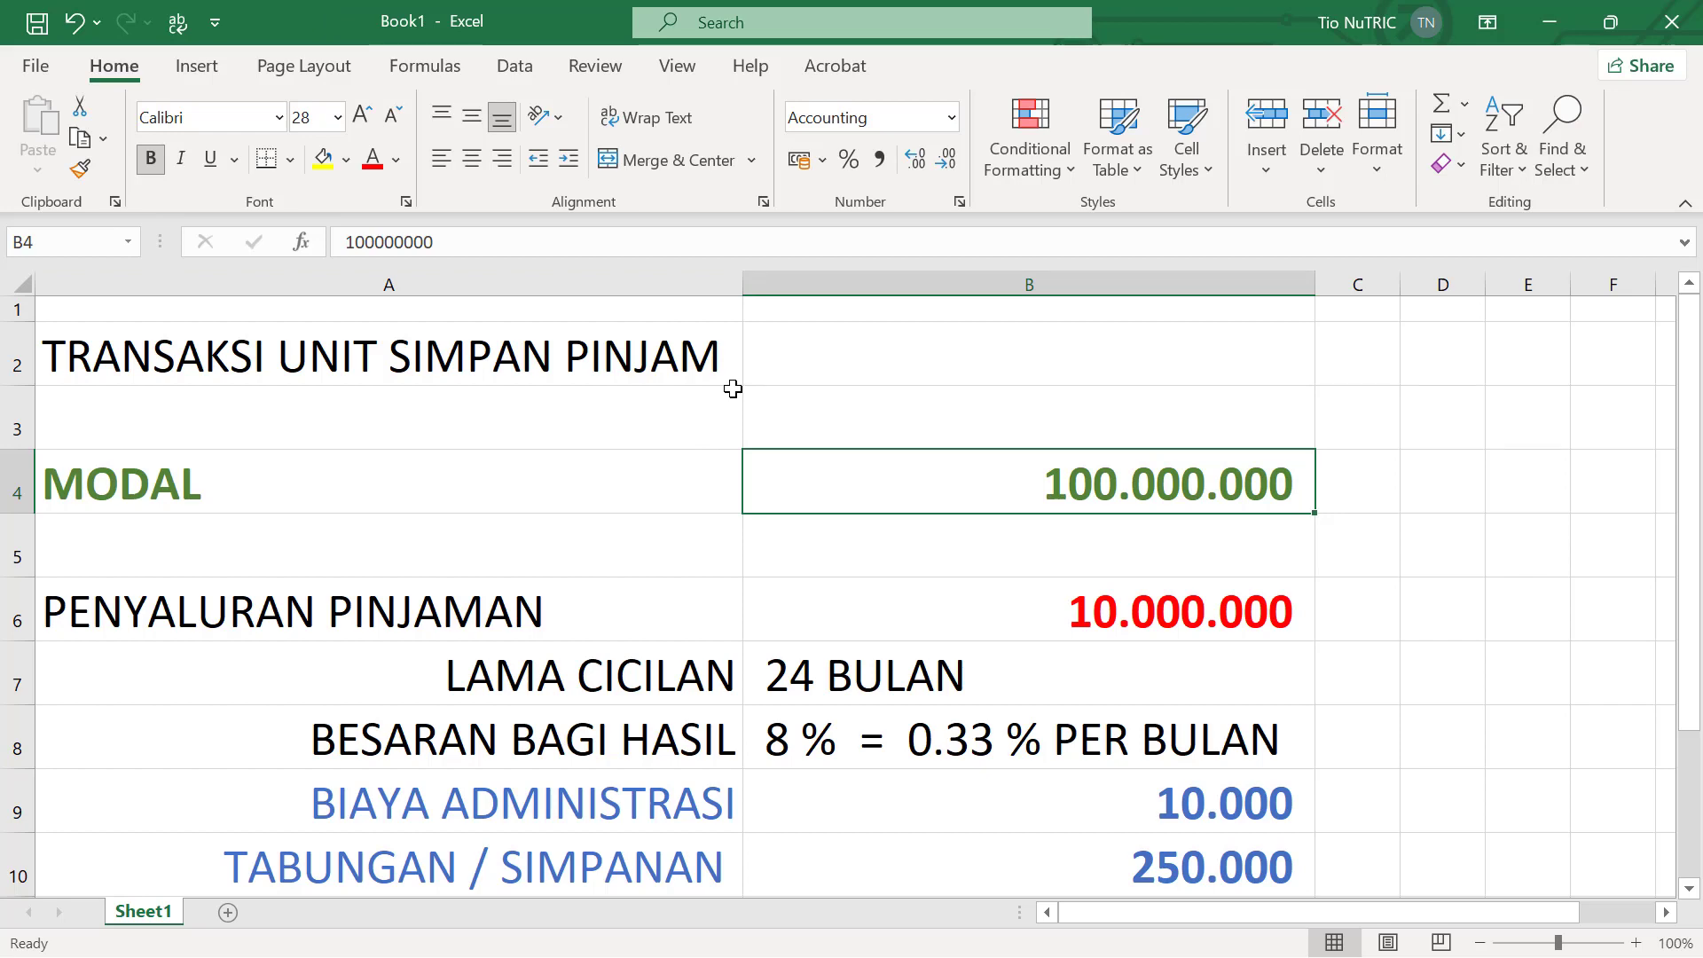
Review the worksheet's loan amount, installment term, profit-share rate, administration fee and savings entries.
{"action": "left_click", "coordinate": [1029, 612]}
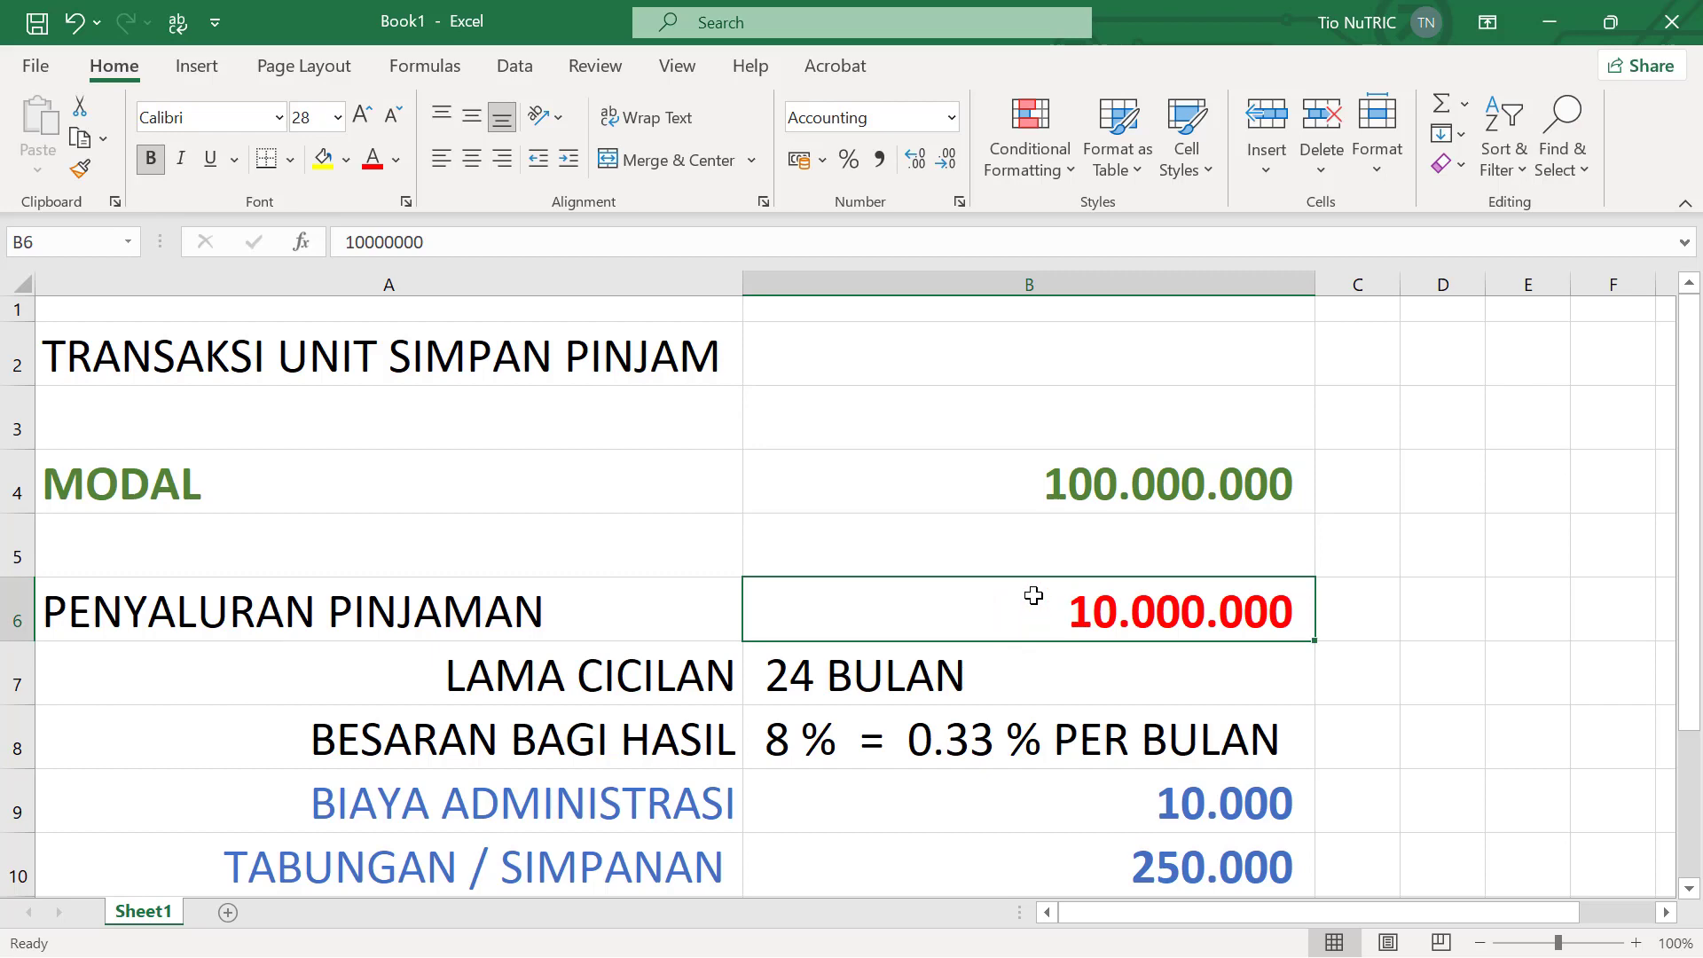
{"action": "left_click", "coordinate": [809, 685]}
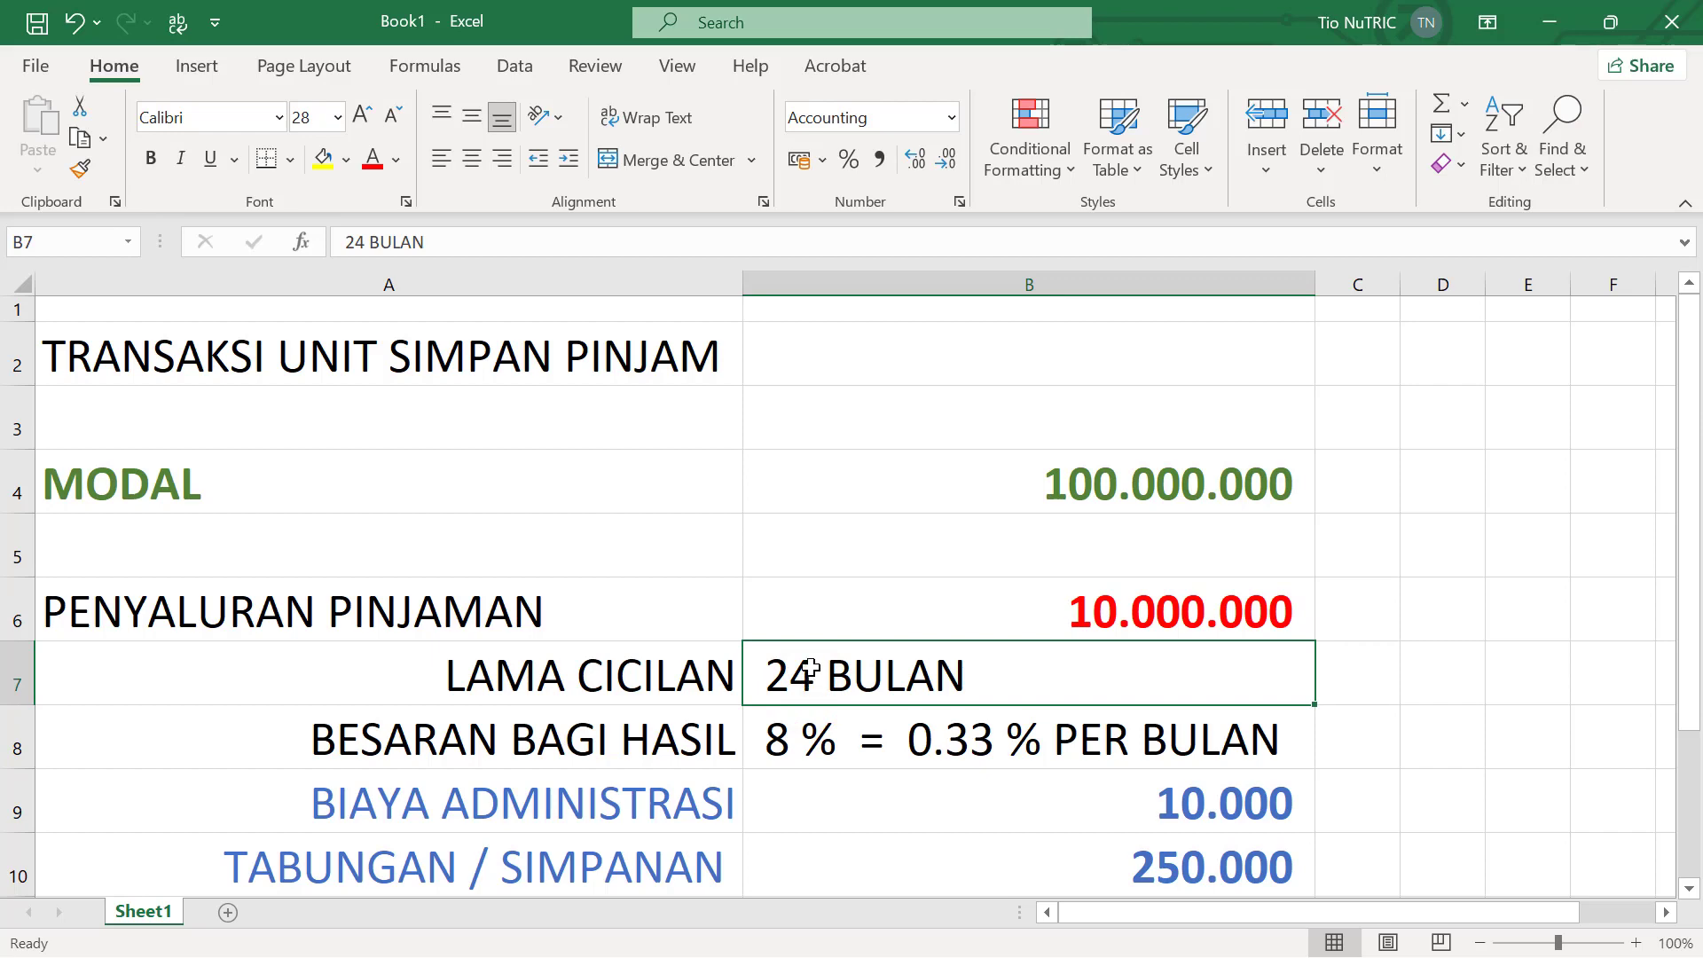
{"action": "left_click", "coordinate": [610, 739]}
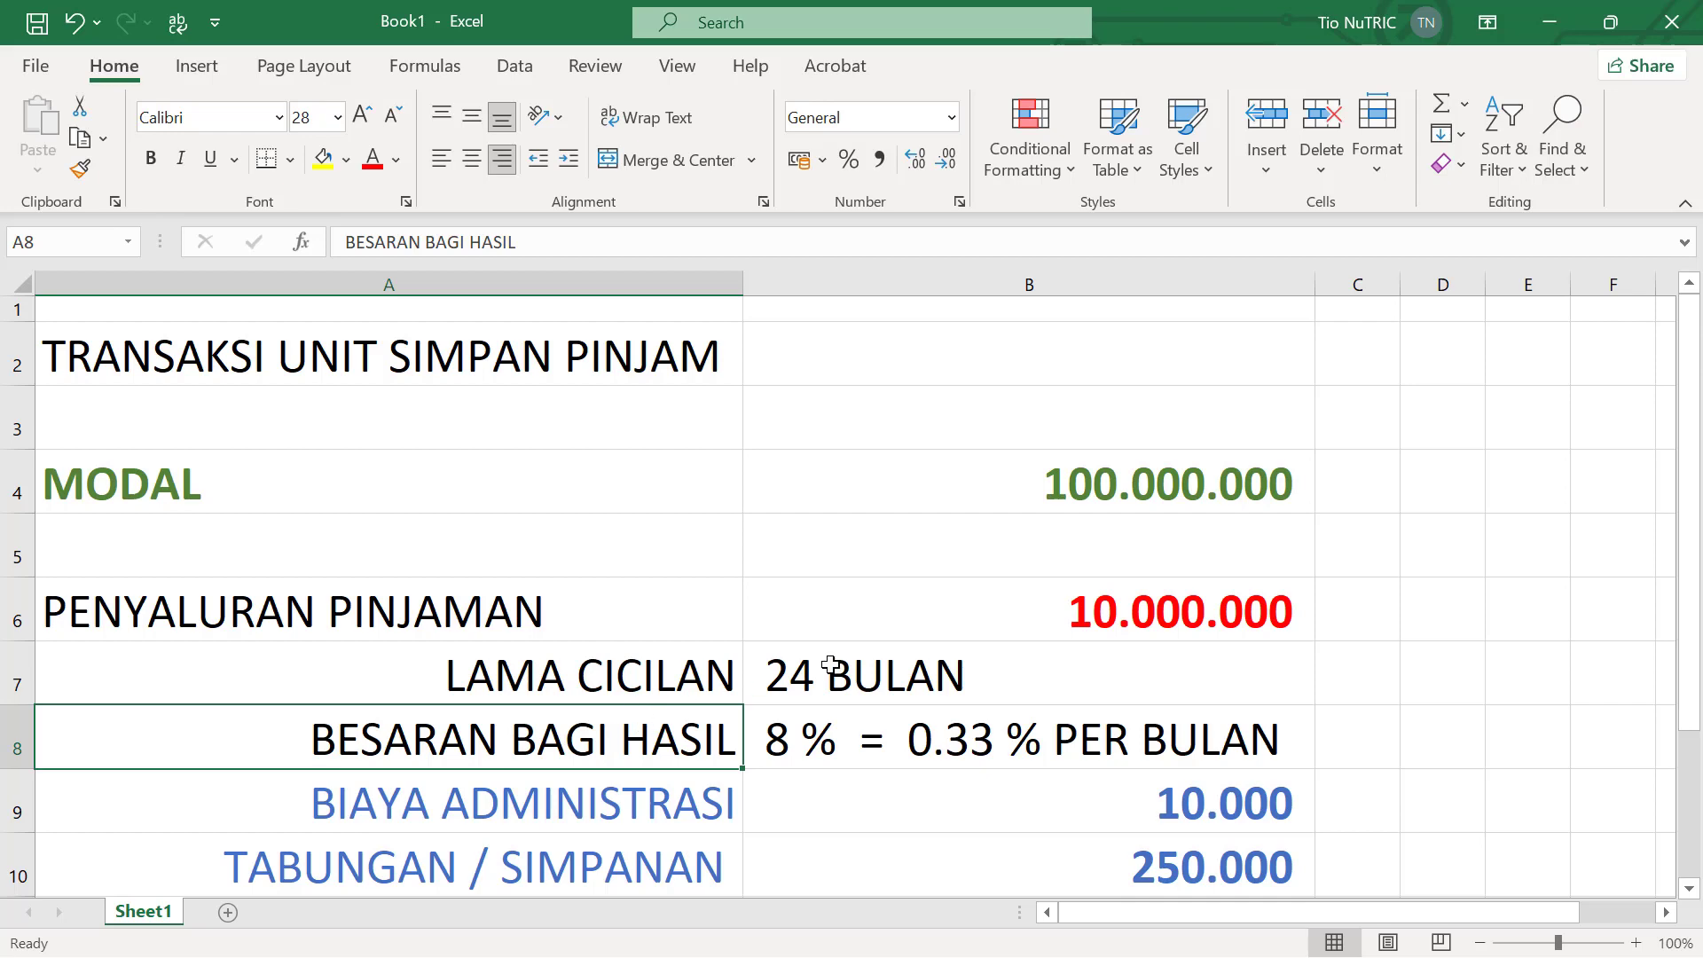
{"action": "left_click", "coordinate": [1102, 605]}
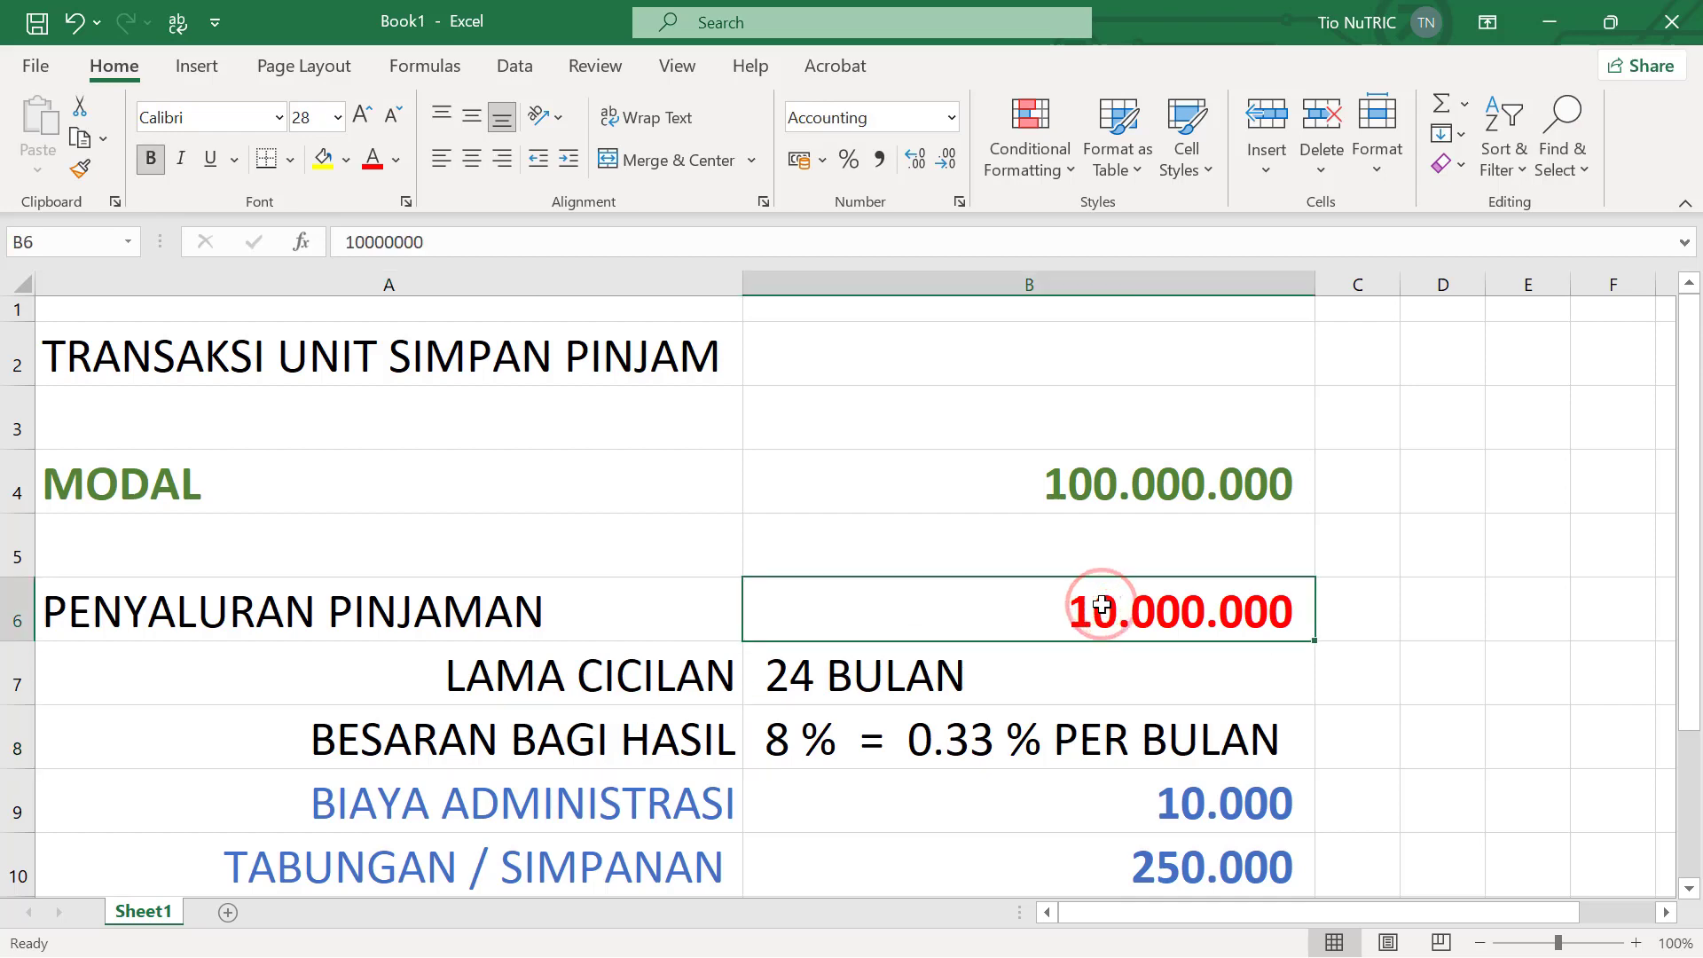
{"action": "left_click", "coordinate": [794, 740]}
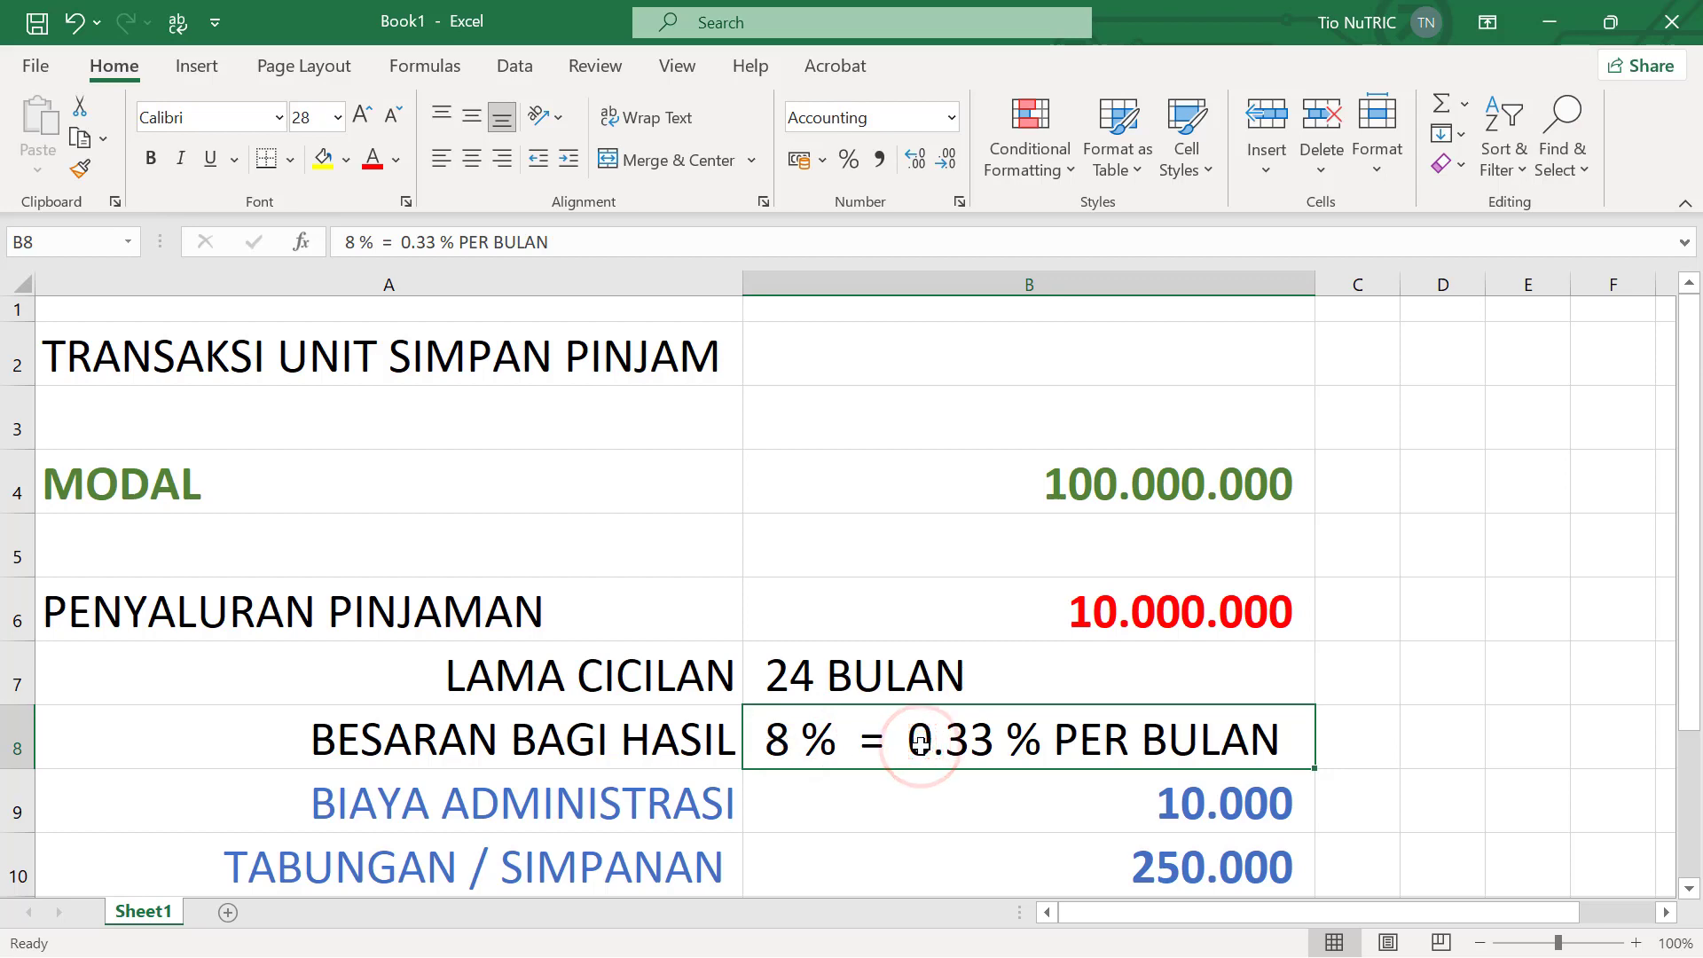
{"action": "left_click", "coordinate": [1207, 750]}
{"action": "left_click", "coordinate": [513, 797]}
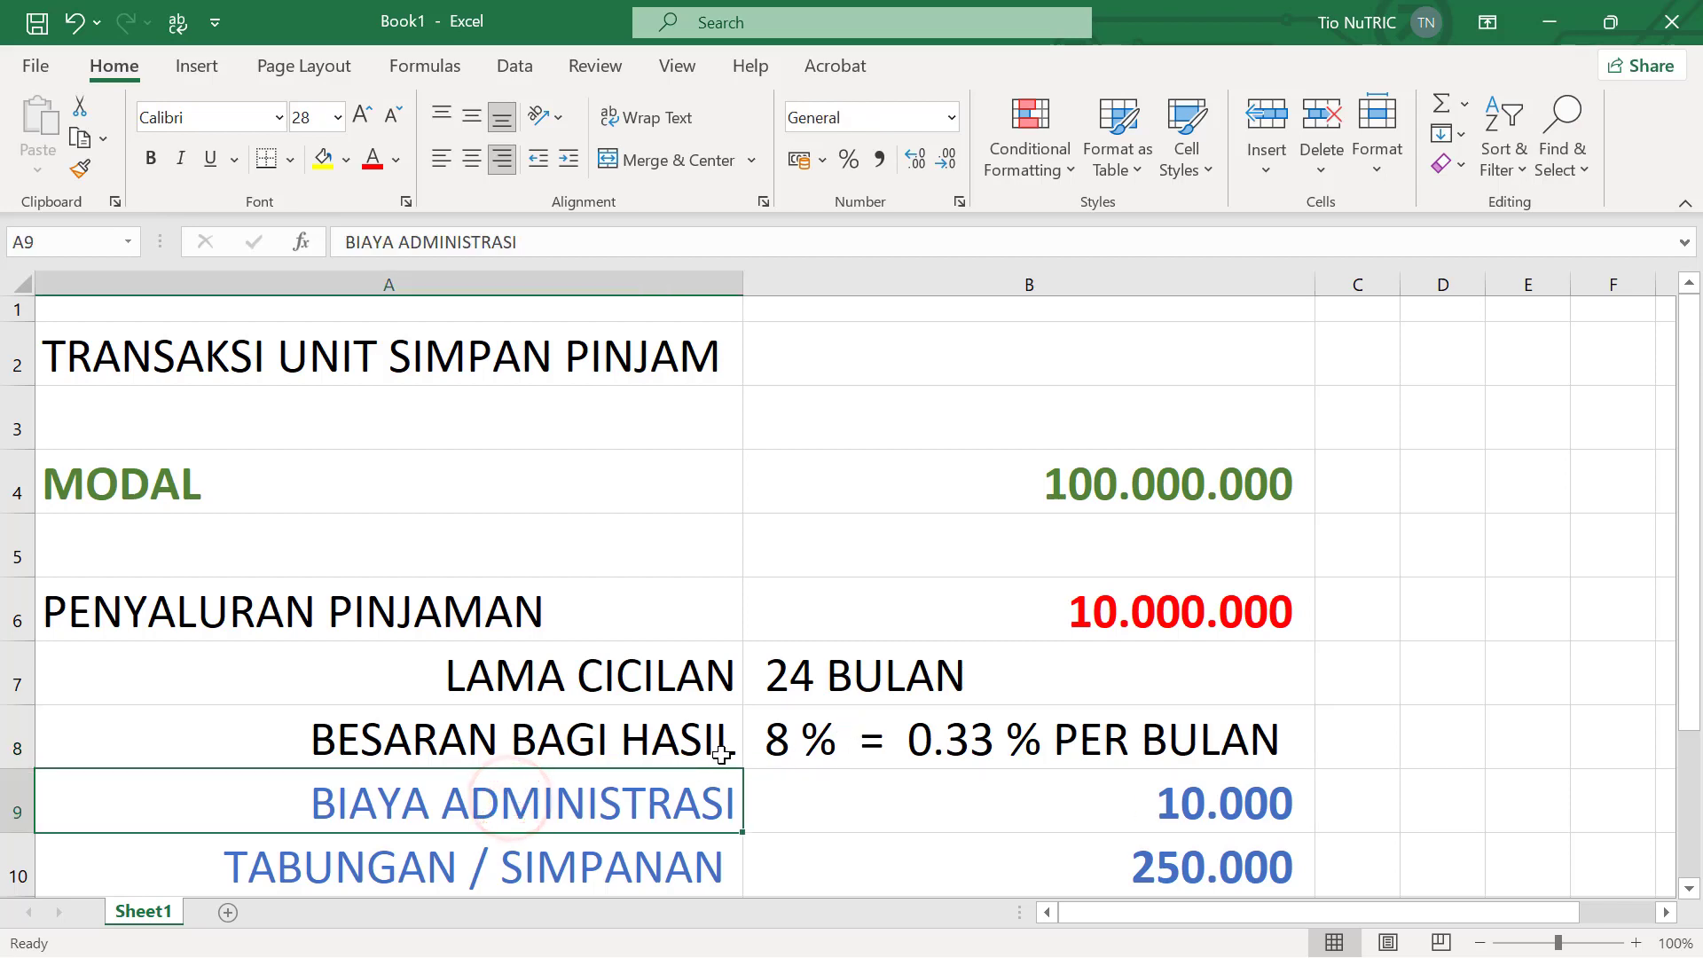
{"action": "left_click", "coordinate": [648, 804]}
{"action": "left_click", "coordinate": [921, 797]}
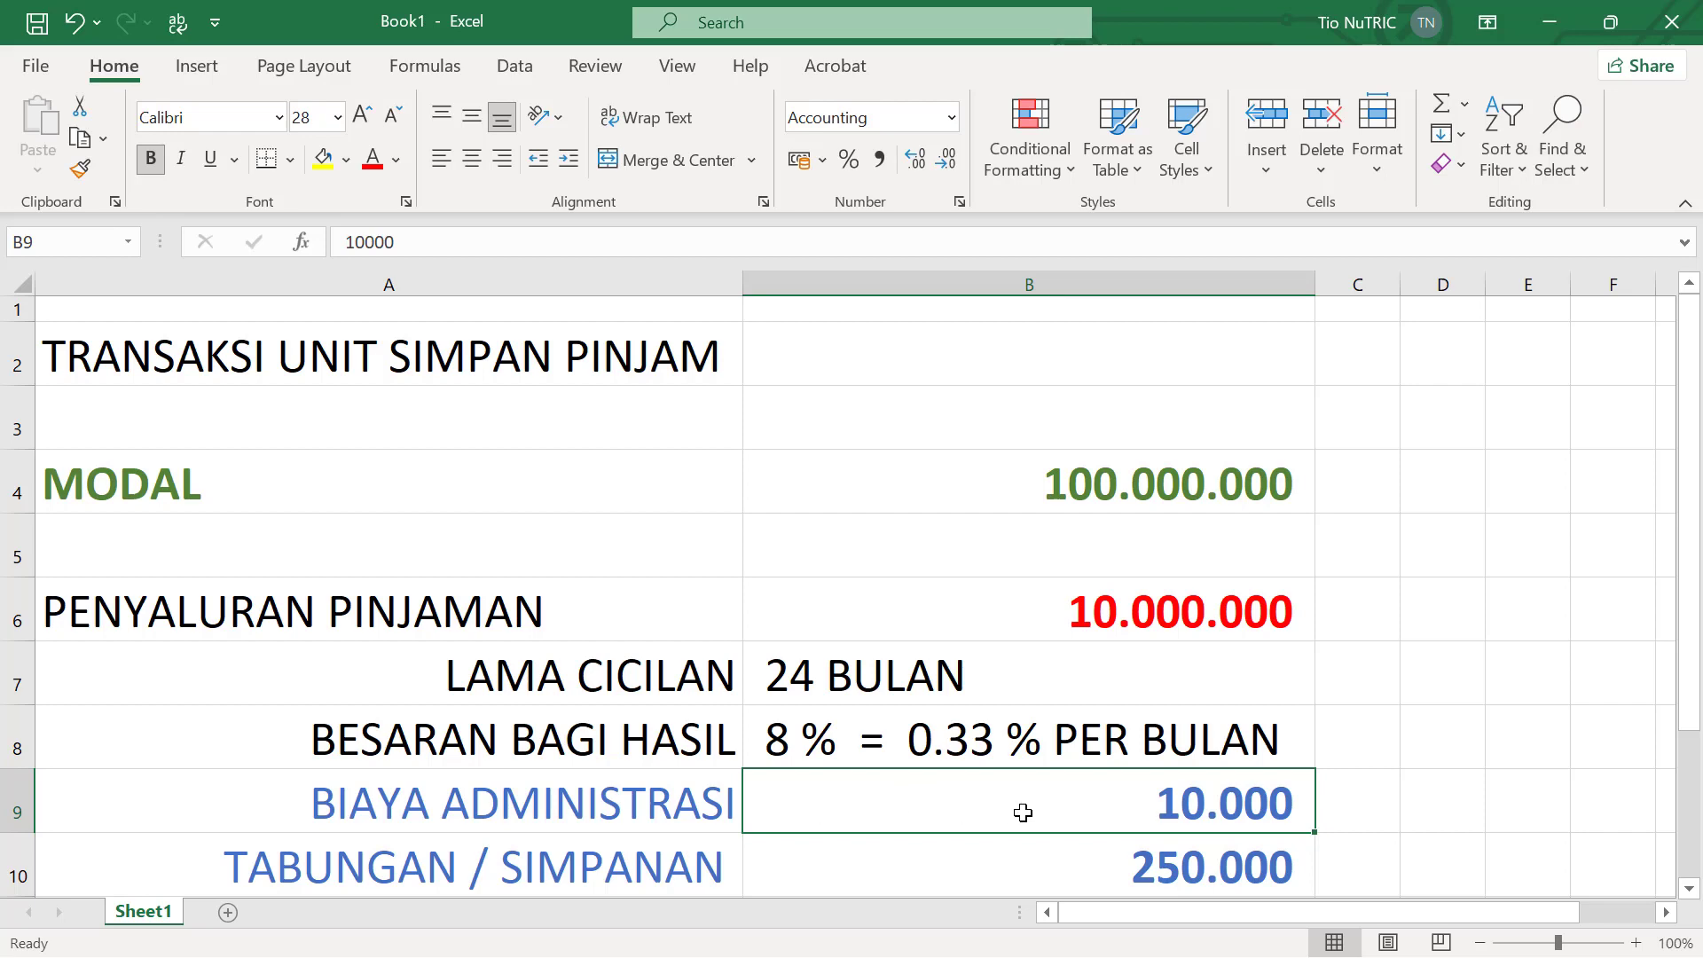
{"action": "left_click", "coordinate": [1022, 813]}
{"action": "left_click", "coordinate": [654, 881]}
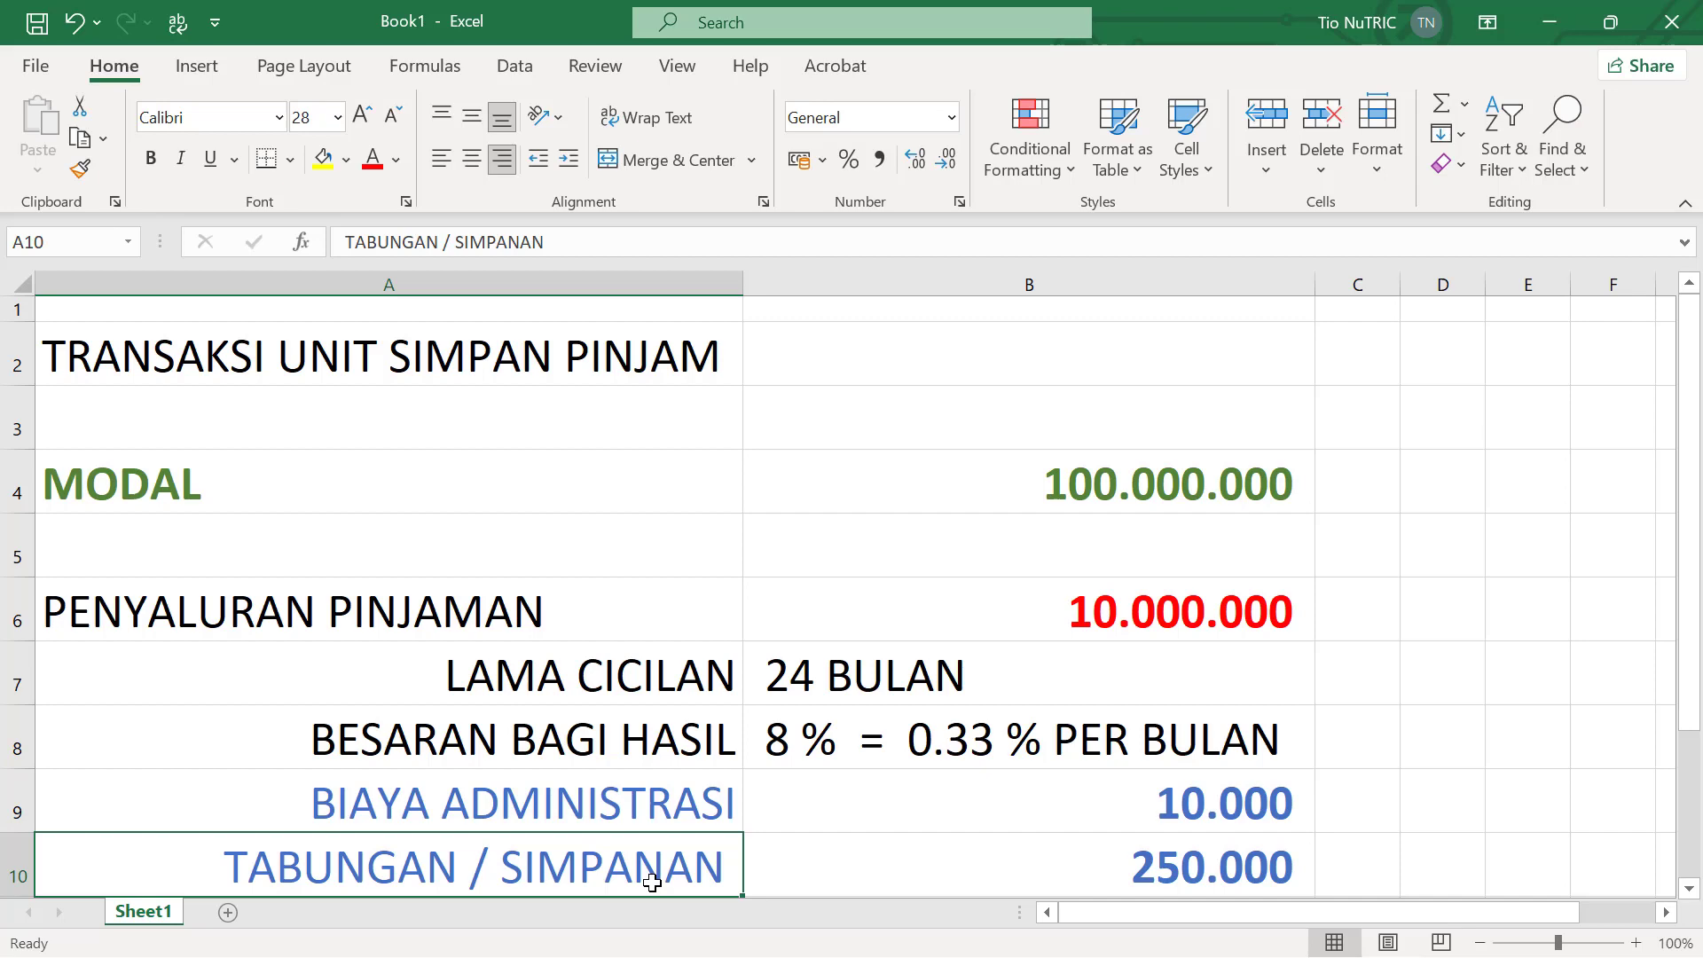
{"action": "left_click", "coordinate": [1151, 879]}
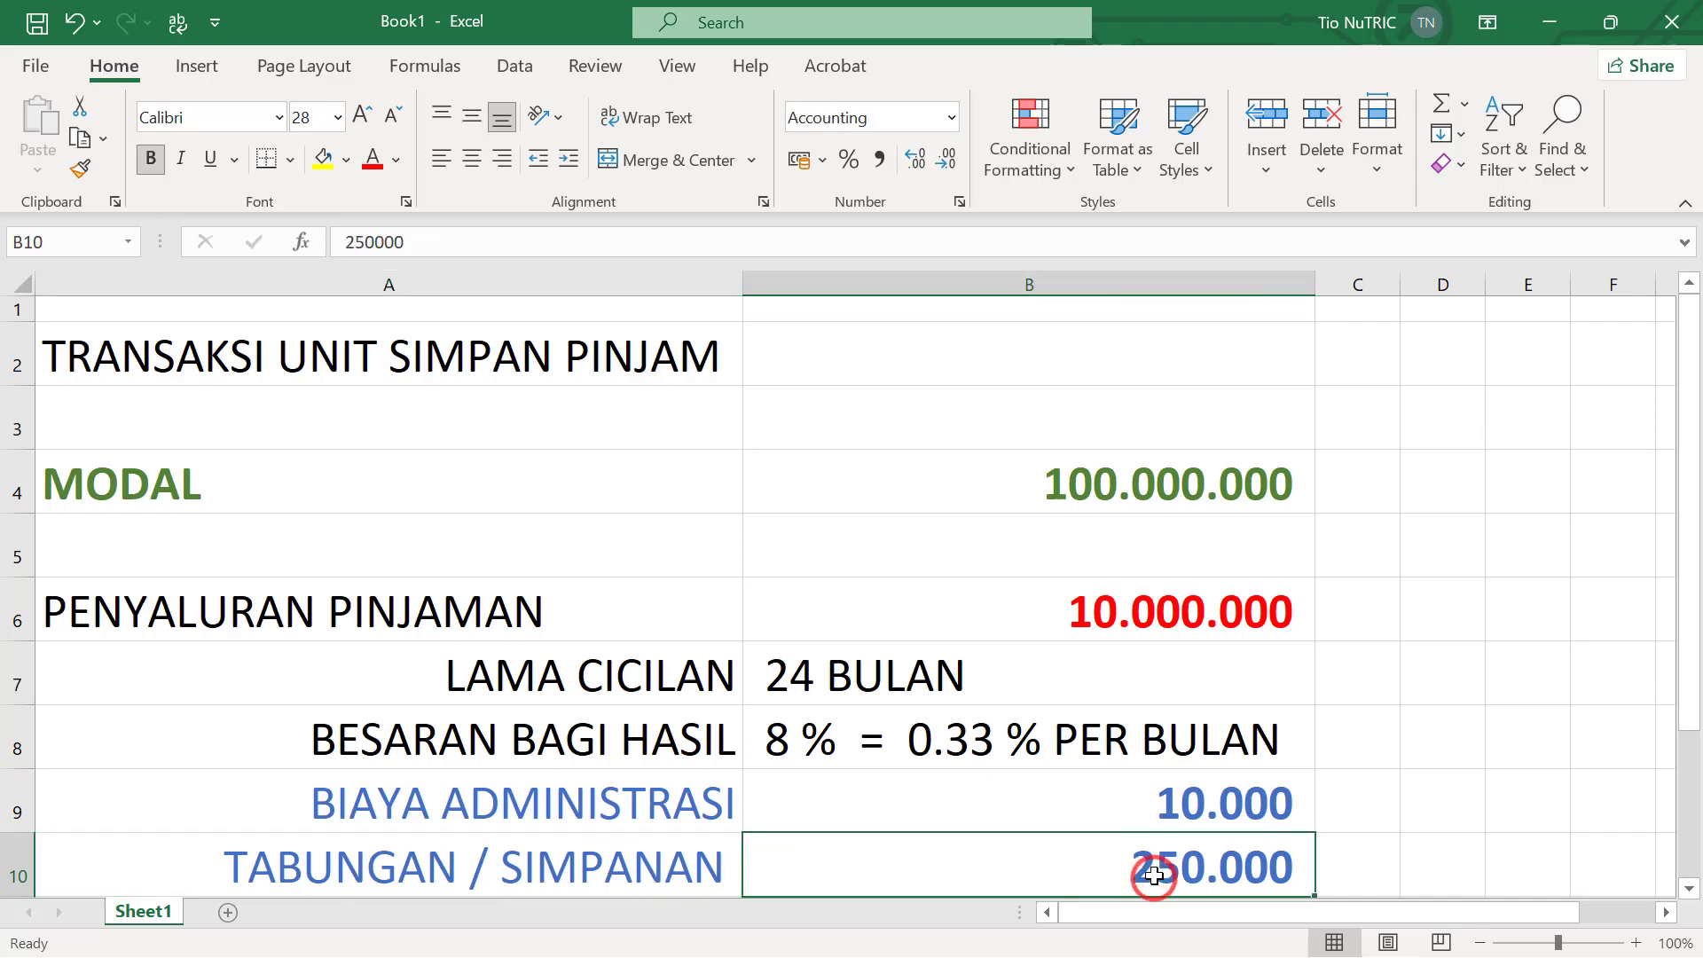
Compare the PENYALURAN PINJAMAN amount with the BIAYA ADMINISTRASI and TABUNGAN / SIMPANAN amounts.
{"action": "left_click", "coordinate": [1113, 609]}
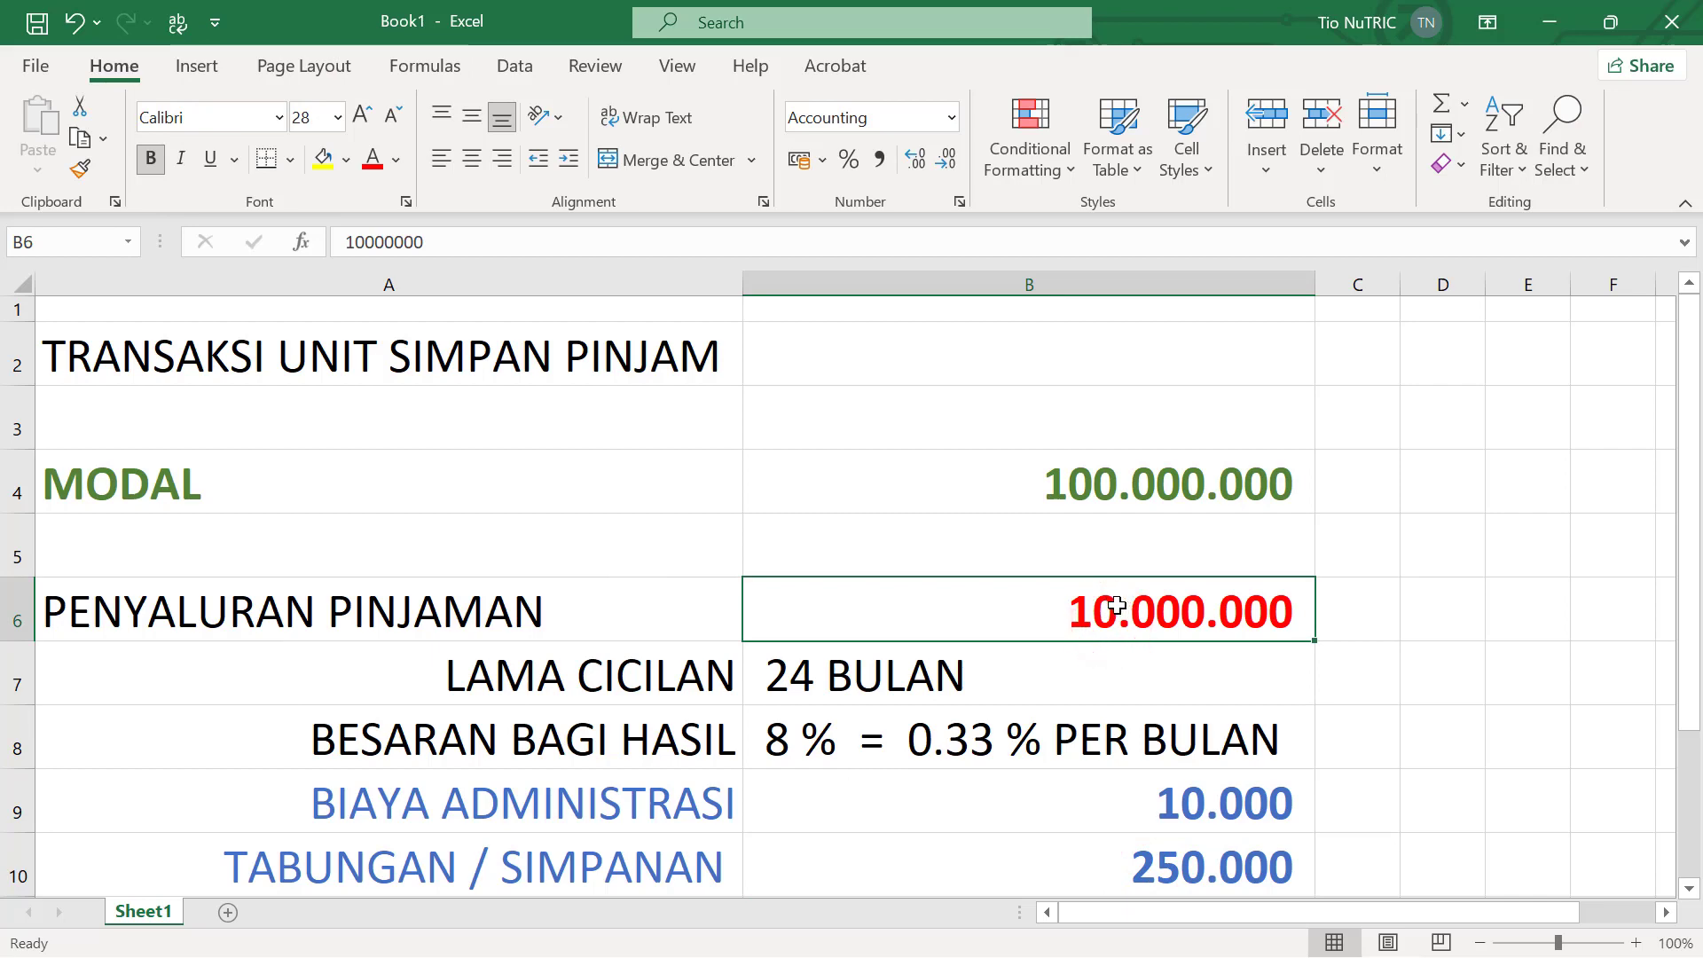
{"action": "left_click", "coordinate": [1160, 804]}
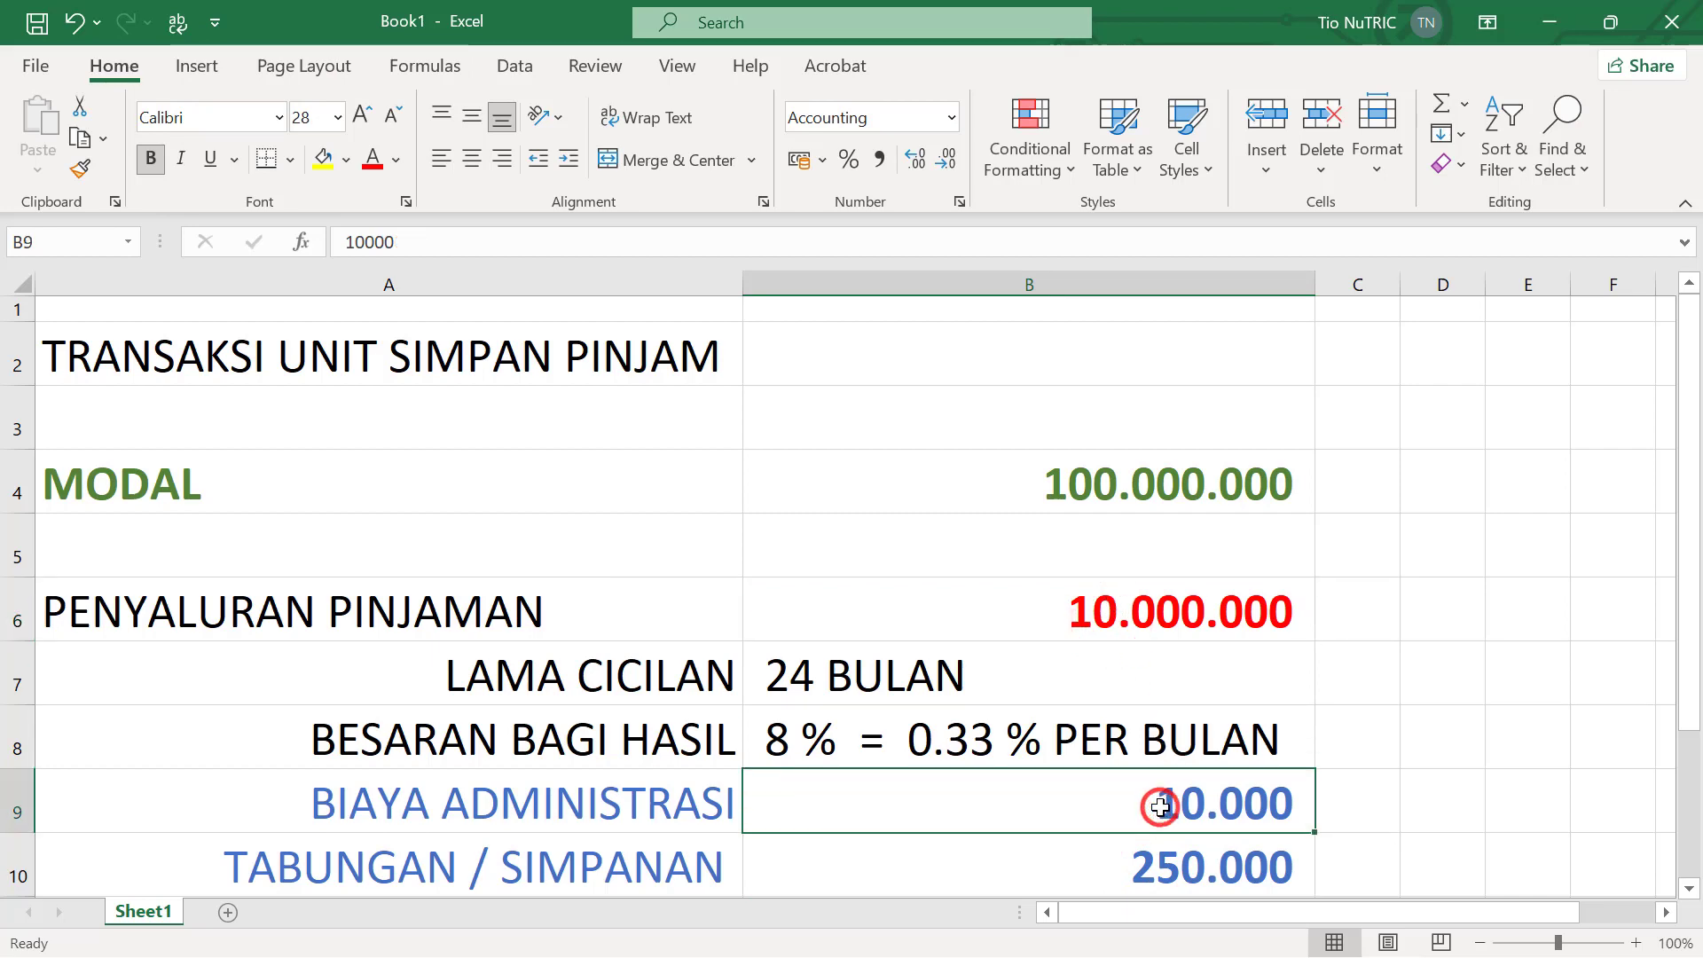
{"action": "left_click", "coordinate": [1149, 865]}
{"action": "left_click", "coordinate": [1149, 865]}
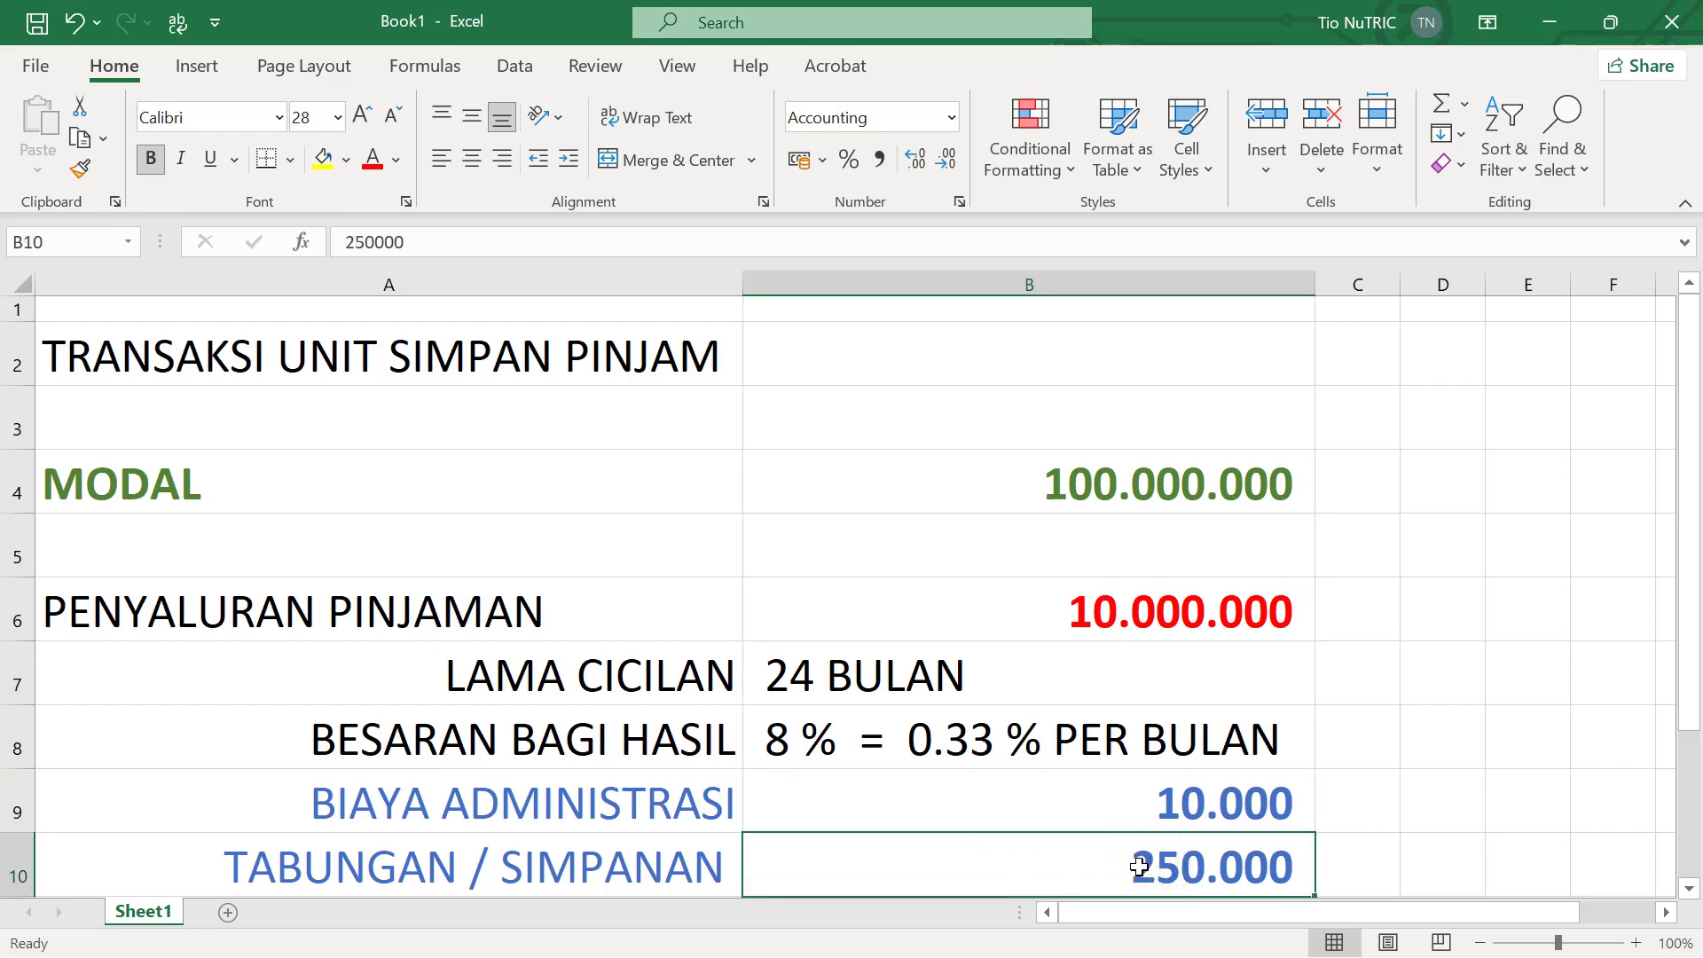
{"action": "left_click", "coordinate": [1139, 865]}
{"action": "left_click", "coordinate": [932, 625]}
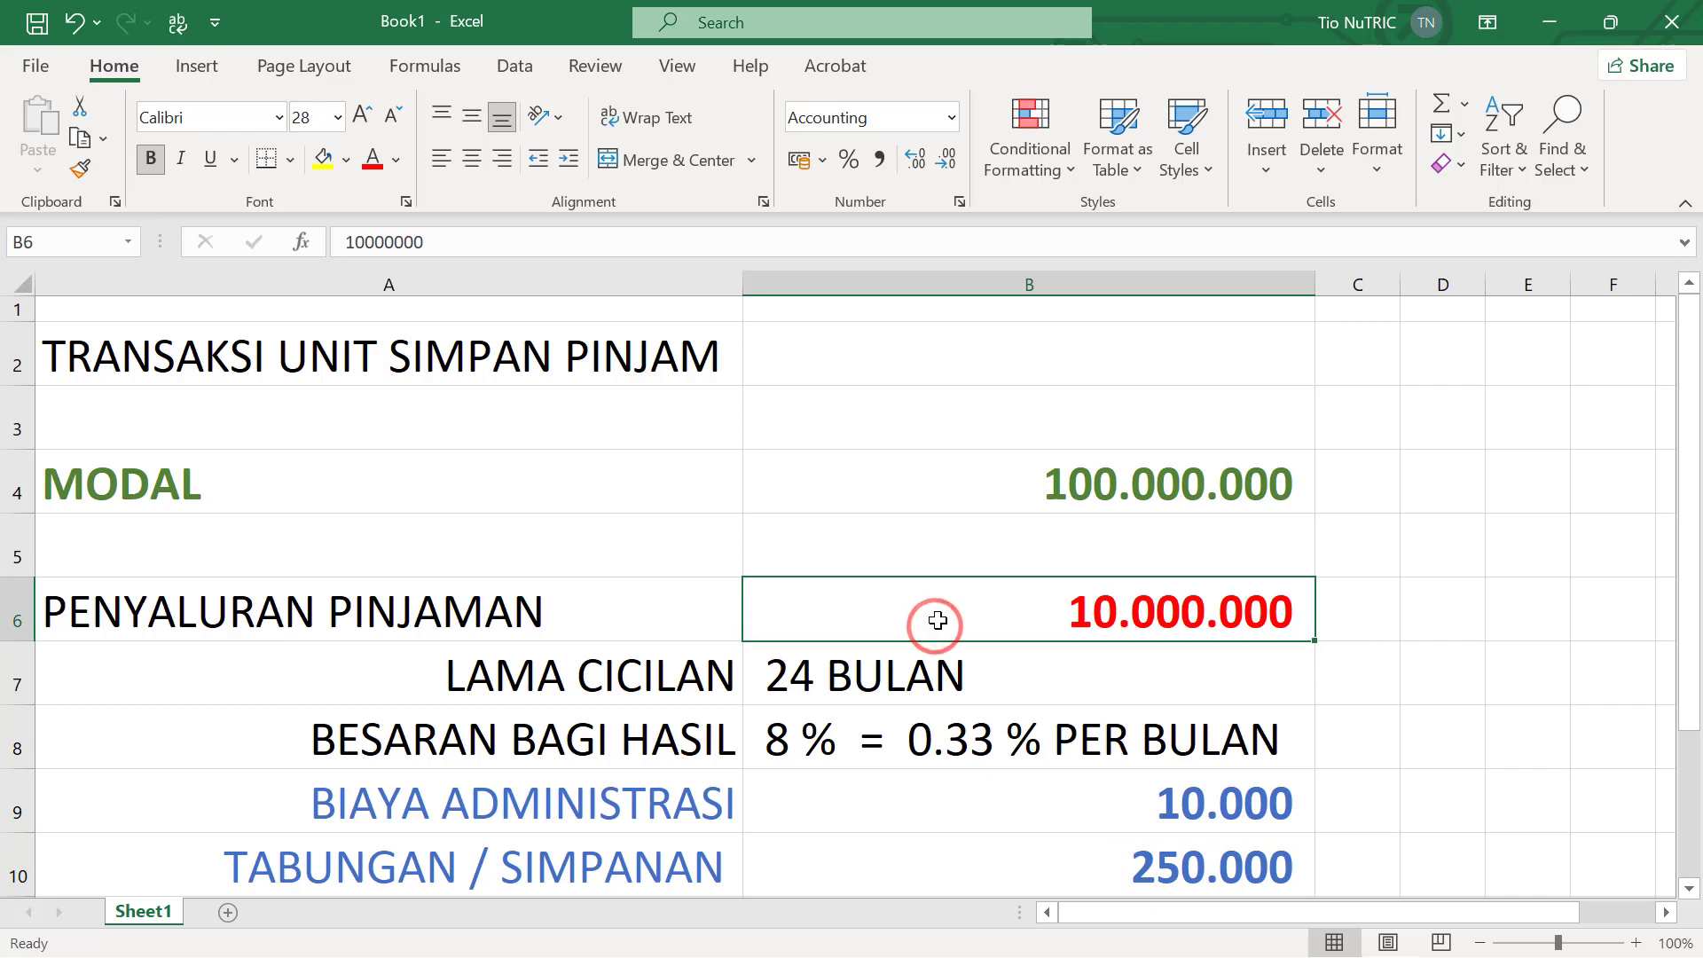
{"action": "left_click", "coordinate": [954, 868]}
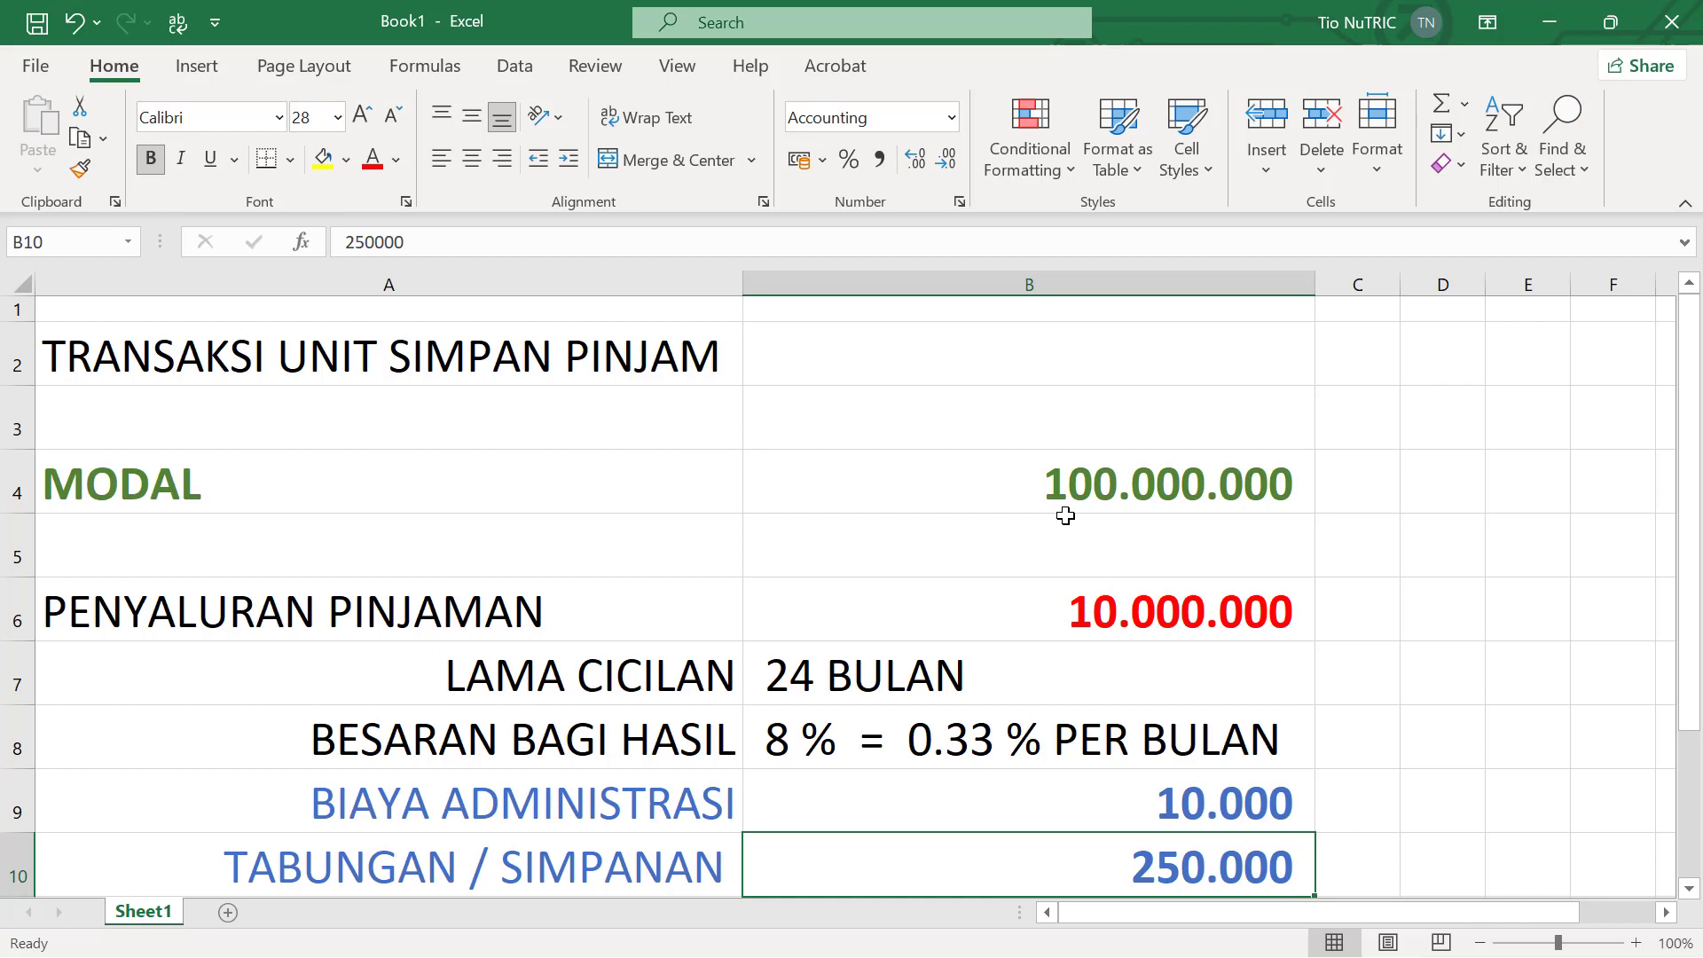
Switch to AKuBUMDES in the browser and log in with the username simpin and the account password.
{"action": "left_click", "coordinate": [1550, 22]}
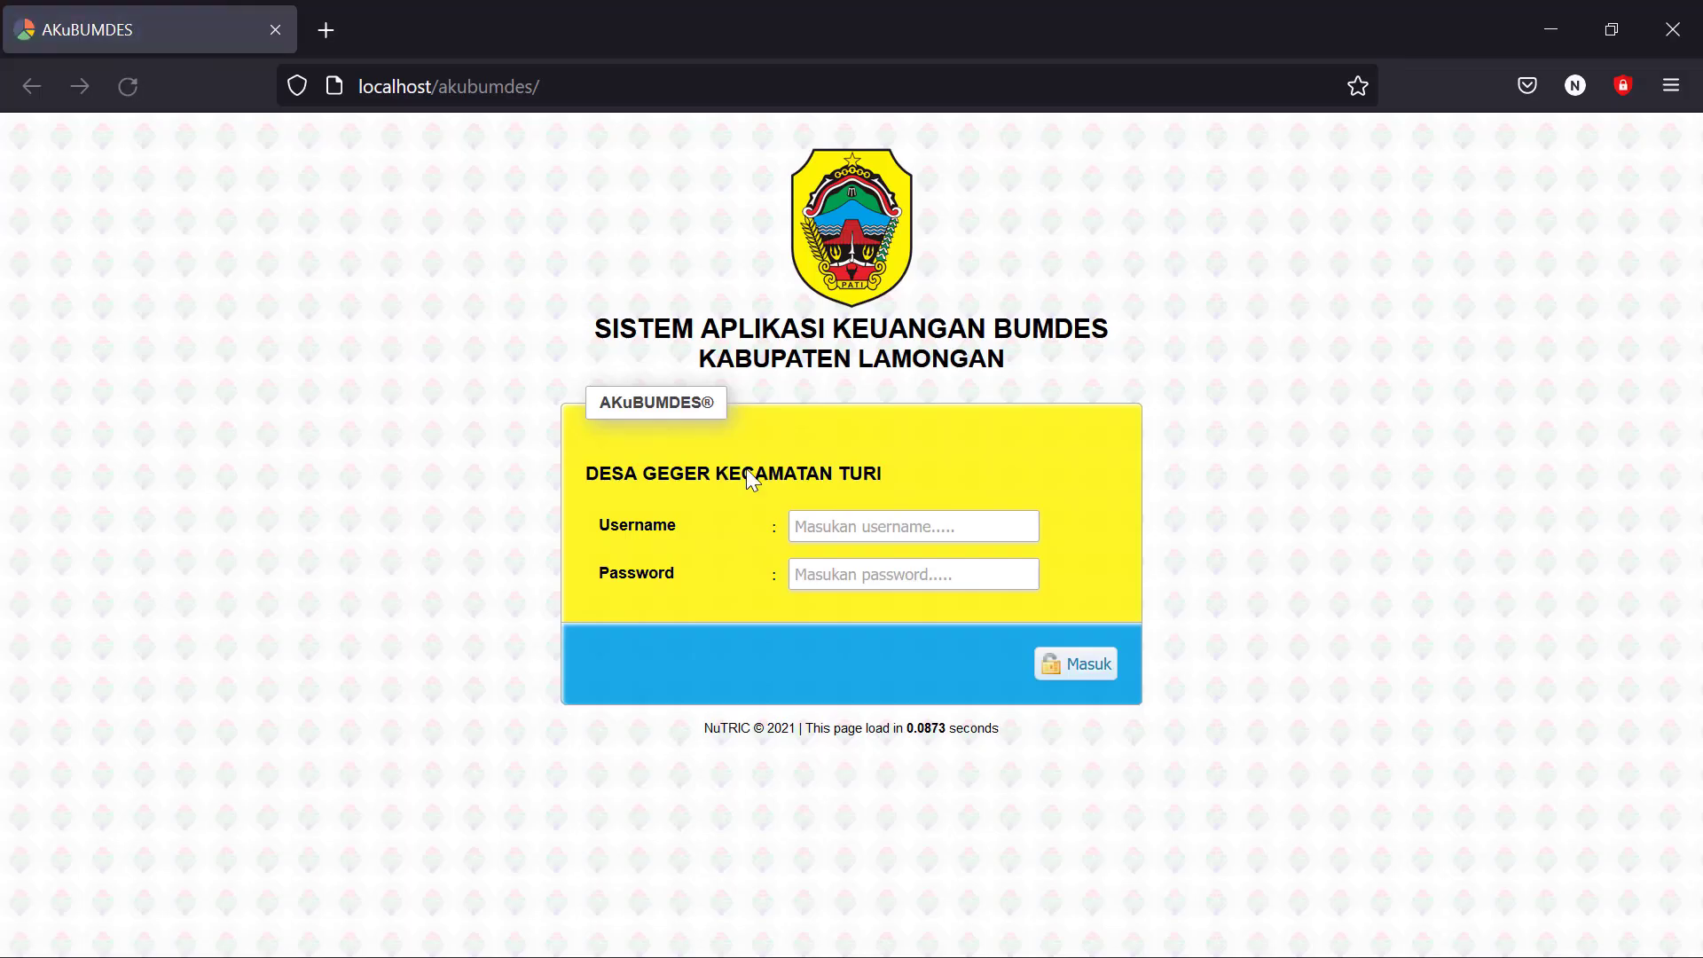
{"action": "left_click", "coordinate": [861, 531]}
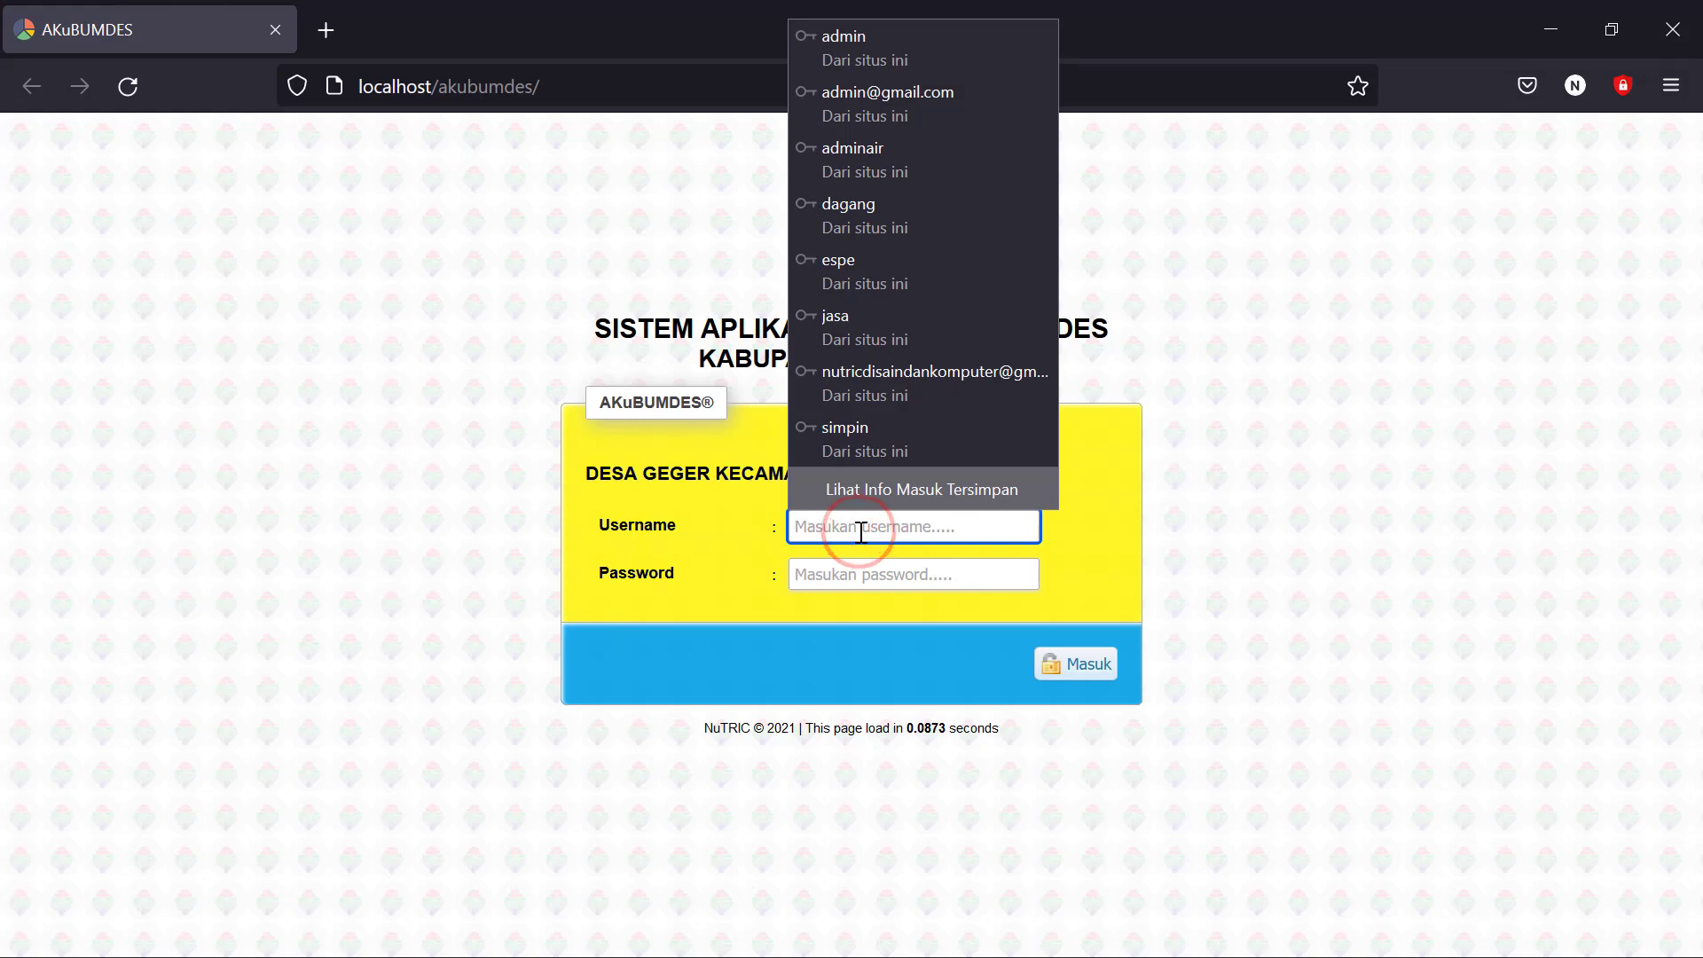
{"action": "type", "text": "simpin"}
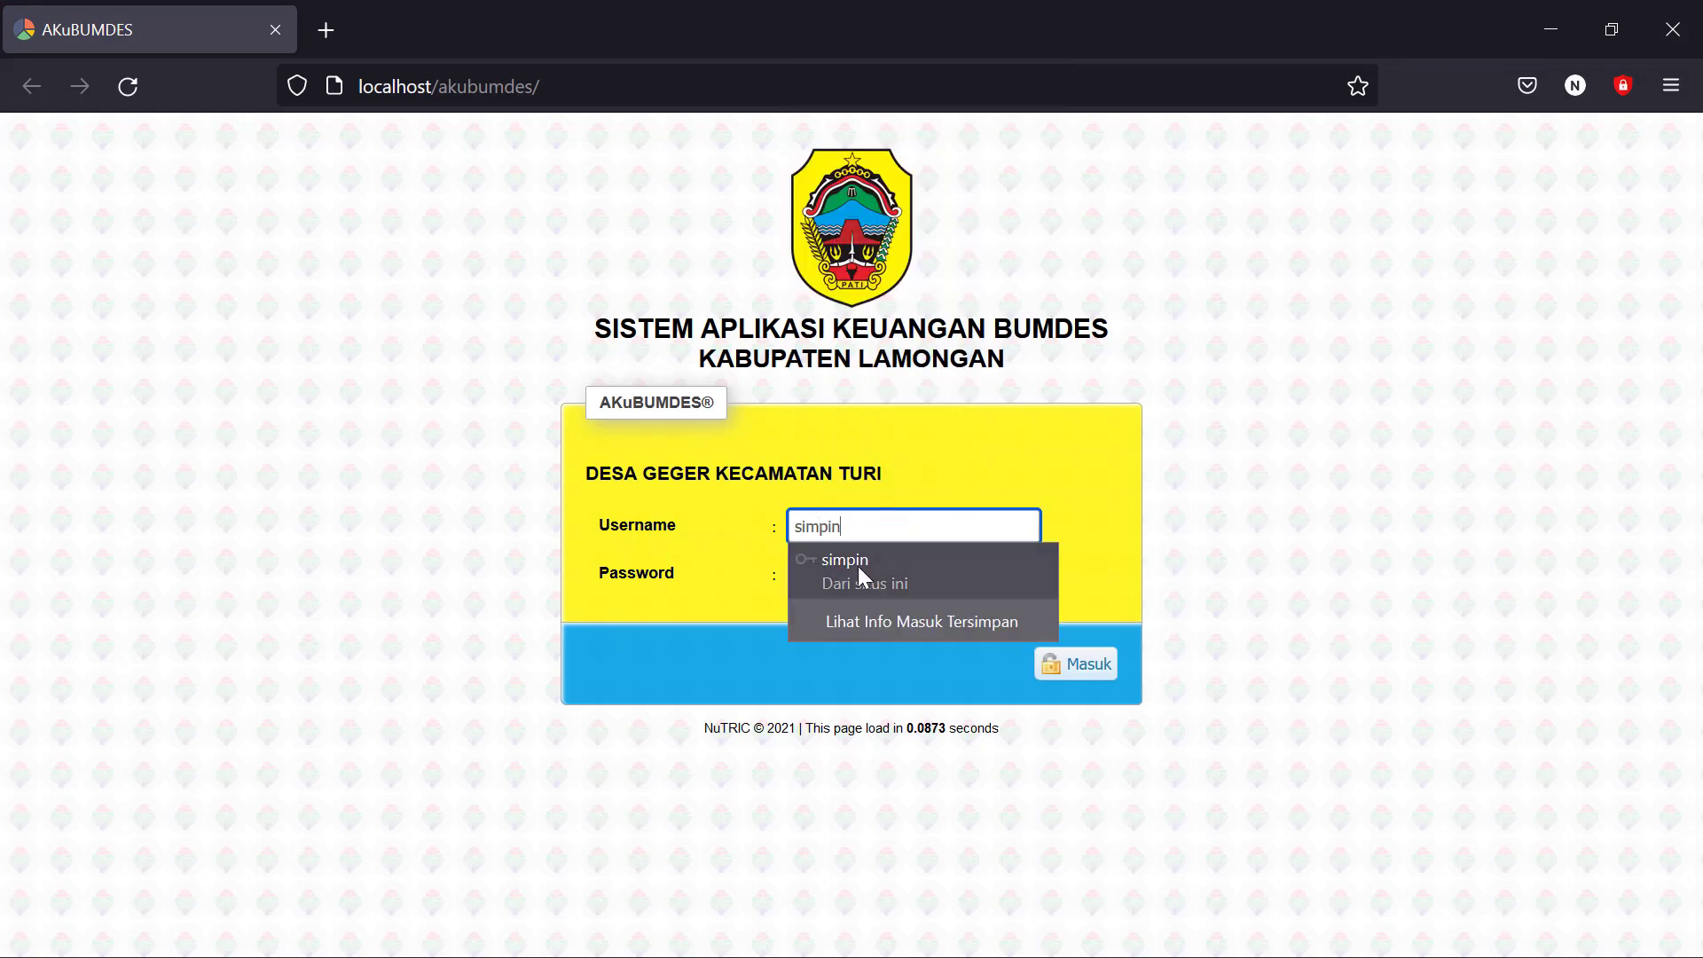
{"action": "left_click", "coordinate": [868, 560]}
{"action": "left_click_drag", "start_coordinate": [870, 578], "coordinate": [730, 568]}
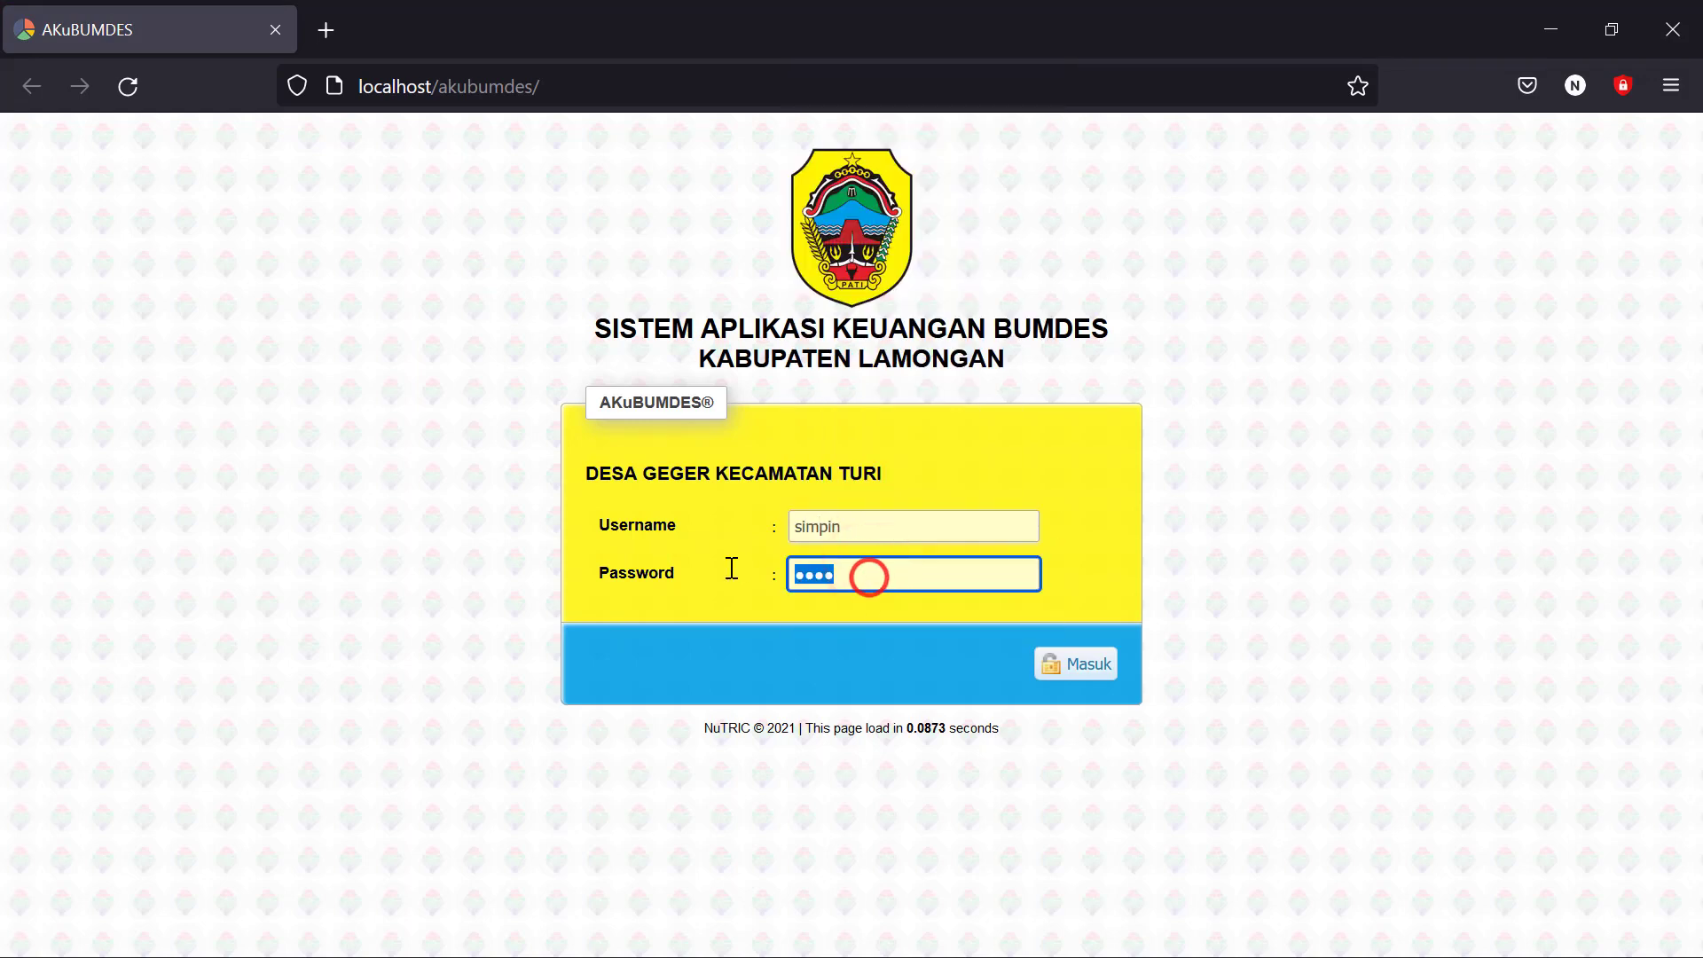
{"action": "type", "text": "••••"}
{"action": "key", "text": "Return"}
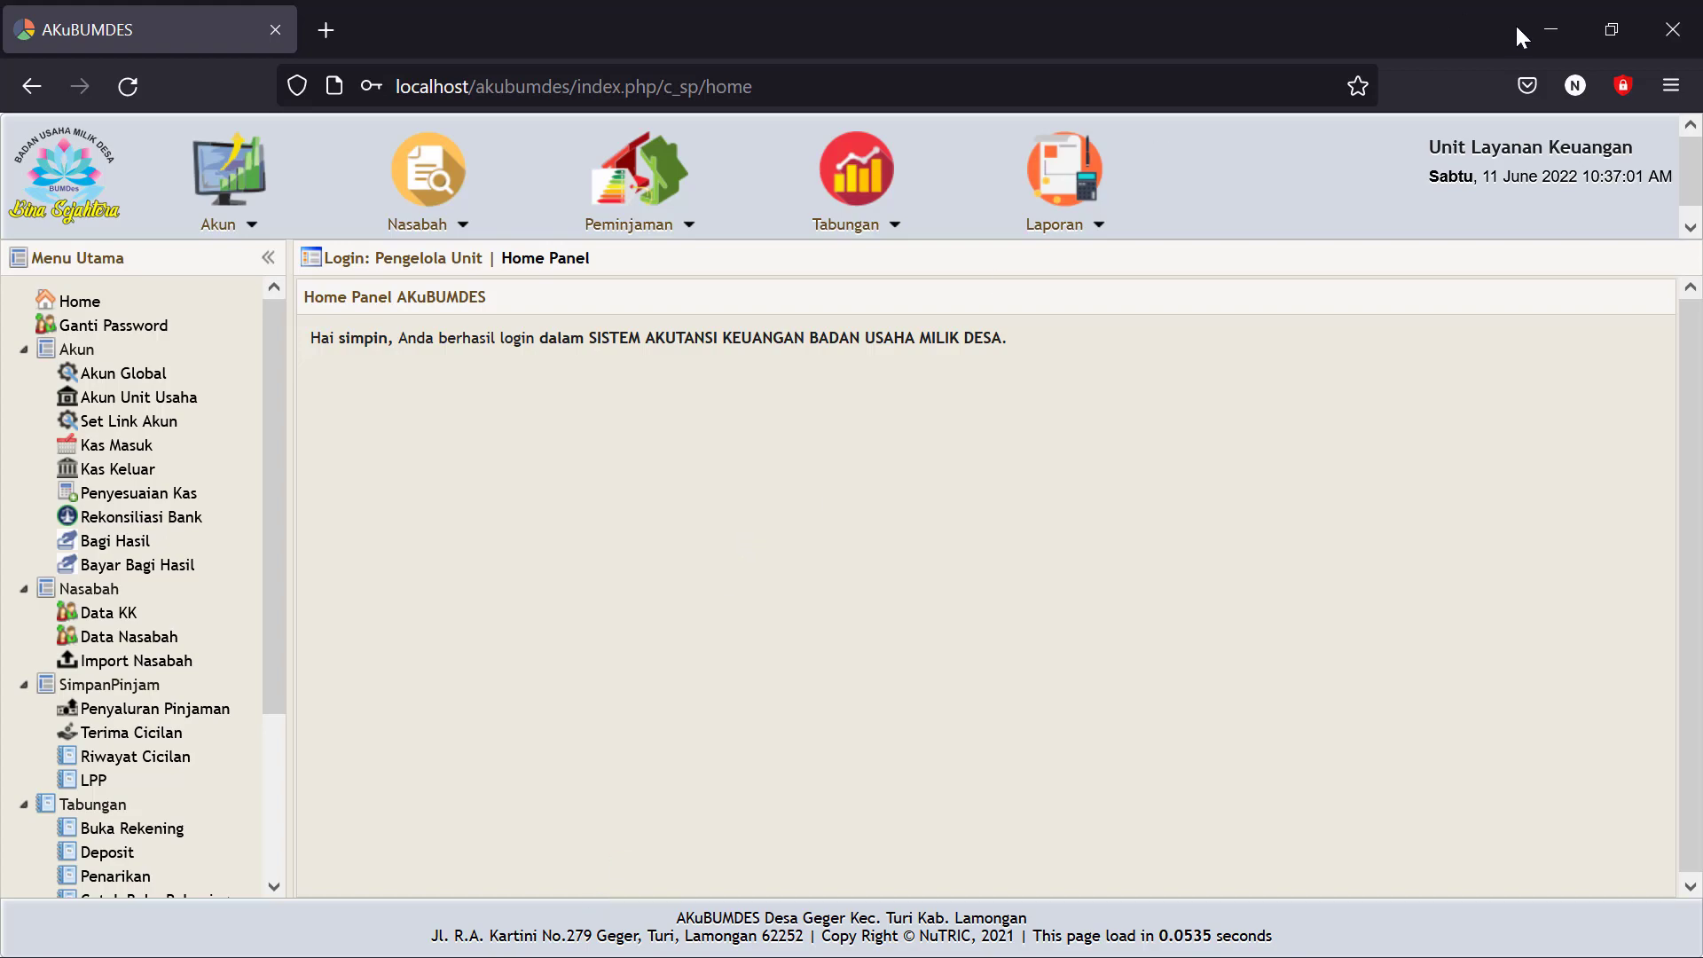
Return to the Excel workbook and check each transaction value from MODAL down to TABUNGAN / SIMPANAN.
{"action": "left_click", "coordinate": [1551, 27]}
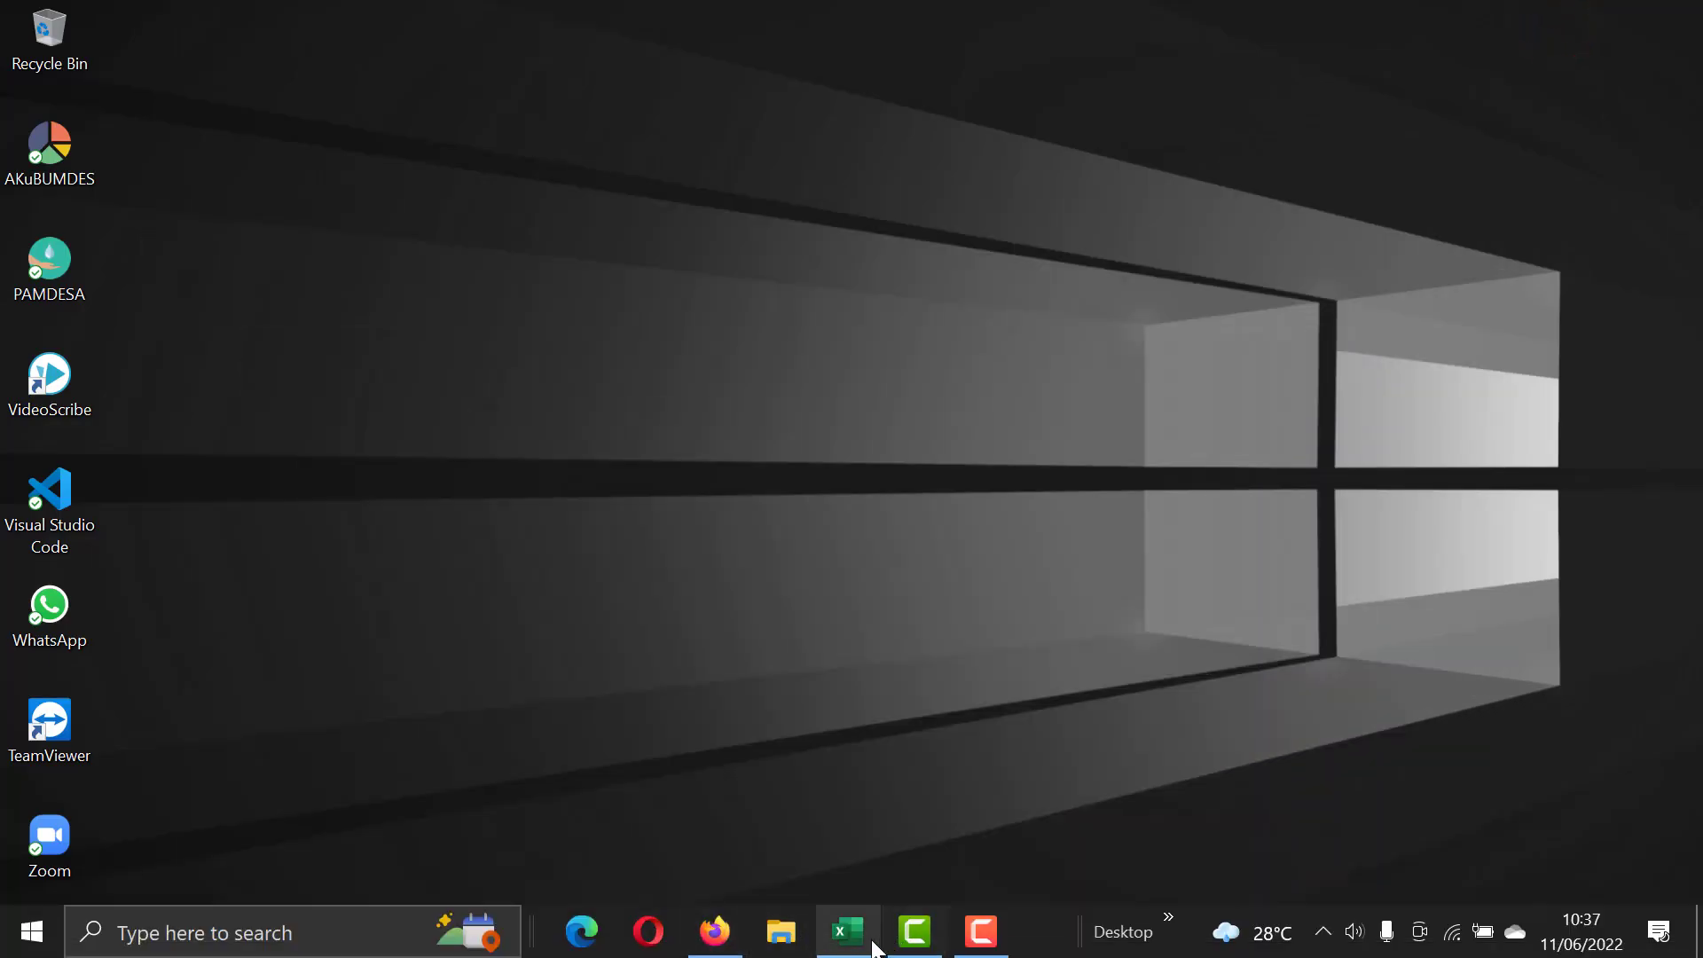
{"action": "left_click", "coordinate": [874, 948]}
{"action": "left_click", "coordinate": [1071, 497]}
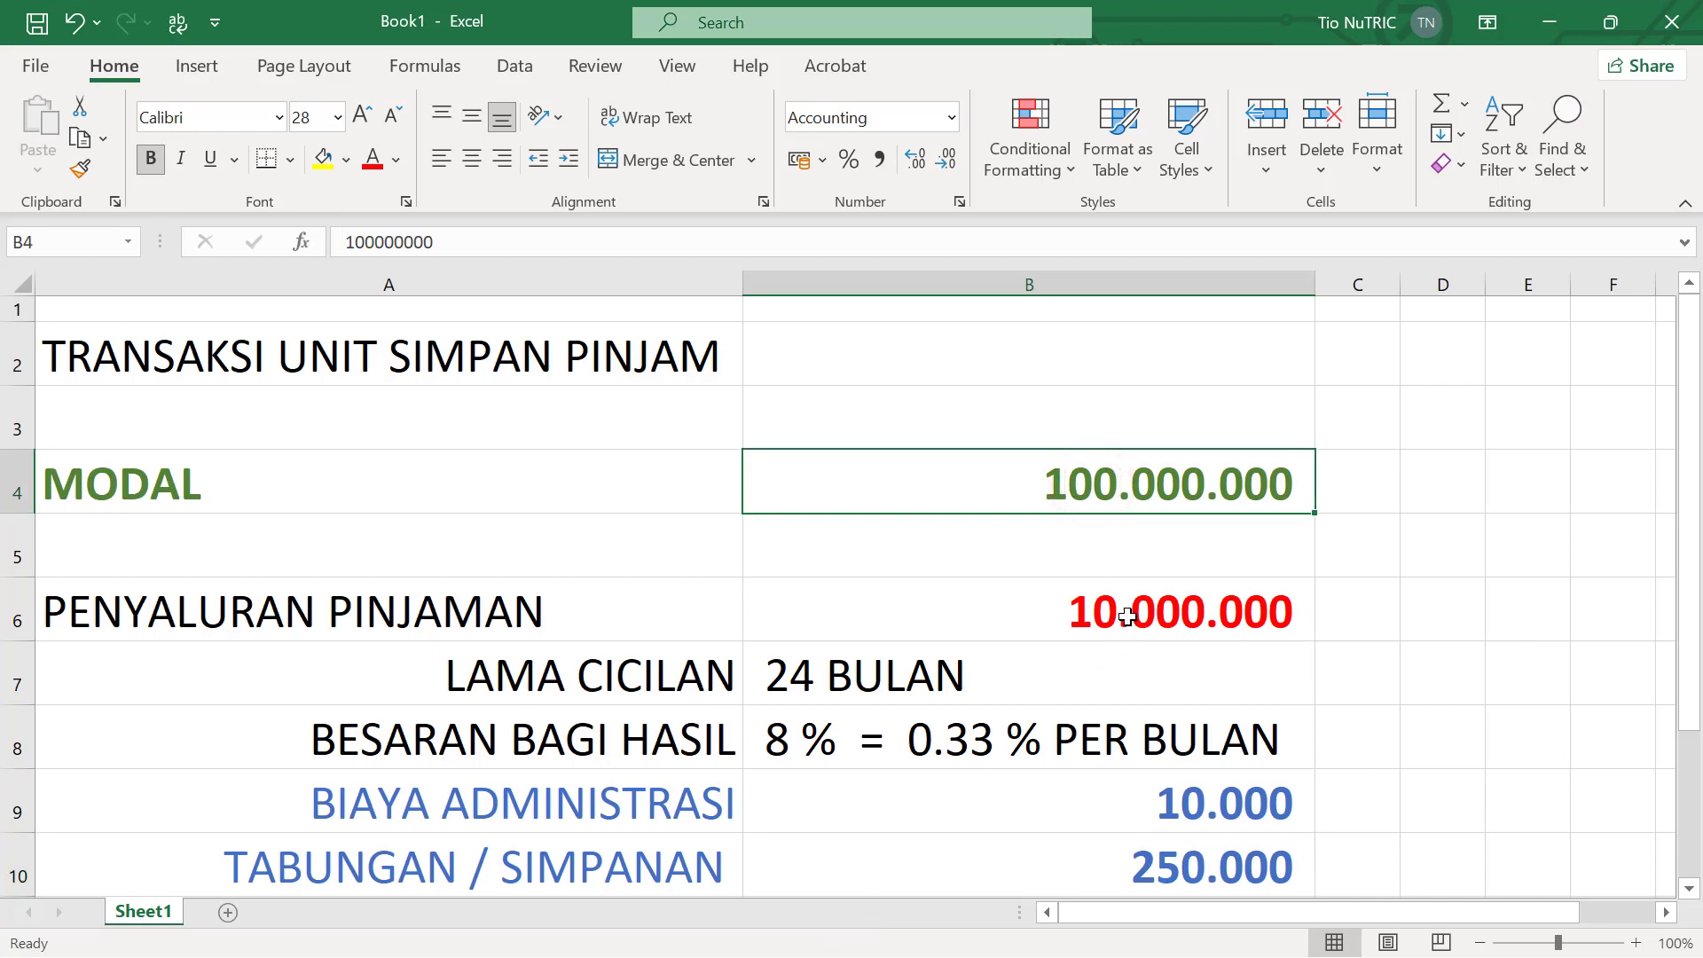
{"action": "left_click", "coordinate": [1067, 489]}
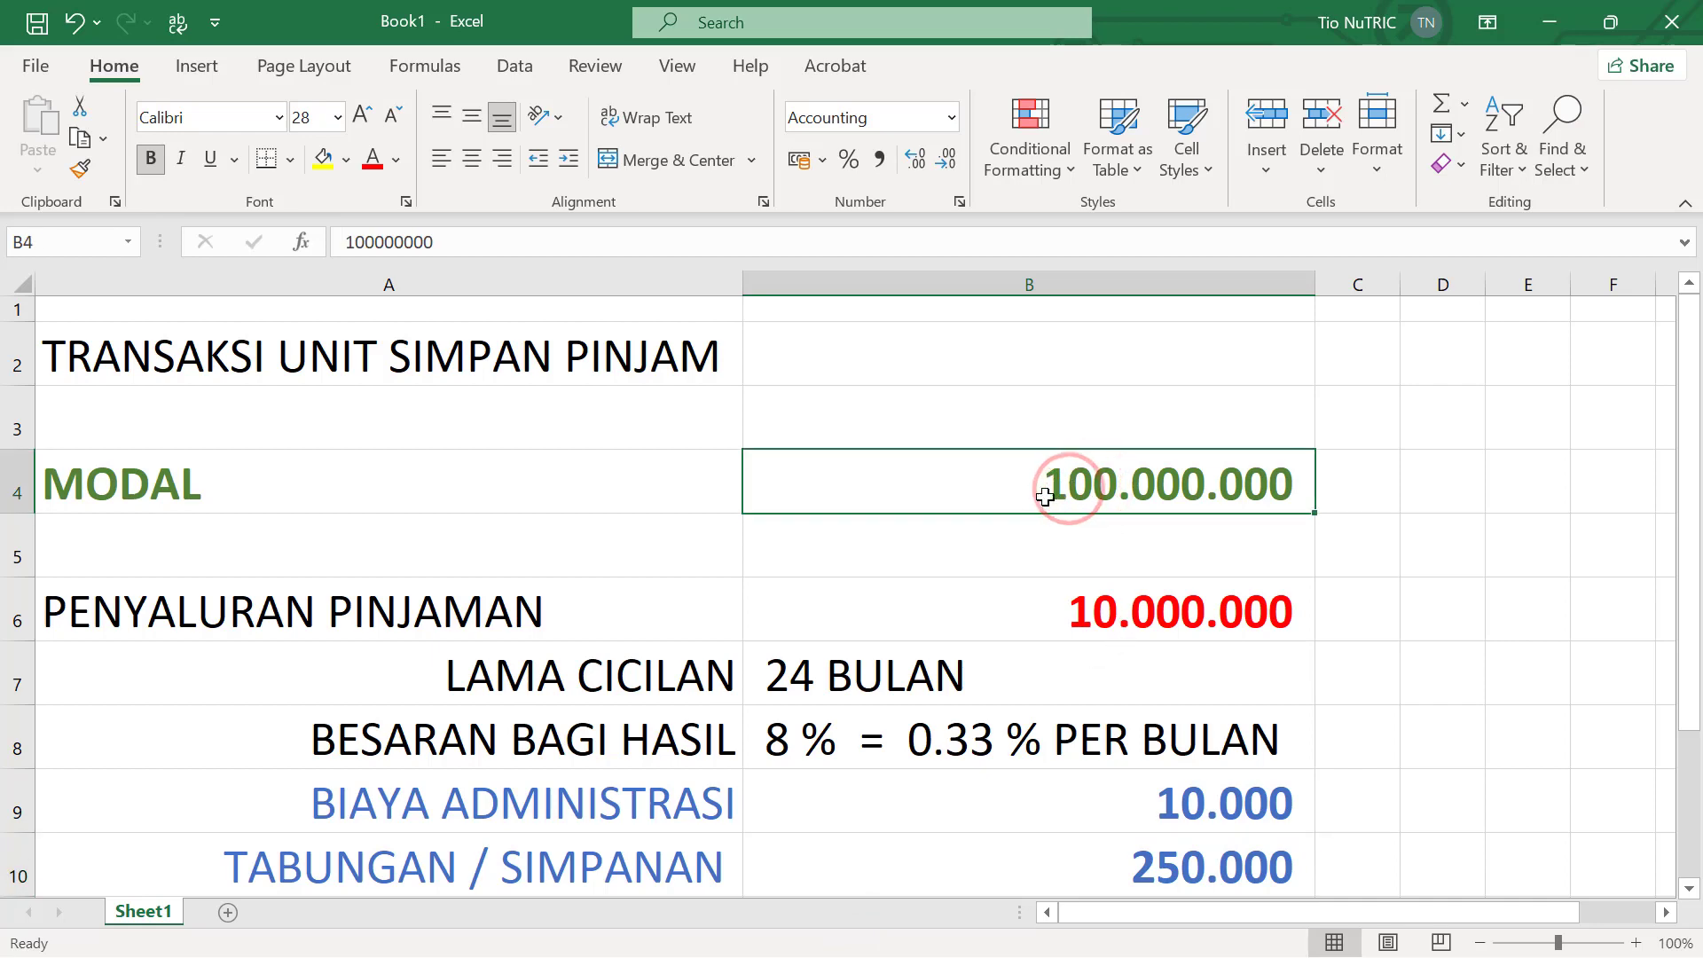
{"action": "left_click", "coordinate": [1100, 608]}
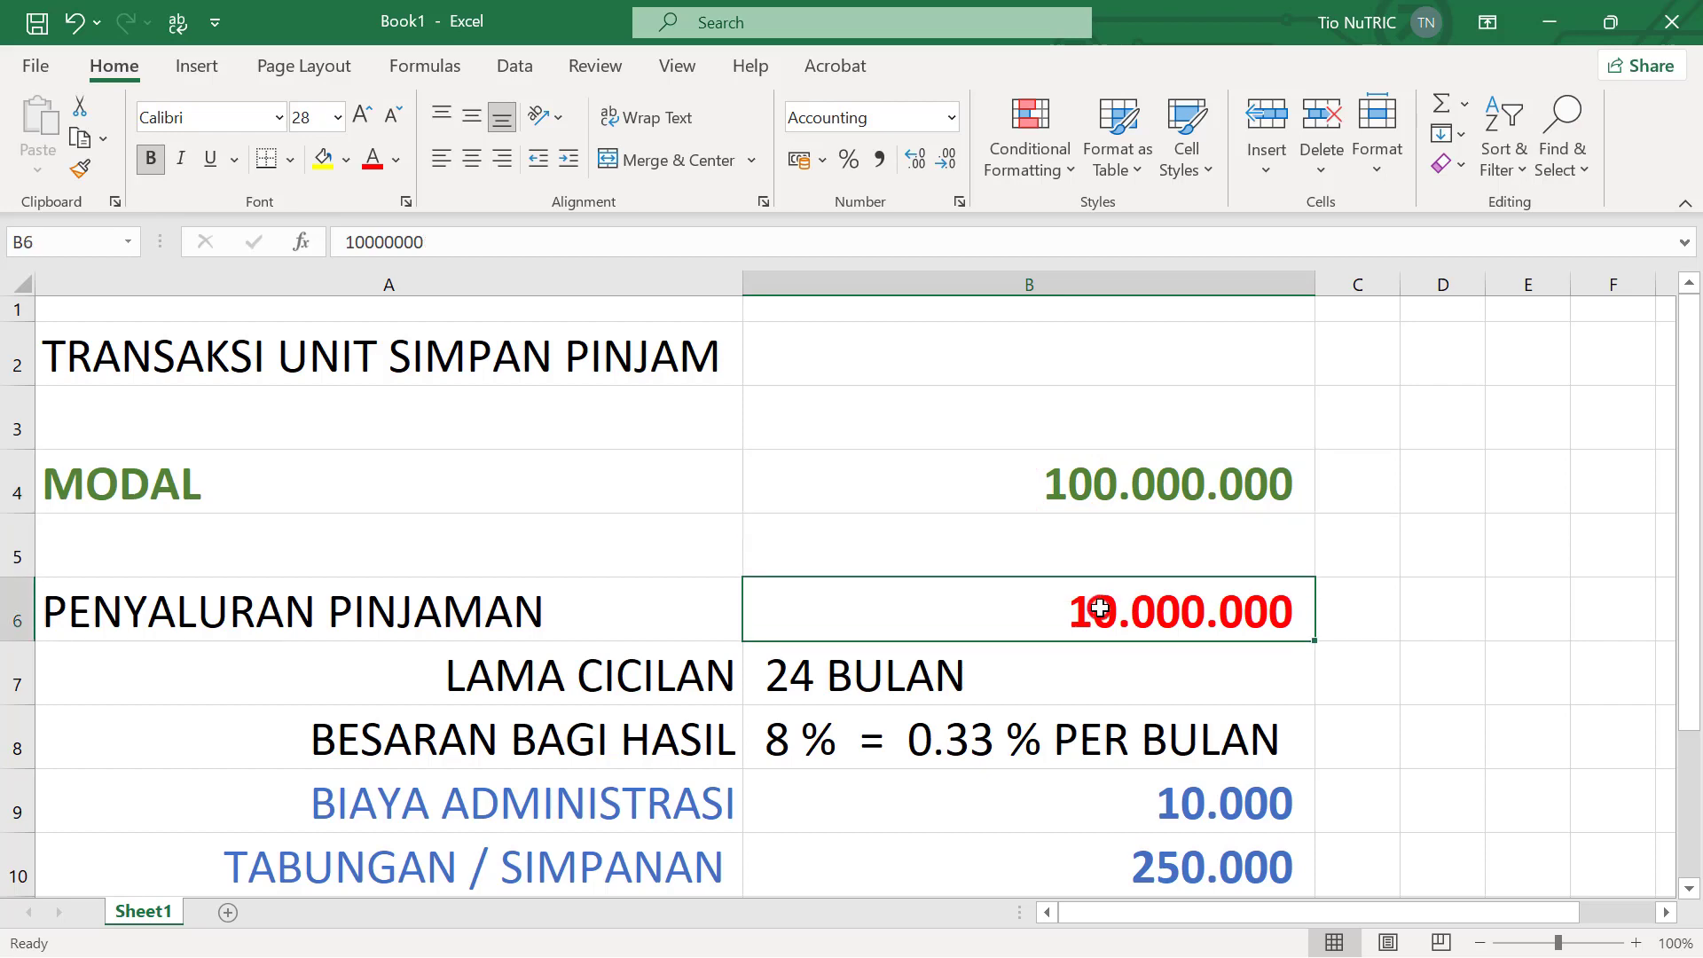
{"action": "left_click", "coordinate": [876, 681]}
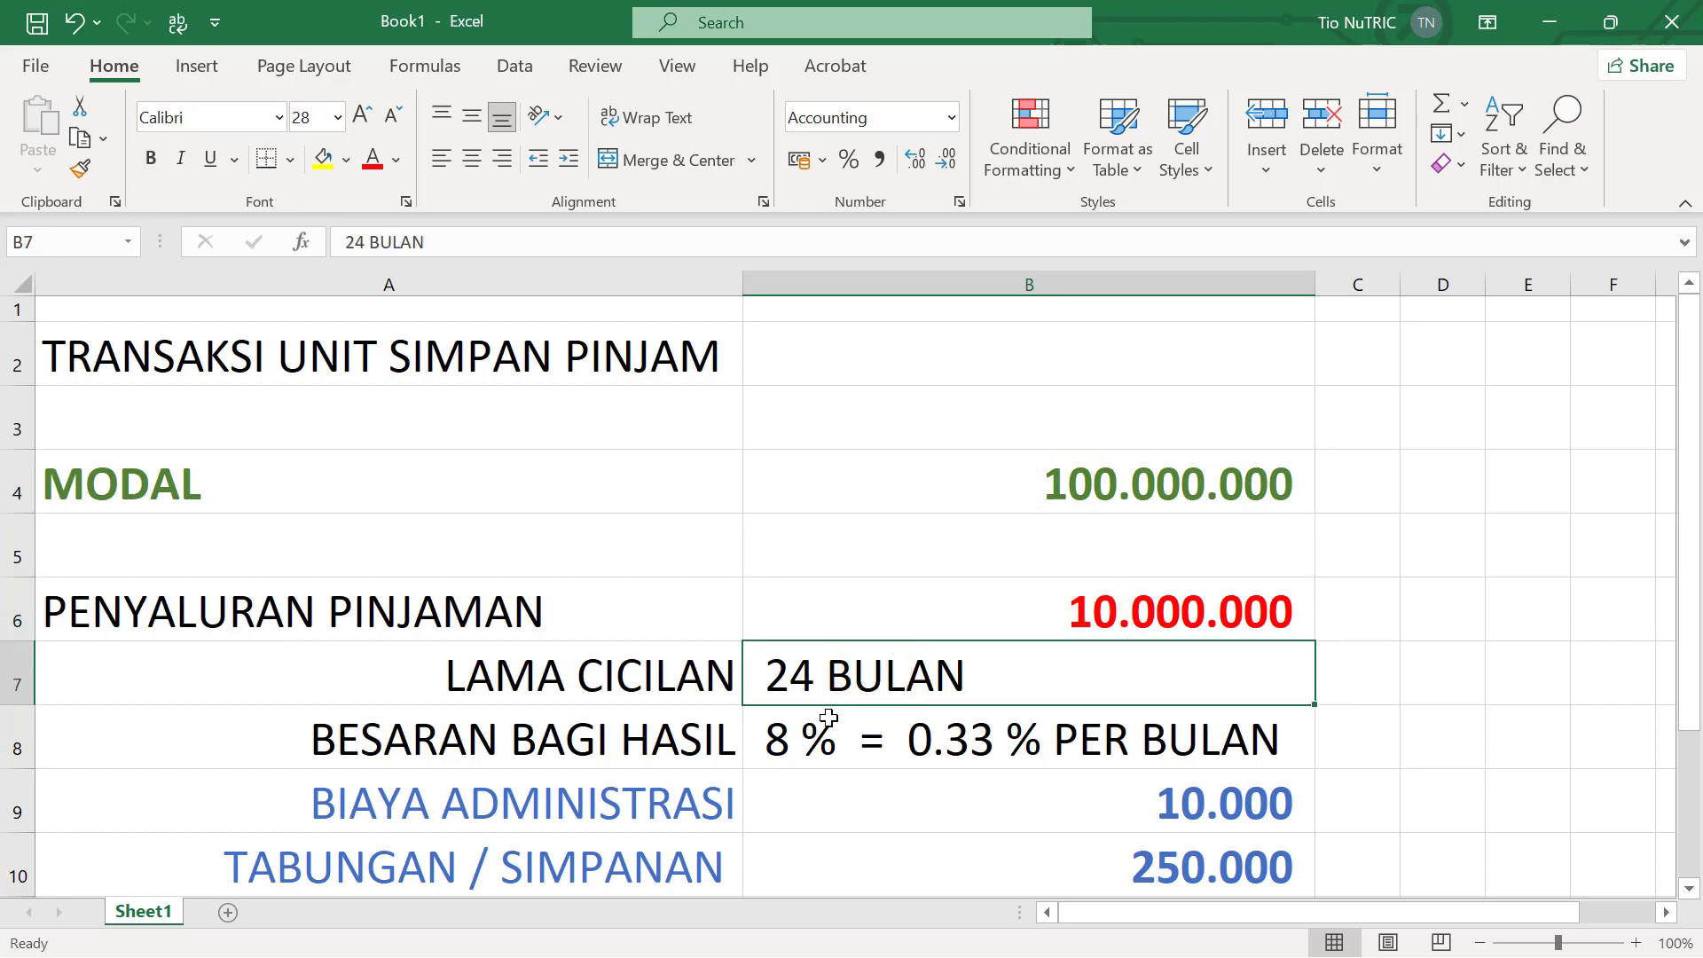
{"action": "left_click", "coordinate": [785, 754]}
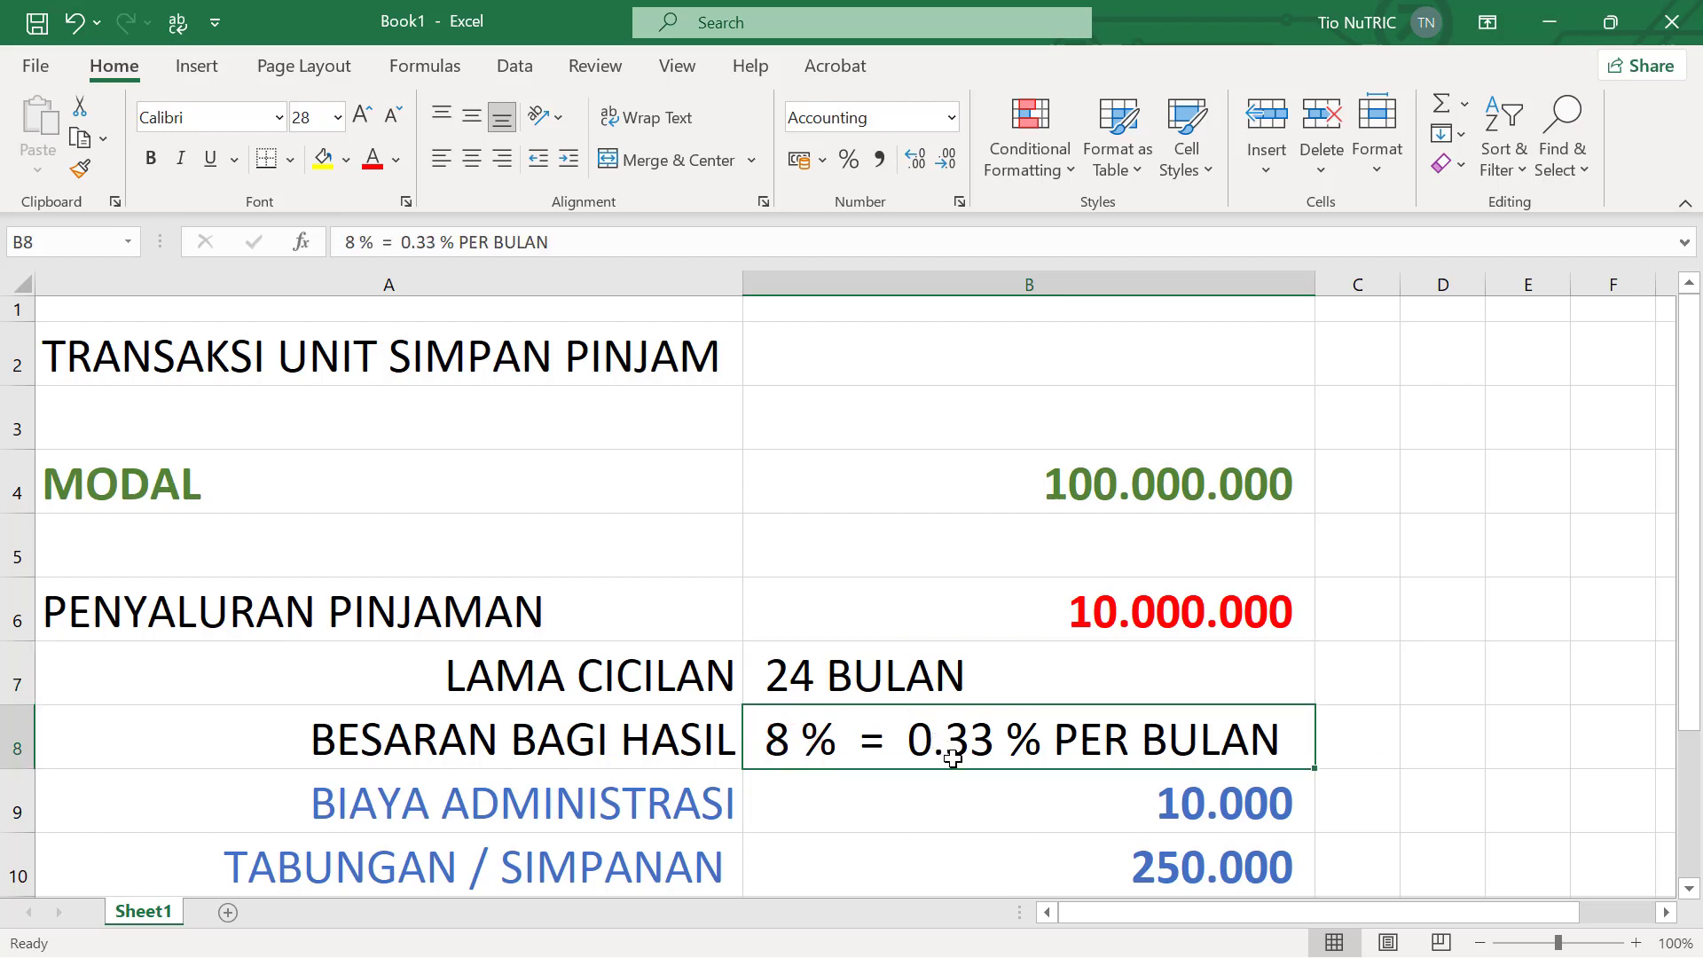
{"action": "left_click", "coordinate": [1208, 815]}
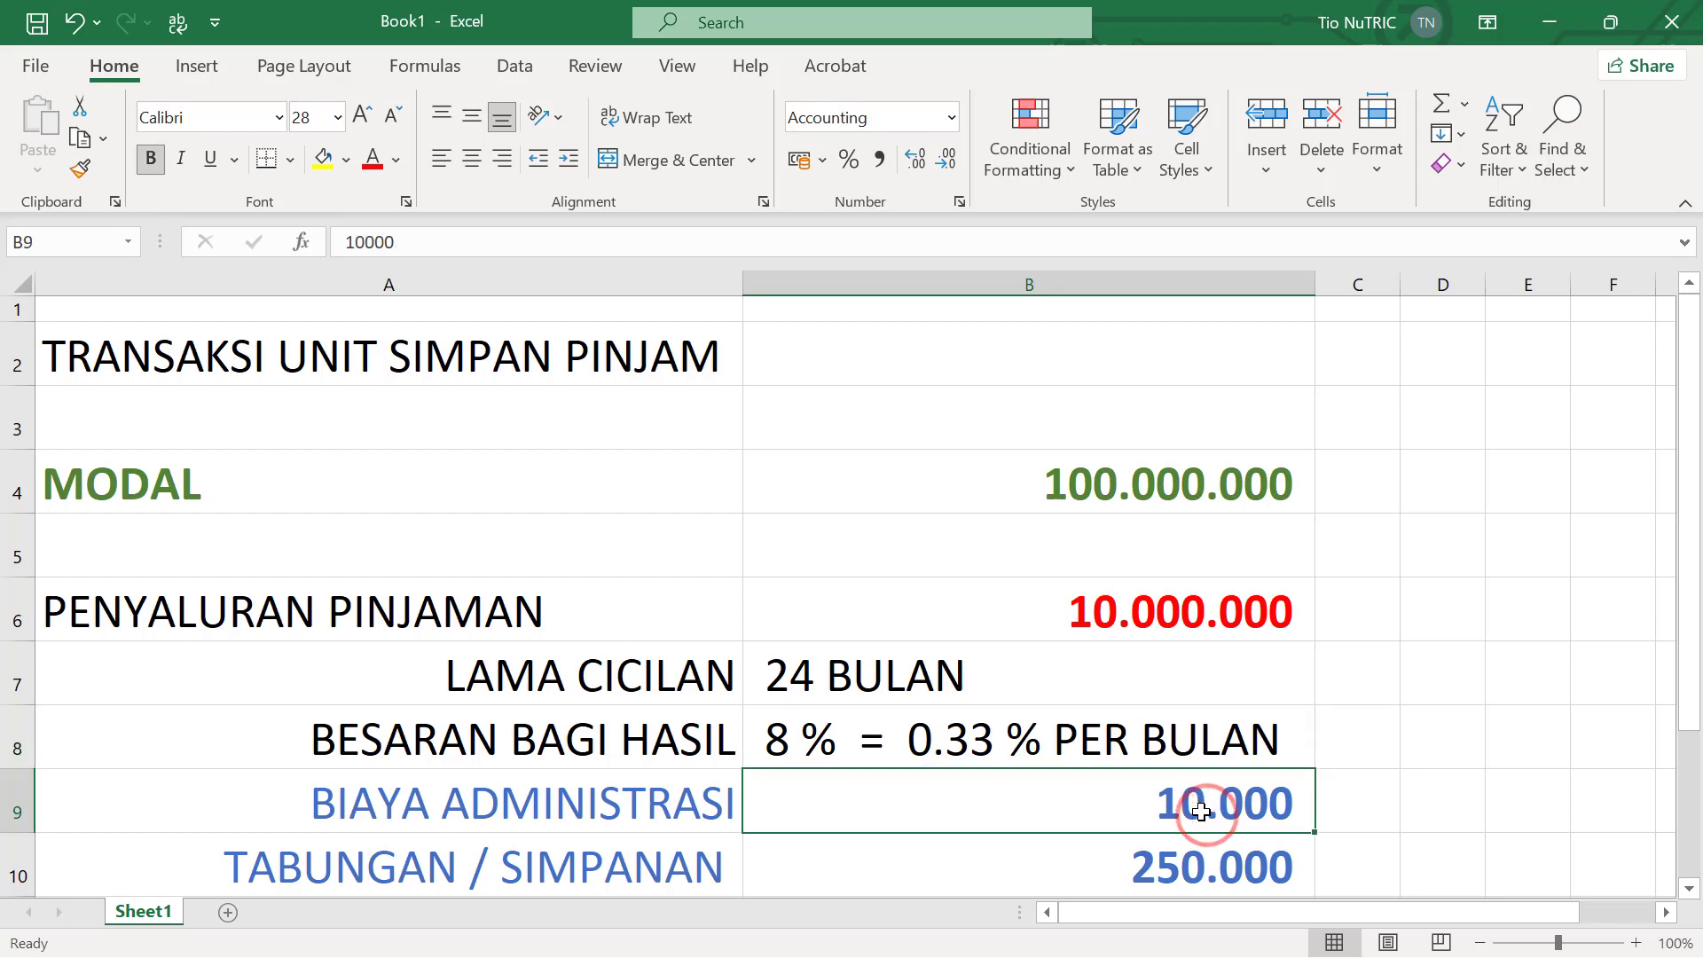
{"action": "left_click", "coordinate": [1169, 878]}
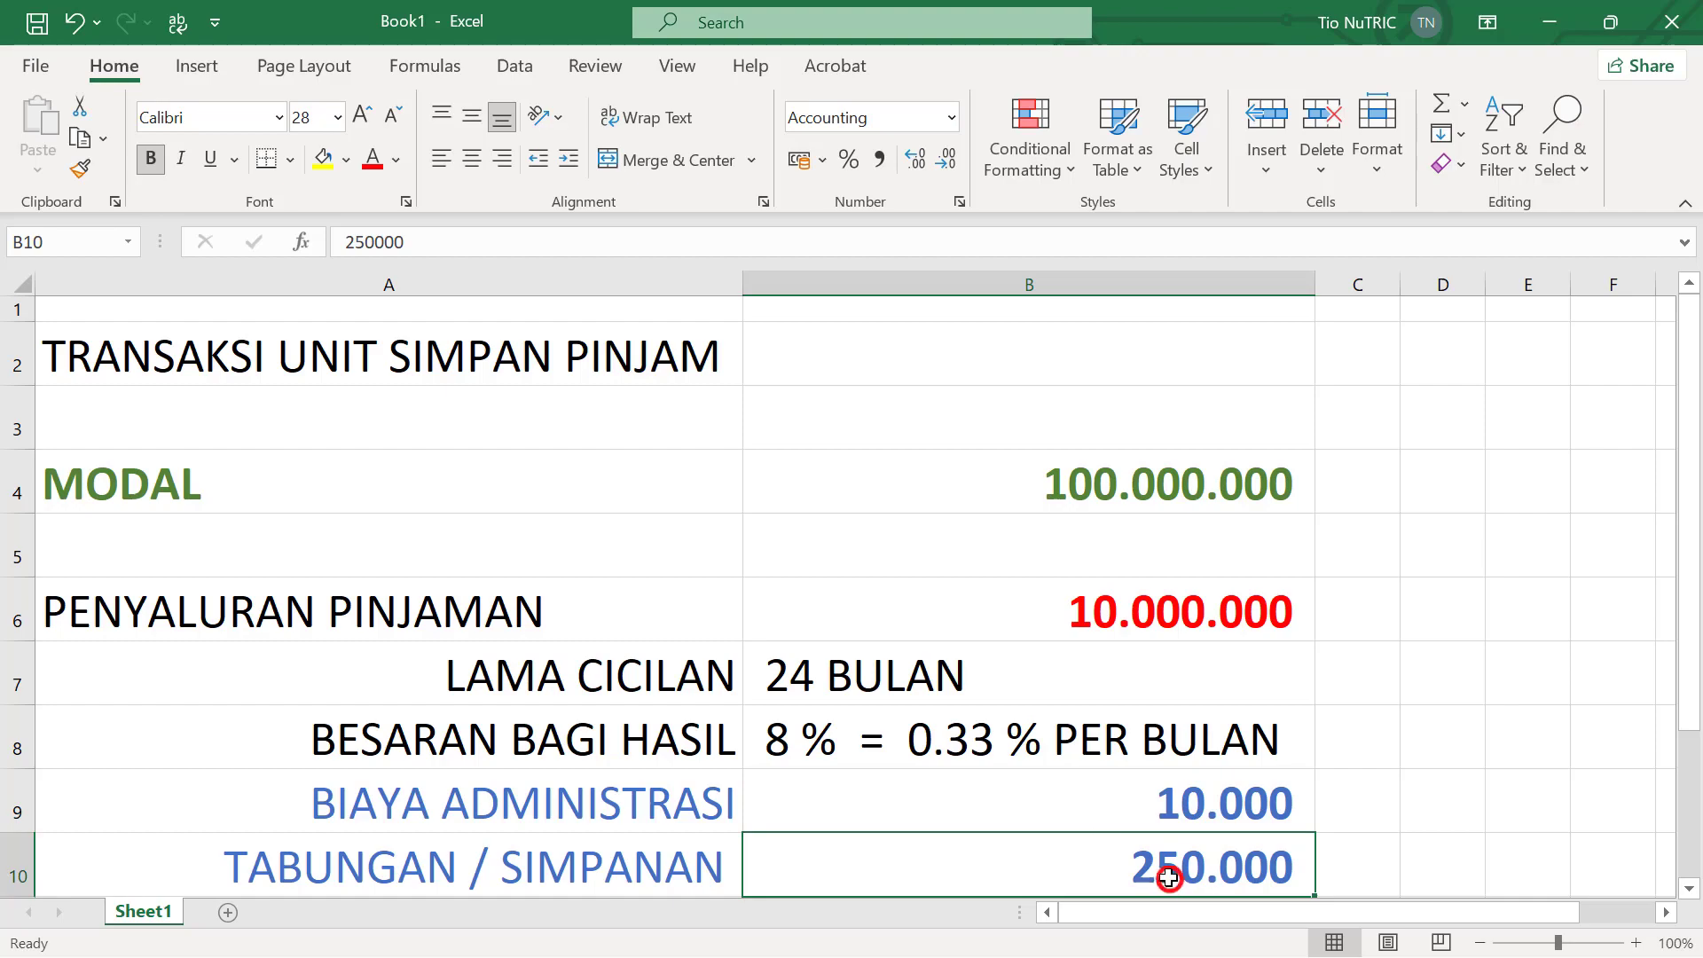
Switch to AKuBUMDES and start a new Kas Masuk entry dated 11-06-2022, debiting 112102 Kas di Rekening BPD.
{"action": "left_click", "coordinate": [1549, 22]}
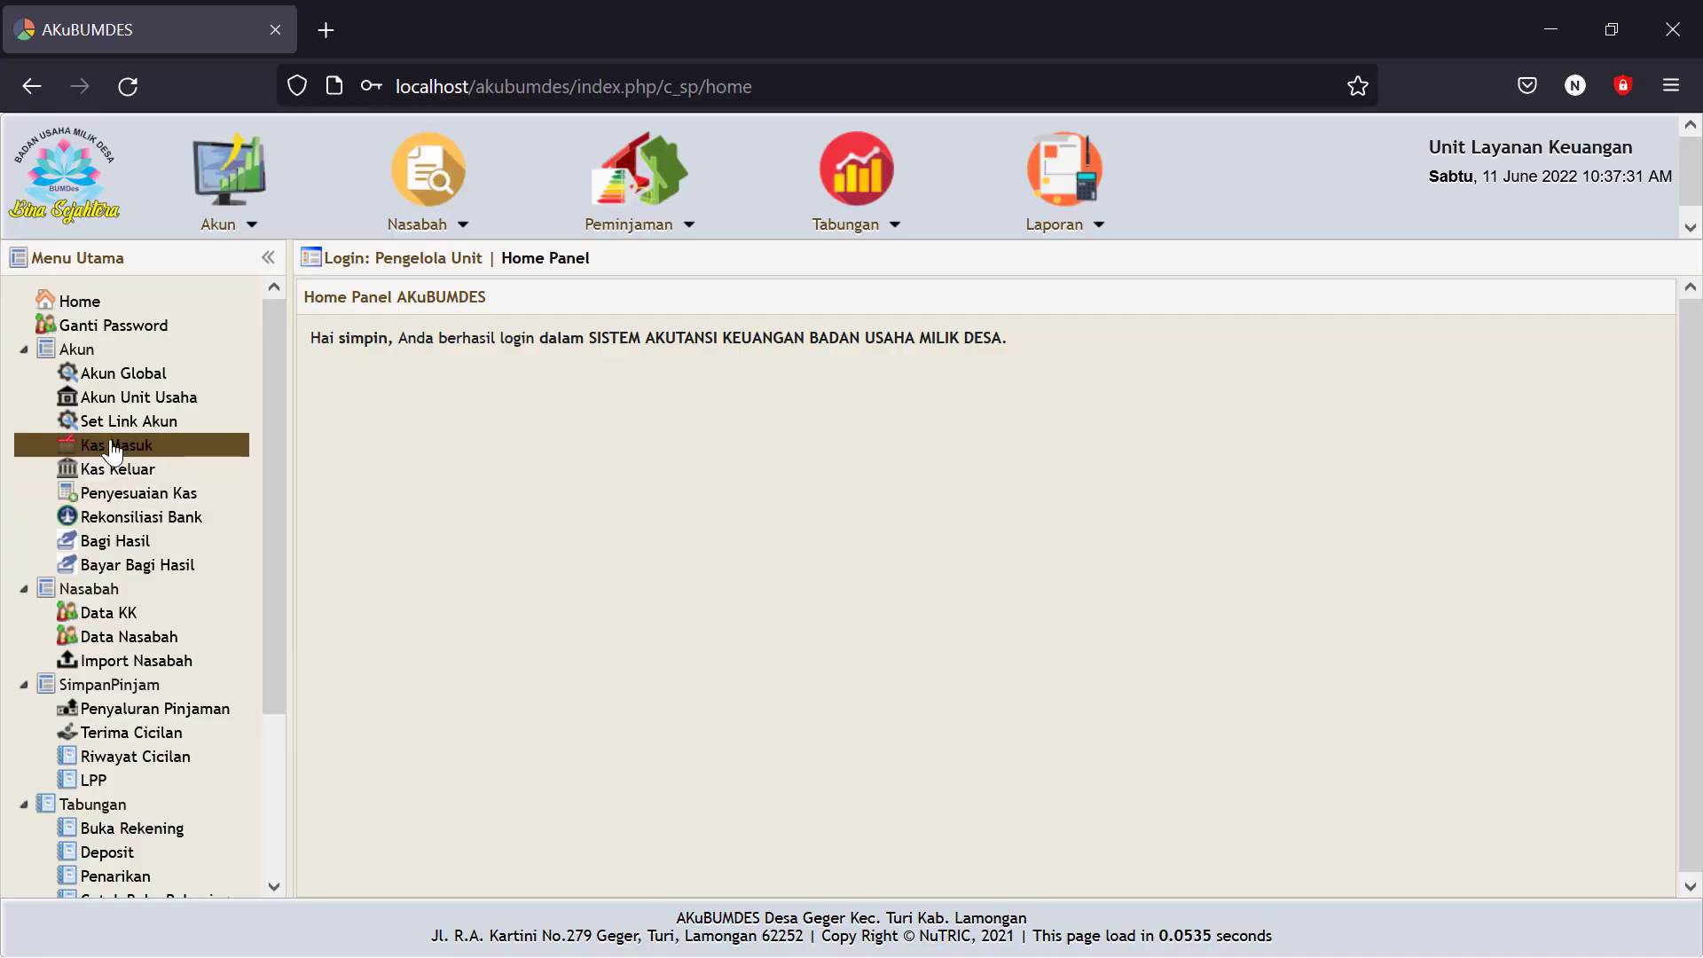
{"action": "left_click", "coordinate": [105, 451]}
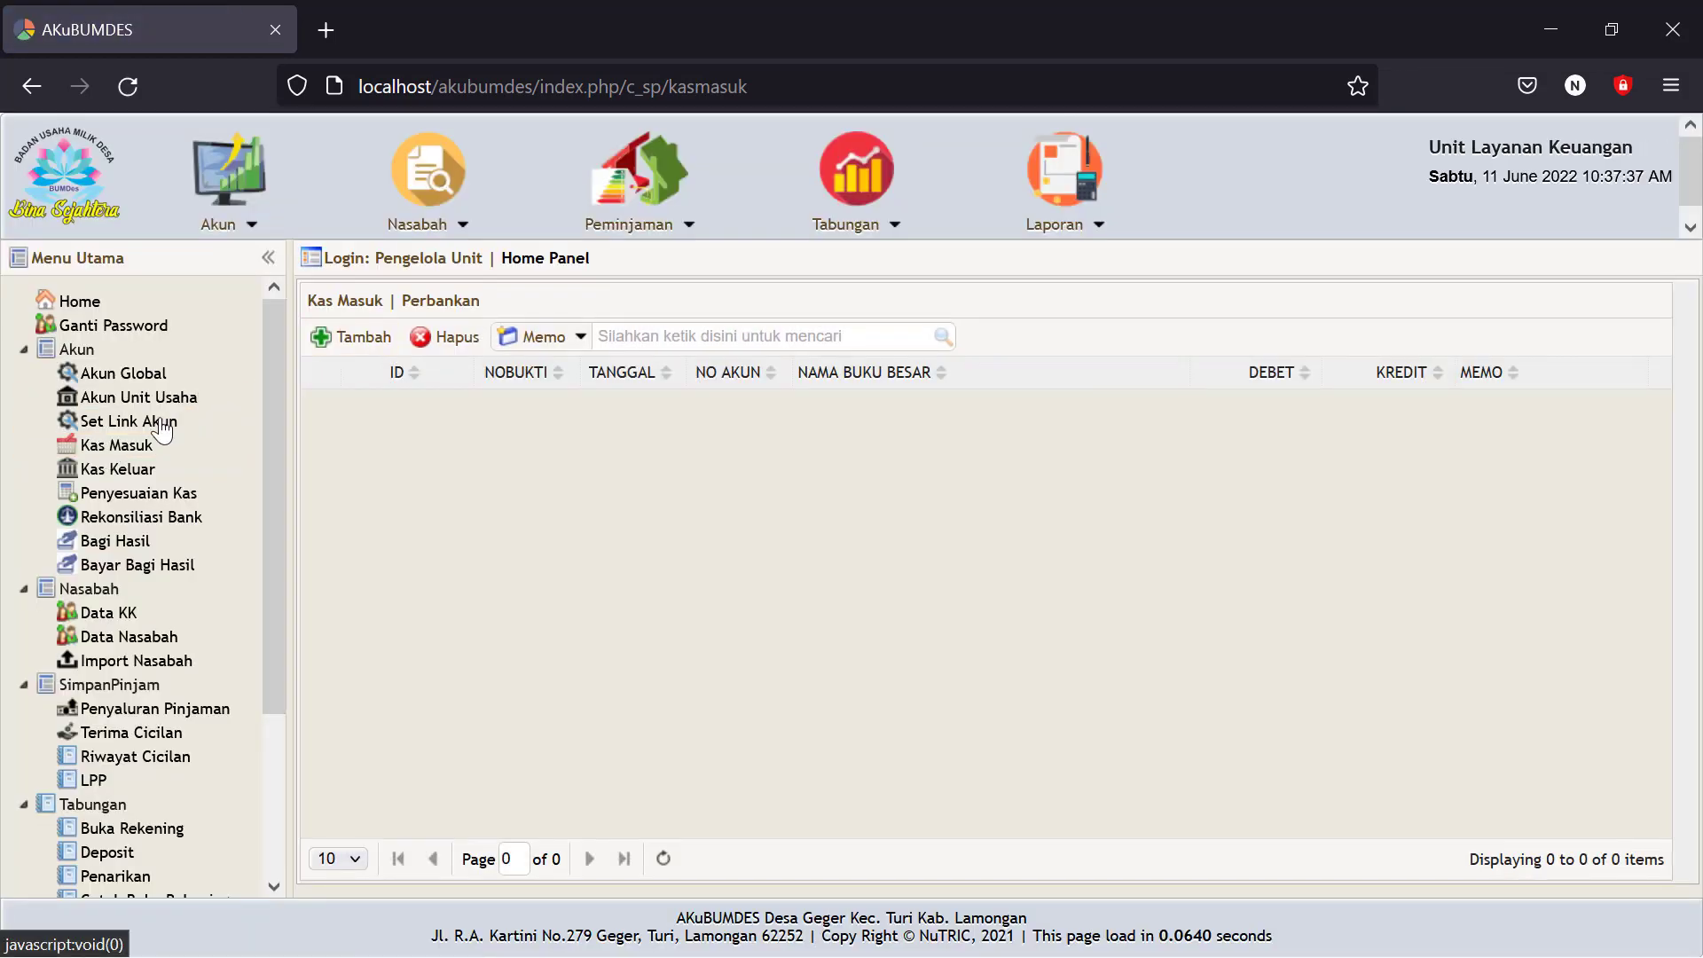
{"action": "left_click", "coordinate": [360, 339]}
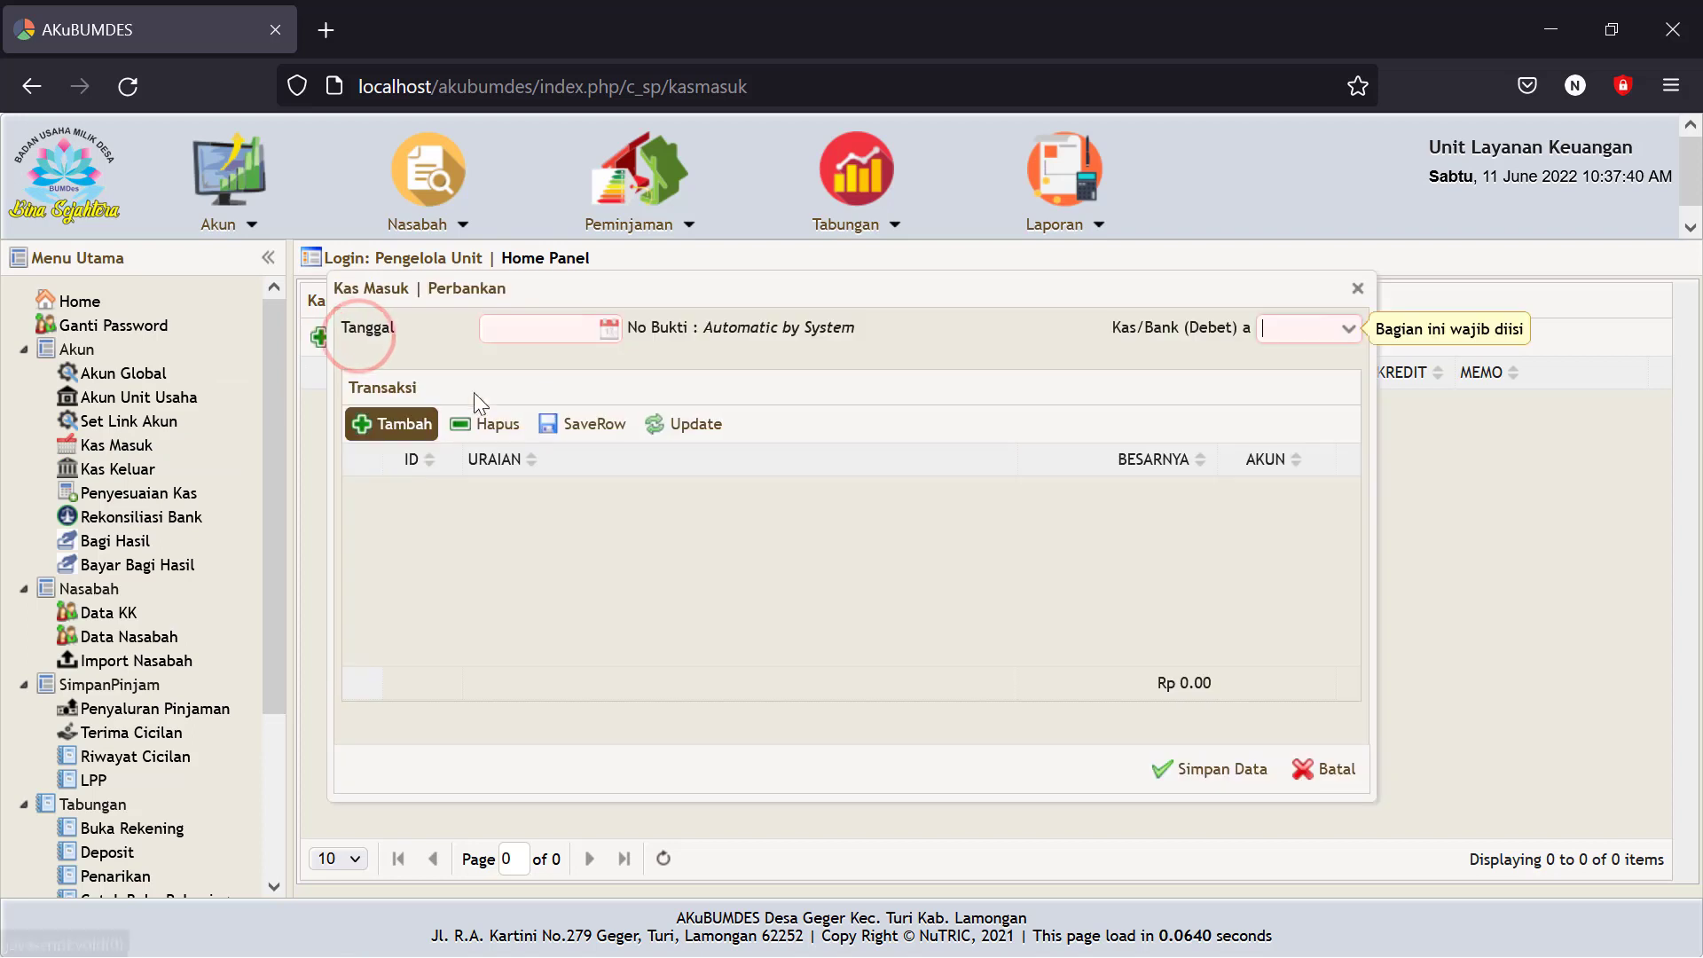
{"action": "left_click", "coordinate": [608, 329]}
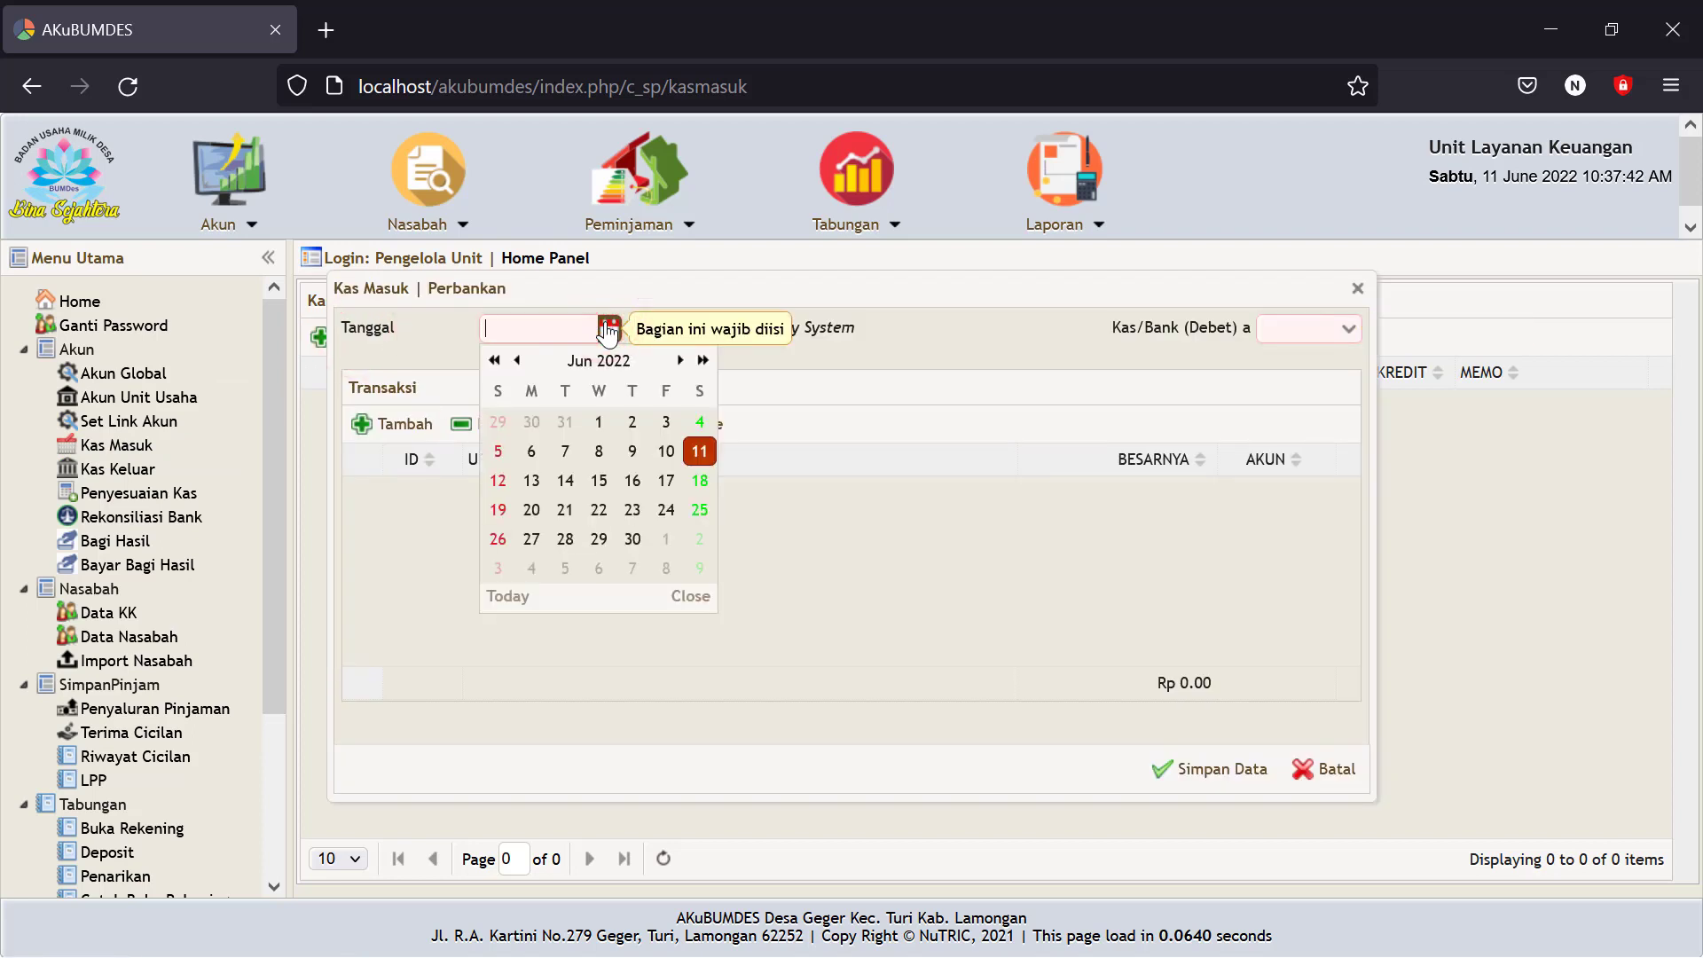
{"action": "left_click", "coordinate": [700, 453]}
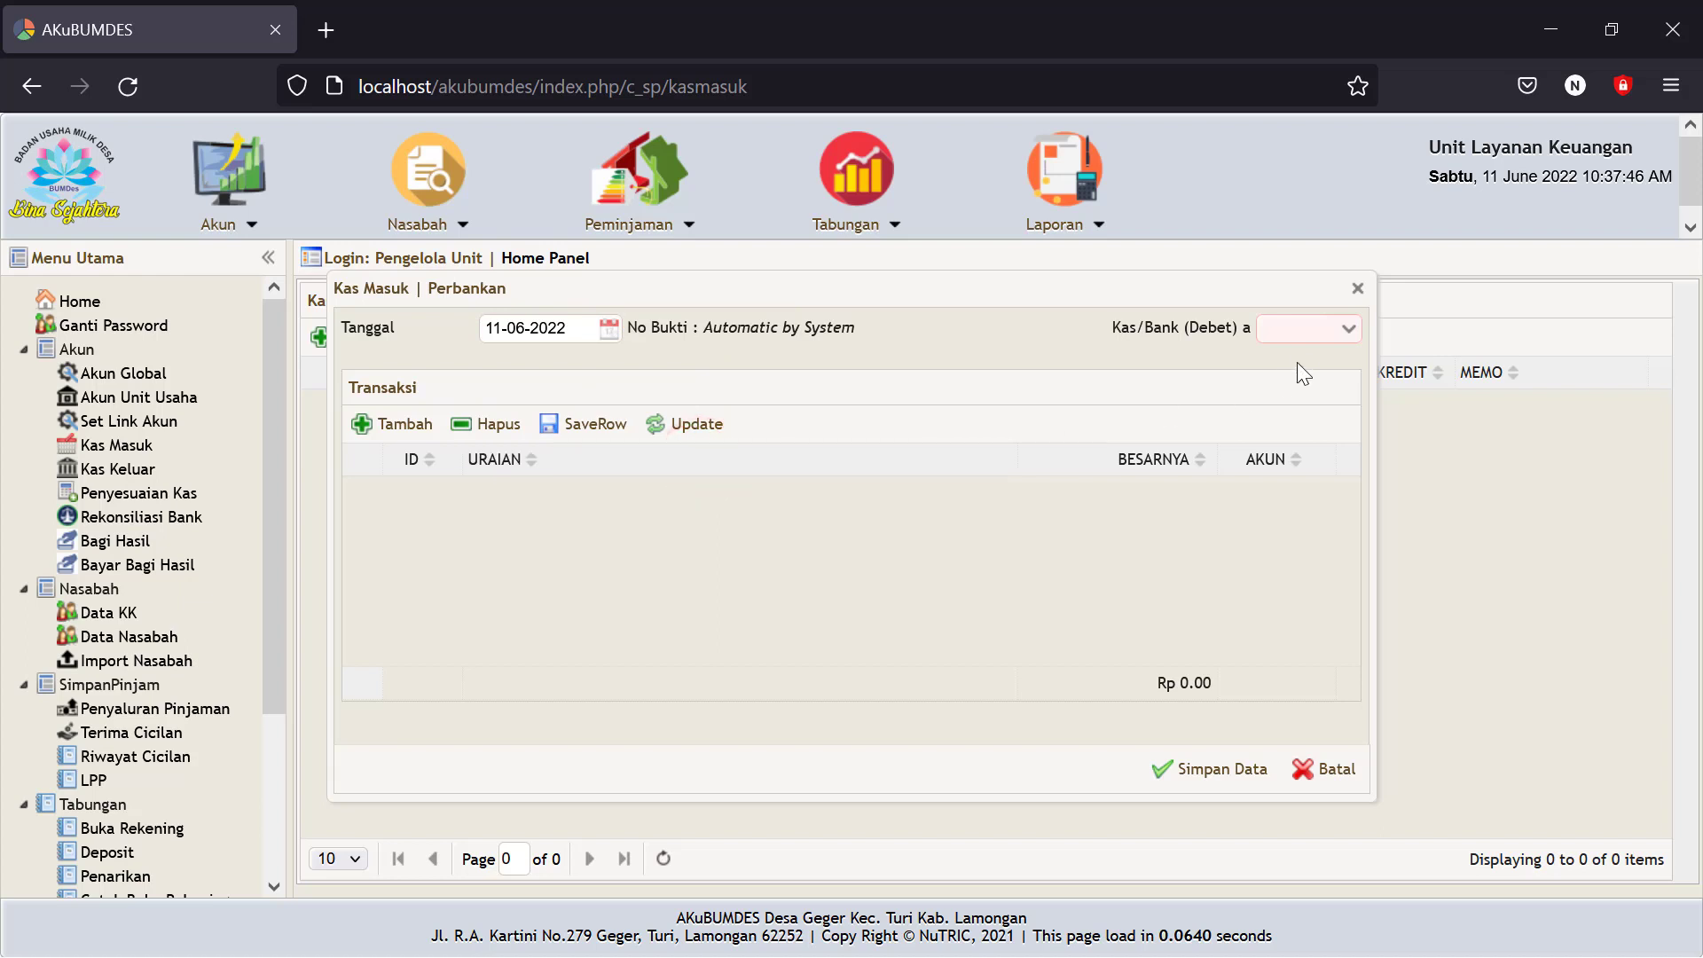
{"action": "left_click", "coordinate": [1349, 332]}
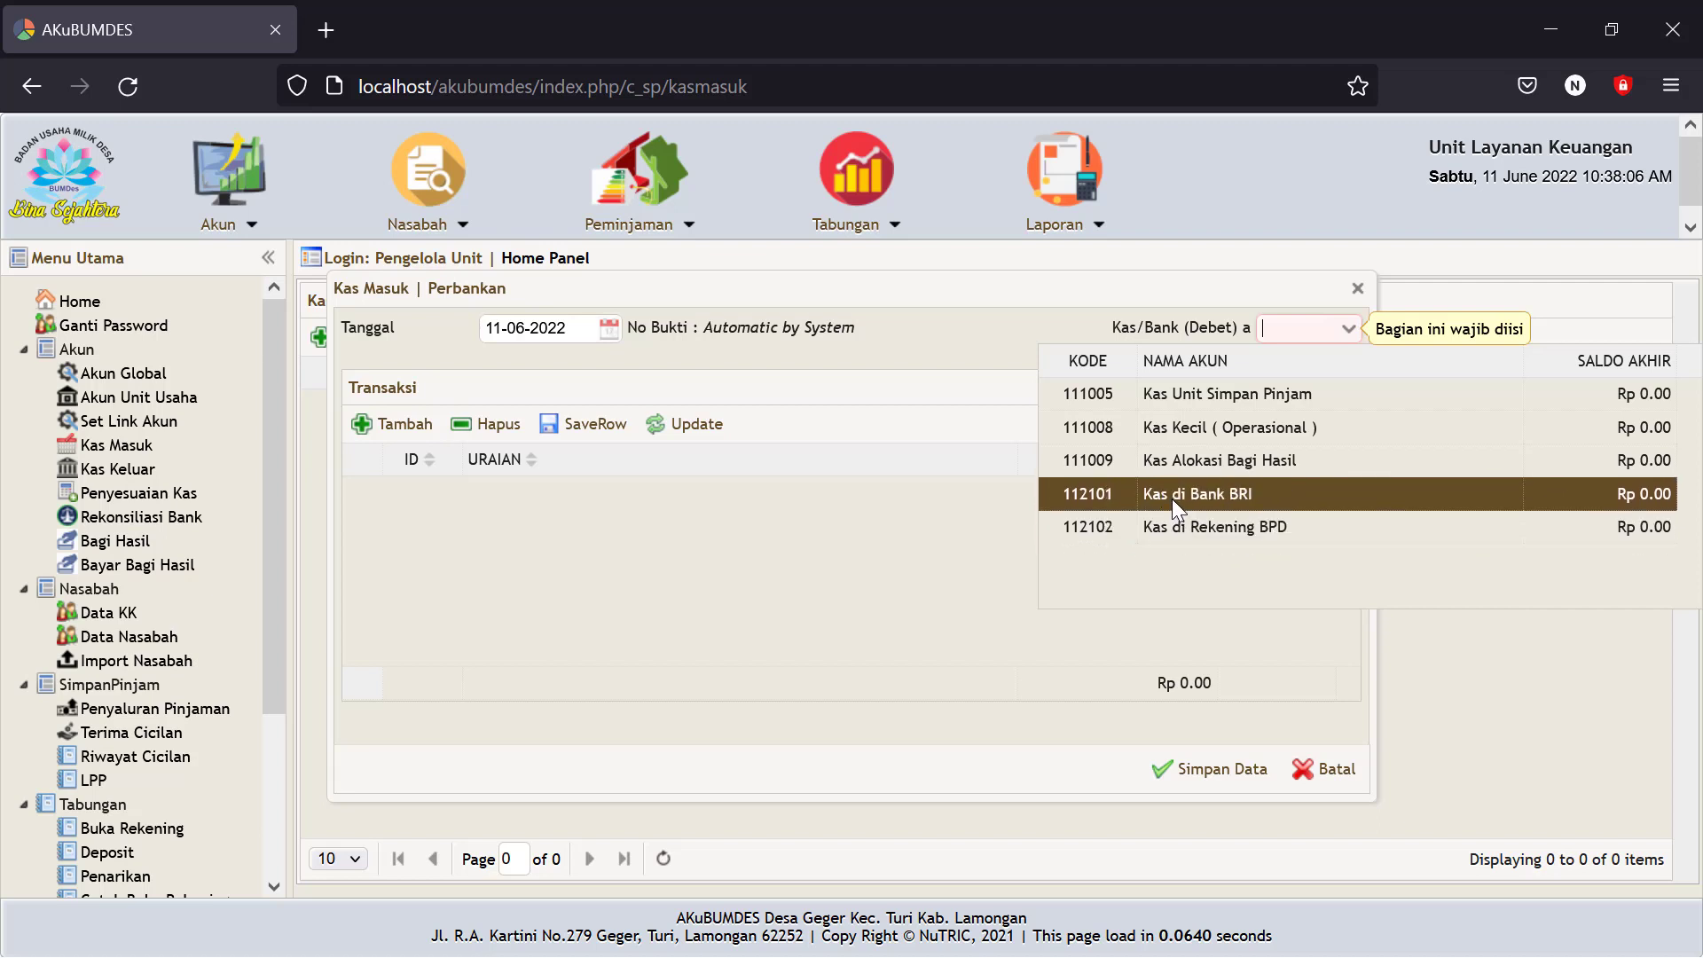
{"action": "left_click", "coordinate": [1175, 523]}
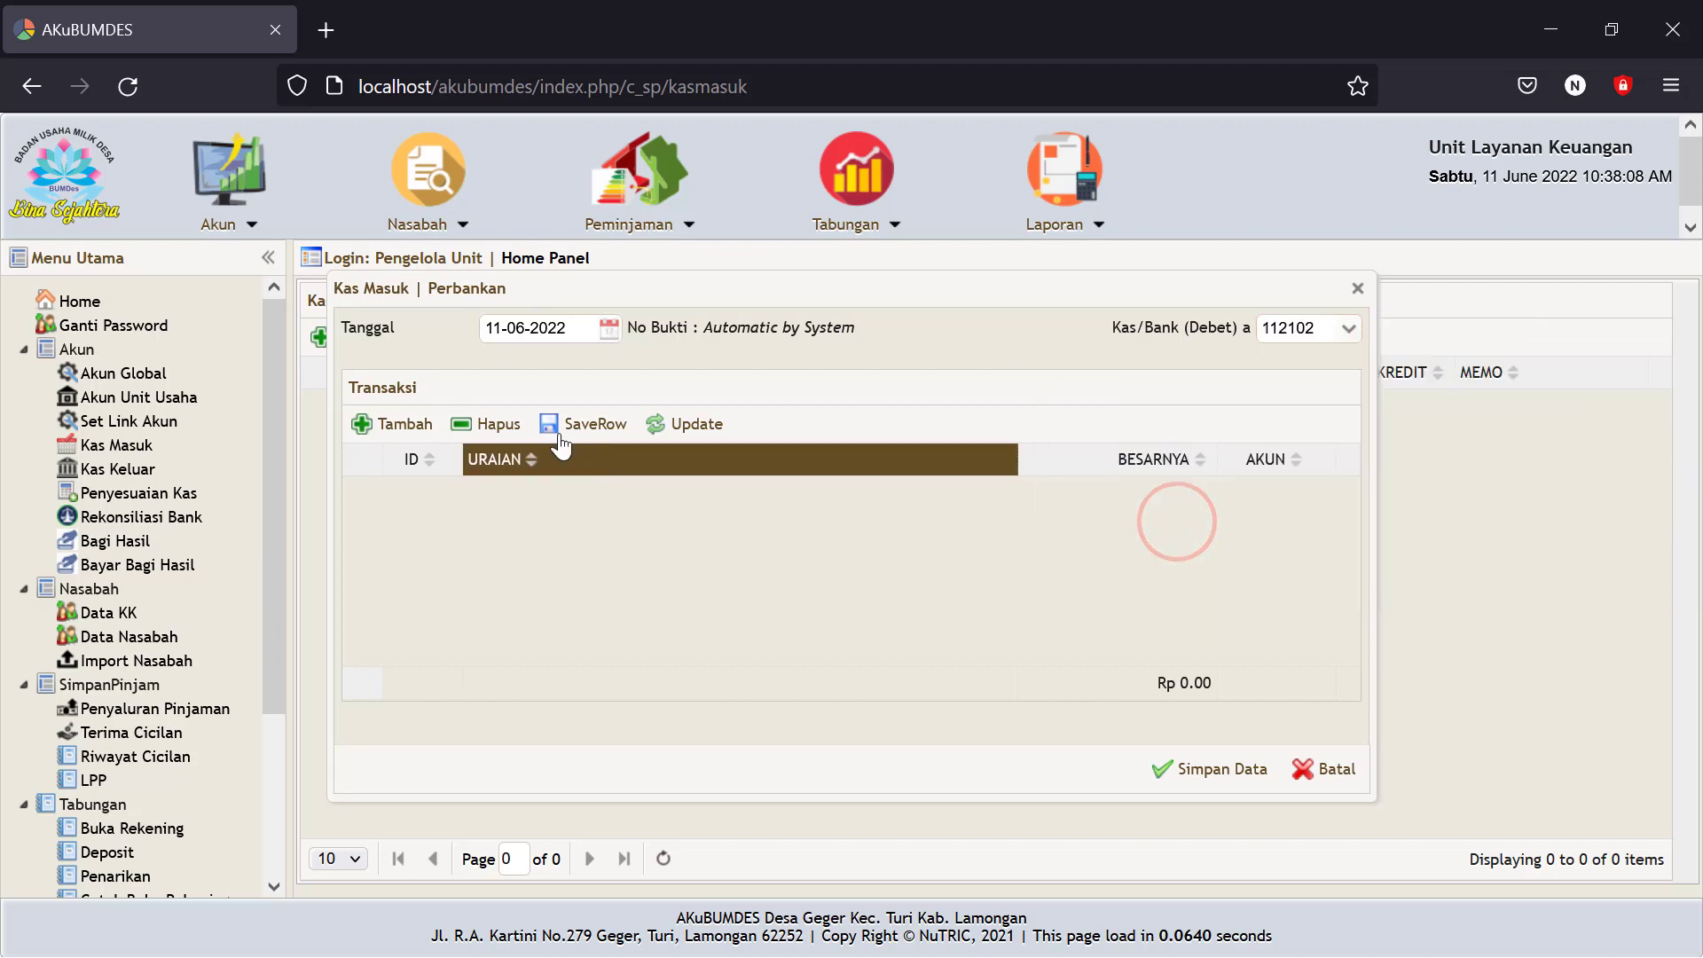
Start a transaction line for account 312000 Modal Unit Simpan Pinjam with the description "Pneyertaan Modal Desa".
{"action": "left_click", "coordinate": [391, 426]}
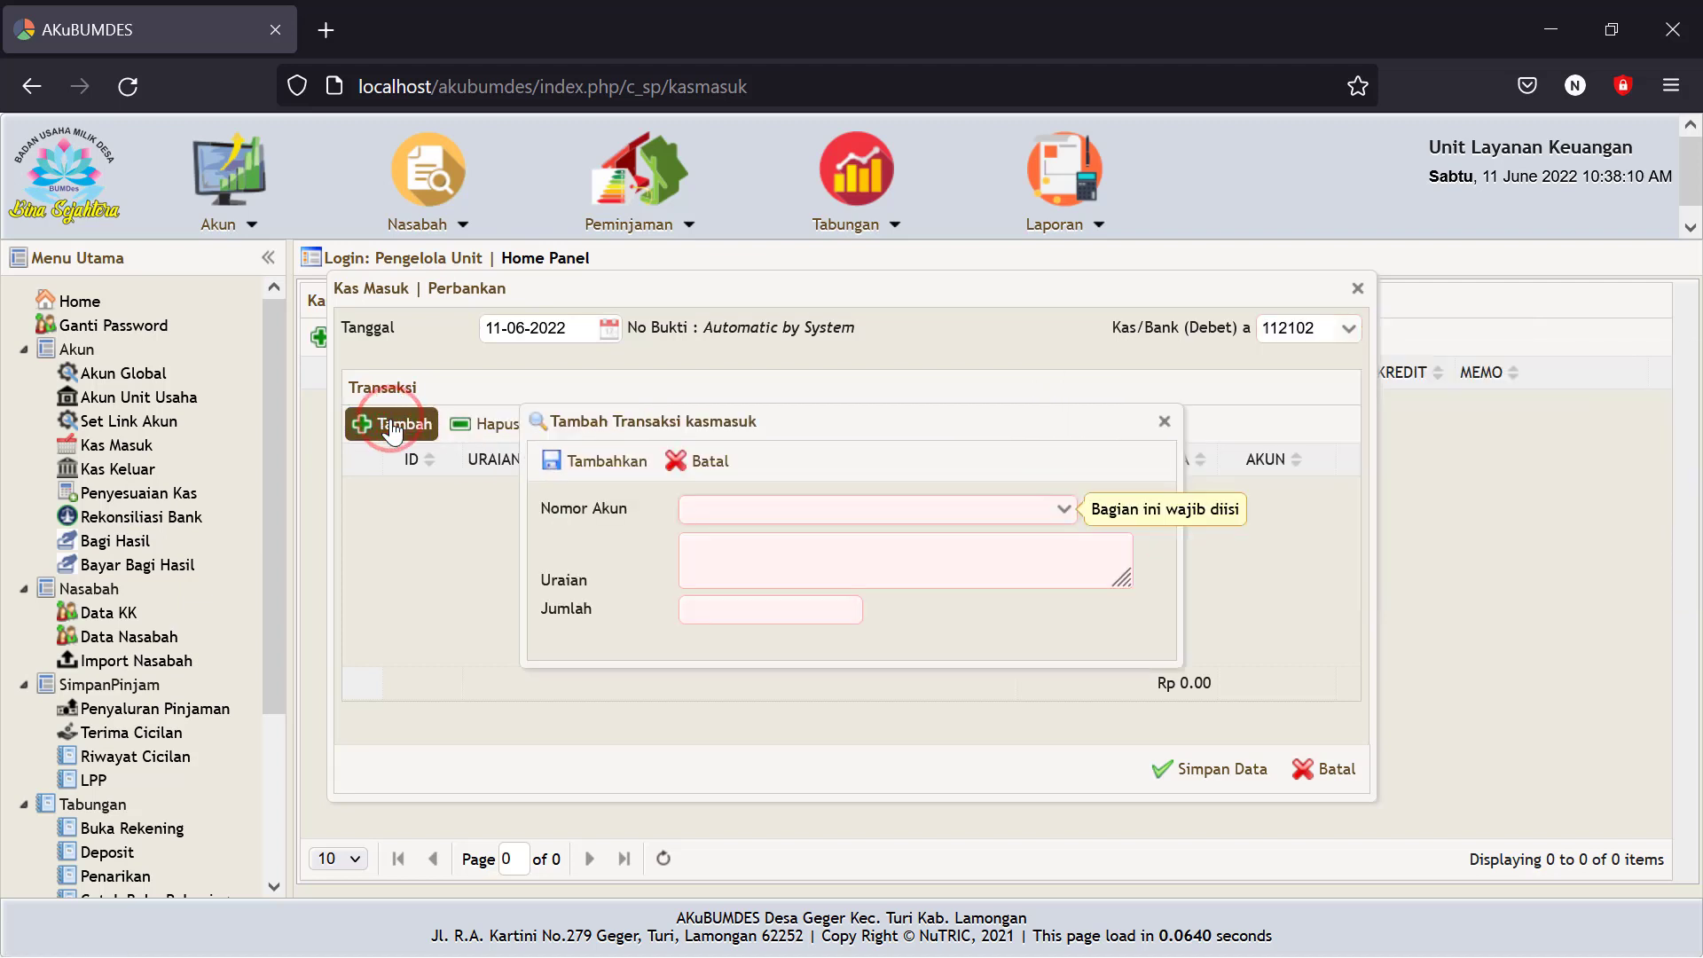
{"action": "left_click", "coordinate": [714, 510]}
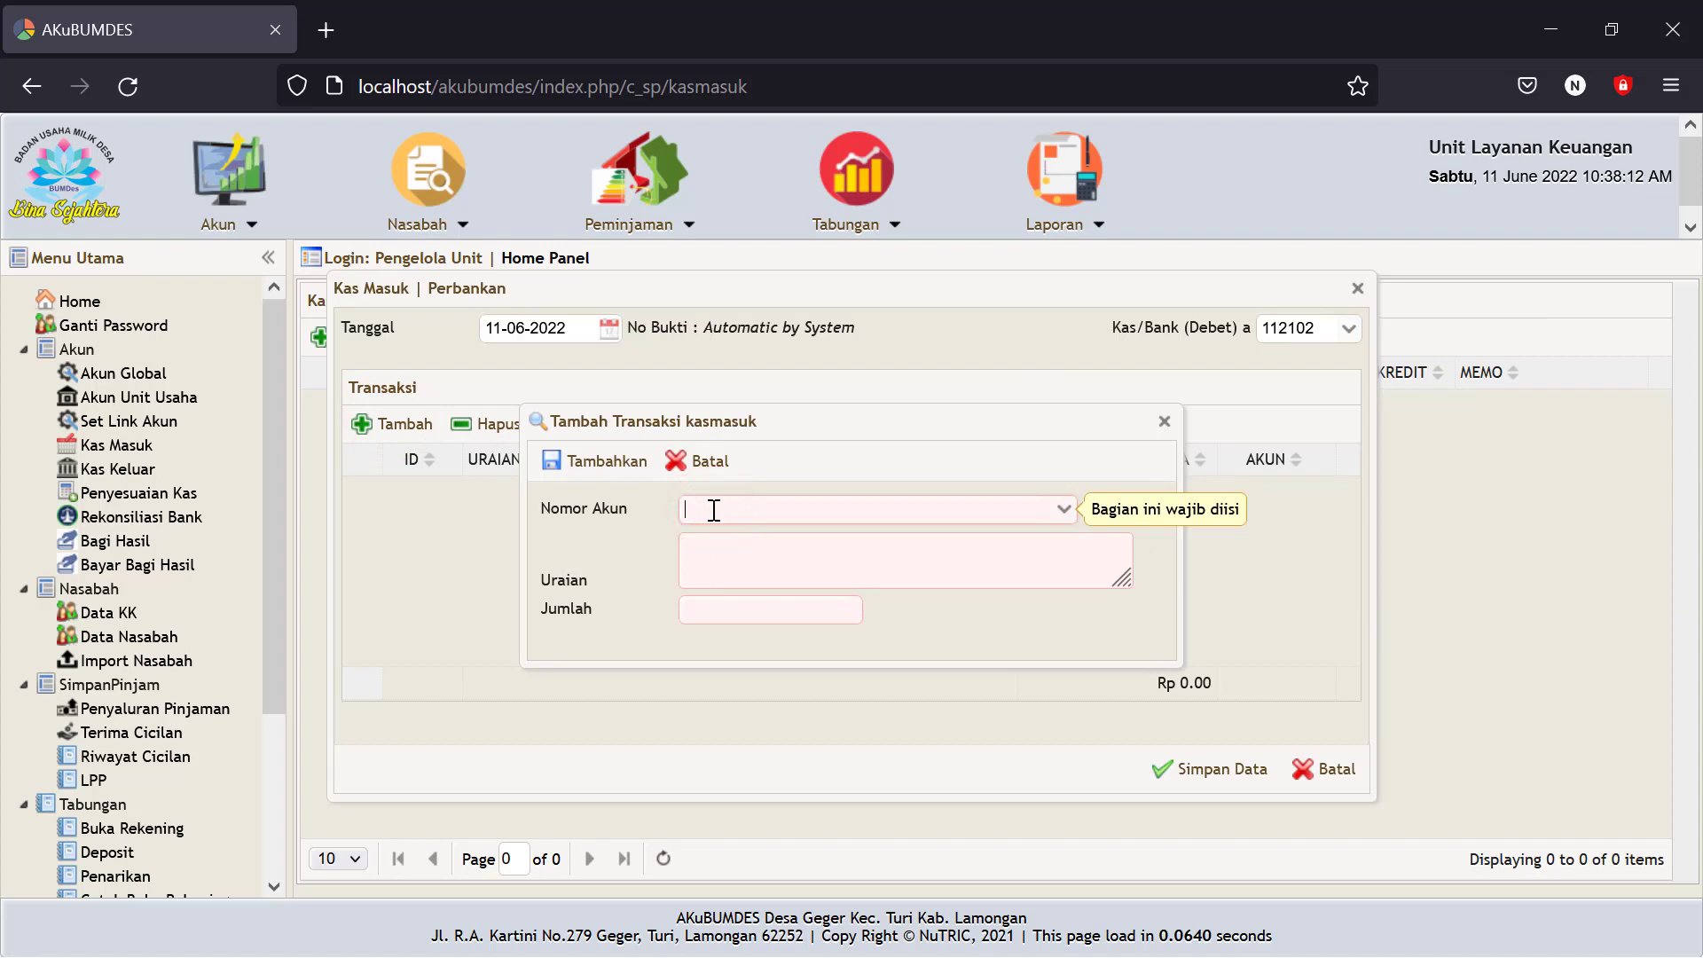
{"action": "type", "text": "modal"}
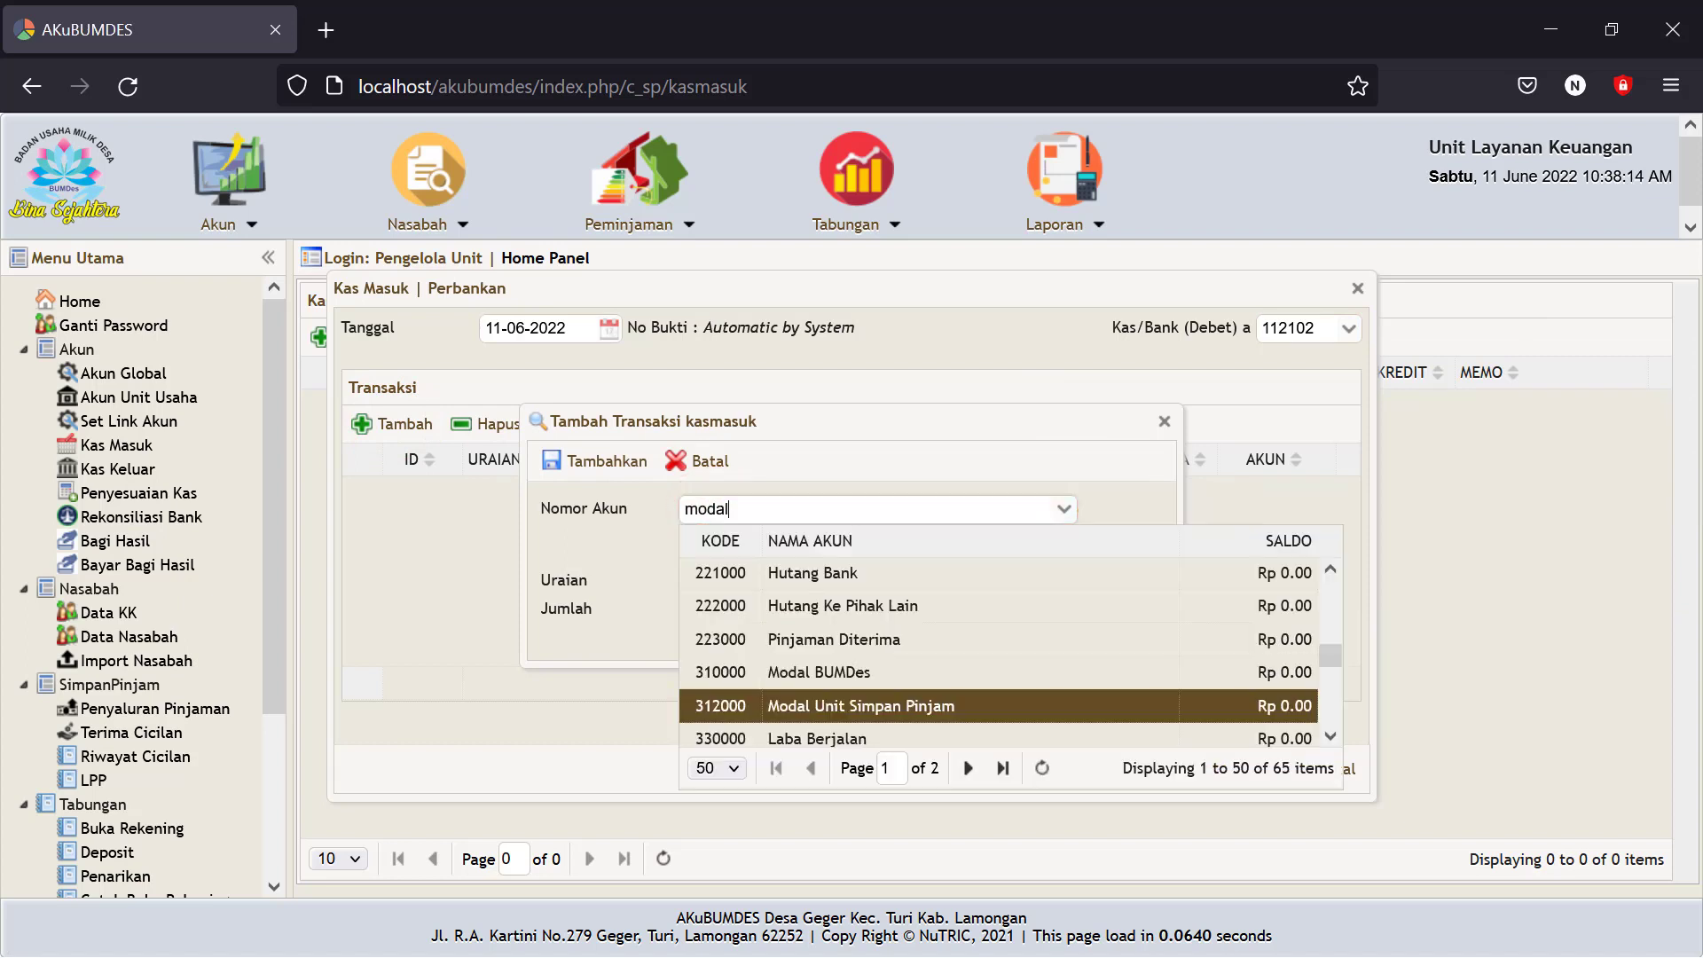
{"action": "left_click", "coordinate": [795, 704]}
{"action": "left_click", "coordinate": [798, 562]}
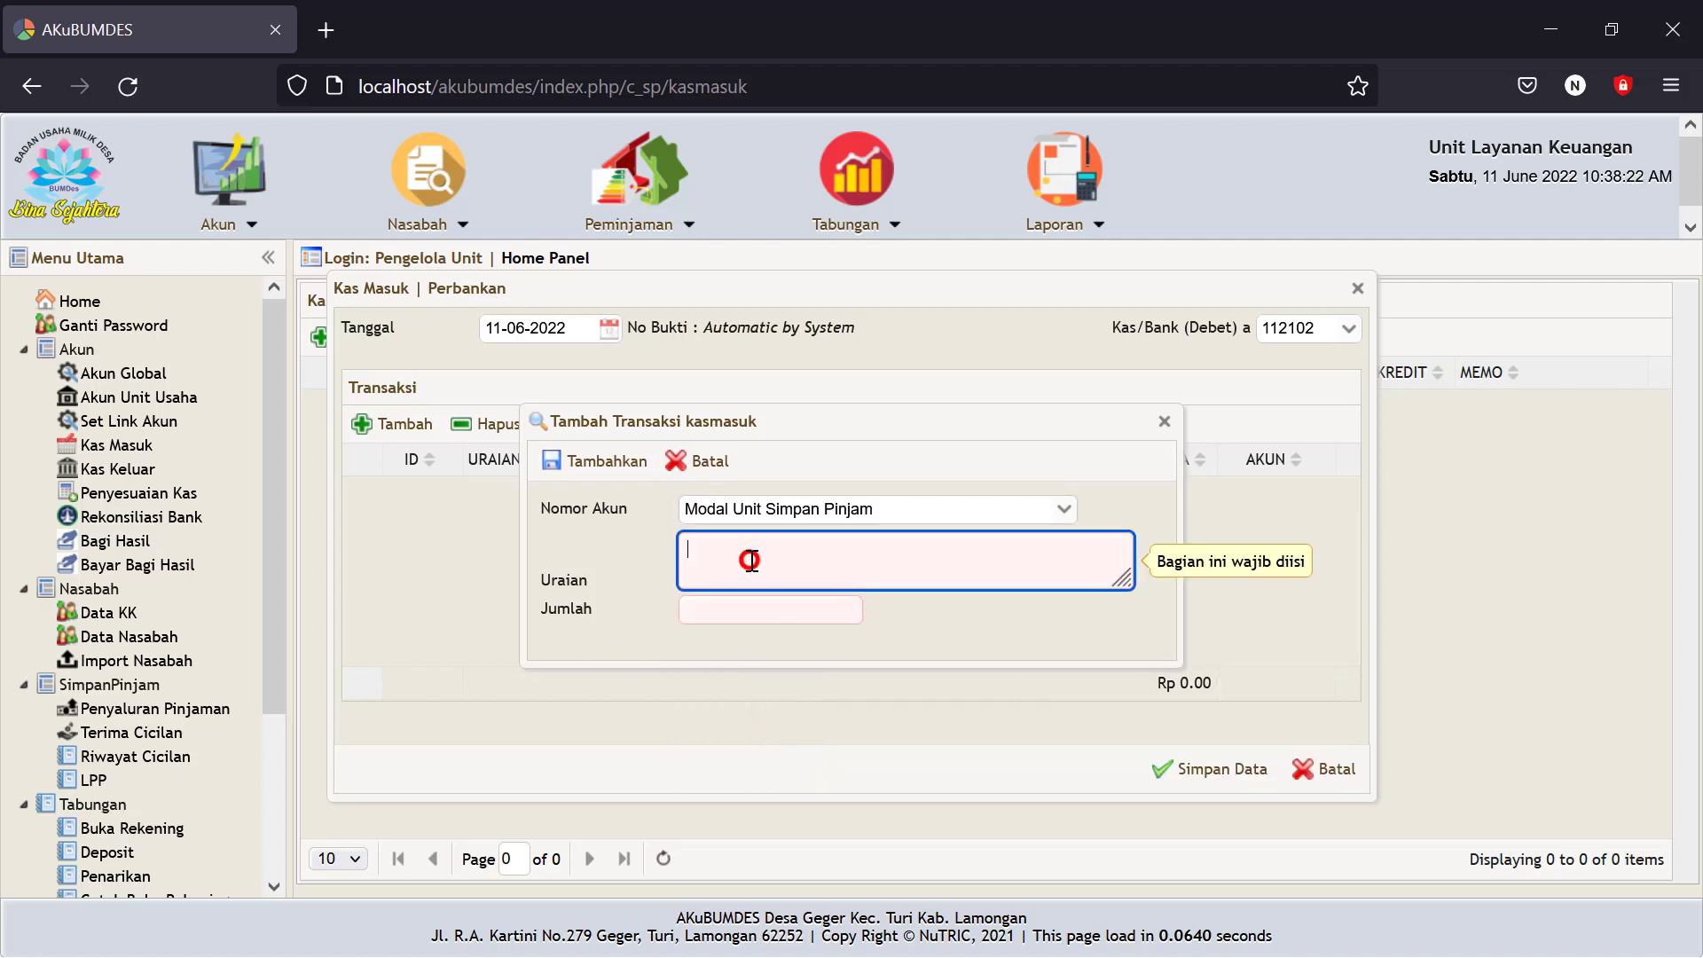
{"action": "type", "text": "Pney"}
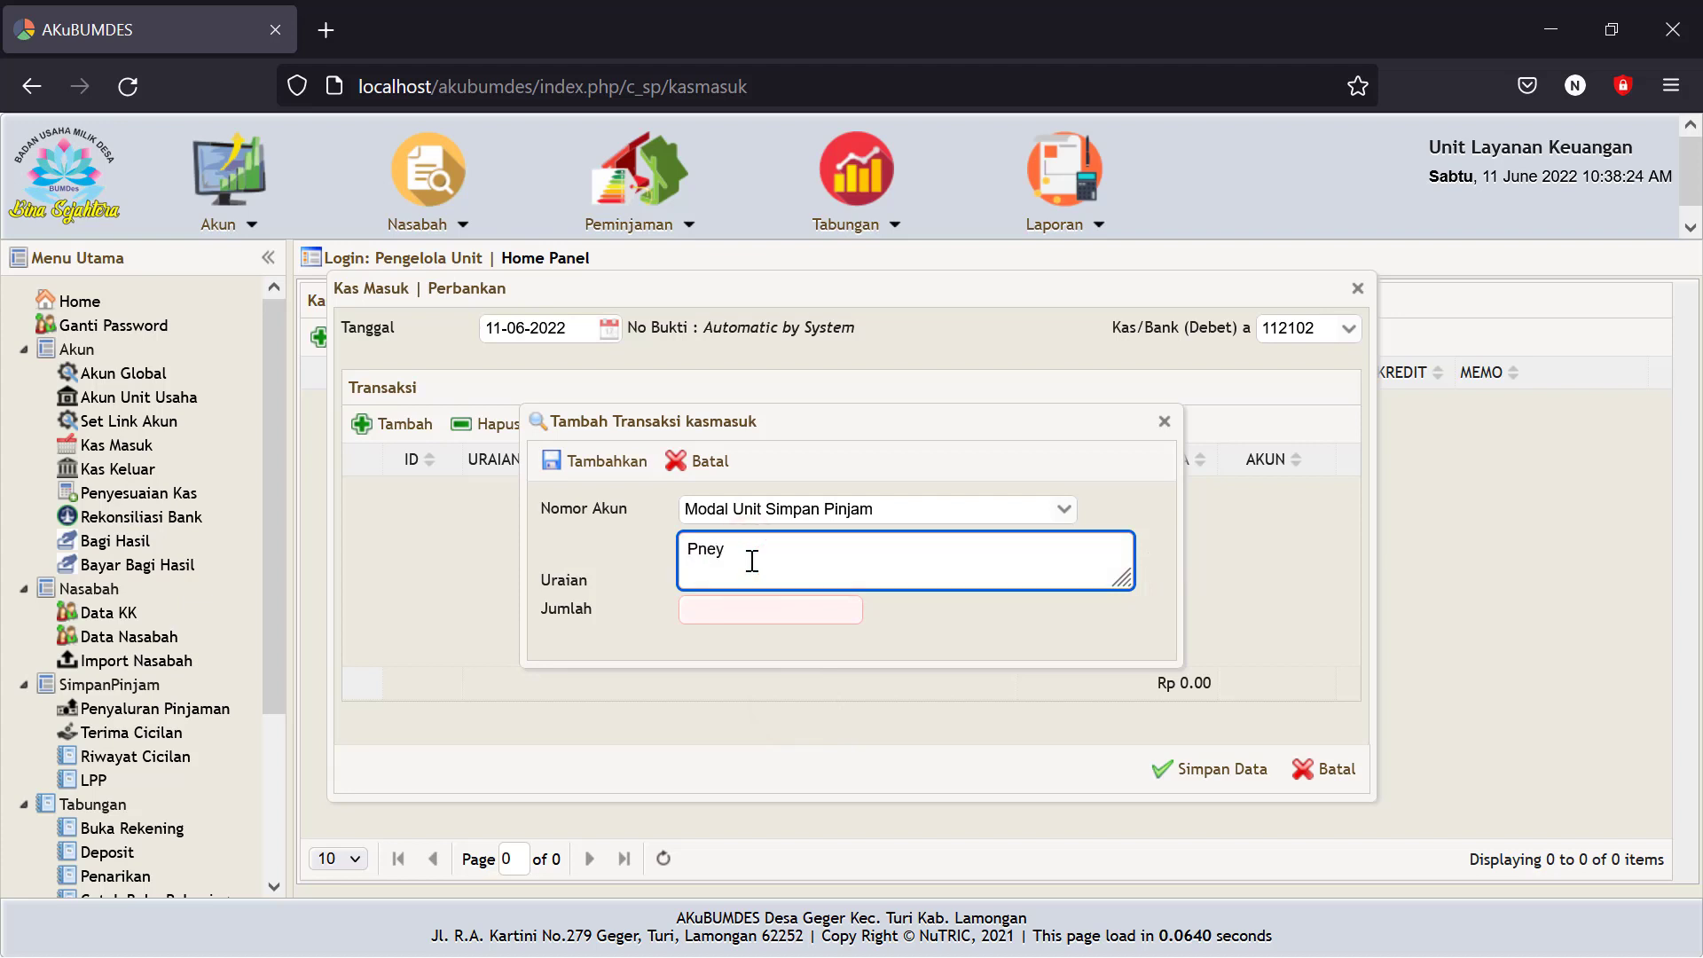
{"action": "type", "text": "ertaan Modal Desa"}
Set the line's amount to Rp 100.000.000, add it to the Kas Masuk entry and save the entry.
{"action": "left_click", "coordinate": [710, 611]}
{"action": "type", "text": "1000000000"}
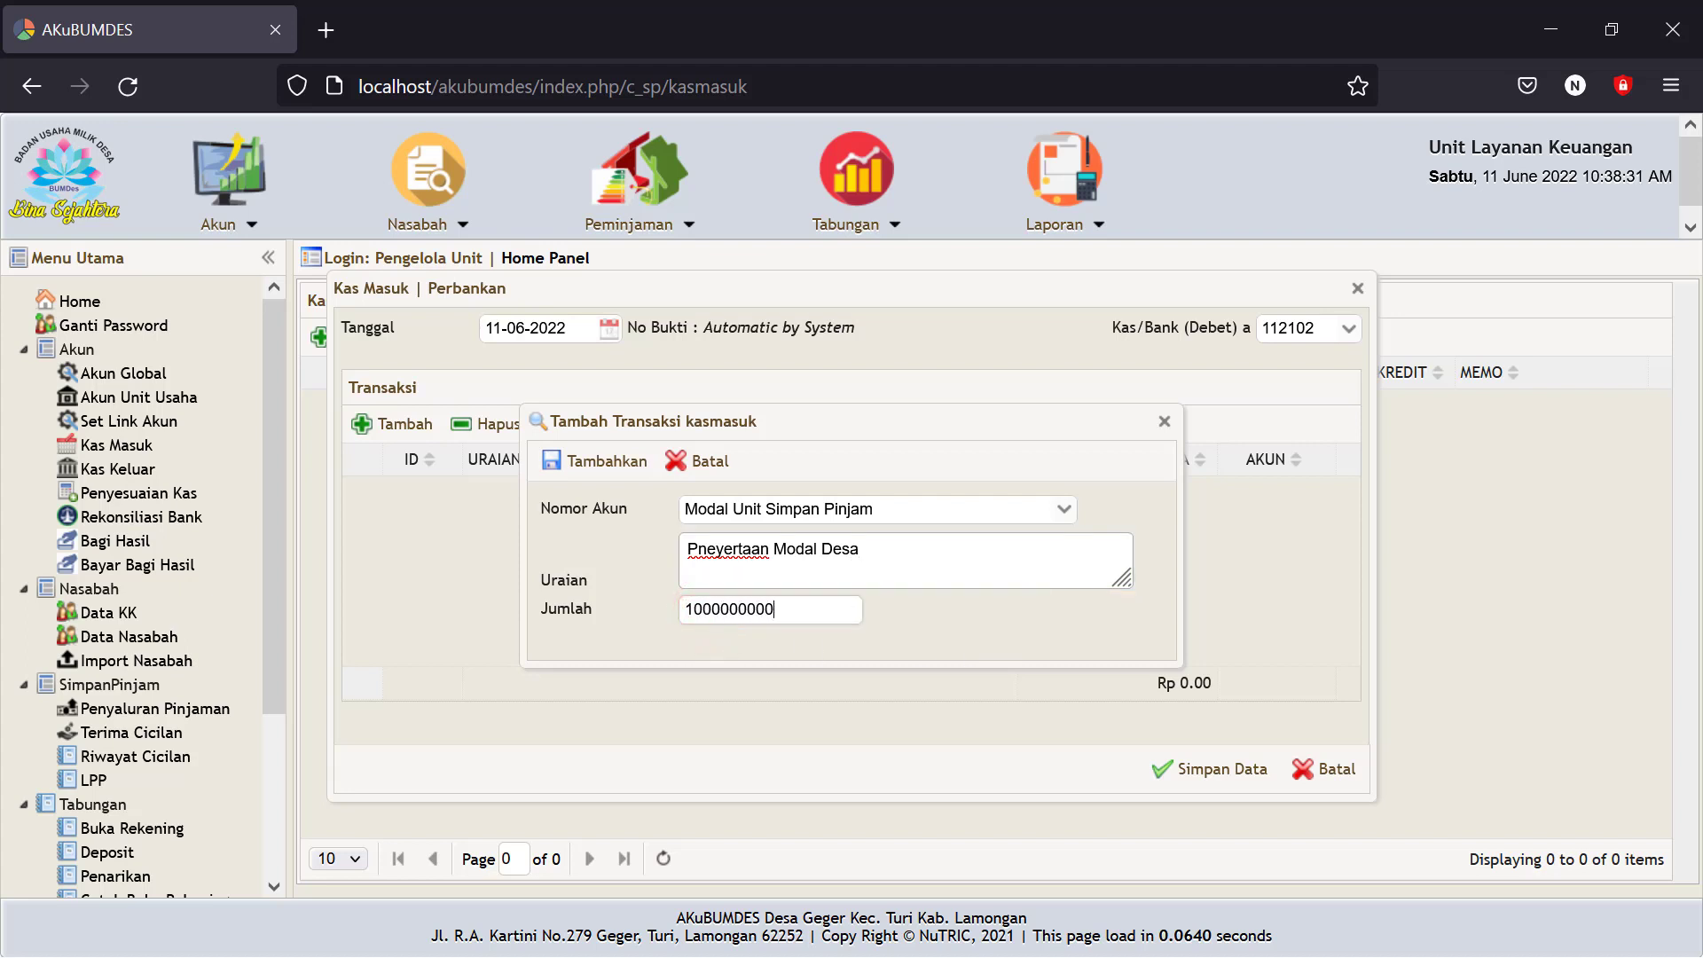
{"action": "left_click", "coordinate": [989, 635]}
{"action": "left_click", "coordinate": [835, 611]}
{"action": "key", "text": "BackSpace"}
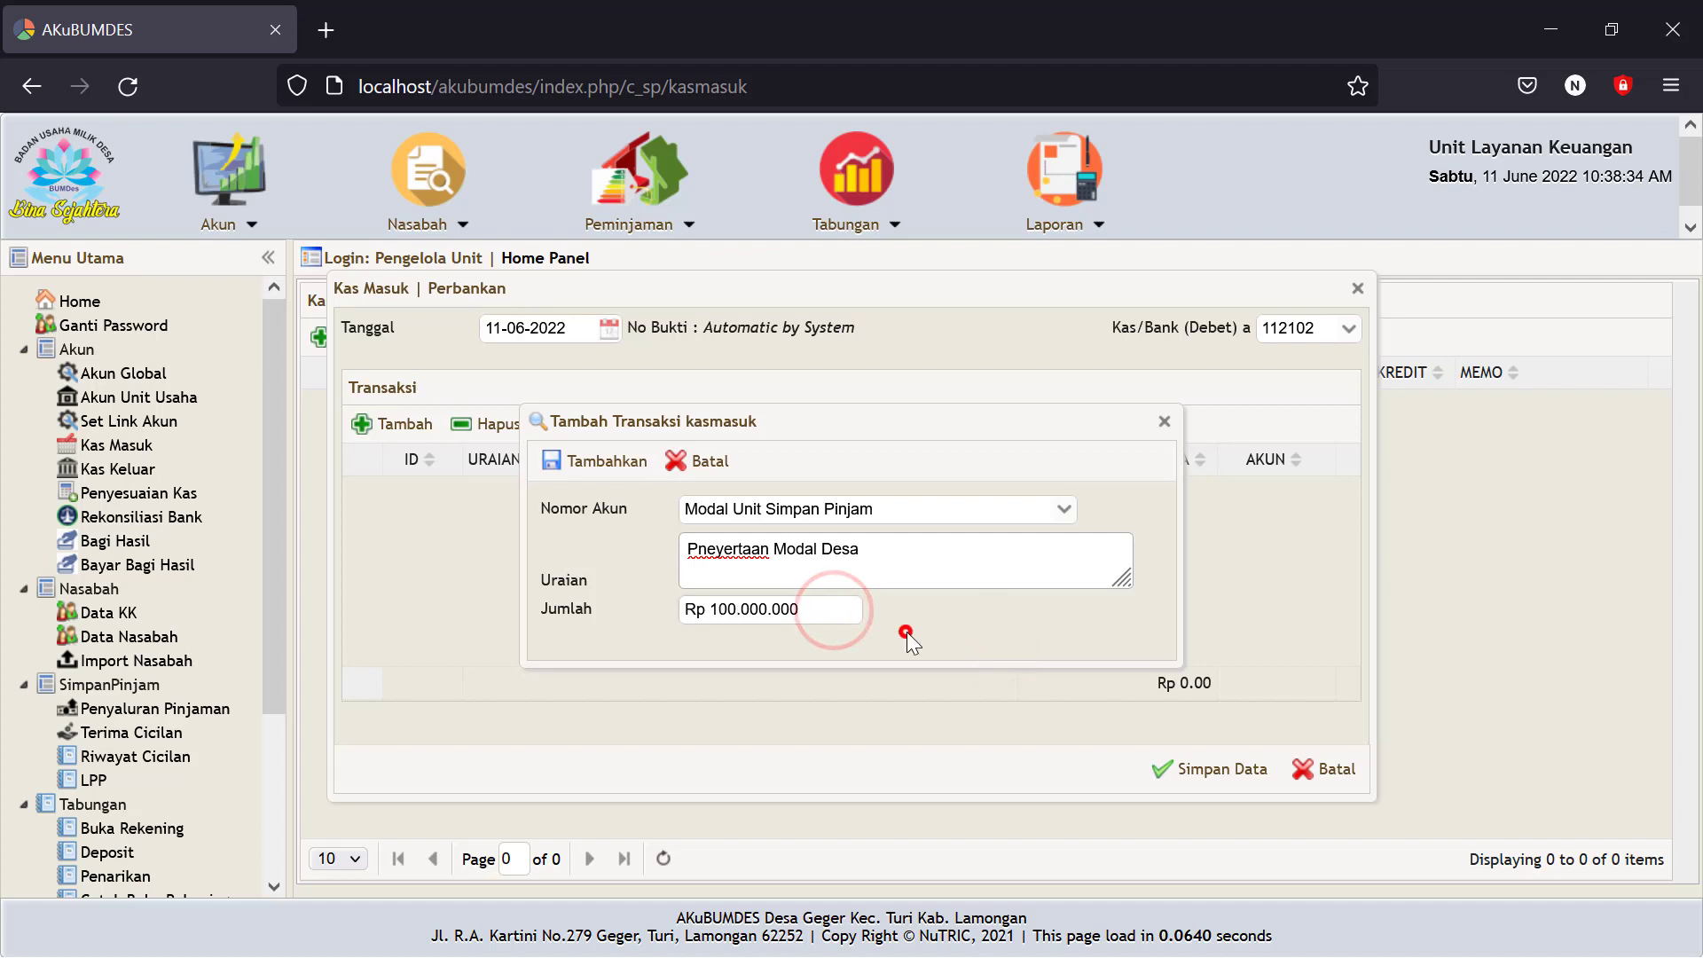
{"action": "left_click", "coordinate": [606, 463]}
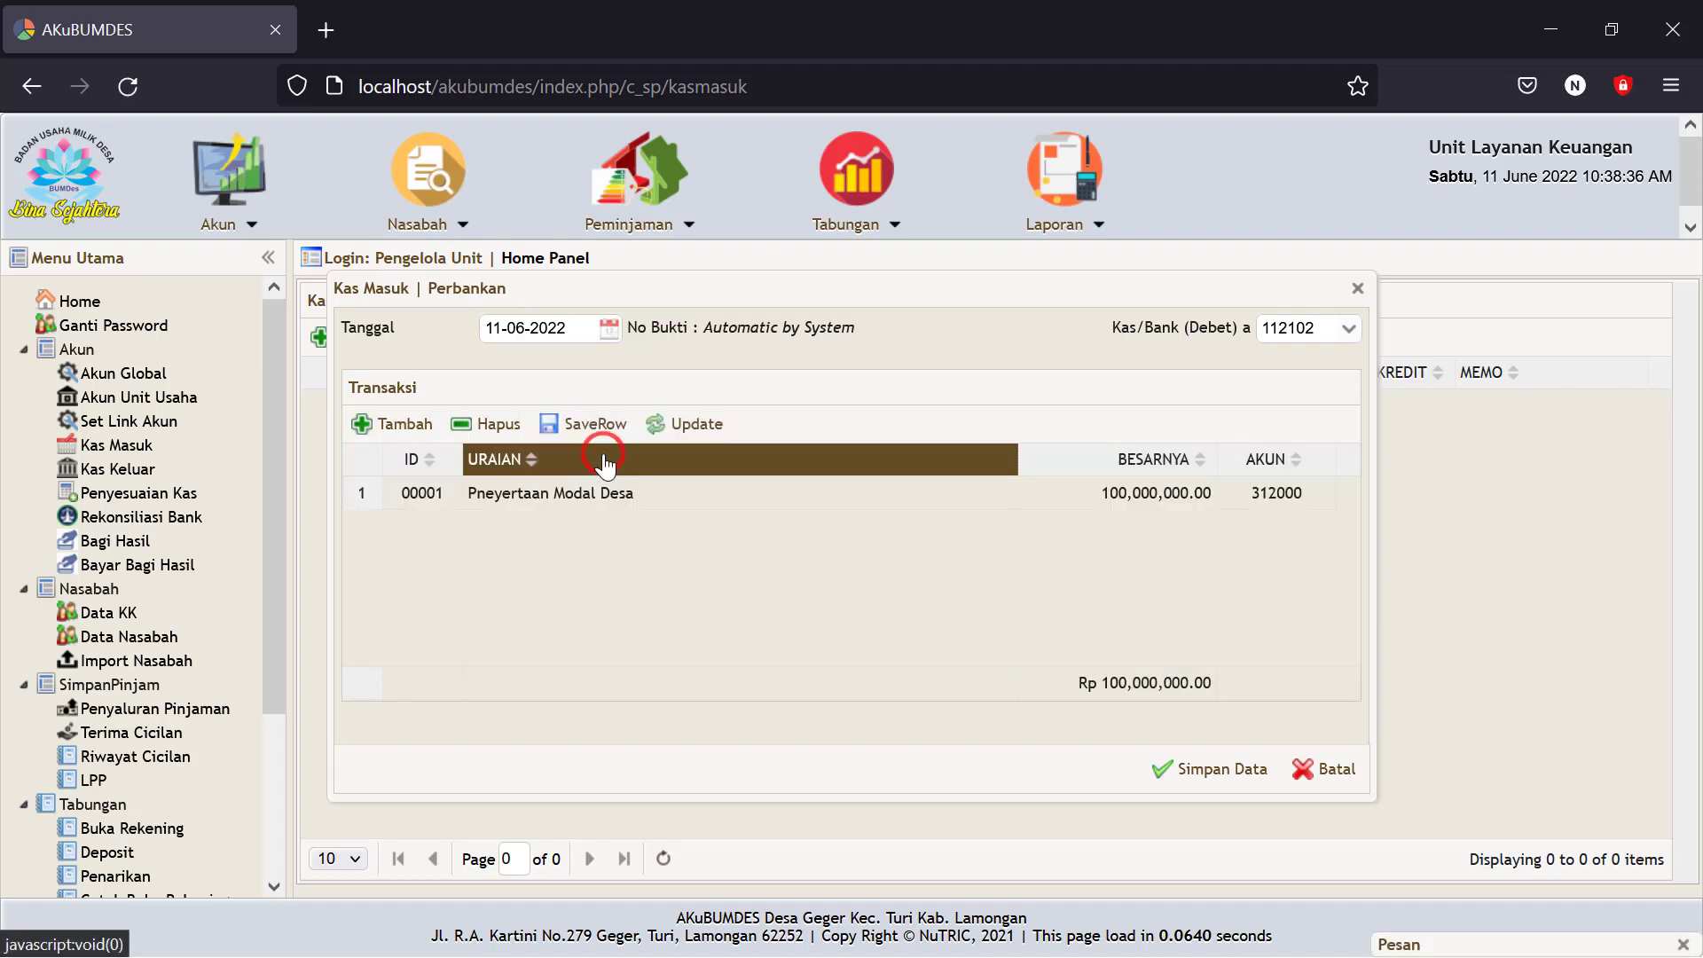
{"action": "left_click", "coordinate": [1190, 771]}
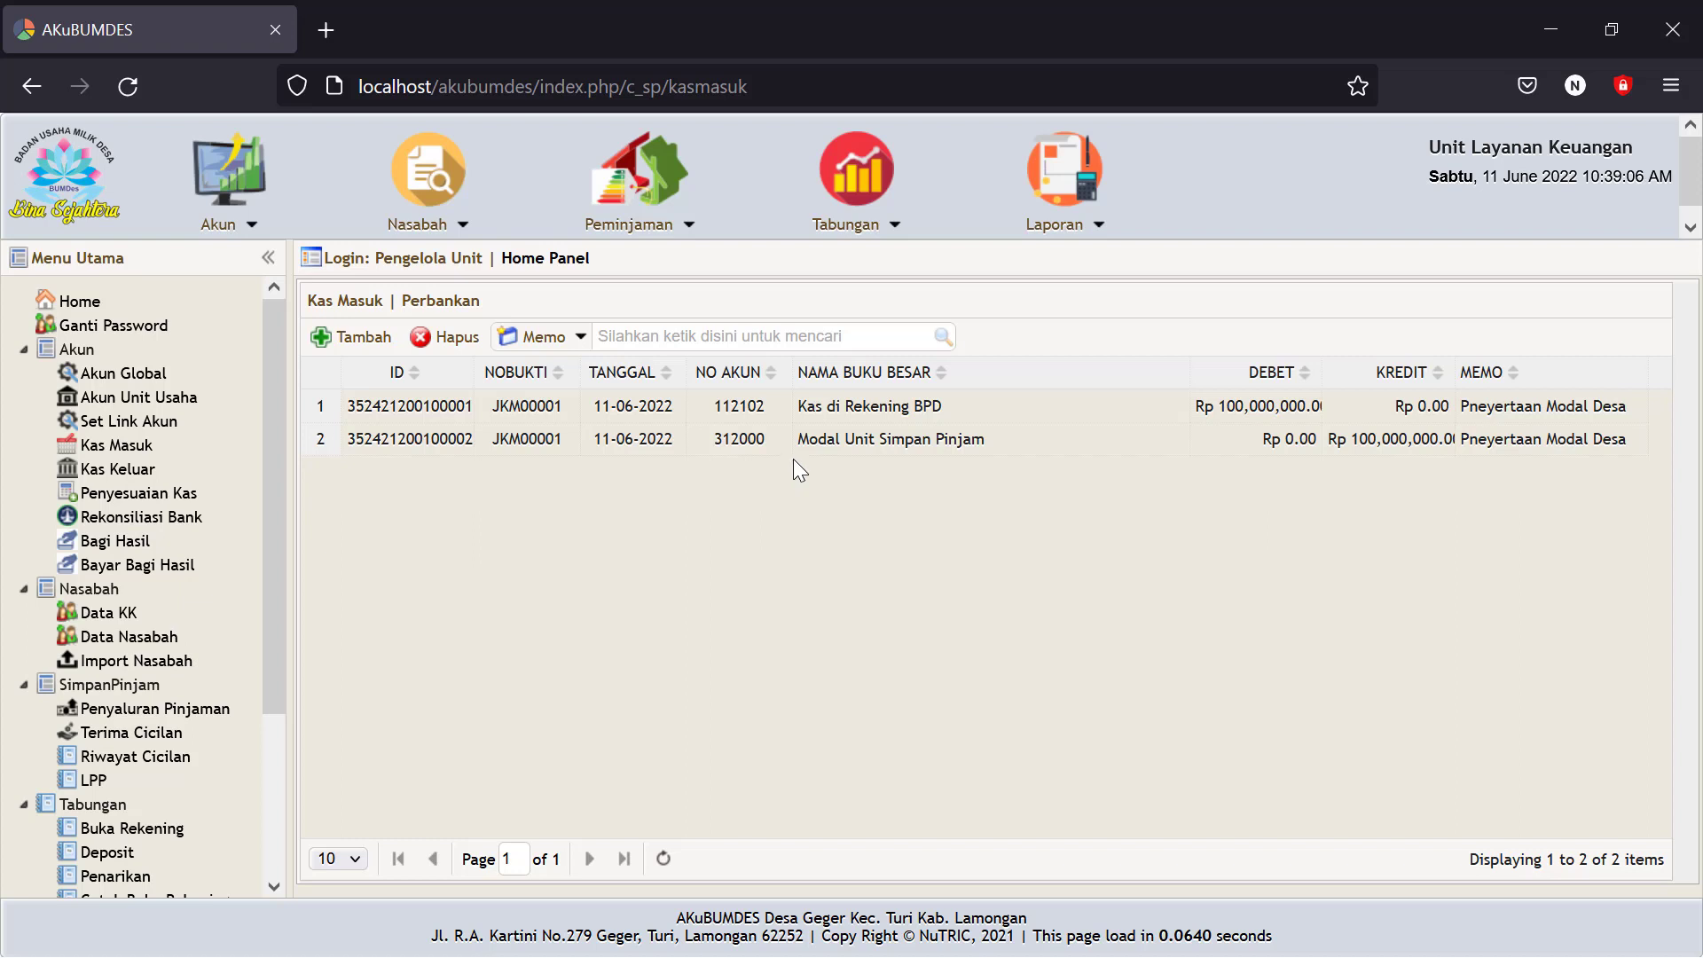
{"action": "left_click", "coordinate": [812, 452]}
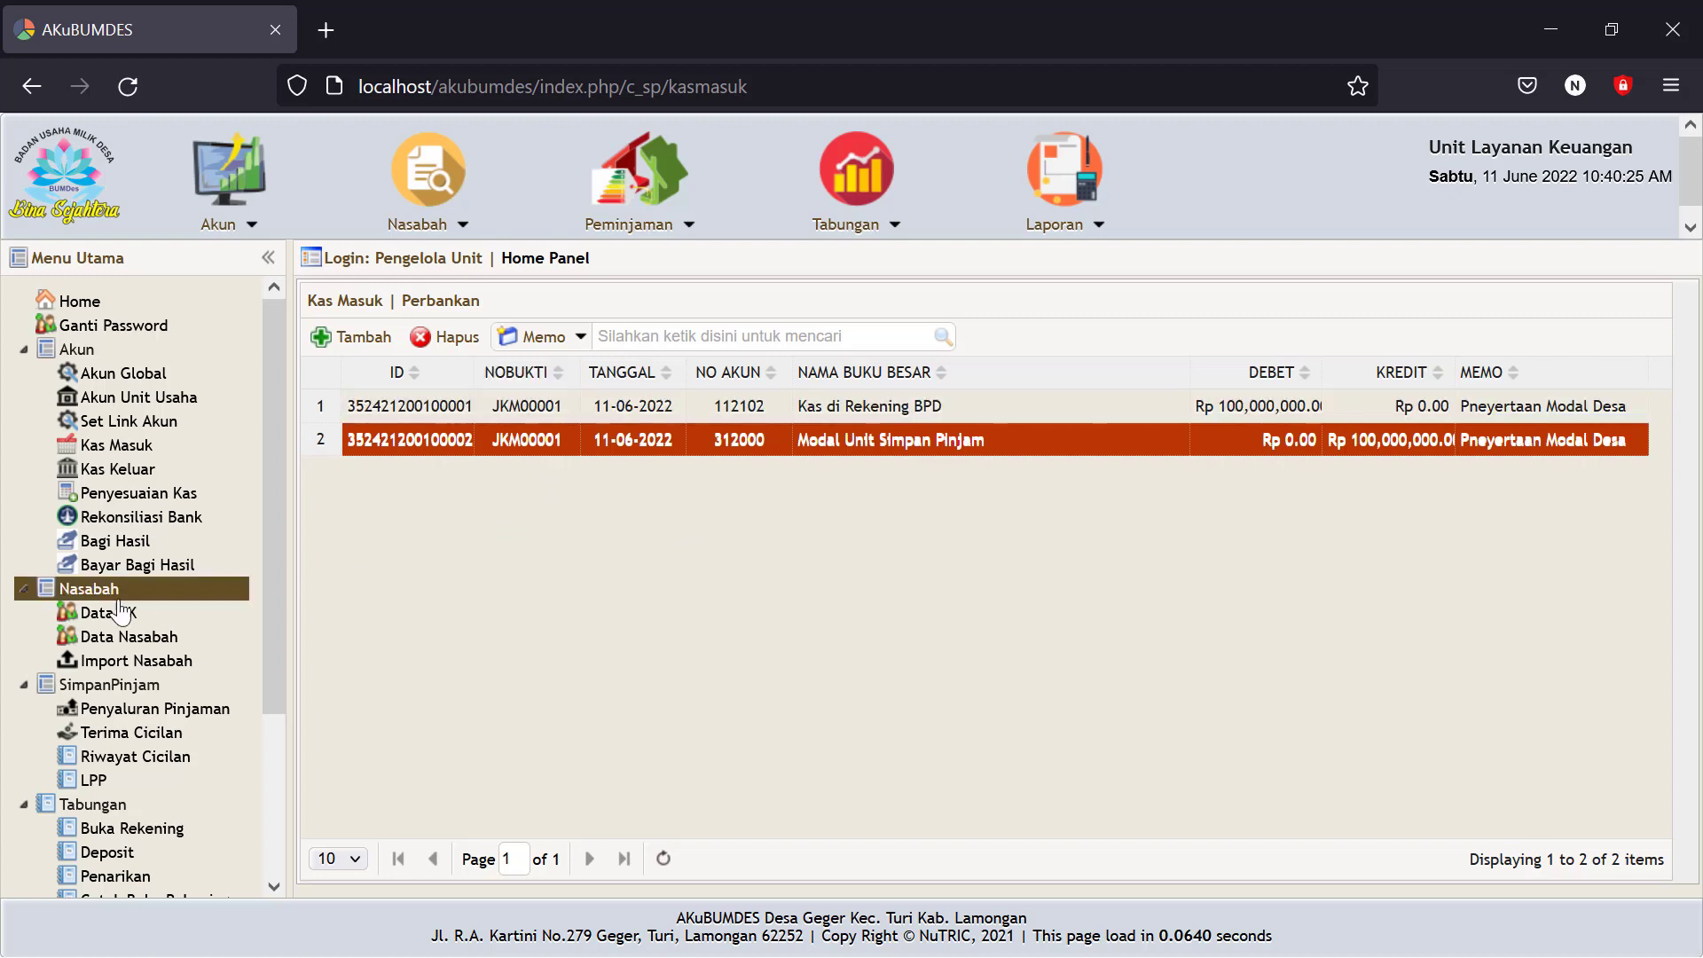
Display the Neraca report for 11-06-2022.
{"action": "left_click_drag", "start_coordinate": [275, 625], "coordinate": [250, 819]}
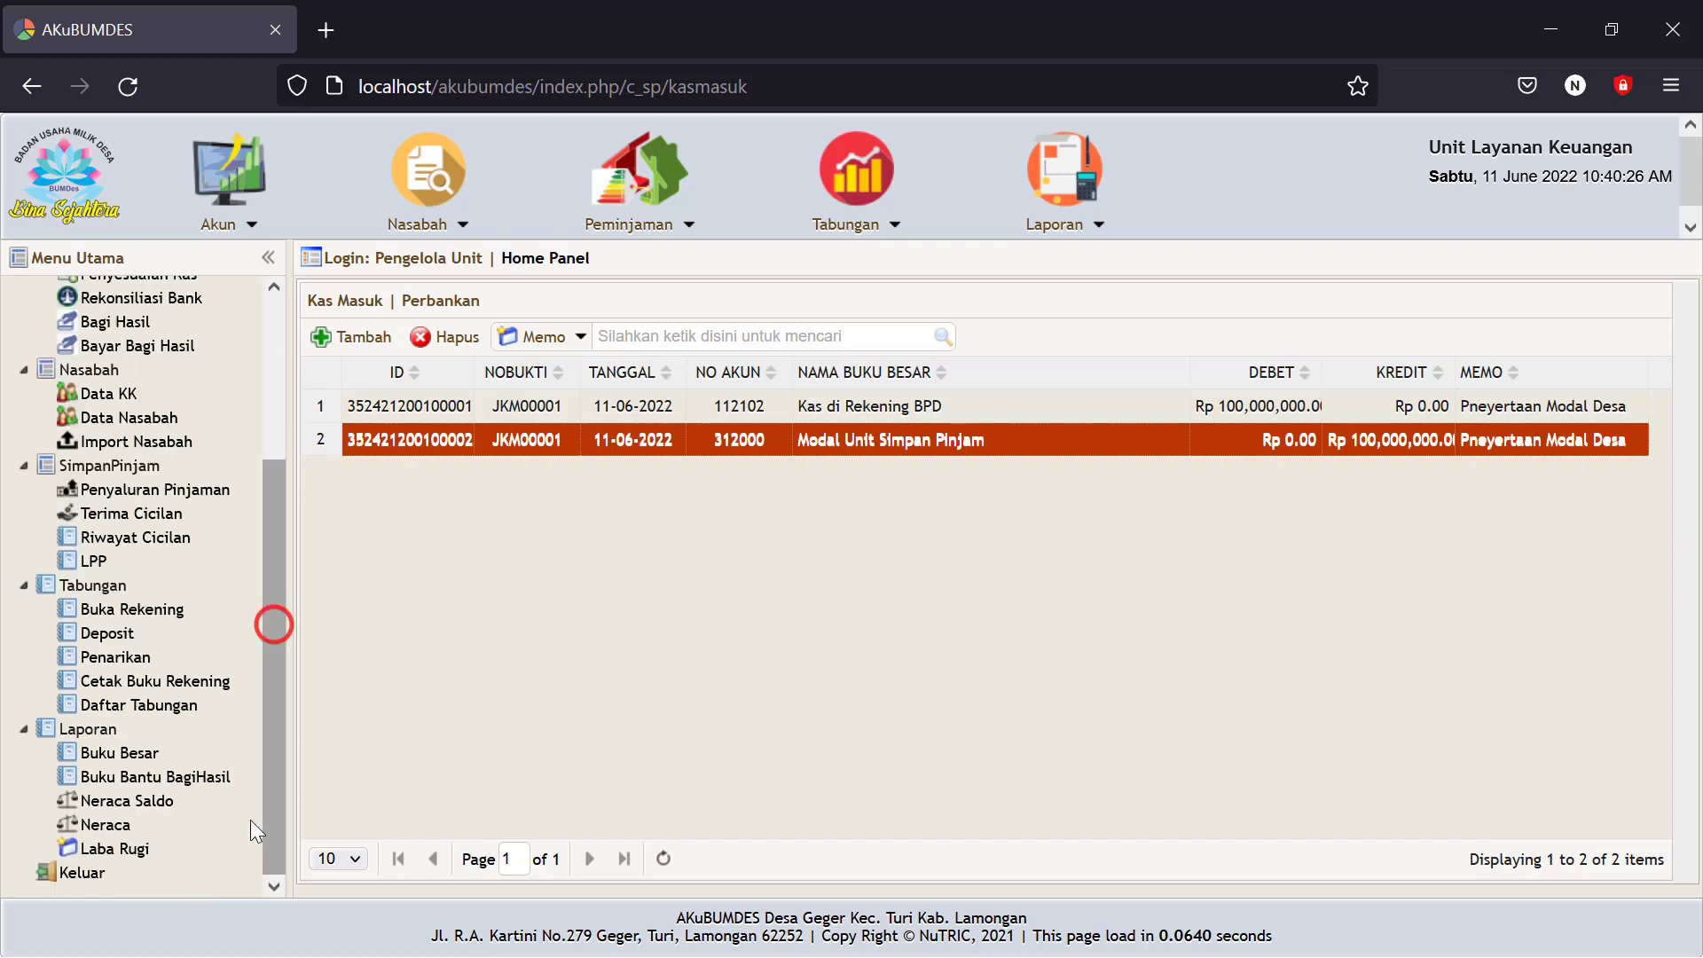
{"action": "left_click", "coordinate": [106, 824]}
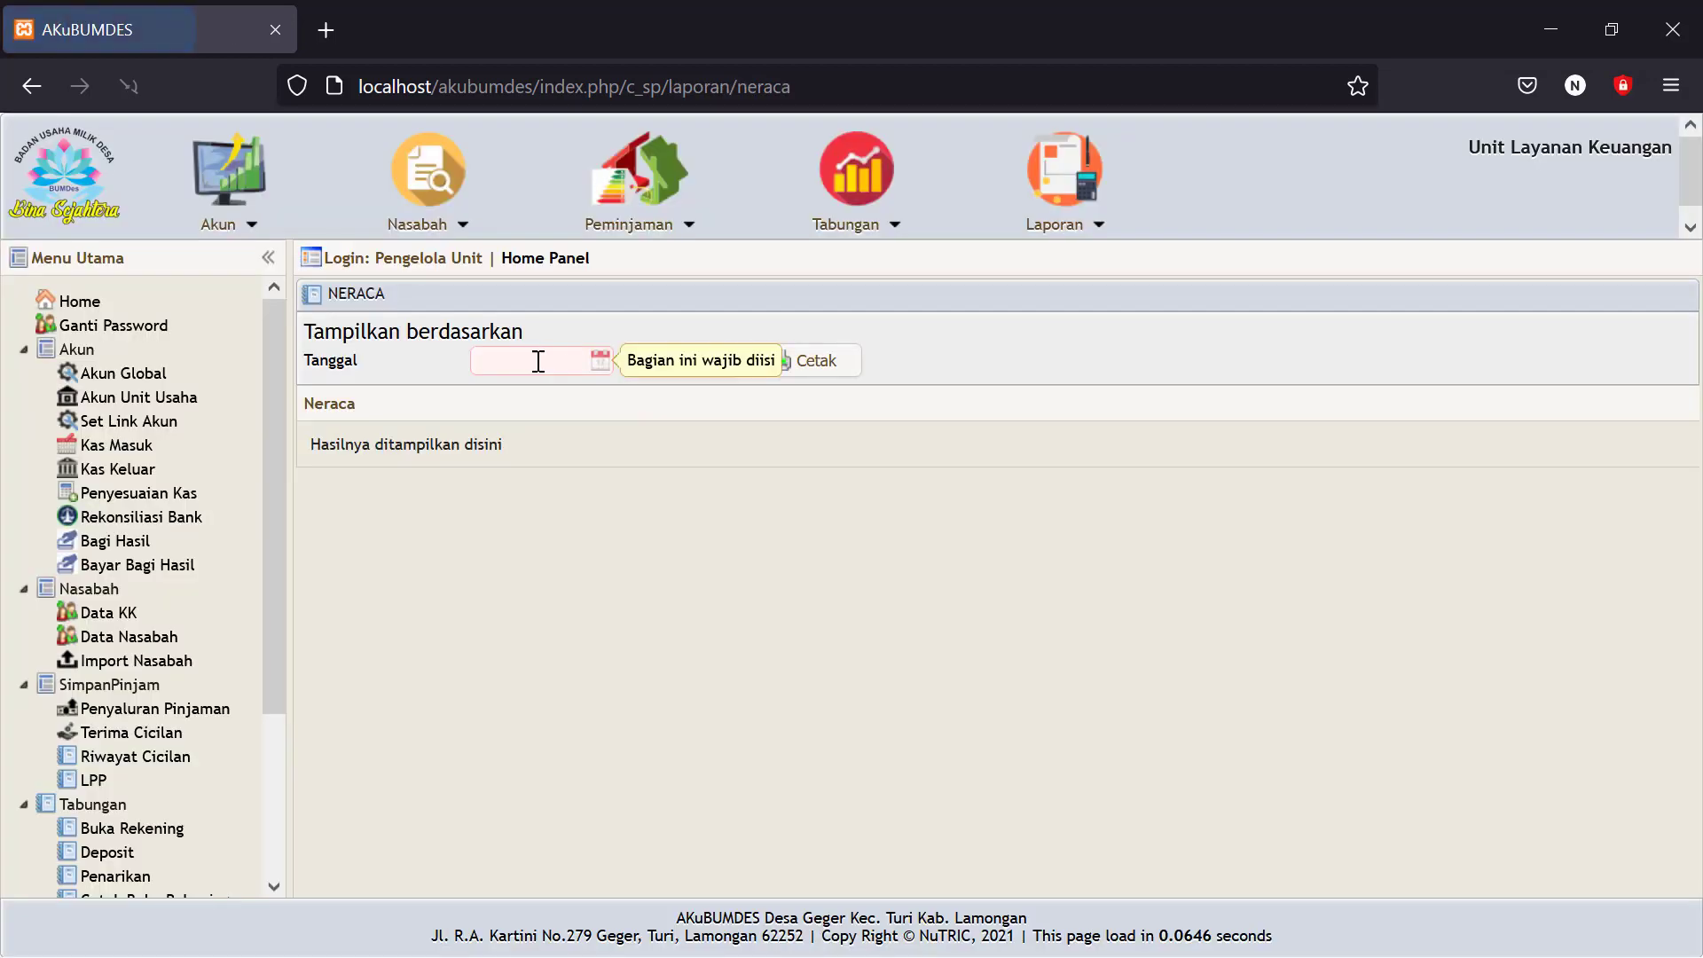
{"action": "left_click", "coordinate": [596, 360]}
{"action": "left_click", "coordinate": [690, 483]}
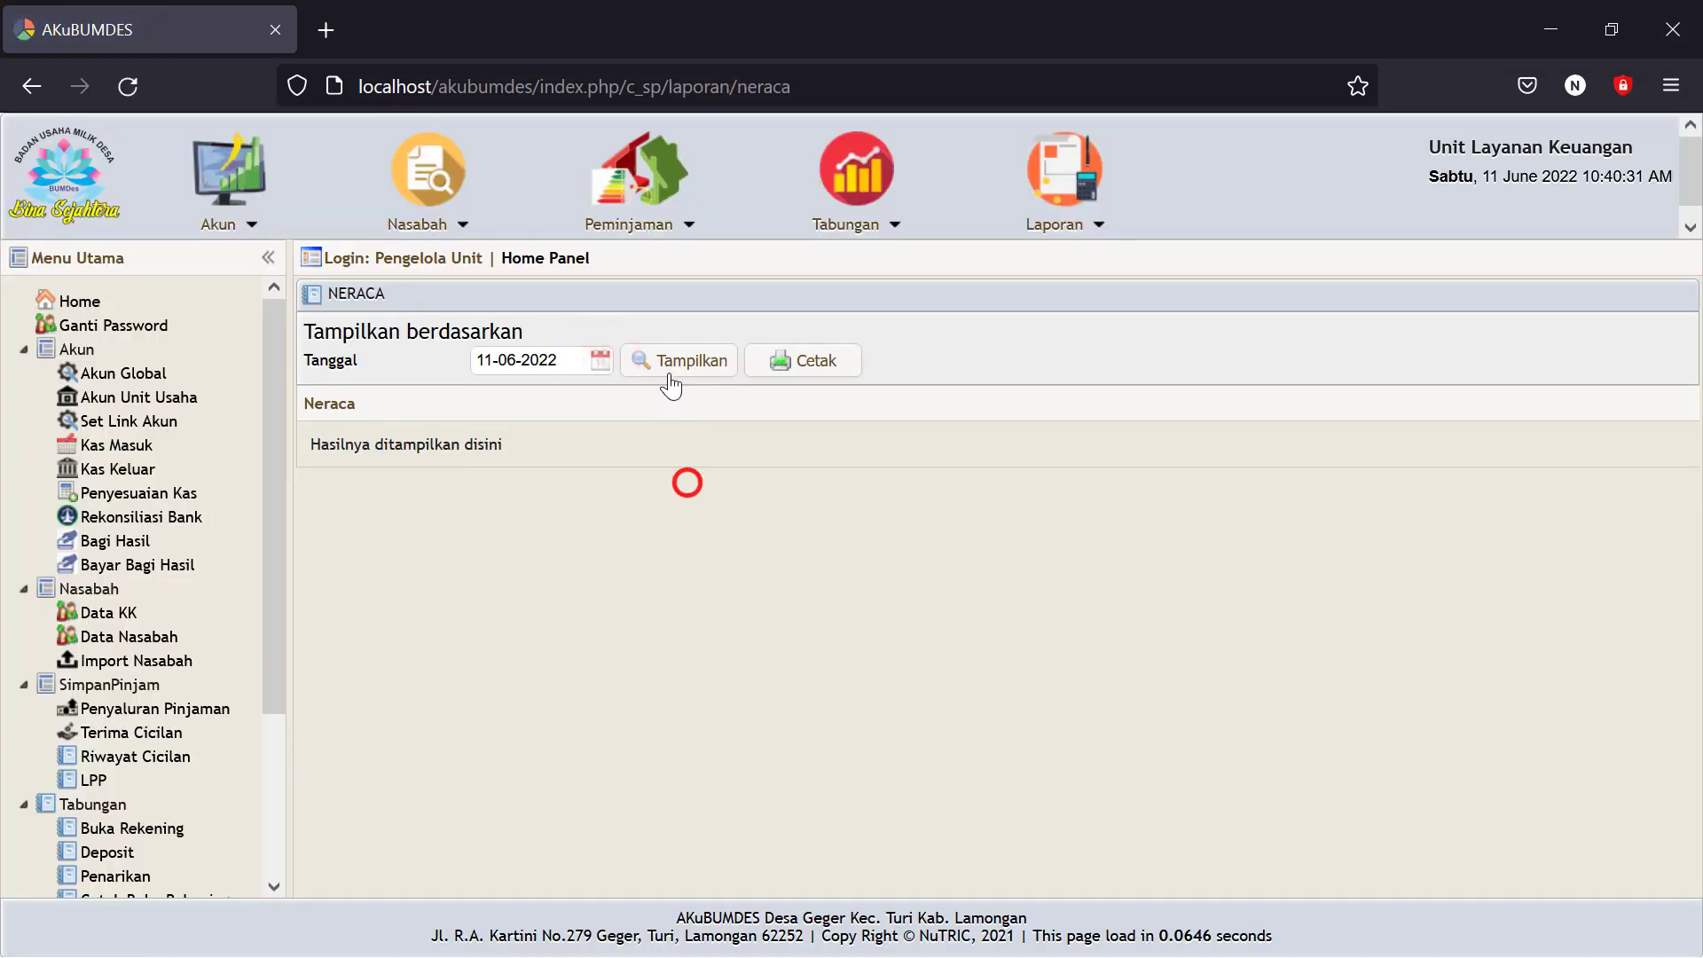
{"action": "left_click", "coordinate": [675, 357]}
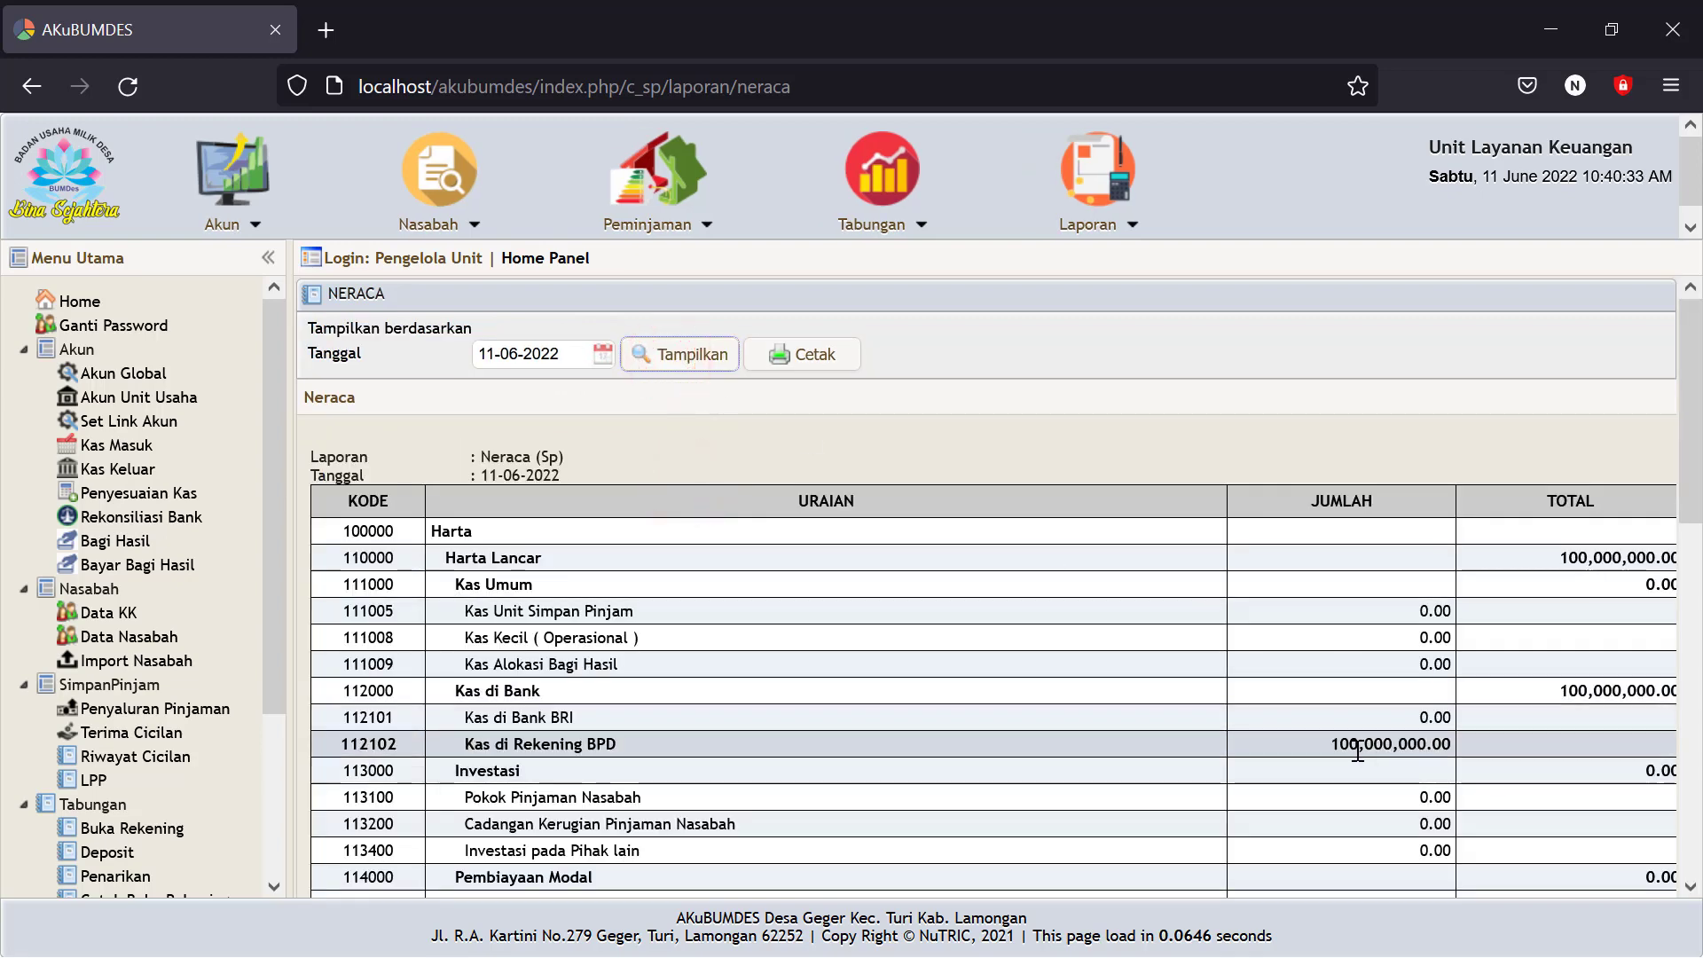
Check the Kas di Rekening BPD and Modal Unit Simpan Pinjam amounts in the Neraca report.
{"action": "left_click_drag", "start_coordinate": [1329, 747], "coordinate": [1455, 745]}
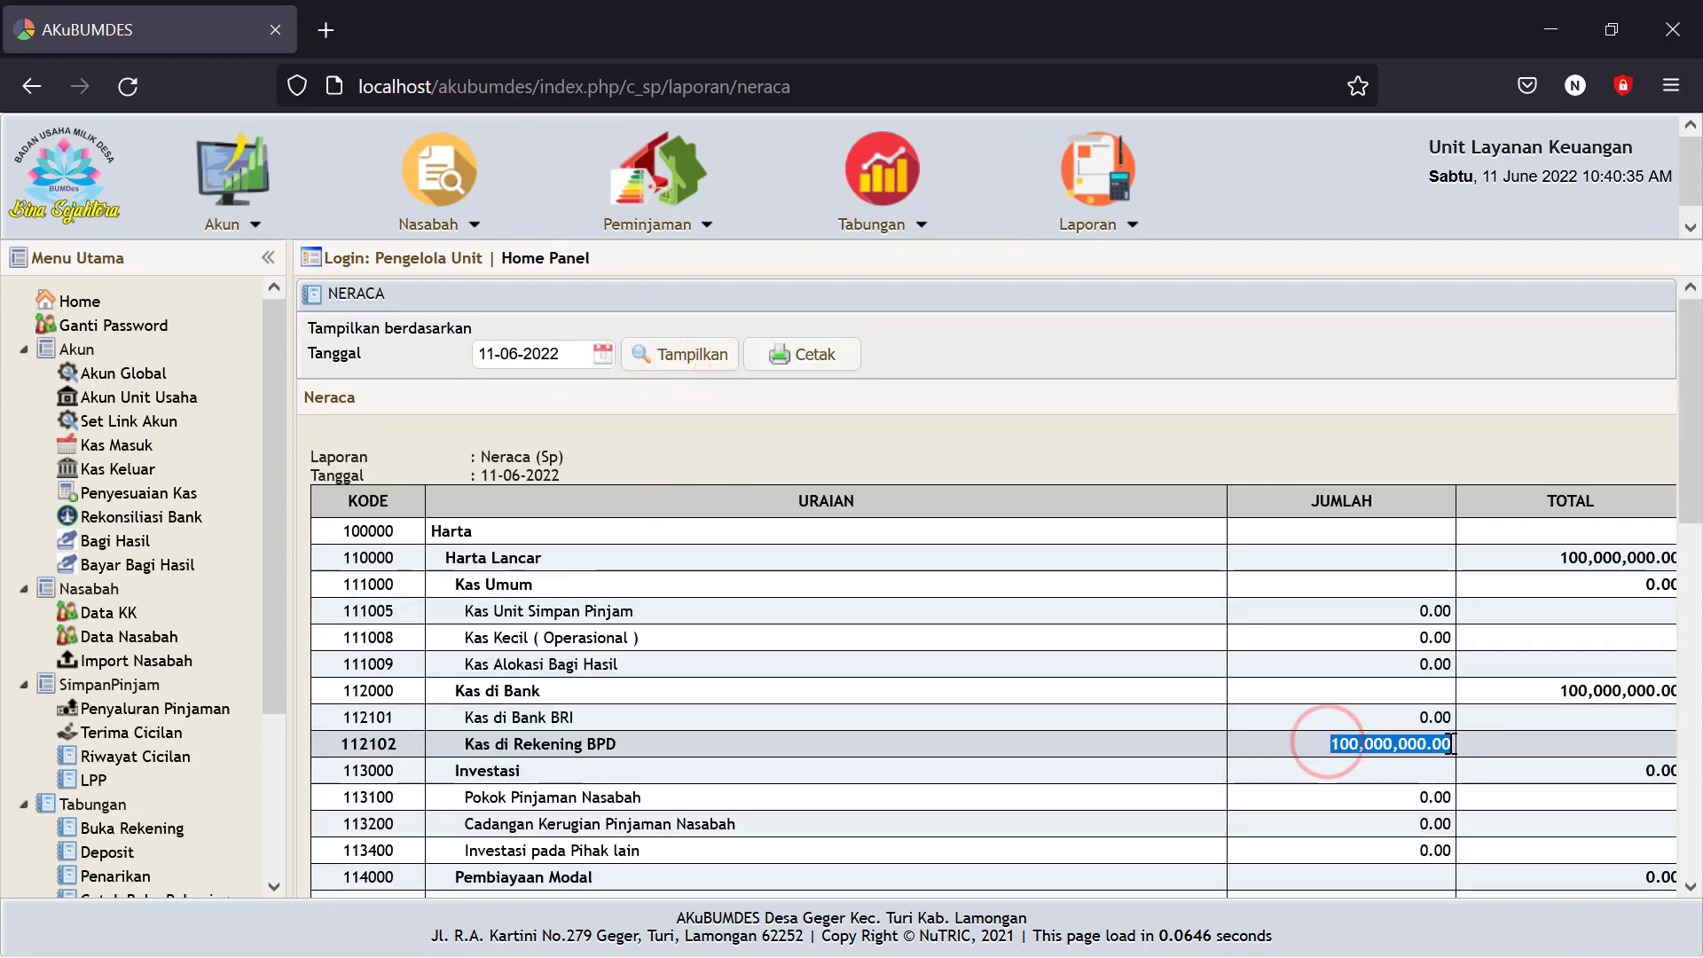
{"action": "scroll", "coordinate": [1402, 744], "scroll_direction": "down", "scroll_amount": 6}
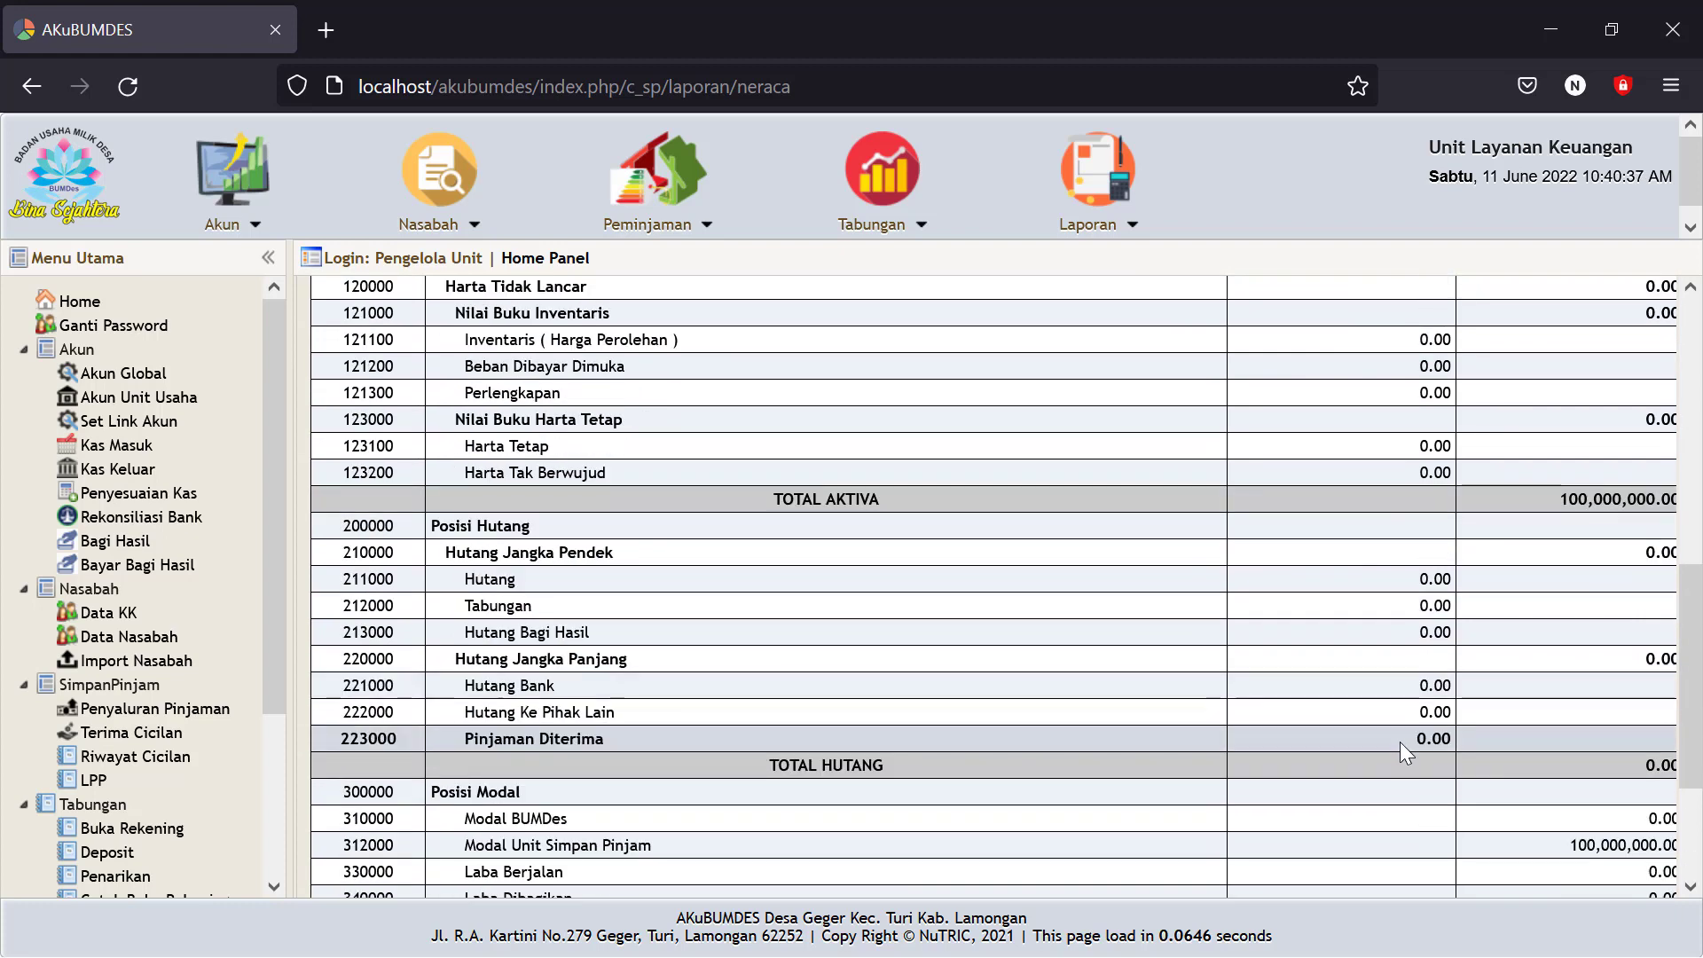
{"action": "left_click_drag", "start_coordinate": [1525, 844], "coordinate": [1627, 845]}
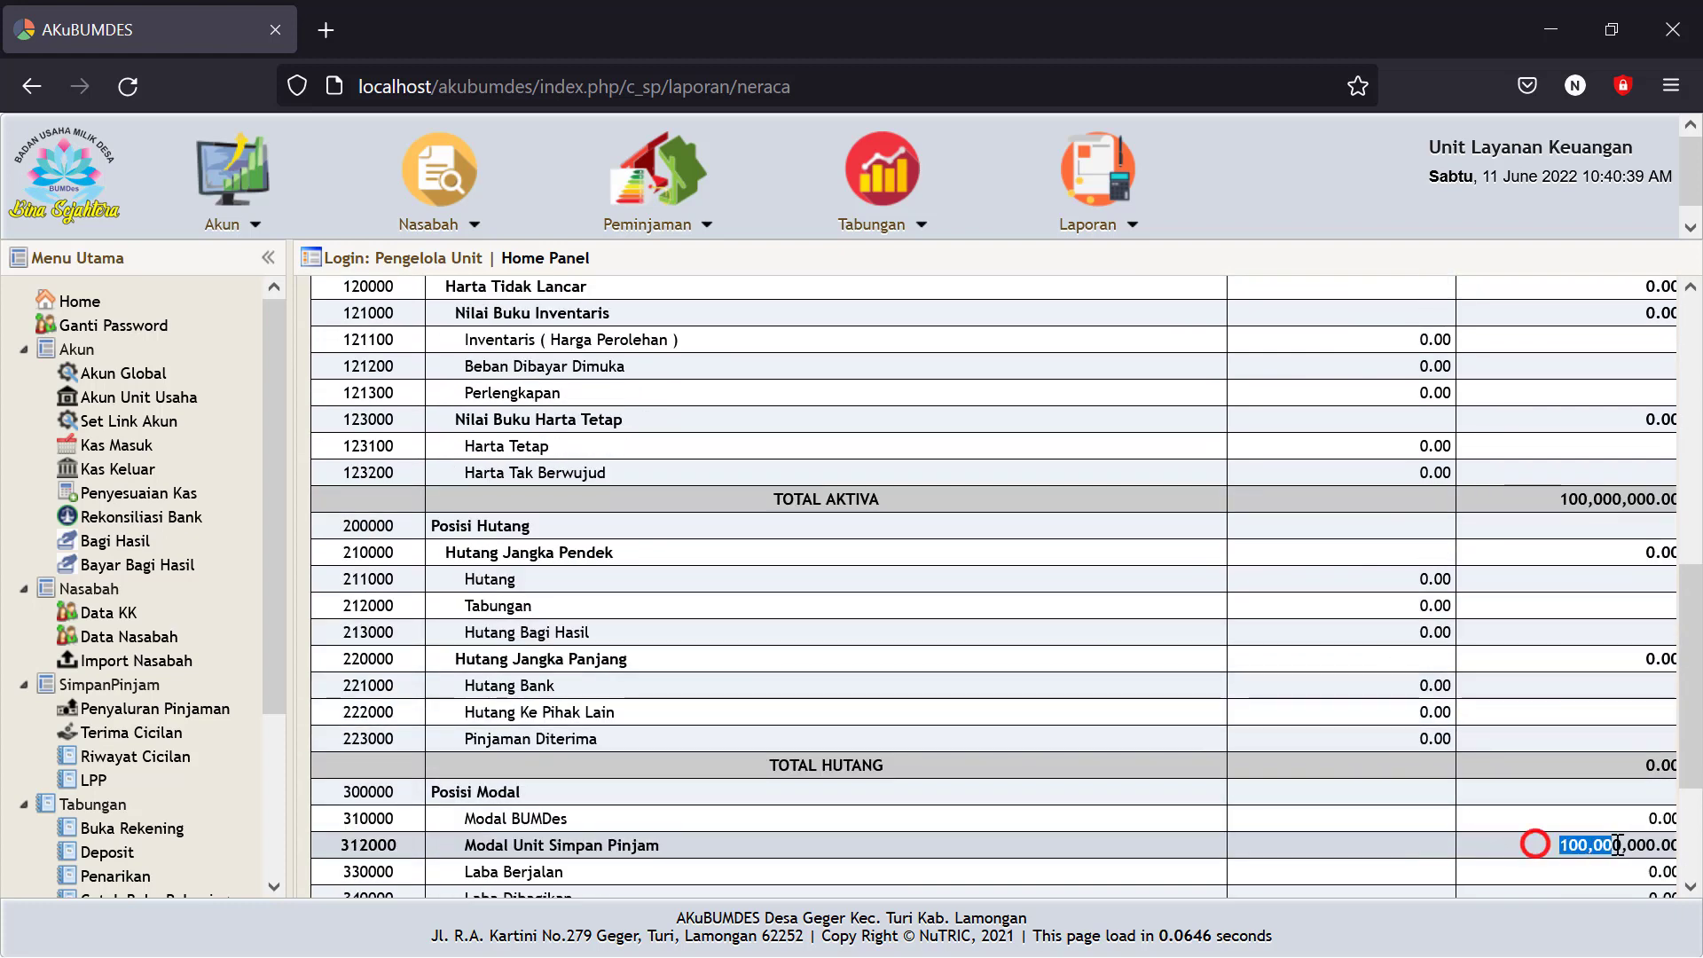
{"action": "scroll", "coordinate": [1167, 726], "scroll_direction": "up", "scroll_amount": 2}
{"action": "scroll", "coordinate": [1167, 726], "scroll_direction": "up", "scroll_amount": 2}
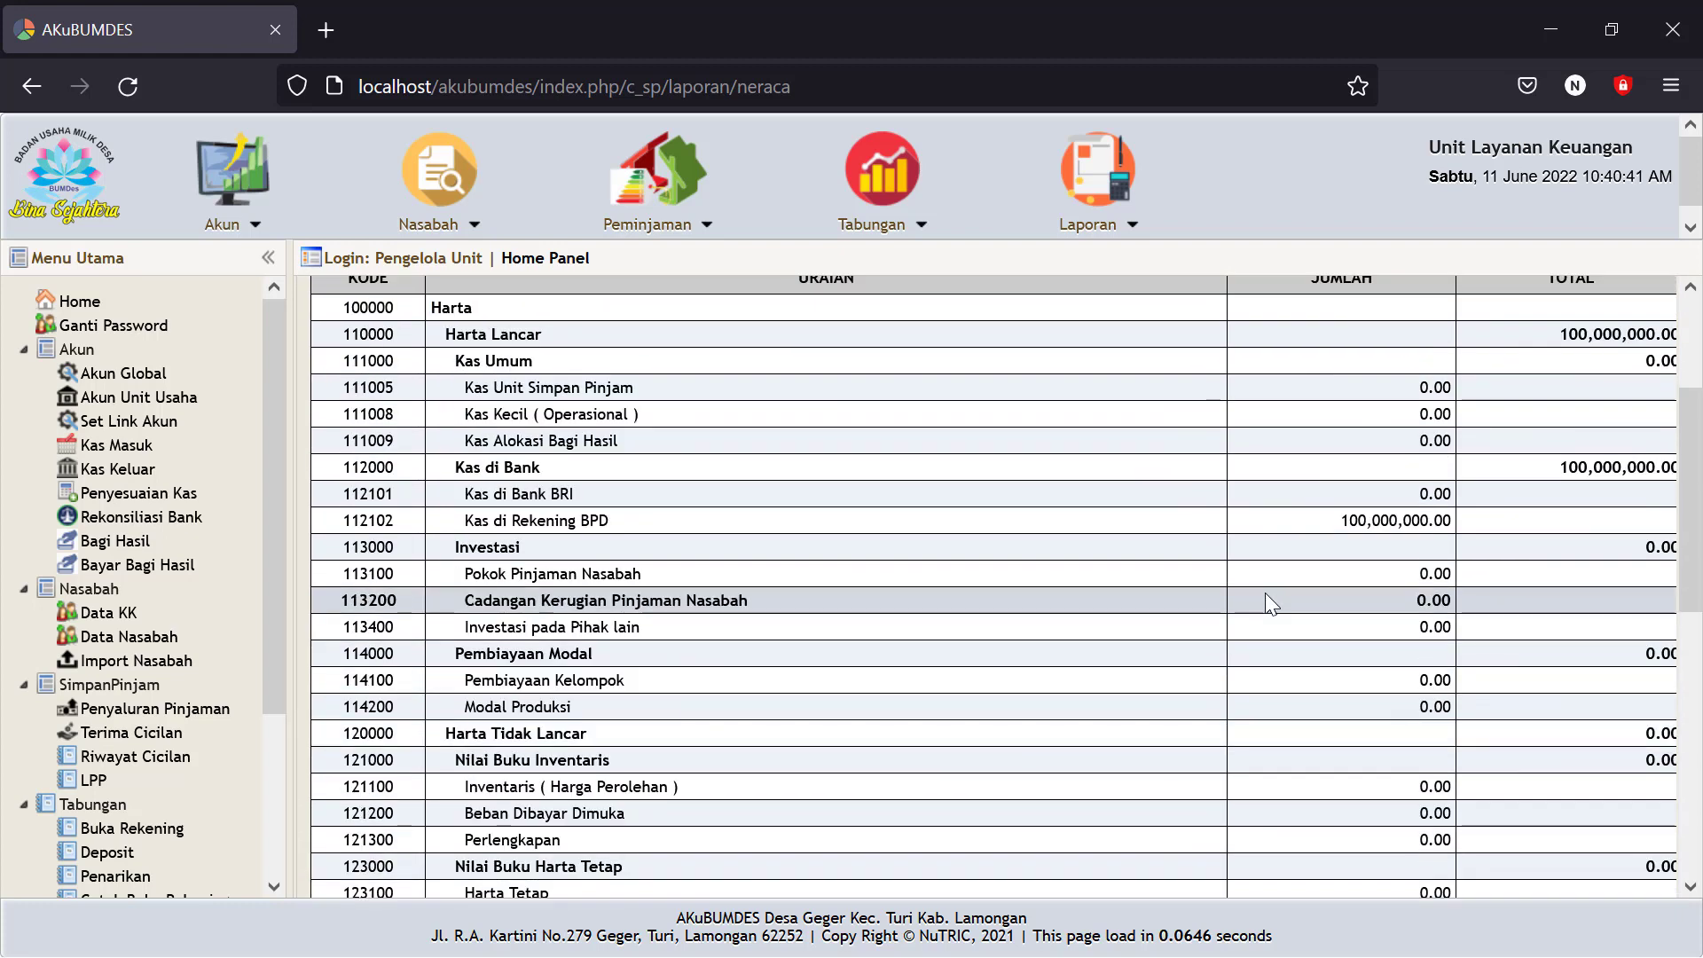
Start a new Kas Keluar entry dated 11-06-2022, crediting 112102 Kas di Rekening BPD.
{"action": "left_click", "coordinate": [125, 470]}
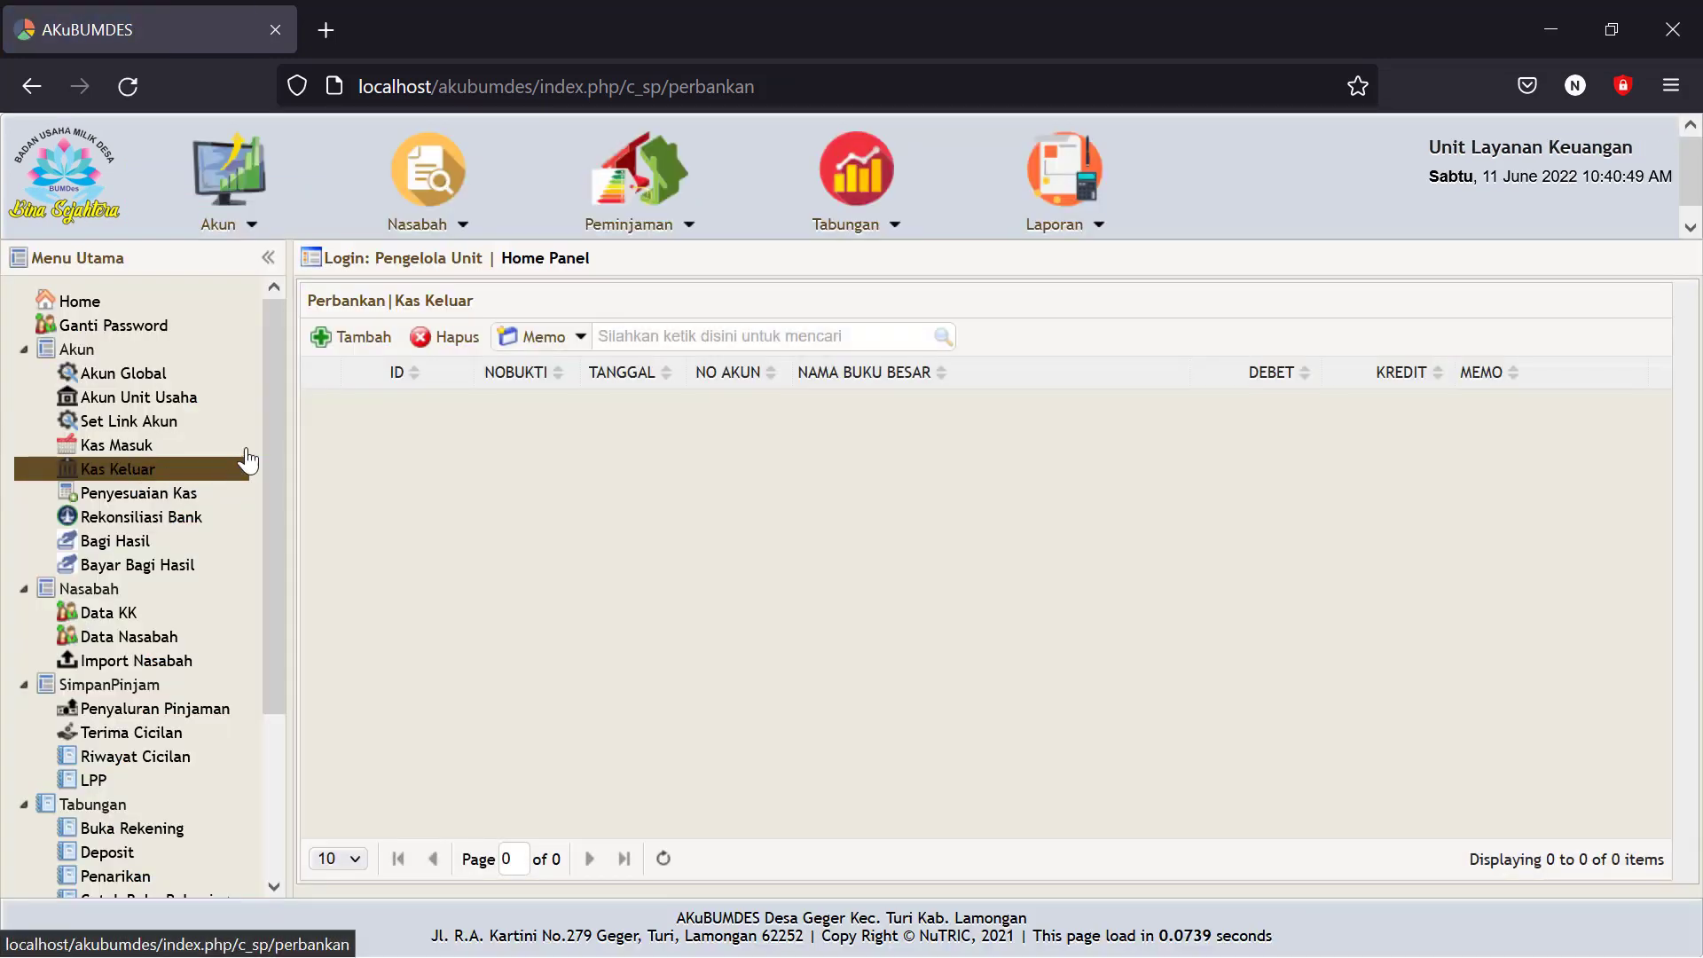
{"action": "left_click", "coordinate": [356, 346]}
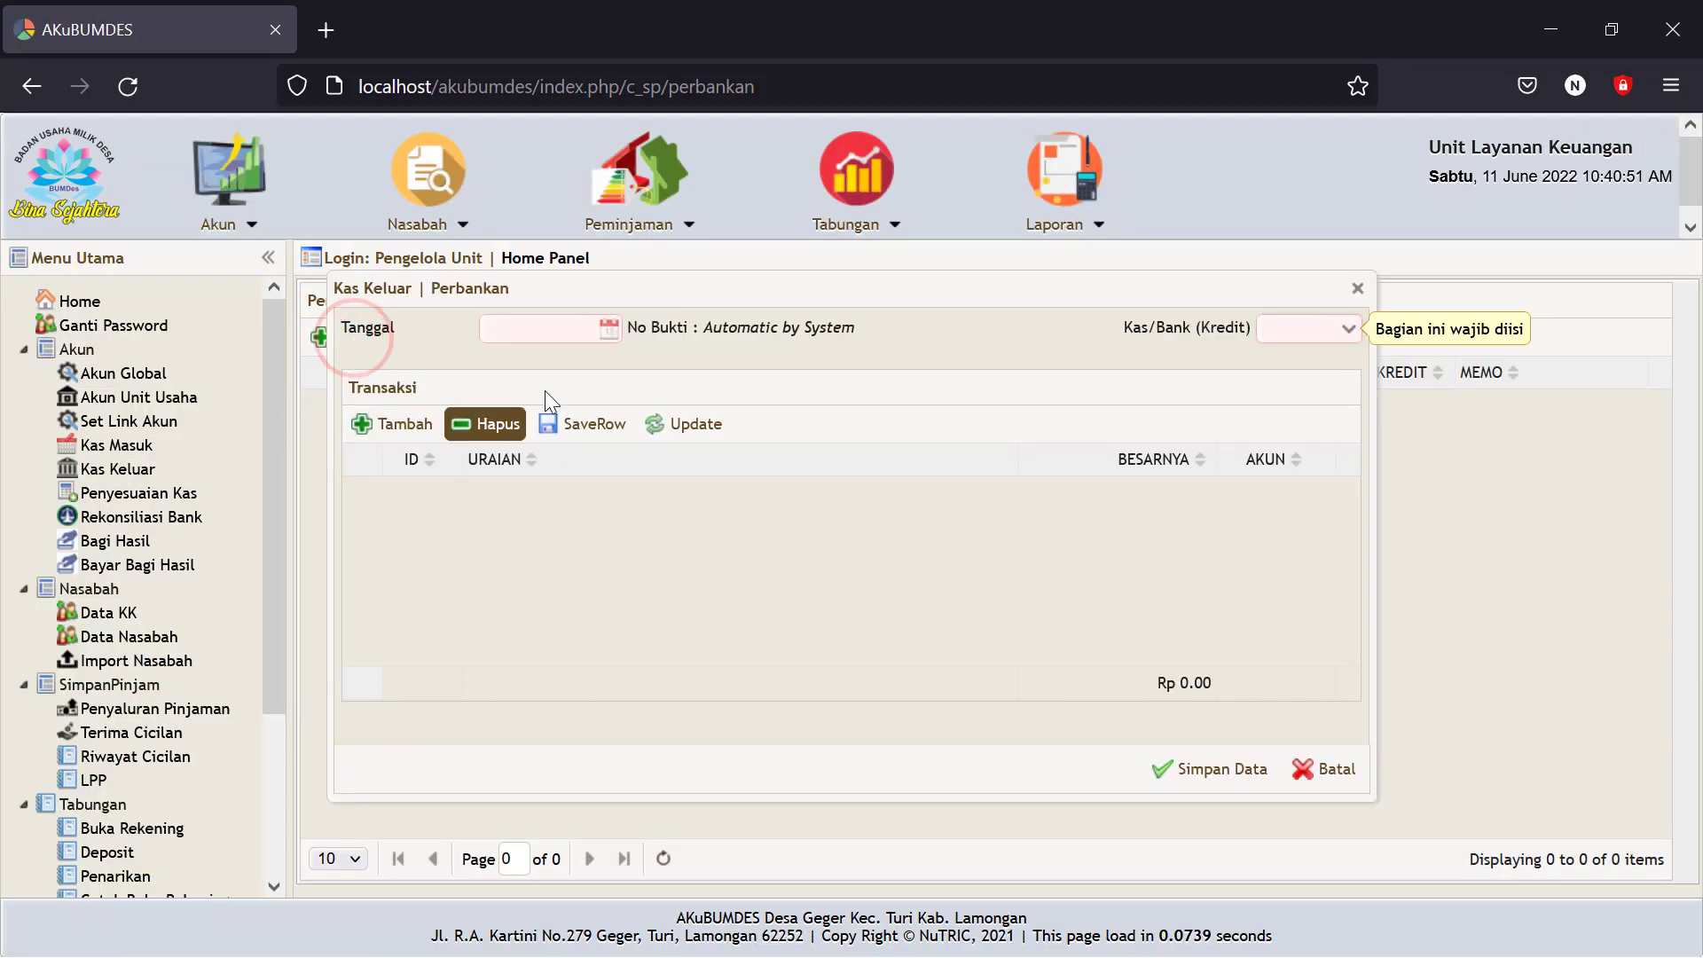
{"action": "left_click", "coordinate": [611, 338]}
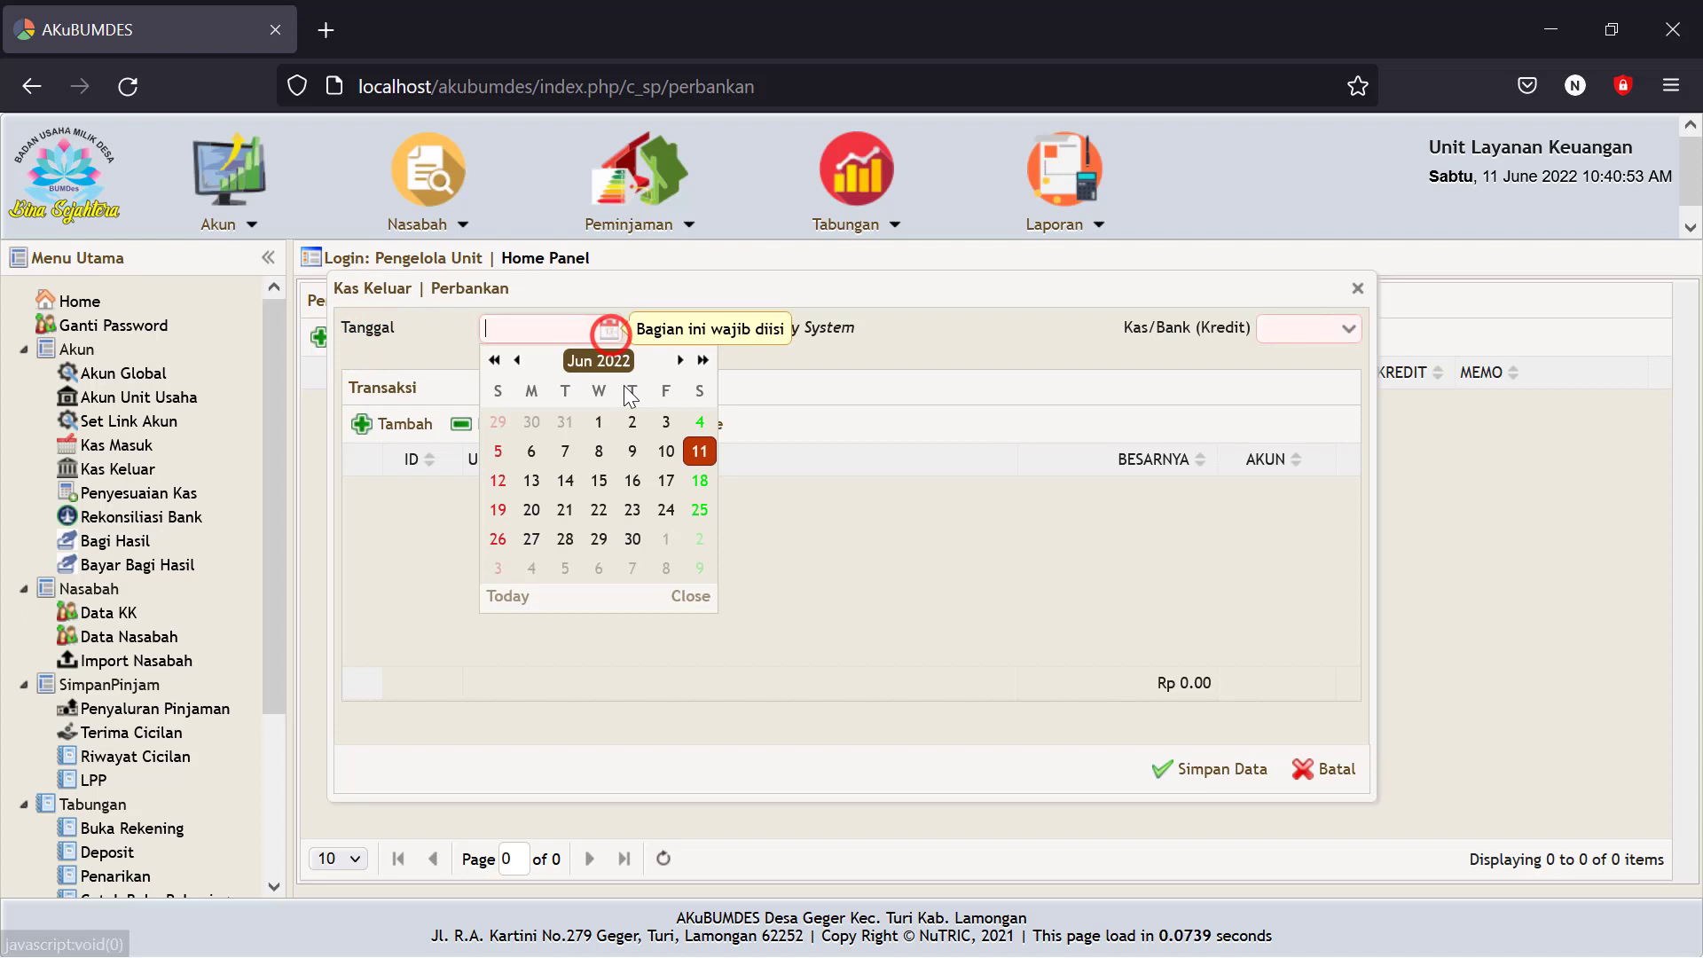
{"action": "left_click", "coordinate": [702, 452]}
{"action": "left_click", "coordinate": [1350, 336]}
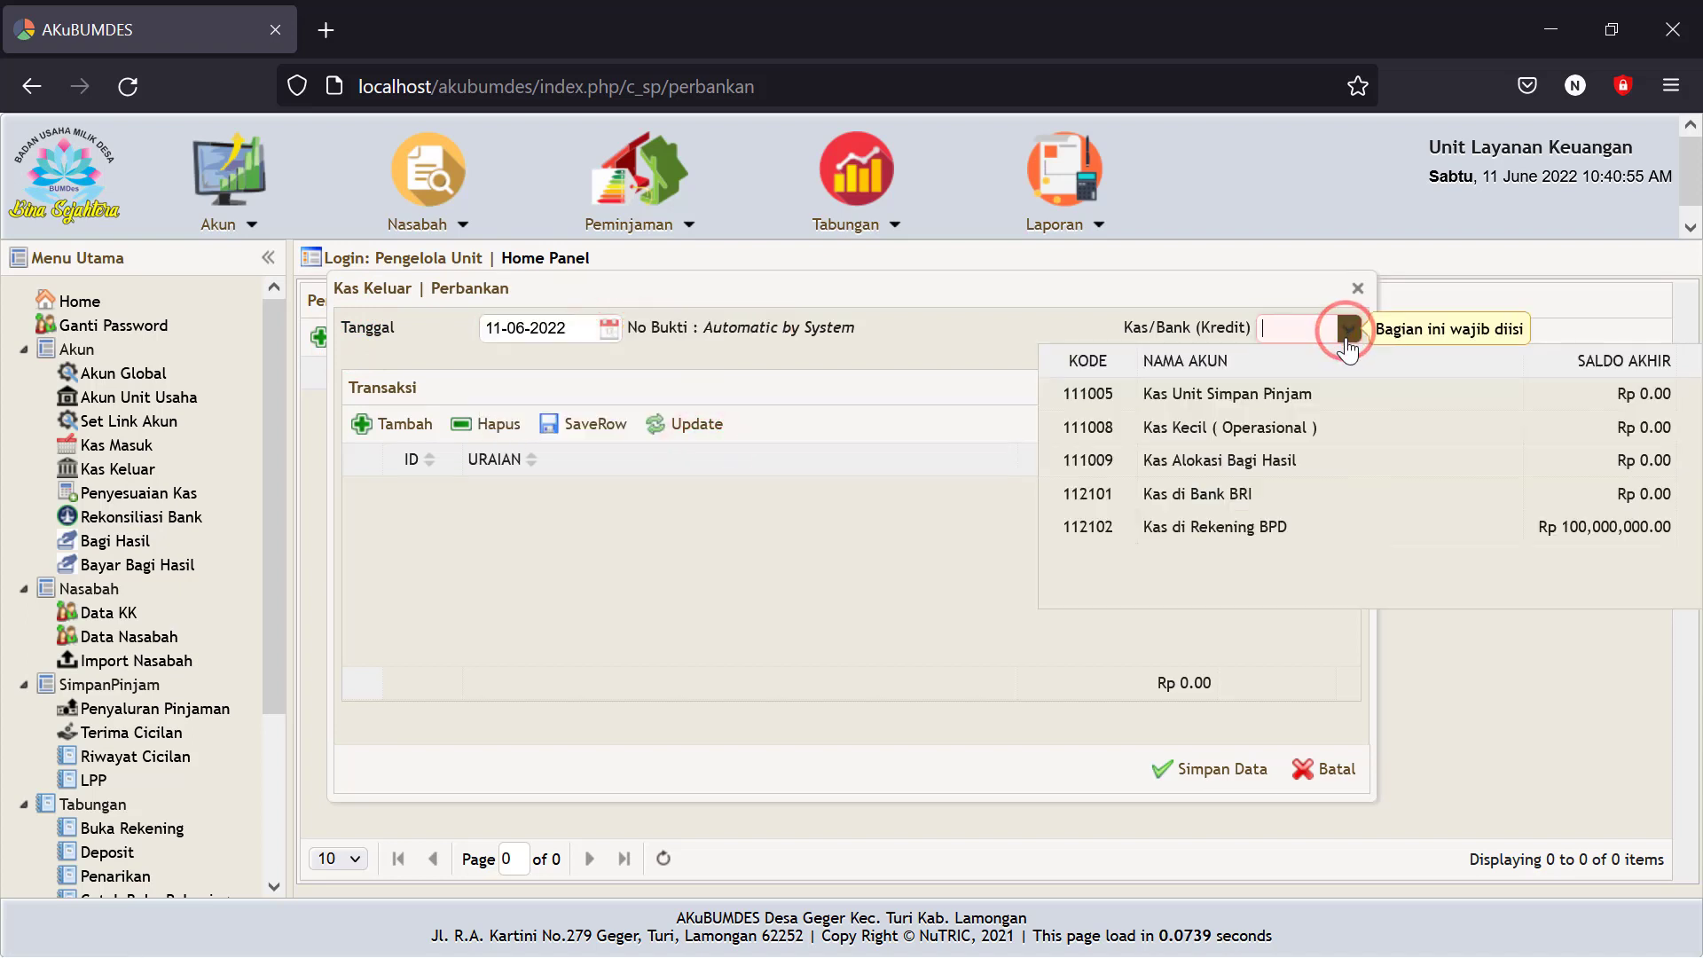
{"action": "left_click", "coordinate": [1230, 529]}
Start a transaction line for account 111005 Kas Unit Simpan Pinjam with the description "tarik tunai untuk penyaluran pinjaman".
{"action": "left_click", "coordinate": [408, 427]}
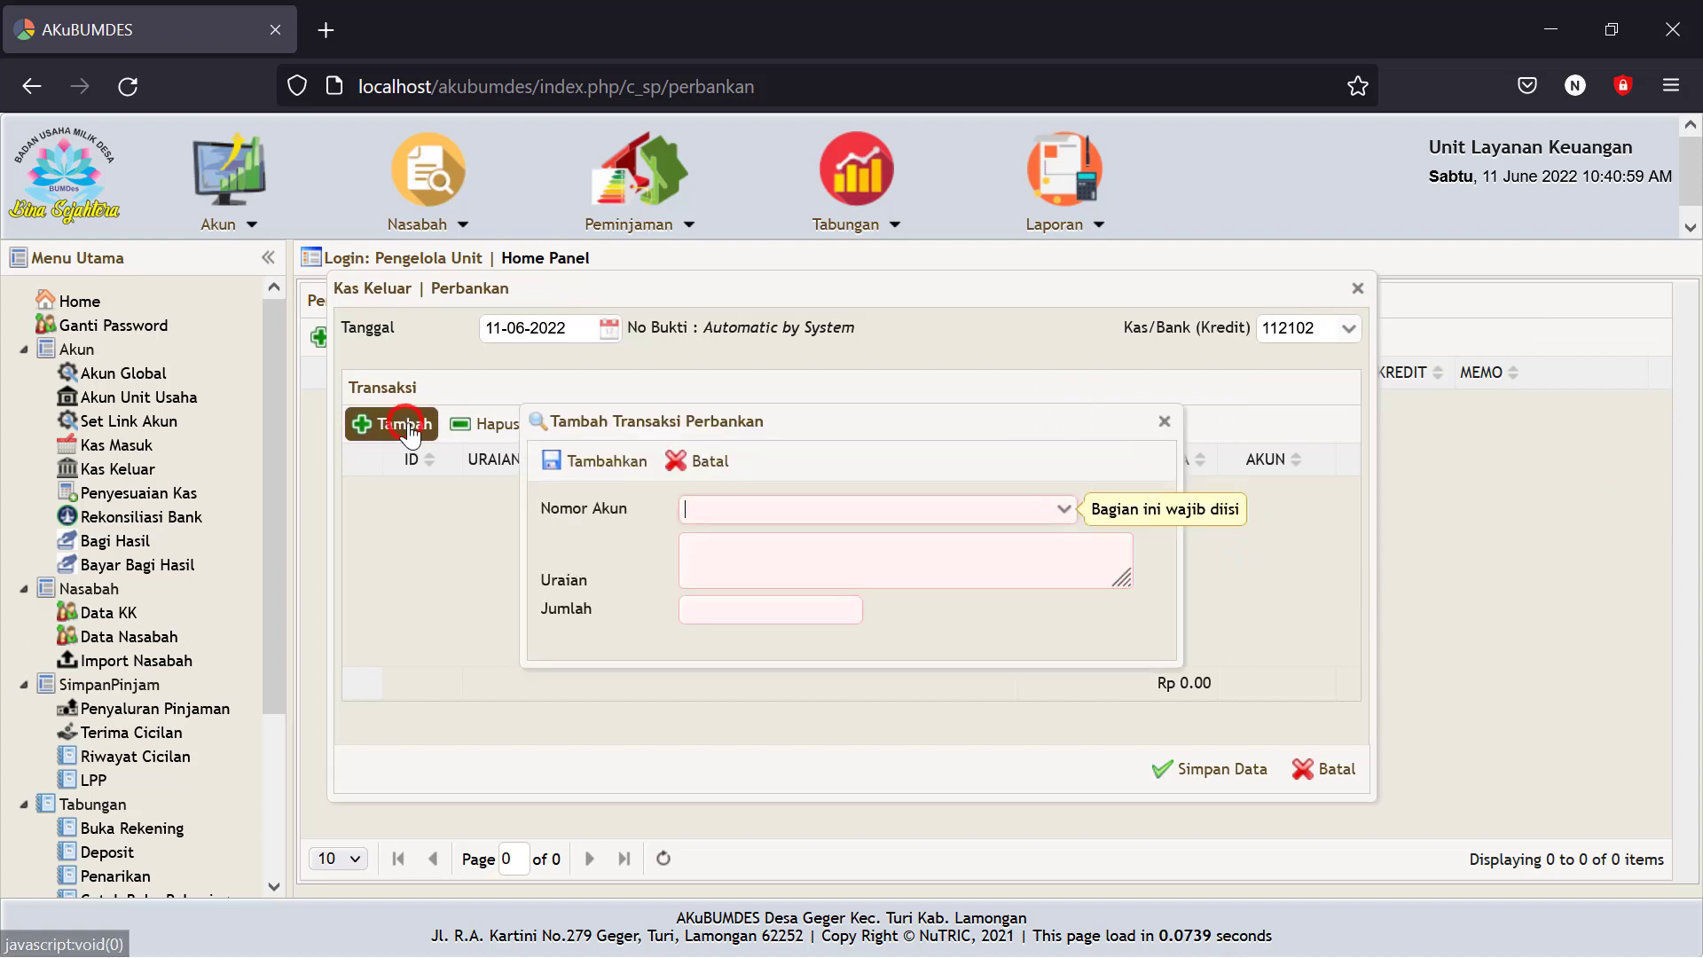
{"action": "left_click", "coordinate": [719, 509]}
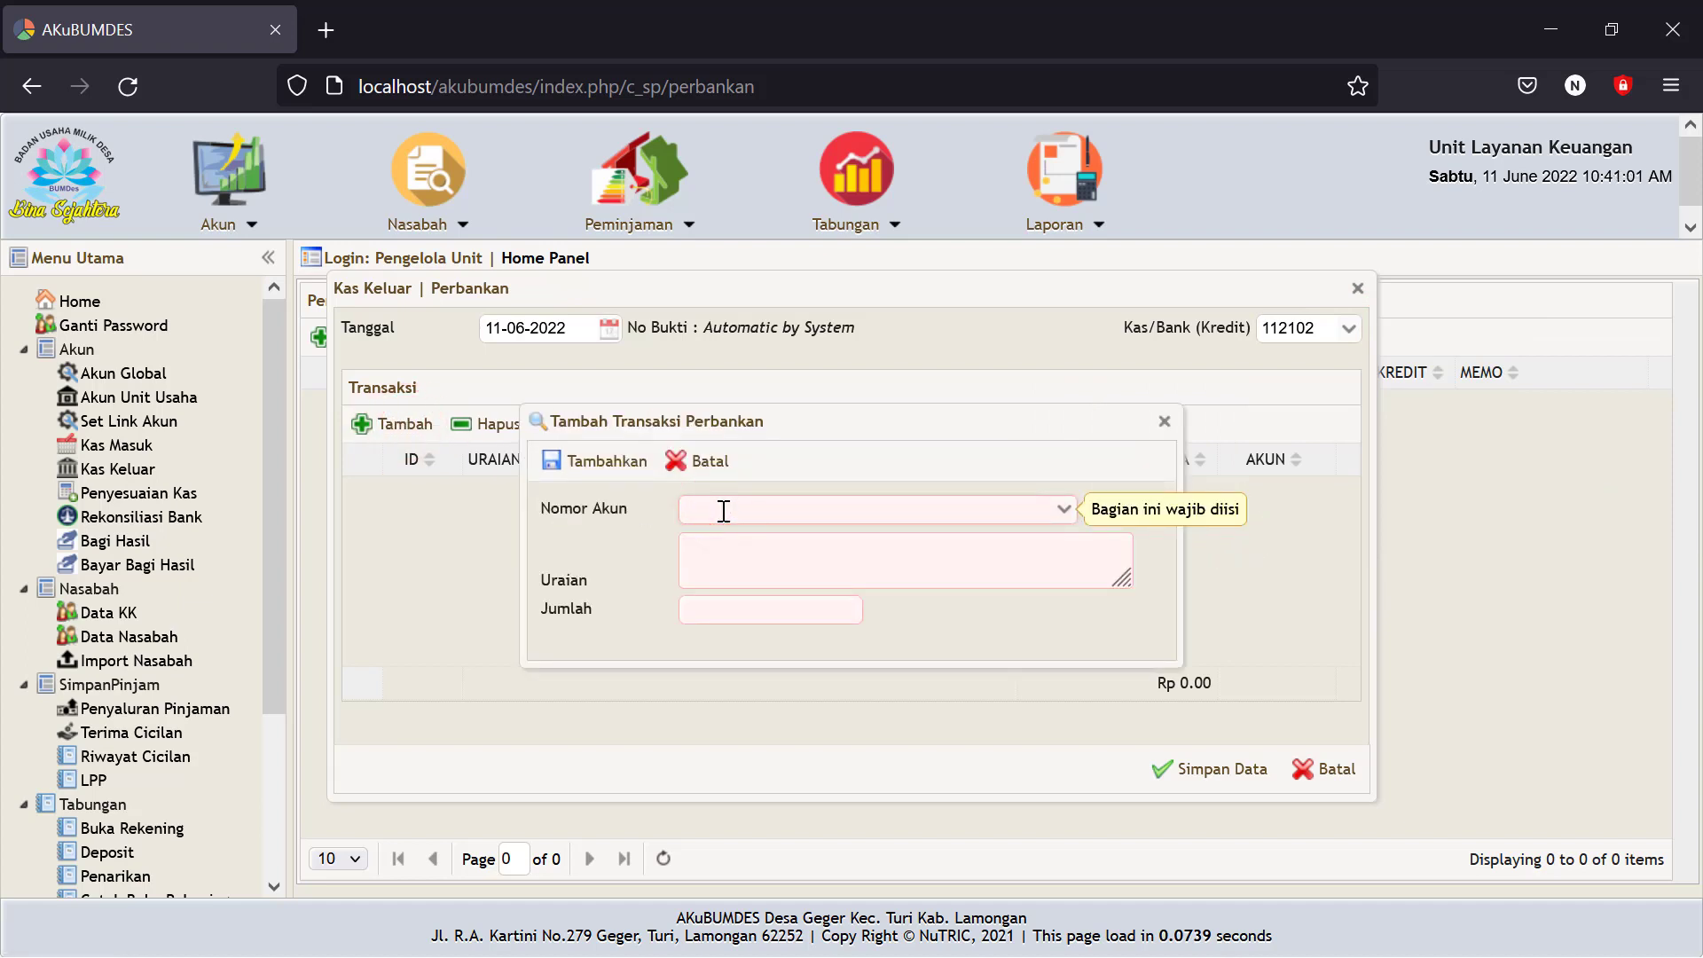
{"action": "type", "text": "kas"}
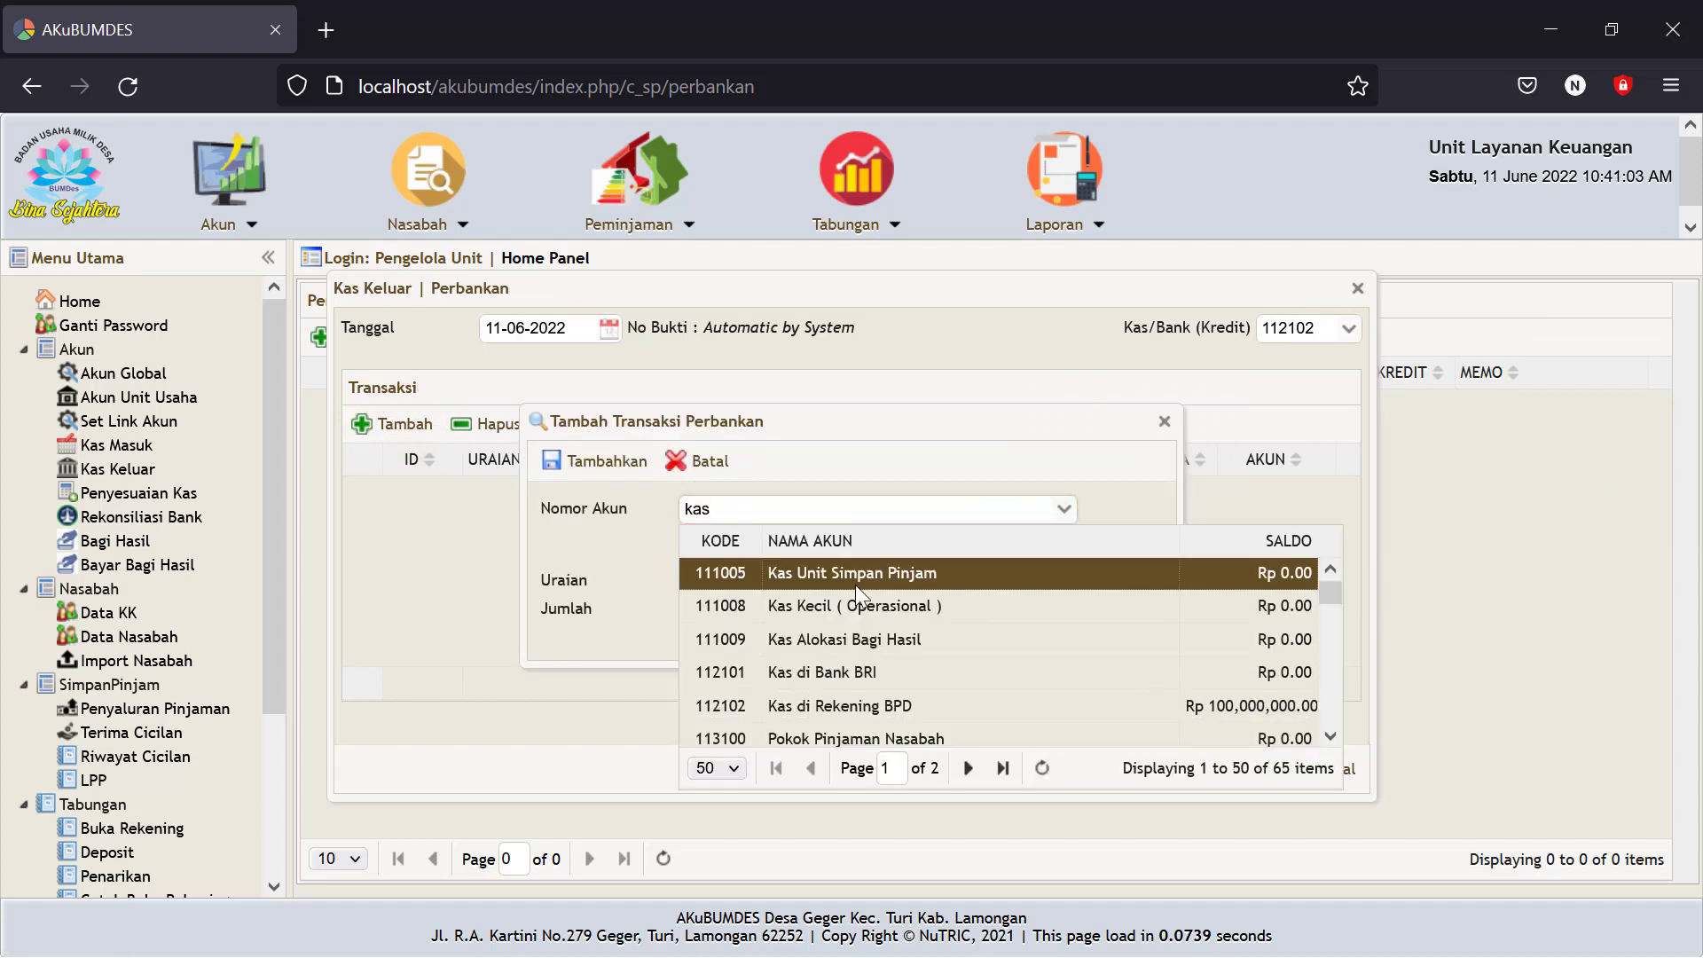
{"action": "left_click", "coordinate": [856, 574]}
{"action": "left_click", "coordinate": [743, 572]}
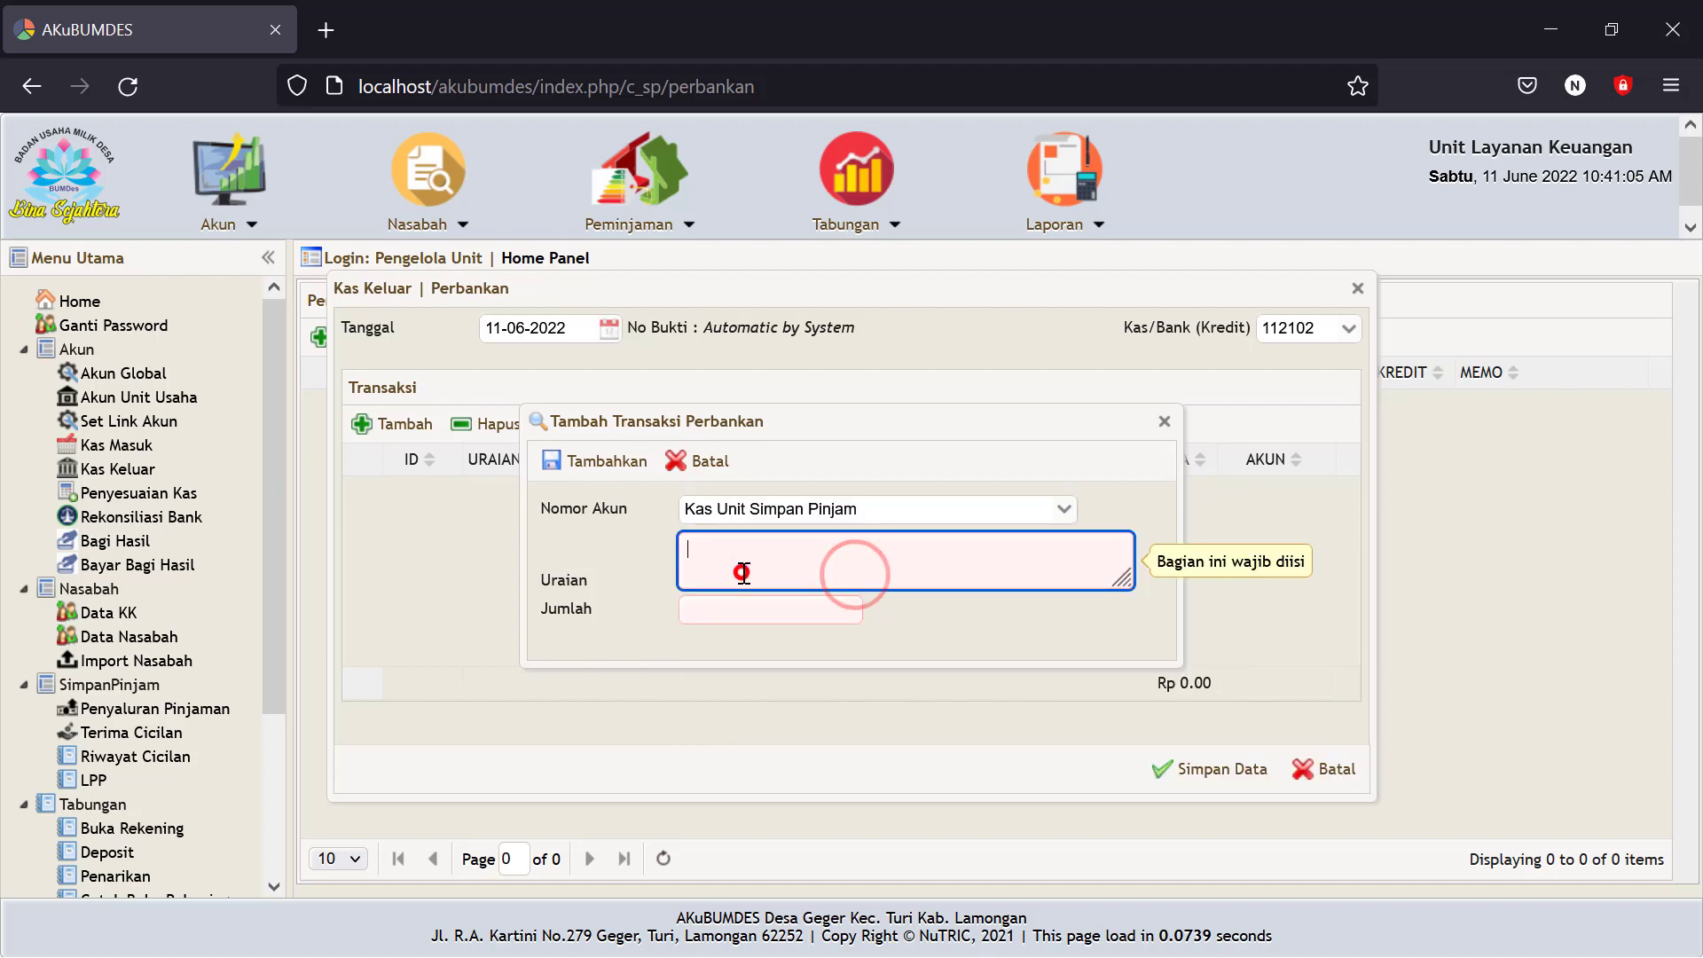
{"action": "type", "text": "tarik"}
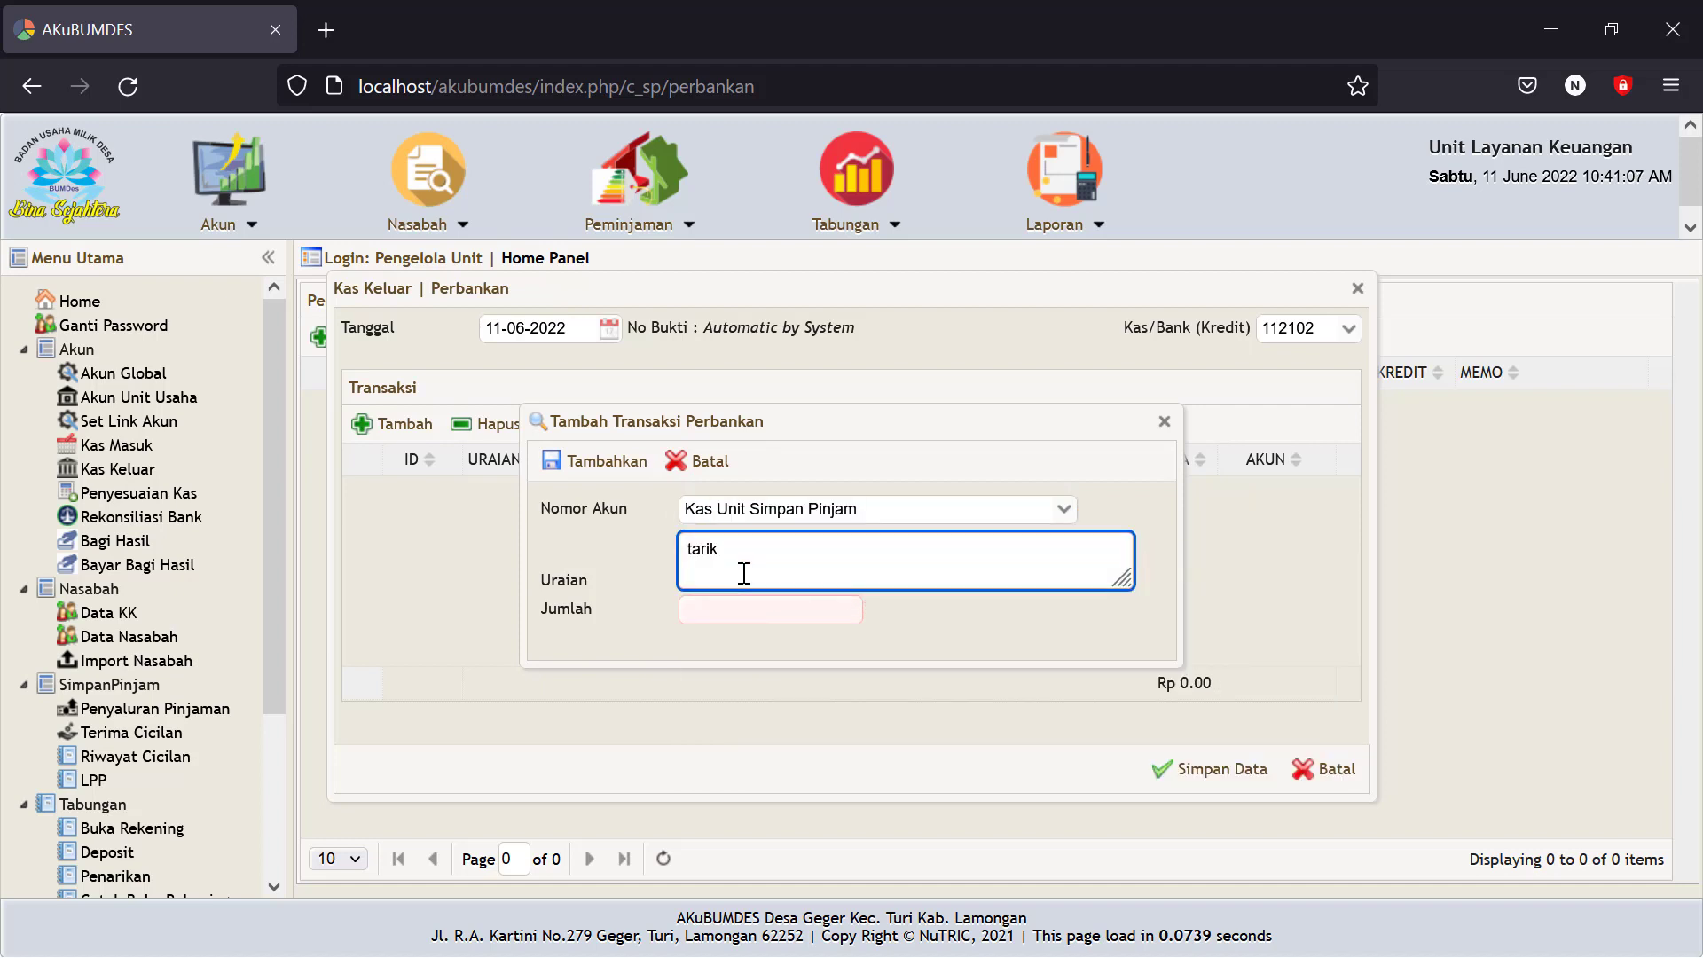
{"action": "type", "text": " tunai untuk penyalu"}
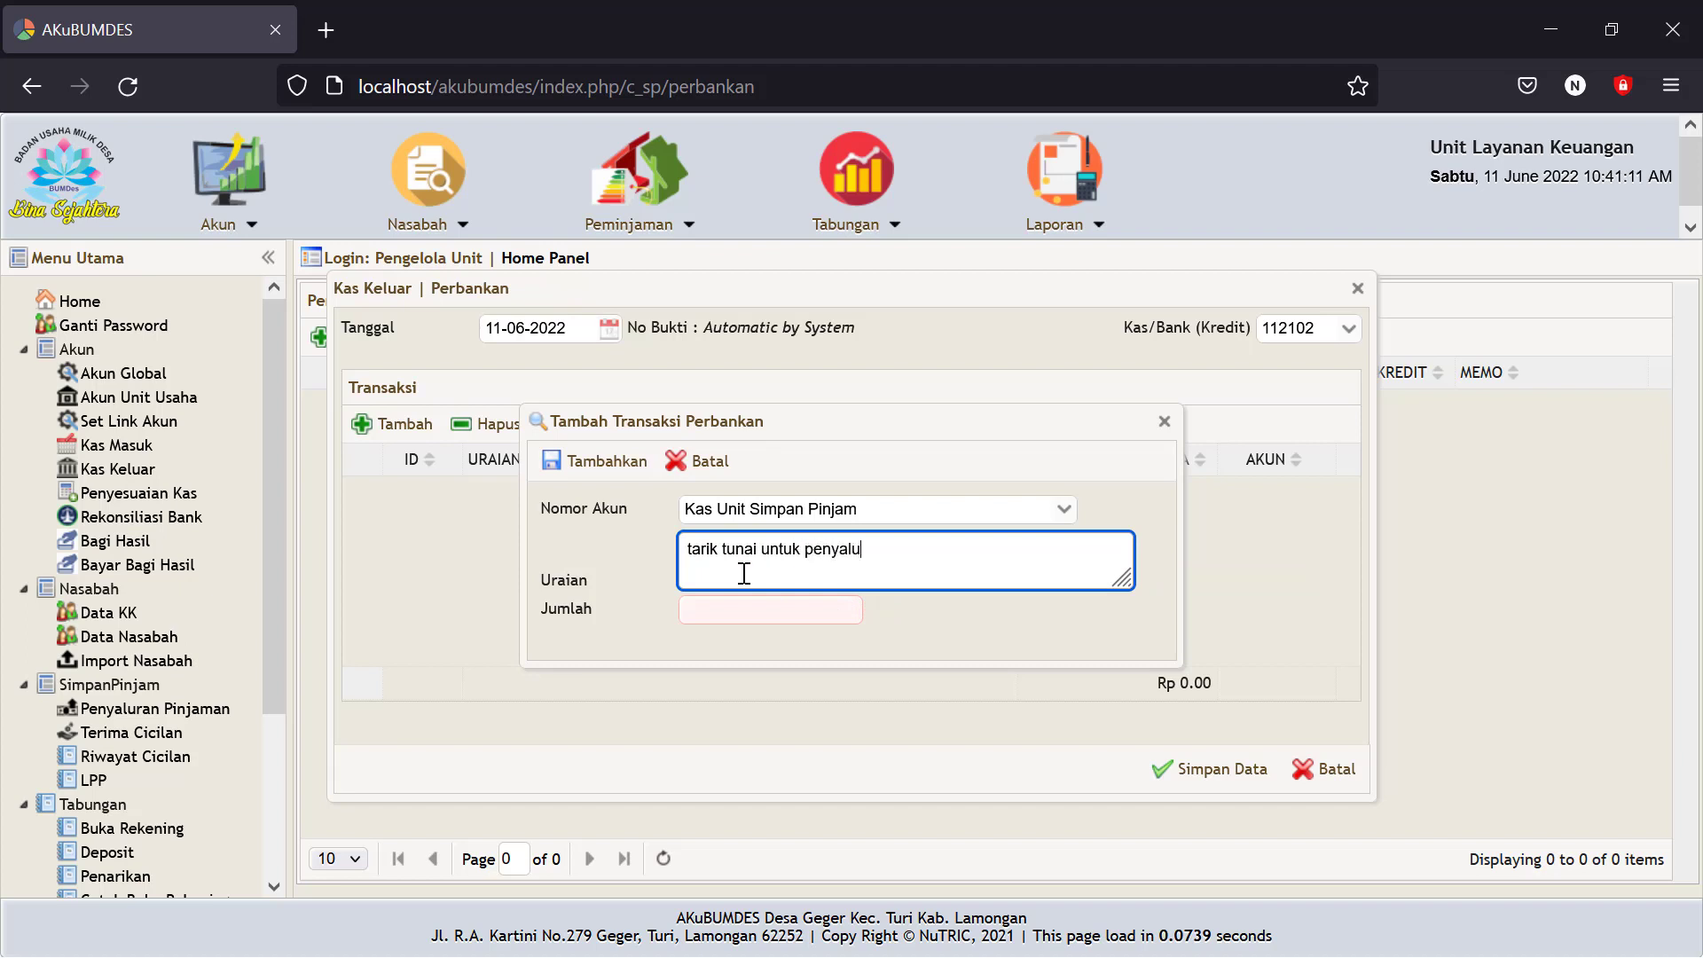
{"action": "type", "text": "ran pinajamn"}
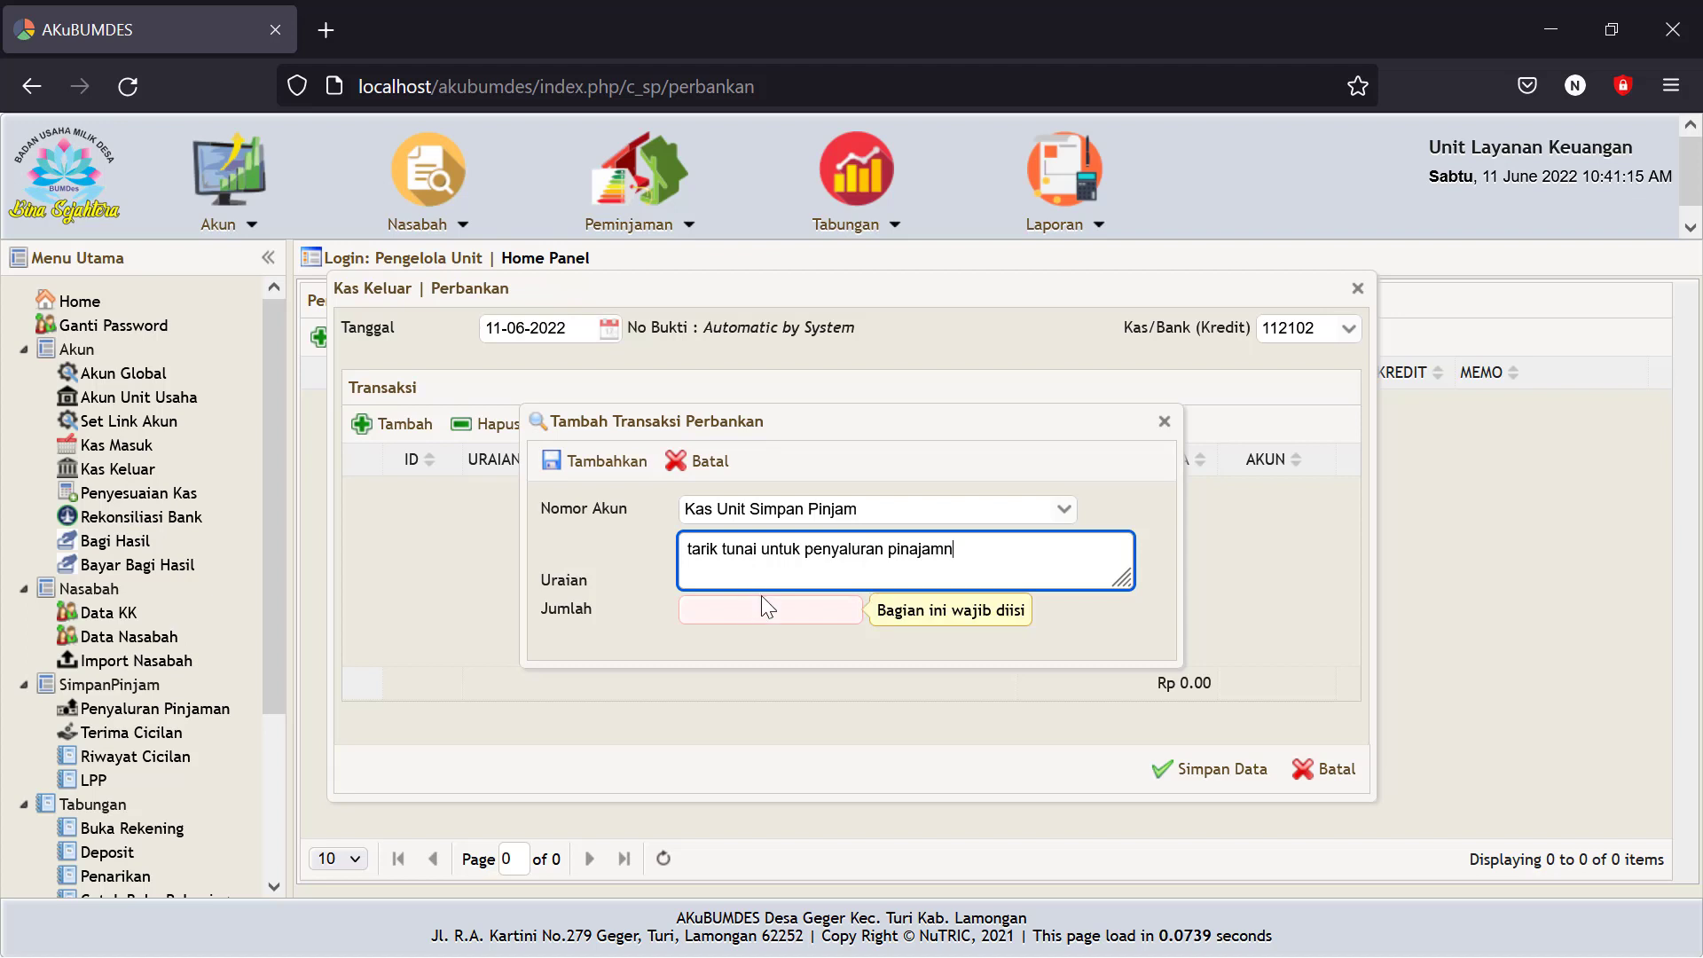
{"action": "key", "text": "BackSpace"}
{"action": "key", "text": "BackSpace"}
{"action": "key", "text": "BackSpace"}
{"action": "key", "text": "BackSpace"}
{"action": "key", "text": "BackSpace"}
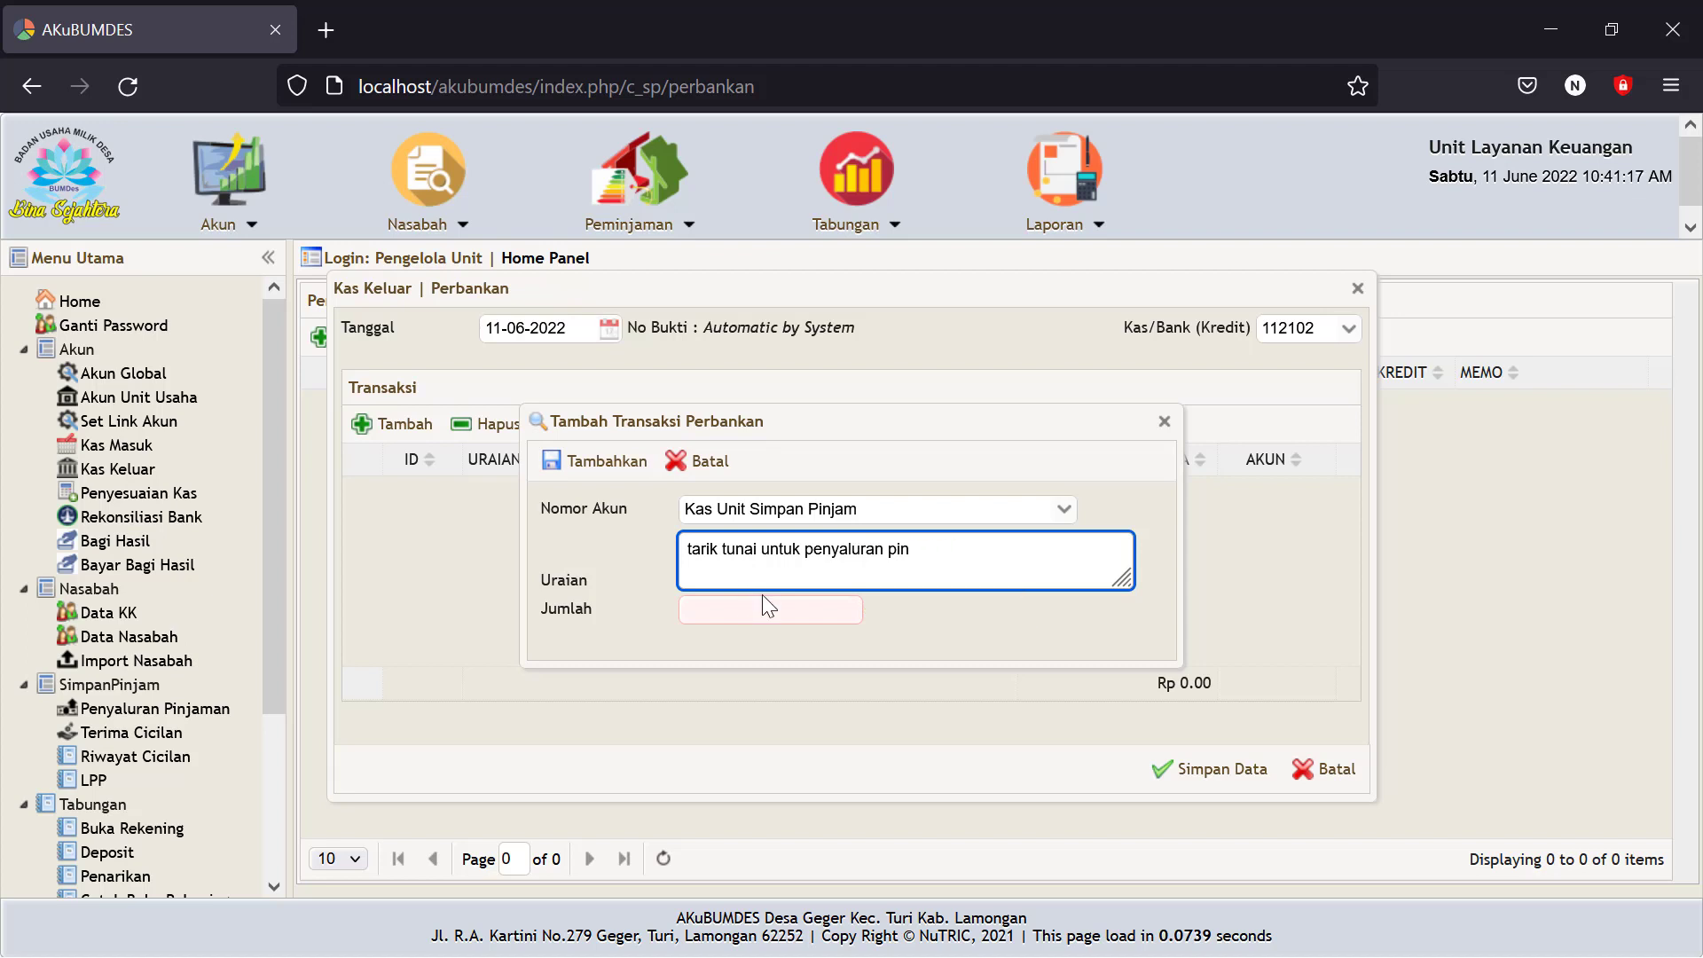
{"action": "type", "text": "jaman"}
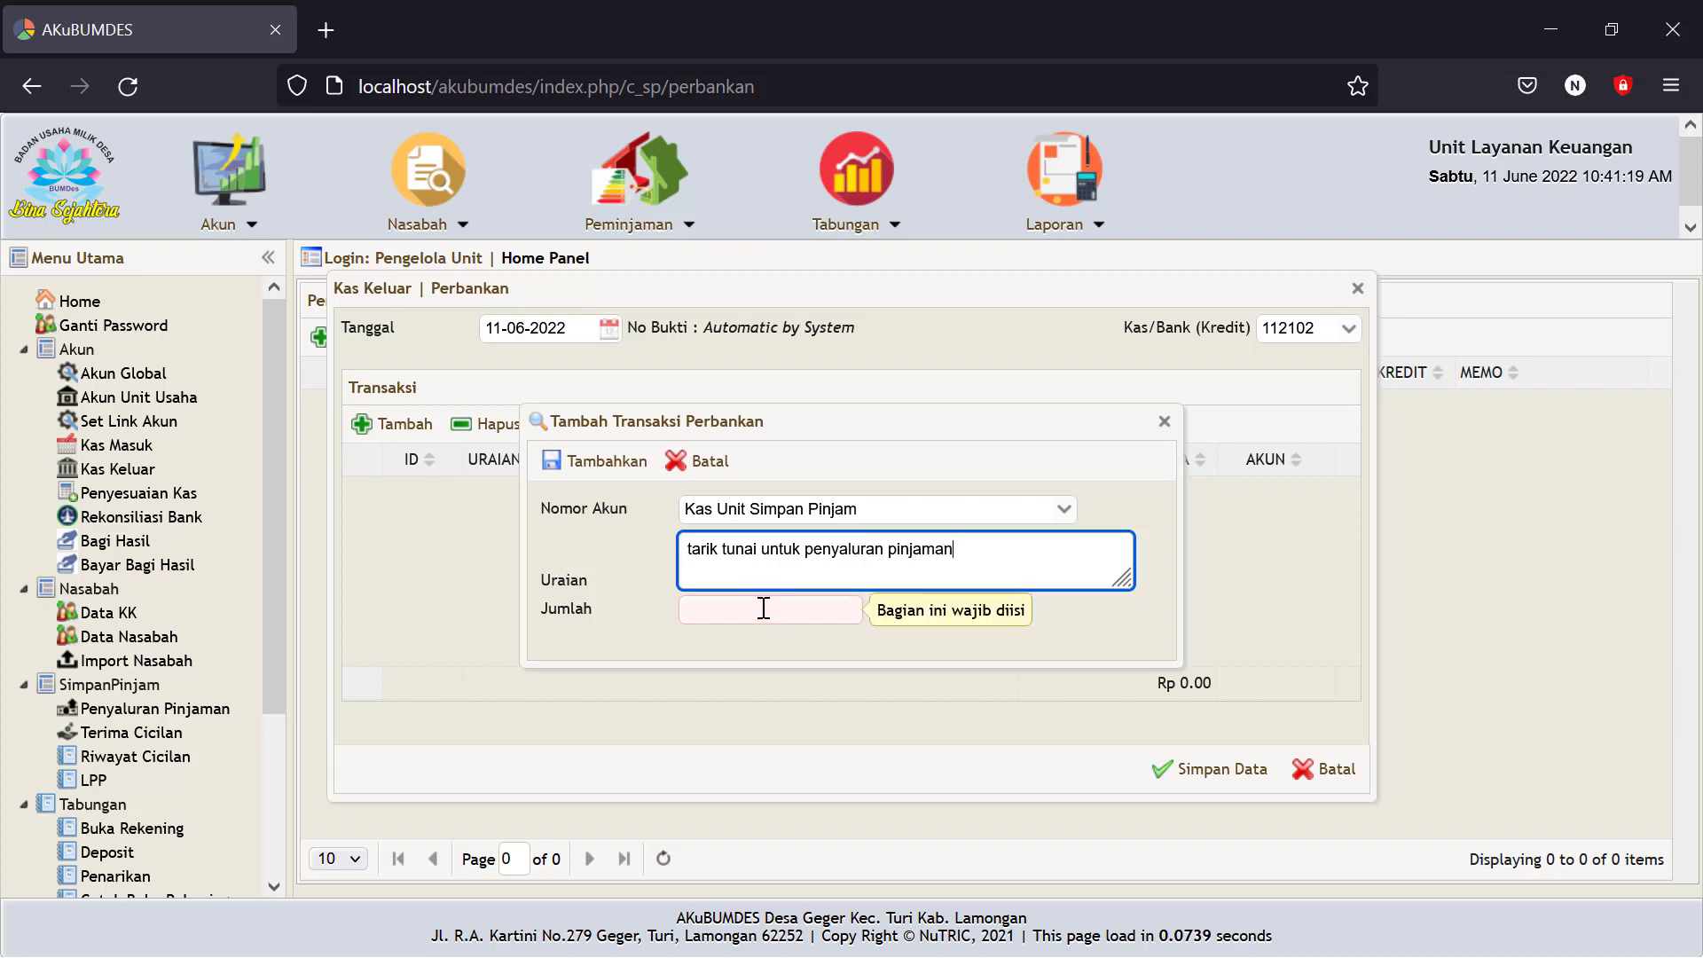
Set the line's amount to 20.000.000, add it to the Kas Keluar entry and save the entry.
{"action": "left_click", "coordinate": [763, 609]}
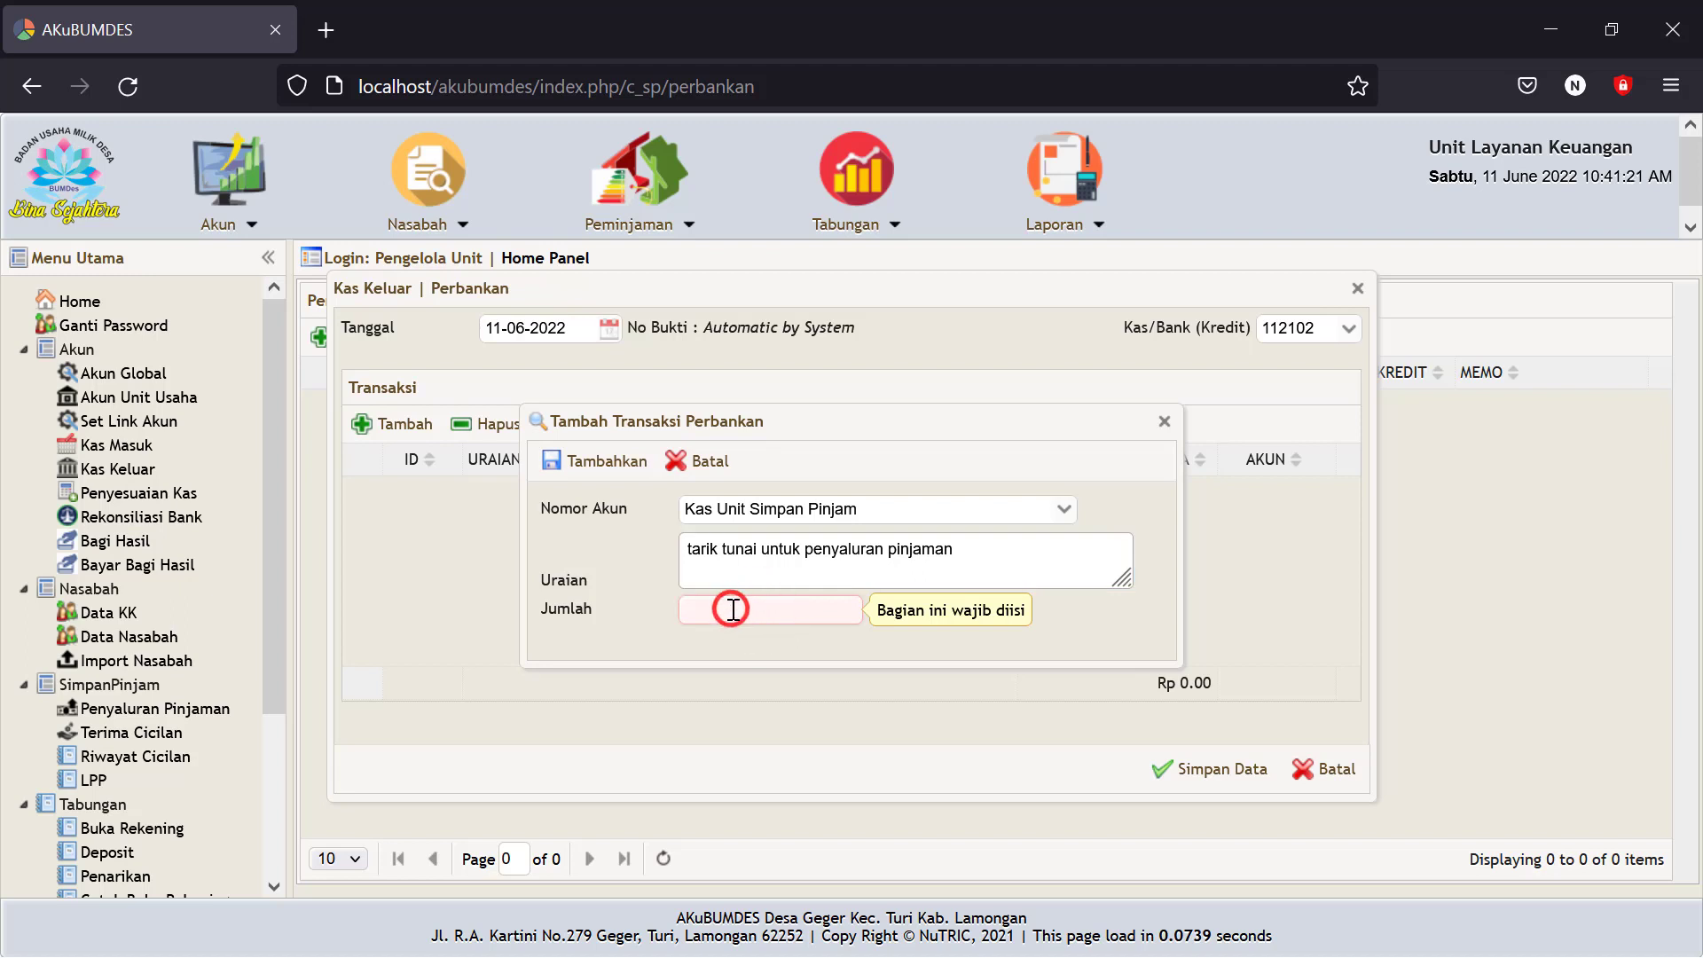
{"action": "type", "text": "20"}
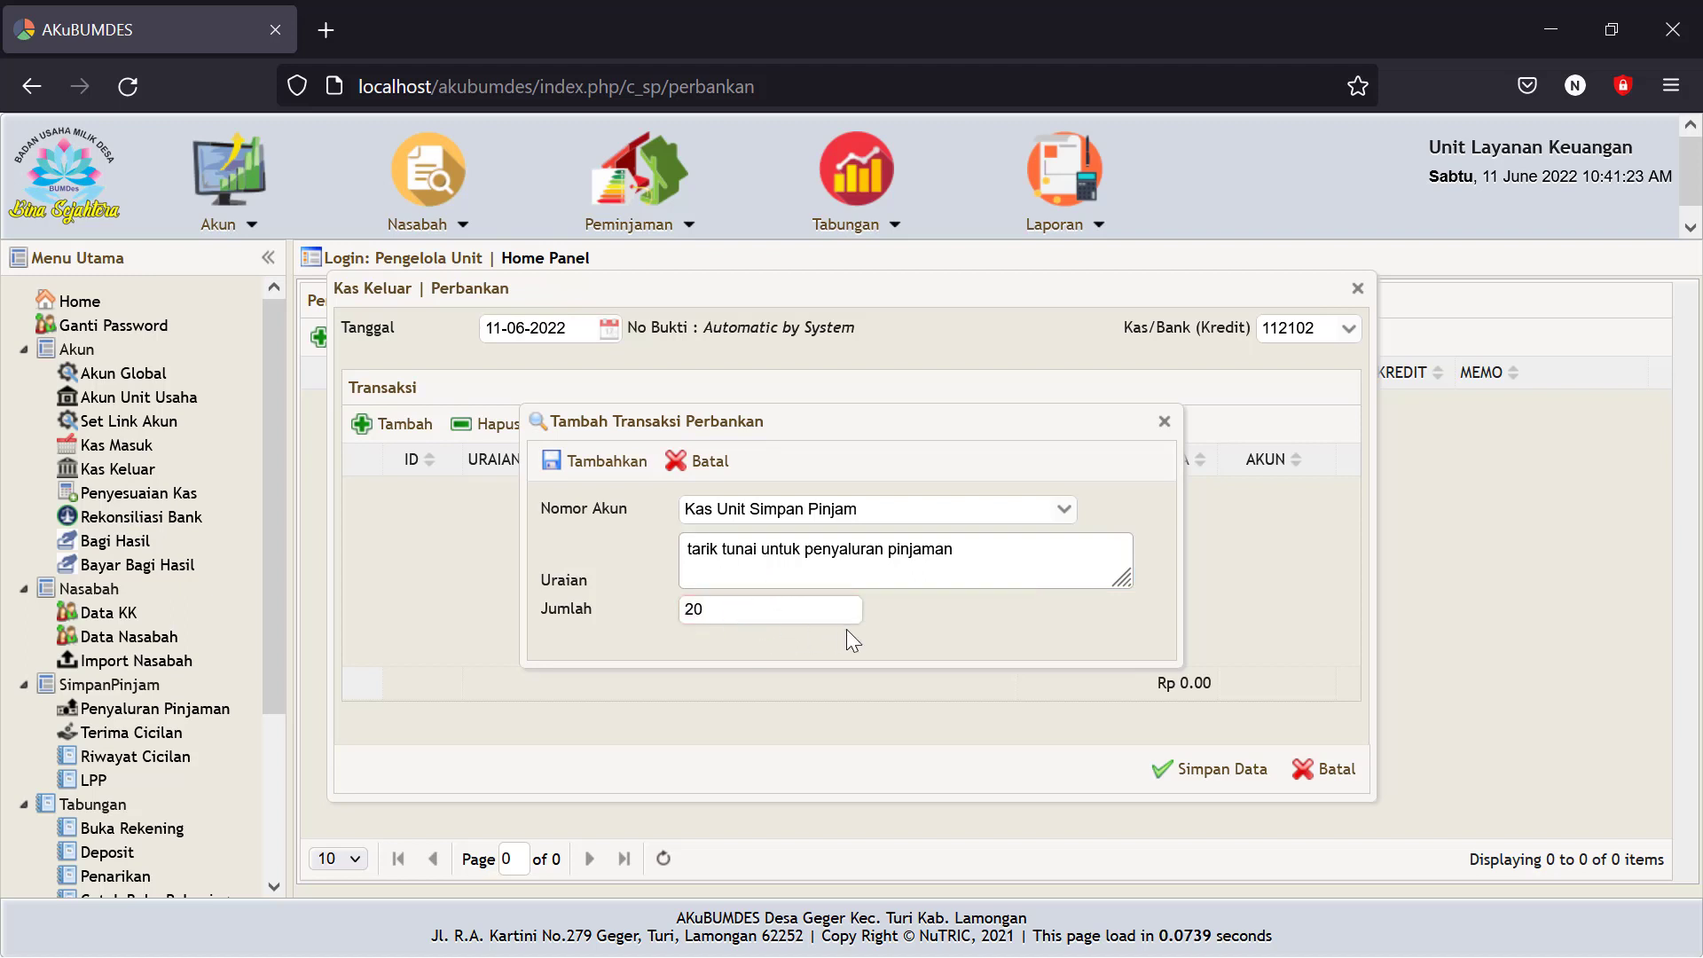
{"action": "type", "text": ".000.000"}
{"action": "left_click", "coordinate": [848, 630]}
{"action": "left_click", "coordinate": [609, 462]}
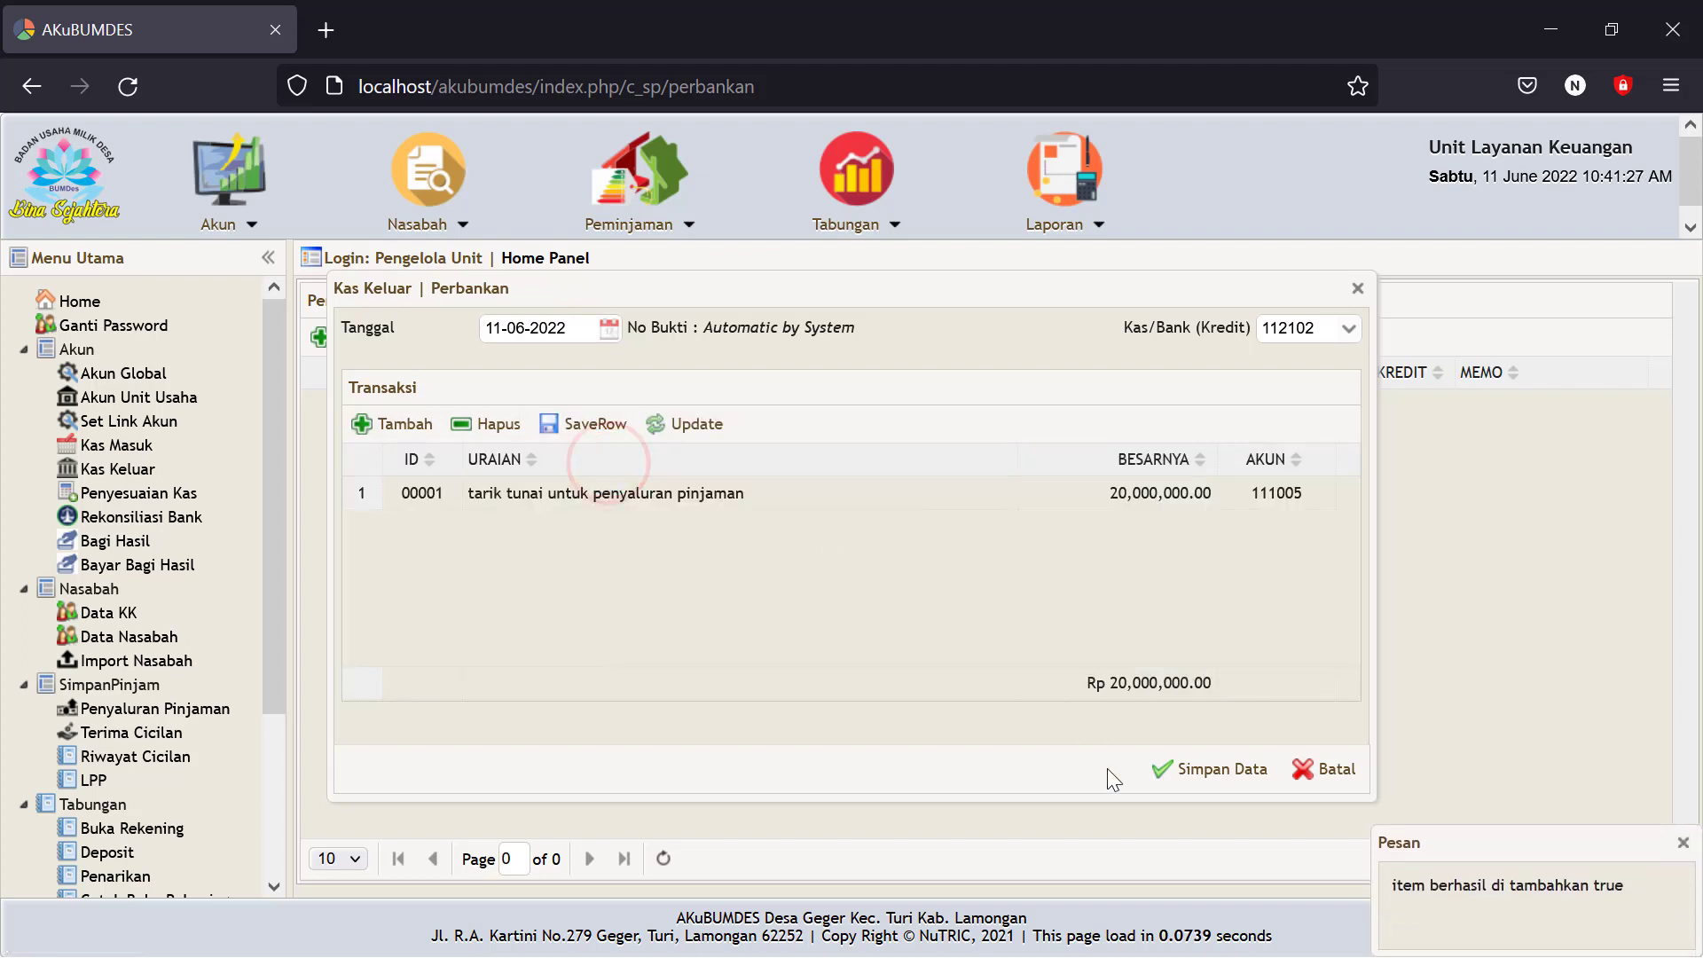
{"action": "left_click", "coordinate": [1207, 770]}
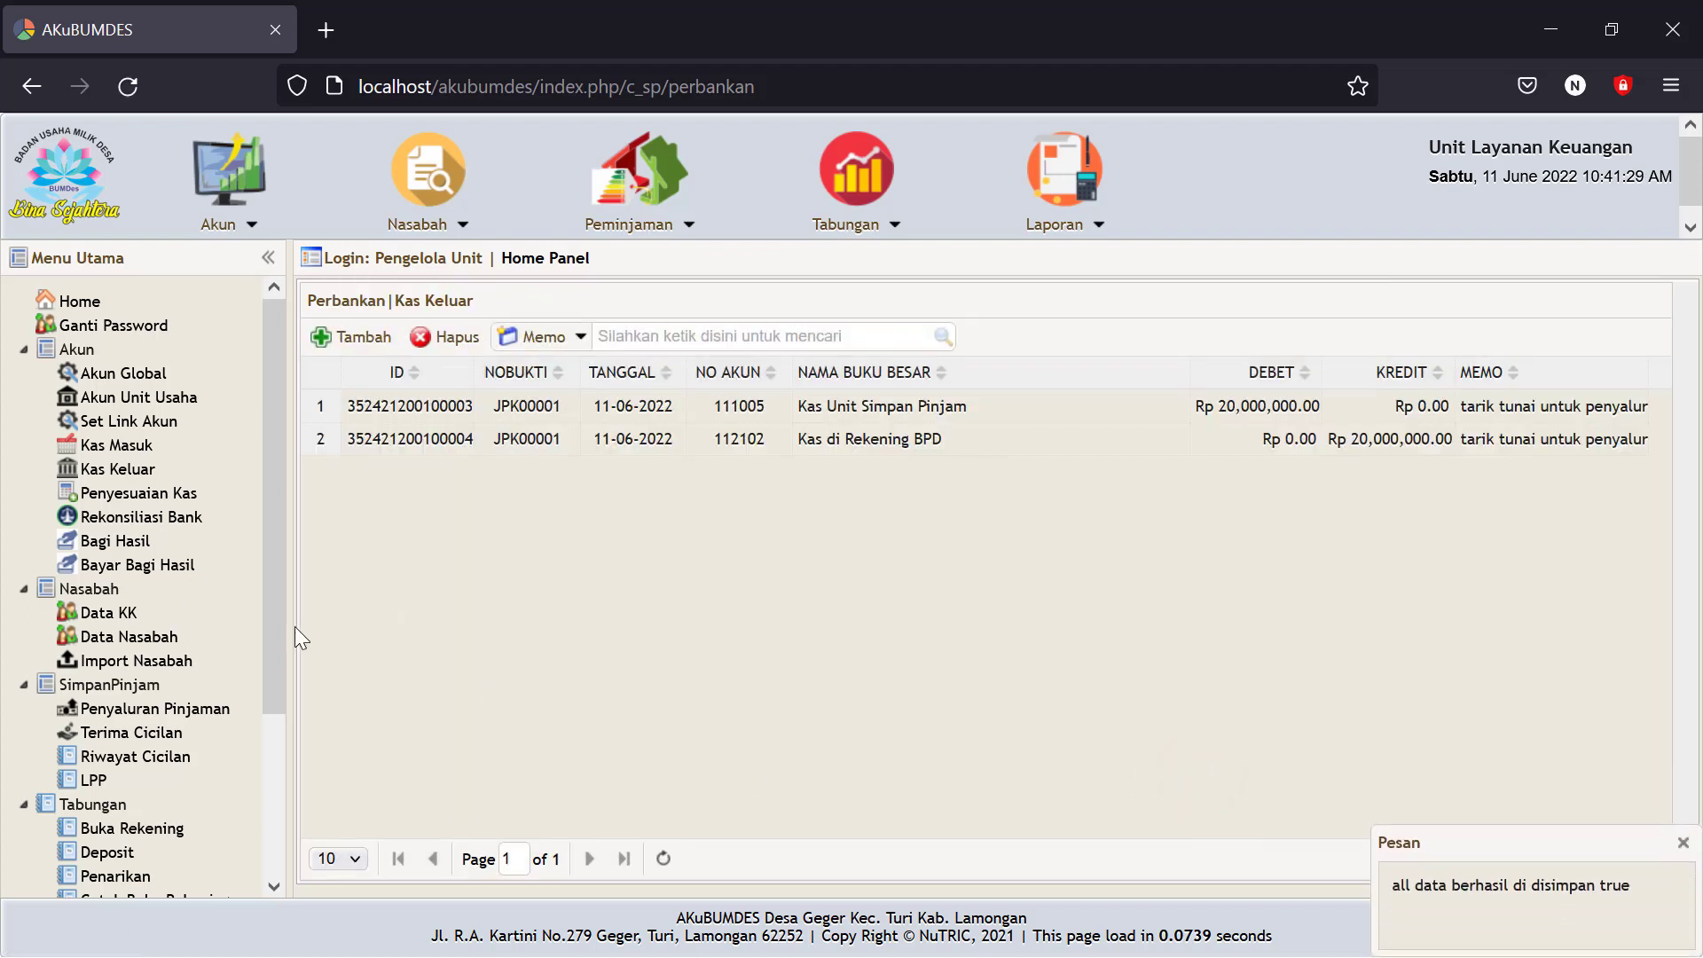
Display the Neraca report for 11-06-2022.
{"action": "left_click_drag", "start_coordinate": [273, 645], "coordinate": [250, 861]}
{"action": "left_click", "coordinate": [111, 825]}
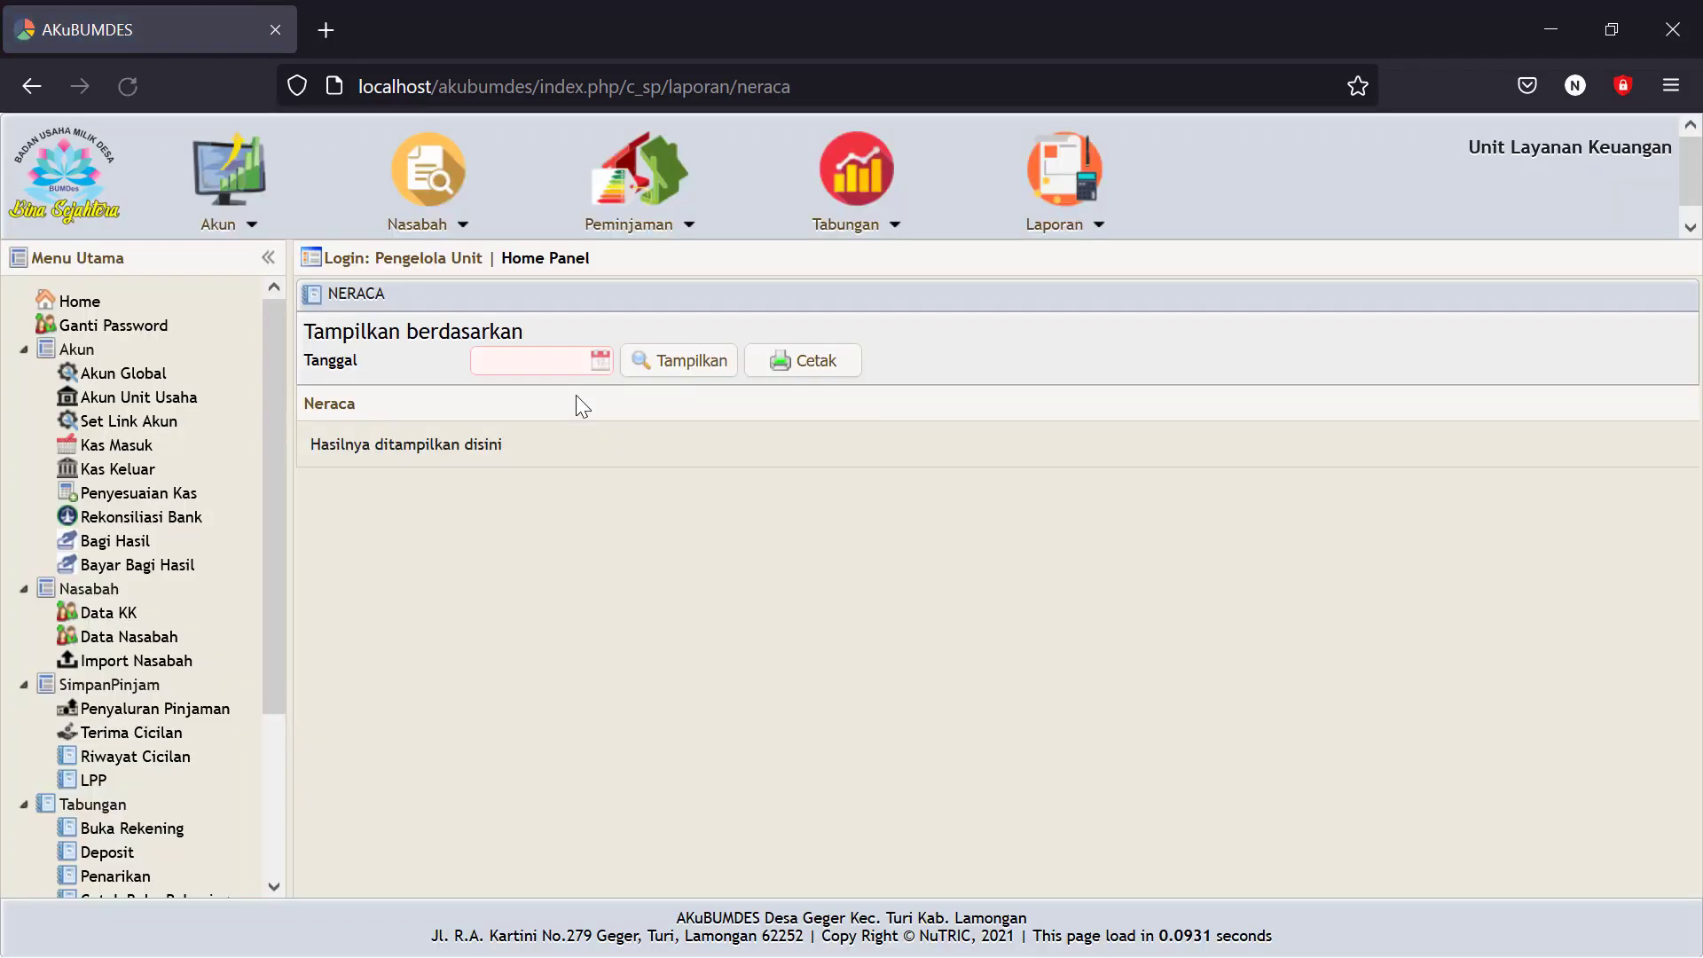
{"action": "left_click", "coordinate": [601, 361]}
{"action": "left_click", "coordinate": [689, 479]}
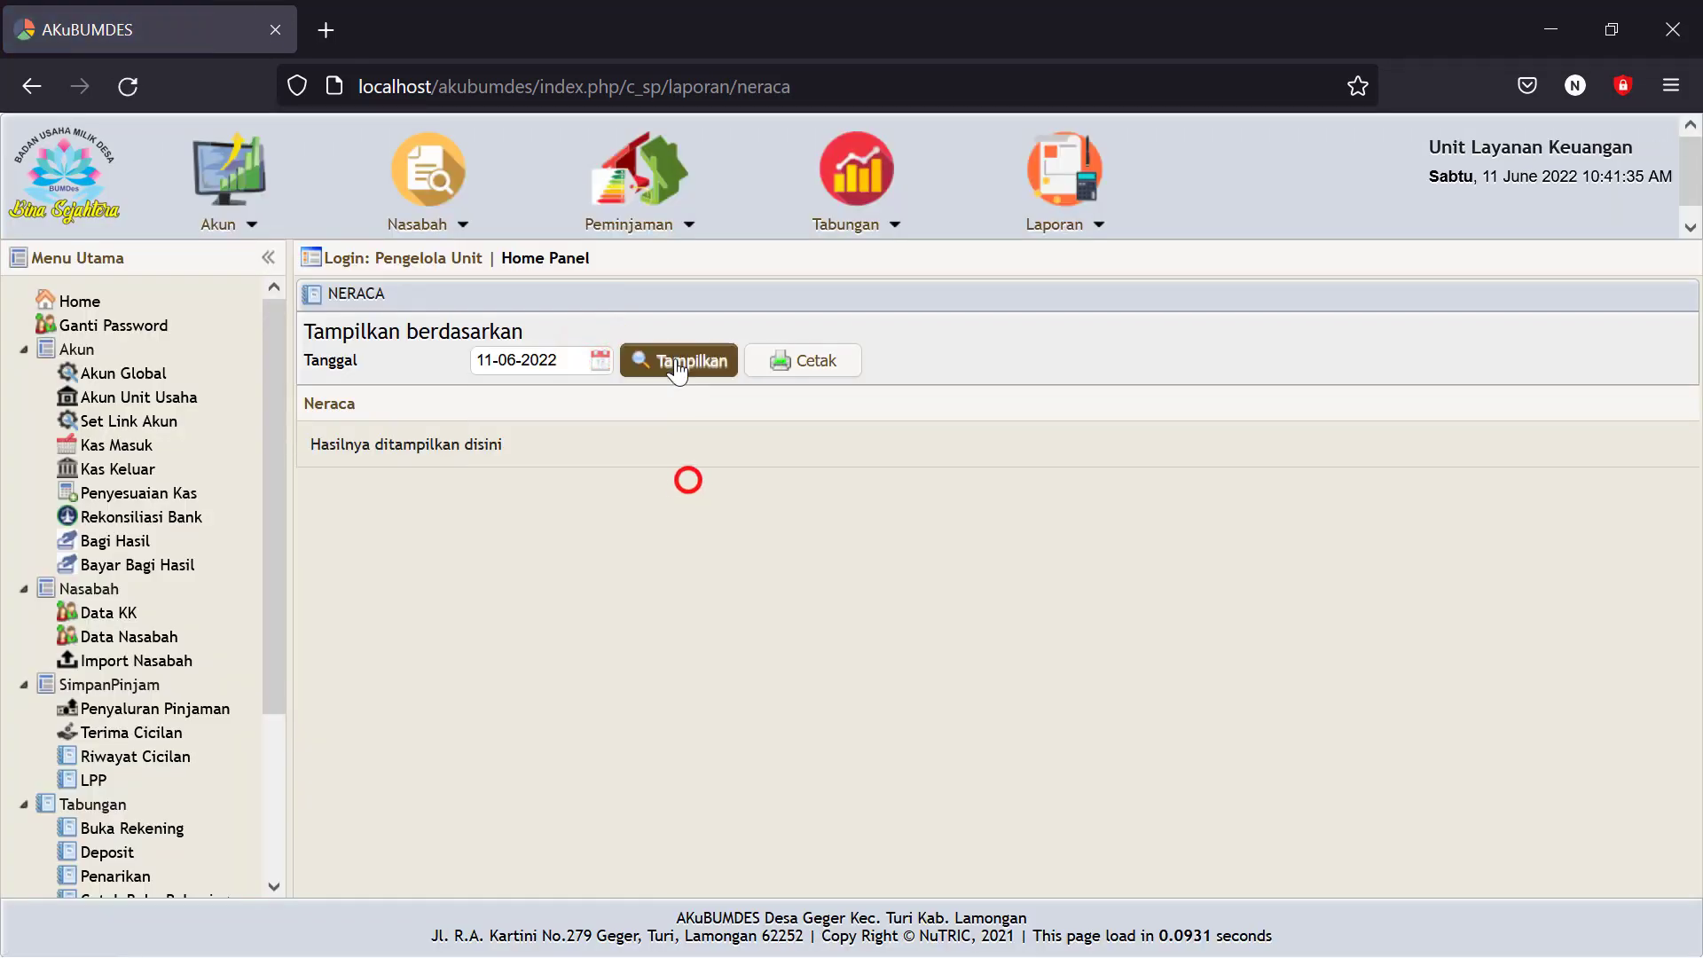
{"action": "left_click", "coordinate": [677, 367]}
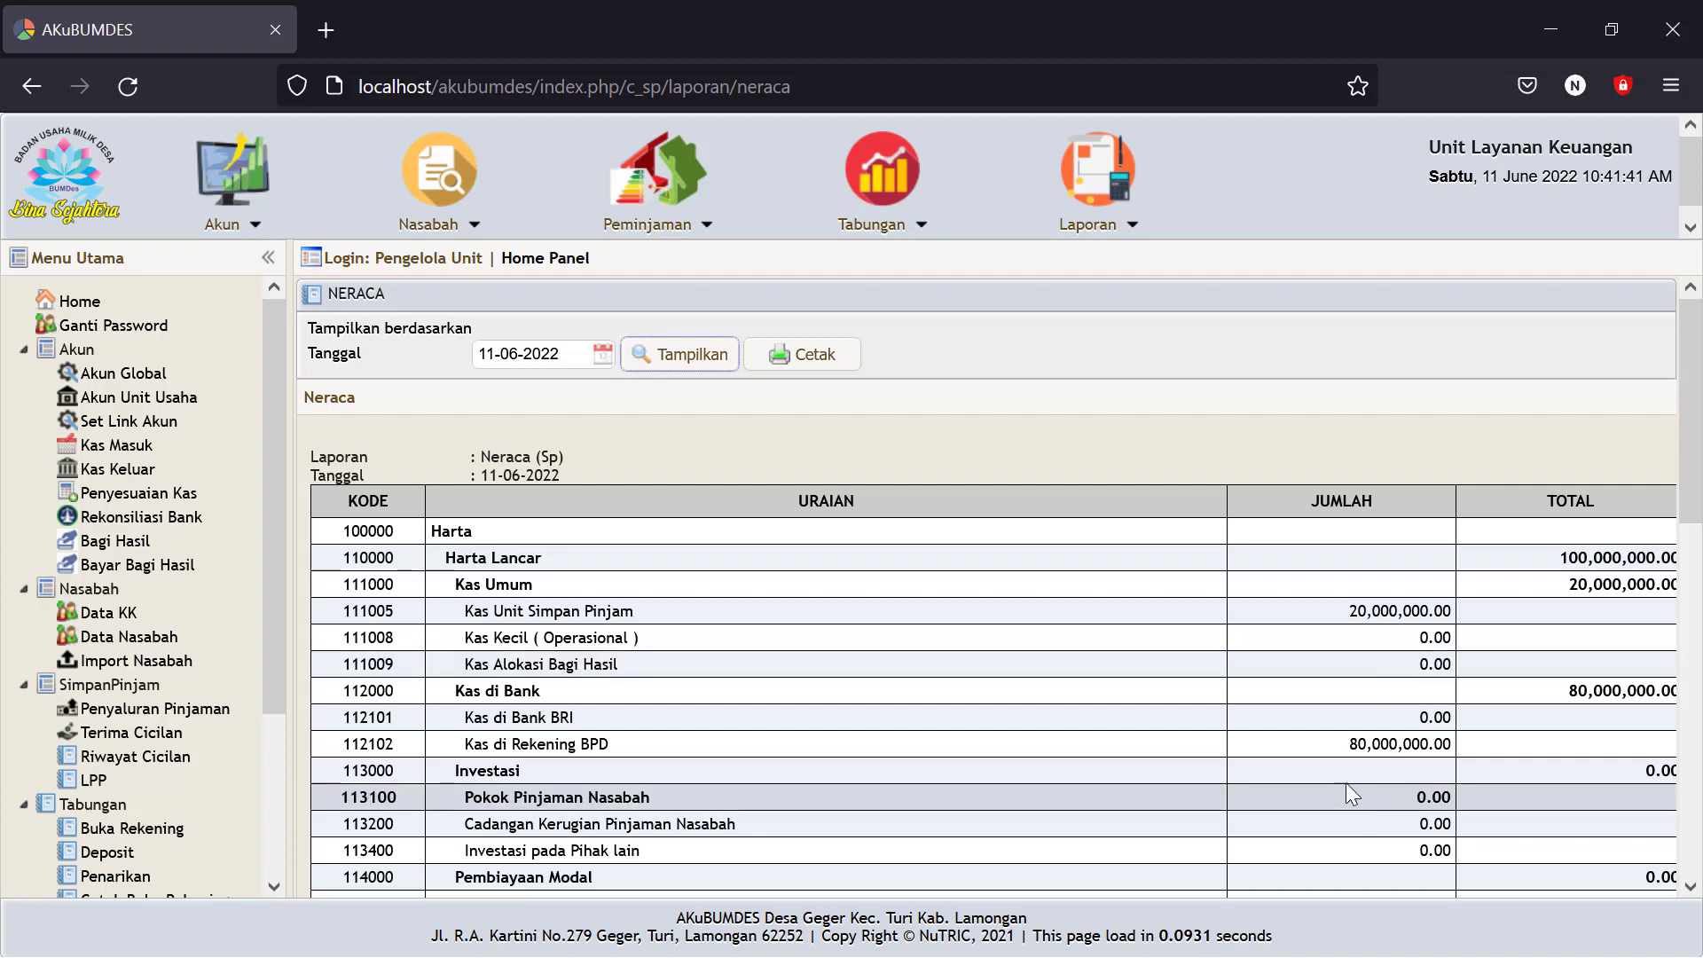
Check the Kas di Rekening BPD, Kas Unit Simpan Pinjam, Kas Umum and Modal Unit Simpan Pinjam amounts in the Neraca report.
{"action": "double_click", "coordinate": [1322, 743]}
{"action": "left_click", "coordinate": [1335, 612]}
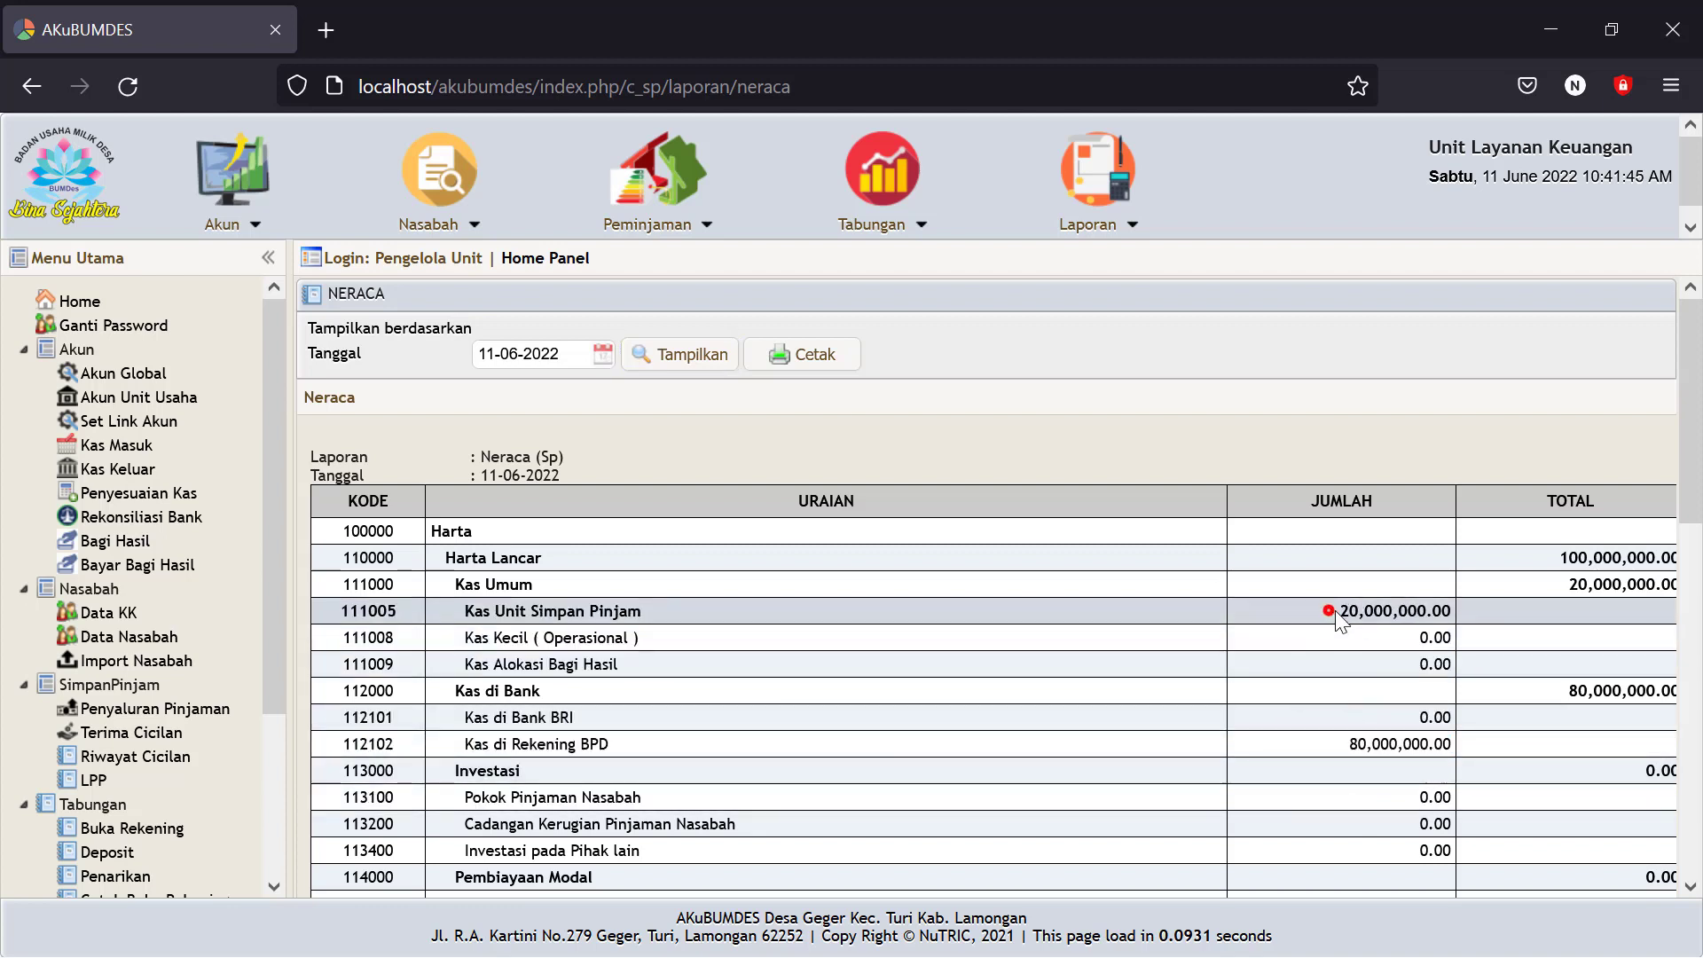
{"action": "double_click", "coordinate": [1335, 612]}
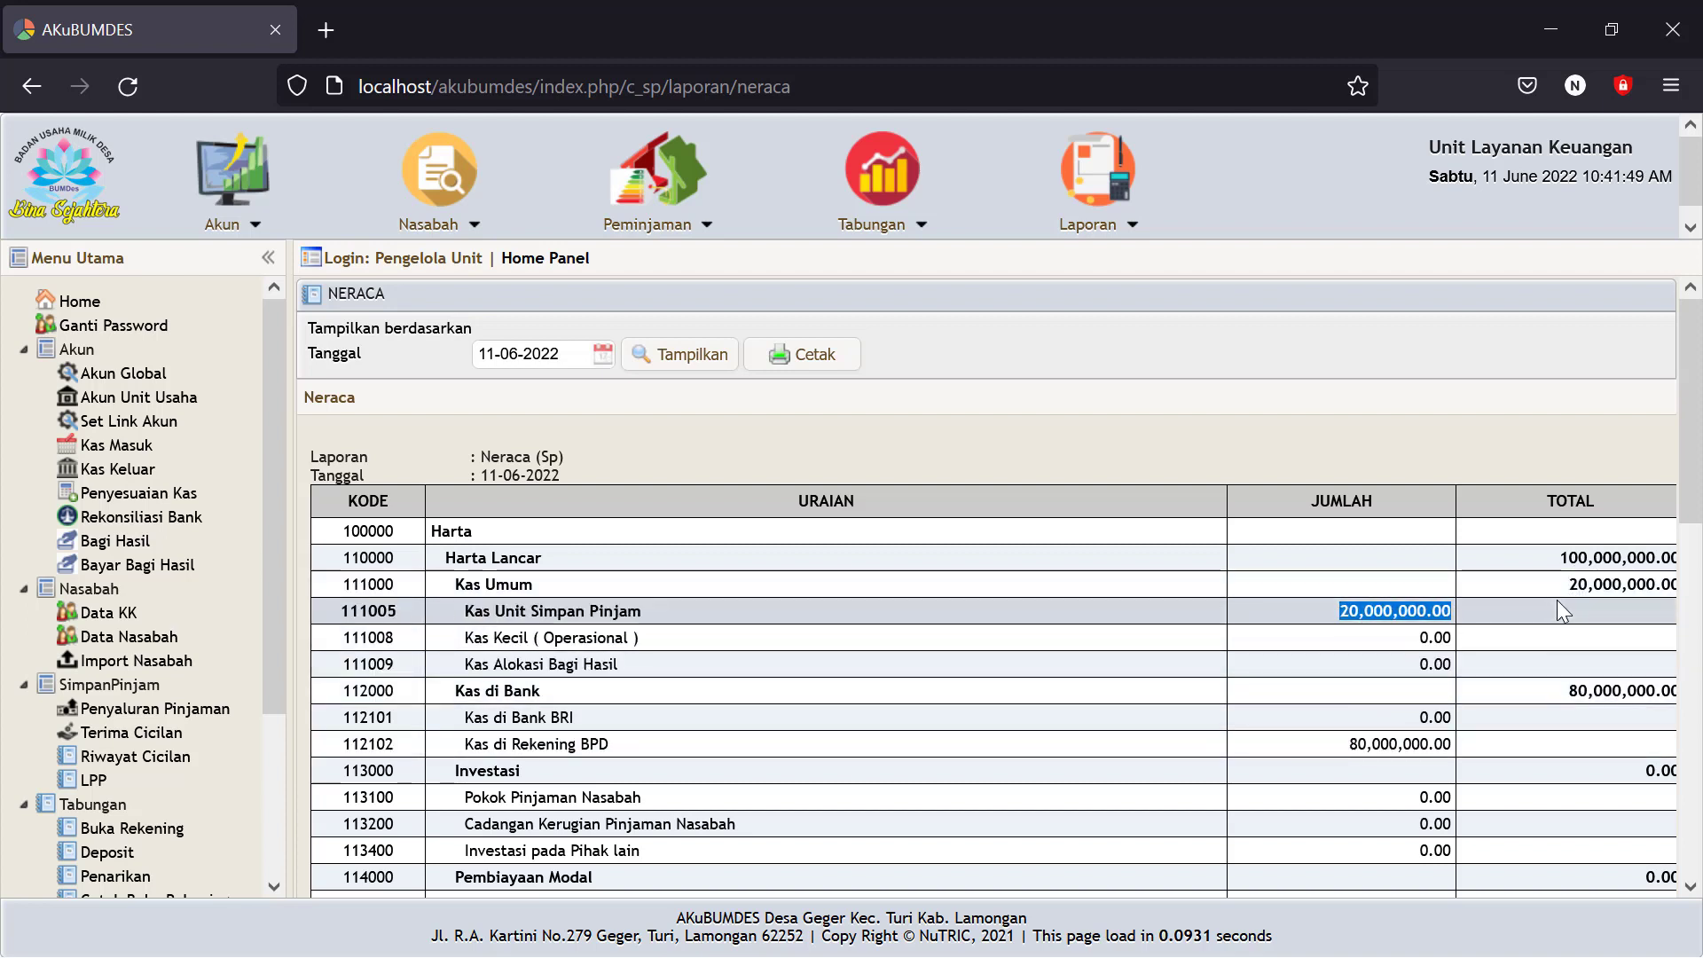
{"action": "left_click_drag", "start_coordinate": [1567, 586], "coordinate": [1602, 586]}
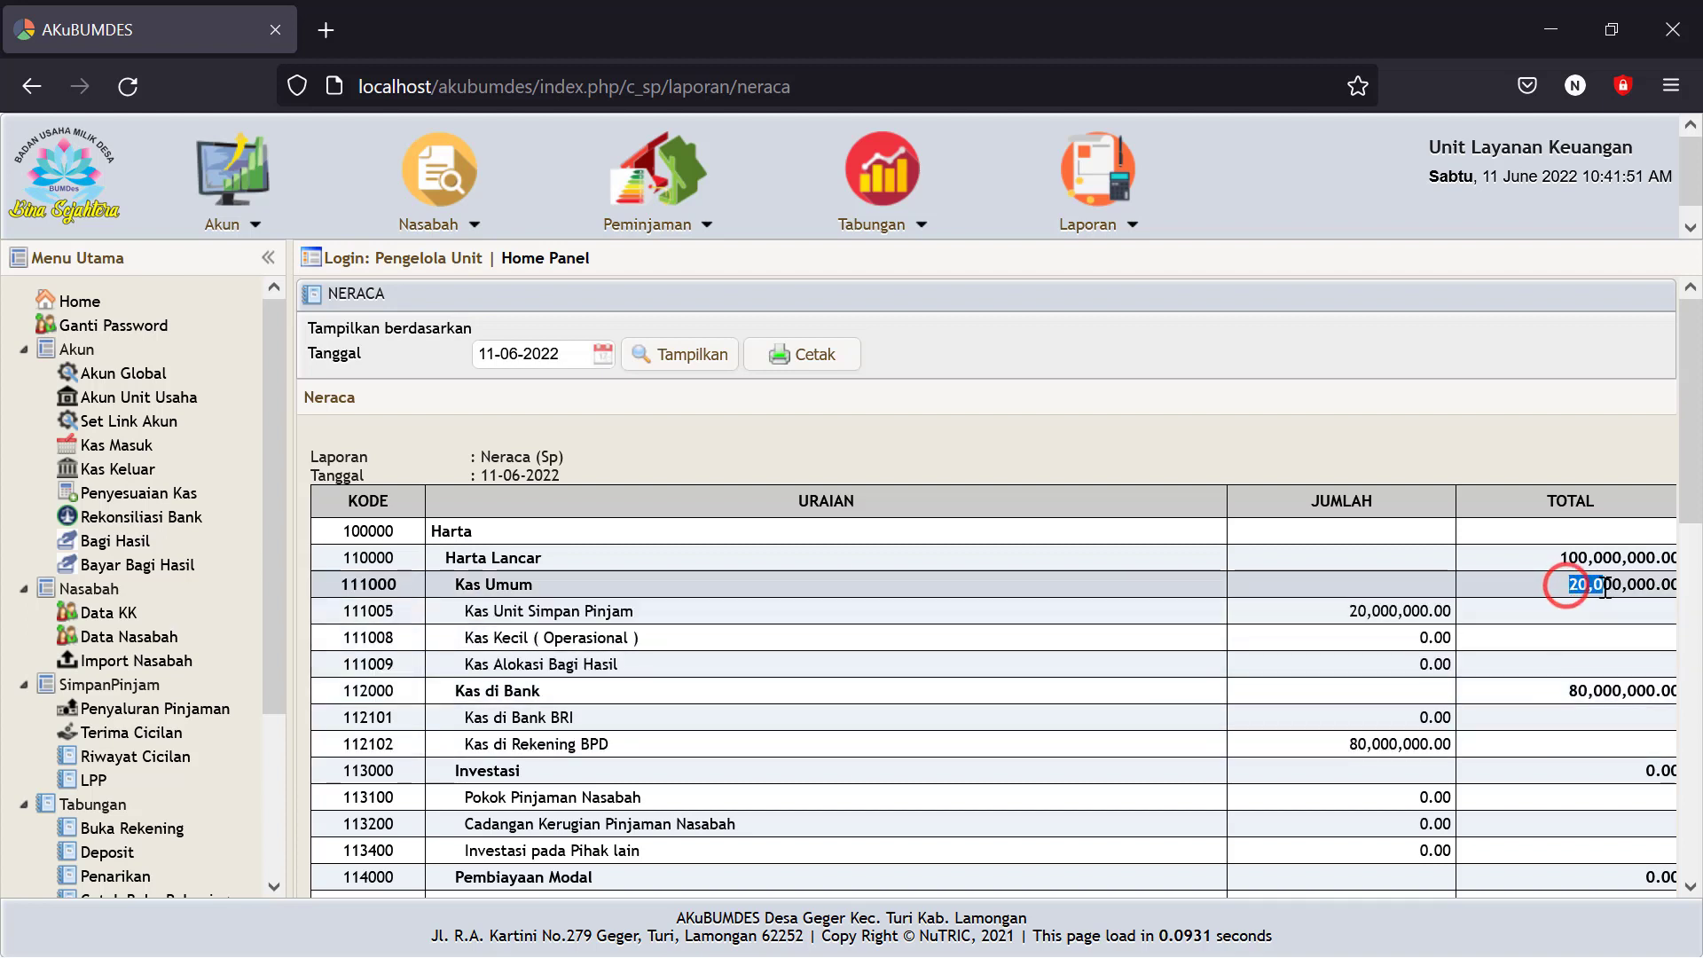
{"action": "double_click", "coordinate": [1355, 613]}
{"action": "scroll", "coordinate": [1338, 644], "scroll_direction": "down", "scroll_amount": 5}
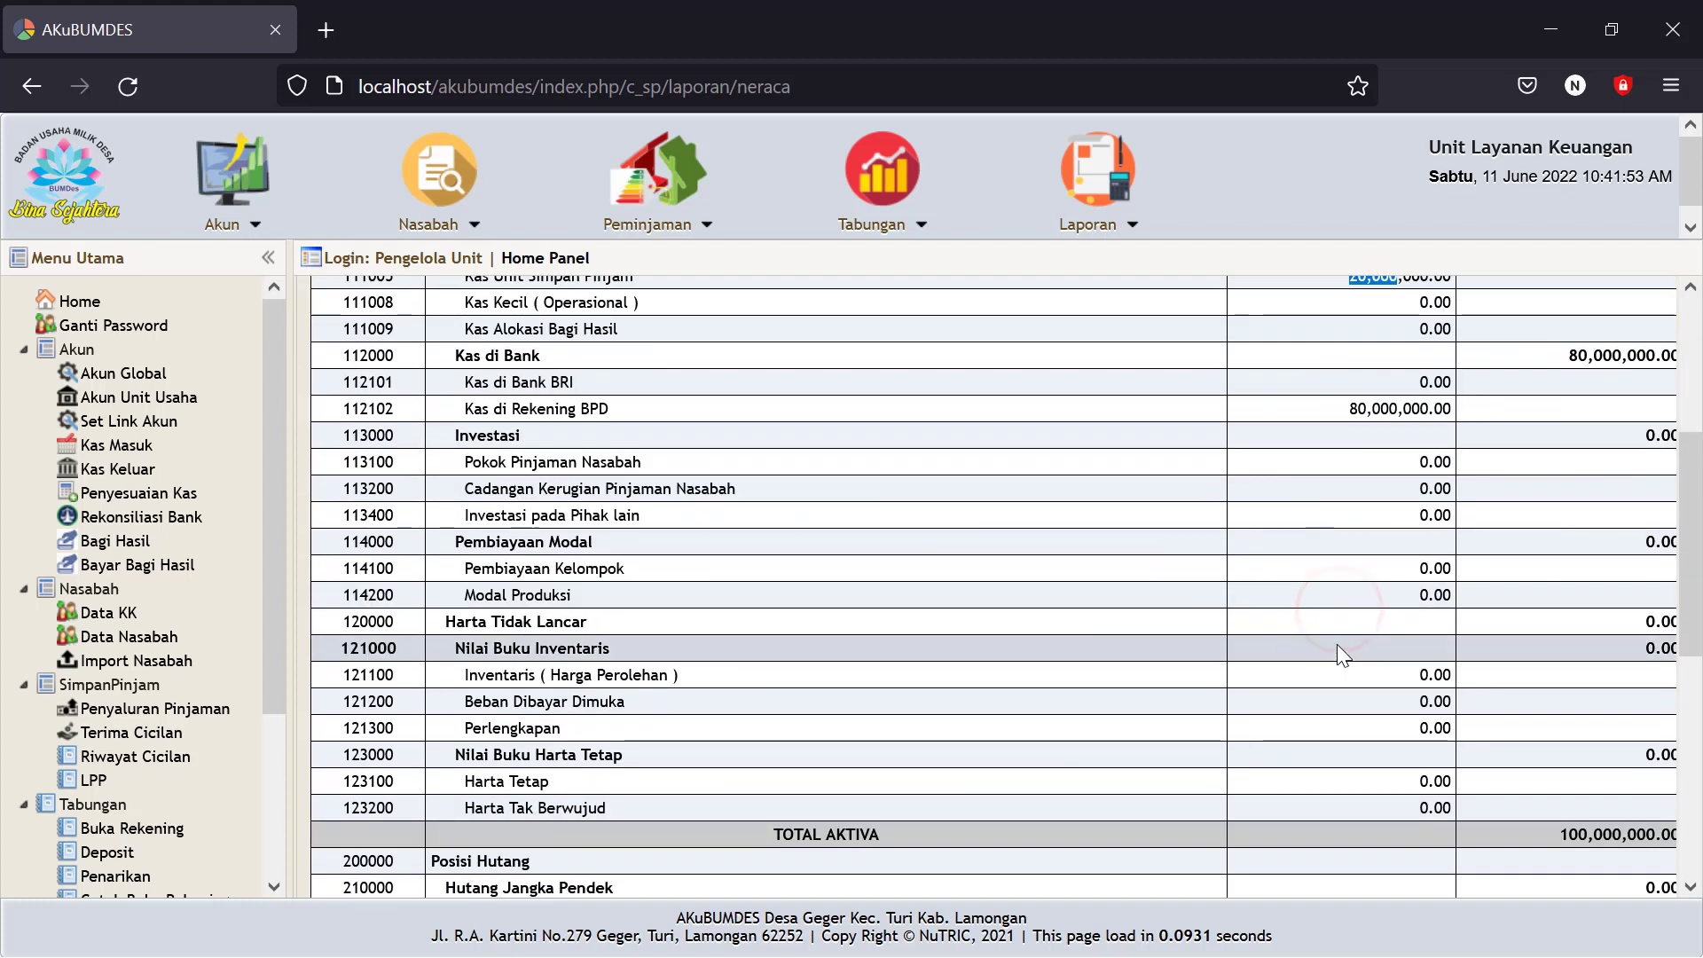
{"action": "scroll", "coordinate": [1565, 656], "scroll_direction": "down", "scroll_amount": 3}
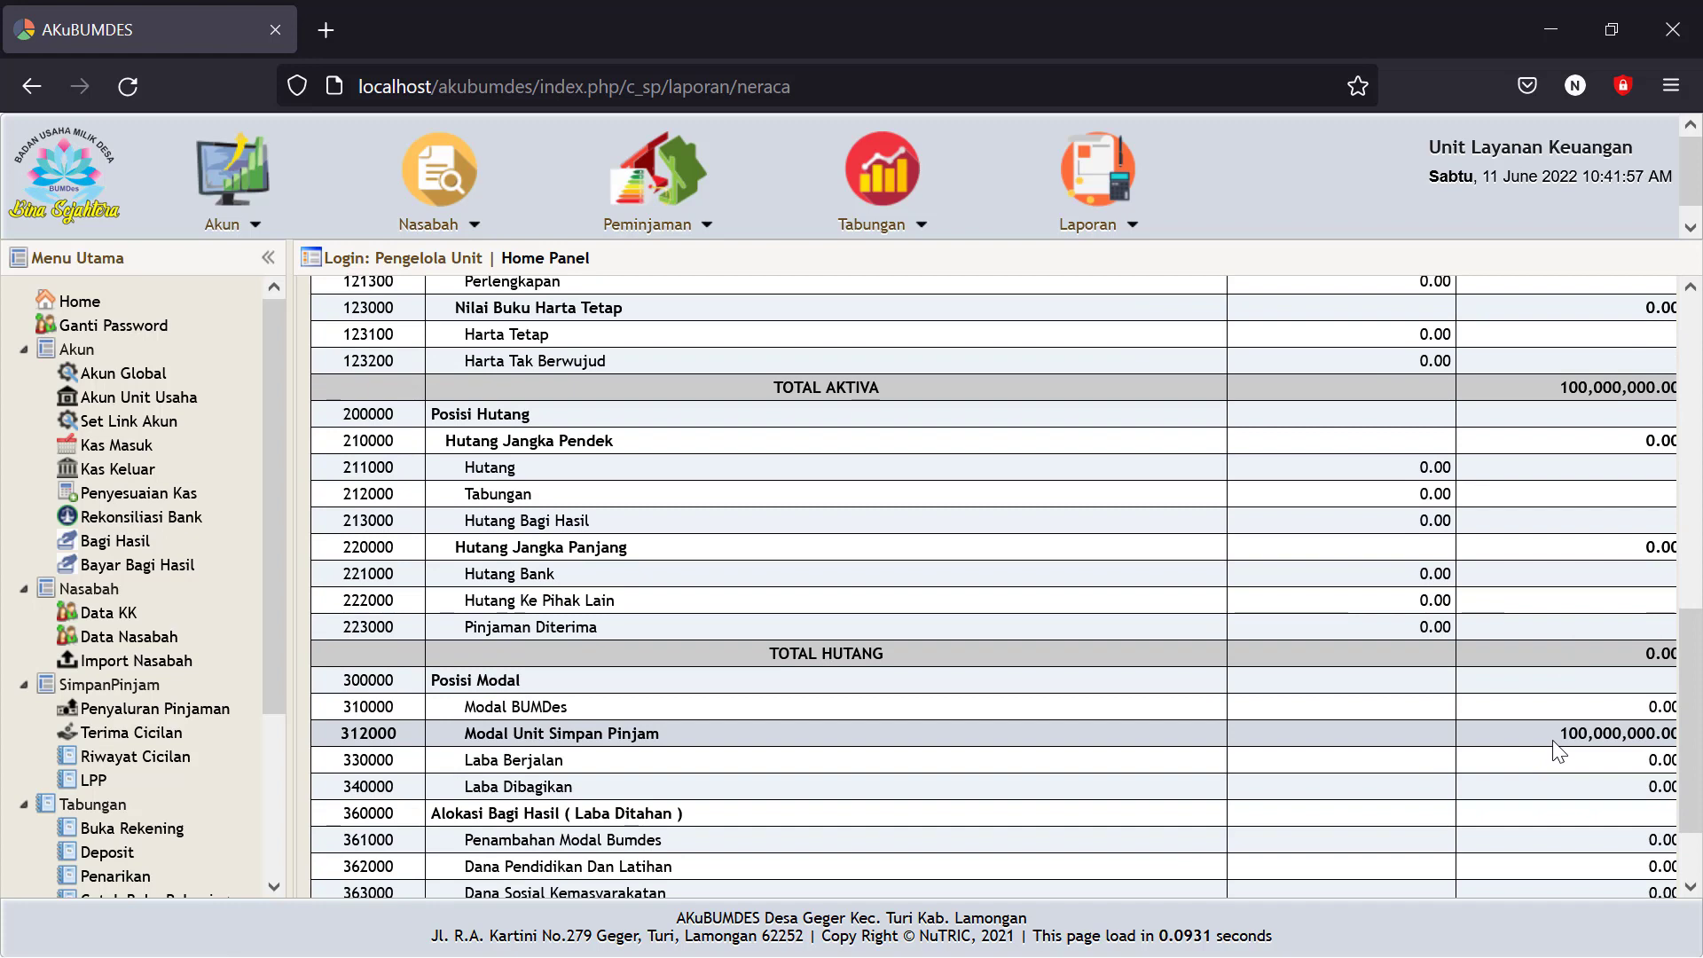
{"action": "double_click", "coordinate": [1556, 731]}
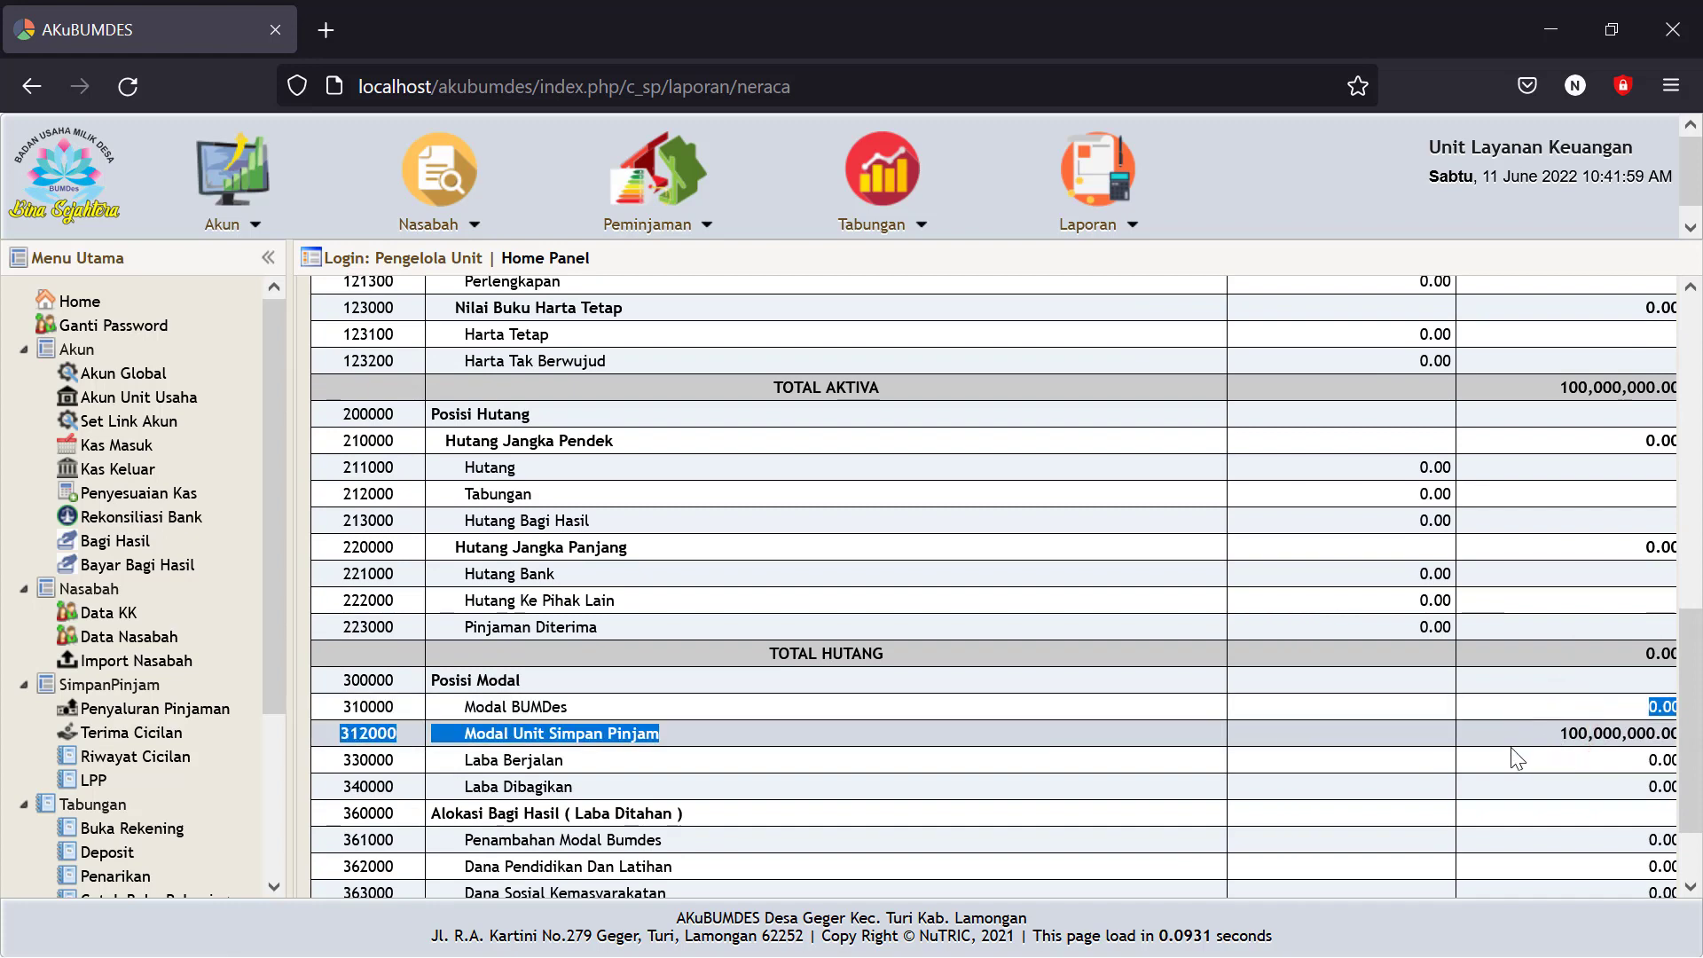
{"action": "left_click", "coordinate": [855, 868]}
{"action": "scroll", "coordinate": [694, 351], "scroll_direction": "up", "scroll_amount": 9}
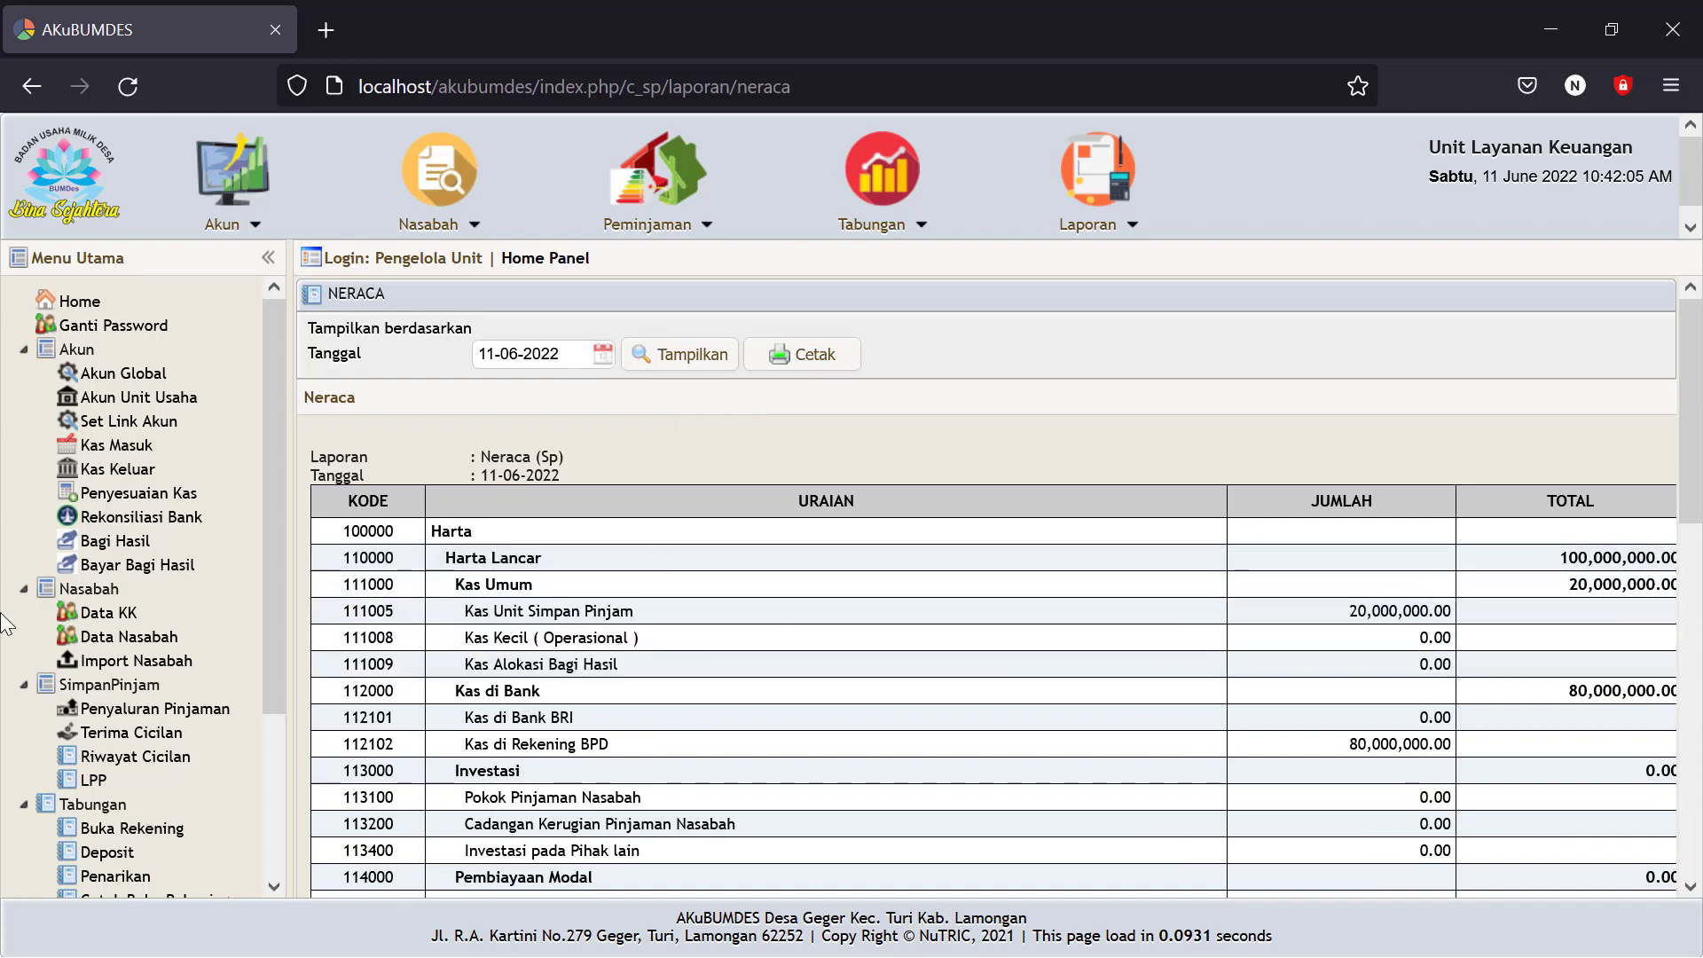
Start a new Data KK record and enter the head of family's number and name.
{"action": "left_click", "coordinate": [102, 614]}
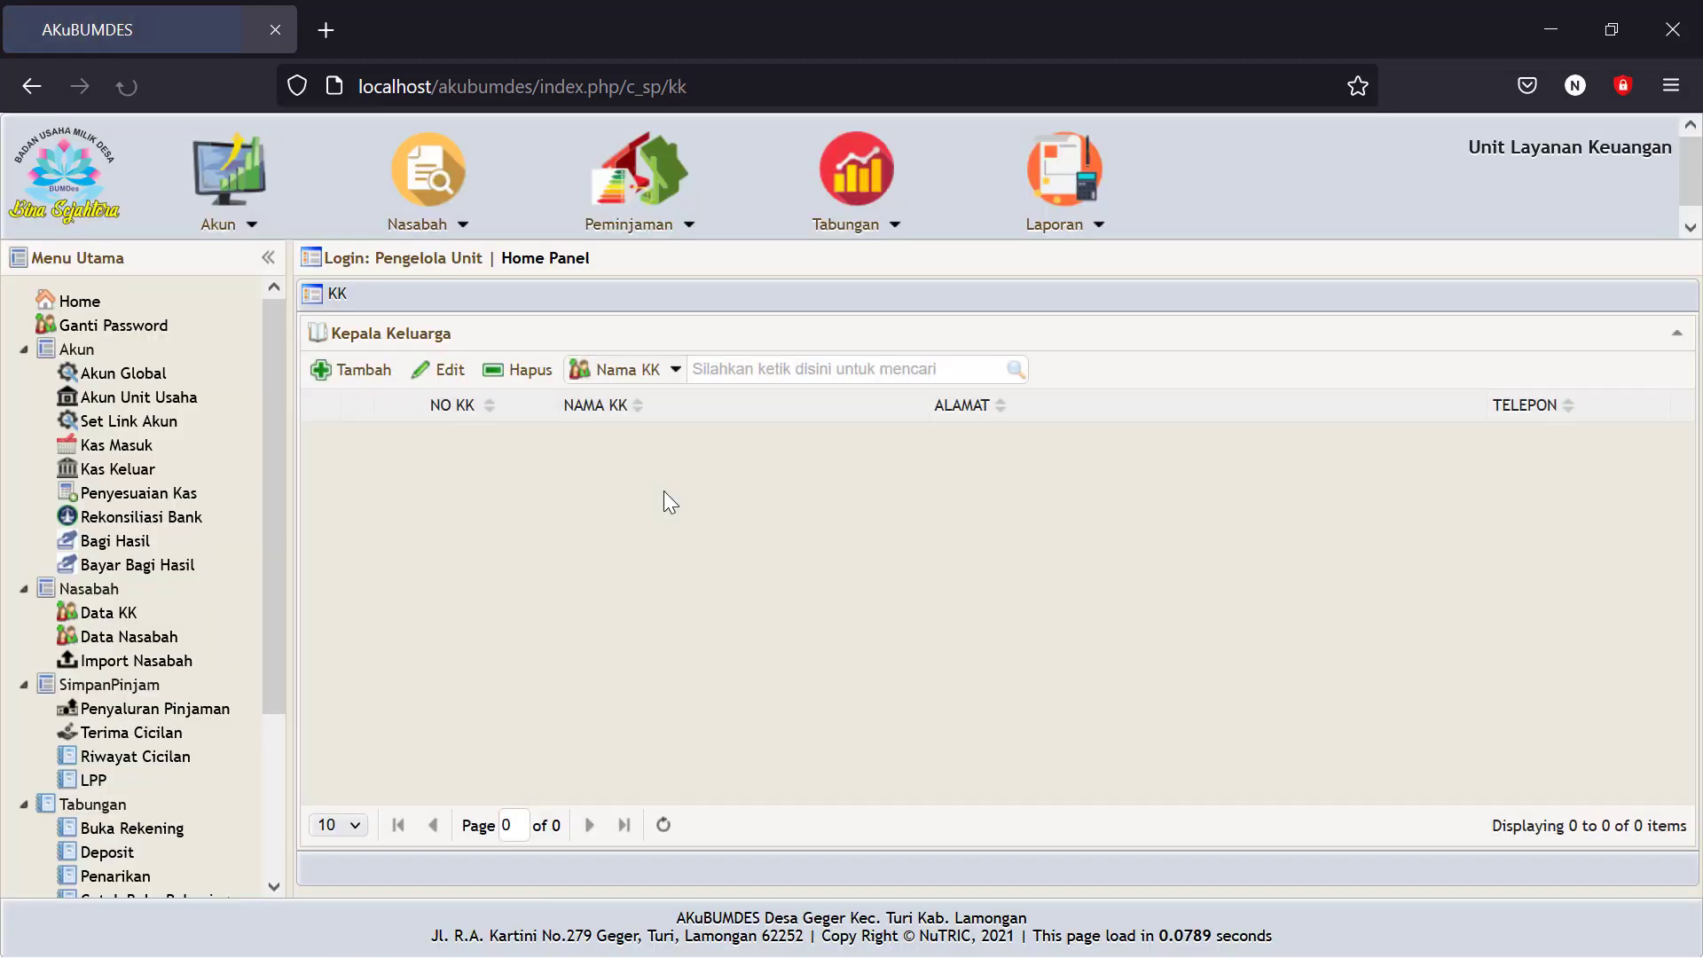
{"action": "left_click", "coordinate": [339, 374]}
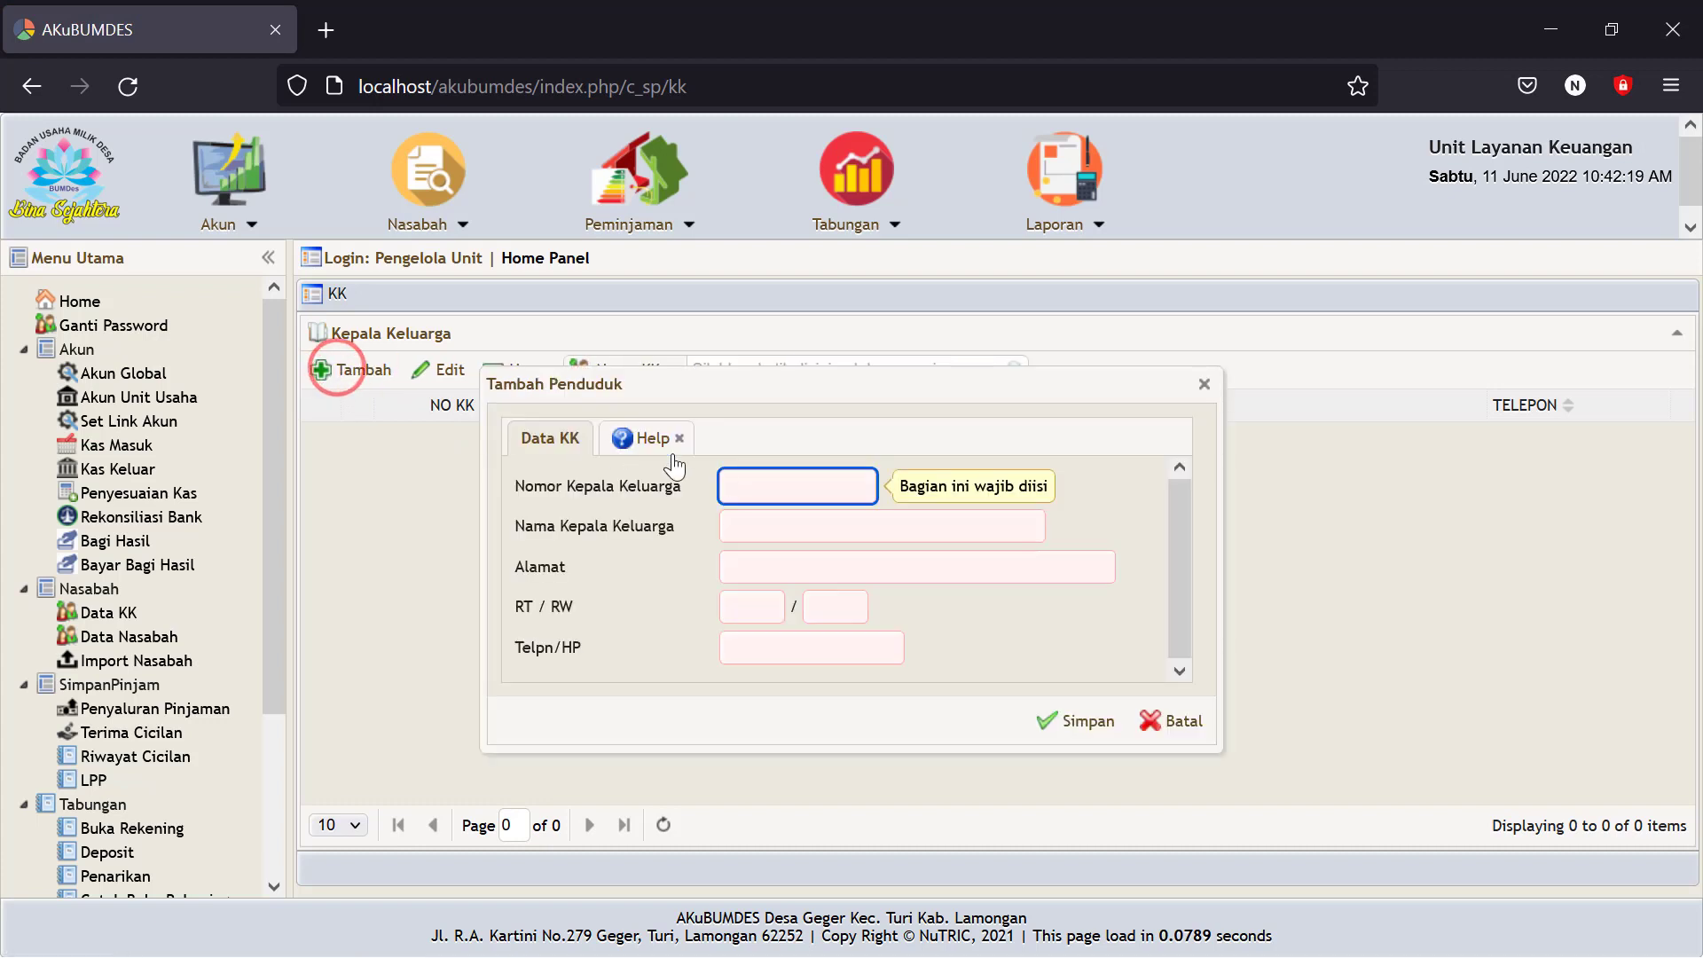
{"action": "left_click", "coordinate": [755, 483]}
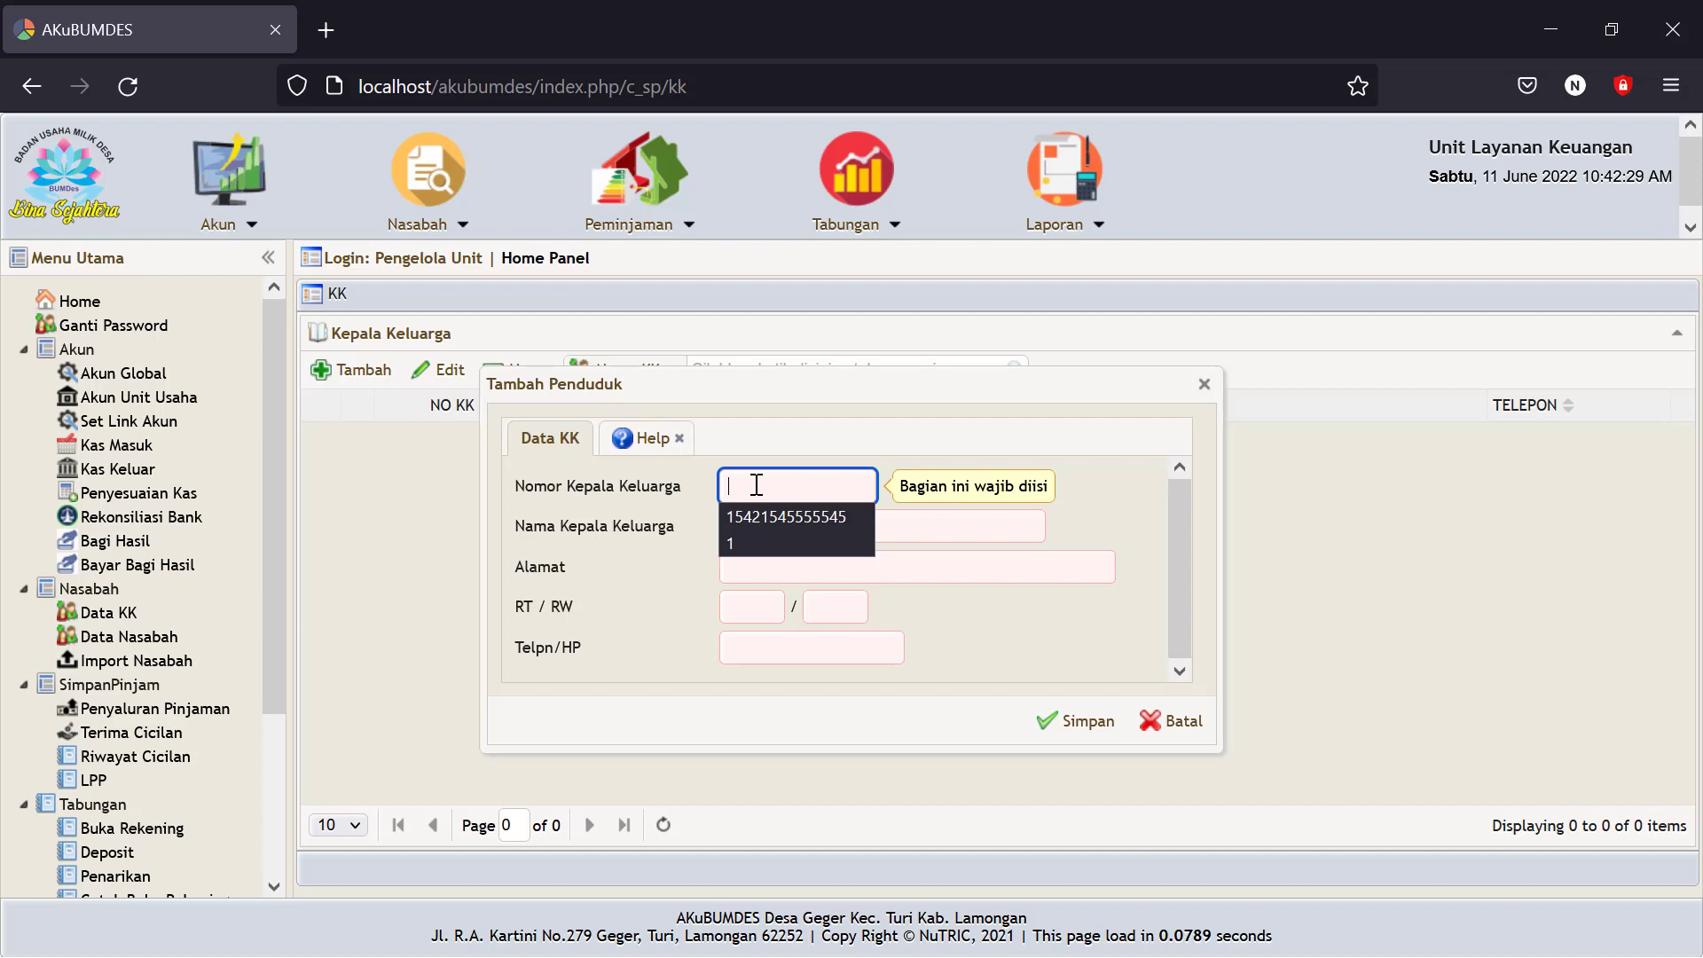
{"action": "left_click", "coordinate": [756, 484]}
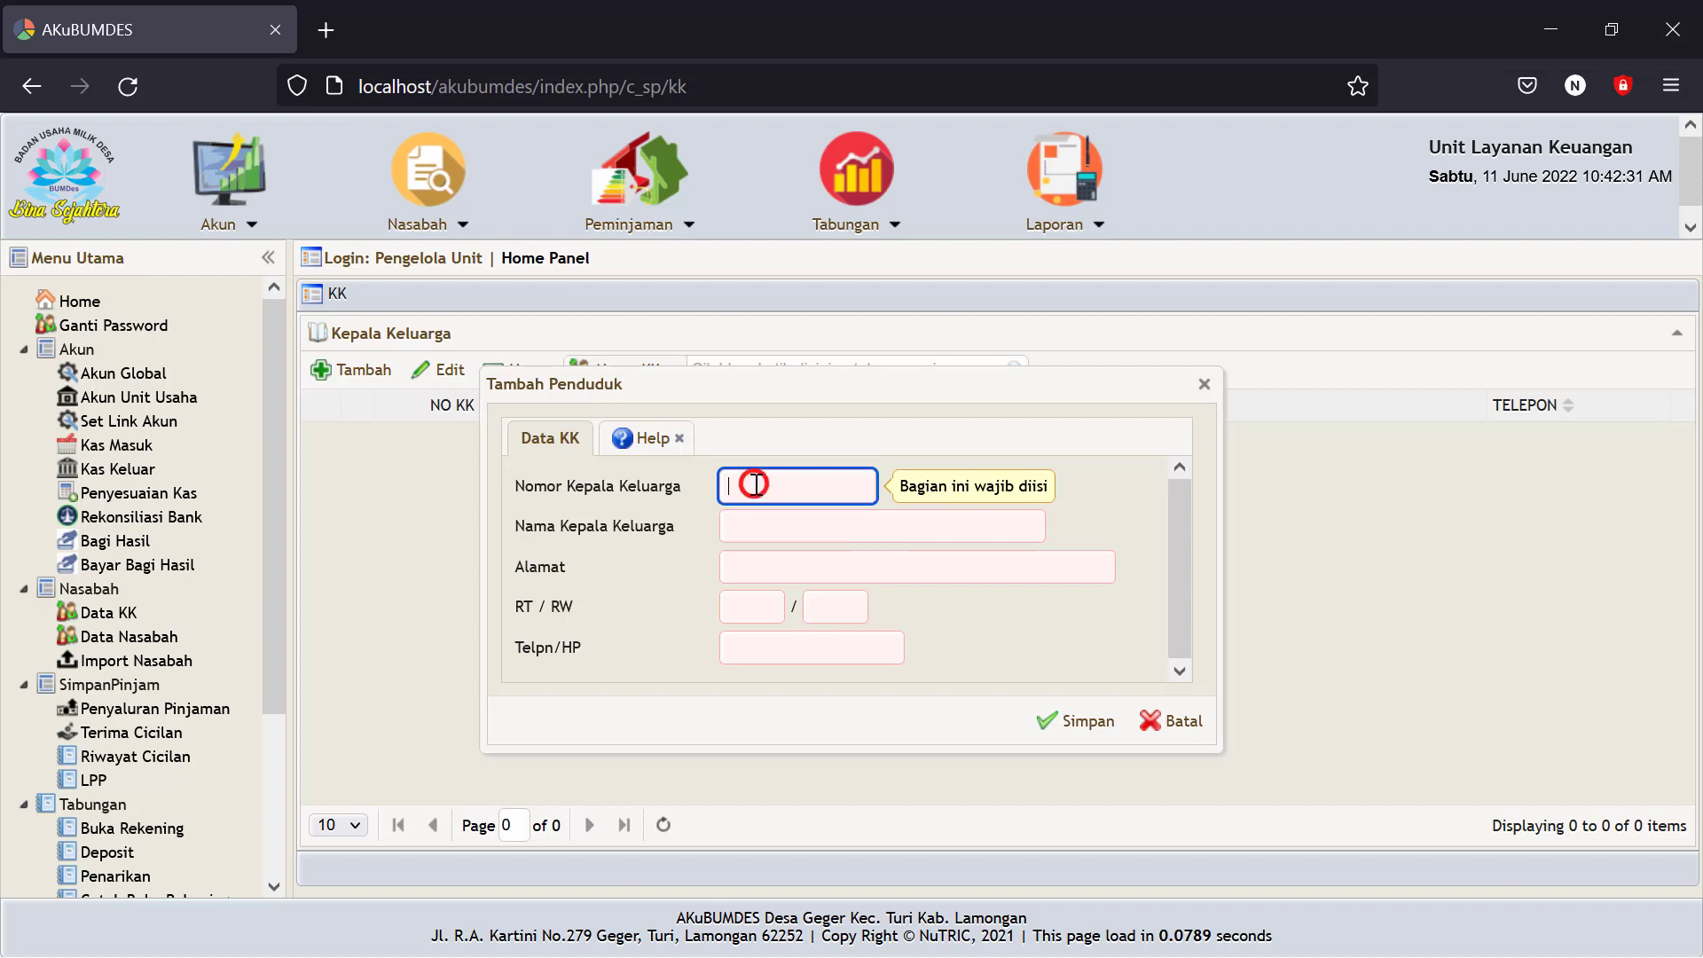
{"action": "left_click", "coordinate": [756, 484]}
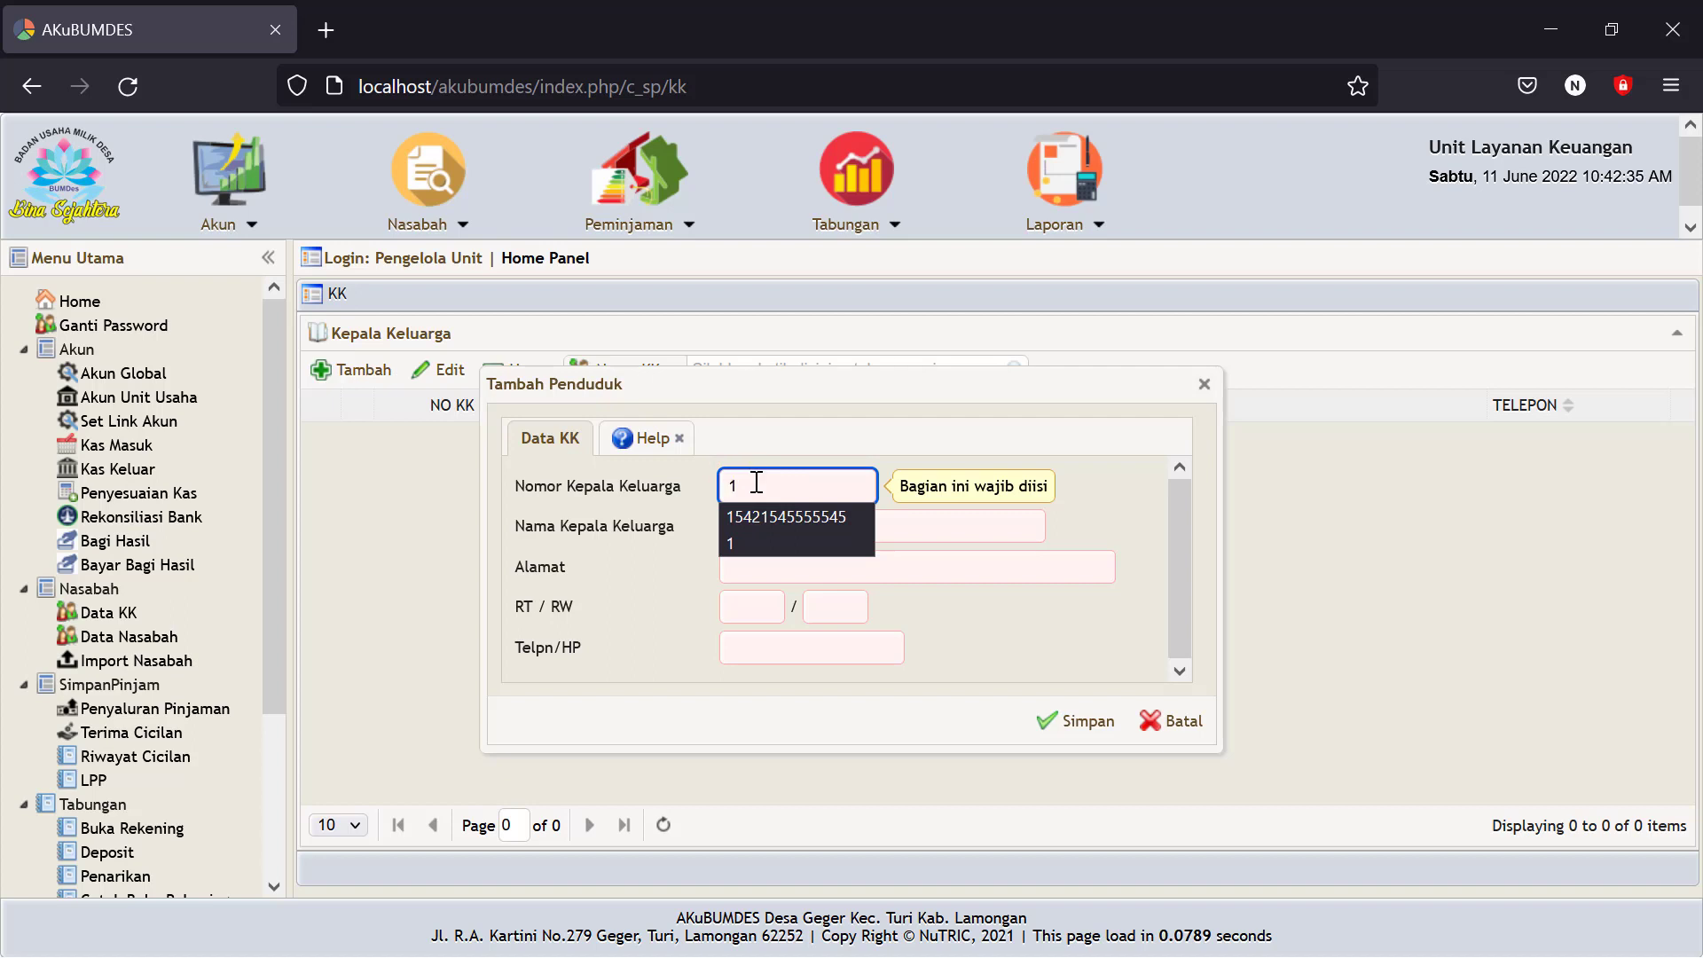
{"action": "type", "text": "1"}
{"action": "left_click", "coordinate": [669, 584]}
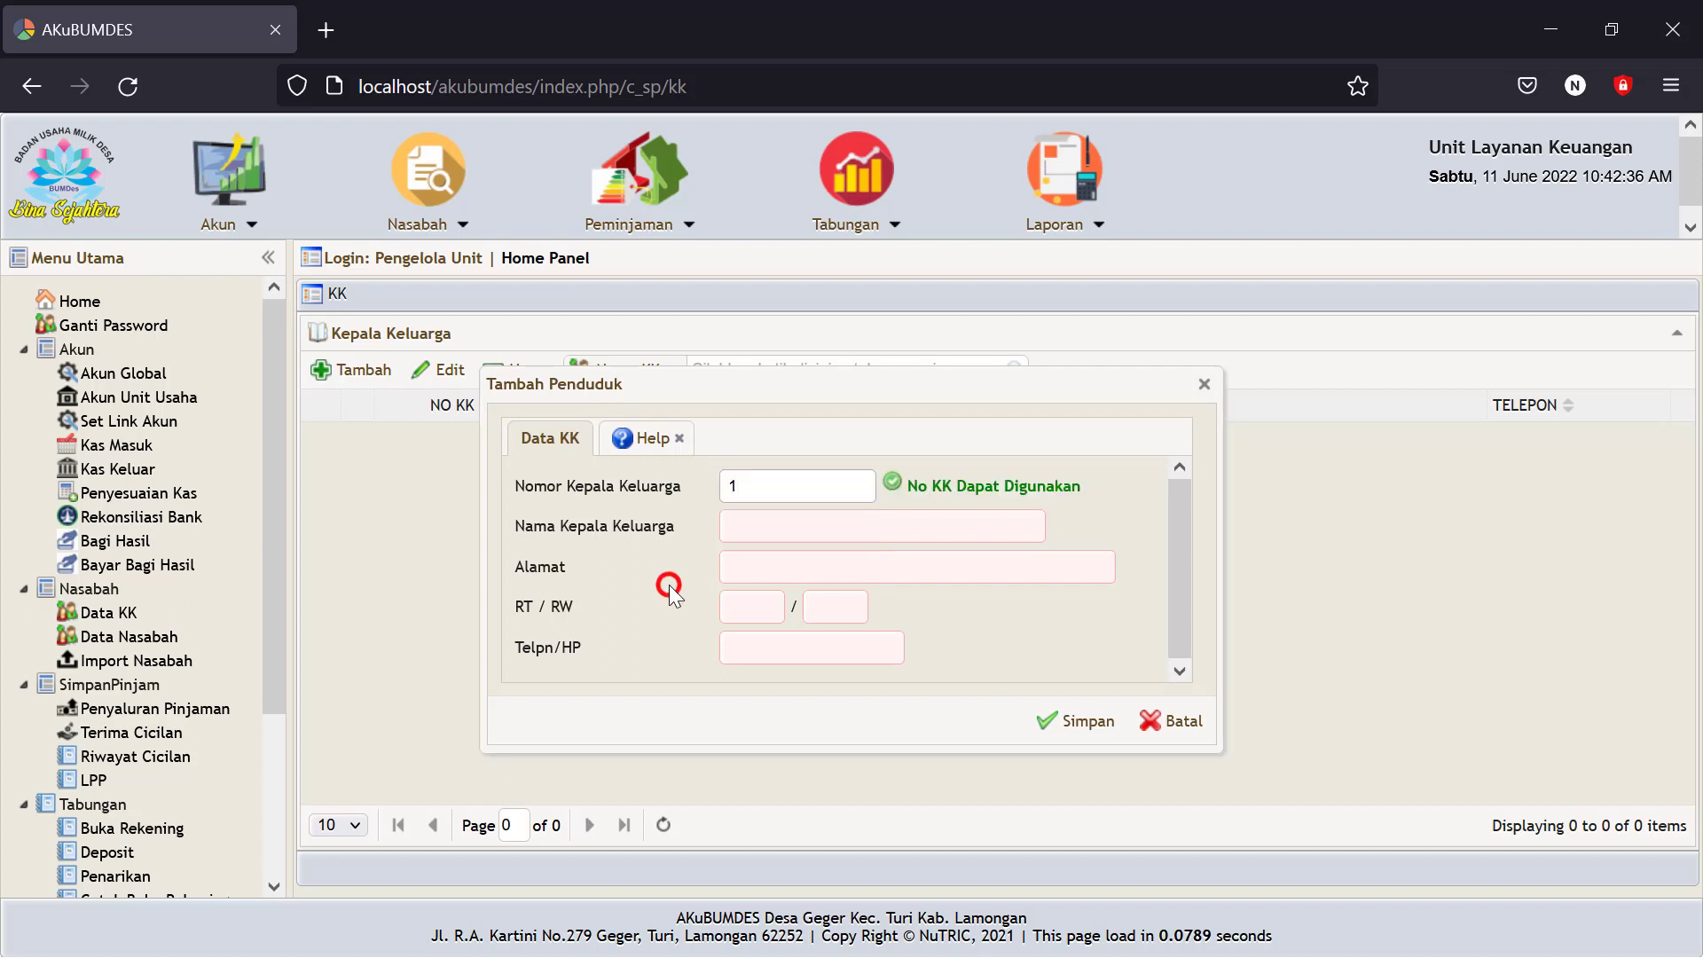
{"action": "left_click", "coordinate": [758, 532]}
{"action": "type", "text": "Siapa"}
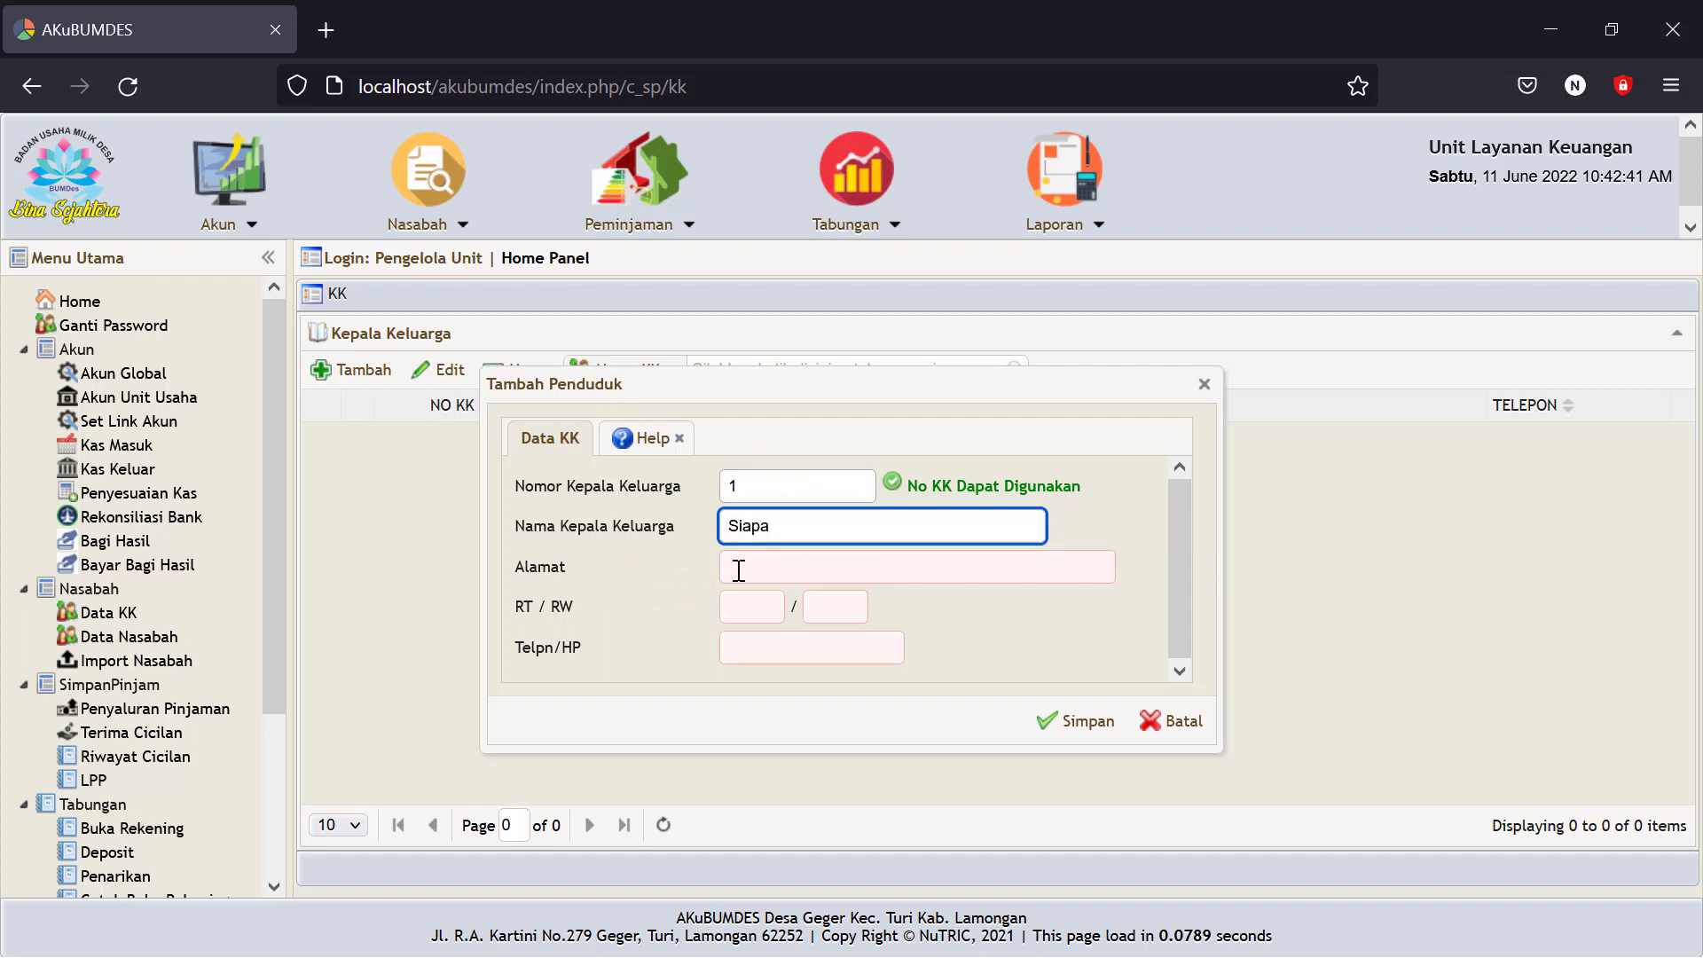
Fill in the head of family's address and its RT and RW numbers.
{"action": "left_click", "coordinate": [761, 566]}
{"action": "type", "text": "J"}
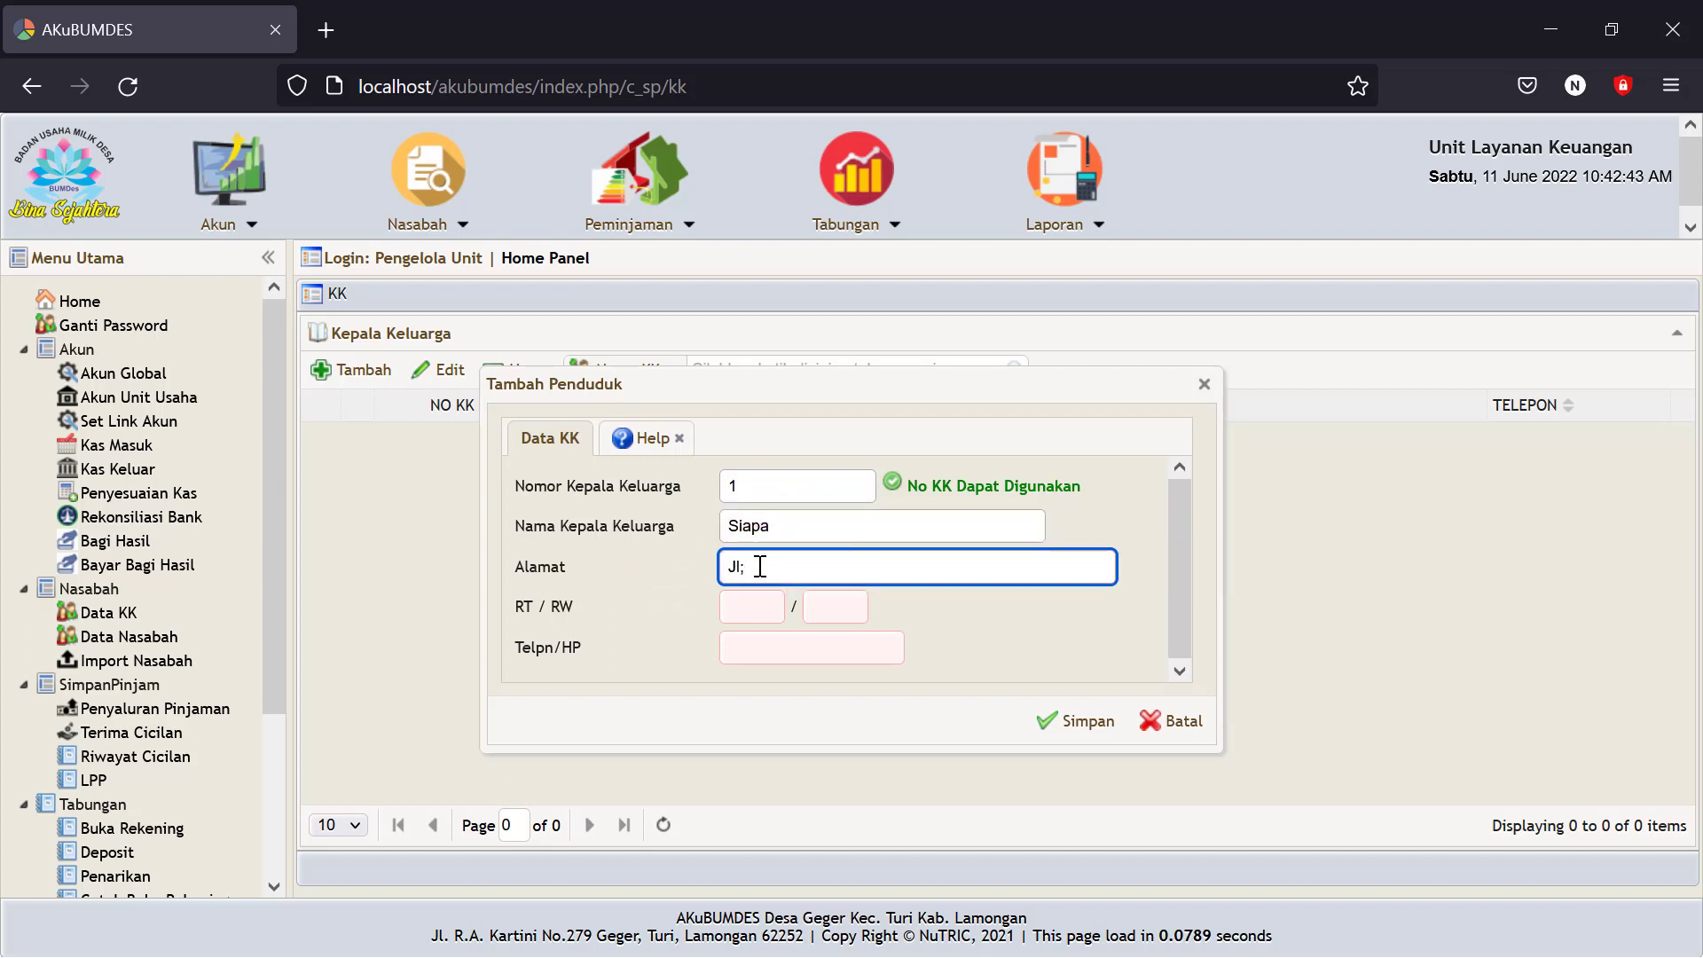
{"action": "type", "text": "l"}
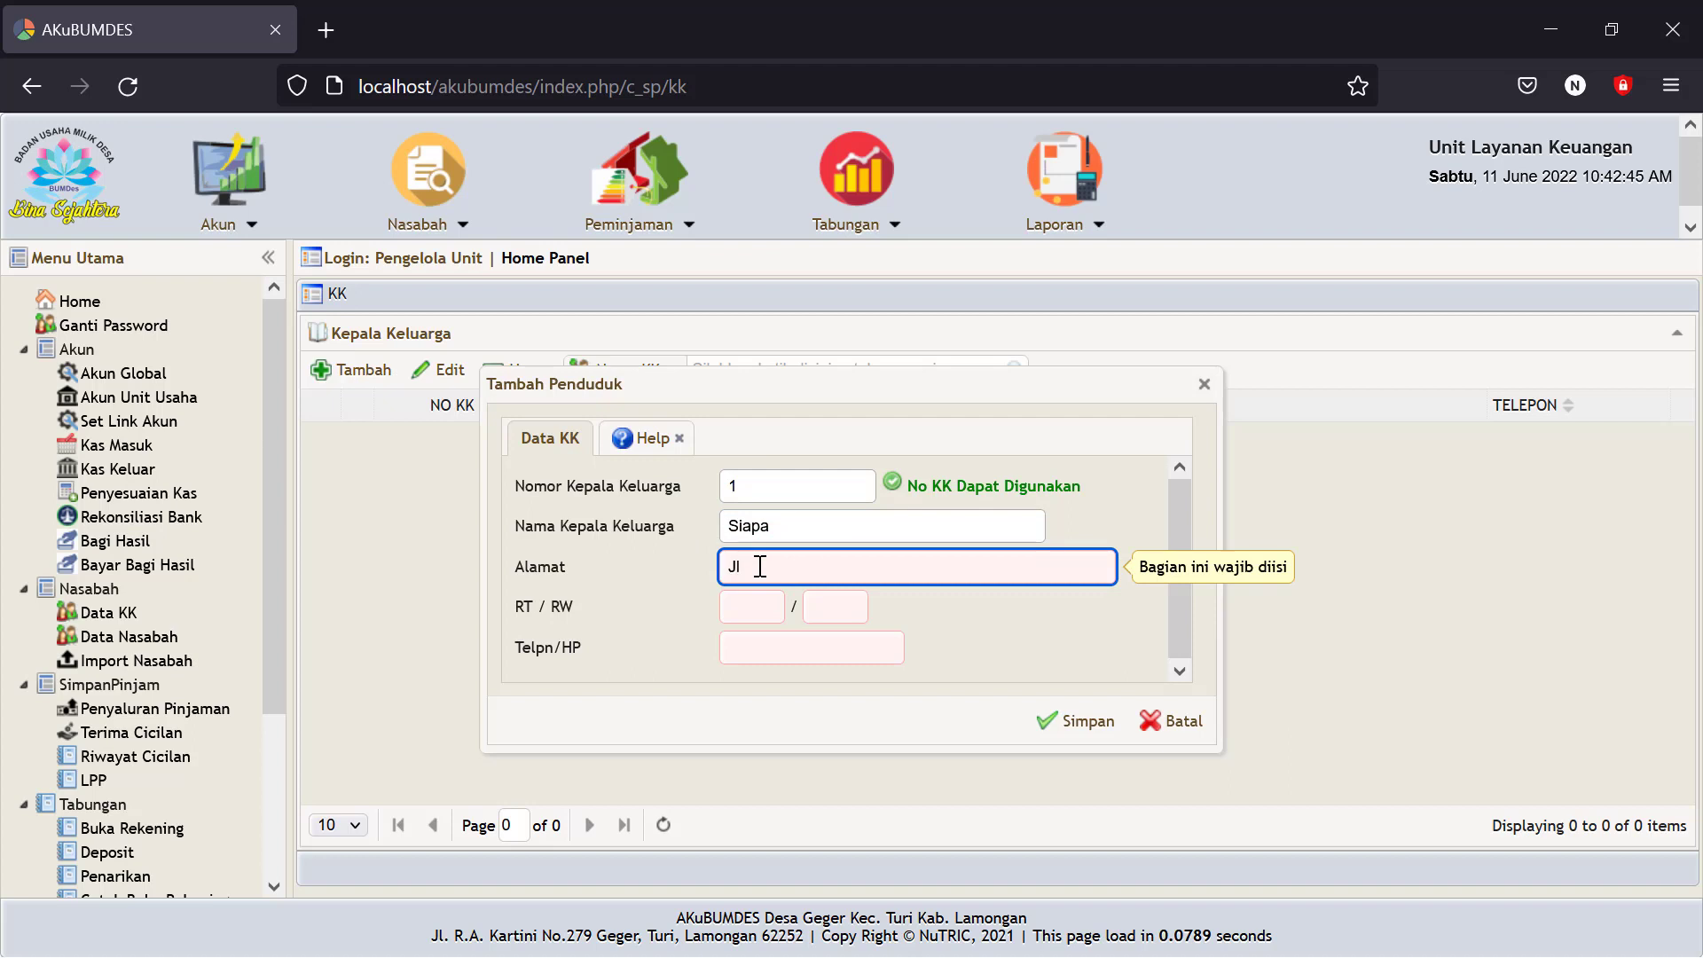
{"action": "type", "text": ". Mana"}
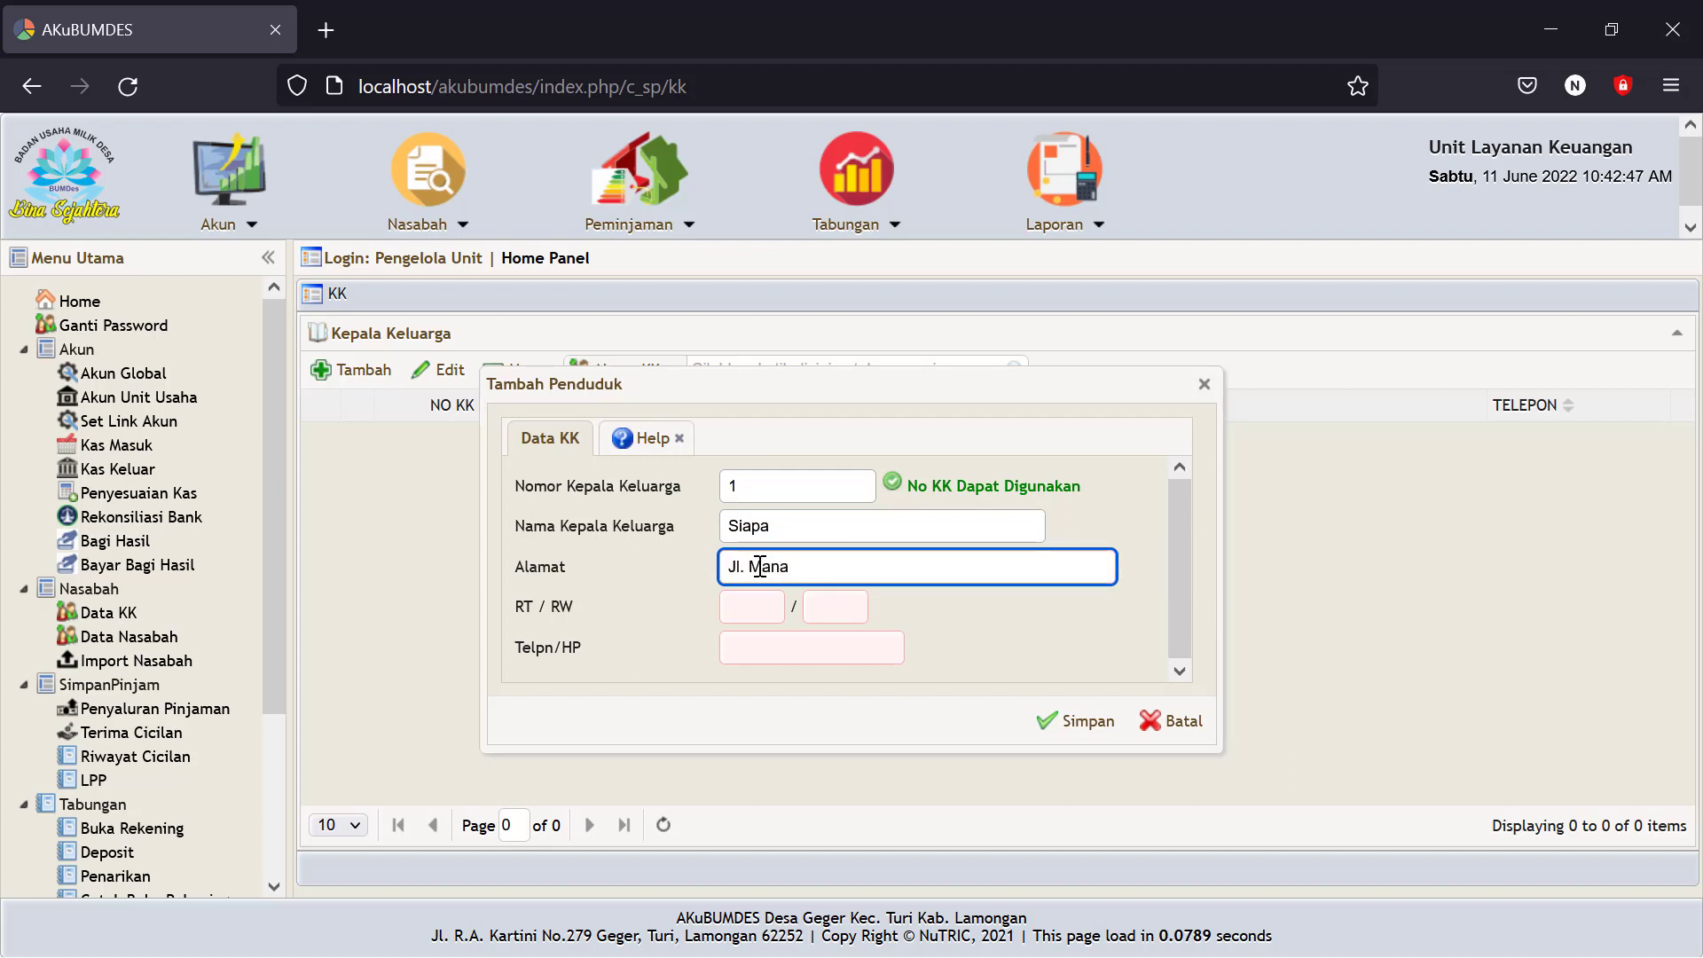
{"action": "left_click", "coordinate": [749, 607]}
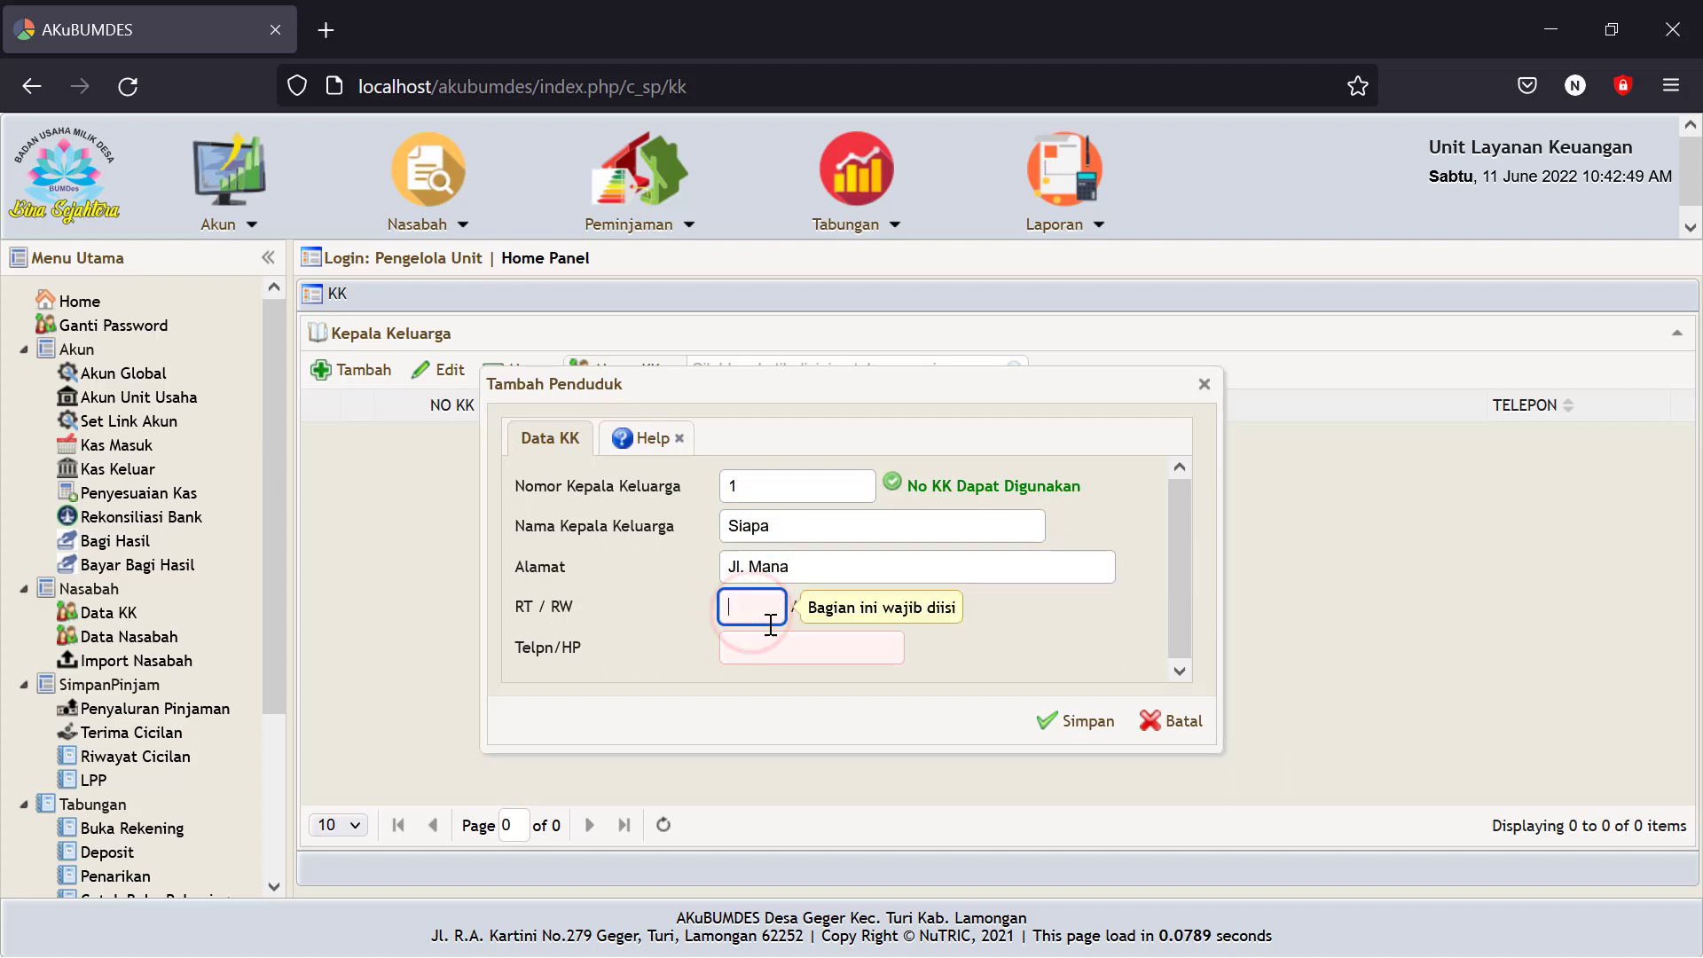
{"action": "type", "text": "001"}
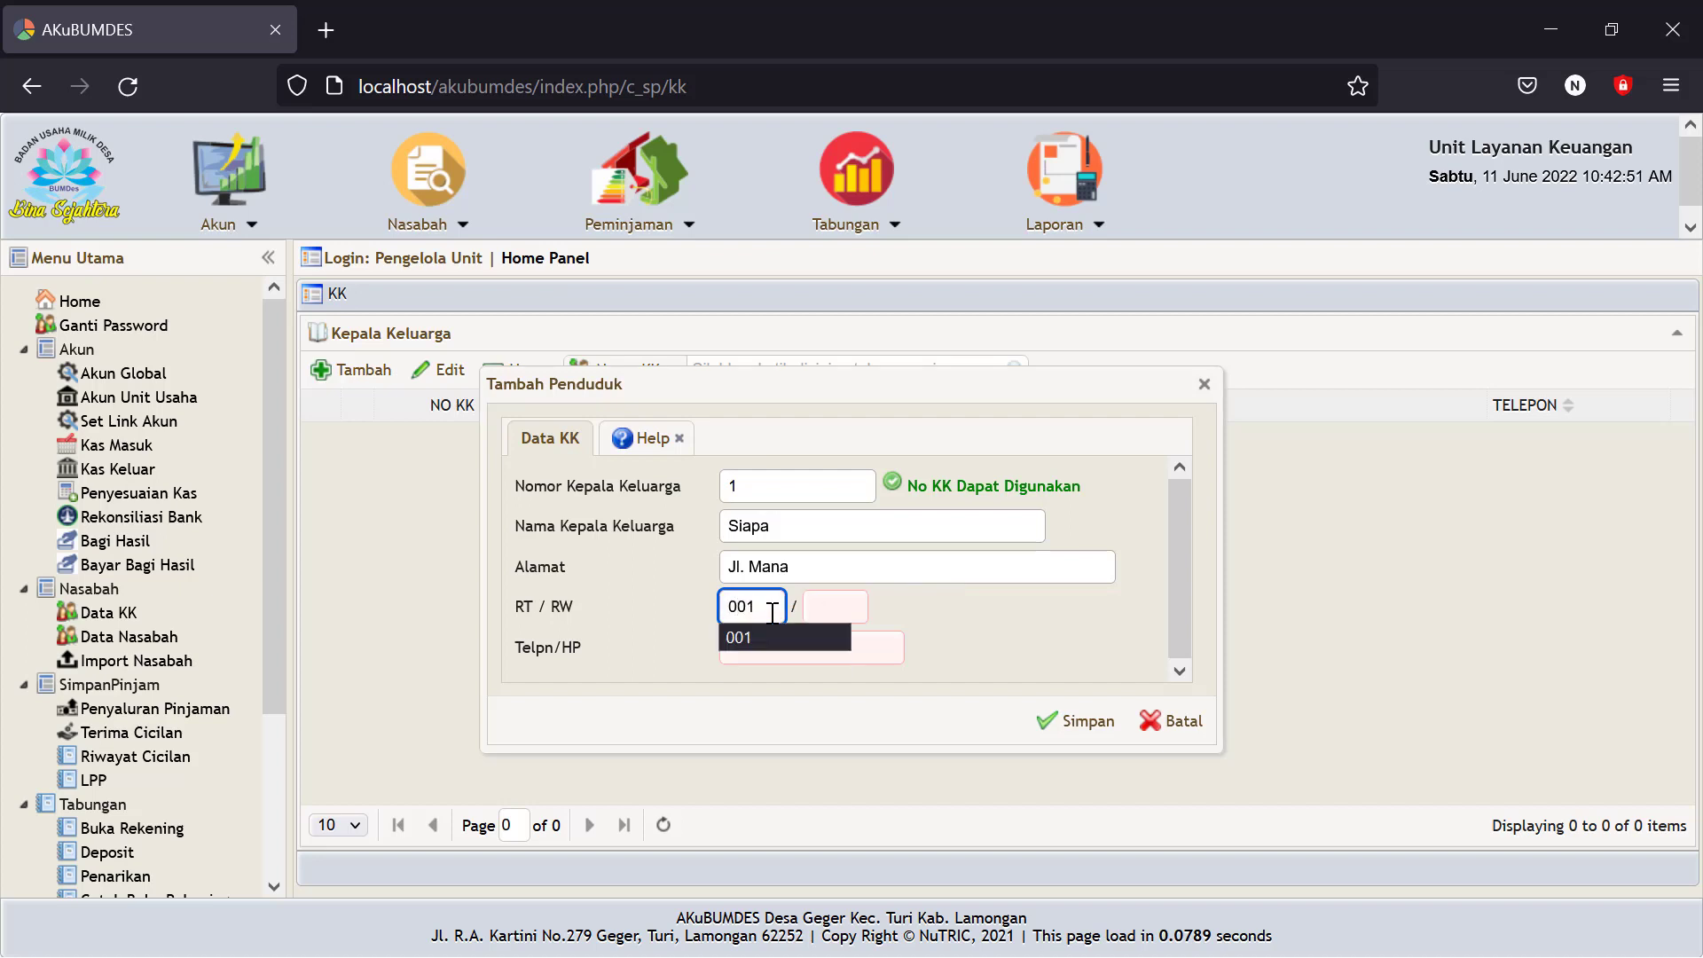
{"action": "left_click", "coordinate": [834, 609]}
{"action": "type", "text": "001"}
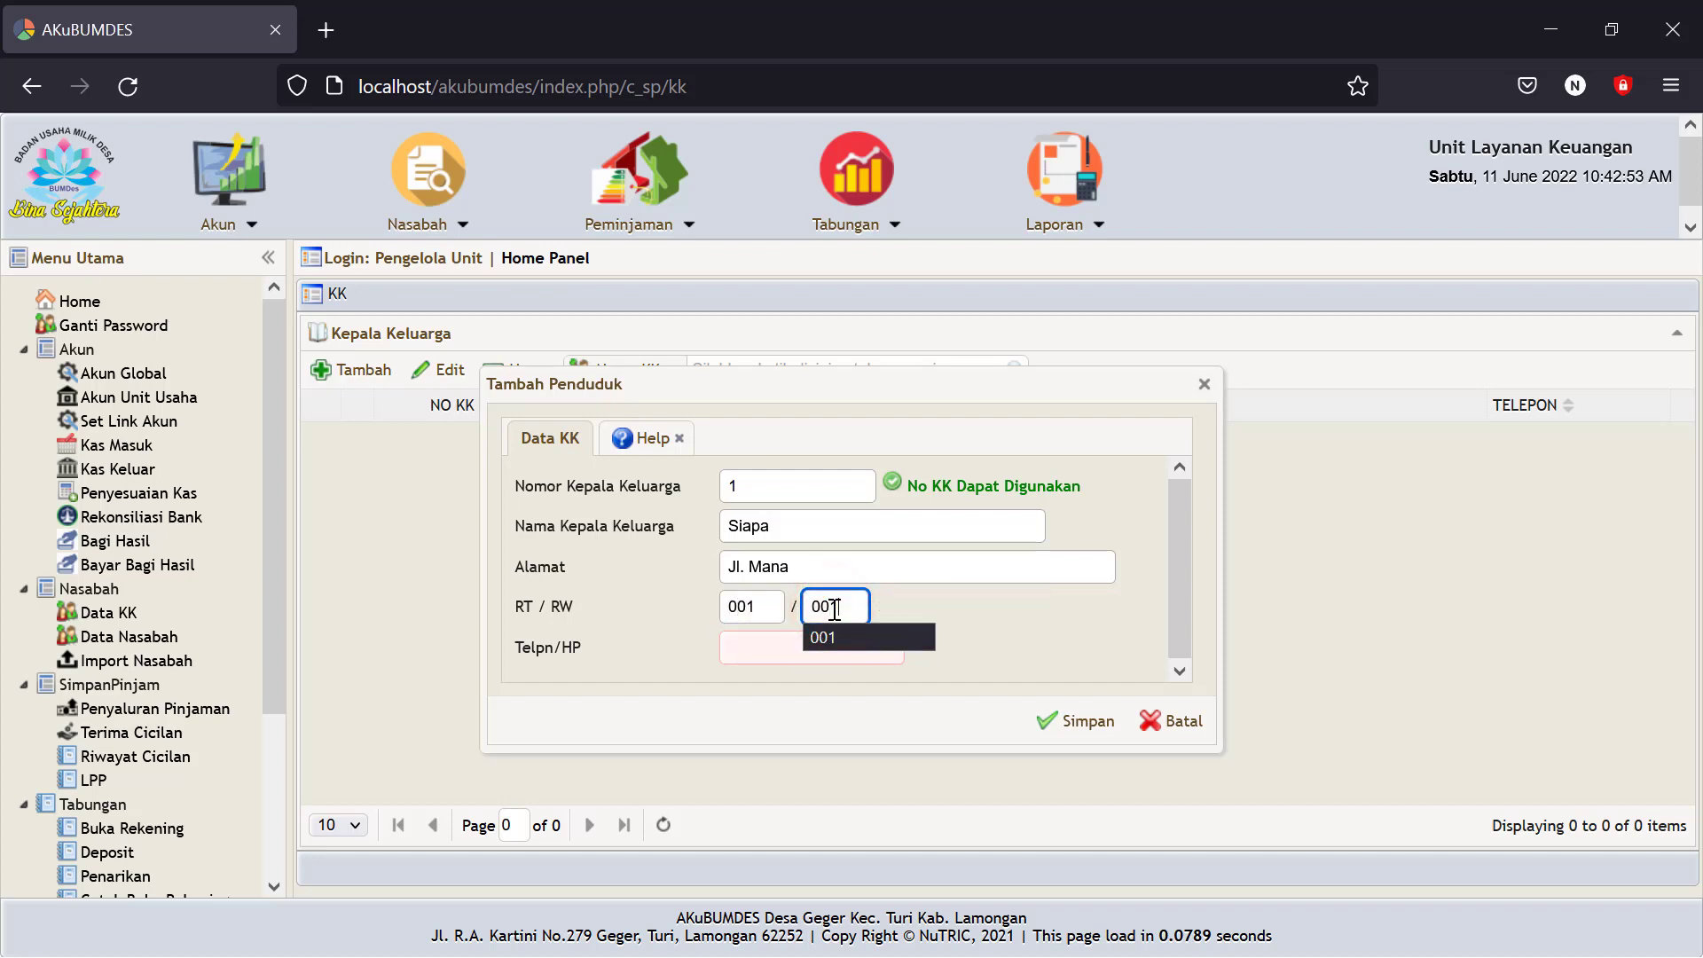
Enter the head of family's phone number and save the Data KK record.
{"action": "left_click", "coordinate": [754, 647]}
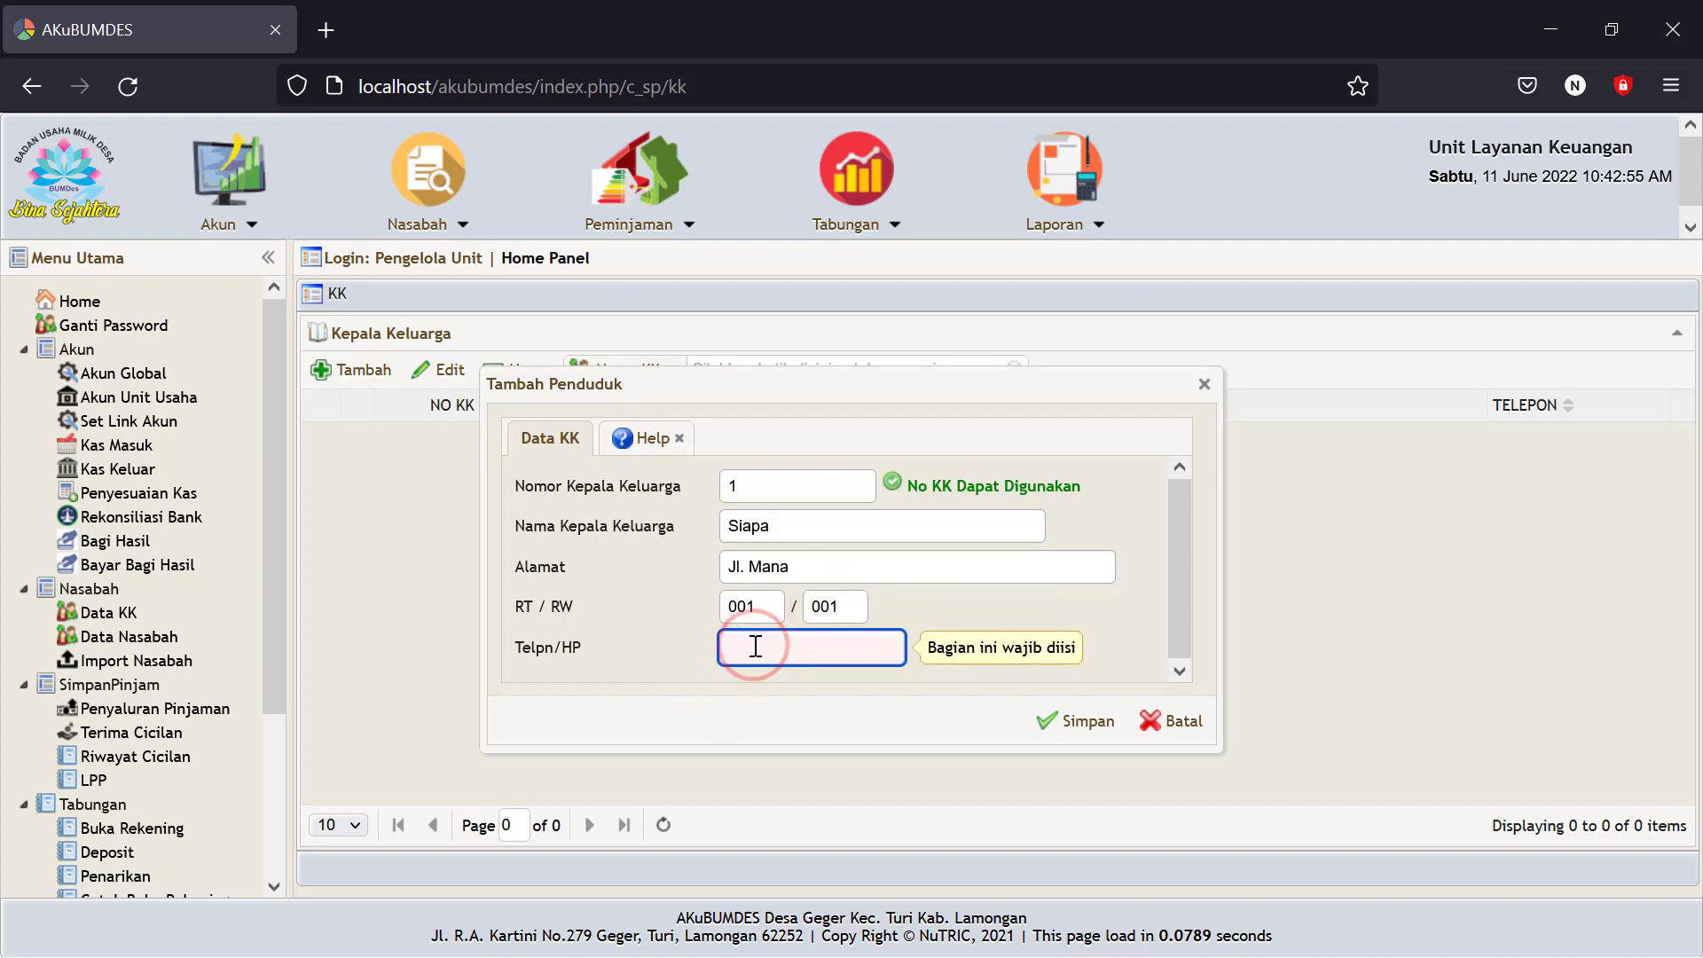
{"action": "type", "text": "00000000"}
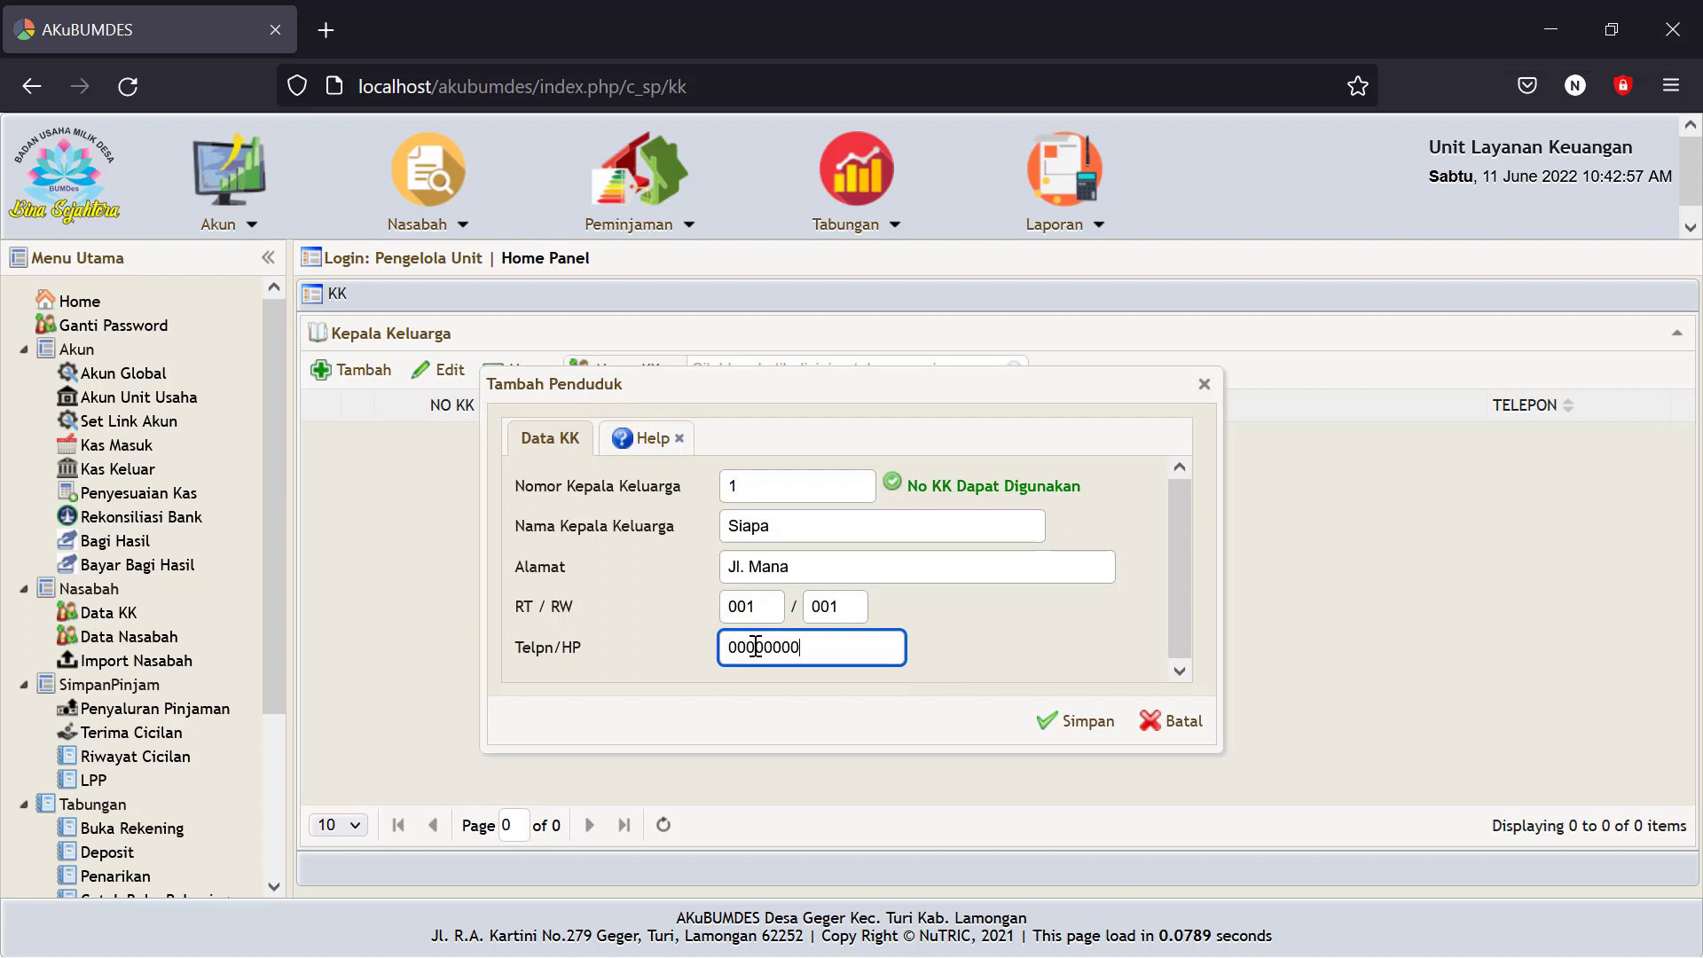
{"action": "left_click", "coordinate": [958, 661]}
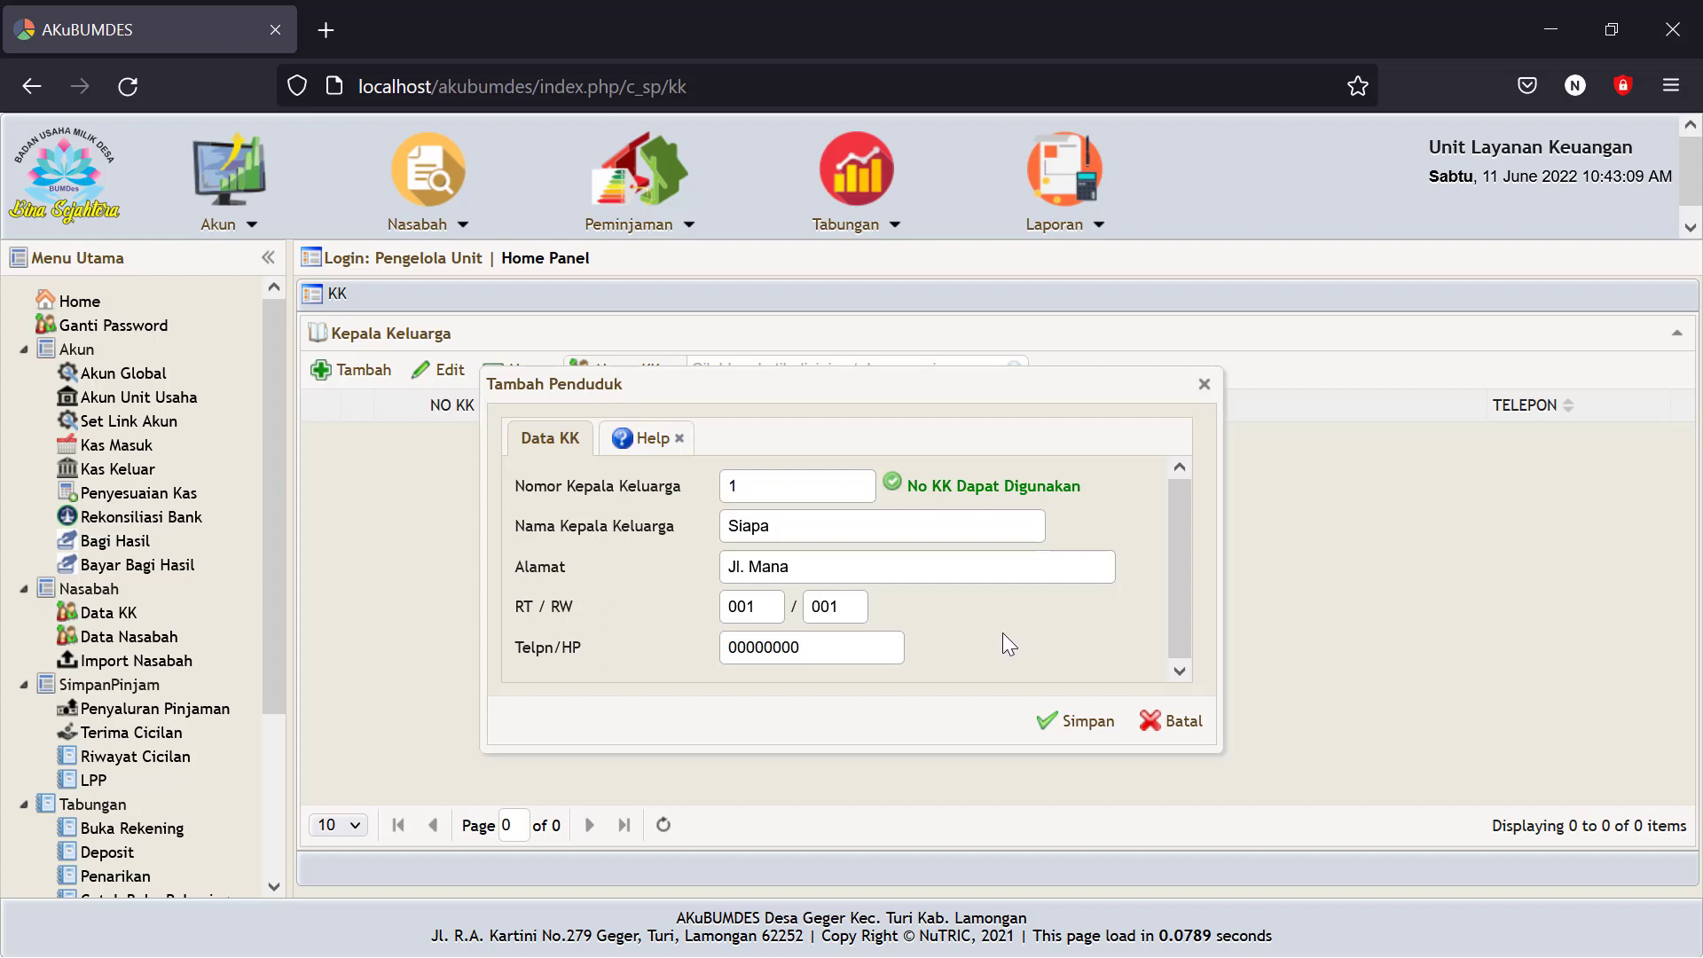
{"action": "left_click", "coordinate": [1065, 718]}
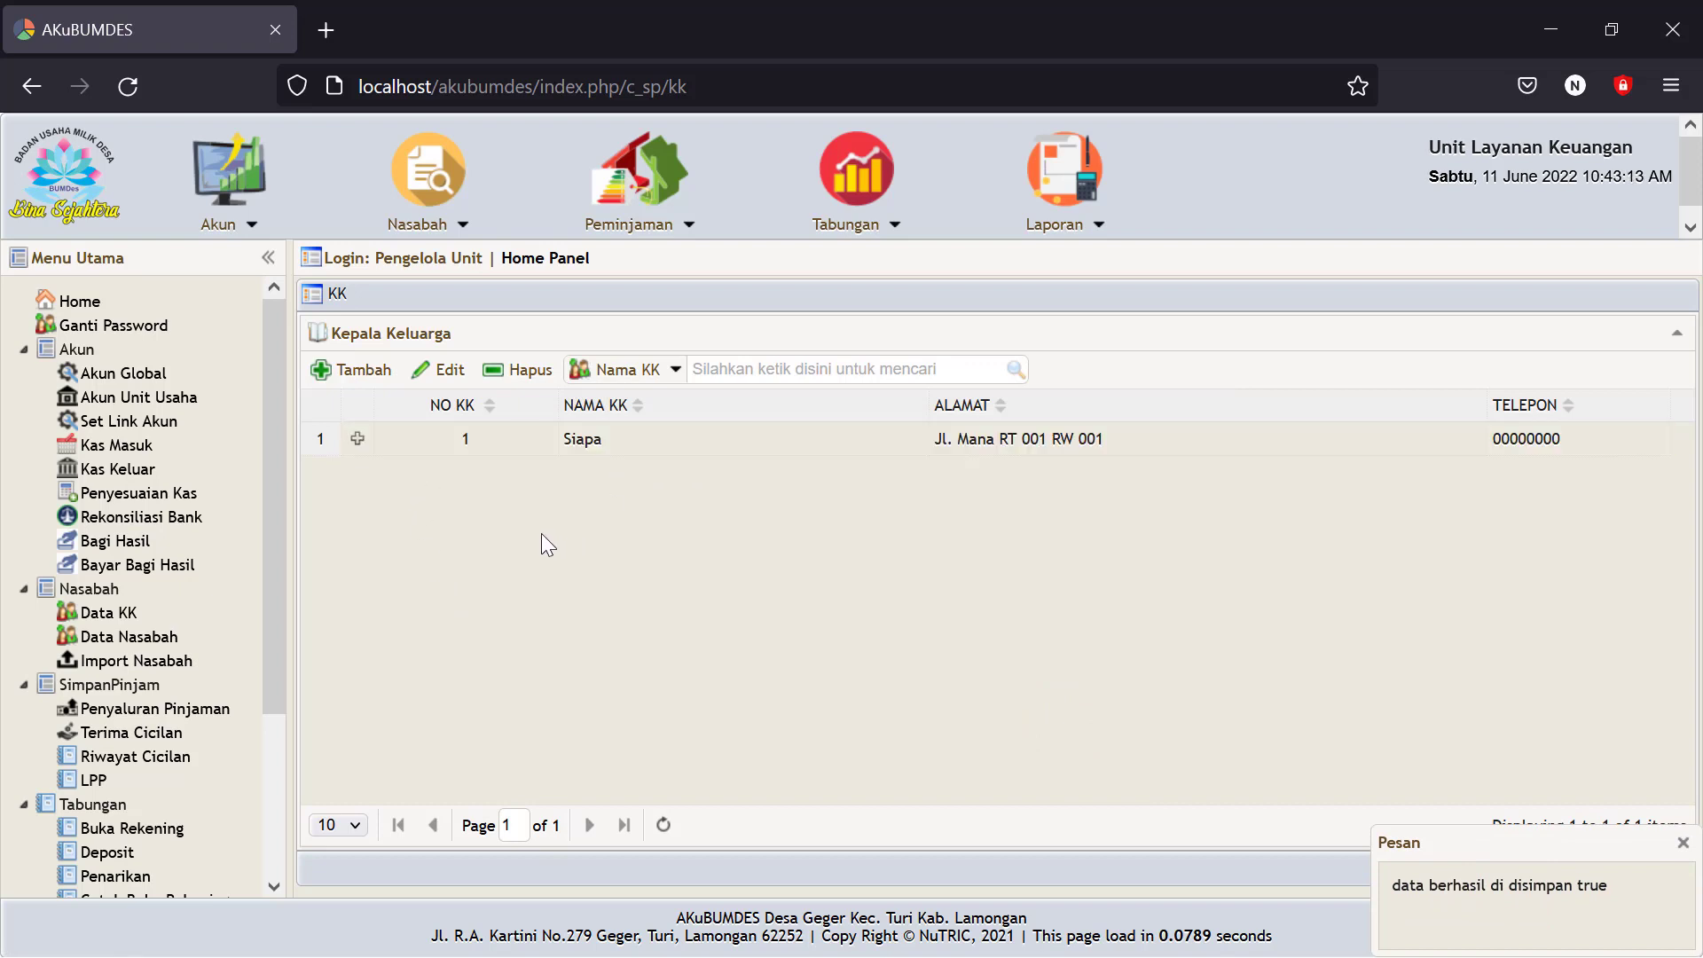
Start a new Data Nasabah record, entering the saved head-of-family number and the customer's NIK.
{"action": "left_click", "coordinate": [118, 644]}
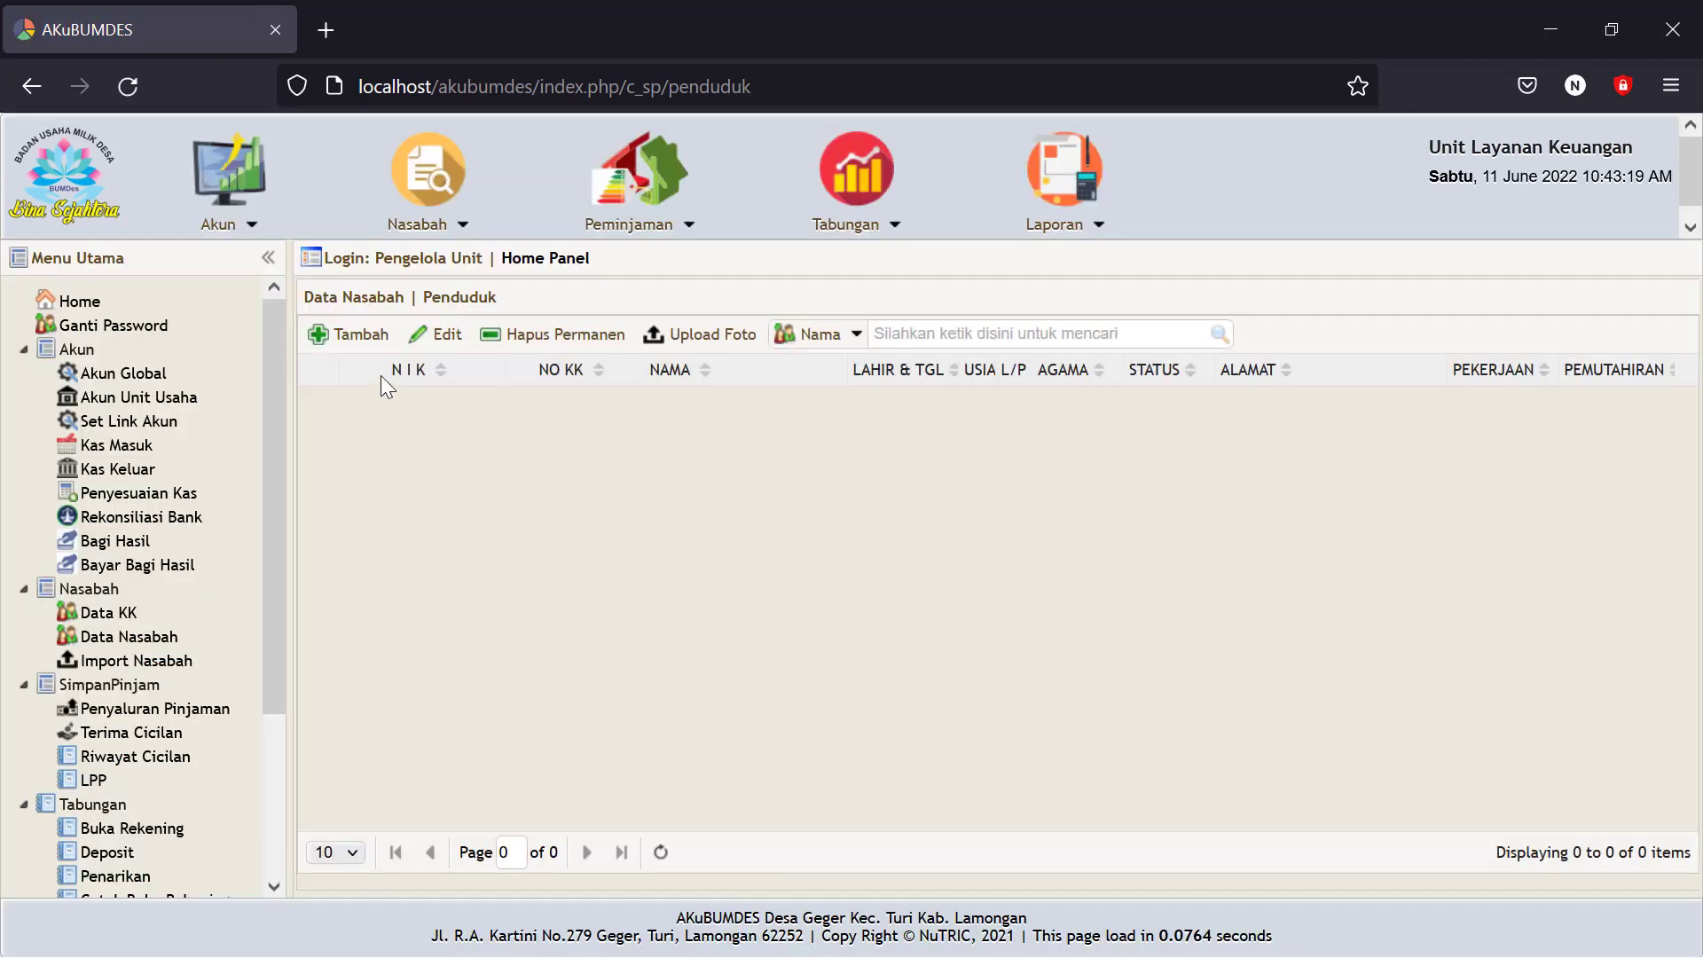
{"action": "left_click", "coordinate": [344, 337]}
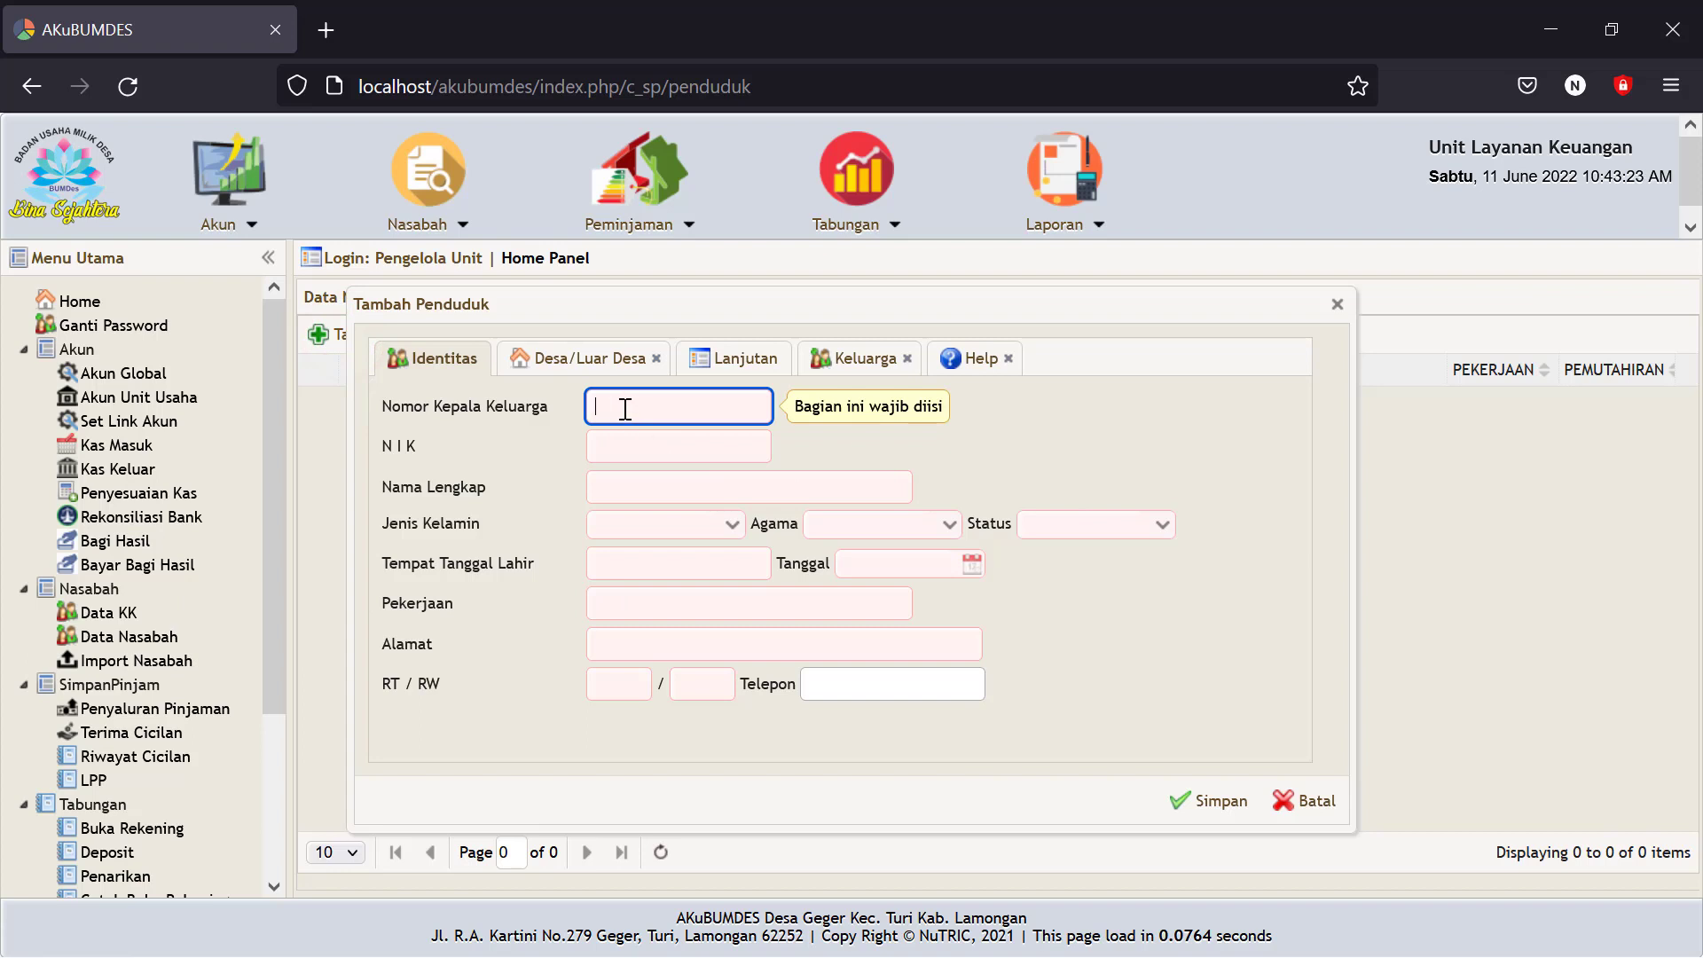
{"action": "left_click", "coordinate": [621, 403]}
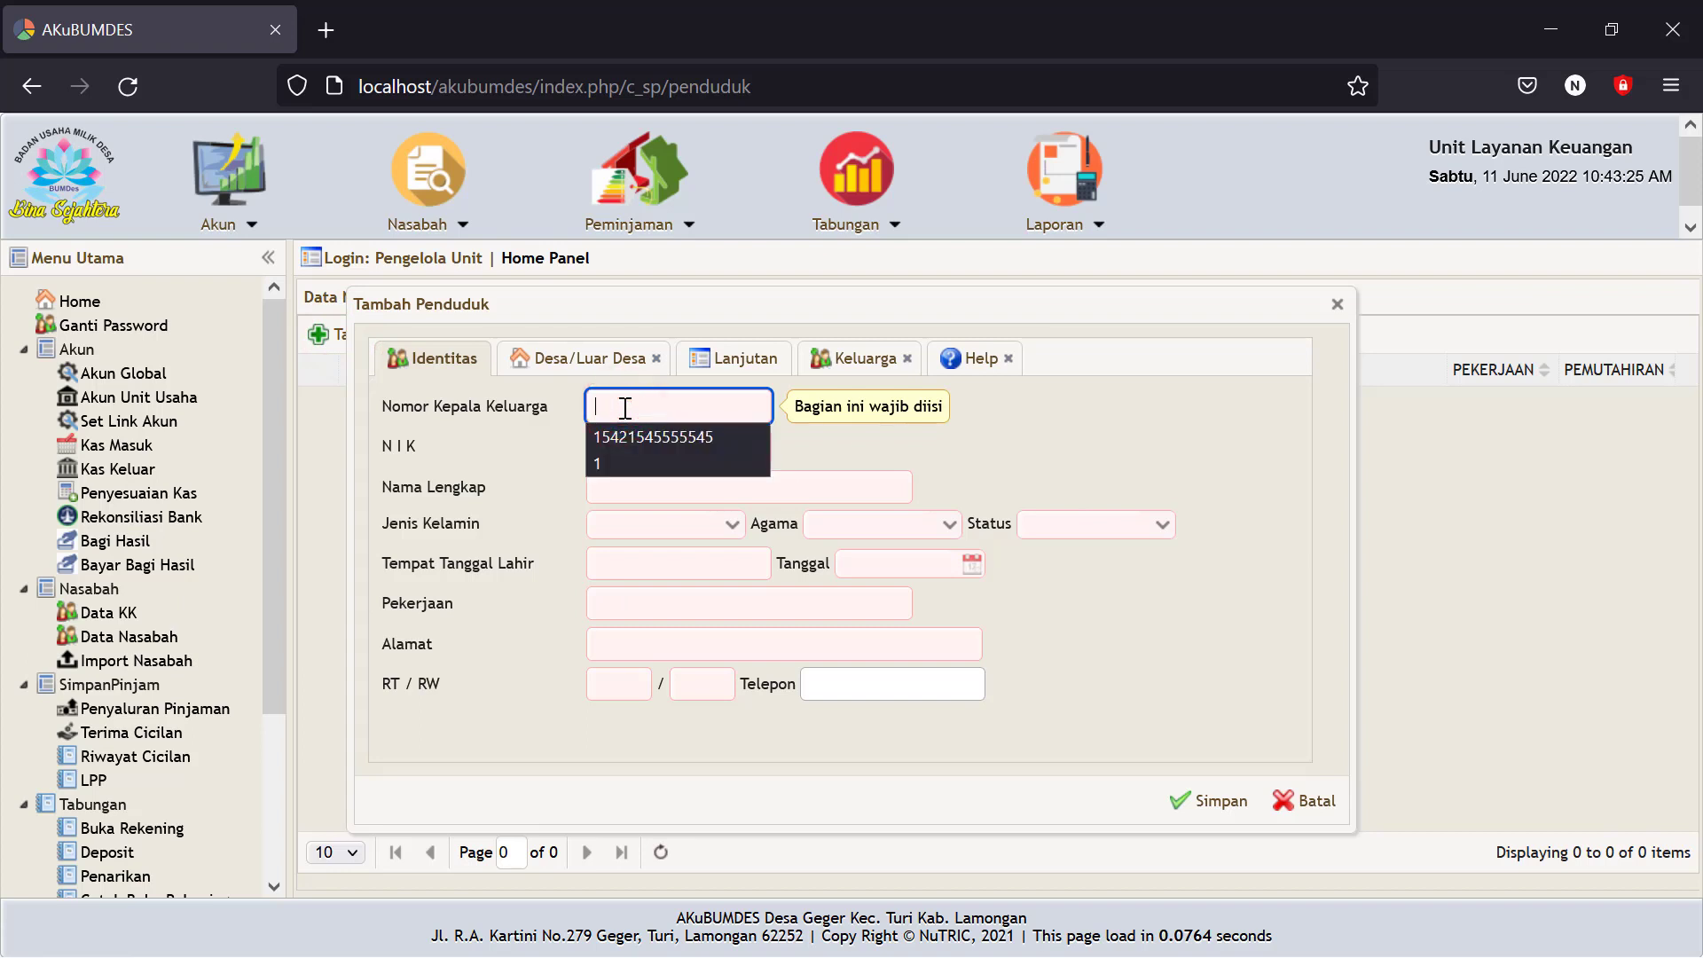
{"action": "type", "text": "8"}
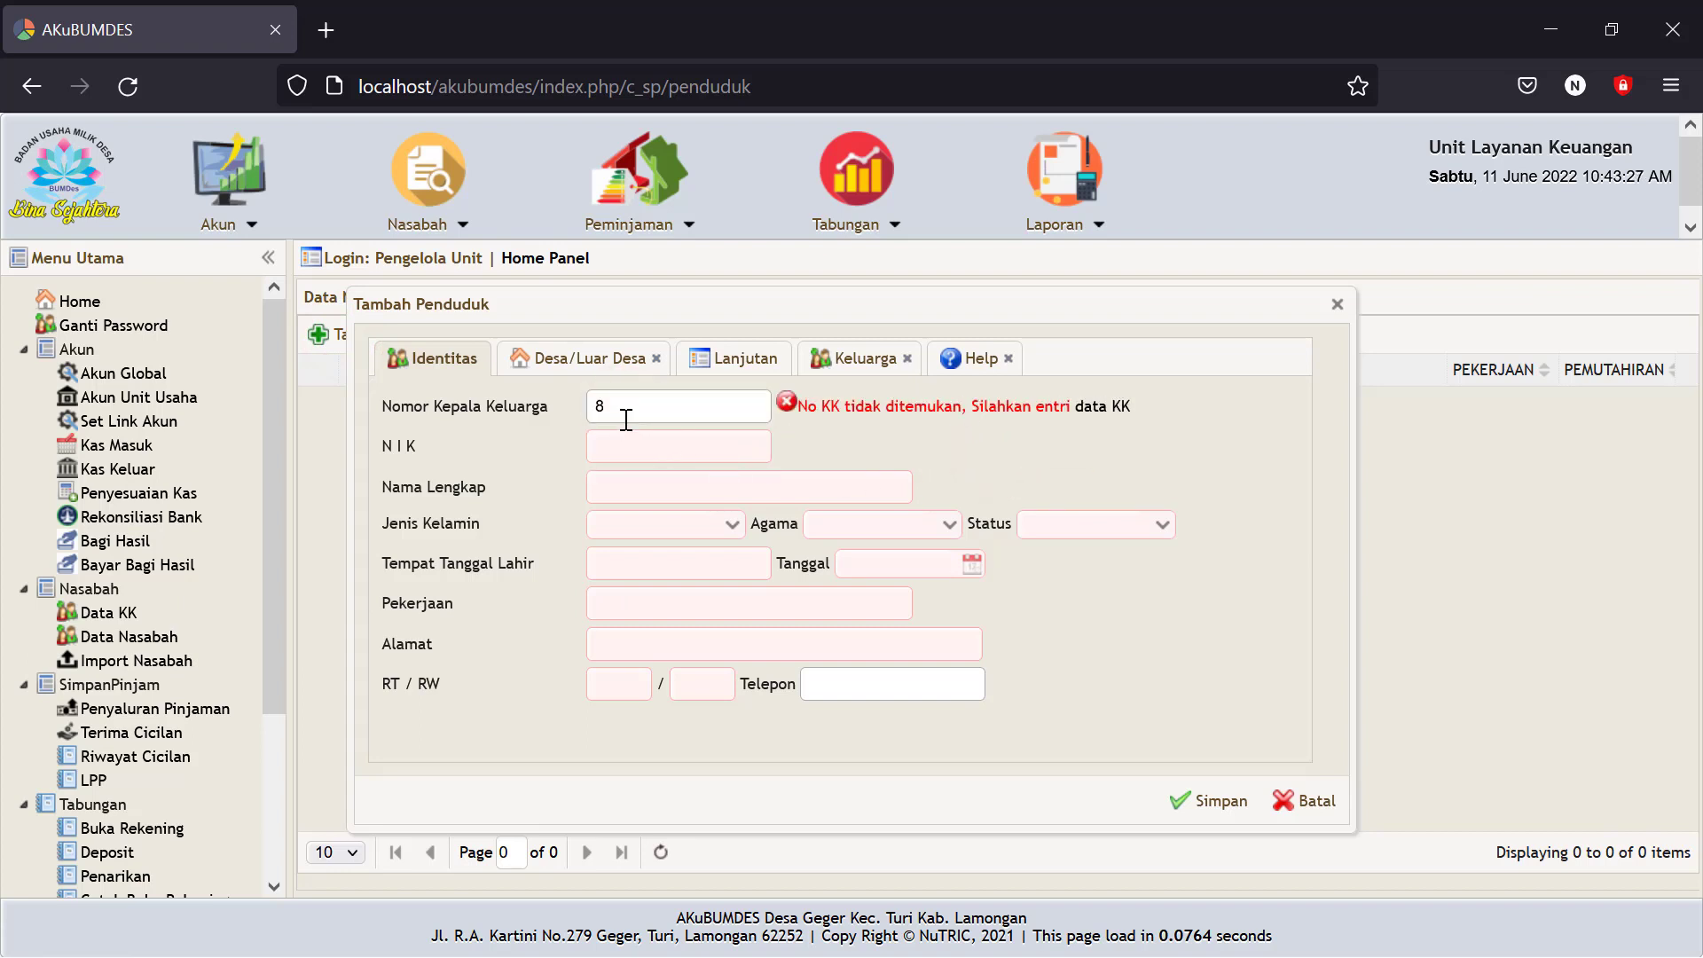
{"action": "double_click", "coordinate": [626, 415]}
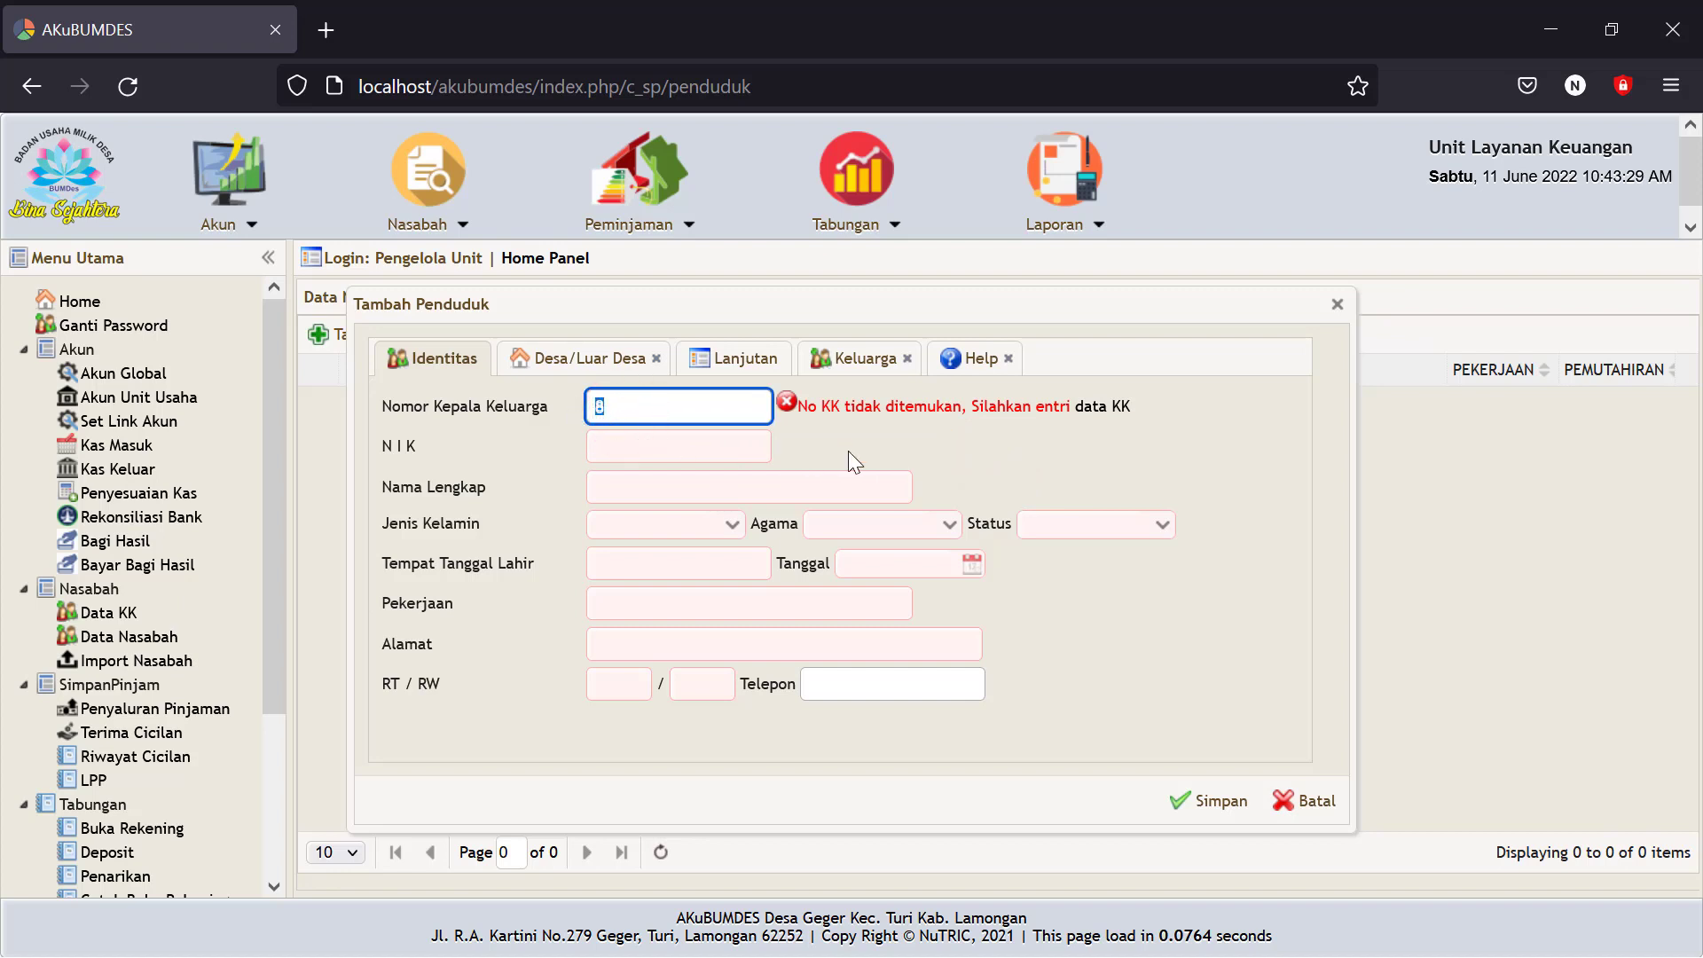
{"action": "type", "text": "1"}
{"action": "left_click", "coordinate": [951, 451]}
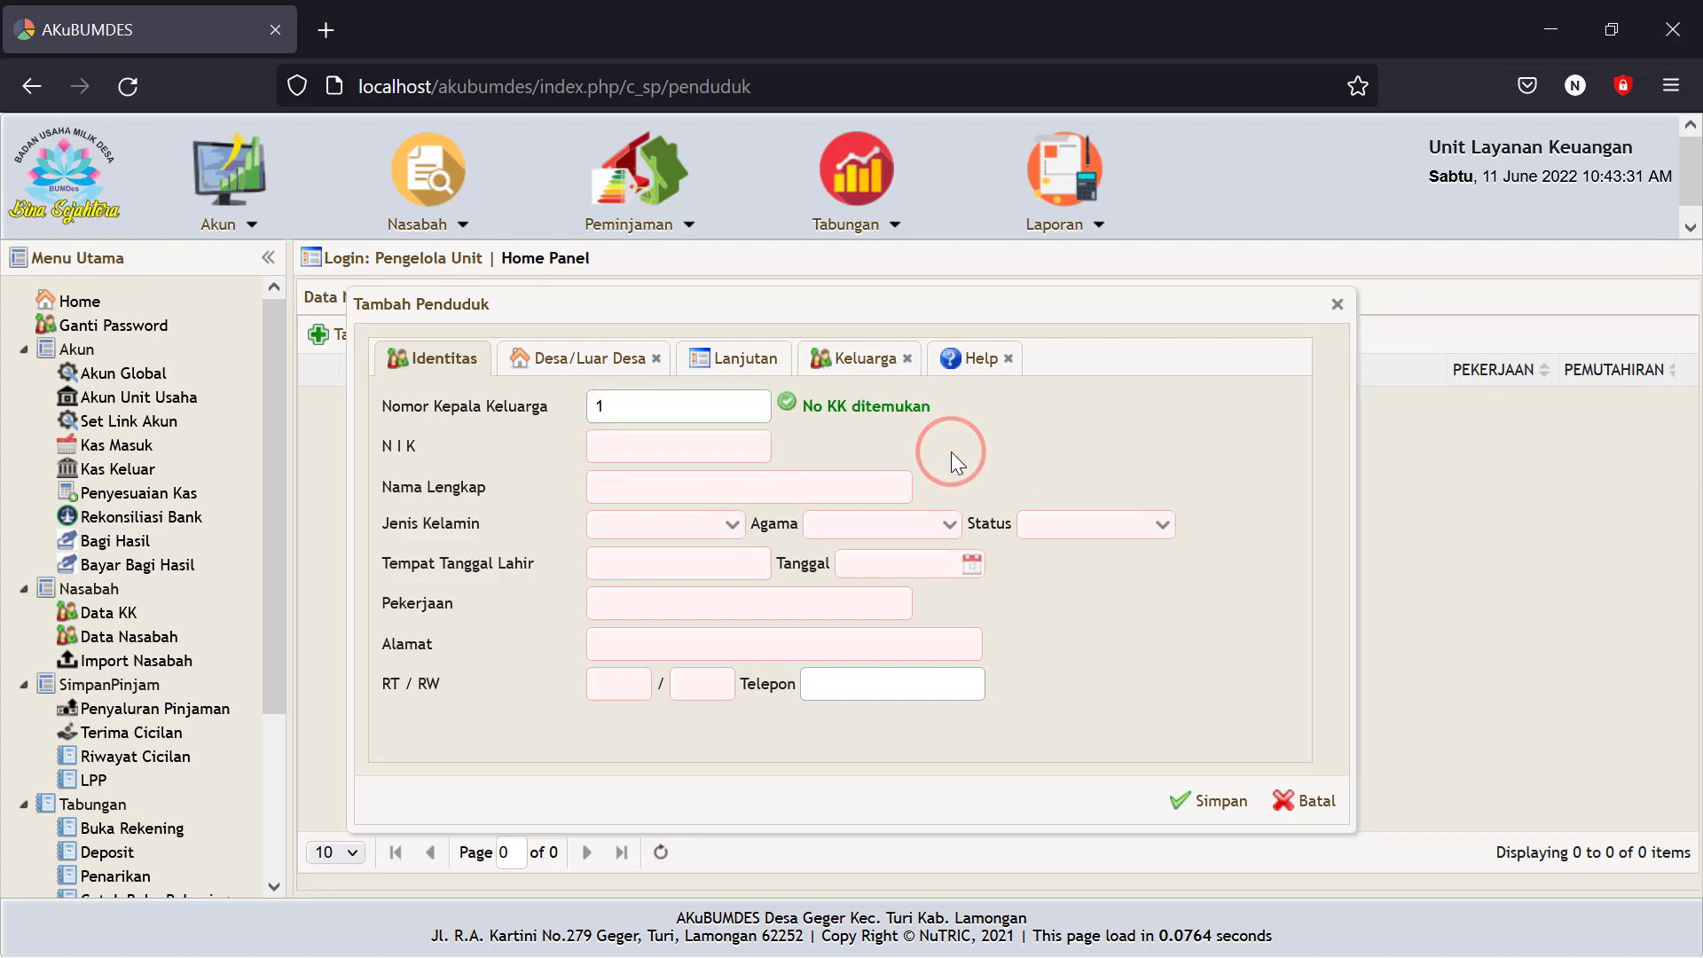
{"action": "left_click", "coordinate": [683, 448]}
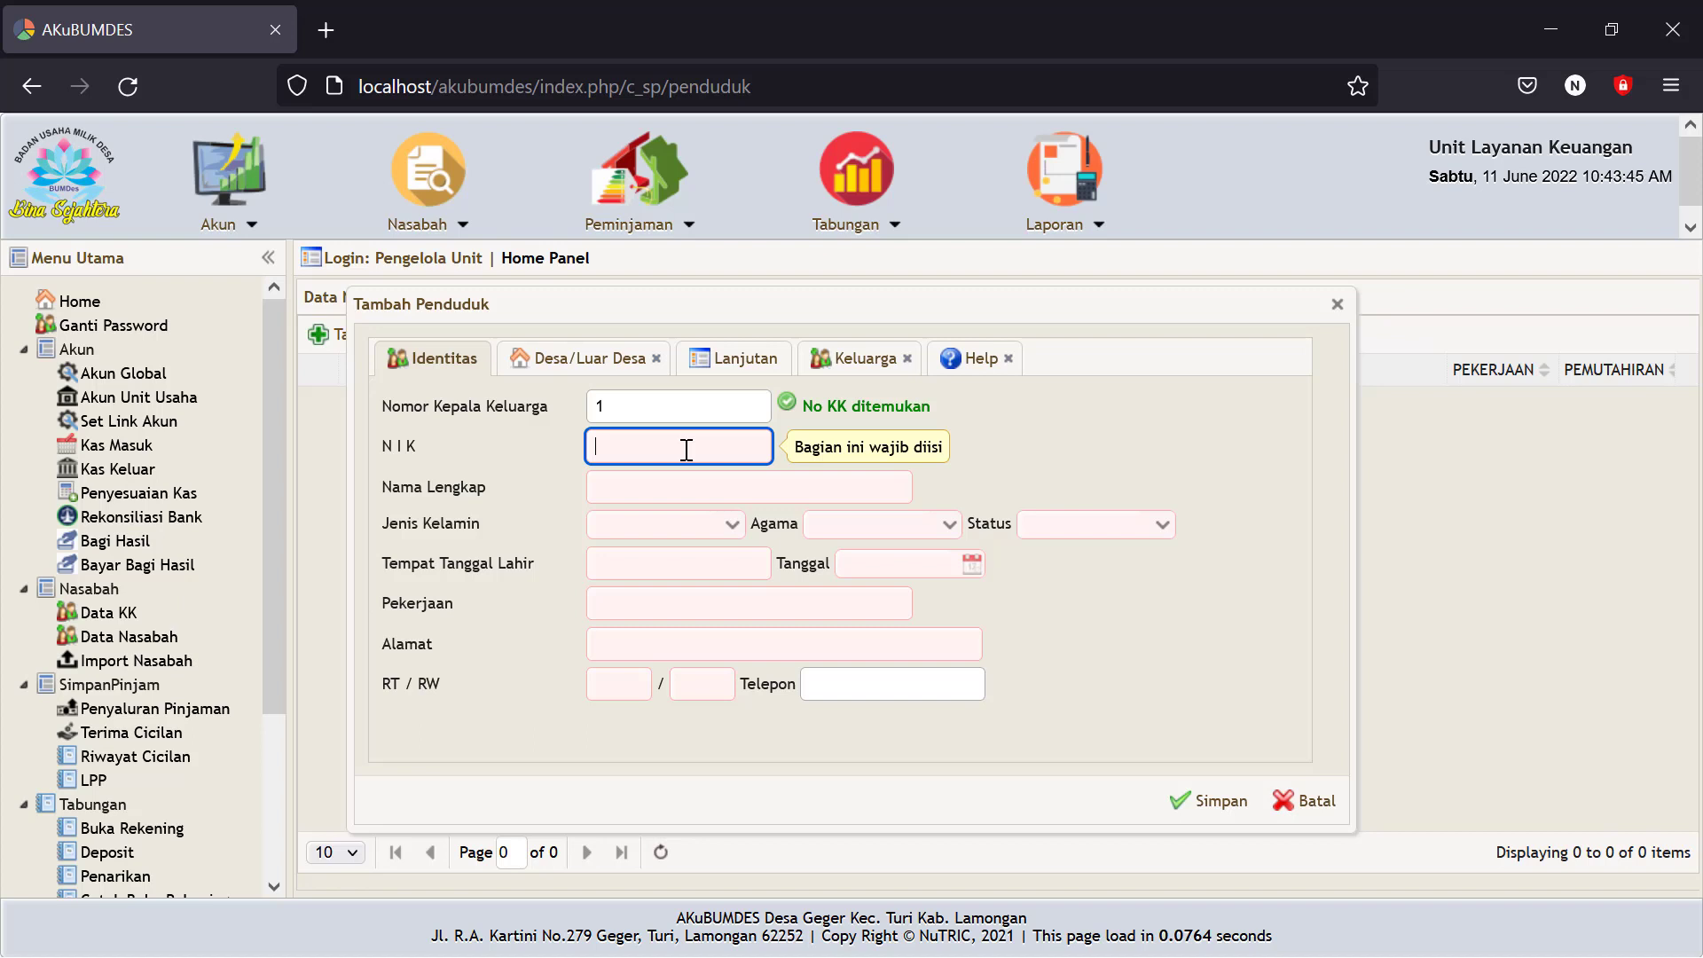
{"action": "type", "text": "1234"}
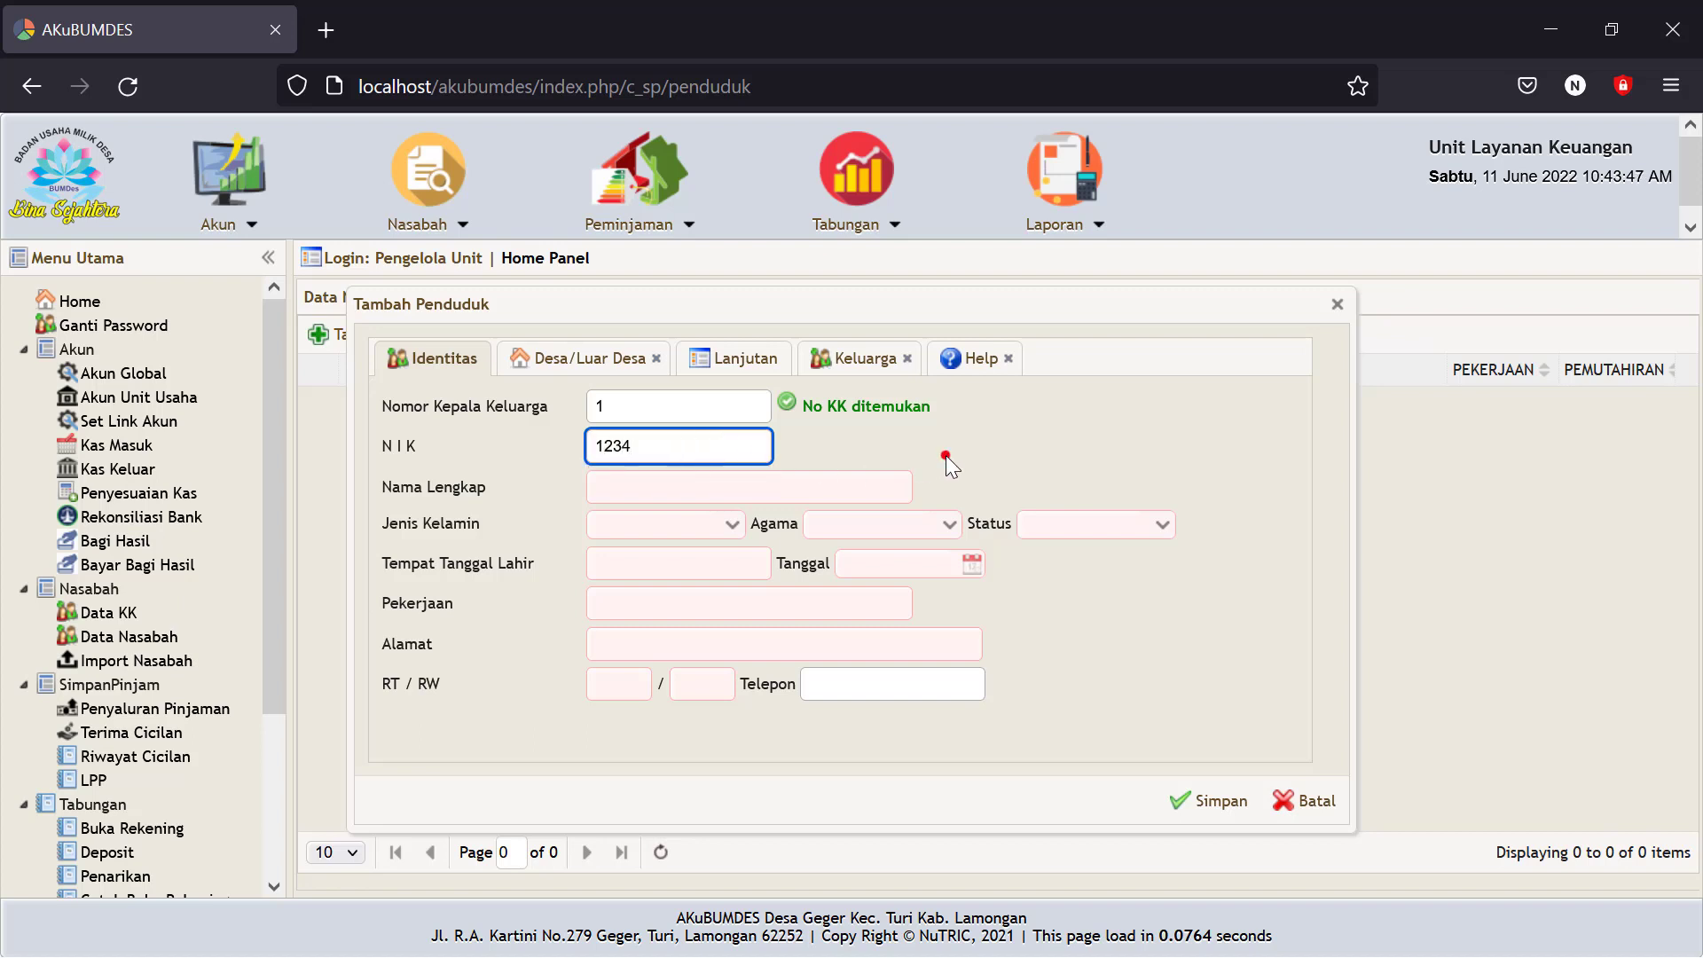
Validate the entered NIK and fill in the customer's full name under Nama Lengkap.
{"action": "left_click", "coordinate": [946, 455]}
{"action": "left_click", "coordinate": [649, 488]}
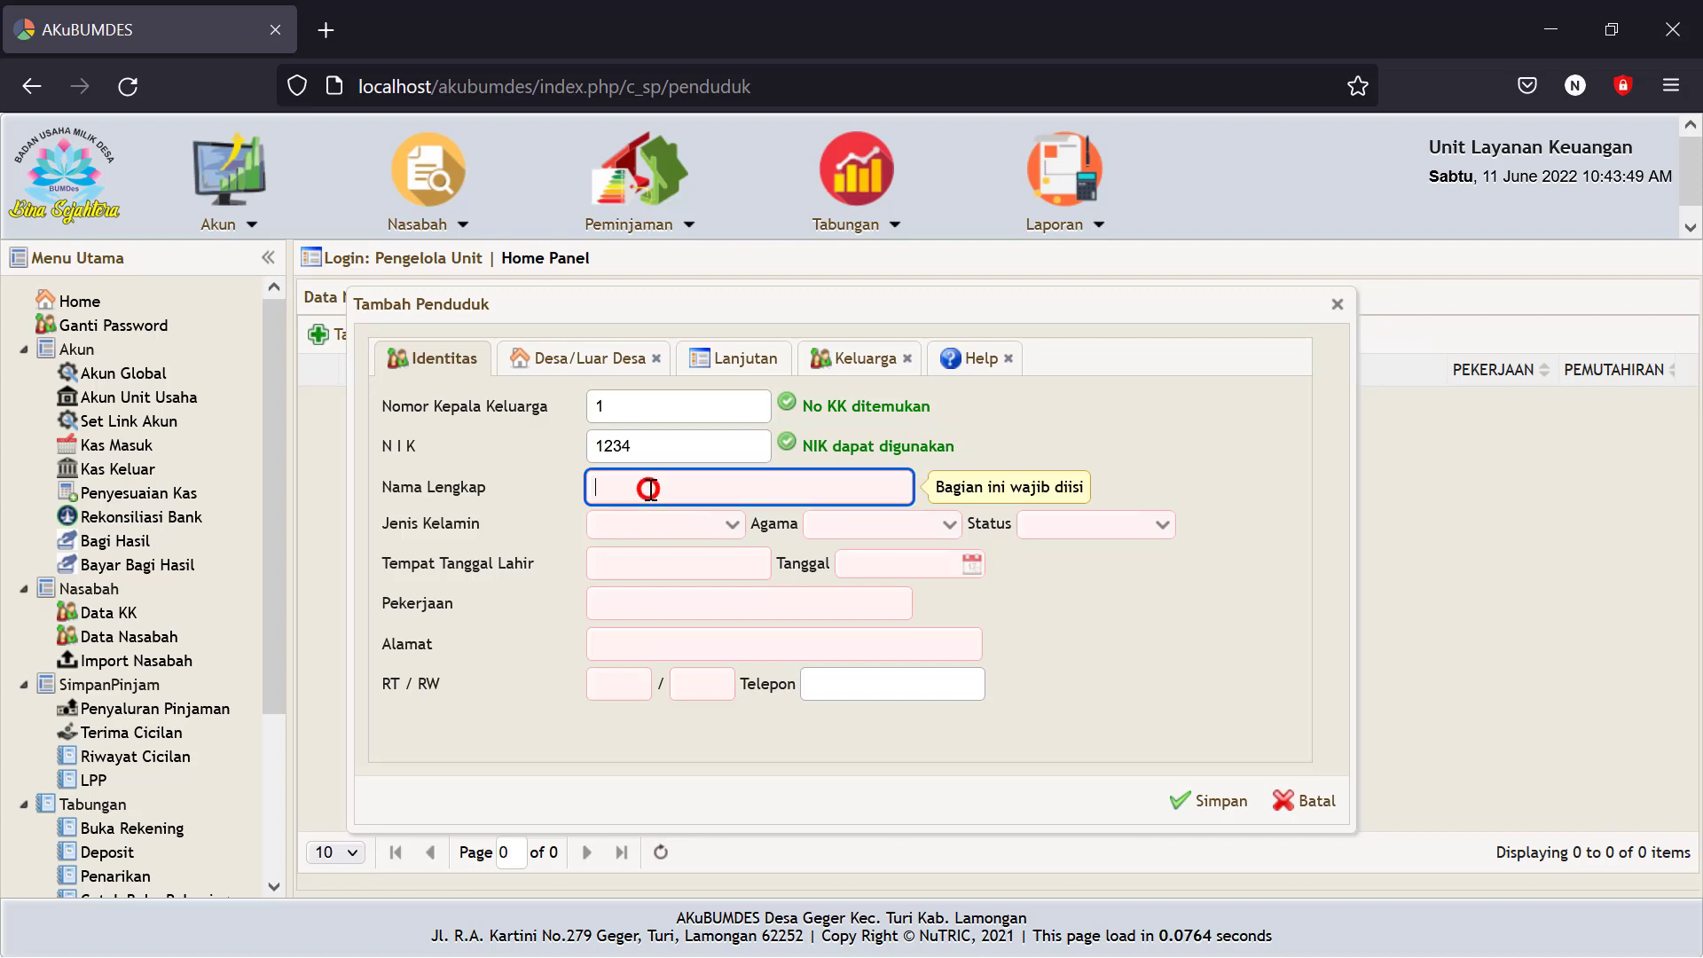
{"action": "type", "text": "Siapa"}
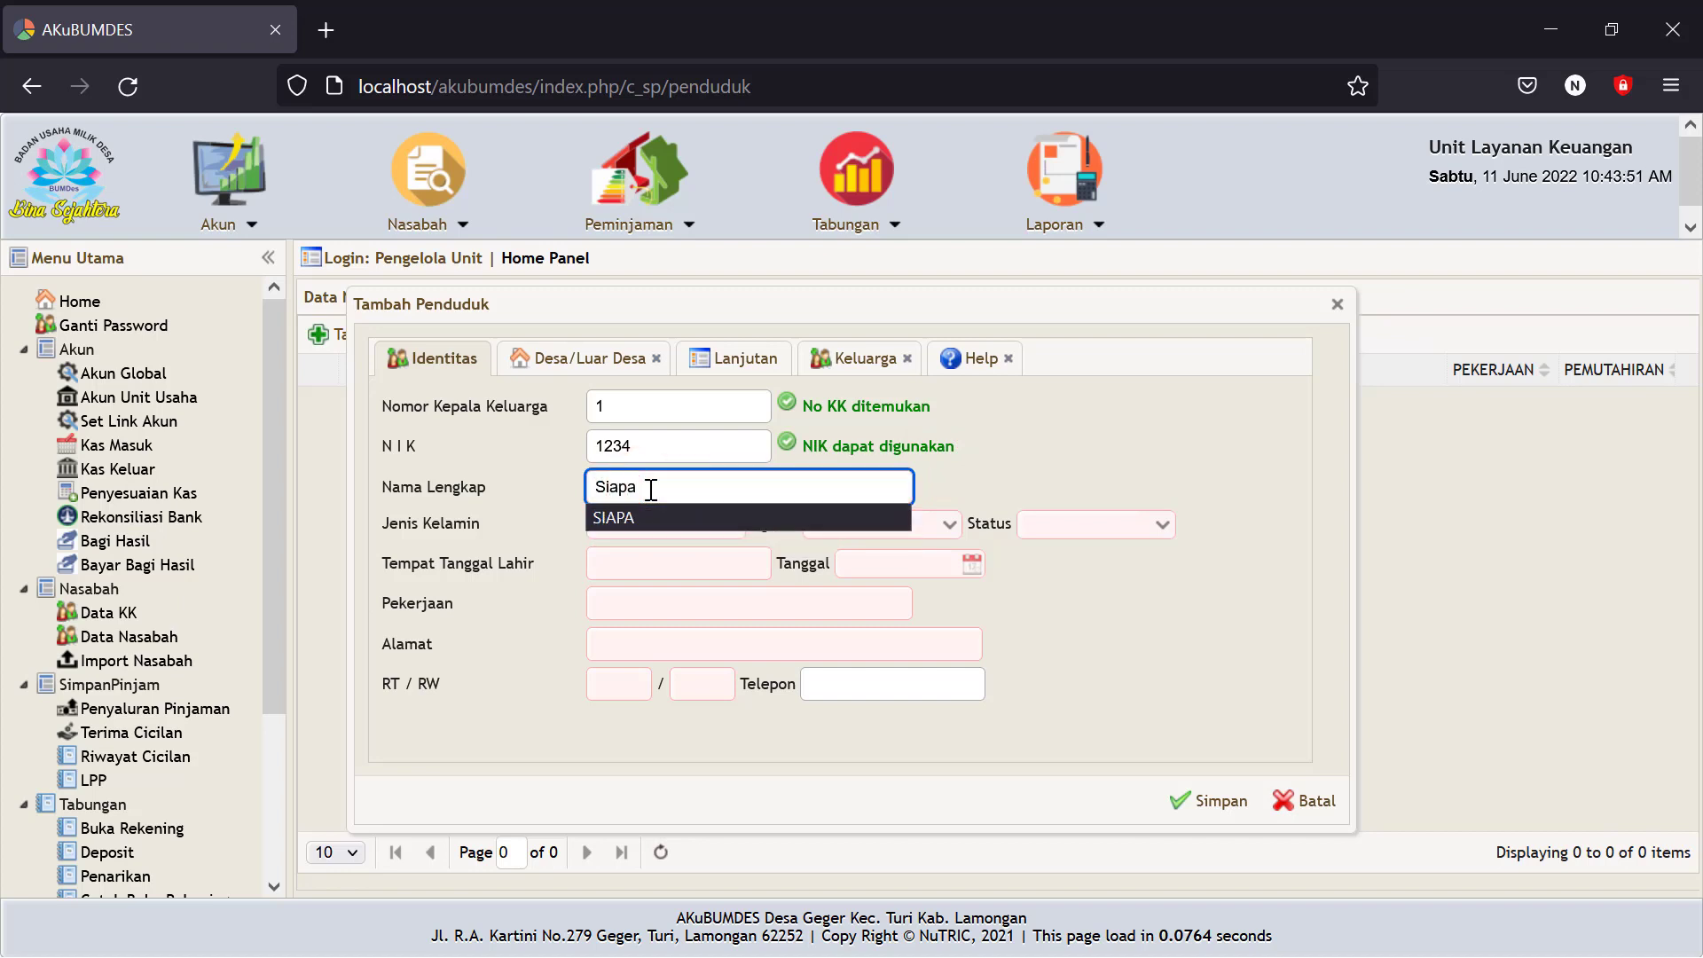
{"action": "left_click", "coordinate": [1106, 453]}
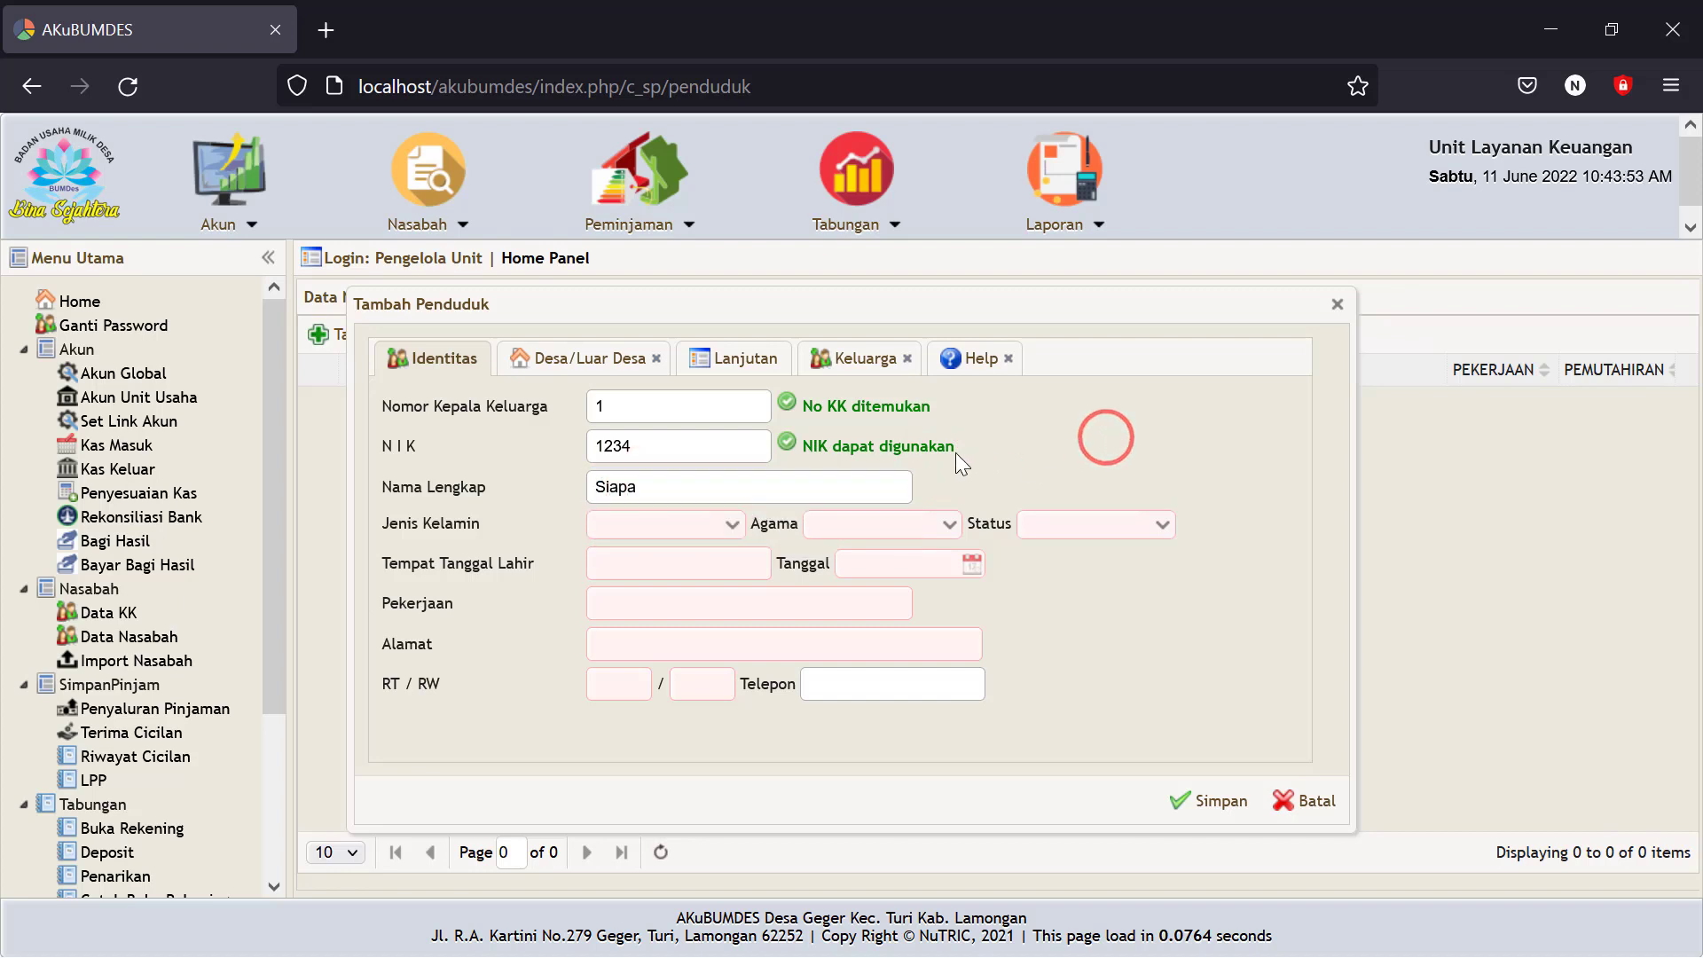
Set the customer's Jenis Kelamin to Laki-laki, Agama to Islam and Status to Nikah.
{"action": "left_click", "coordinate": [724, 530]}
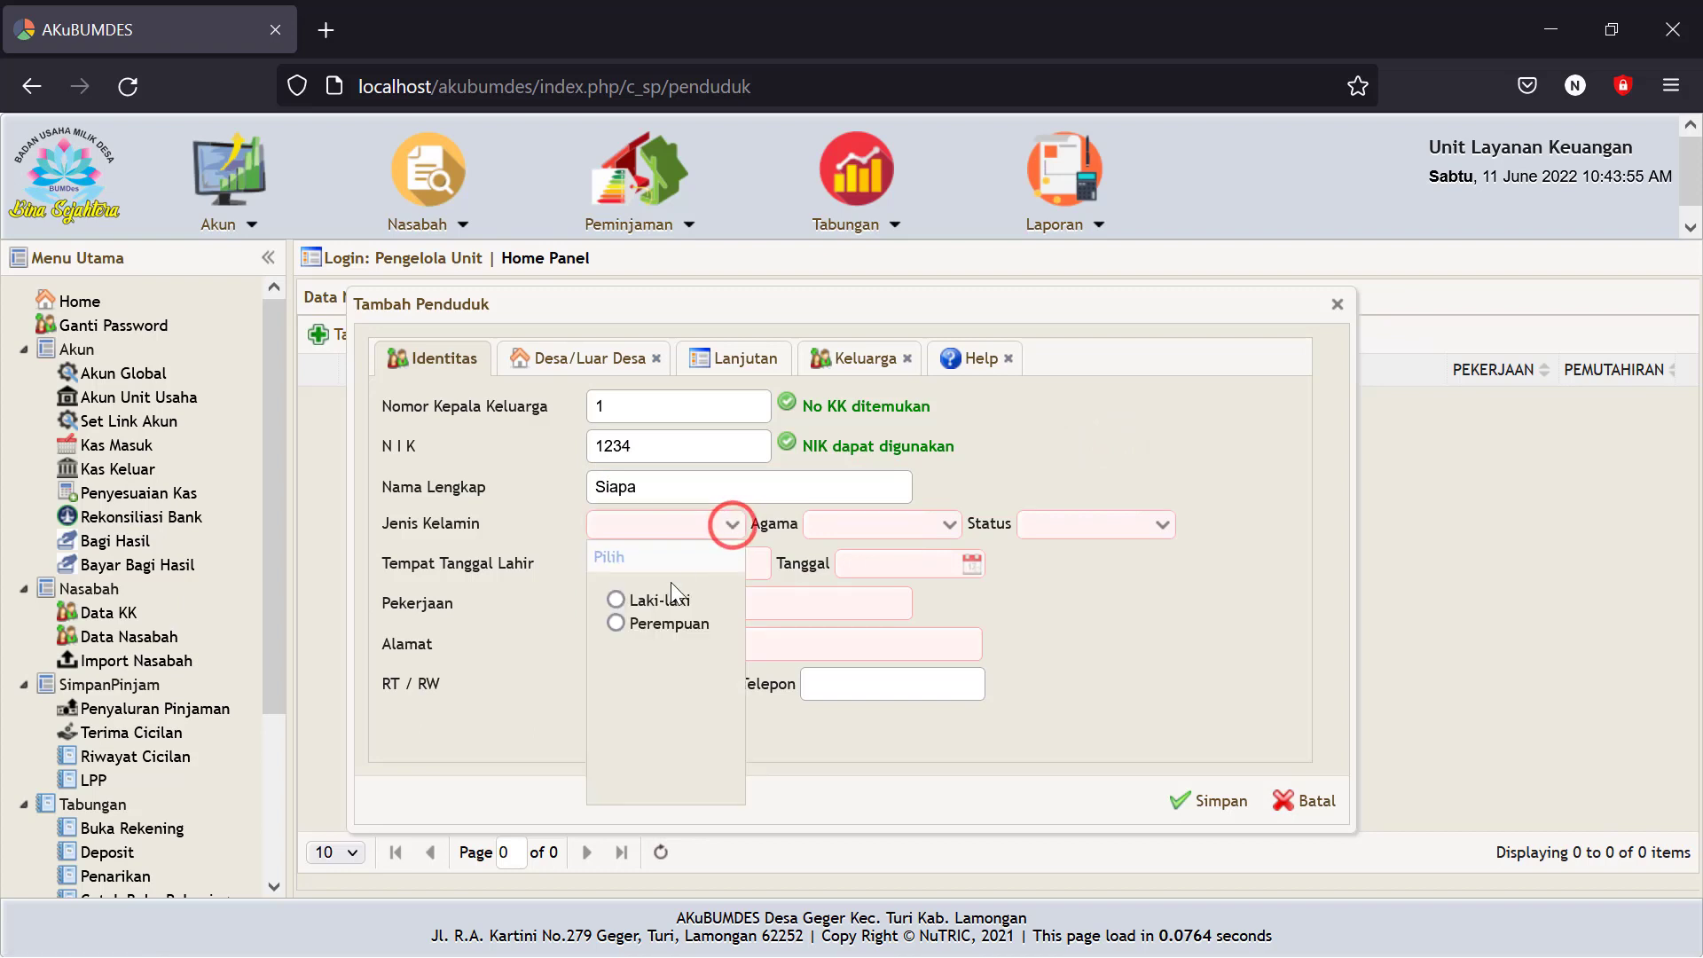
{"action": "left_click", "coordinate": [614, 602]}
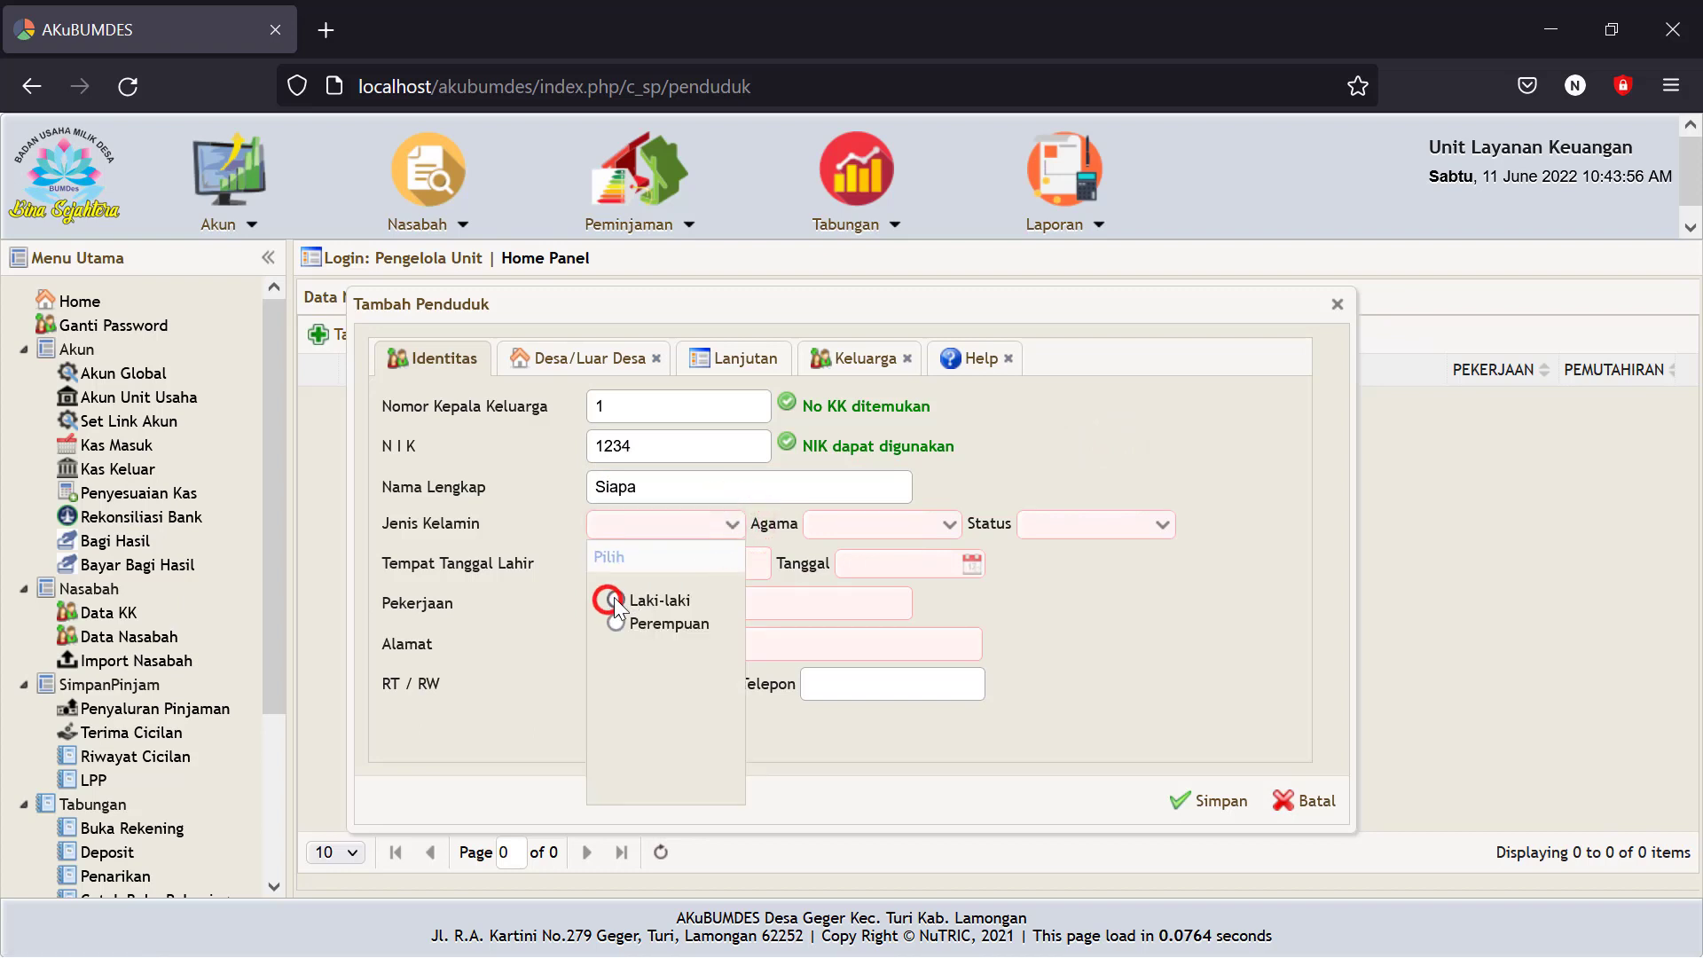
{"action": "left_click", "coordinate": [947, 524]}
{"action": "left_click", "coordinate": [836, 599]}
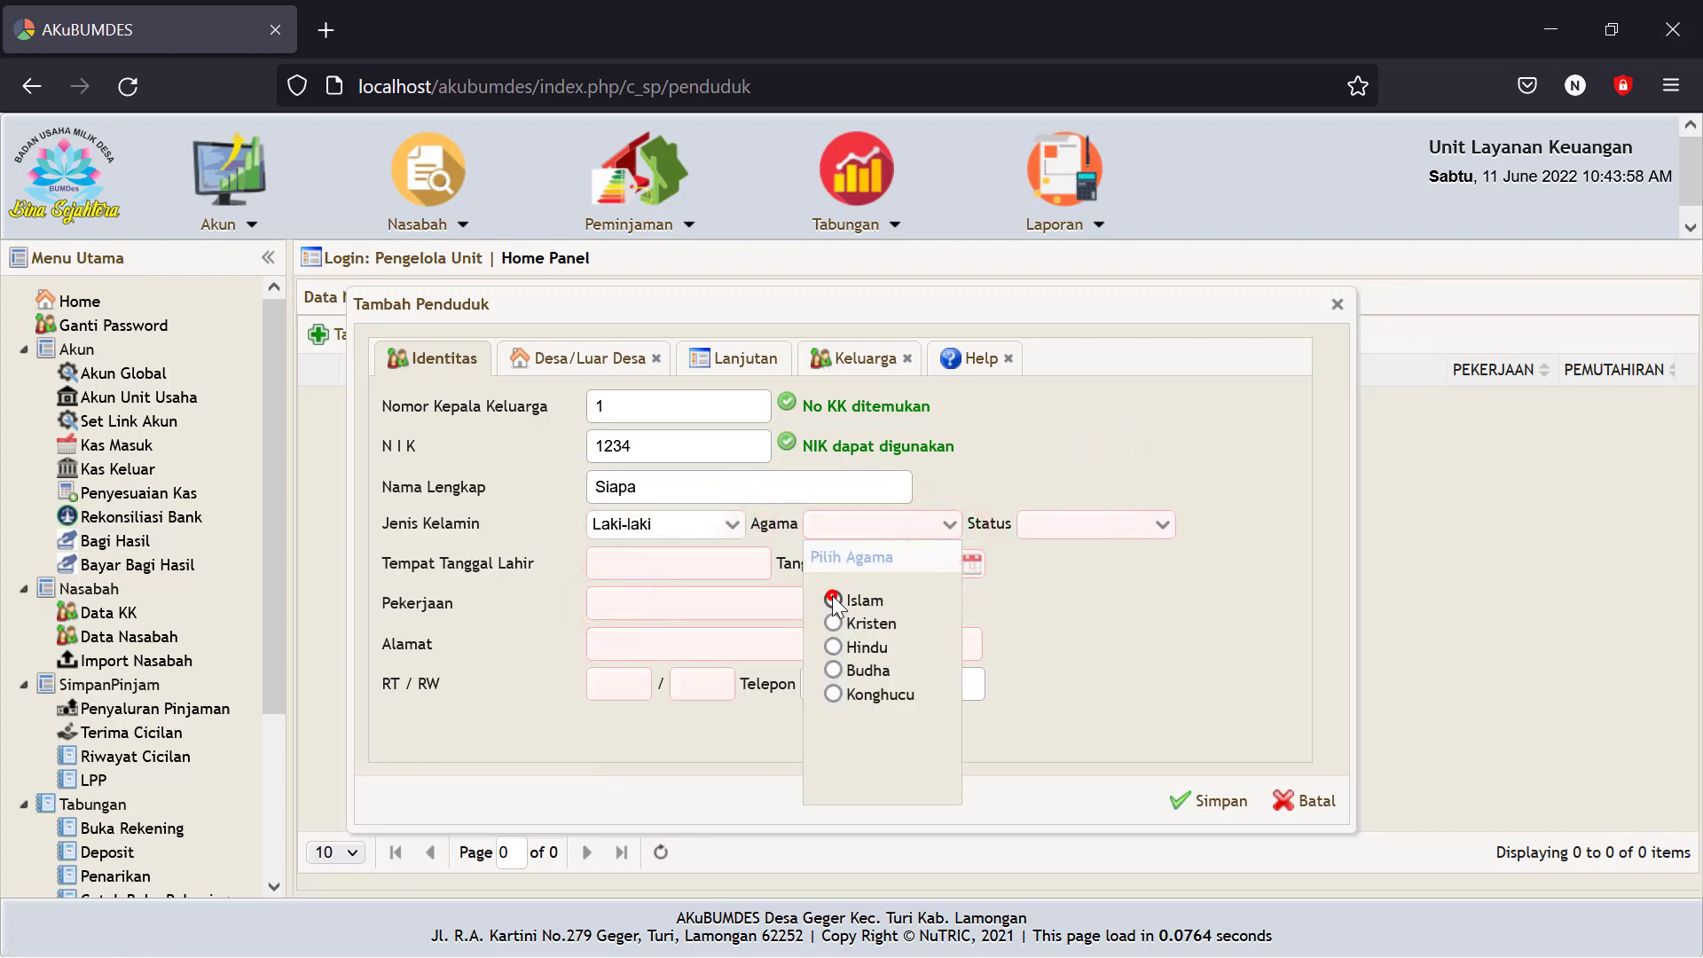
{"action": "left_click", "coordinate": [1160, 524]}
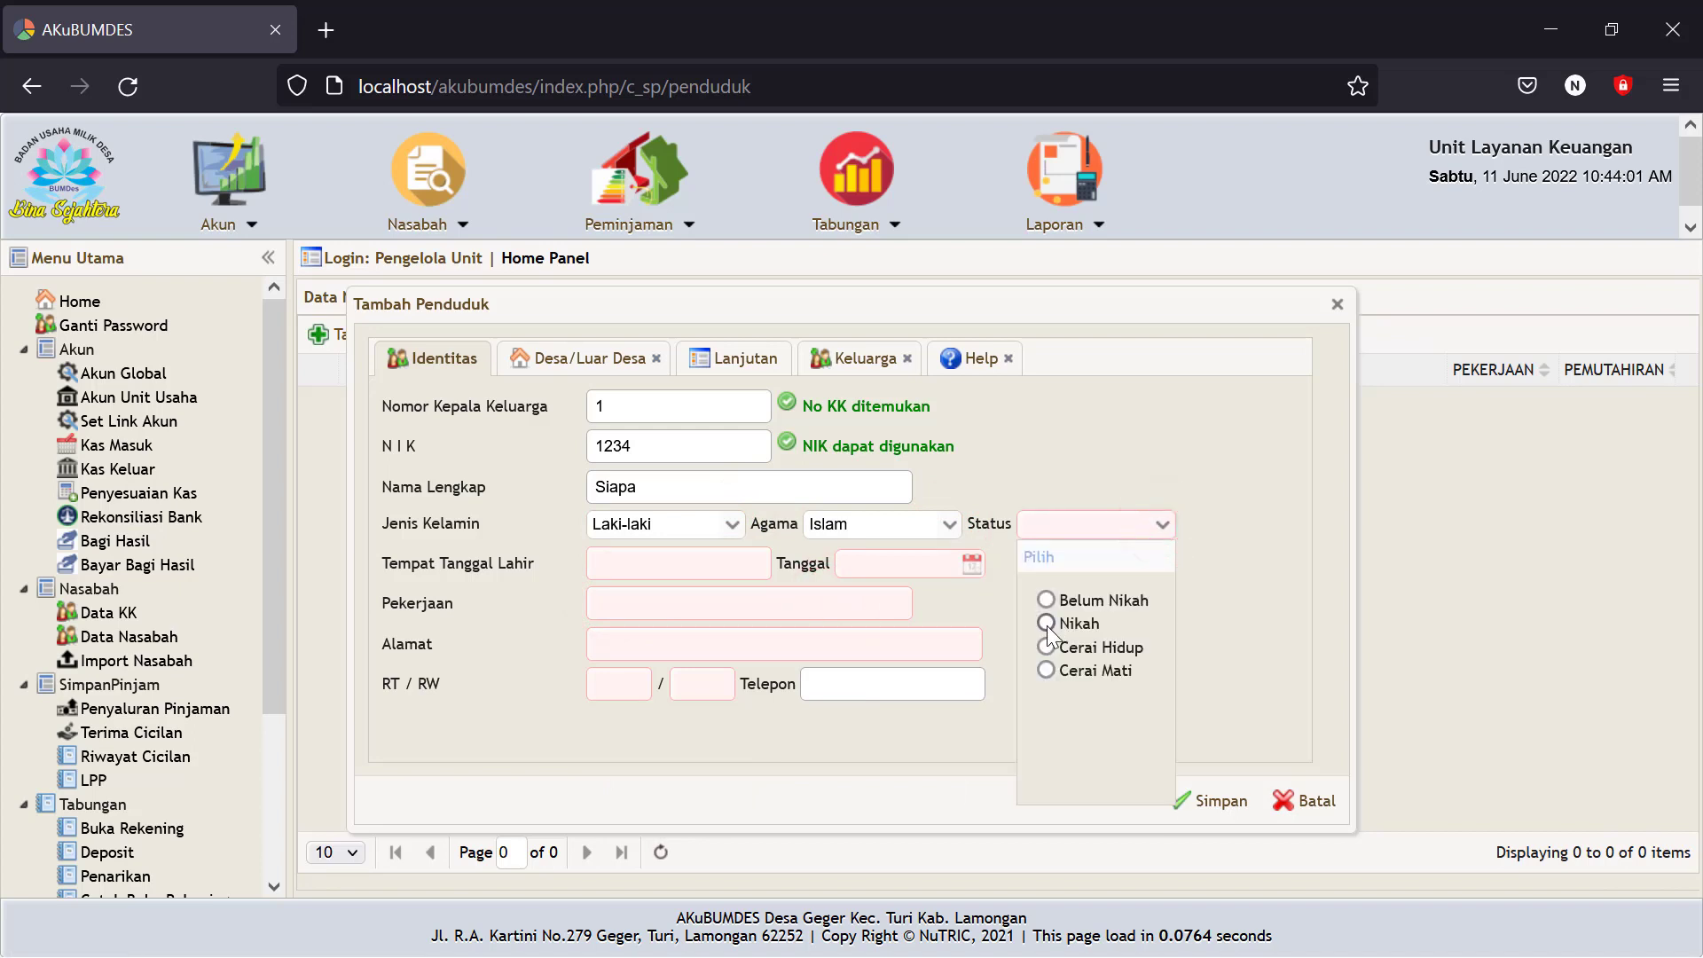
{"action": "left_click", "coordinate": [1046, 623]}
Set the customer's place of birth to Bali.
{"action": "left_click", "coordinate": [669, 566]}
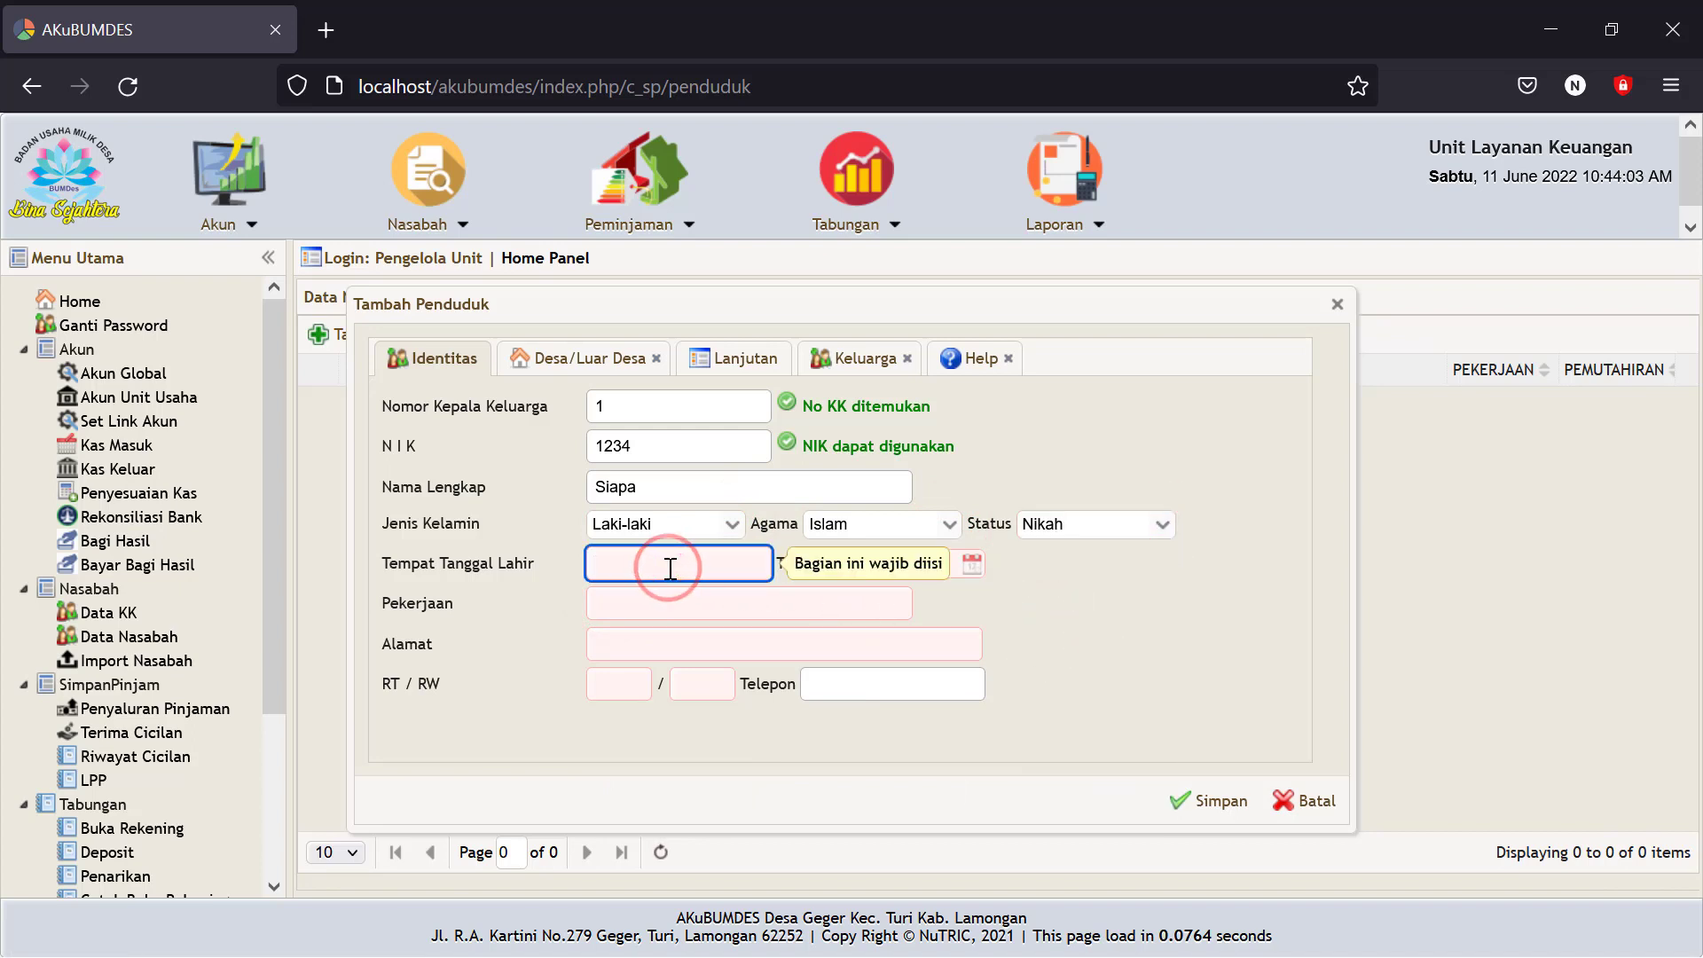
{"action": "left_click", "coordinate": [670, 565]}
{"action": "left_click", "coordinate": [653, 566]}
{"action": "left_click", "coordinate": [653, 566]}
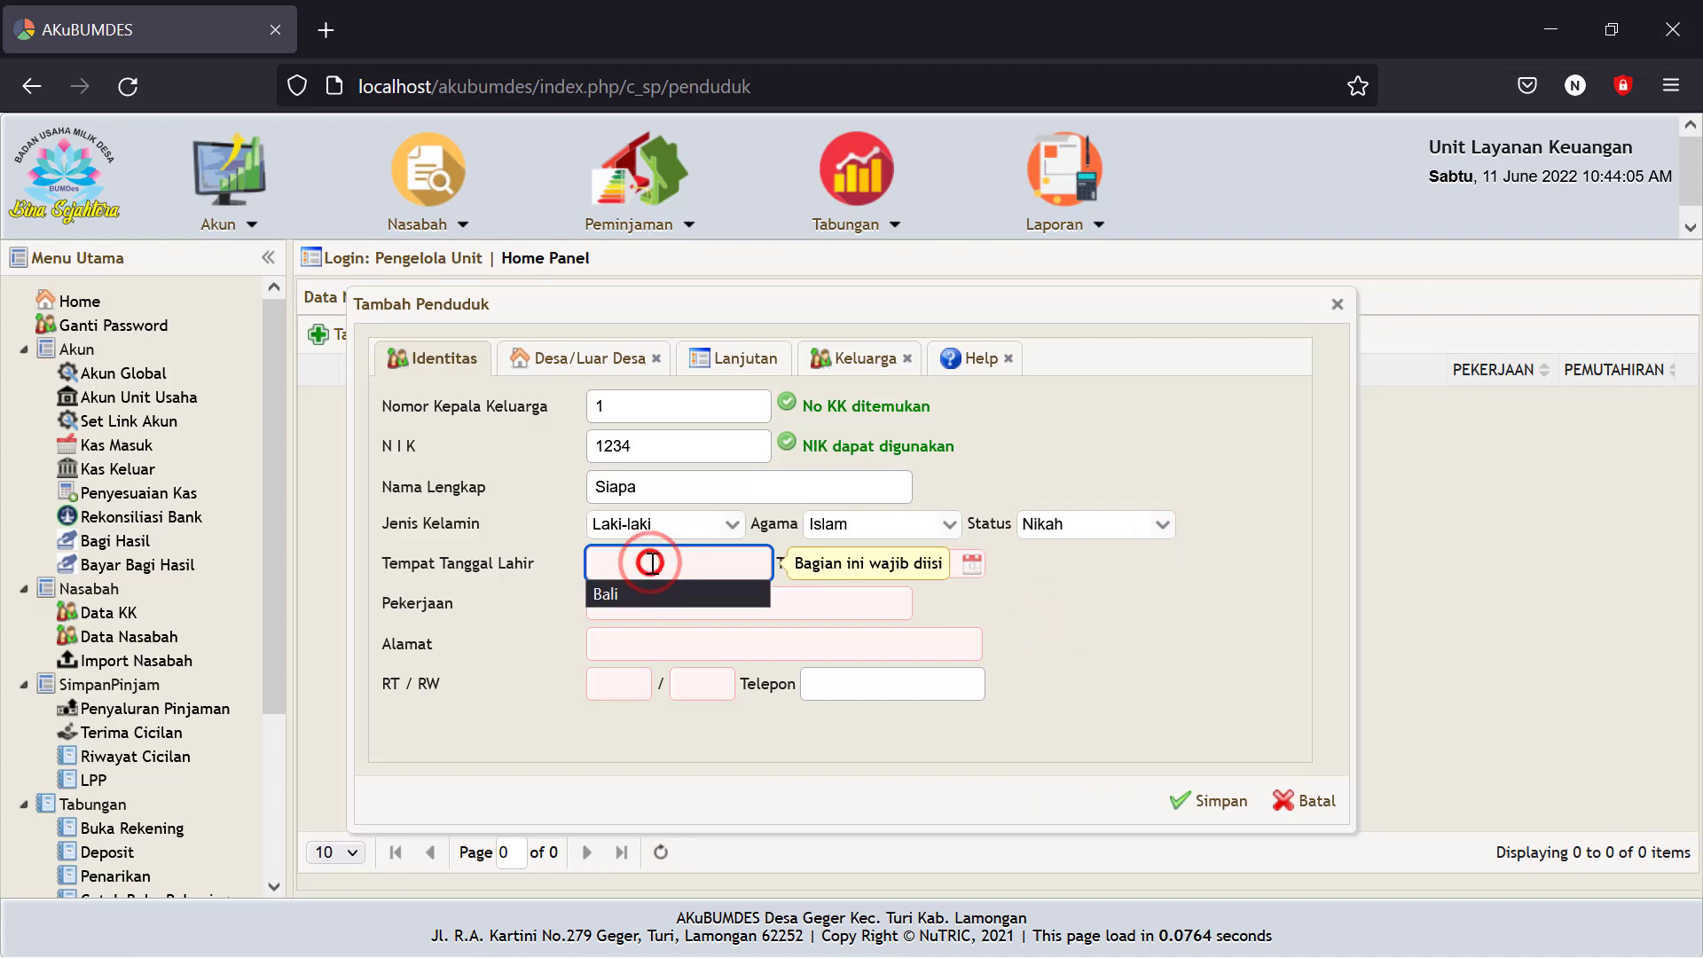
{"action": "left_click", "coordinate": [642, 597]}
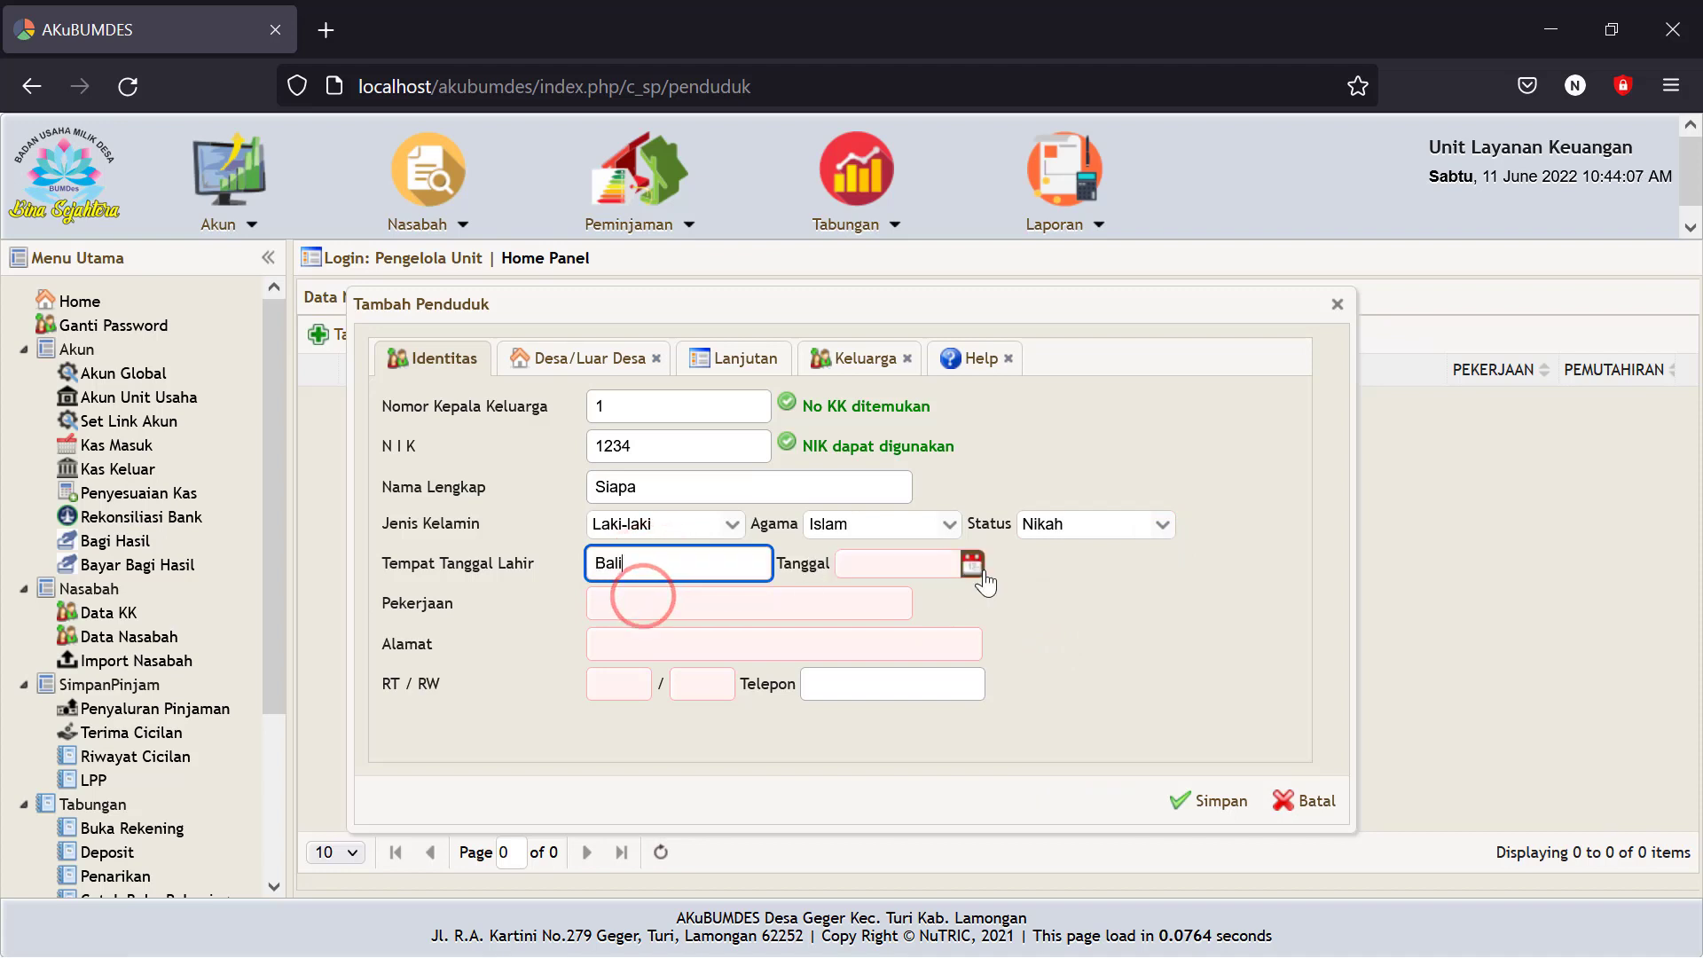
Enter the customer's date of birth in the Tanggal field and confirm it in the calendar.
{"action": "left_click", "coordinate": [879, 563]}
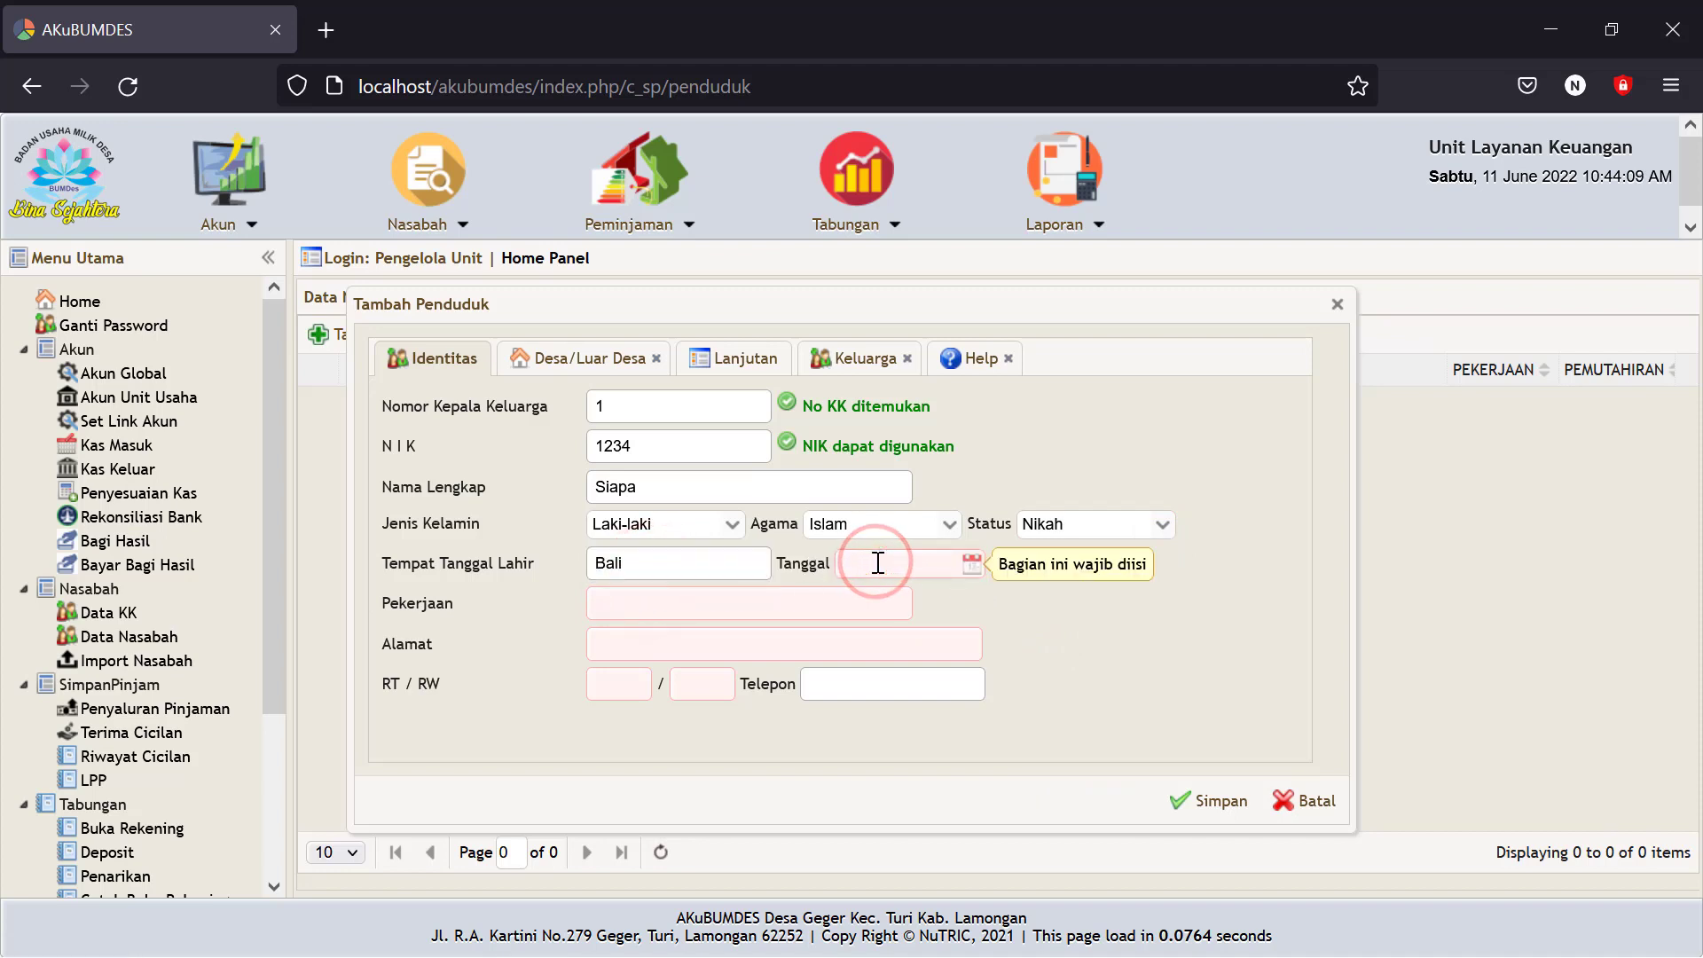
{"action": "type", "text": "12"}
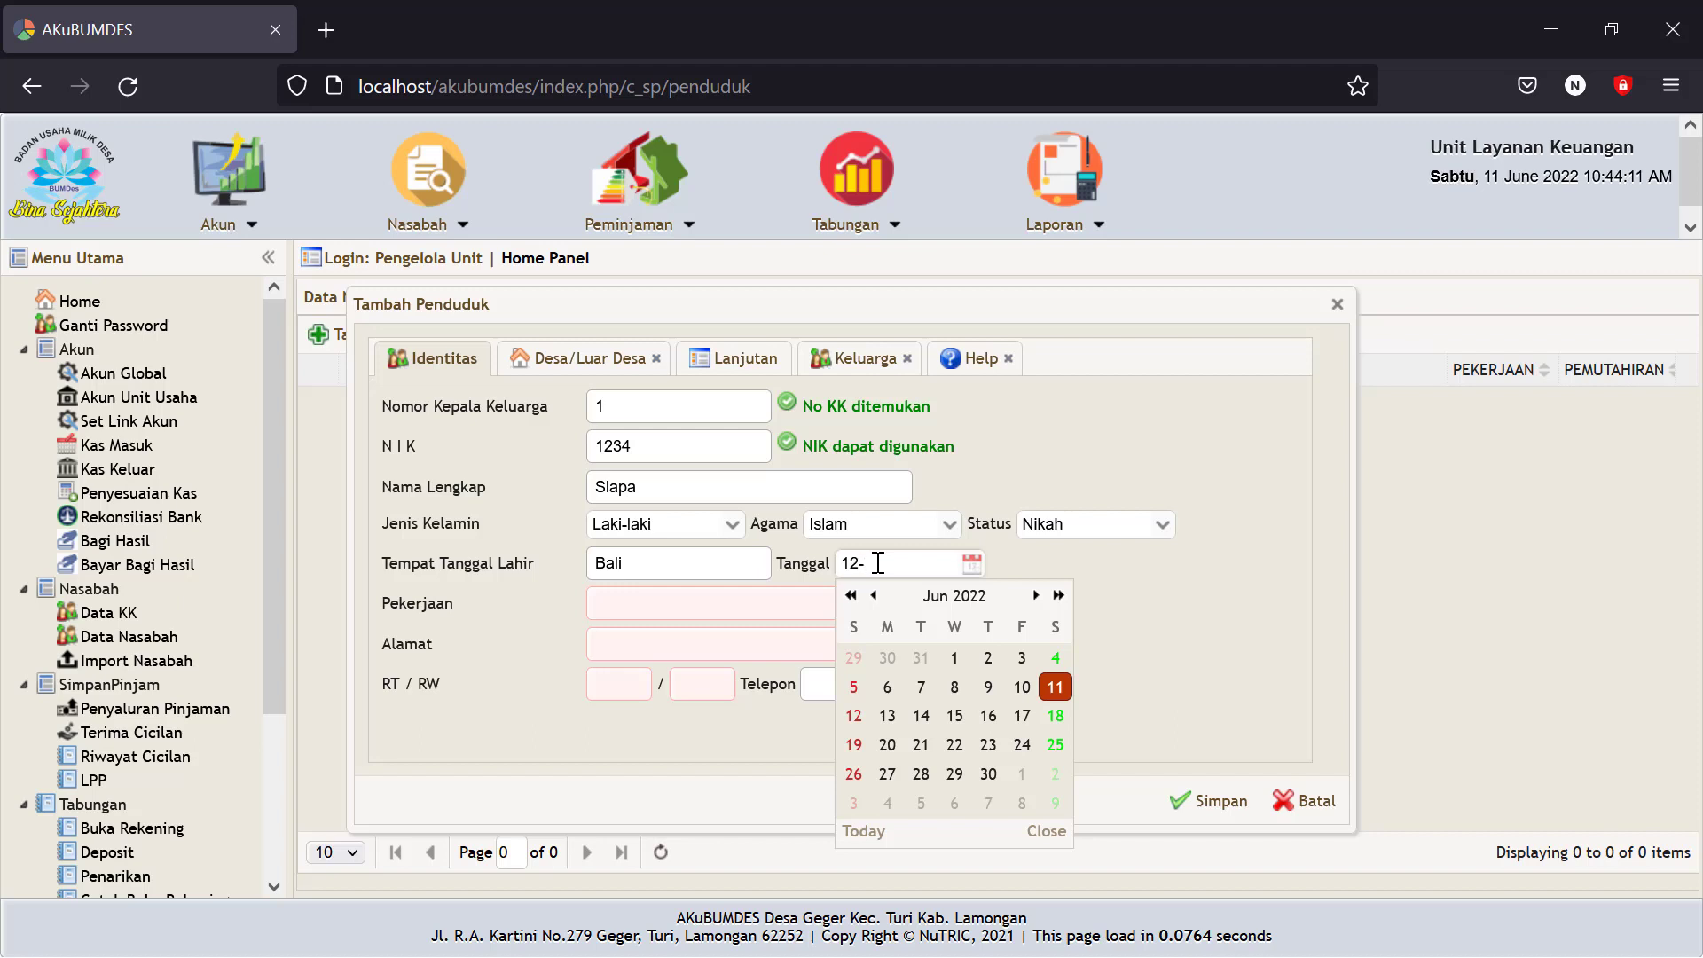
{"action": "type", "text": "-8-18"}
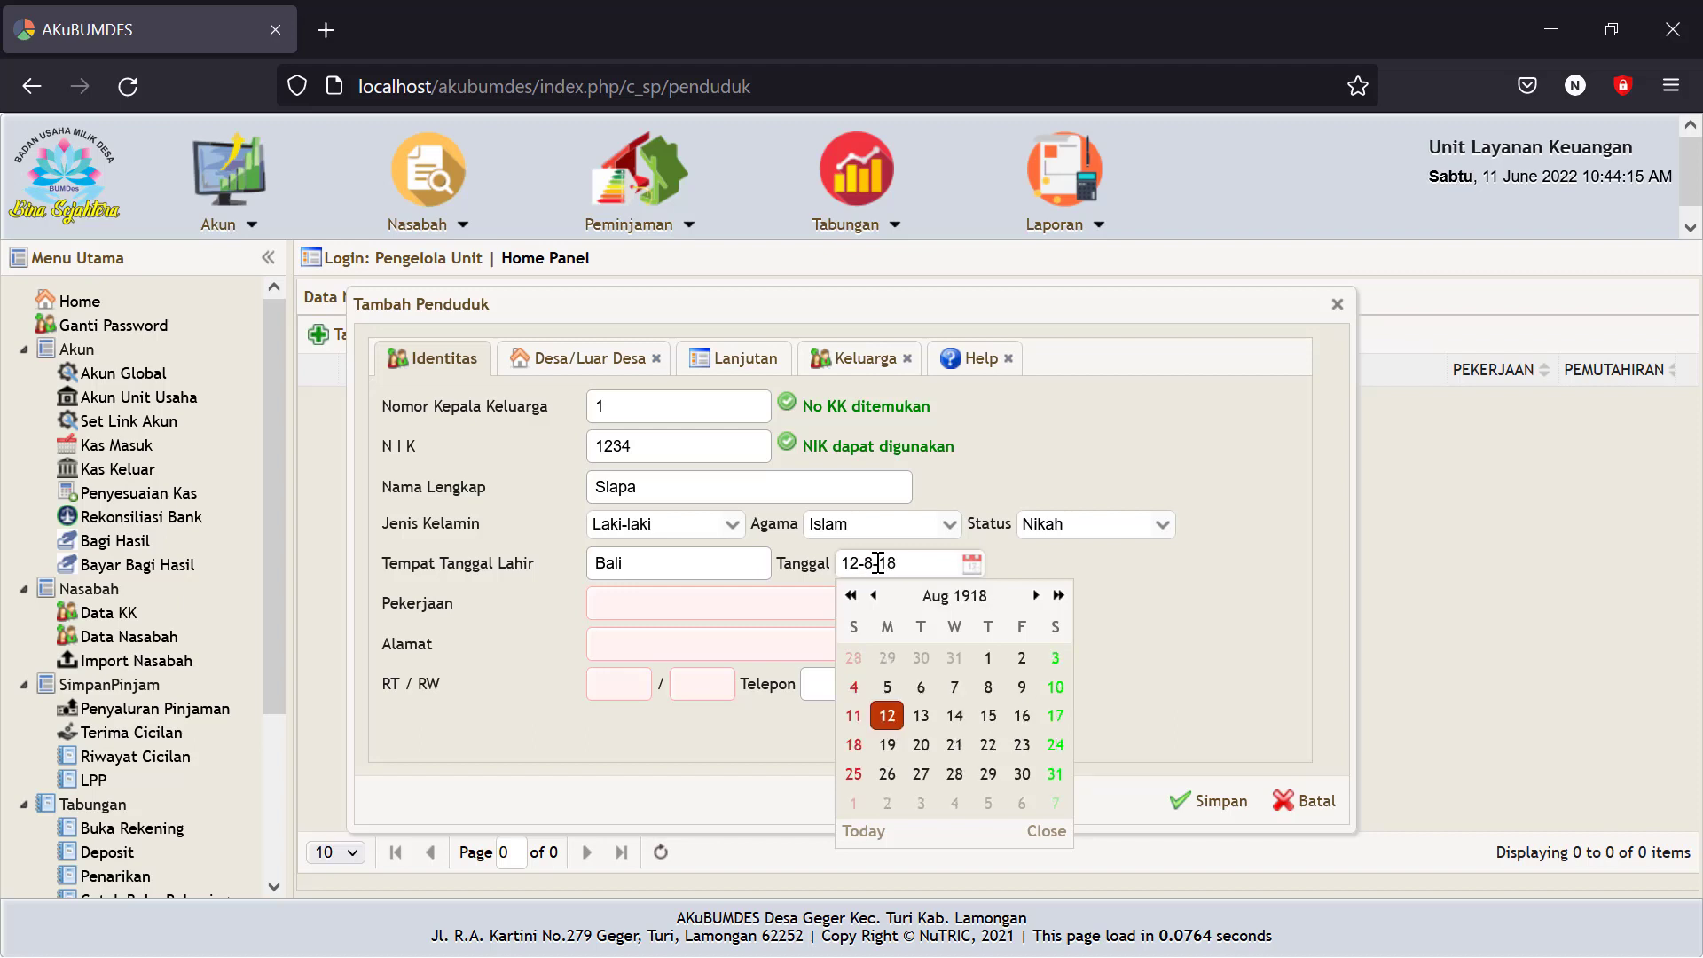
{"action": "type", "text": "9"}
{"action": "type", "text": "9"}
{"action": "type", "text": "90"}
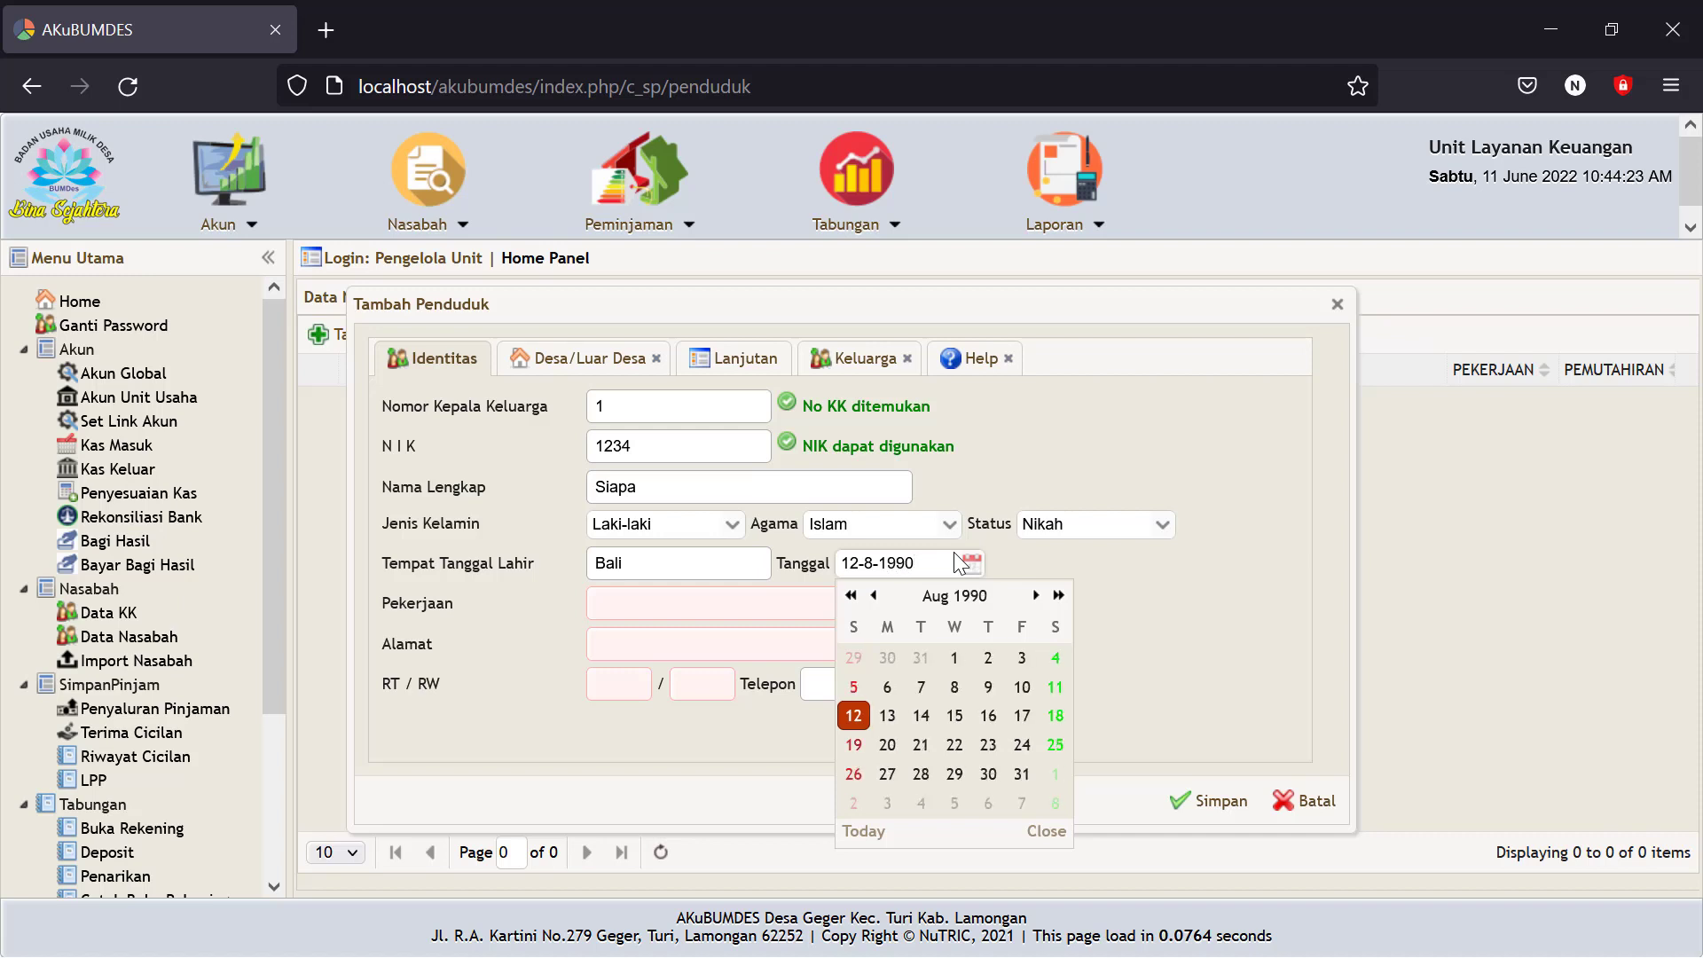
{"action": "left_click", "coordinate": [853, 715]}
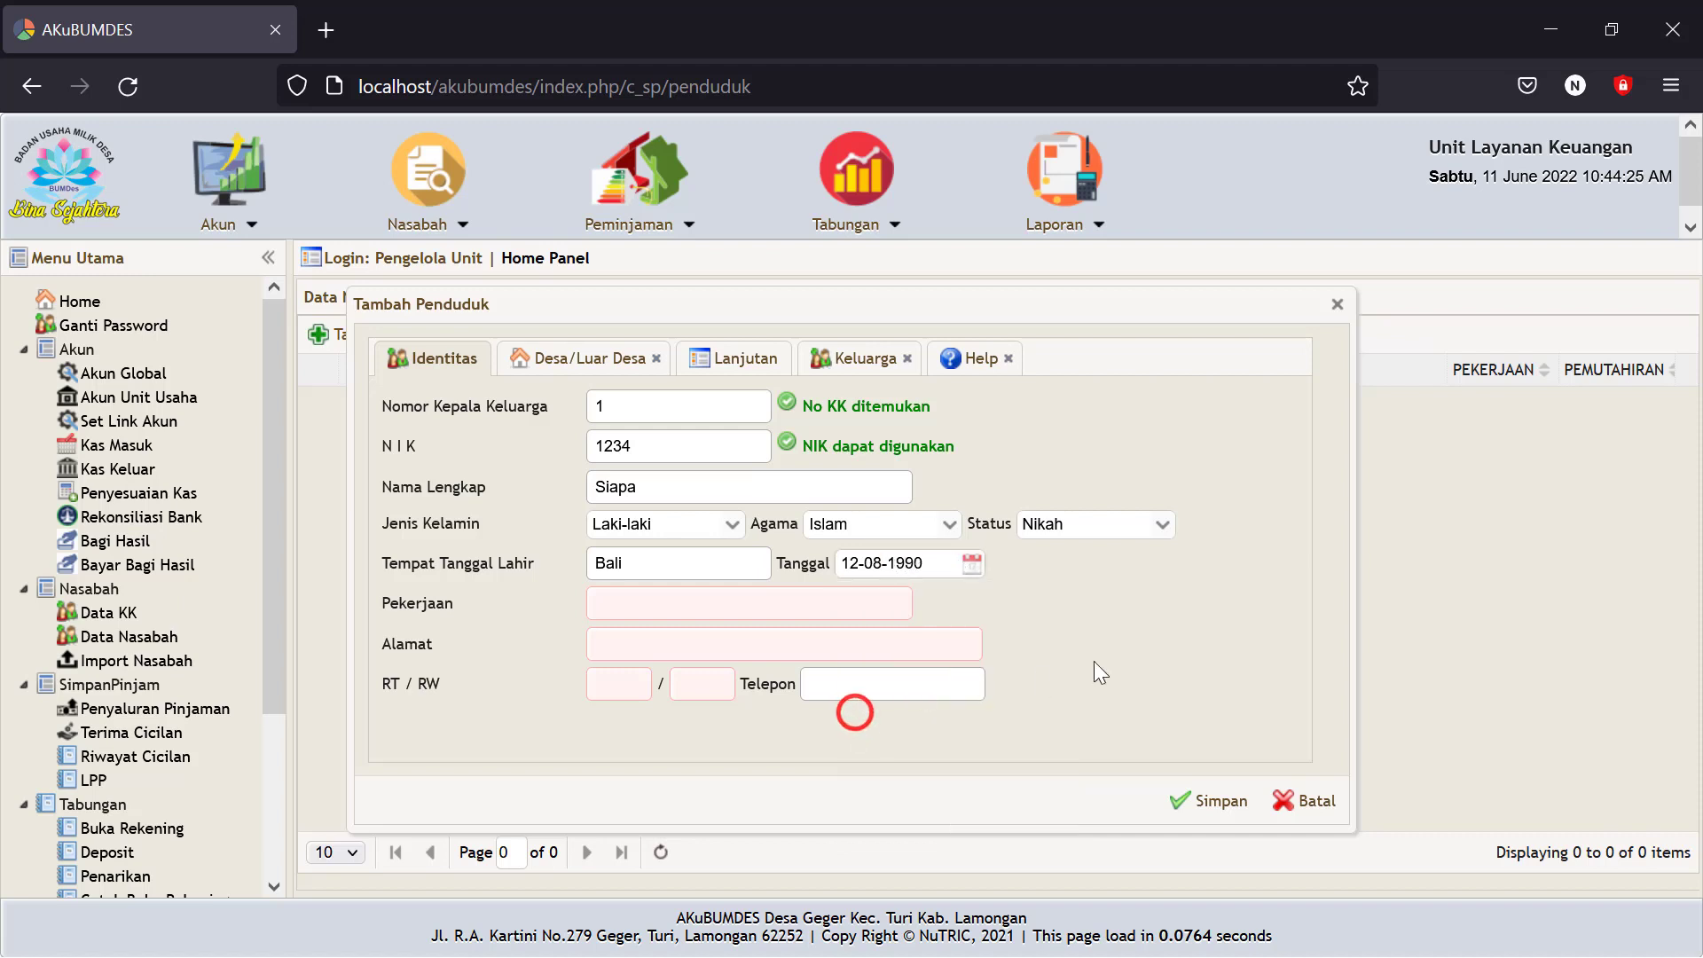
Set Pekerjaan to Wirausaha and fill in the customer's street address under Alamat.
{"action": "left_click", "coordinate": [809, 614]}
{"action": "type", "text": "wi"}
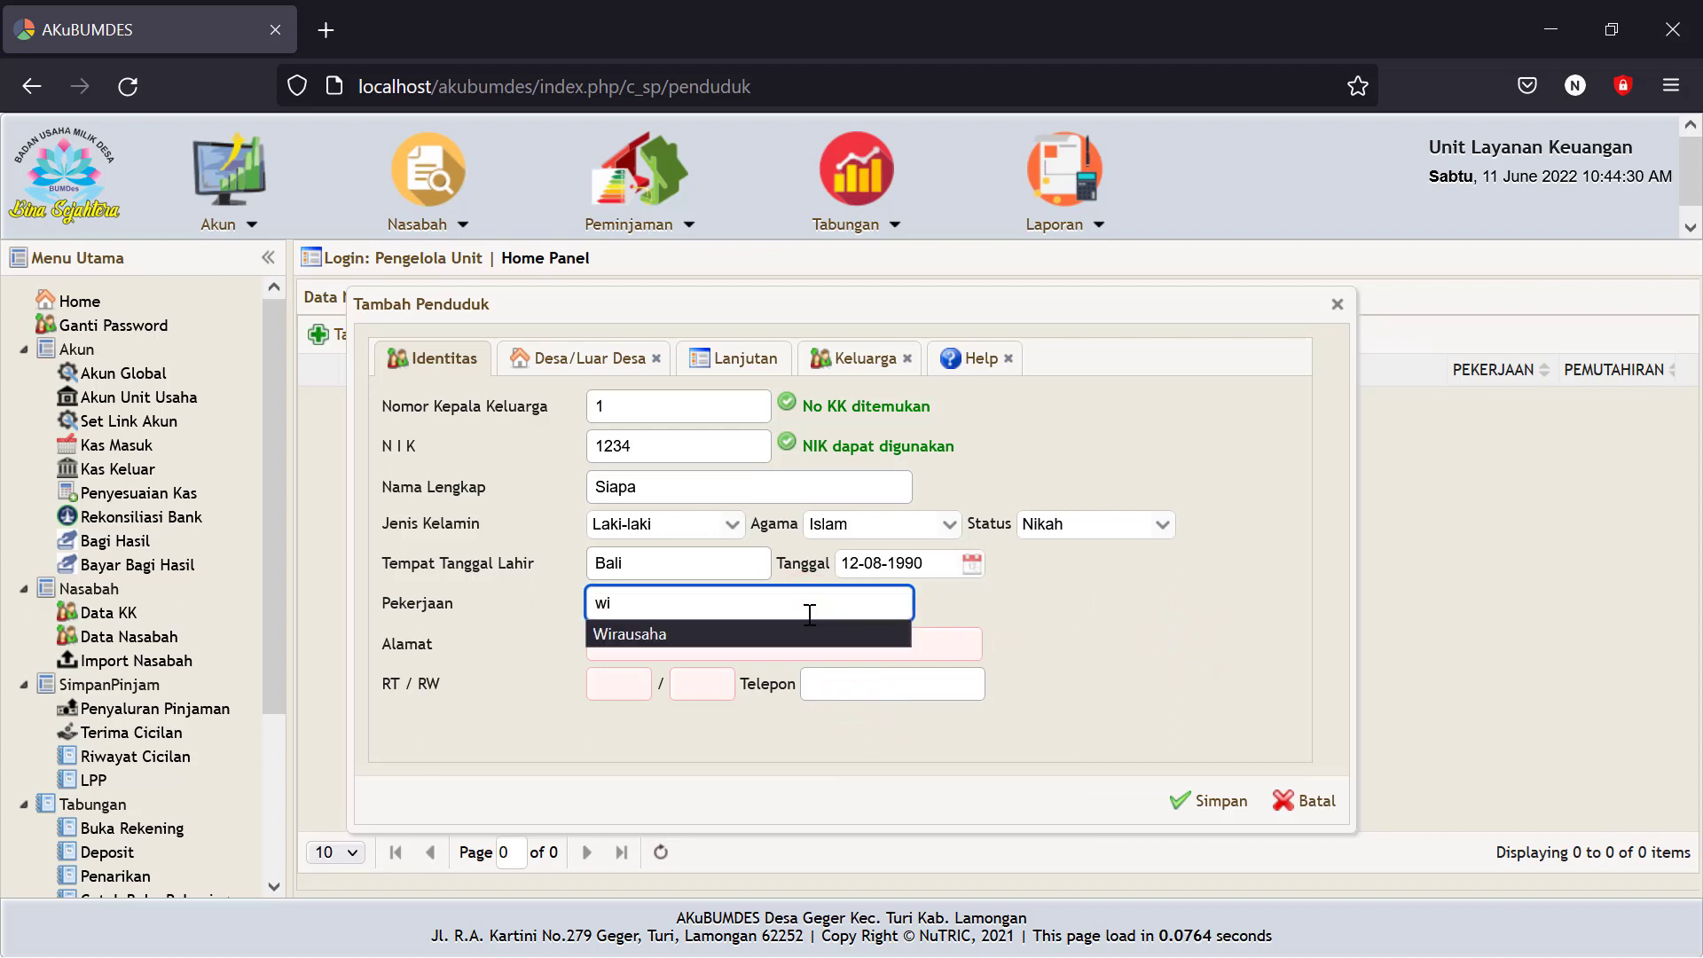
{"action": "left_click", "coordinate": [701, 633]}
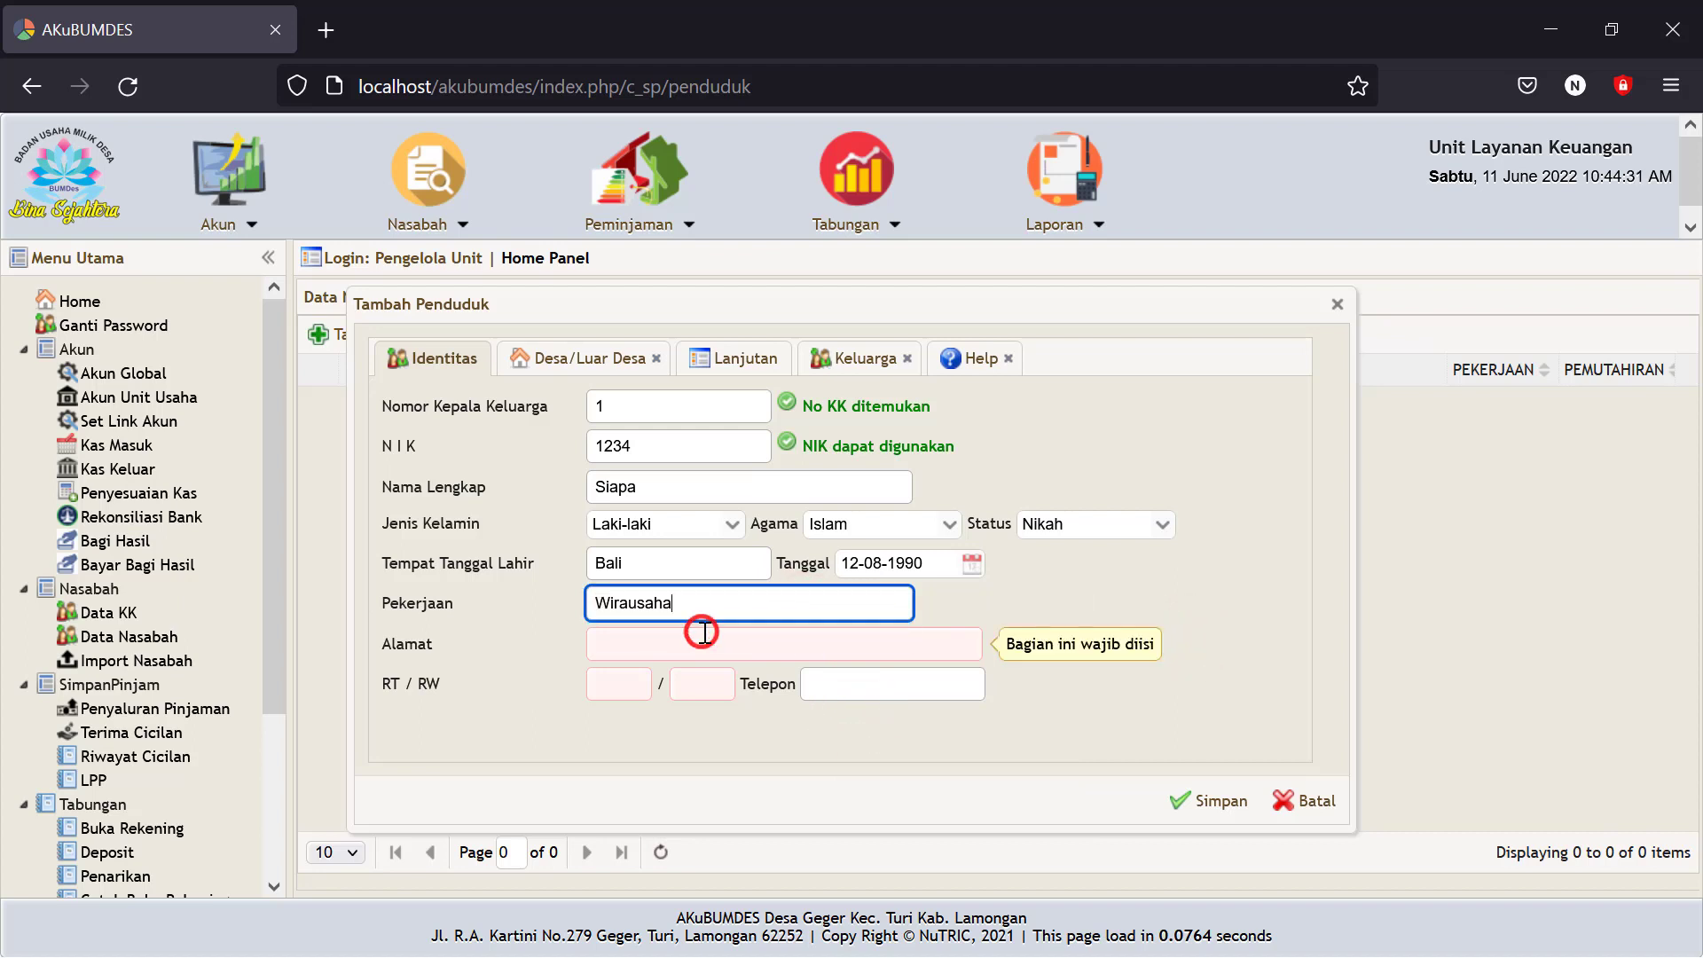
{"action": "left_click", "coordinate": [705, 646]}
{"action": "type", "text": "Jl"}
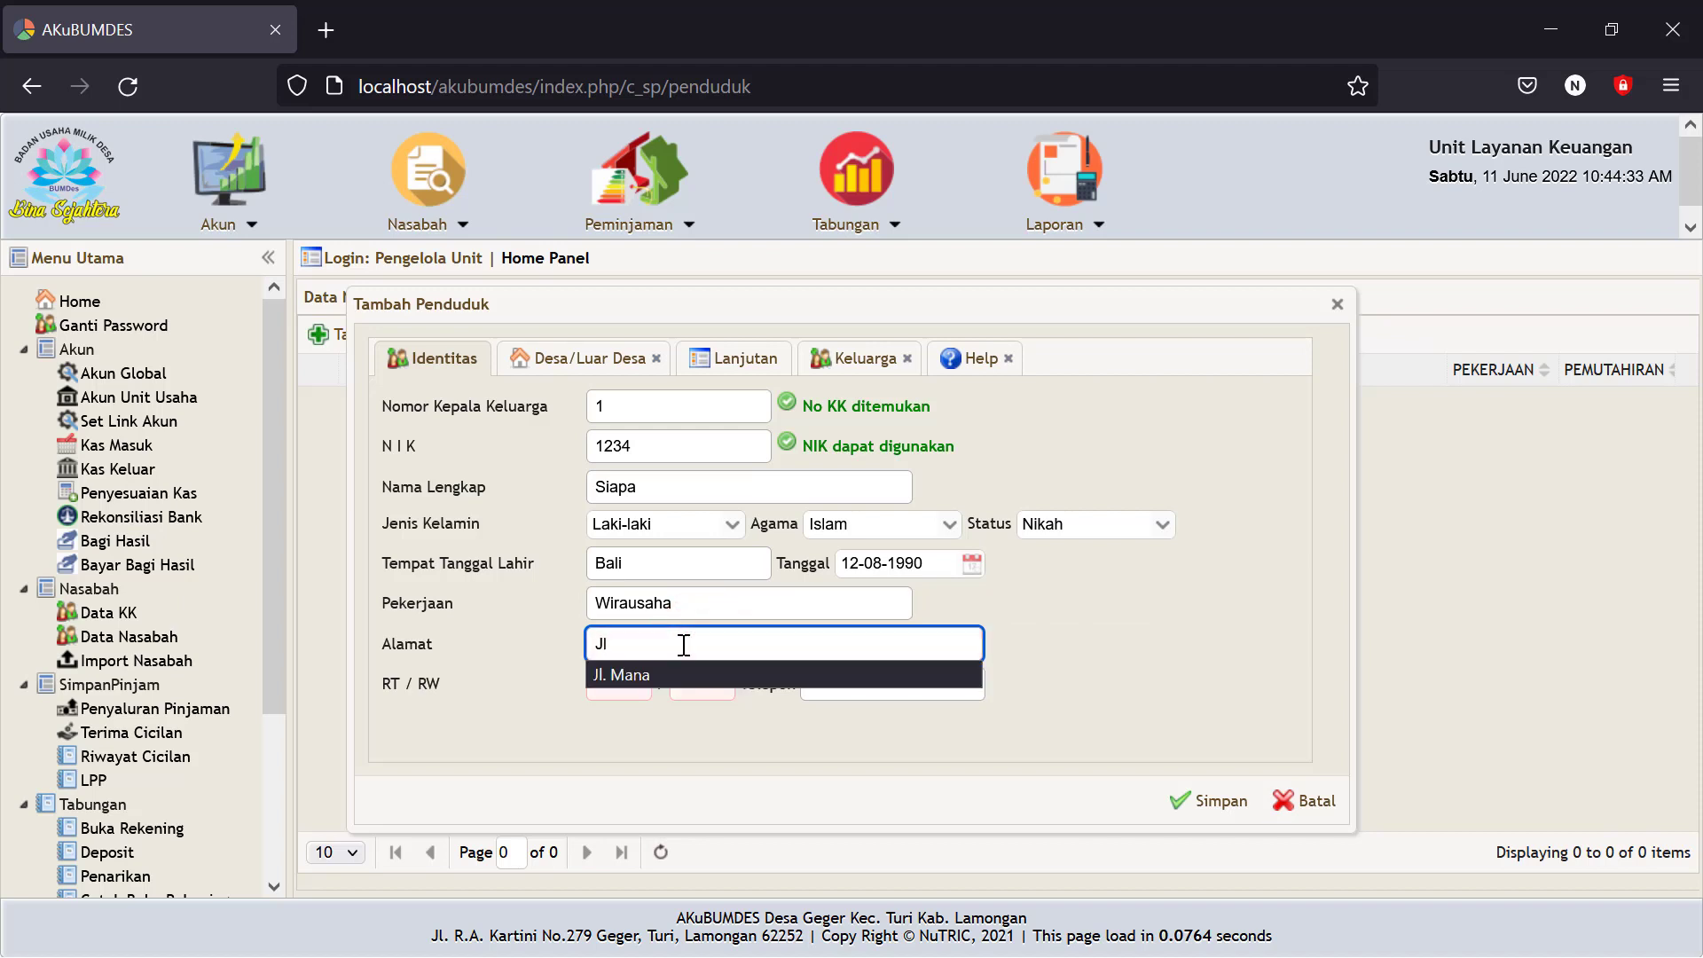
{"action": "type", "text": ". Mana"}
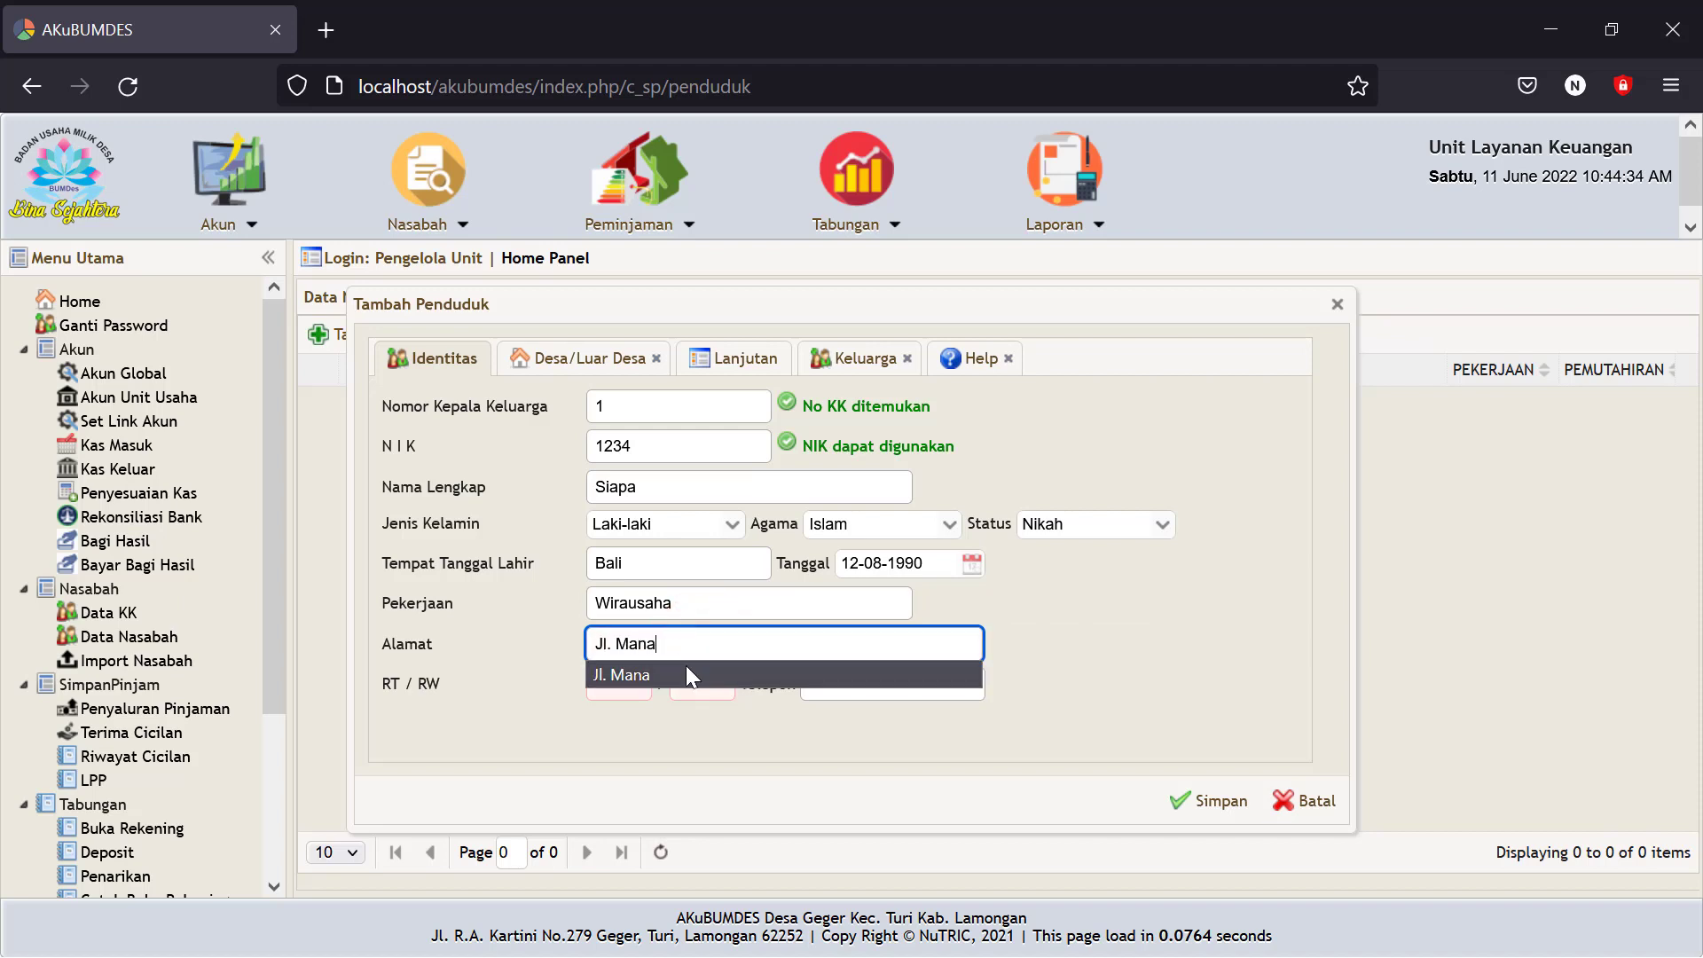
Fill in the RT and RW numbers of the customer's address.
{"action": "left_click", "coordinate": [611, 698]}
{"action": "type", "text": "001"}
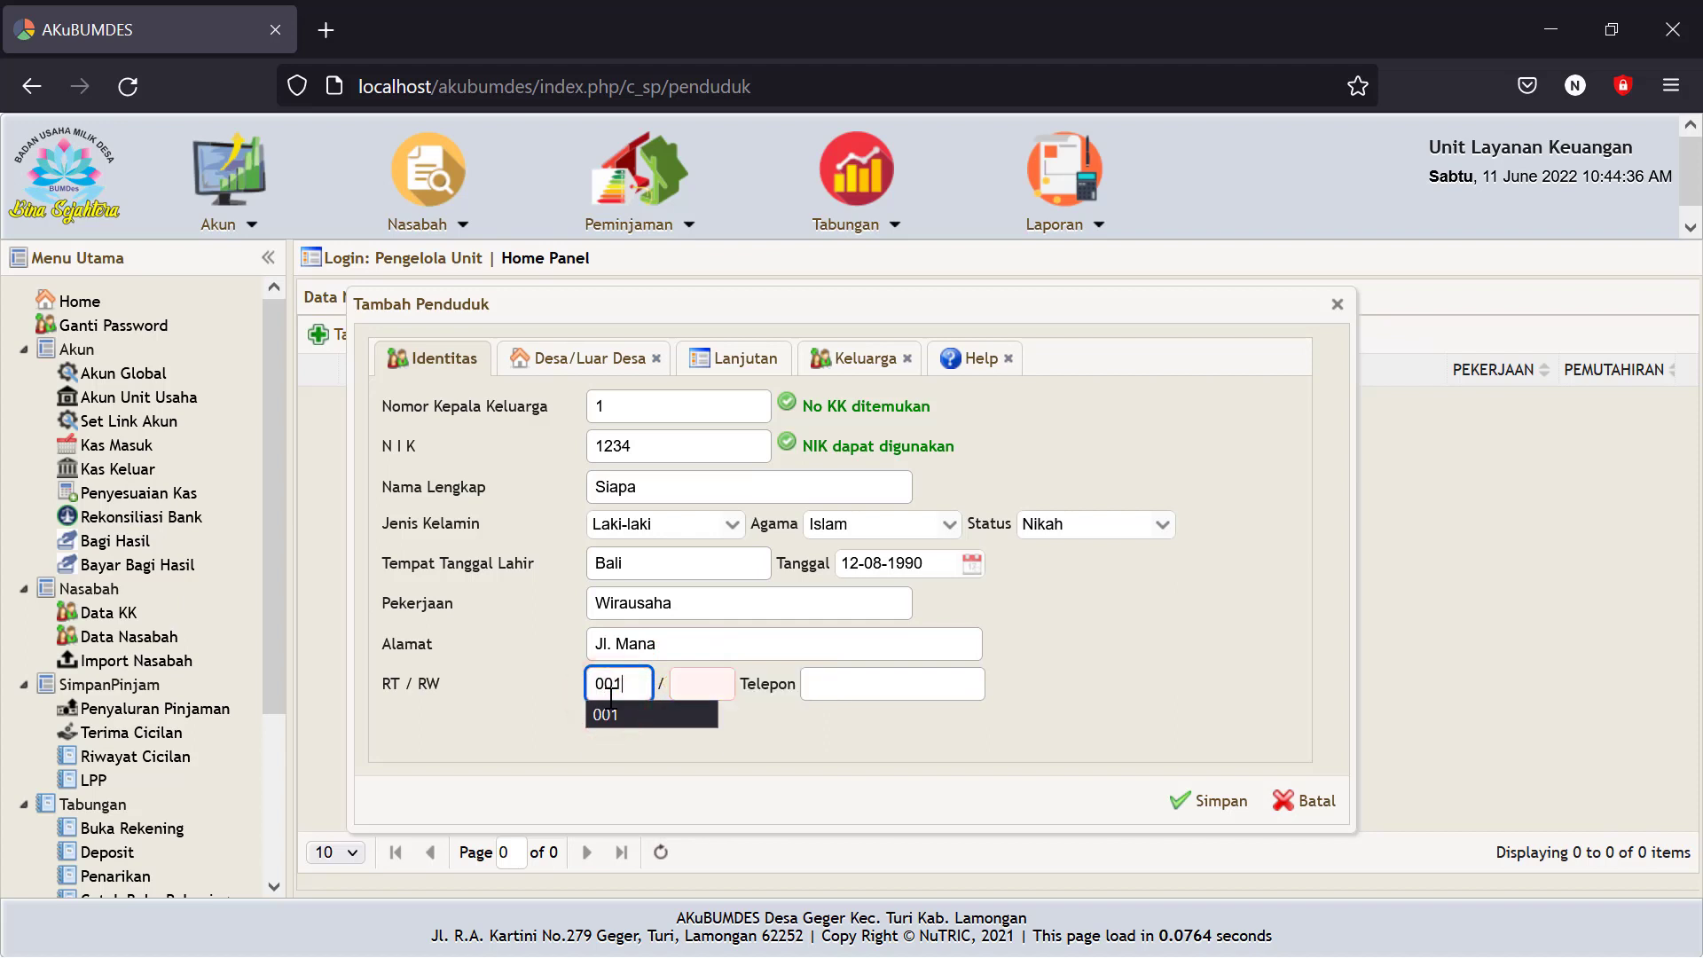
{"action": "left_click", "coordinate": [685, 684]}
{"action": "type", "text": "001"}
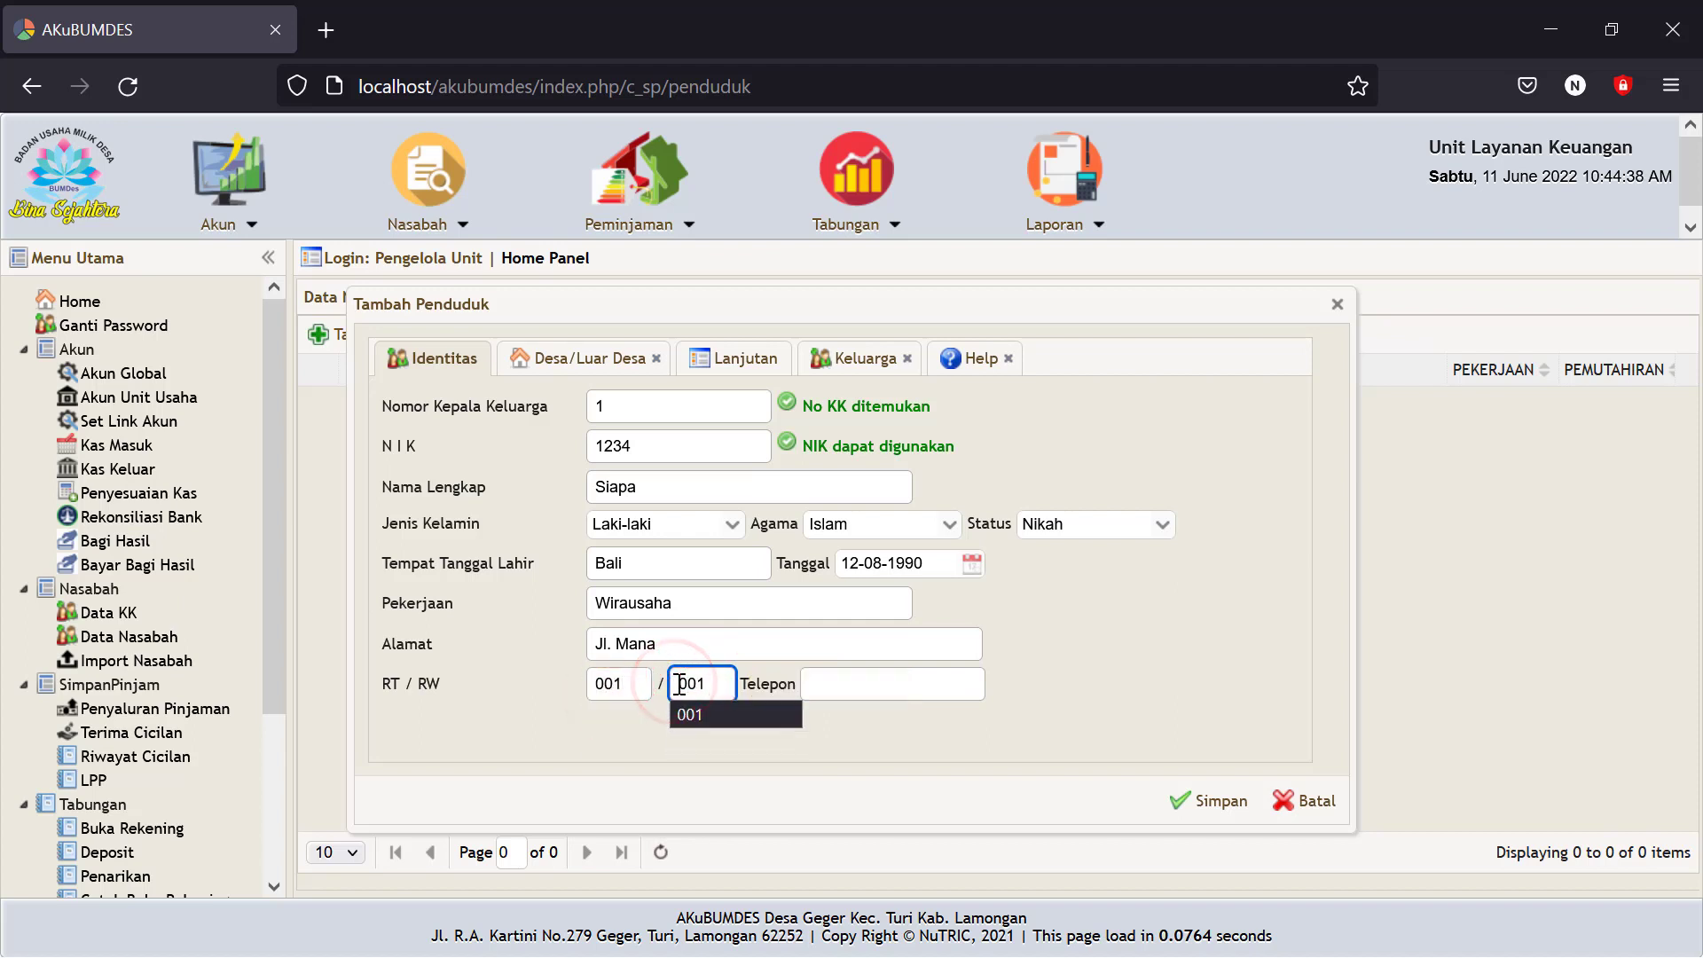
Enter the customer's phone number under Telepon and try to save the record.
{"action": "left_click", "coordinate": [857, 732]}
{"action": "left_click", "coordinate": [832, 687]}
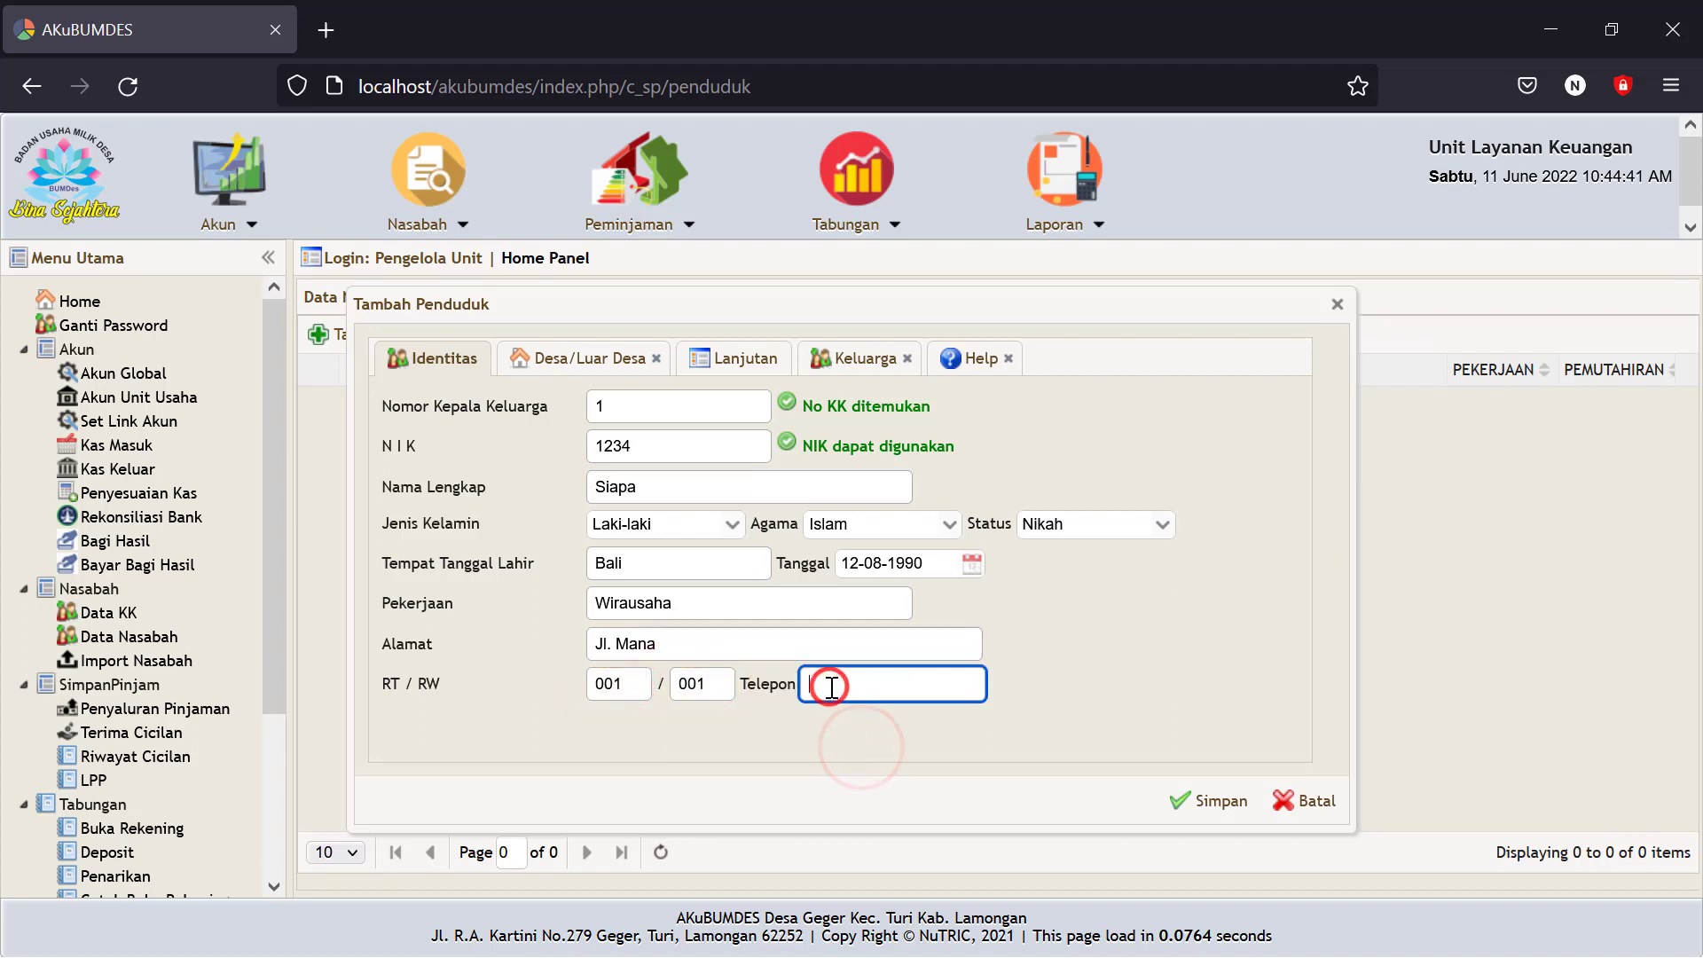
{"action": "type", "text": "00000000"}
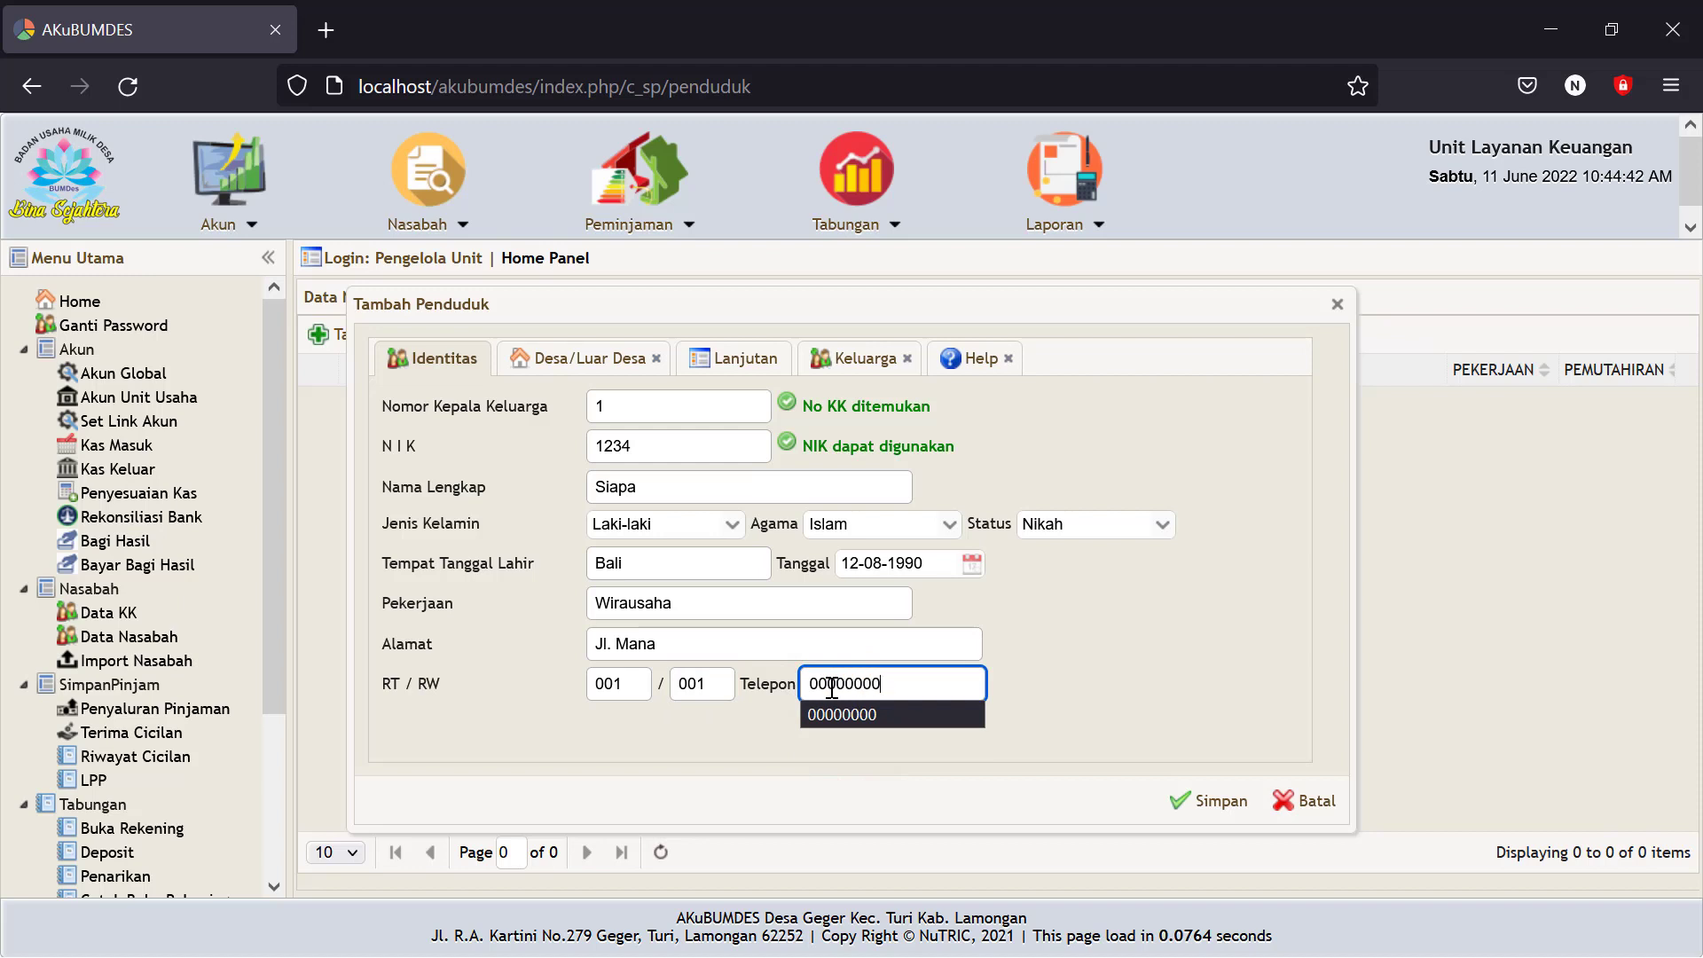
{"action": "type", "text": "99"}
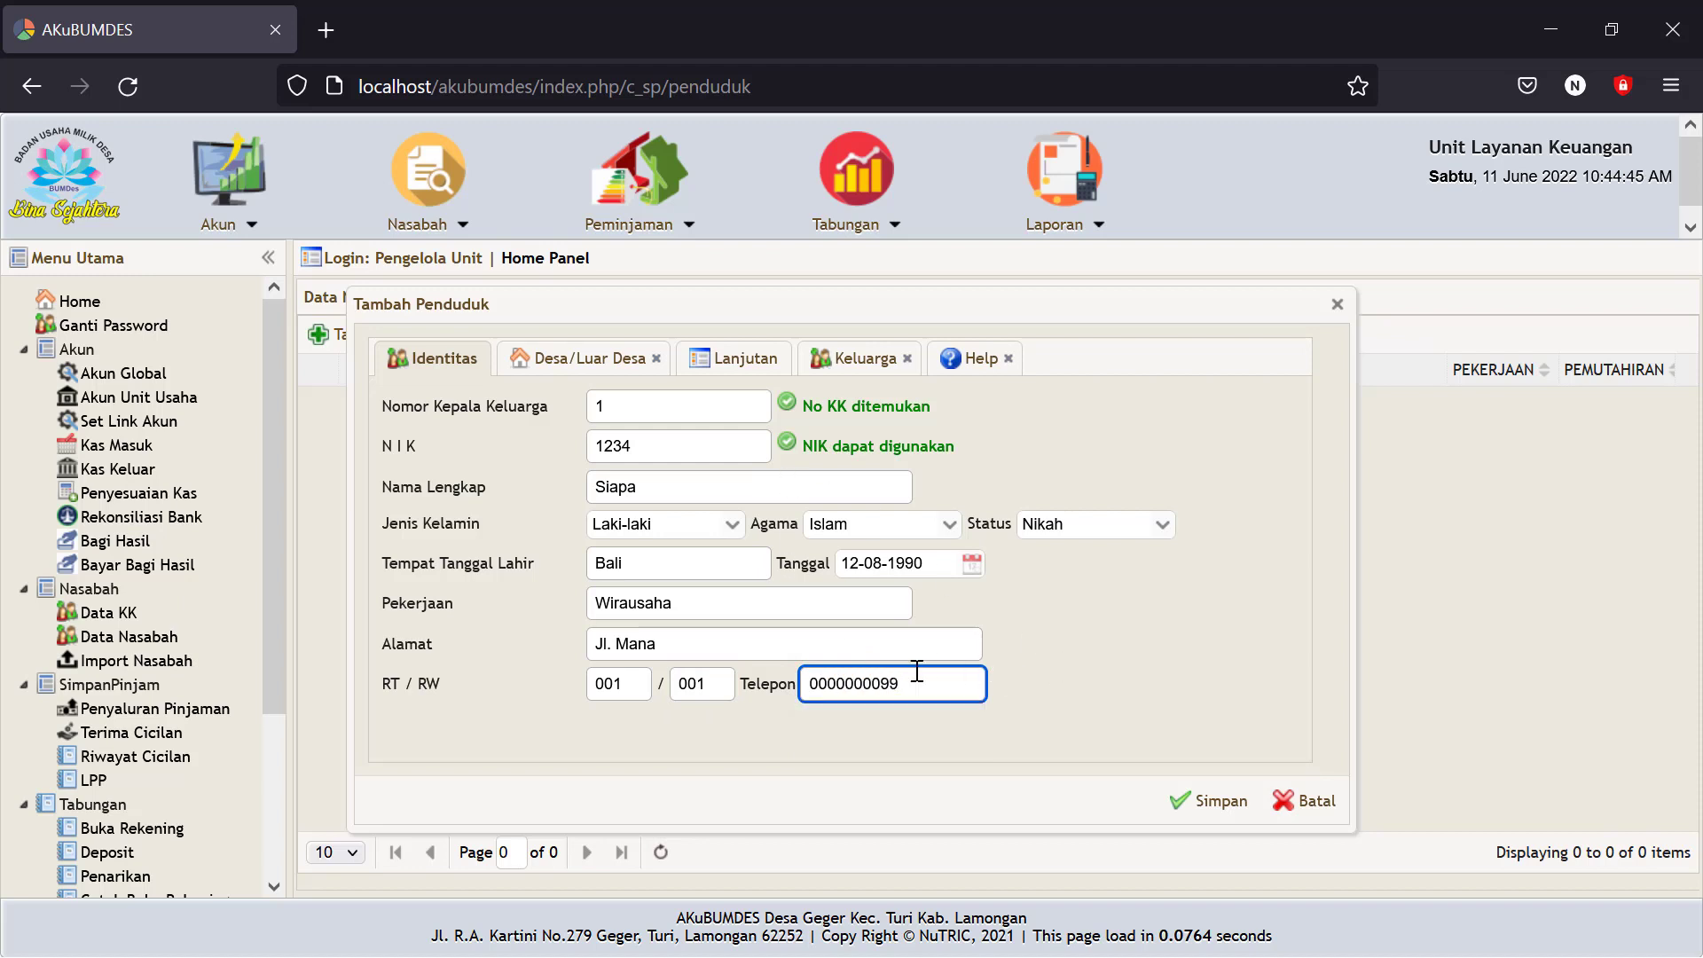
{"action": "left_click", "coordinate": [1220, 816]}
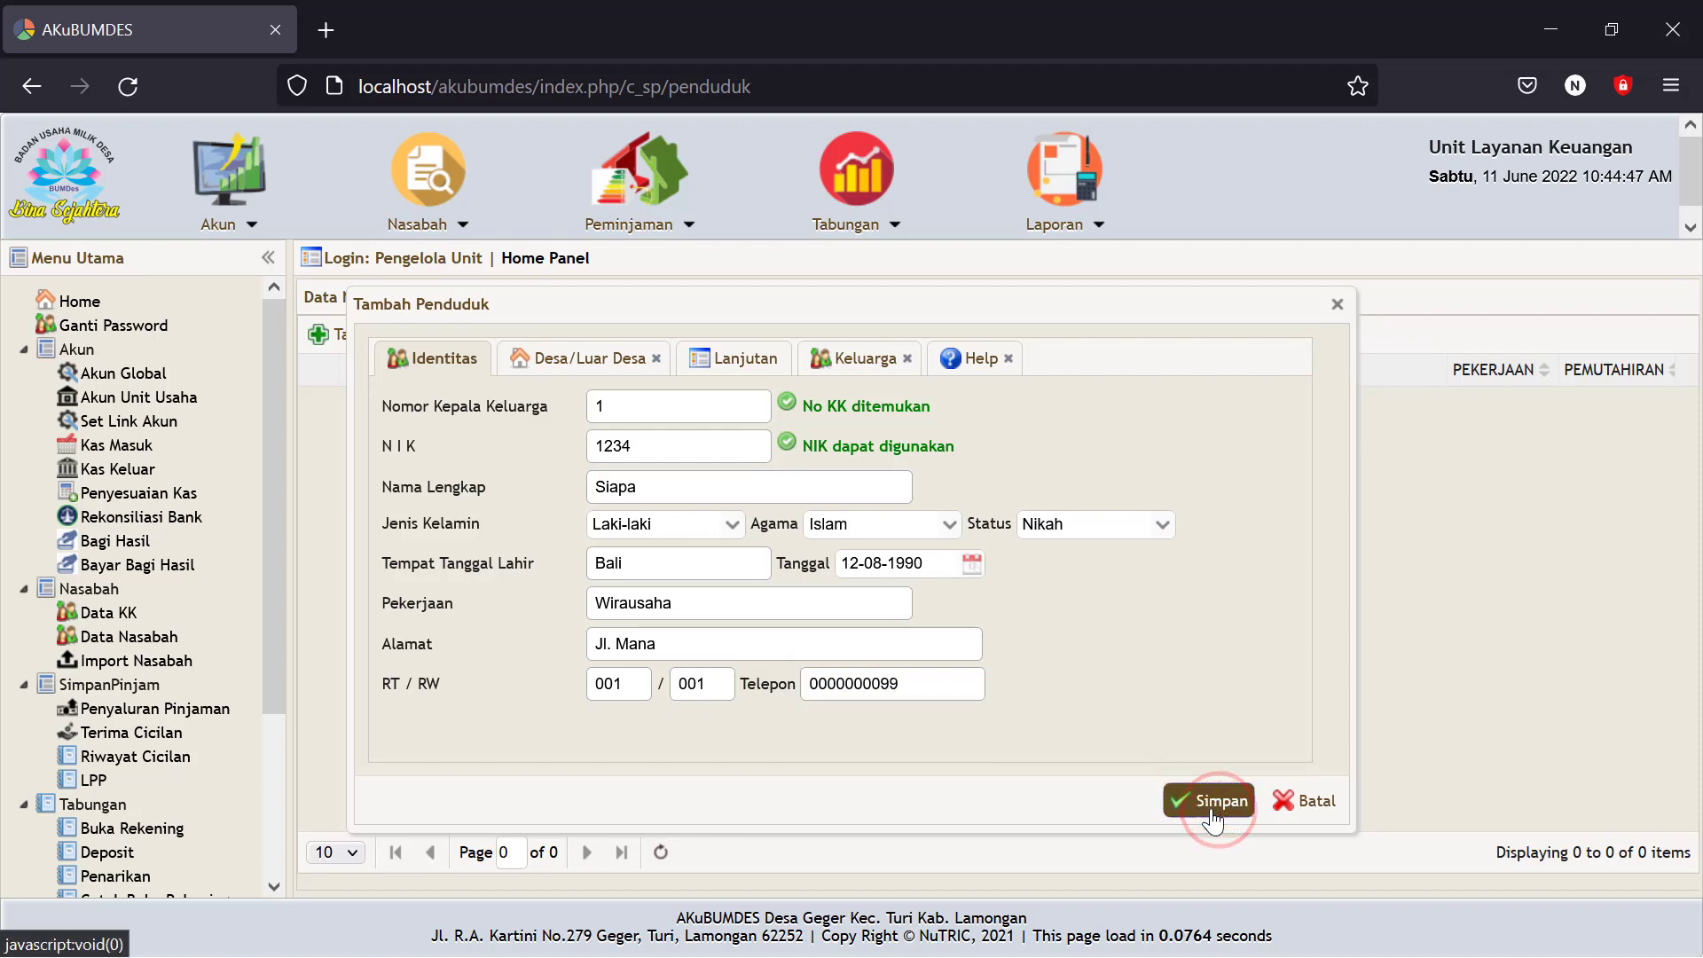
In the Desa/Luar Desa section, set the resident's origin to Desa ini.
{"action": "left_click", "coordinate": [597, 362]}
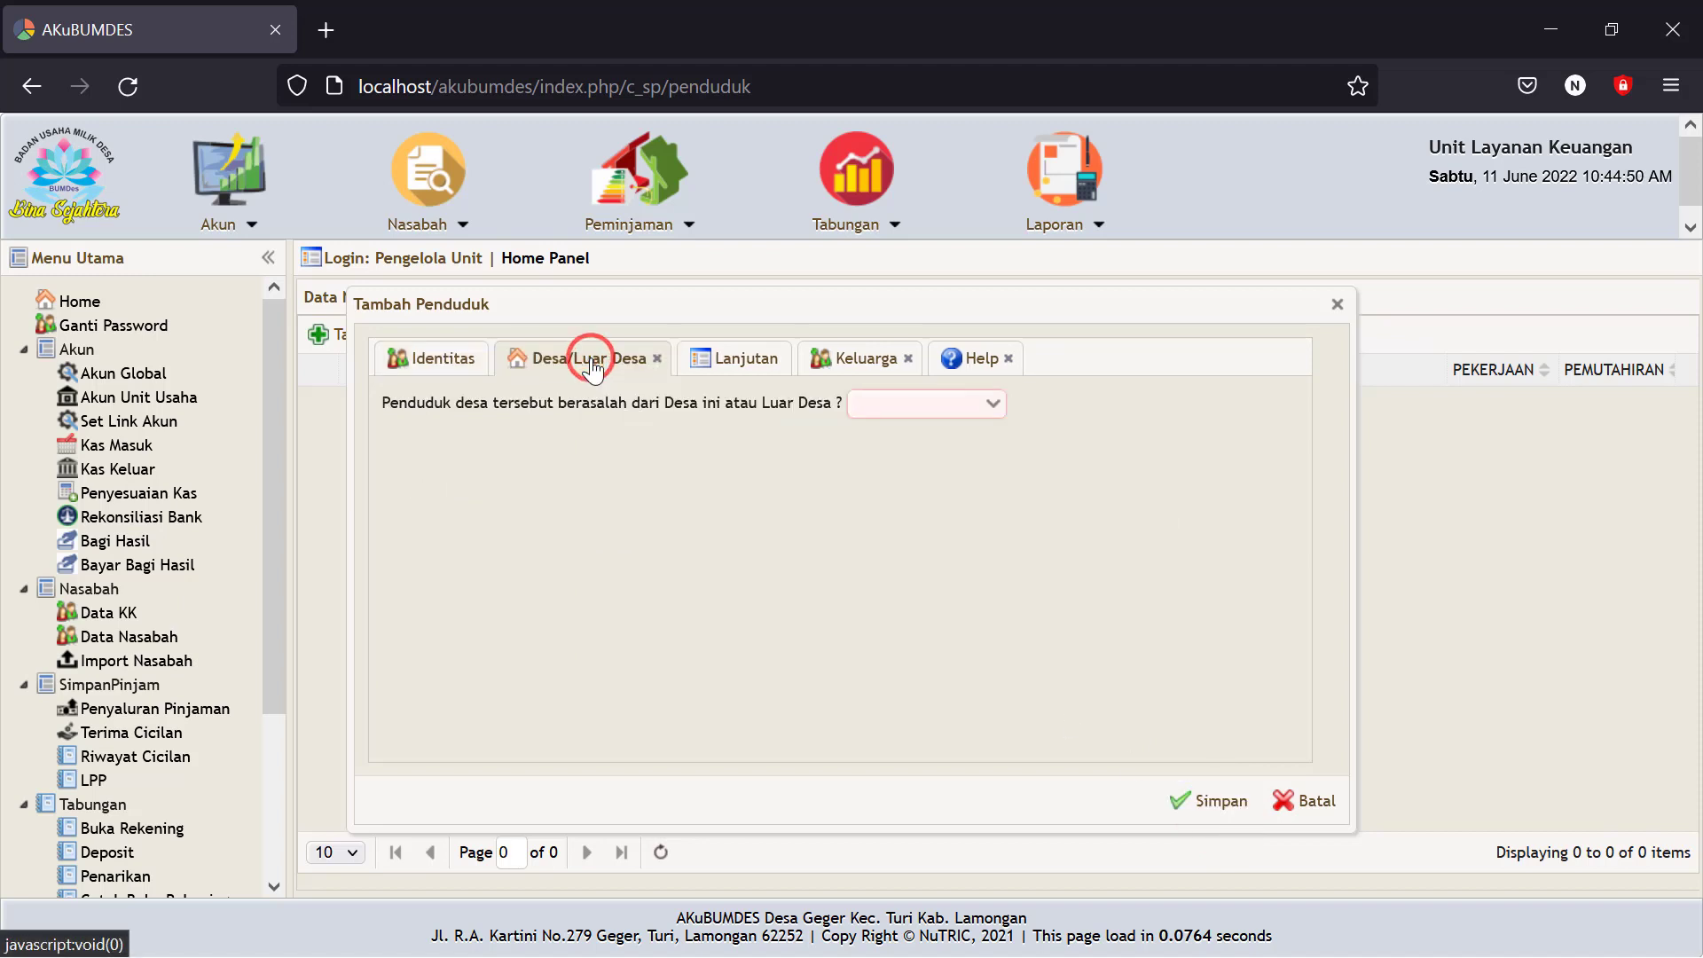
{"action": "left_click", "coordinate": [990, 404]}
{"action": "left_click", "coordinate": [875, 481]}
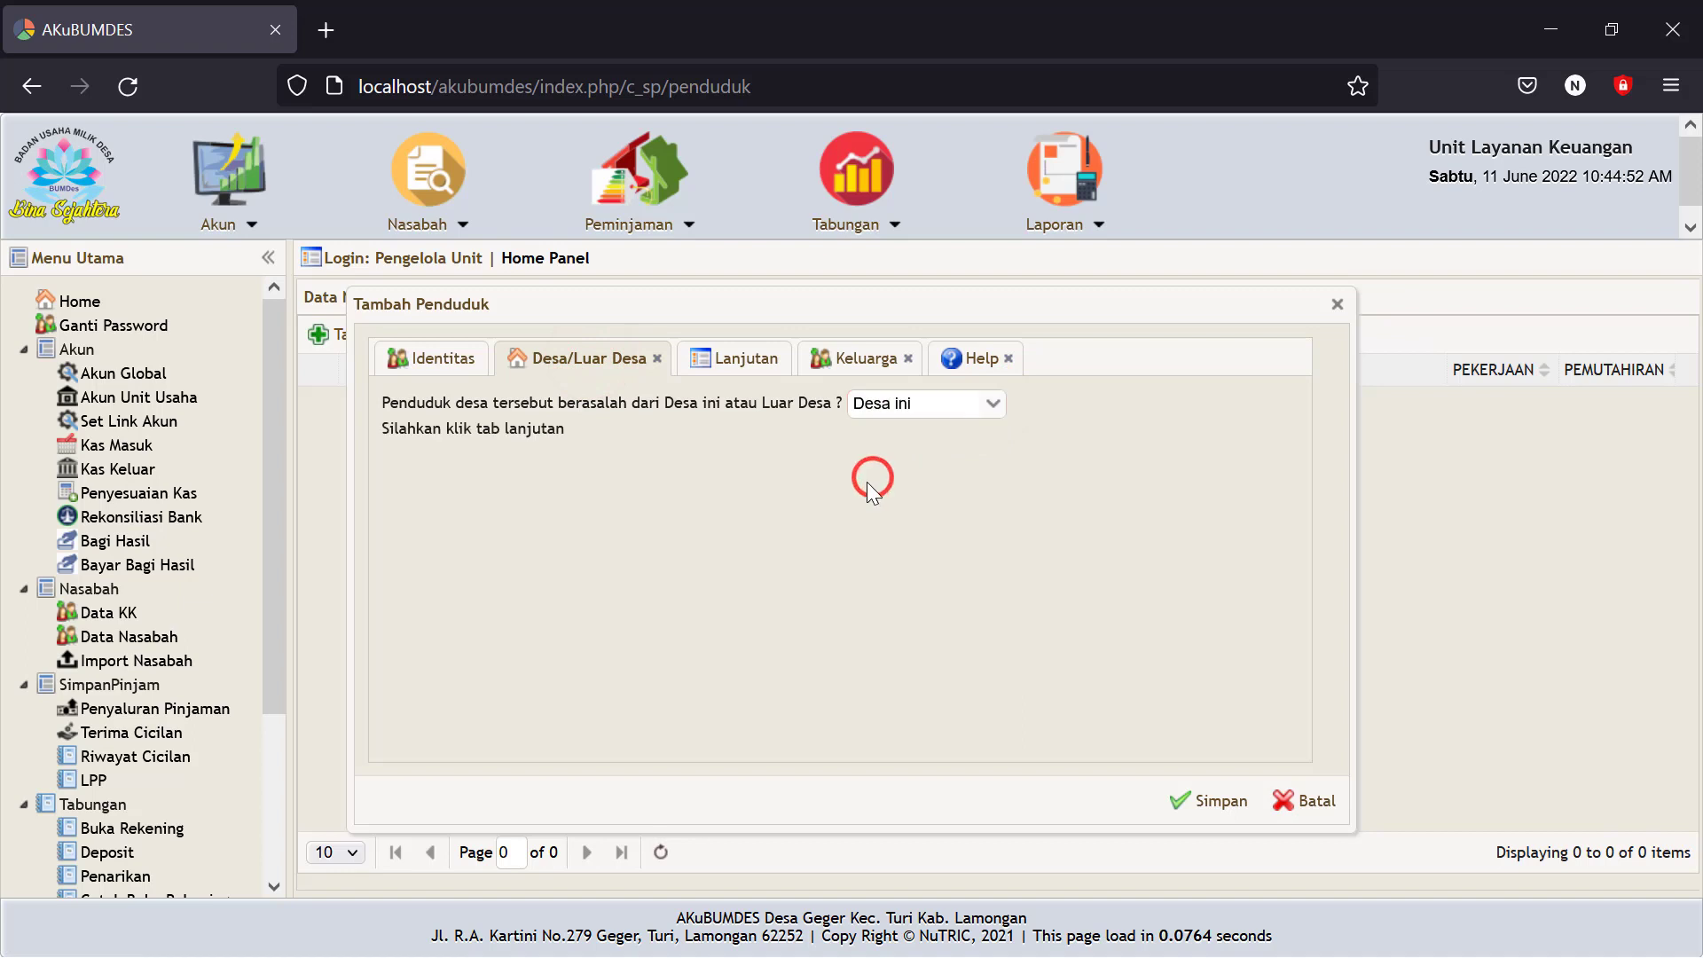
In the Lanjutan section, set Kewarganegaraan to WNI and Status Mutasi to Datang.
{"action": "left_click", "coordinate": [767, 371]}
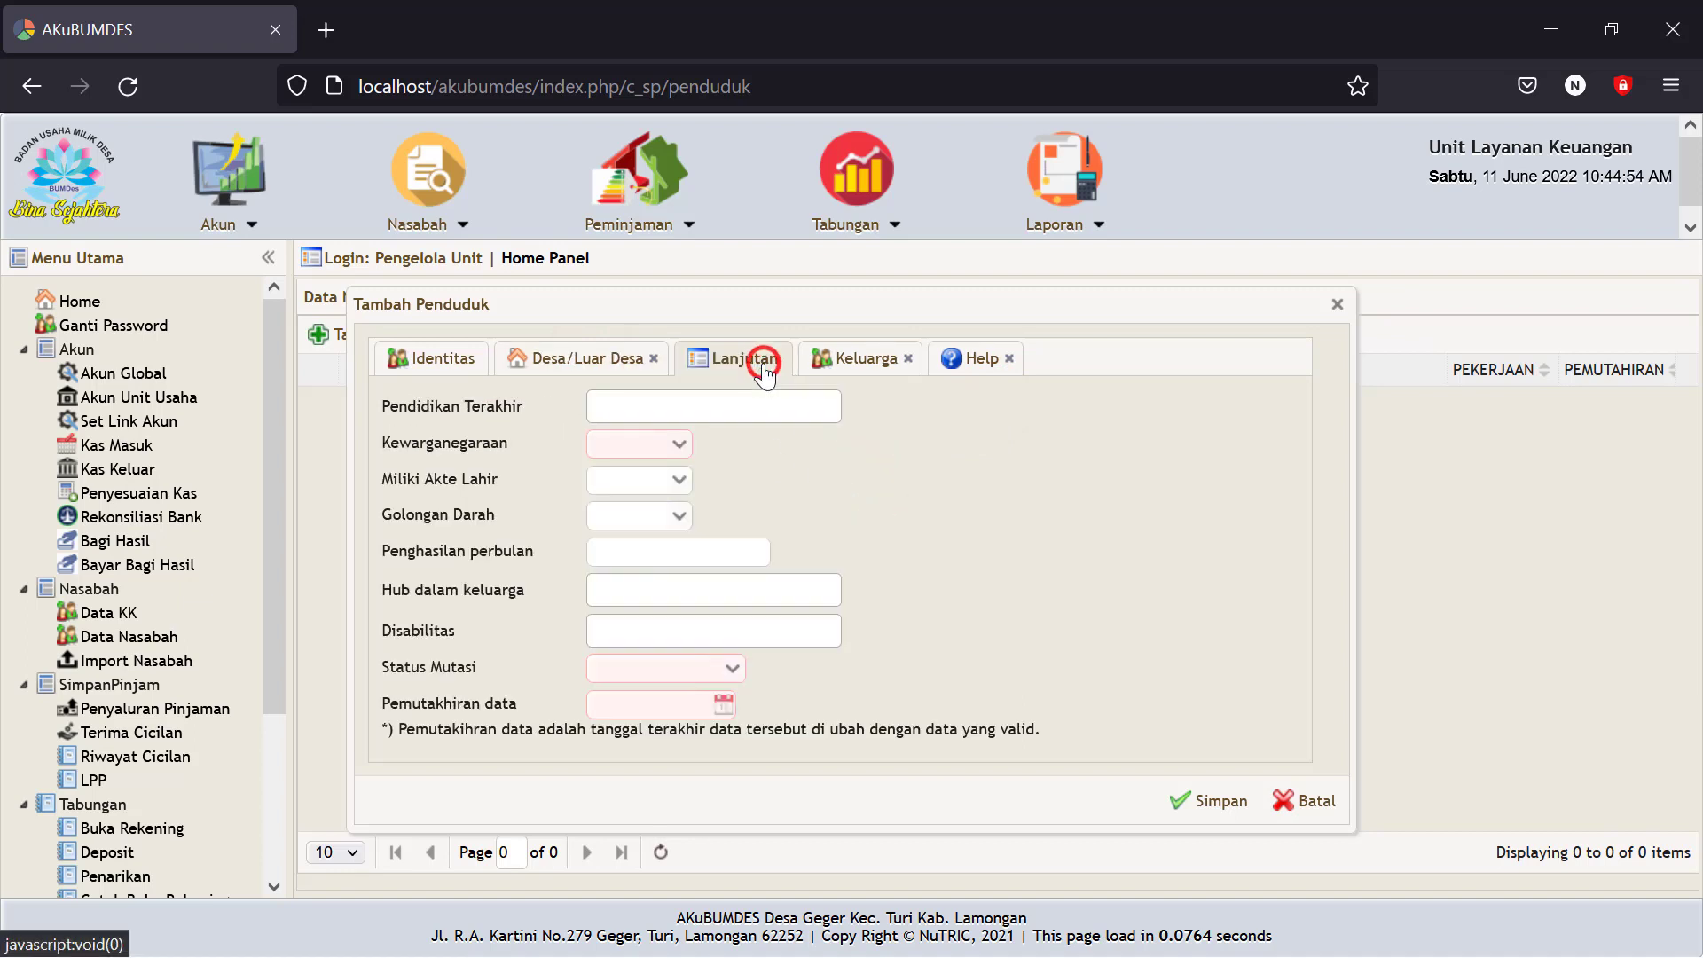
{"action": "left_click", "coordinate": [599, 442]}
{"action": "left_click", "coordinate": [615, 519]}
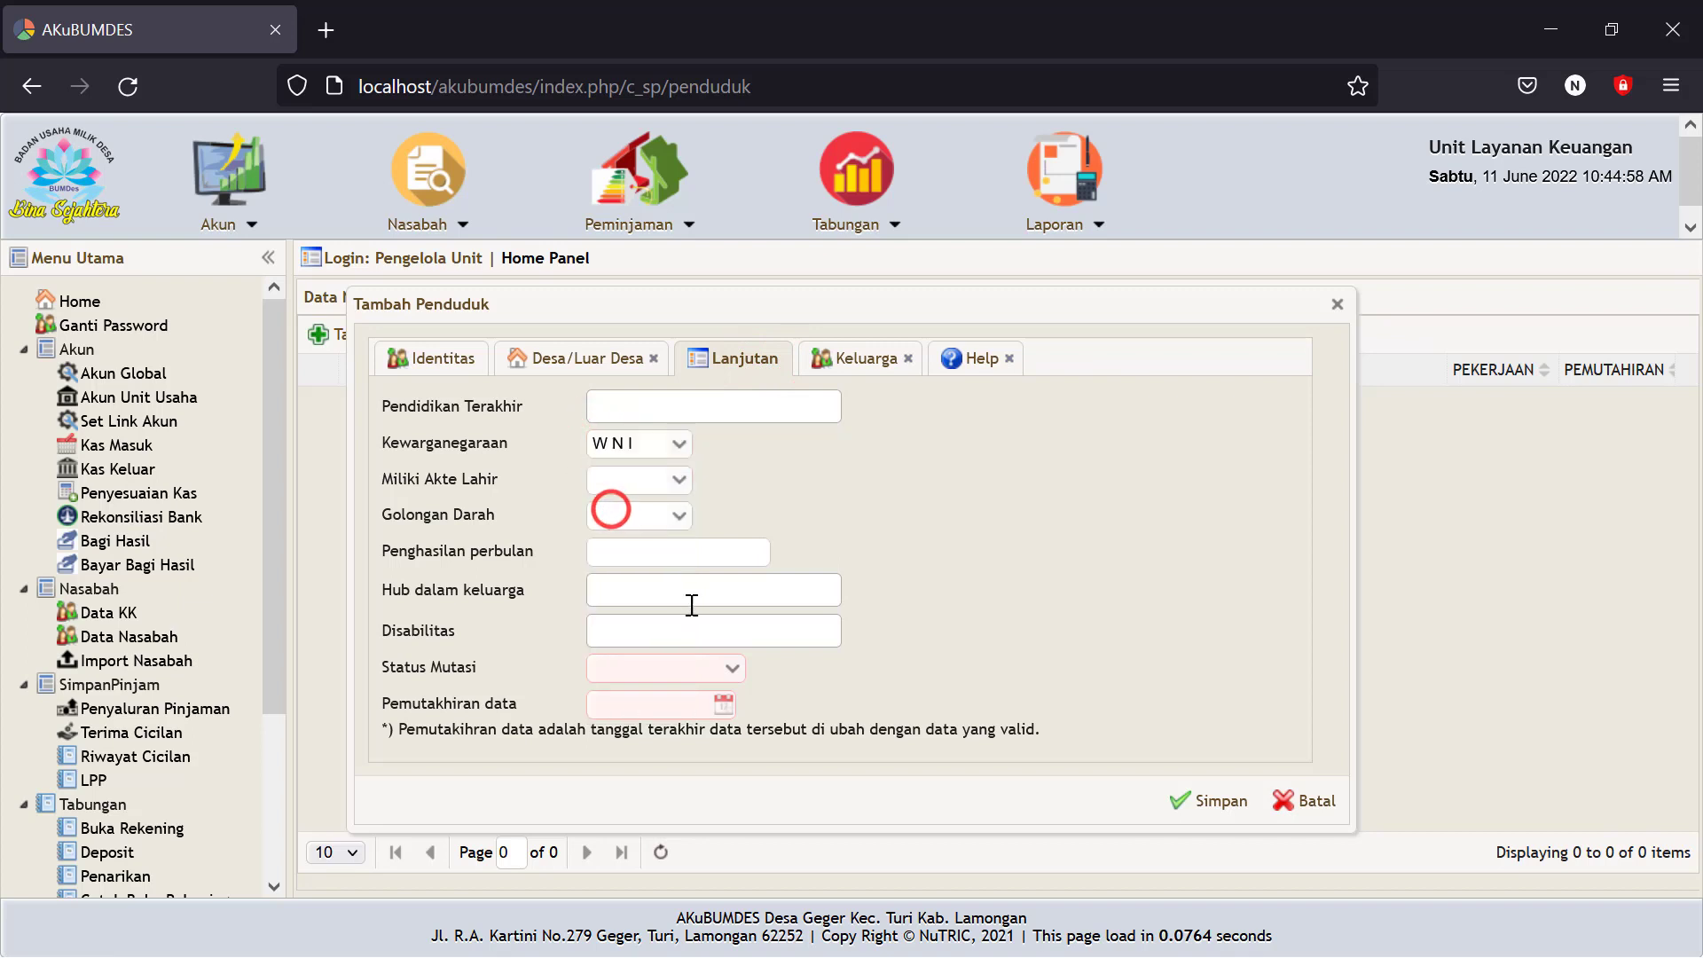
{"action": "left_click", "coordinate": [720, 680]}
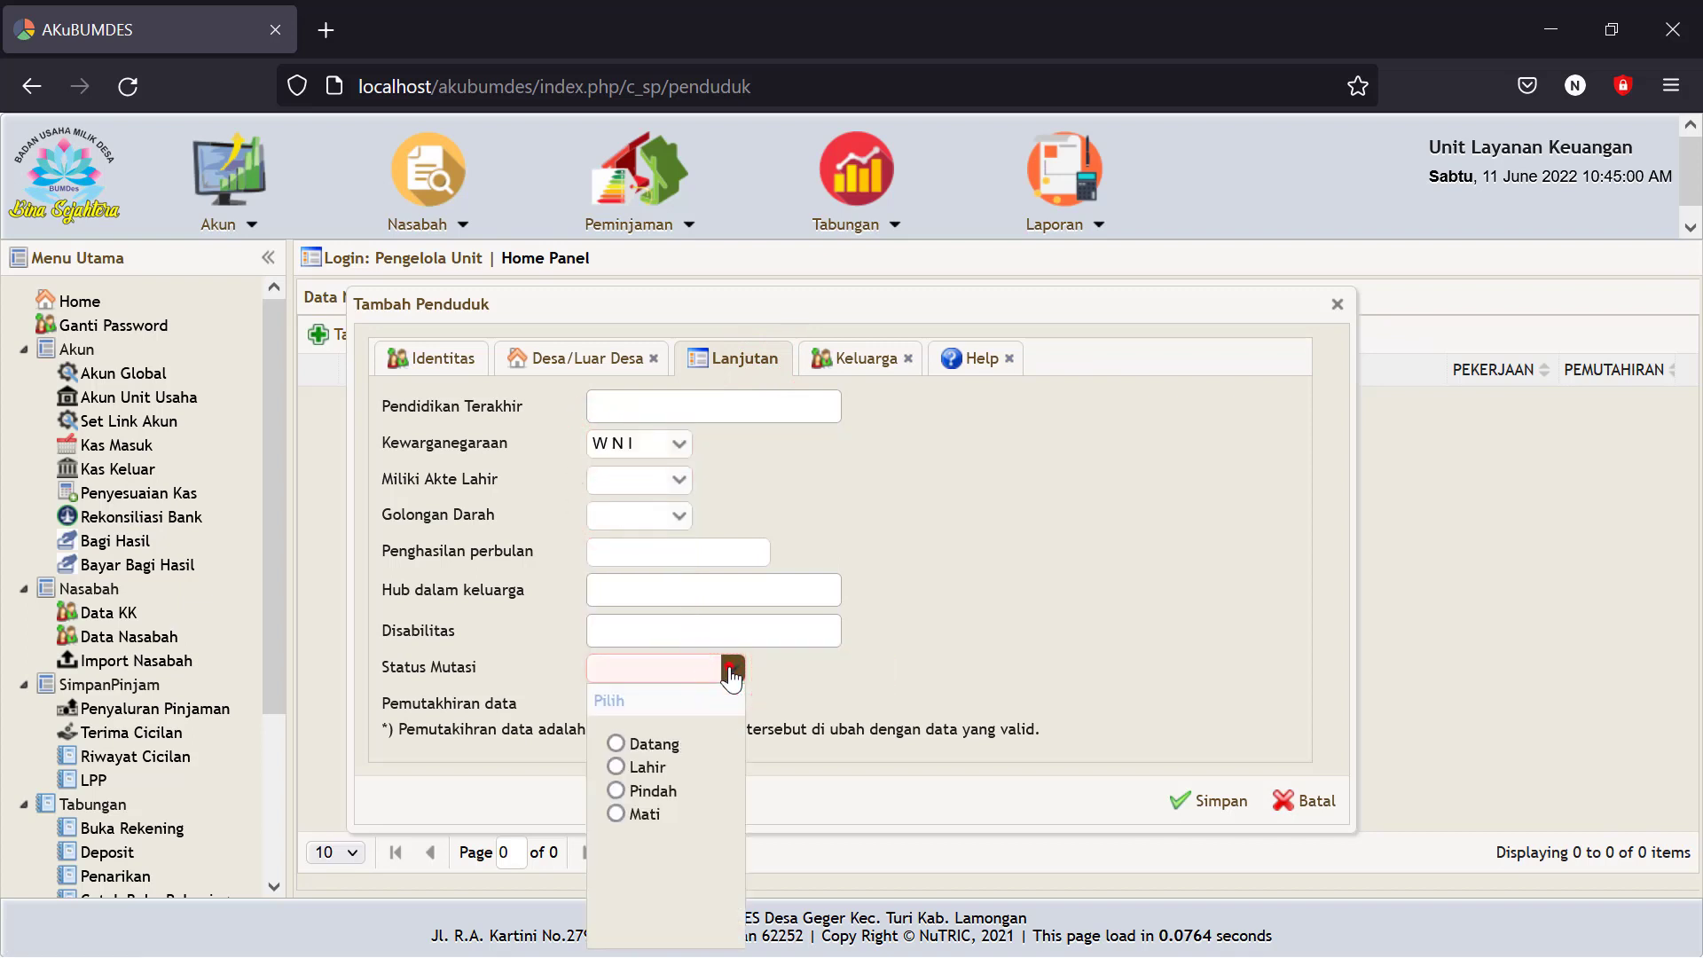
{"action": "left_click", "coordinate": [731, 672]}
{"action": "left_click", "coordinate": [725, 672]}
{"action": "left_click", "coordinate": [619, 747]}
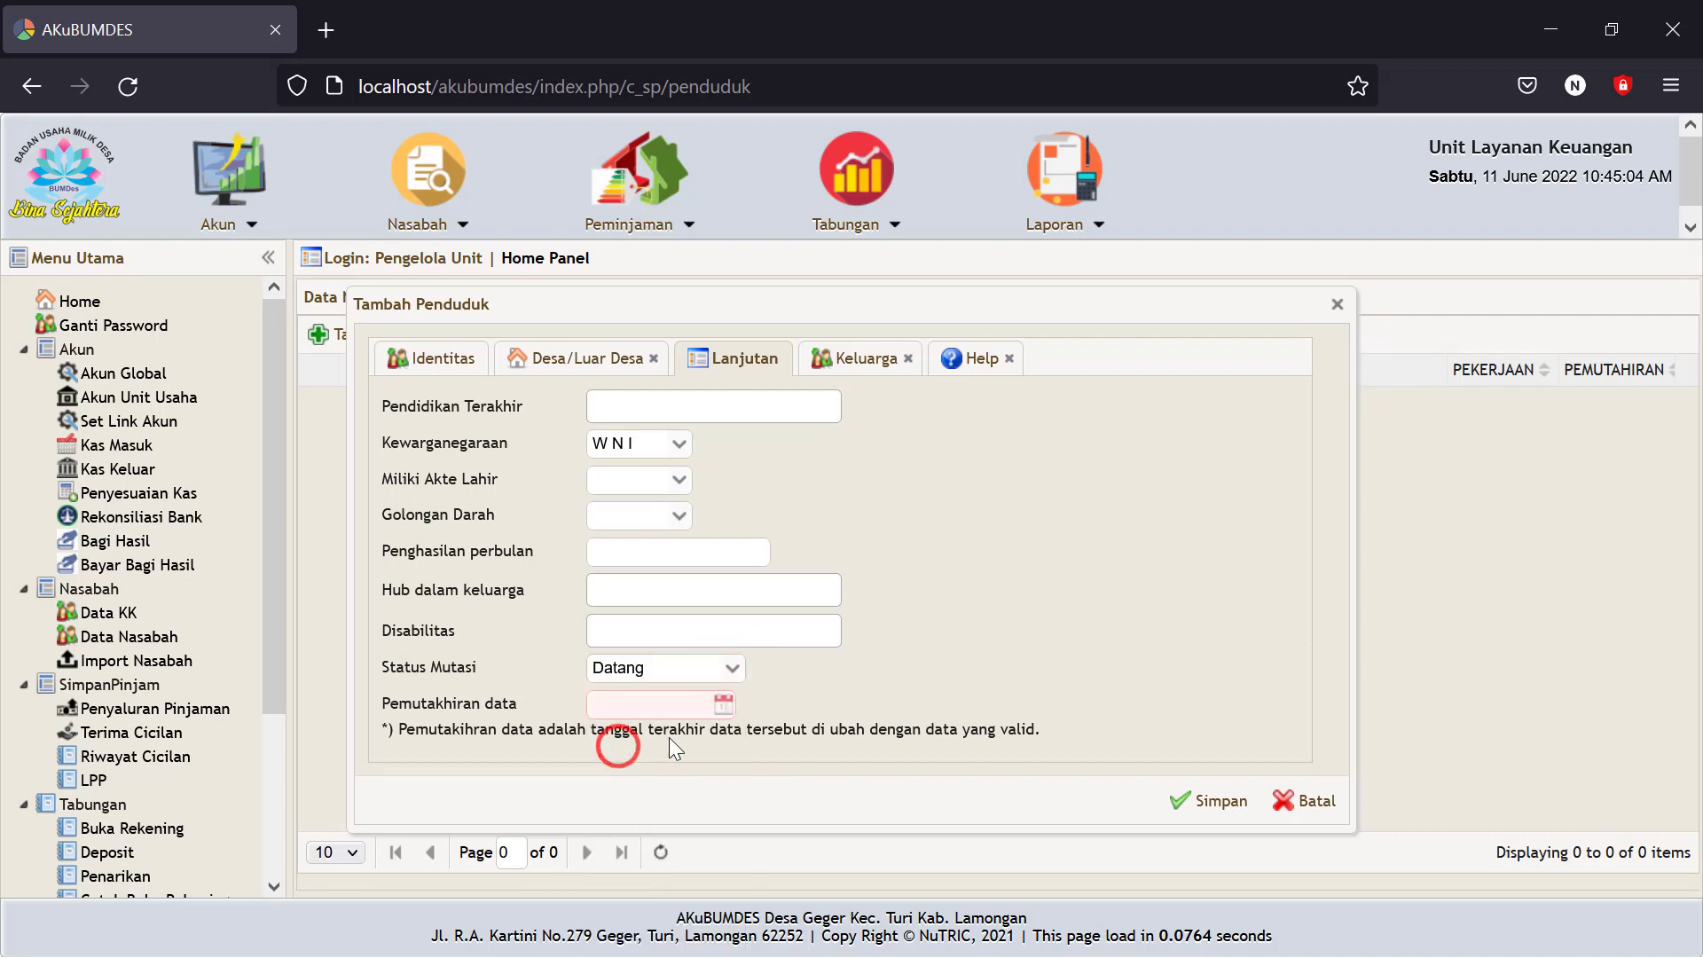
Set the Pemutakhiran data date to 11-06-2022 and try to save the record.
{"action": "left_click", "coordinate": [721, 710]}
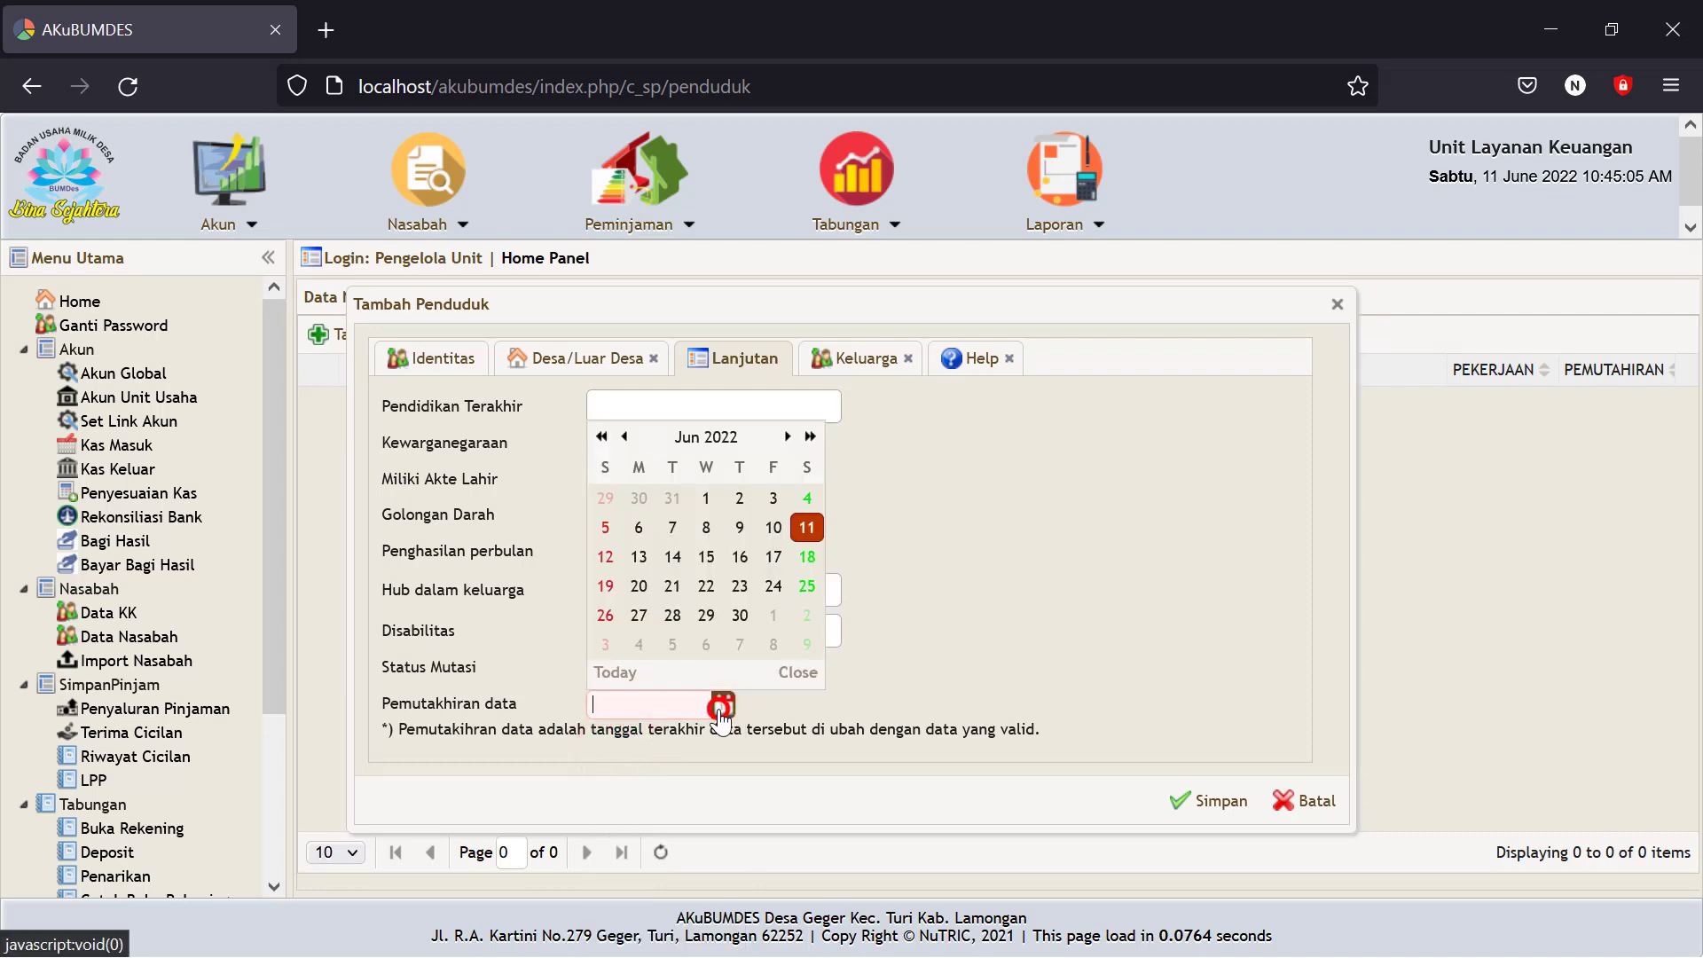
{"action": "left_click", "coordinate": [807, 528]}
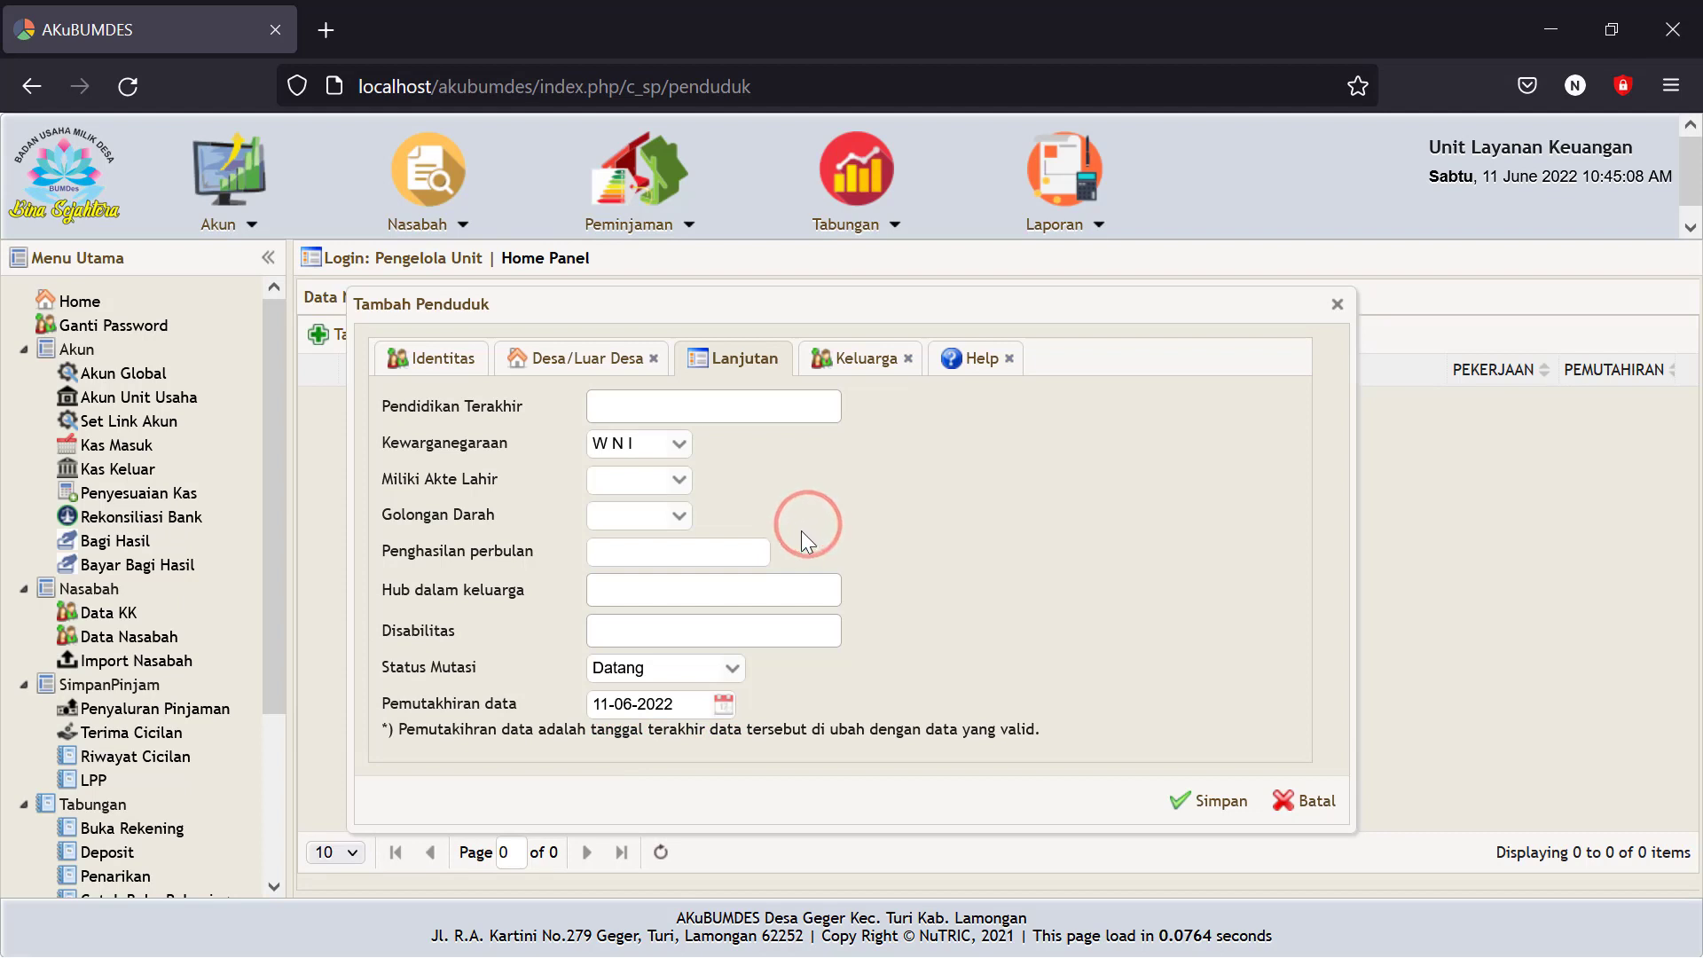
{"action": "left_click", "coordinate": [1190, 821]}
In the Keluarga section, enter "-" for both NIK Ayah and NIK Ibu, and save the customer record.
{"action": "left_click", "coordinate": [857, 355]}
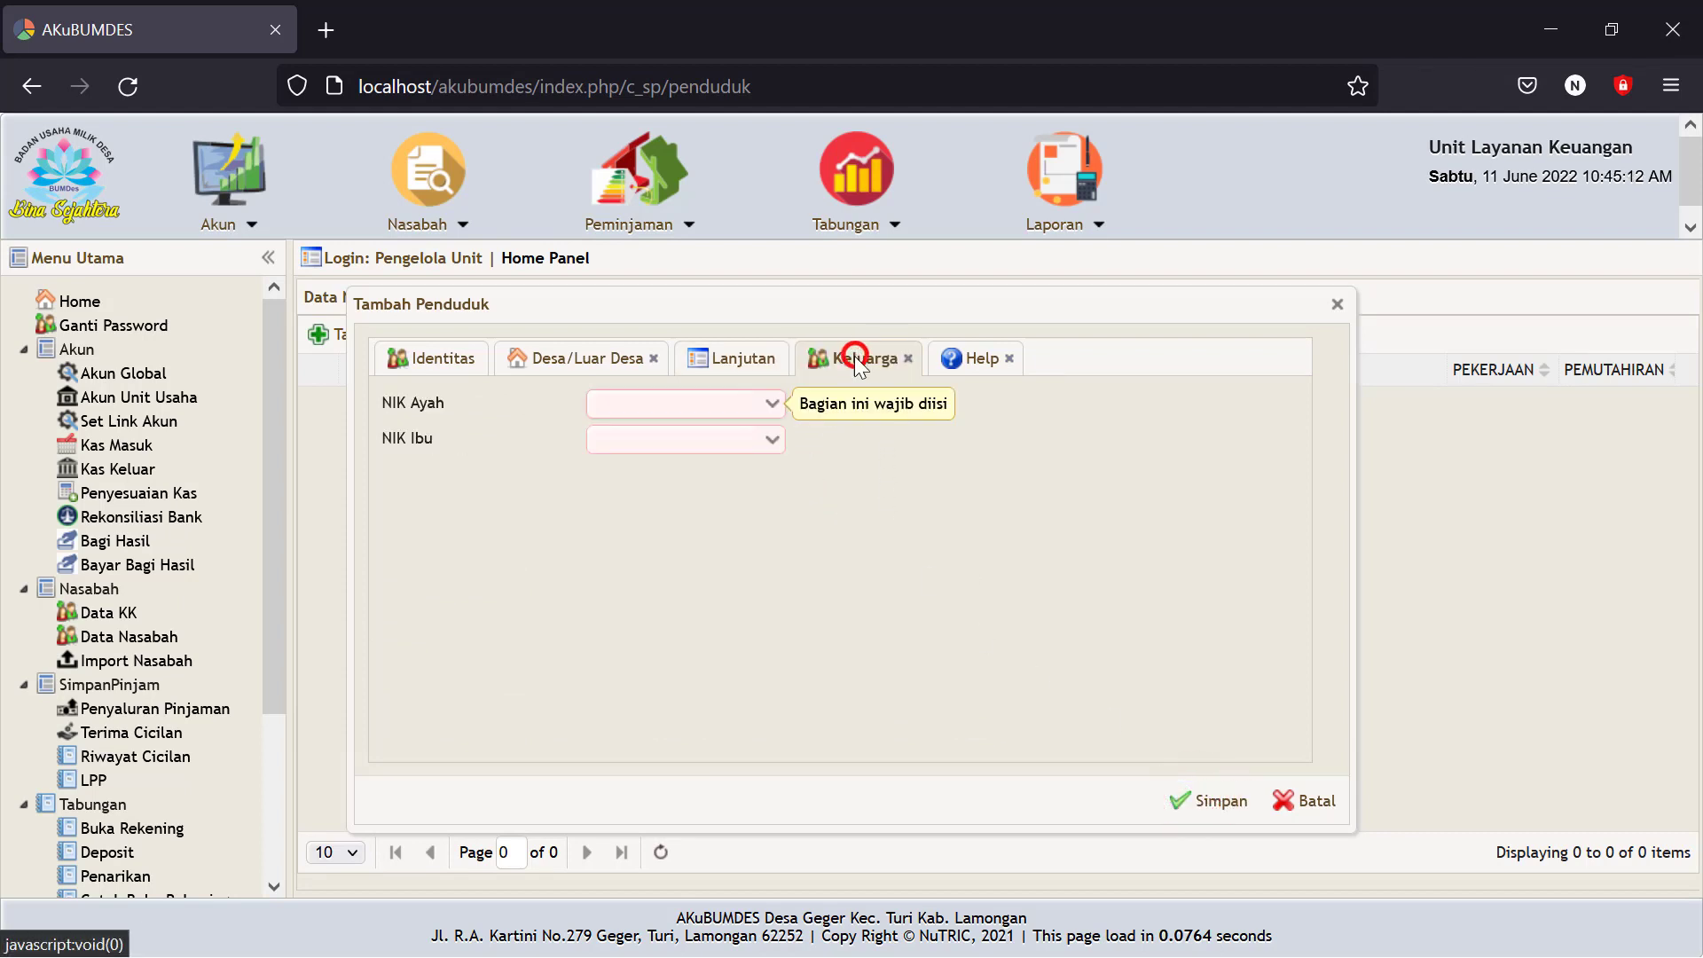
{"action": "left_click", "coordinate": [652, 405]}
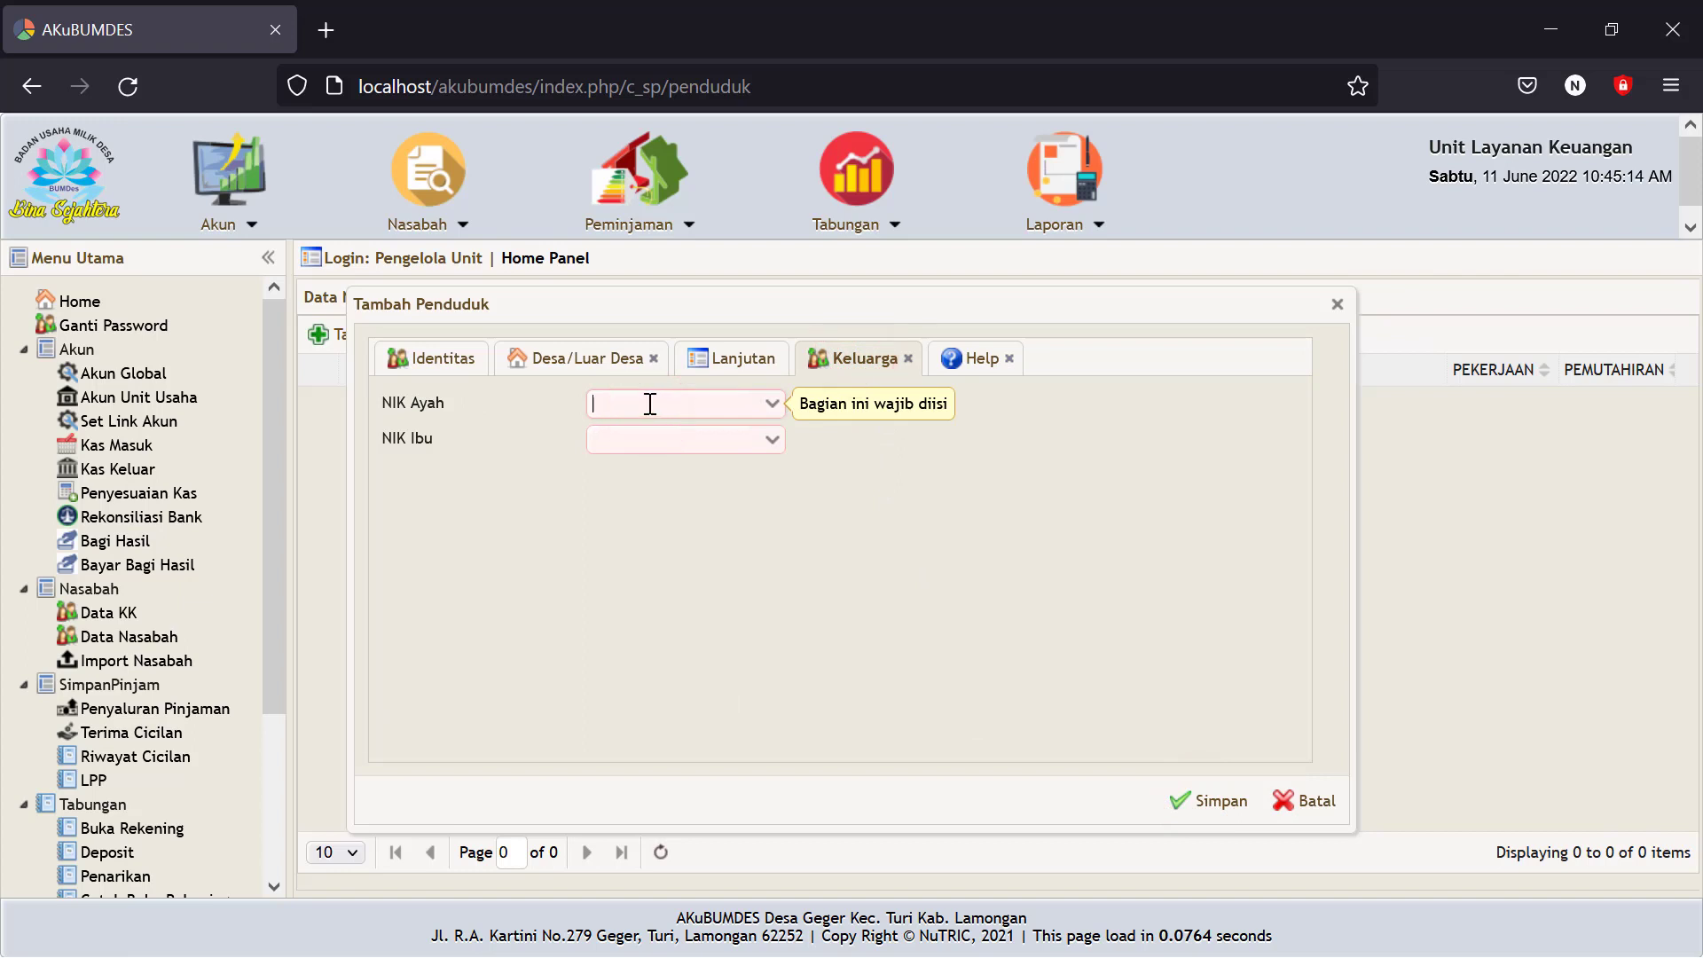
{"action": "type", "text": "-"}
{"action": "left_click", "coordinate": [548, 602]}
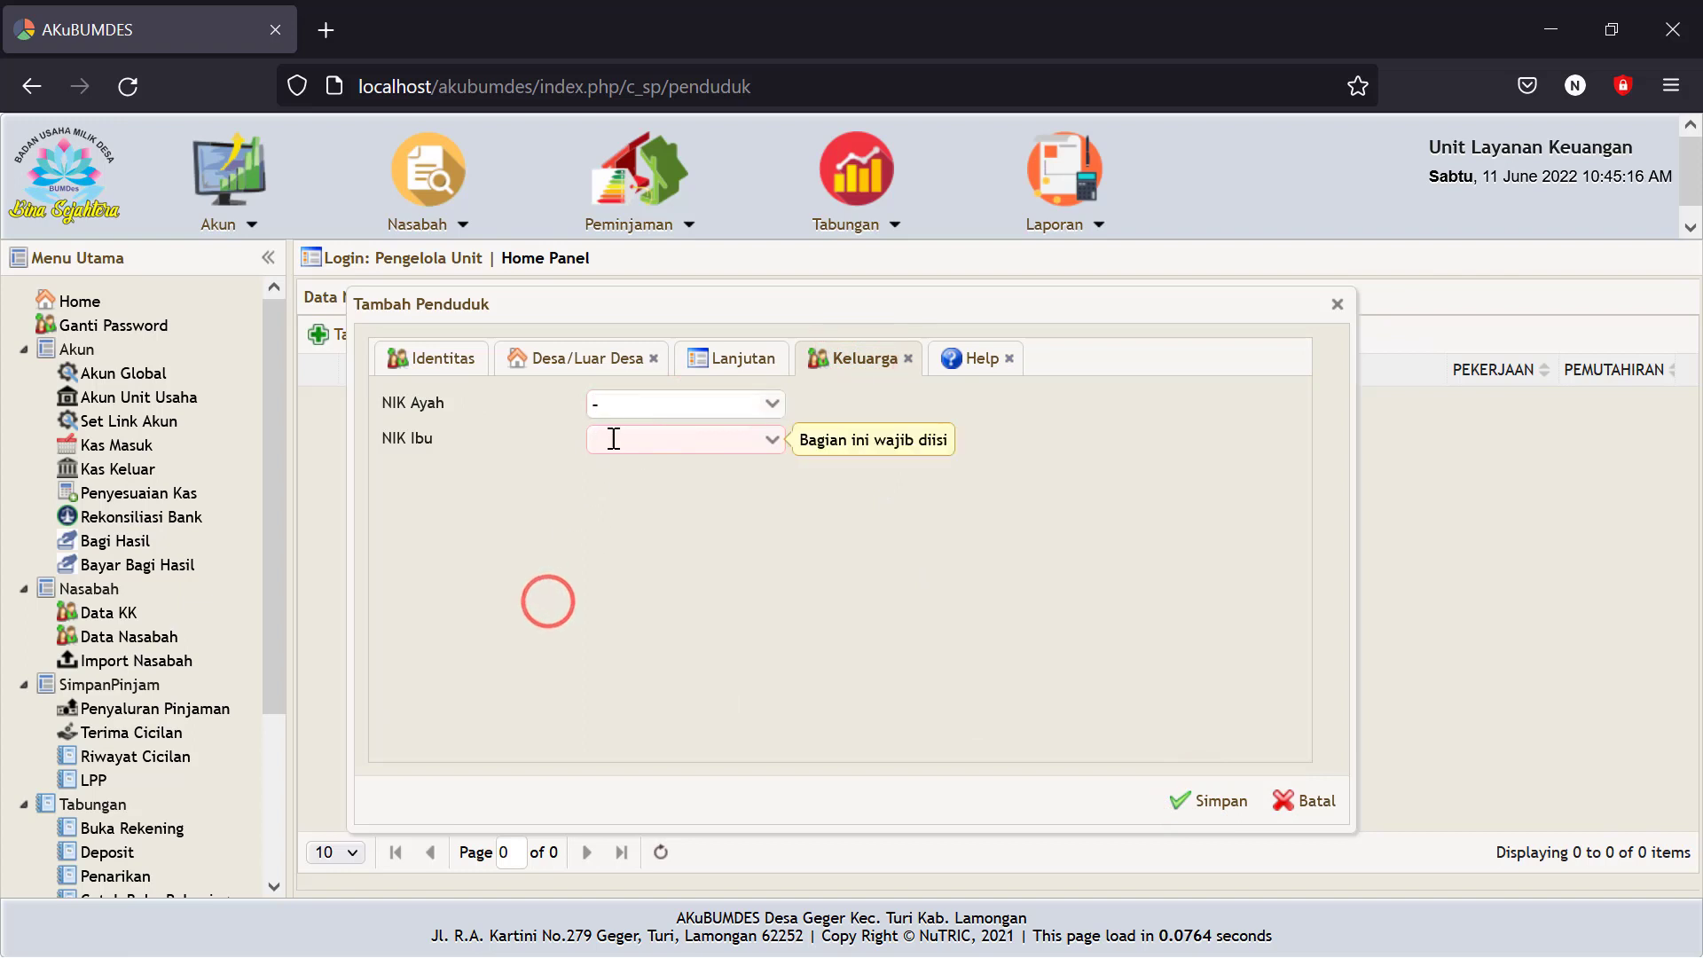
{"action": "left_click", "coordinate": [613, 438]}
{"action": "type", "text": "-"}
{"action": "left_click", "coordinate": [562, 573]}
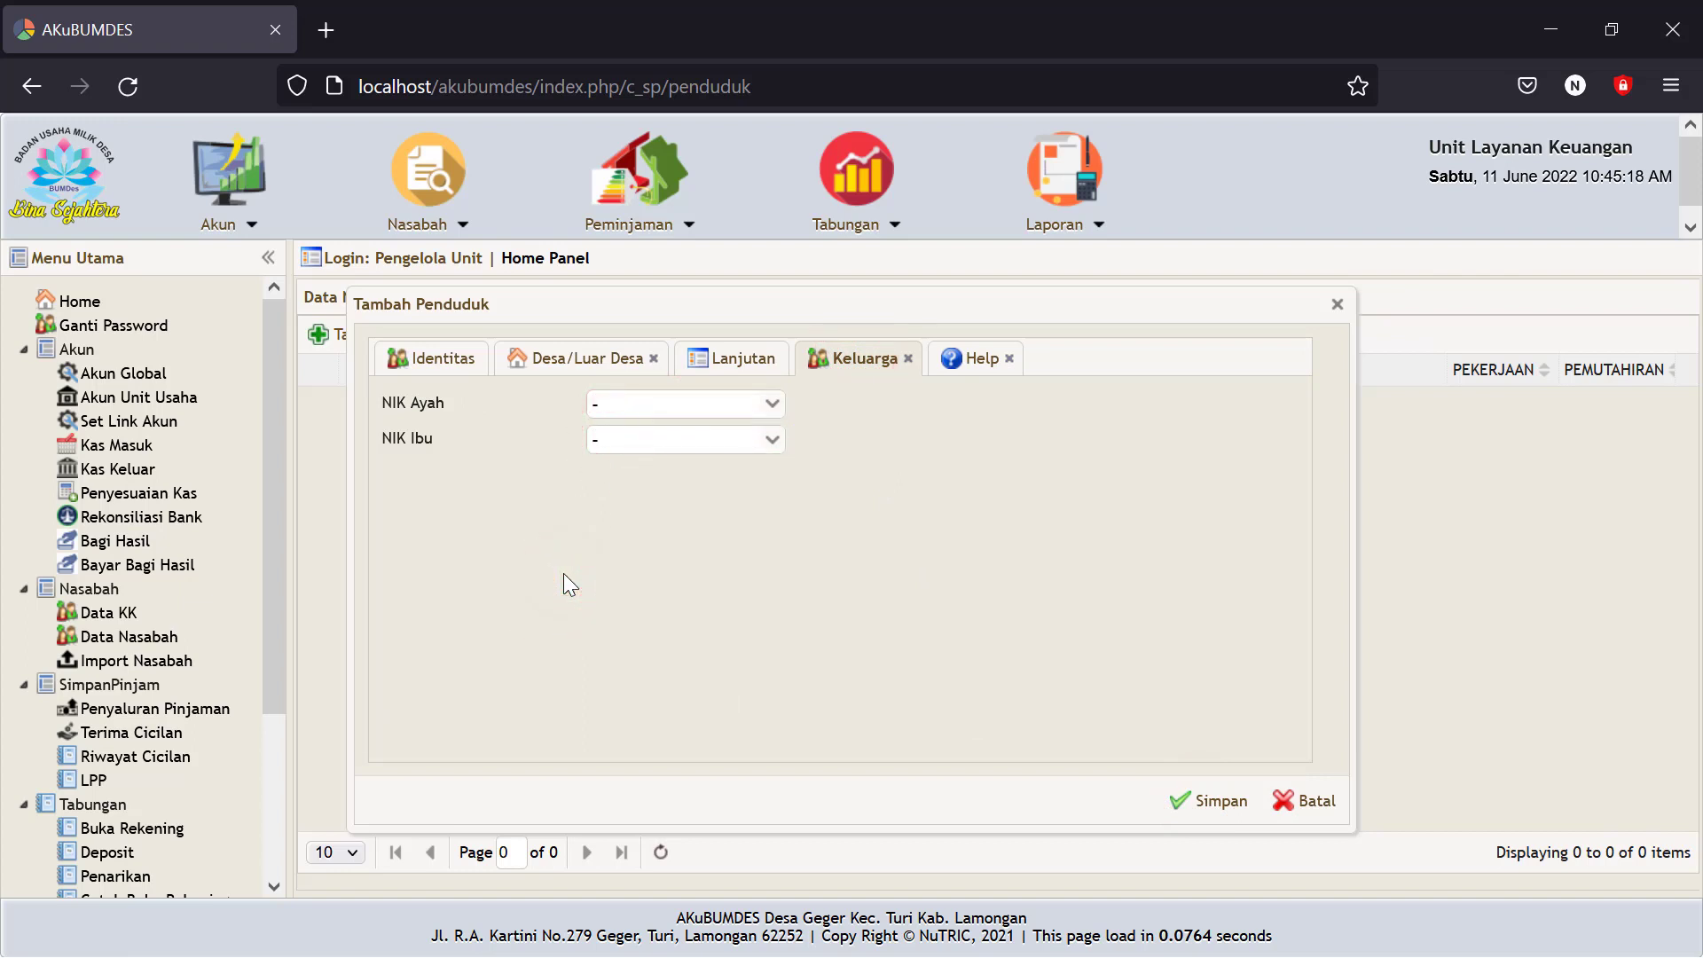
{"action": "left_click", "coordinate": [1220, 798]}
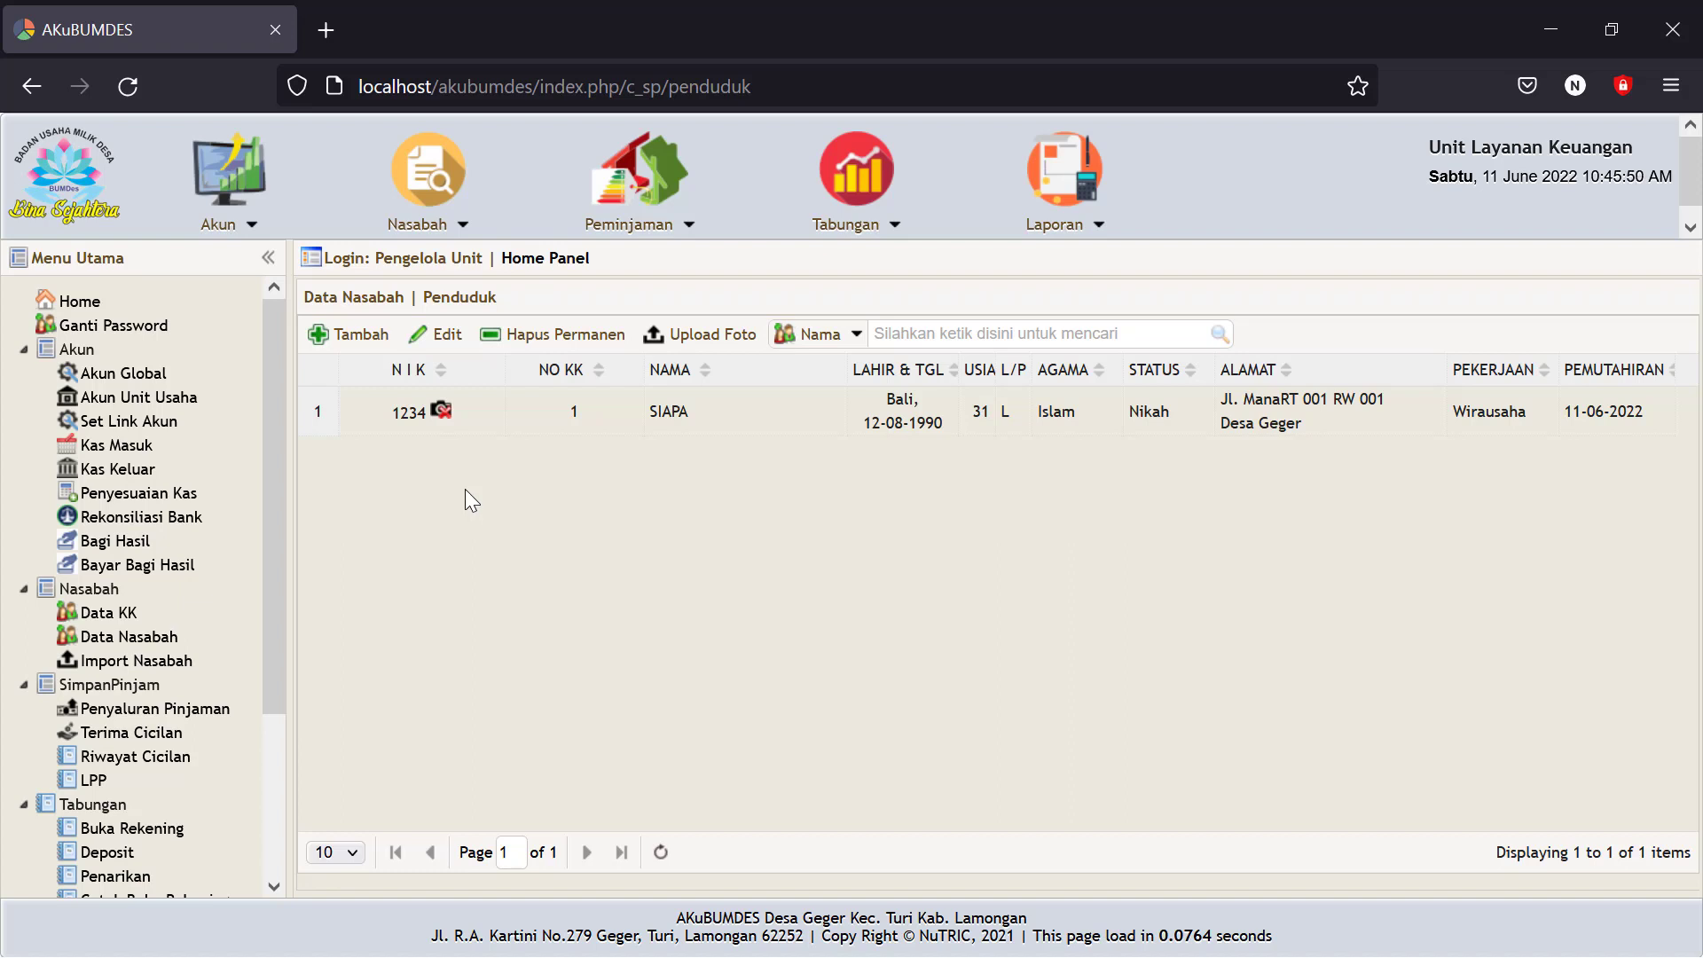
Start a new loan disbursement under Penyaluran Pinjaman, dated 11-06-2022, with Posting ke Kas enabled.
{"action": "left_click", "coordinate": [401, 415]}
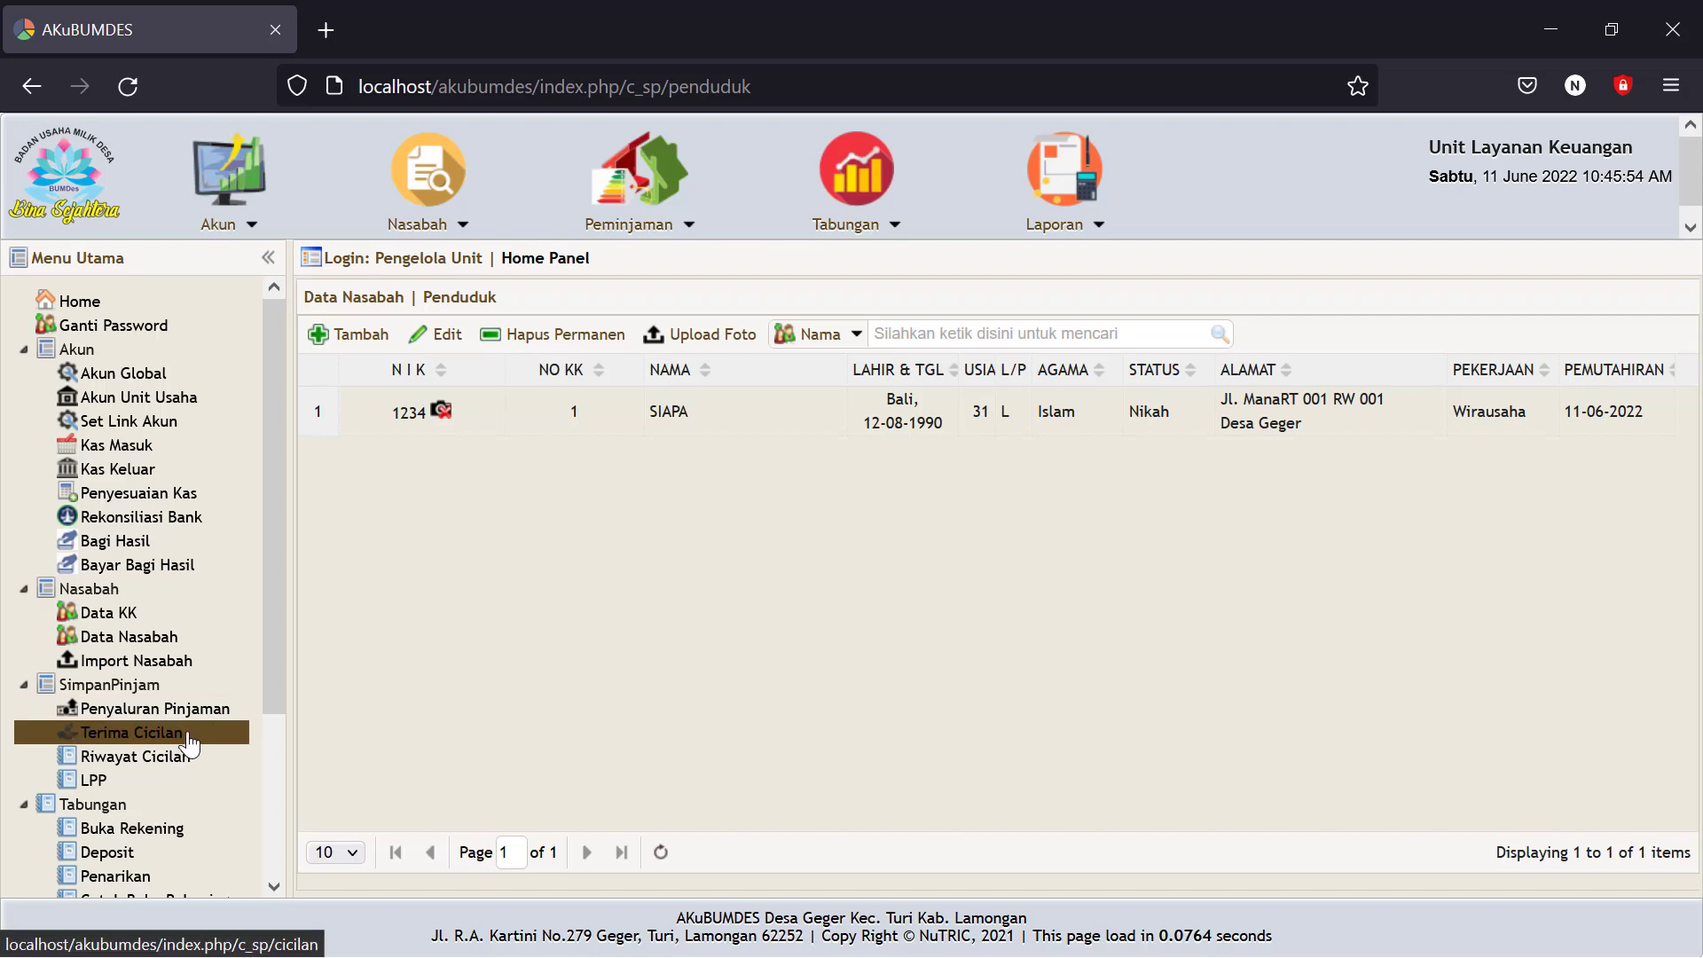
{"action": "left_click", "coordinate": [501, 530]}
{"action": "left_click_drag", "start_coordinate": [271, 631], "coordinate": [293, 772]}
{"action": "left_click", "coordinate": [145, 548]}
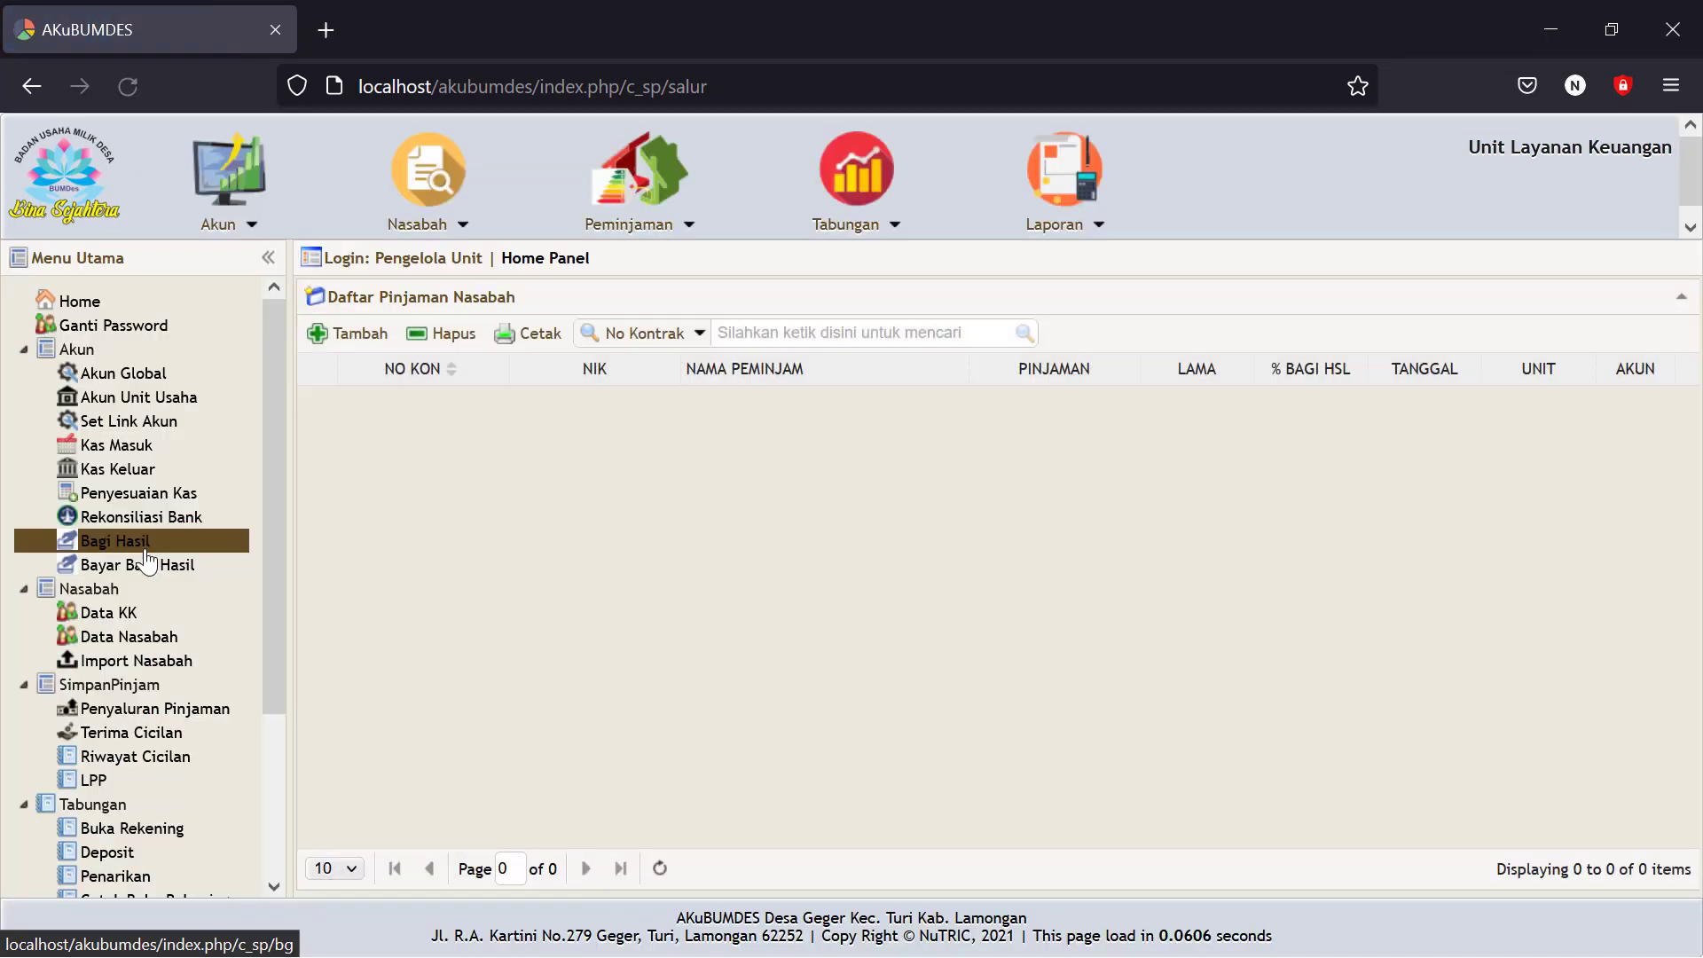
{"action": "left_click", "coordinate": [350, 335]}
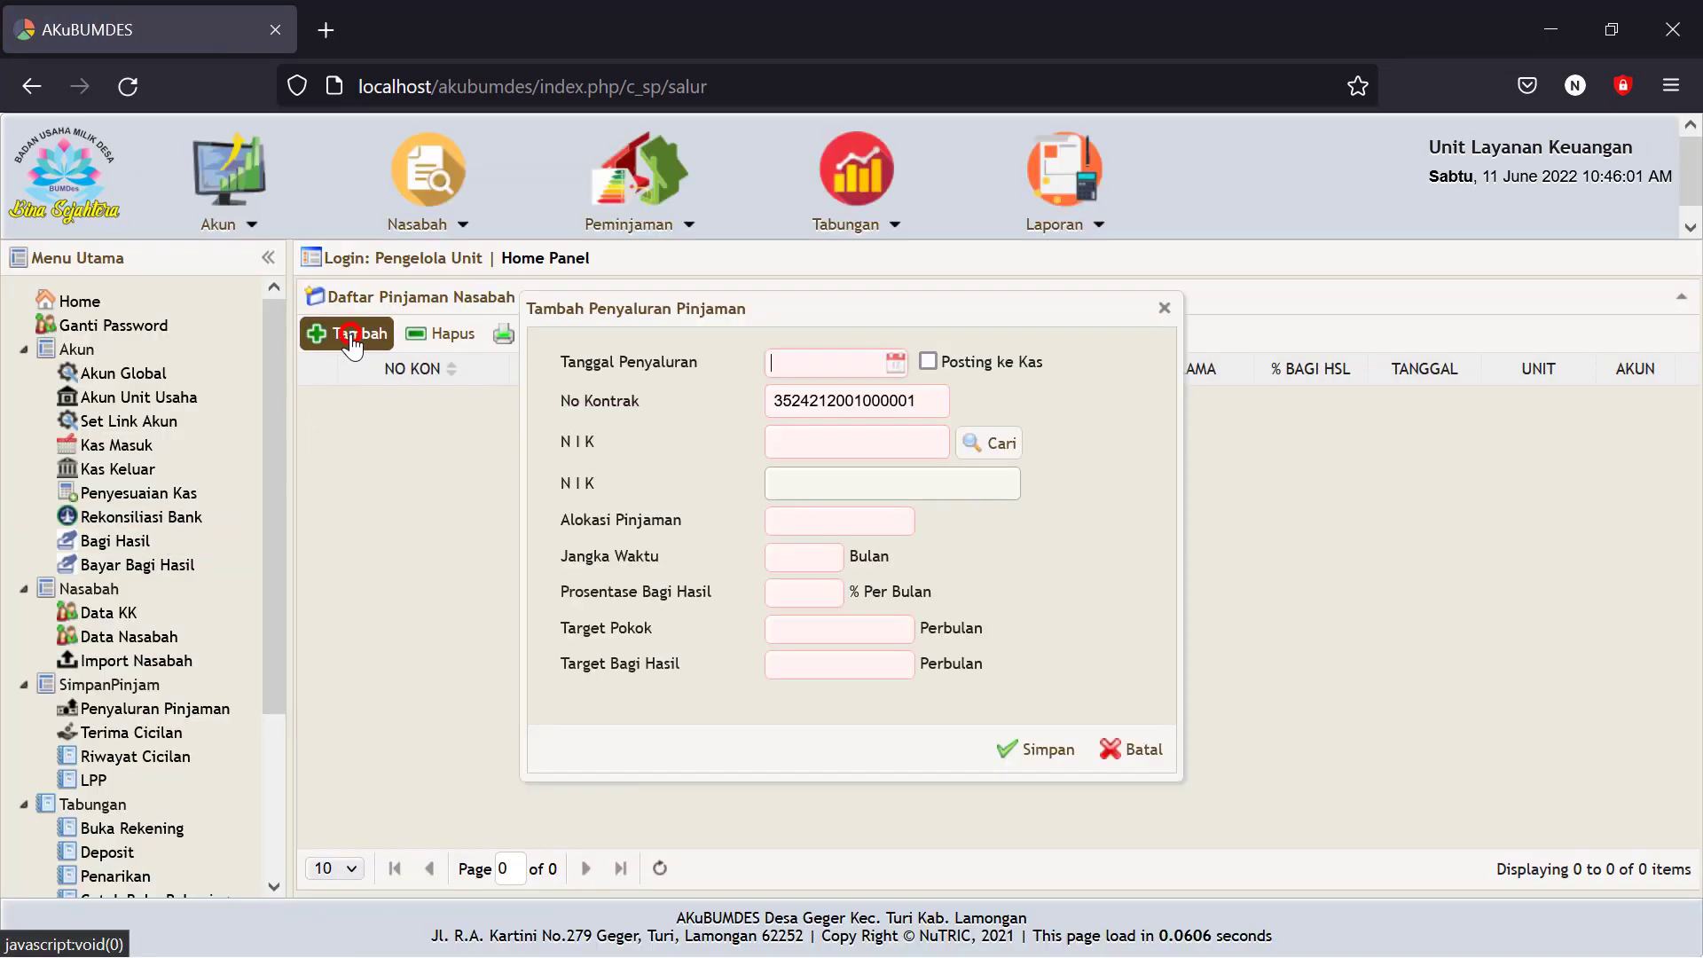
{"action": "left_click", "coordinate": [895, 362]}
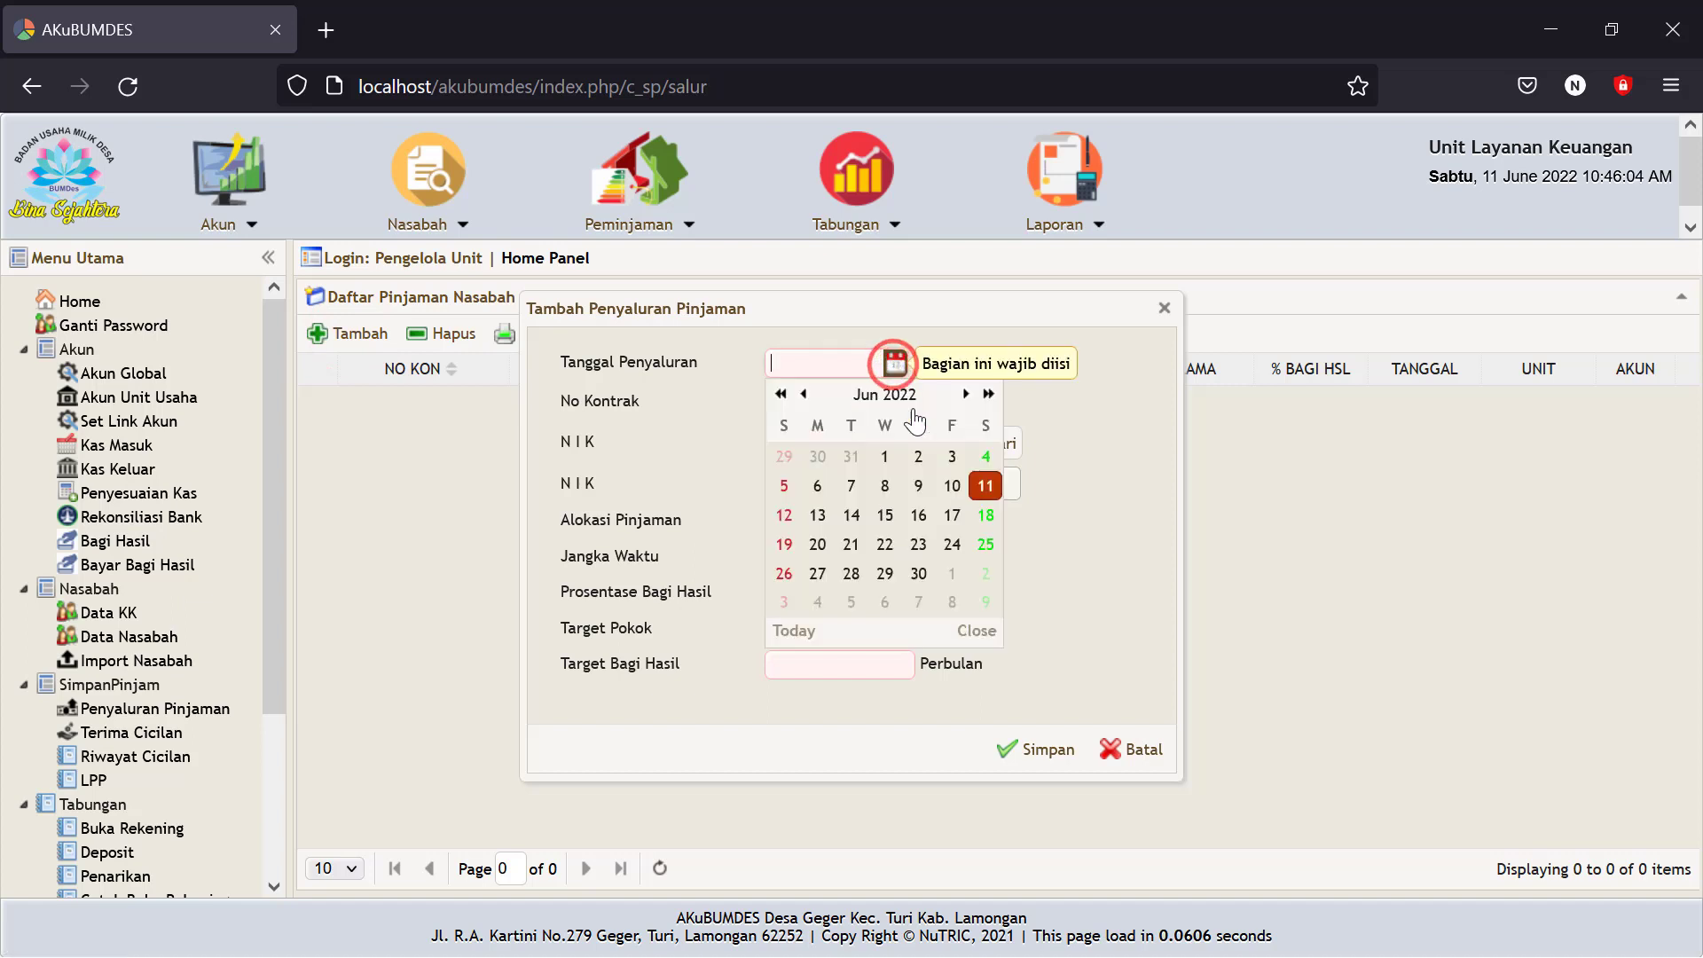
{"action": "left_click", "coordinate": [983, 490]}
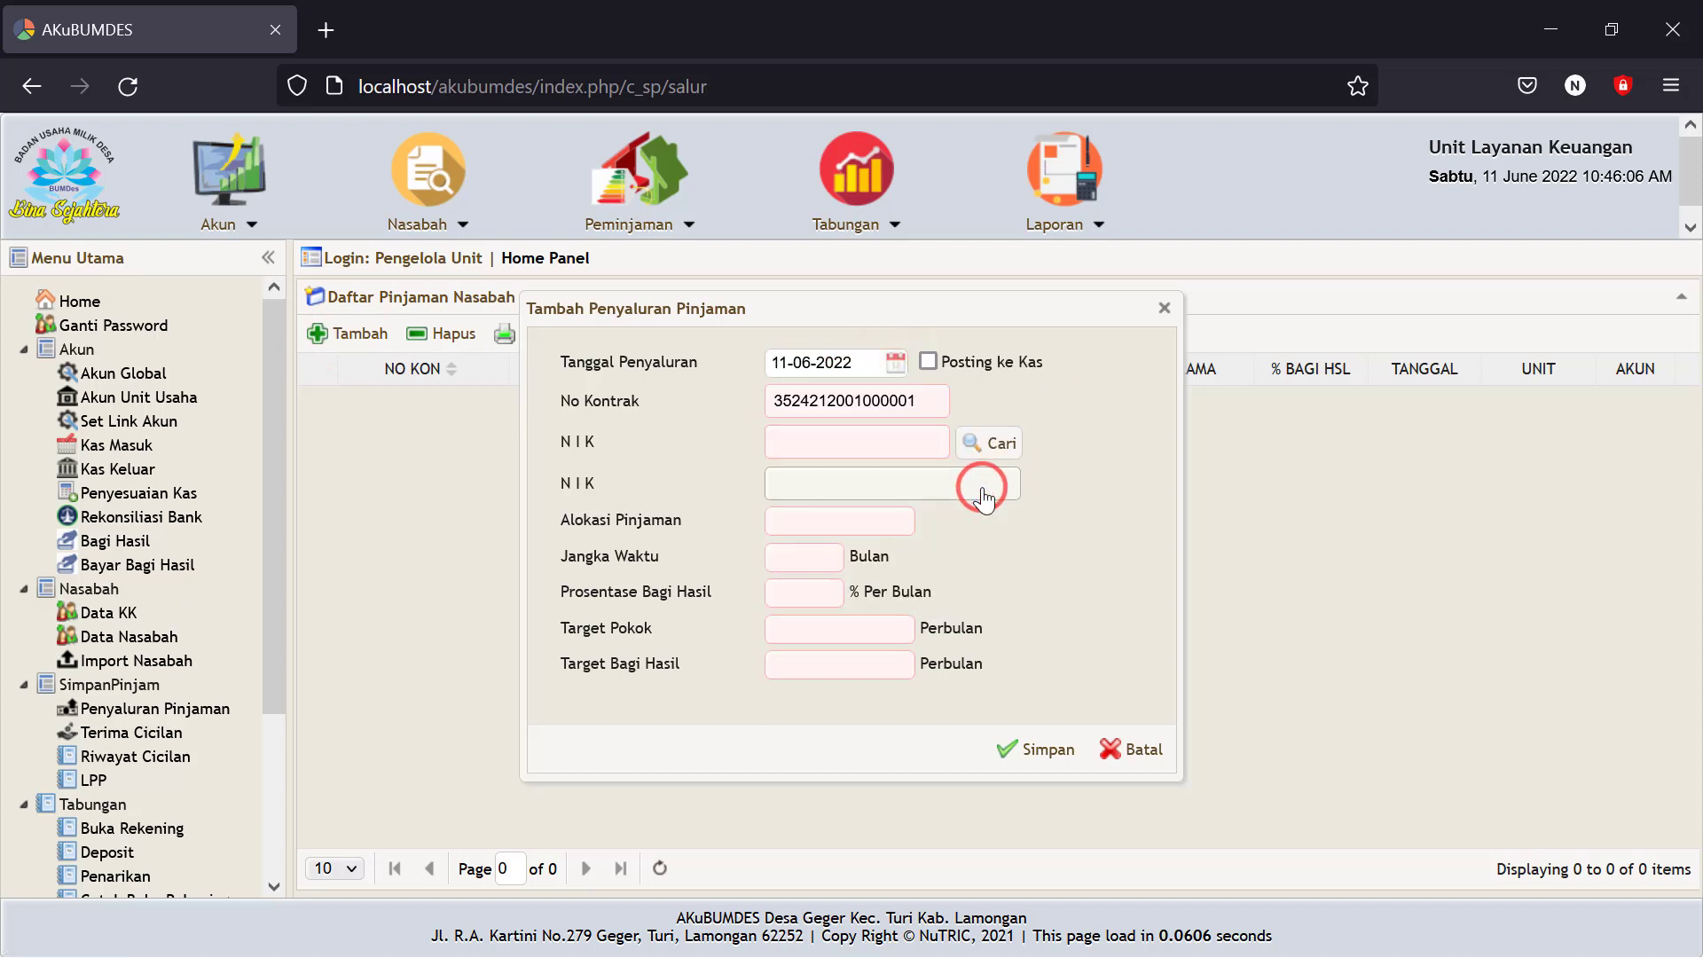
{"action": "left_click", "coordinate": [927, 362]}
Examine the contract number prefilled in No Kontrak.
{"action": "left_click_drag", "start_coordinate": [925, 401], "coordinate": [757, 403]}
{"action": "left_click", "coordinate": [977, 403]}
{"action": "left_click_drag", "start_coordinate": [933, 401], "coordinate": [750, 404]}
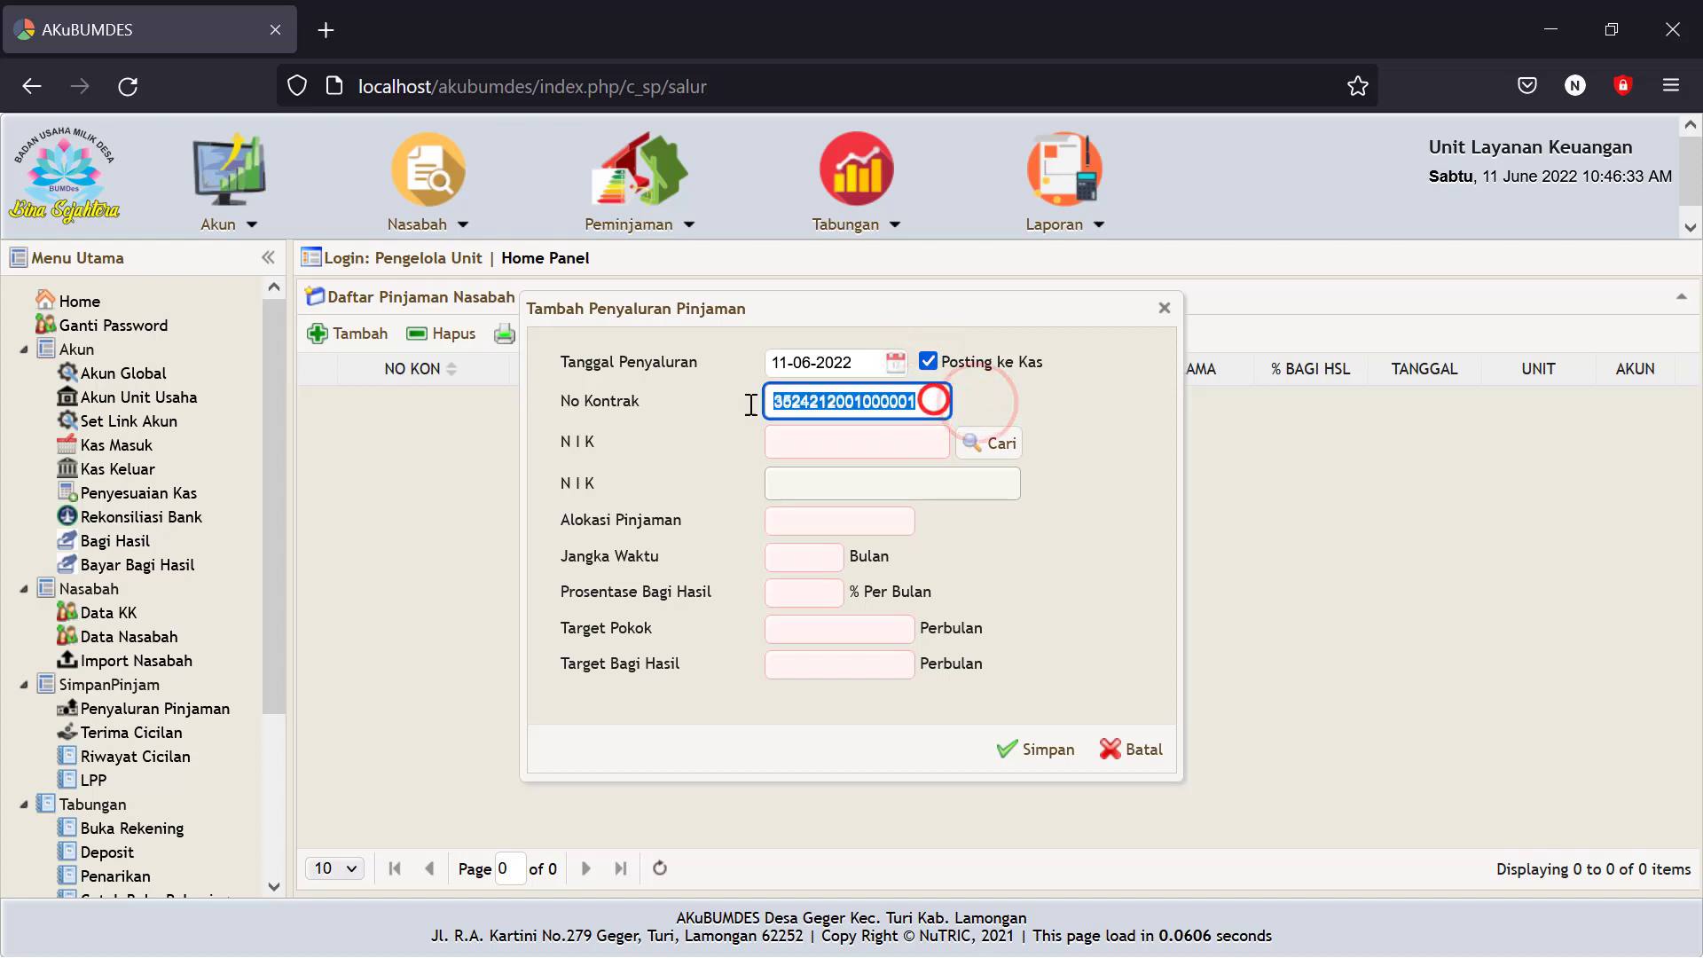
{"action": "left_click", "coordinate": [1036, 402]}
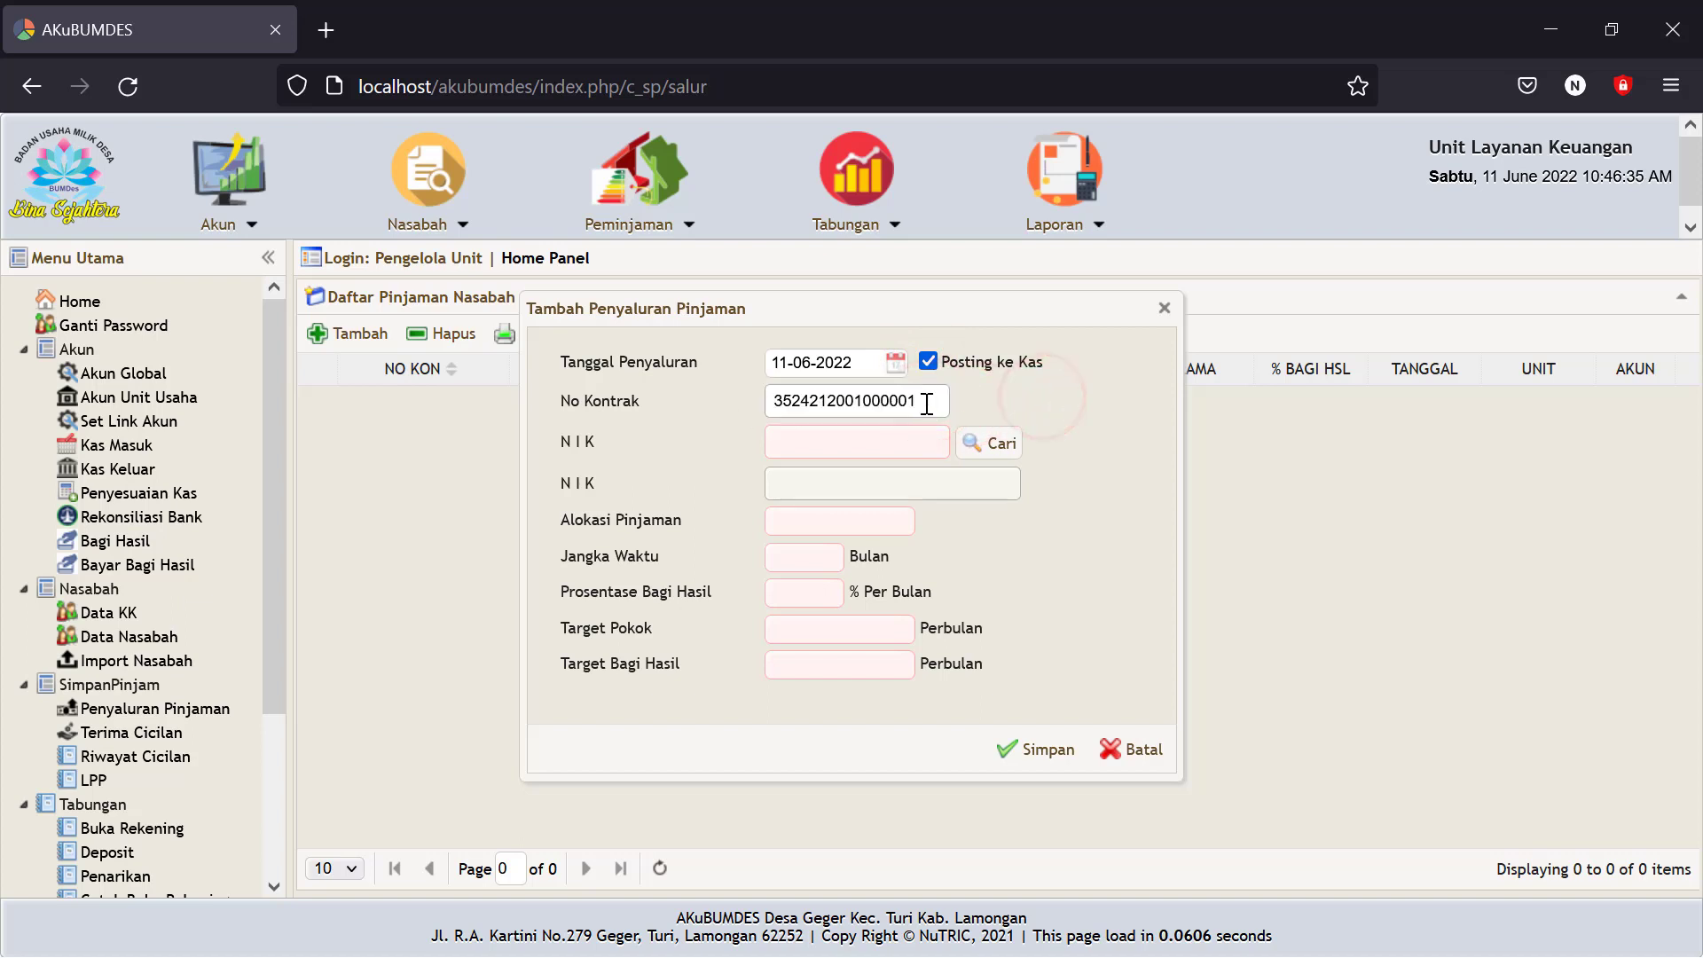
{"action": "left_click_drag", "start_coordinate": [927, 403], "coordinate": [749, 405]}
{"action": "left_click", "coordinate": [1074, 404]}
{"action": "double_click", "coordinate": [934, 400]}
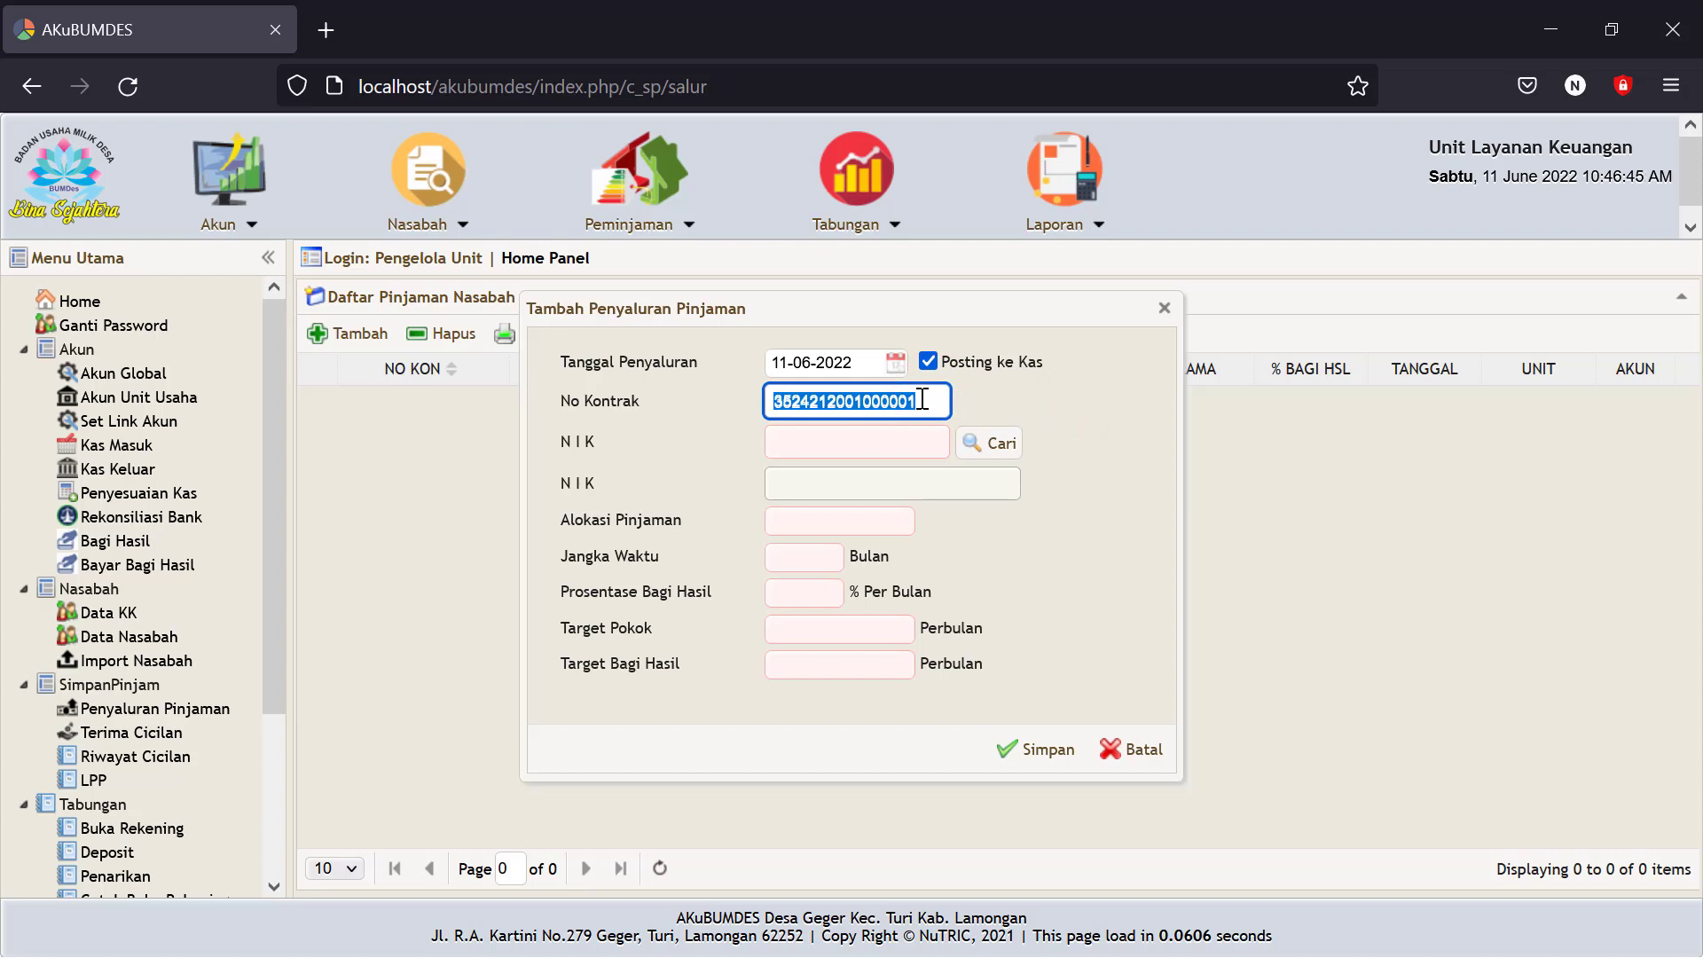
{"action": "left_click", "coordinate": [1056, 410]}
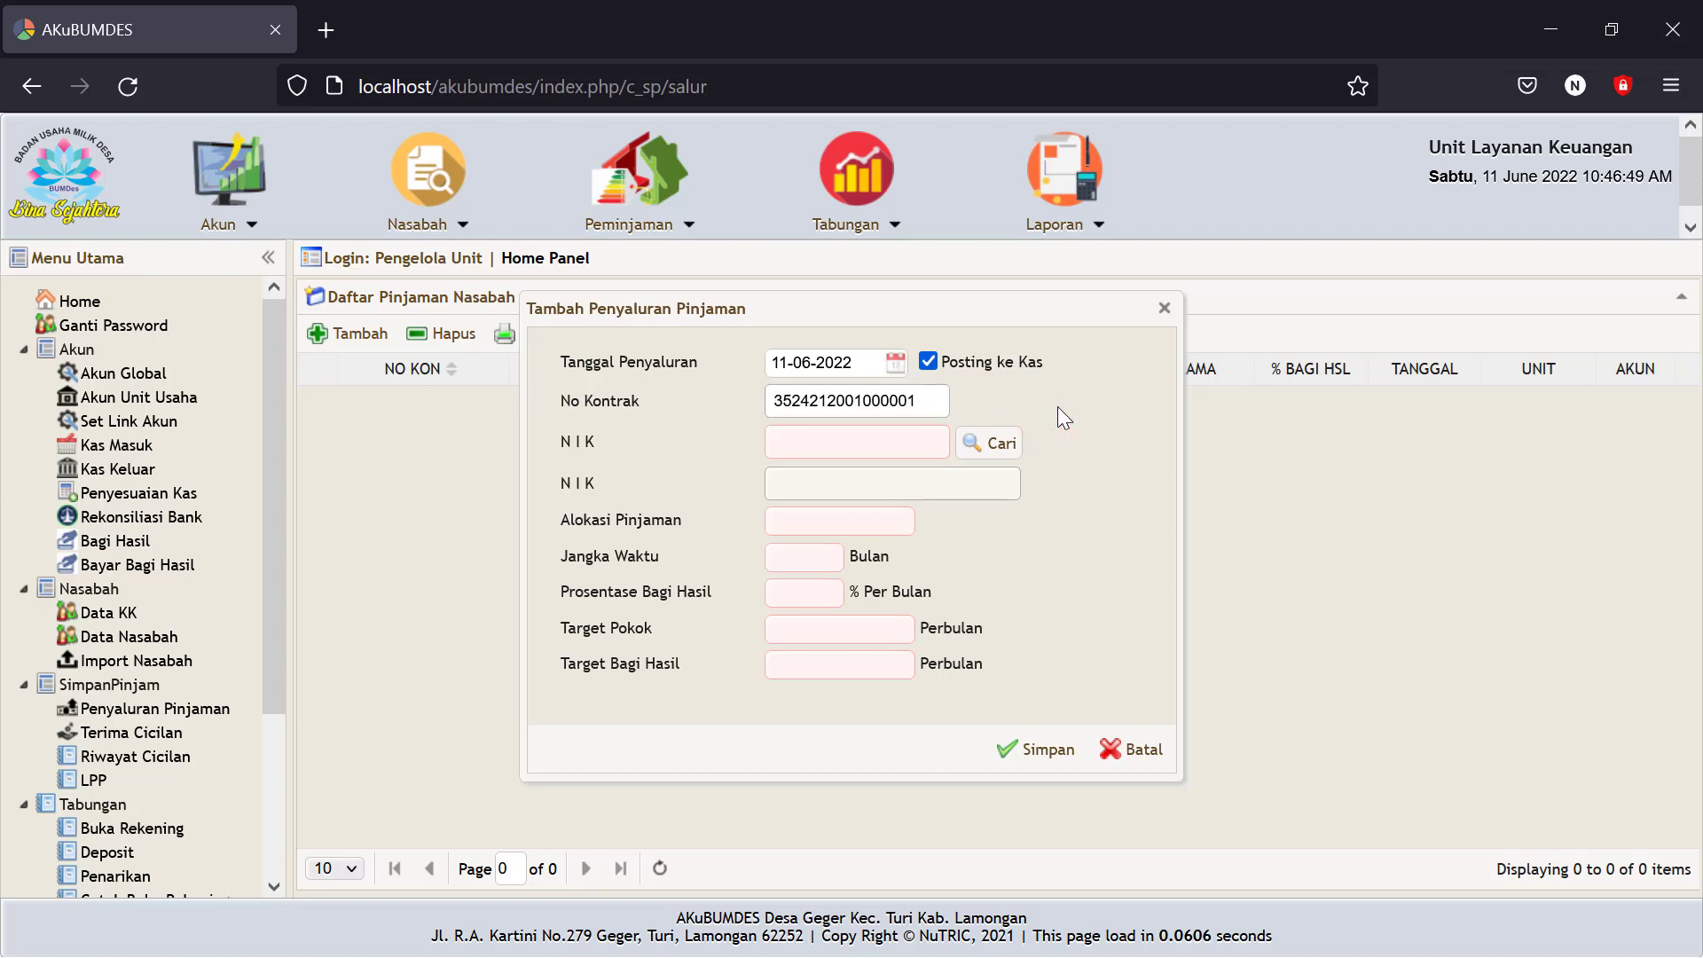
Look up the borrower in the customer list with the search criterion set to Nama, and assign the registered customer to the loan.
{"action": "left_click", "coordinate": [997, 443]}
{"action": "left_click", "coordinate": [673, 399]}
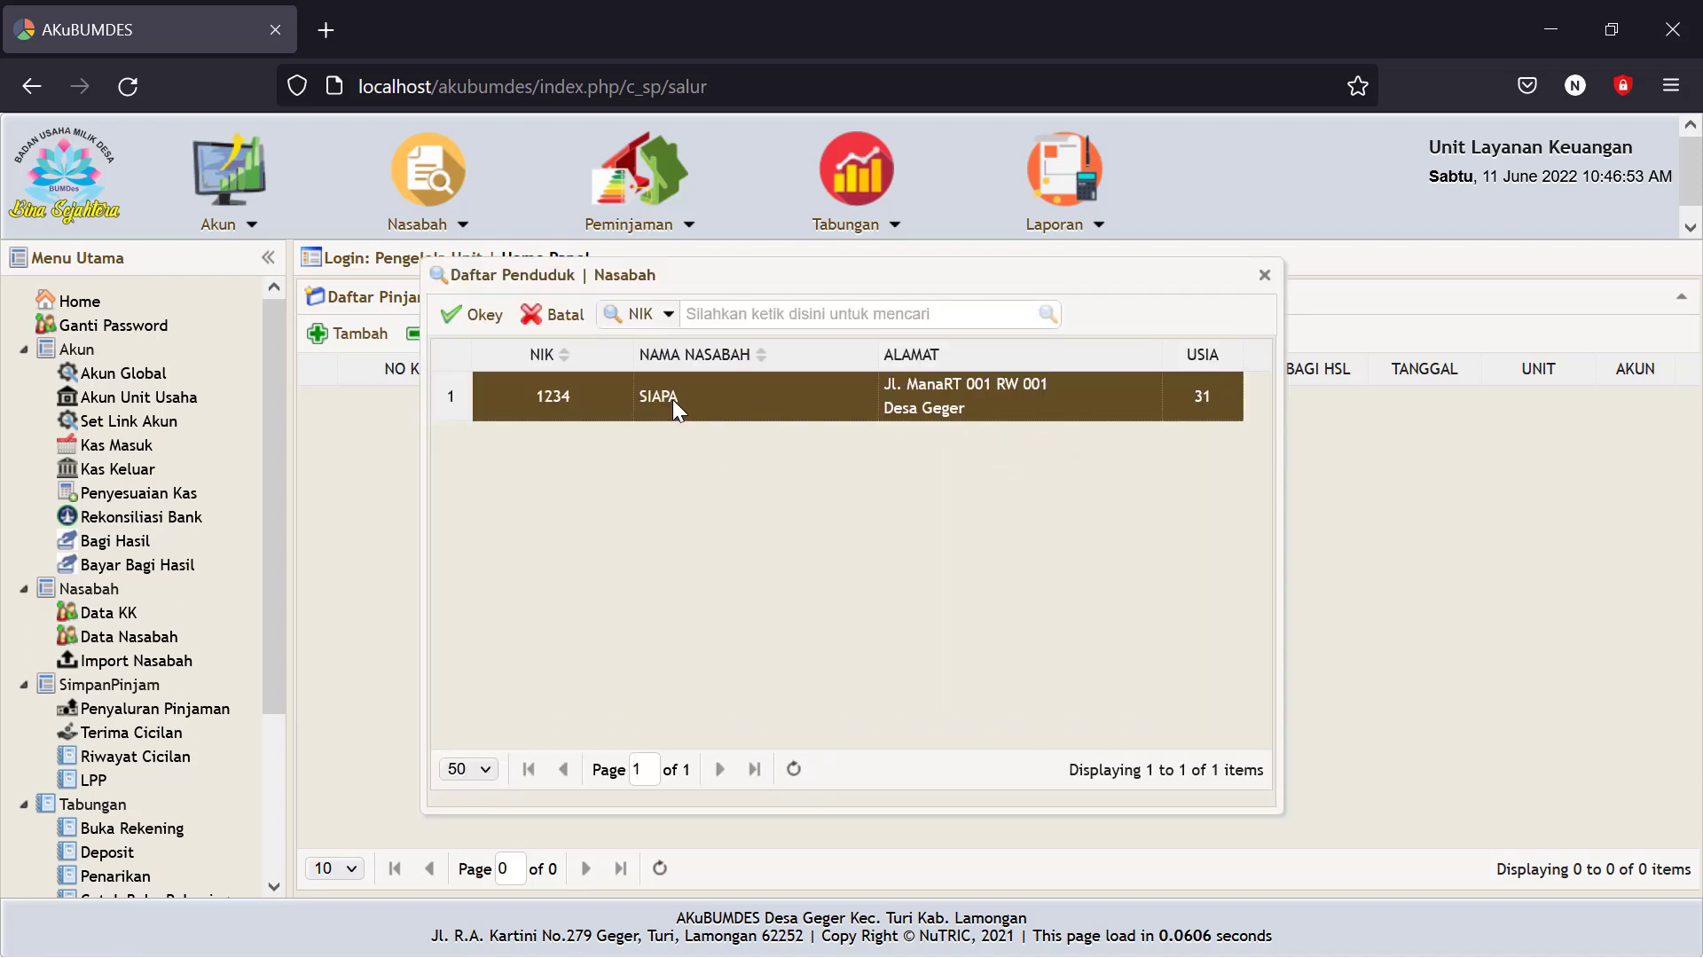
{"action": "left_click", "coordinate": [700, 313]}
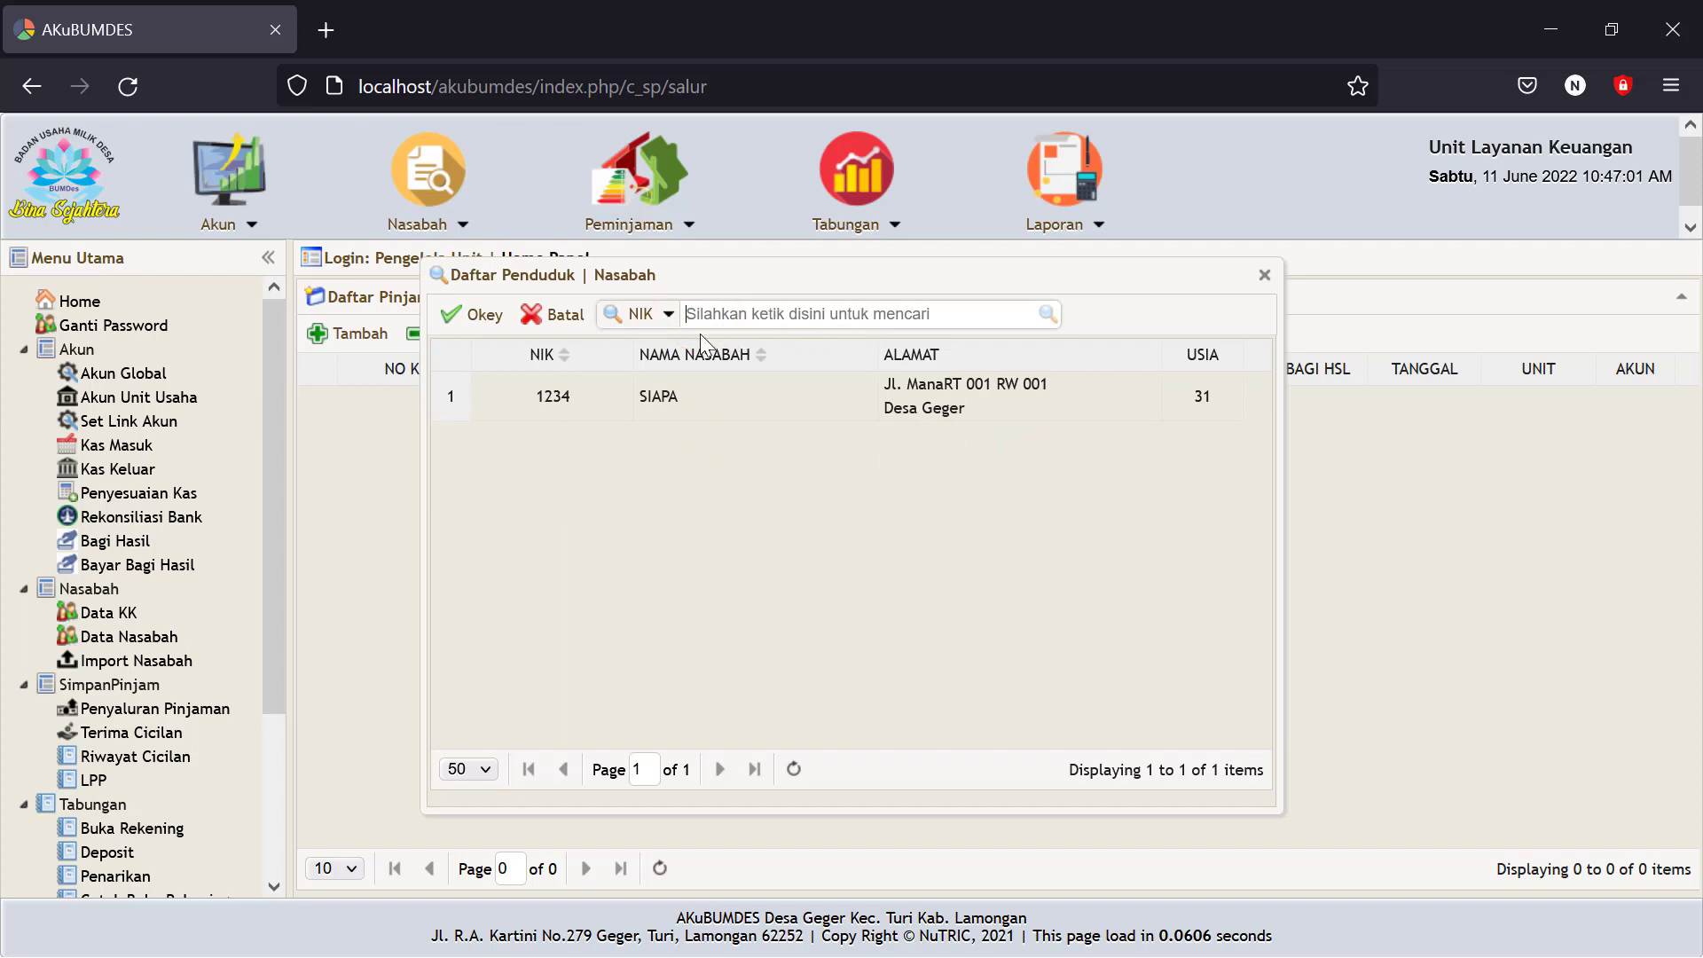
{"action": "left_click", "coordinate": [646, 314]}
{"action": "left_click", "coordinate": [667, 378]}
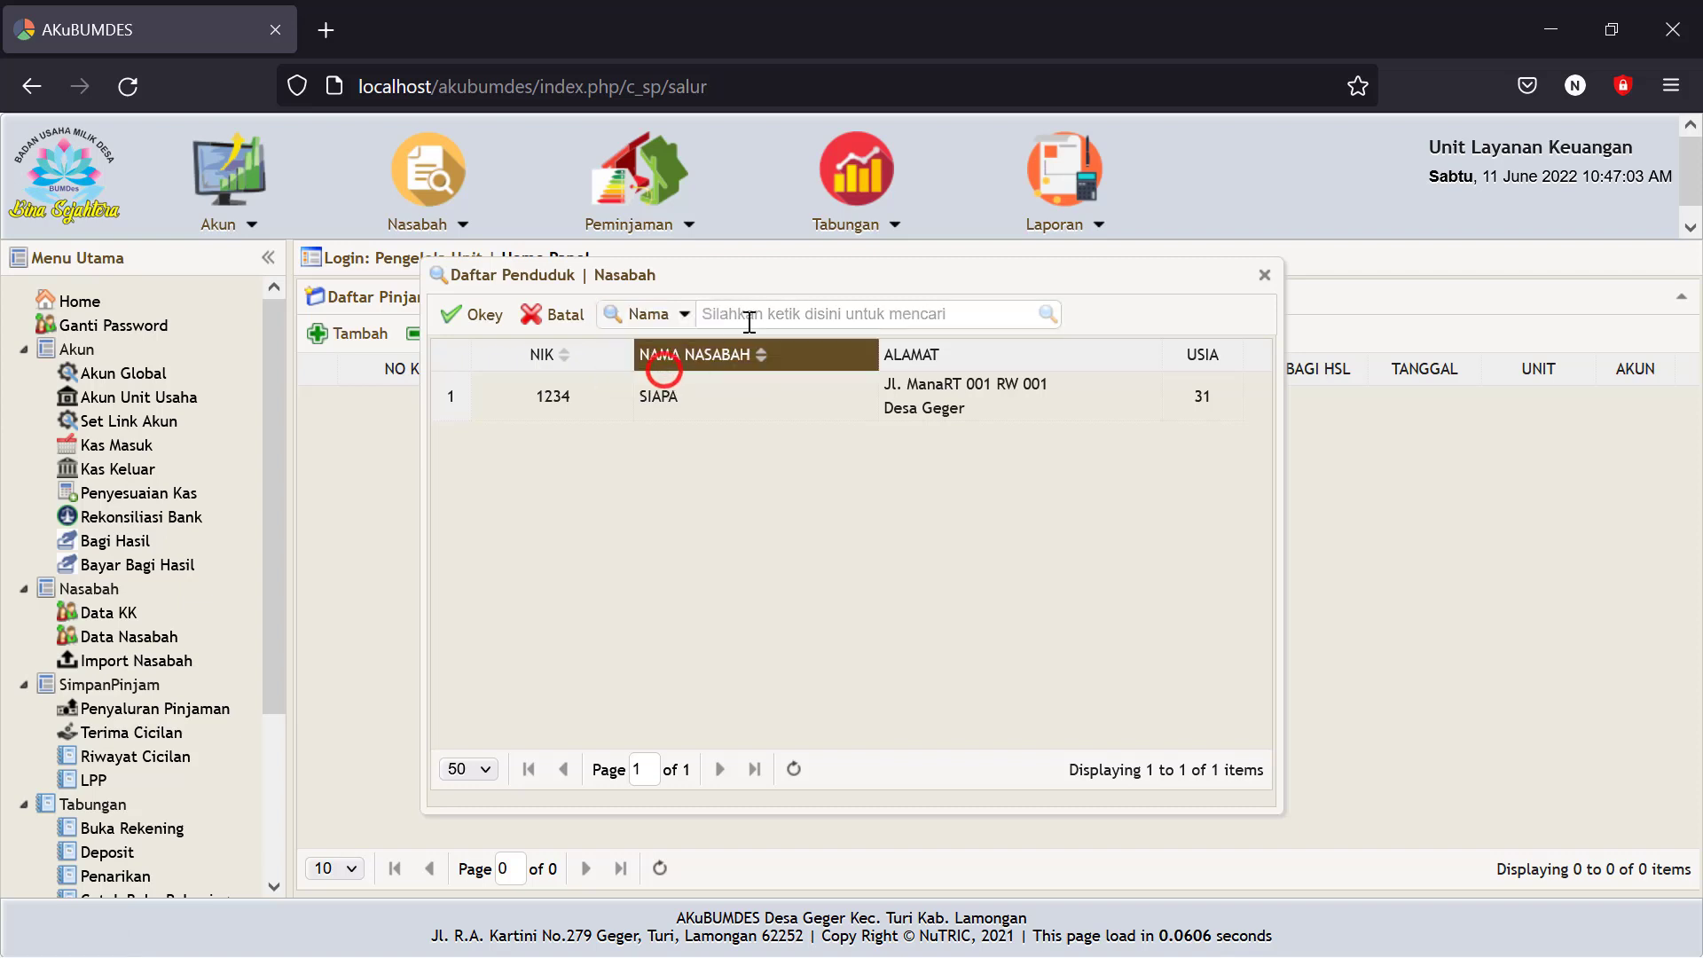
{"action": "left_click", "coordinate": [669, 400]}
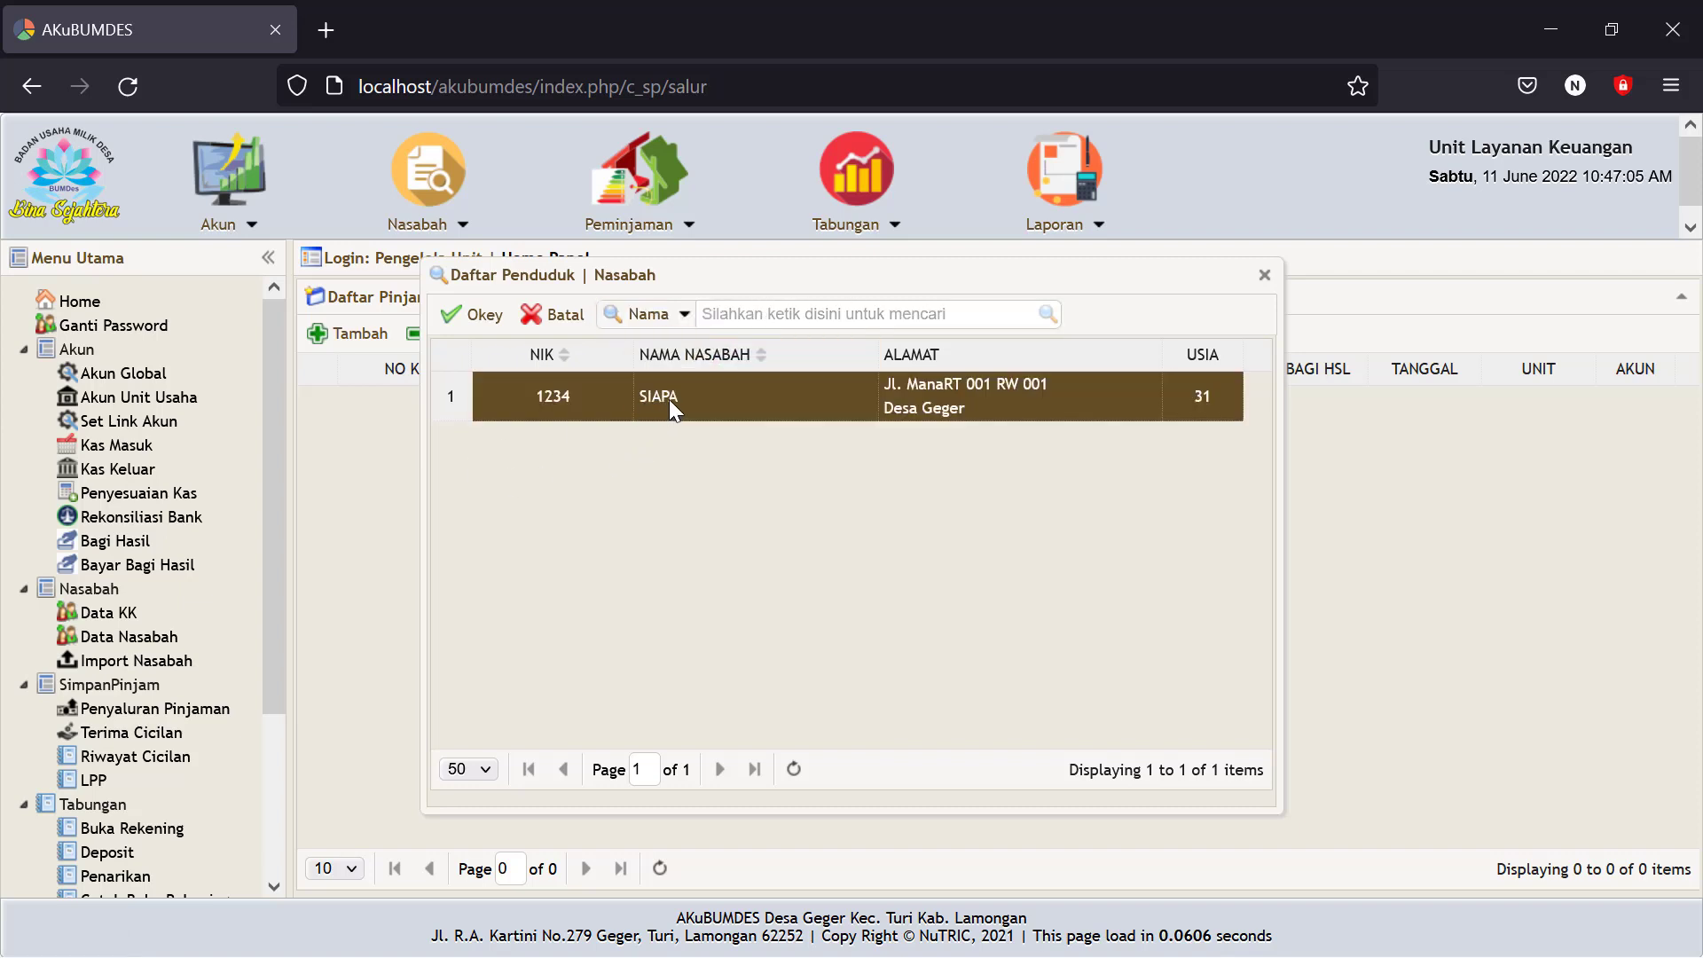
{"action": "left_click", "coordinate": [669, 402]}
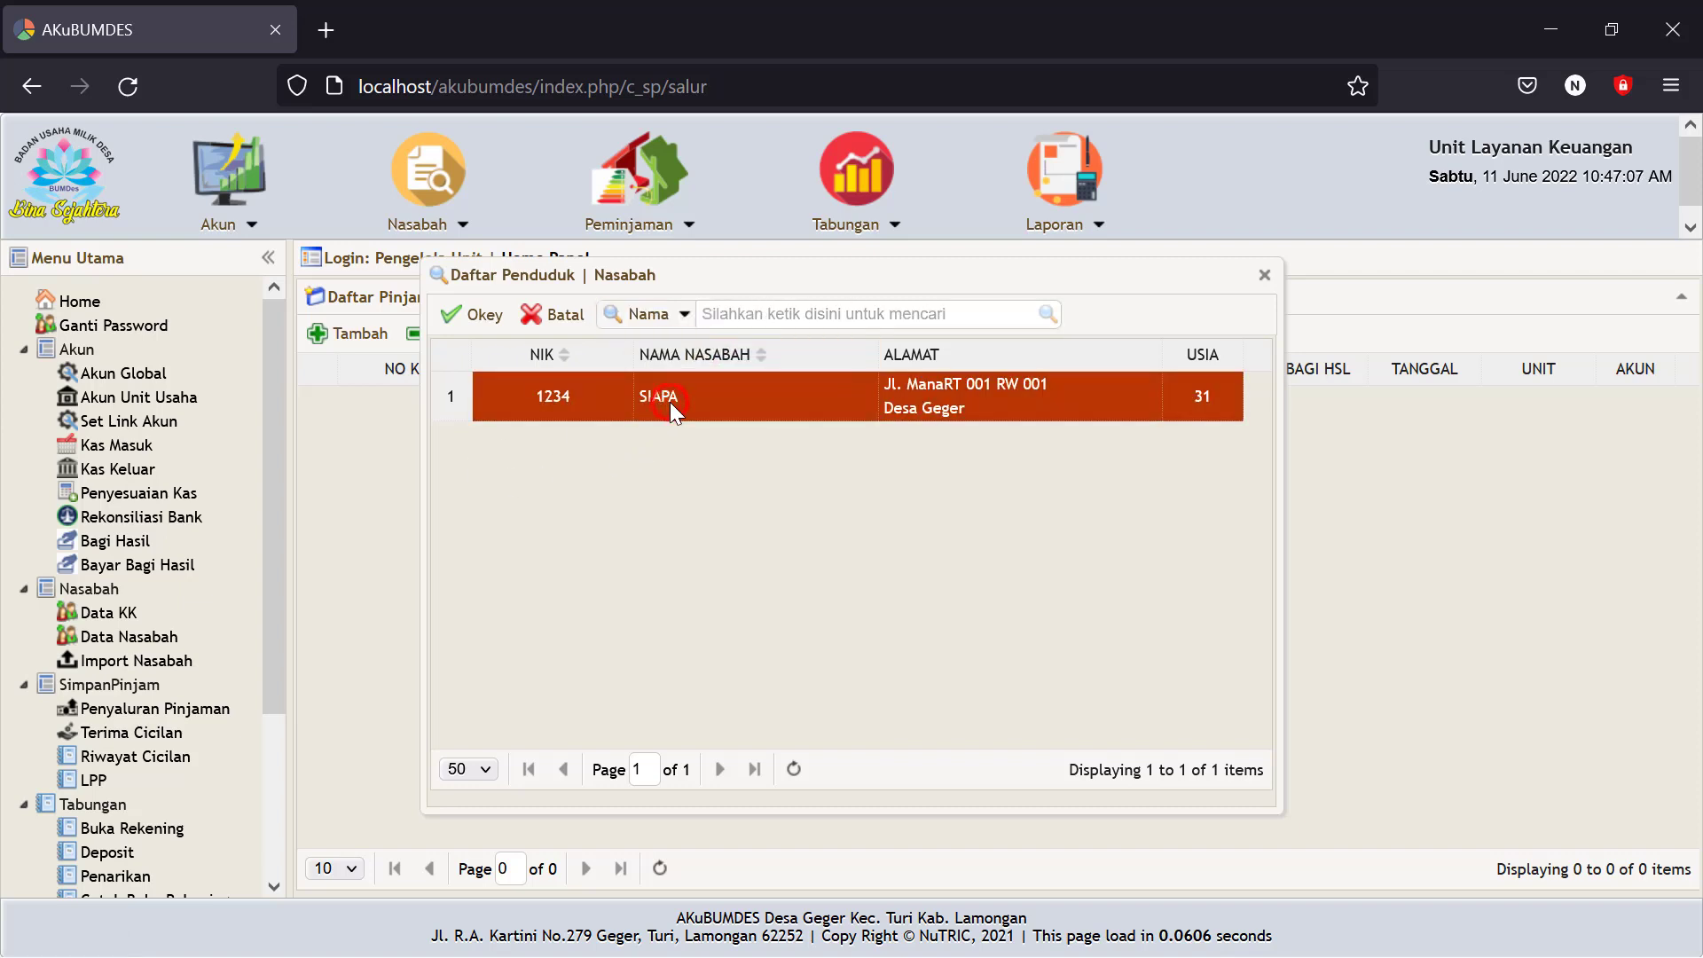
{"action": "left_click", "coordinate": [701, 316]}
{"action": "left_click", "coordinate": [729, 315]}
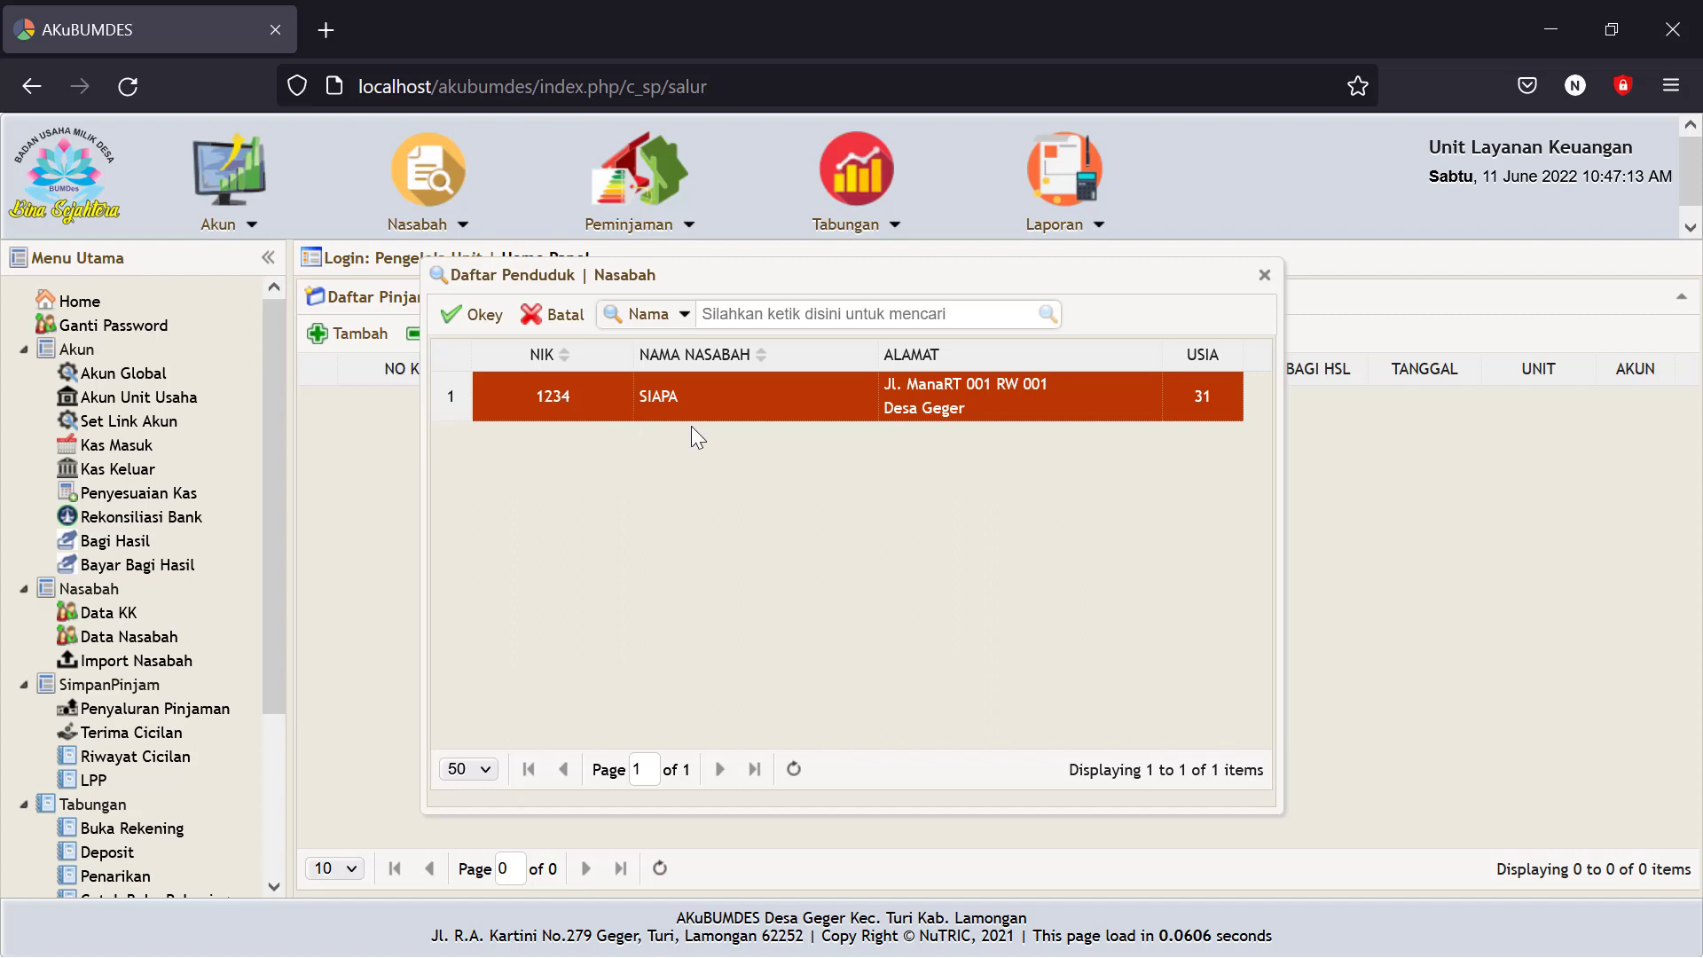
{"action": "left_click", "coordinate": [475, 316]}
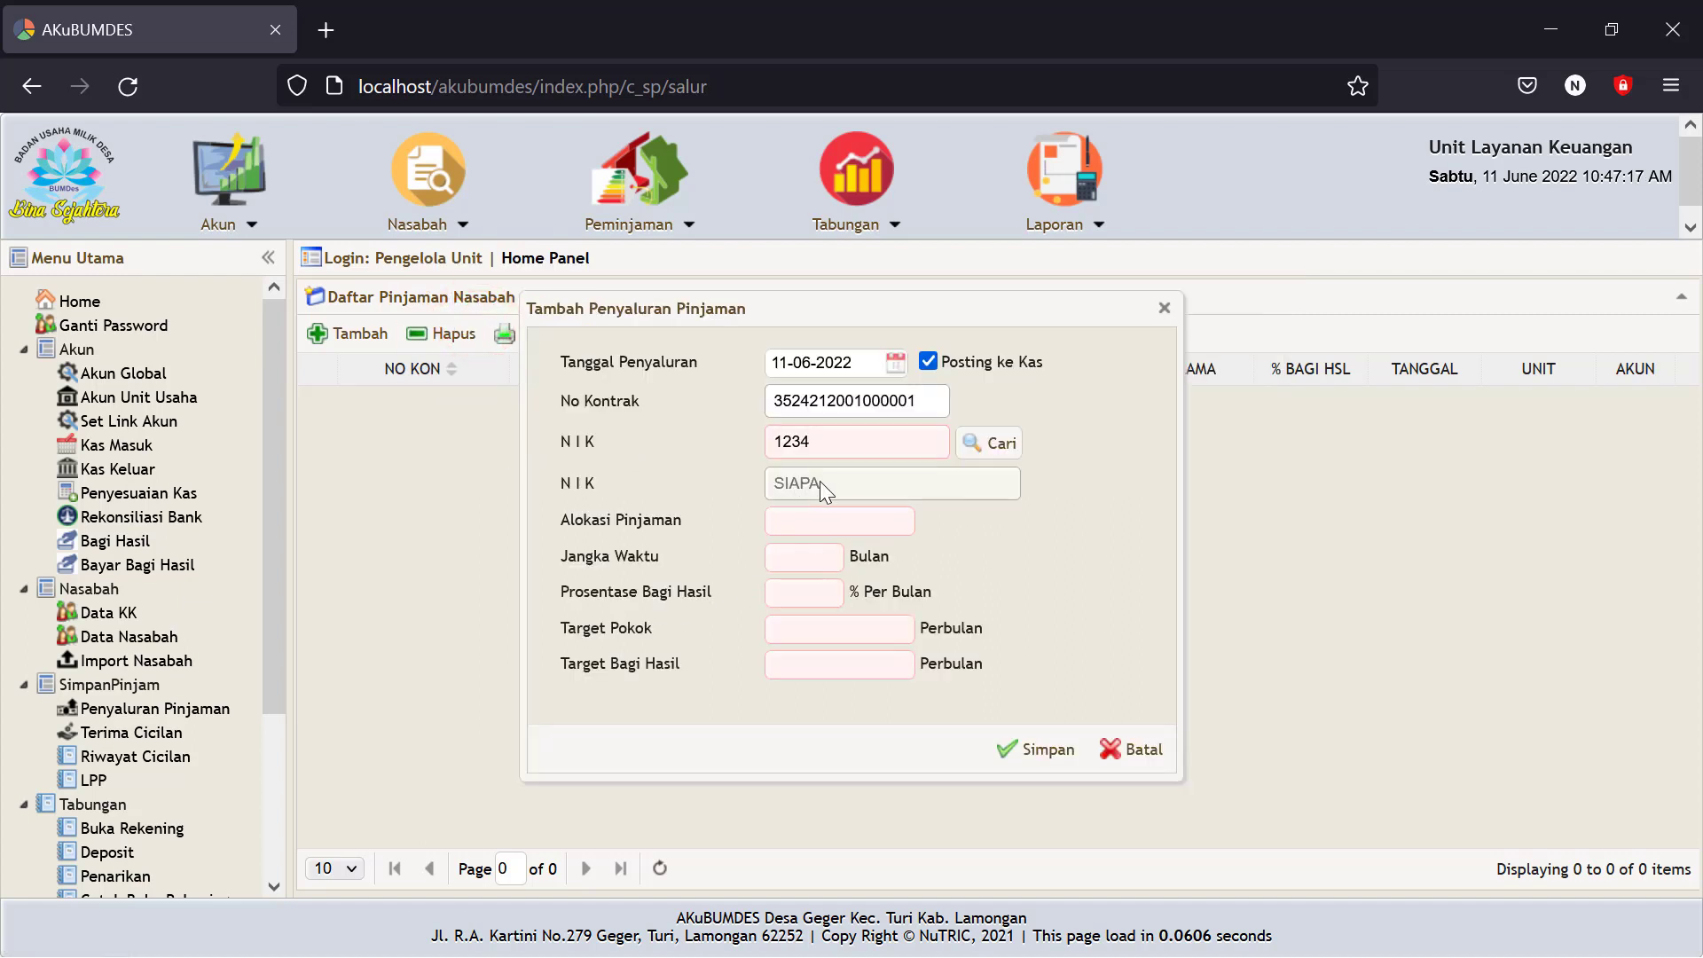
{"action": "double_click", "coordinate": [807, 484]}
{"action": "left_click", "coordinate": [1141, 532]}
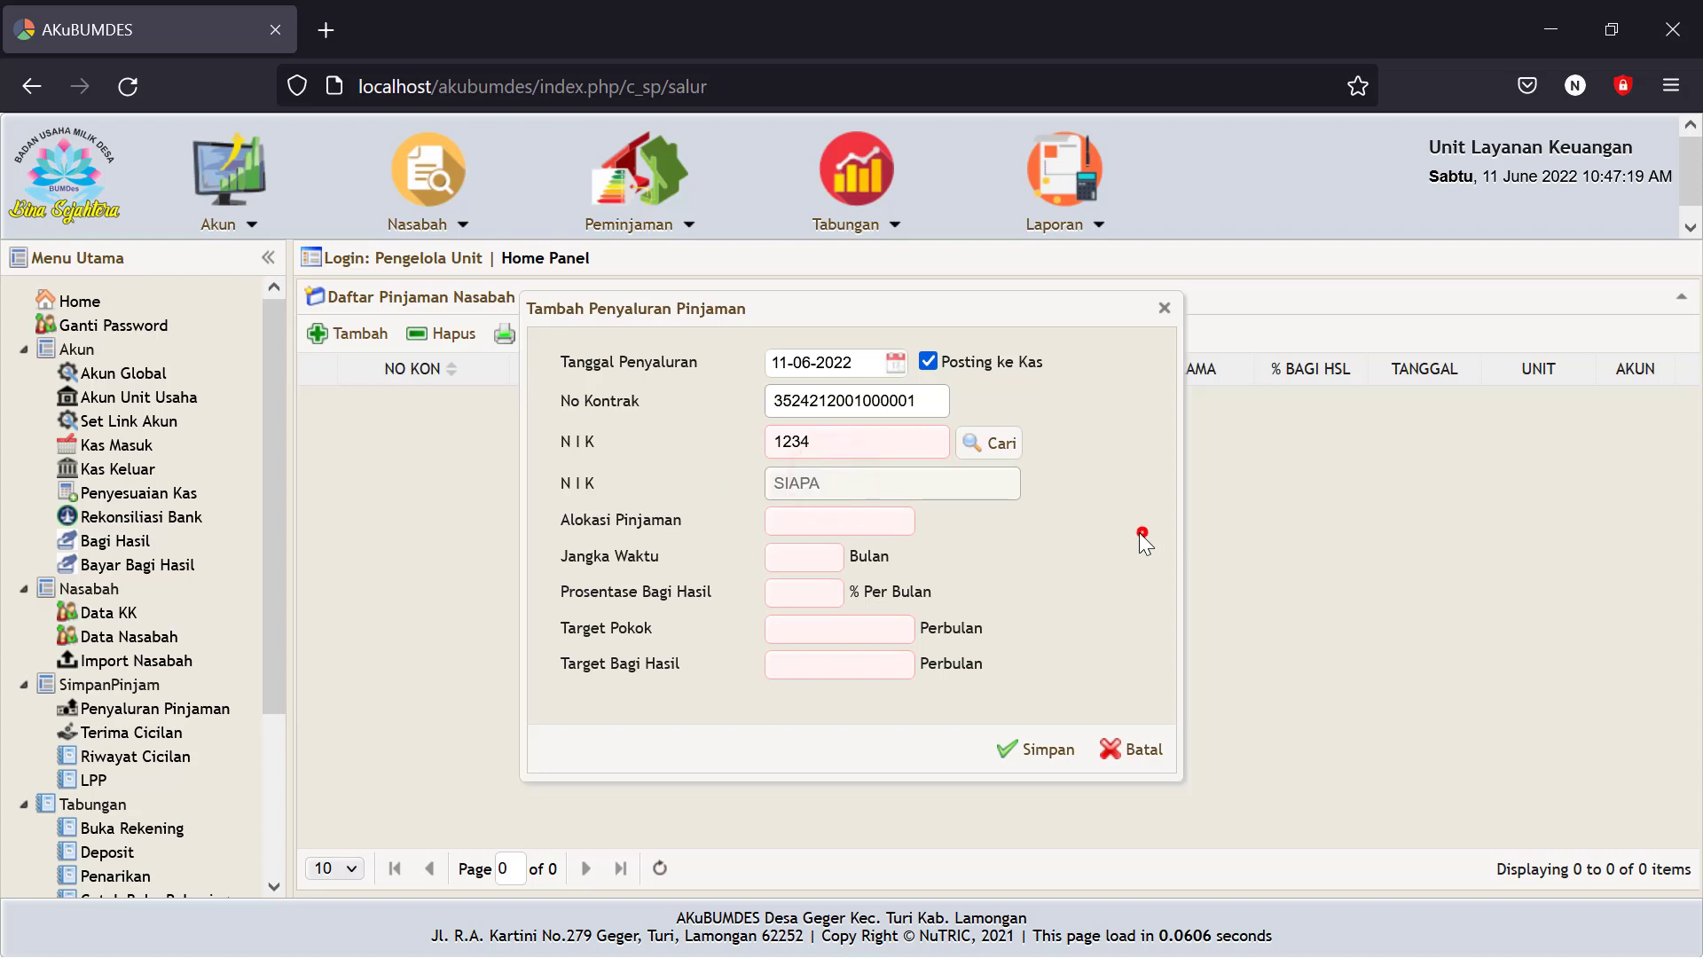
Set Alokasi Pinjaman to 10,000,000 and Jangka Waktu to 24 months, checking the monthly Target Pokok.
{"action": "left_click", "coordinate": [806, 516]}
{"action": "type", "text": "10000000"}
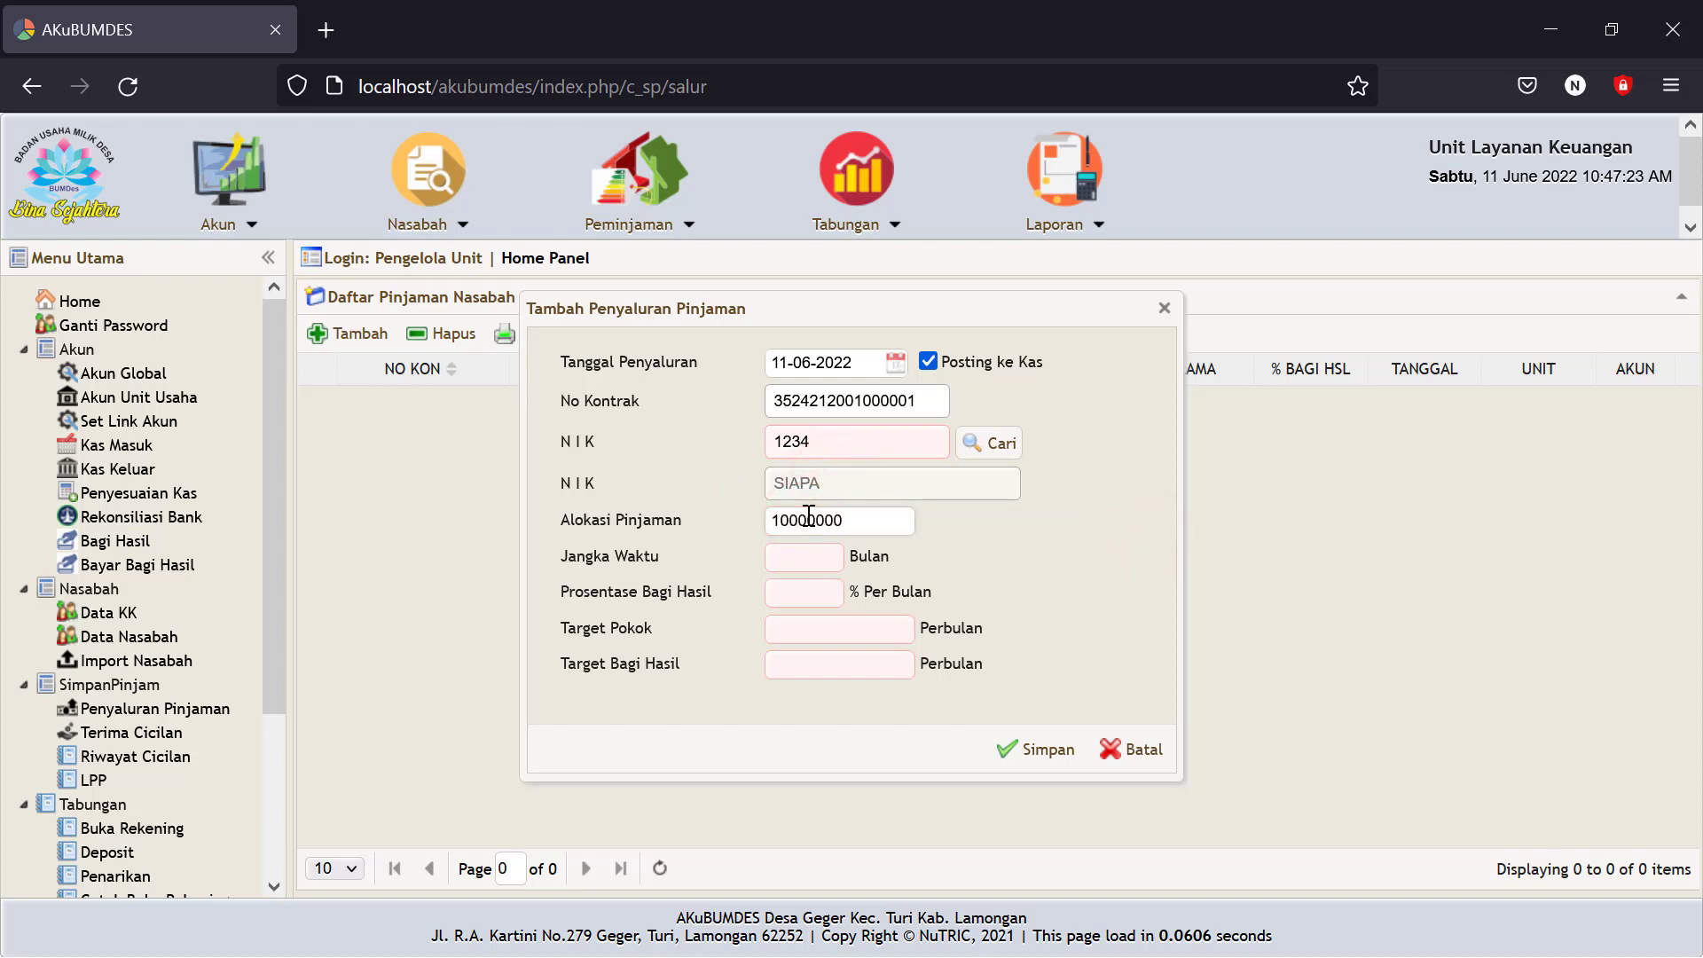
{"action": "left_click", "coordinate": [977, 530]}
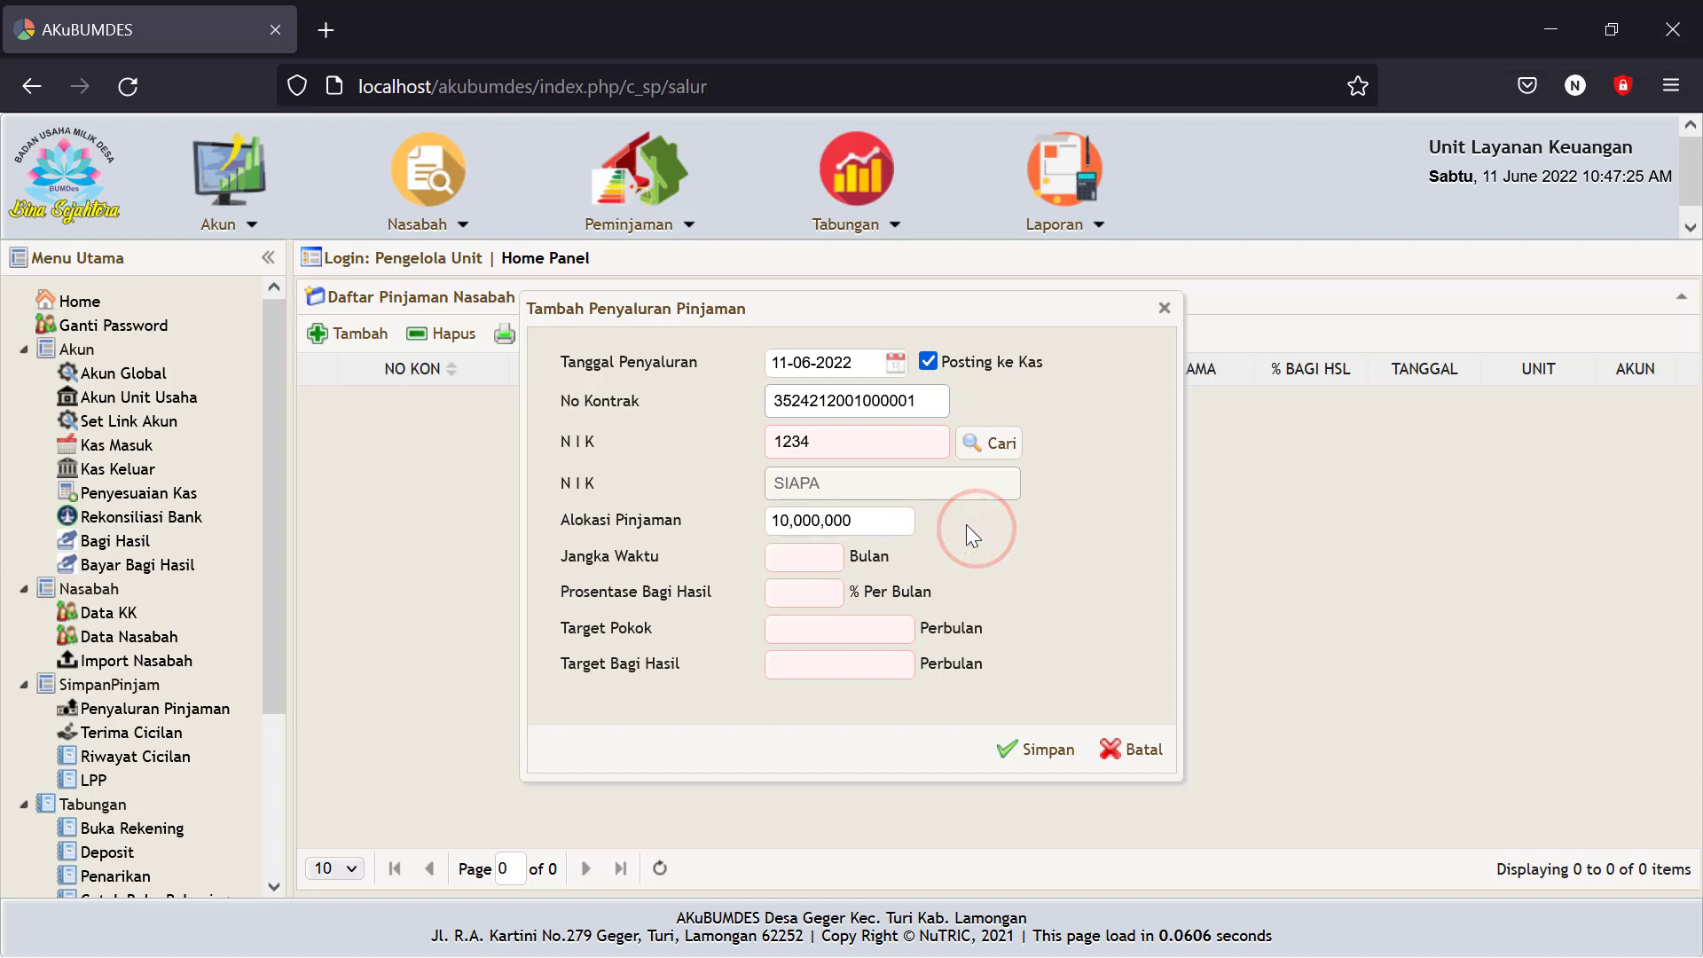
{"action": "left_click", "coordinate": [799, 557]}
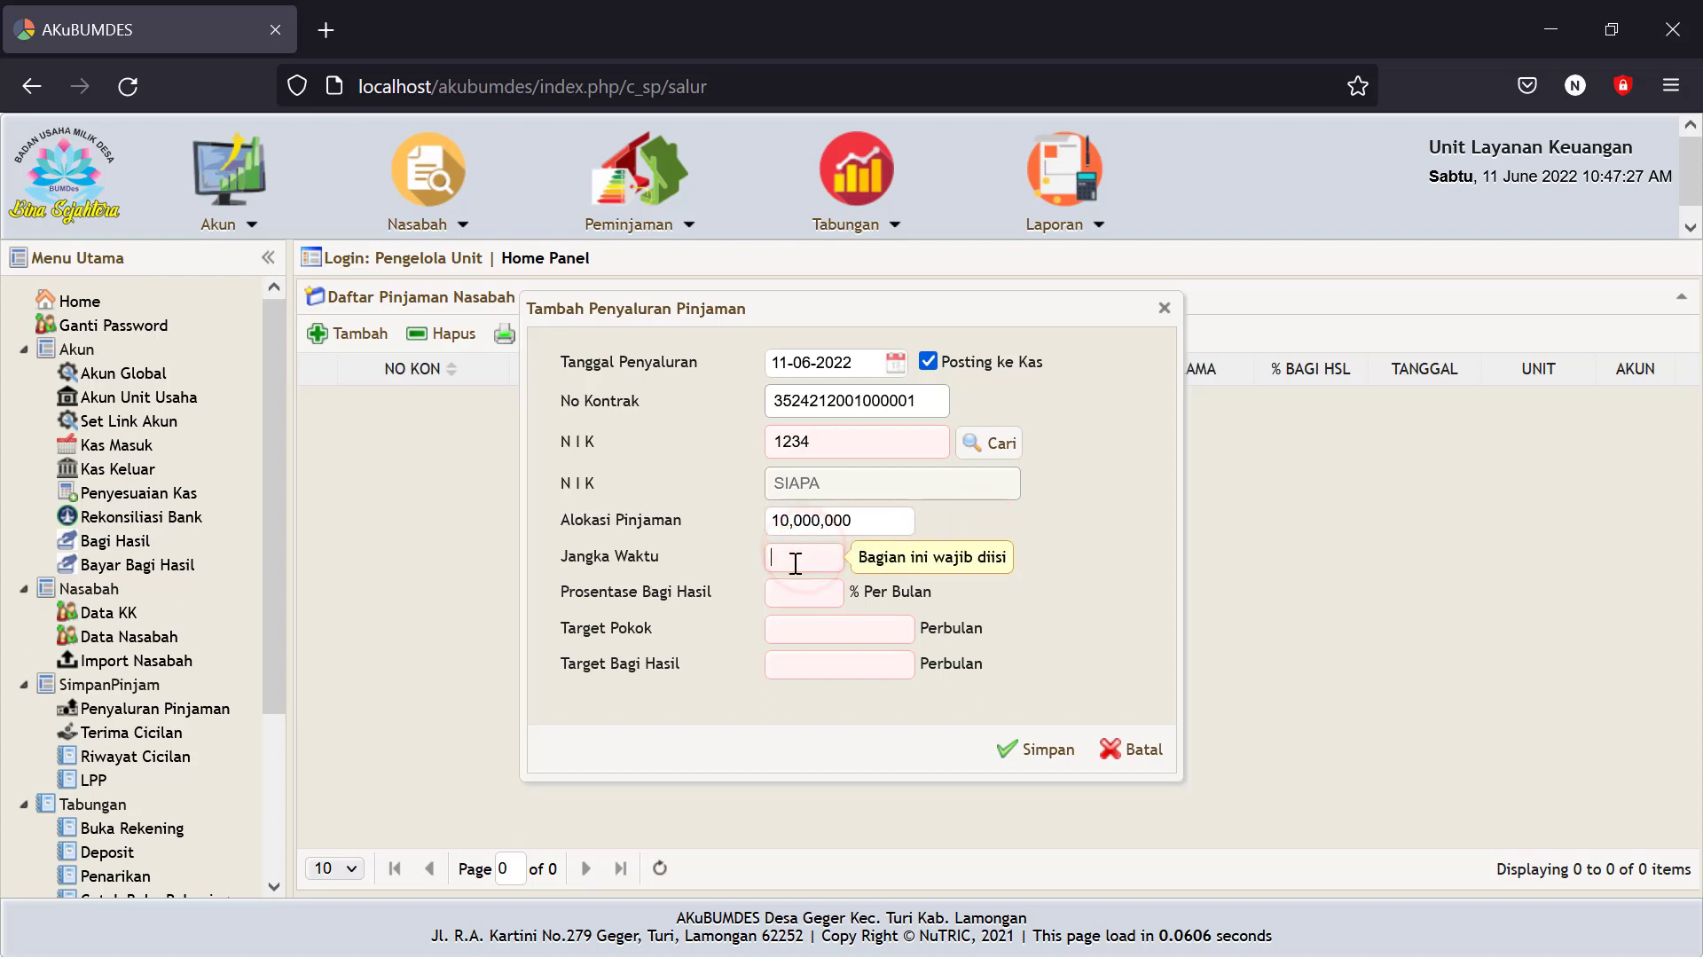
{"action": "type", "text": "24"}
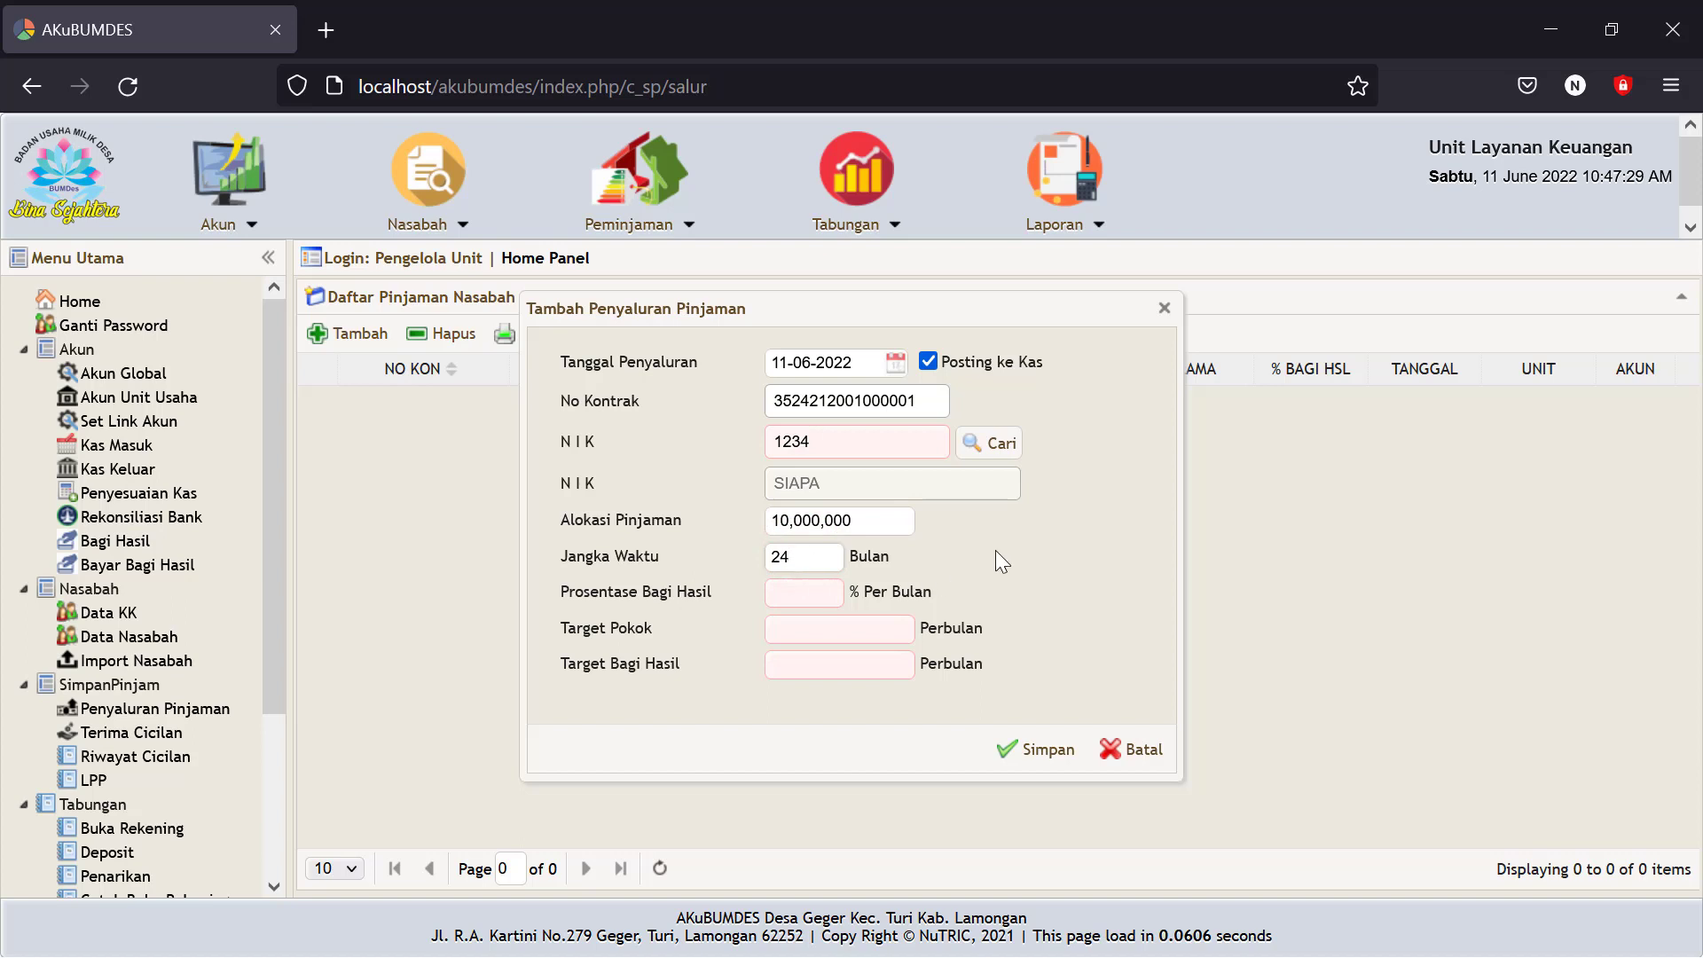
{"action": "left_click", "coordinate": [996, 550]}
{"action": "left_click_drag", "start_coordinate": [870, 624], "coordinate": [756, 628]}
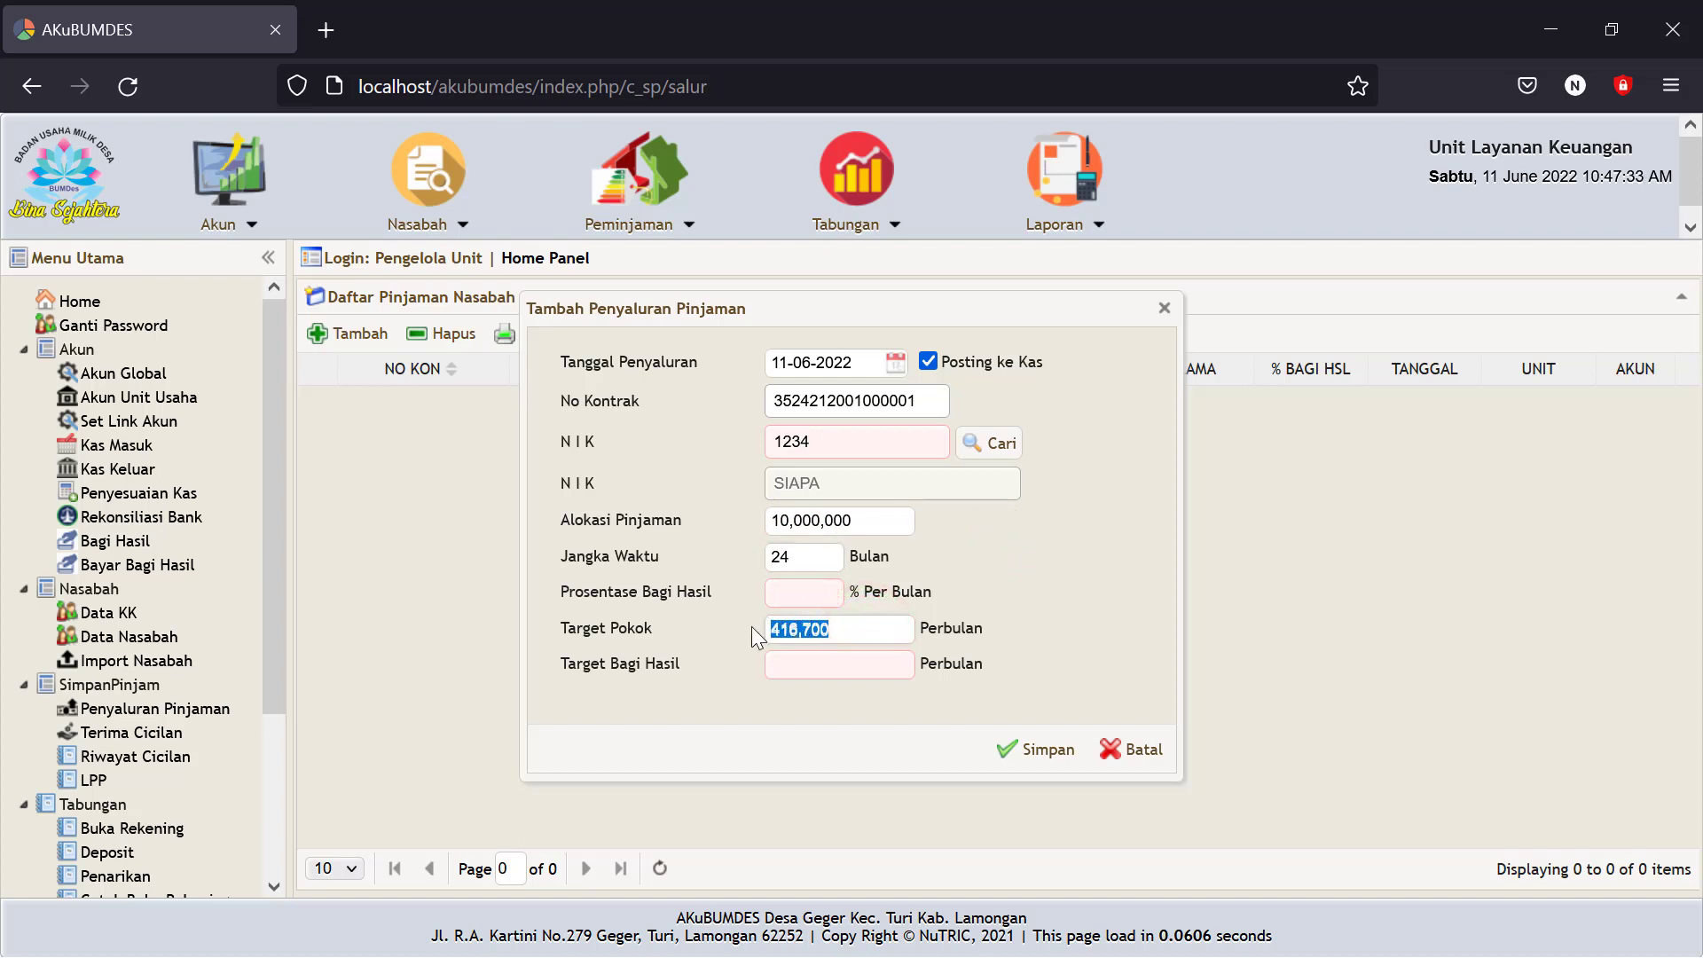
{"action": "left_click_drag", "start_coordinate": [875, 521], "coordinate": [805, 525]}
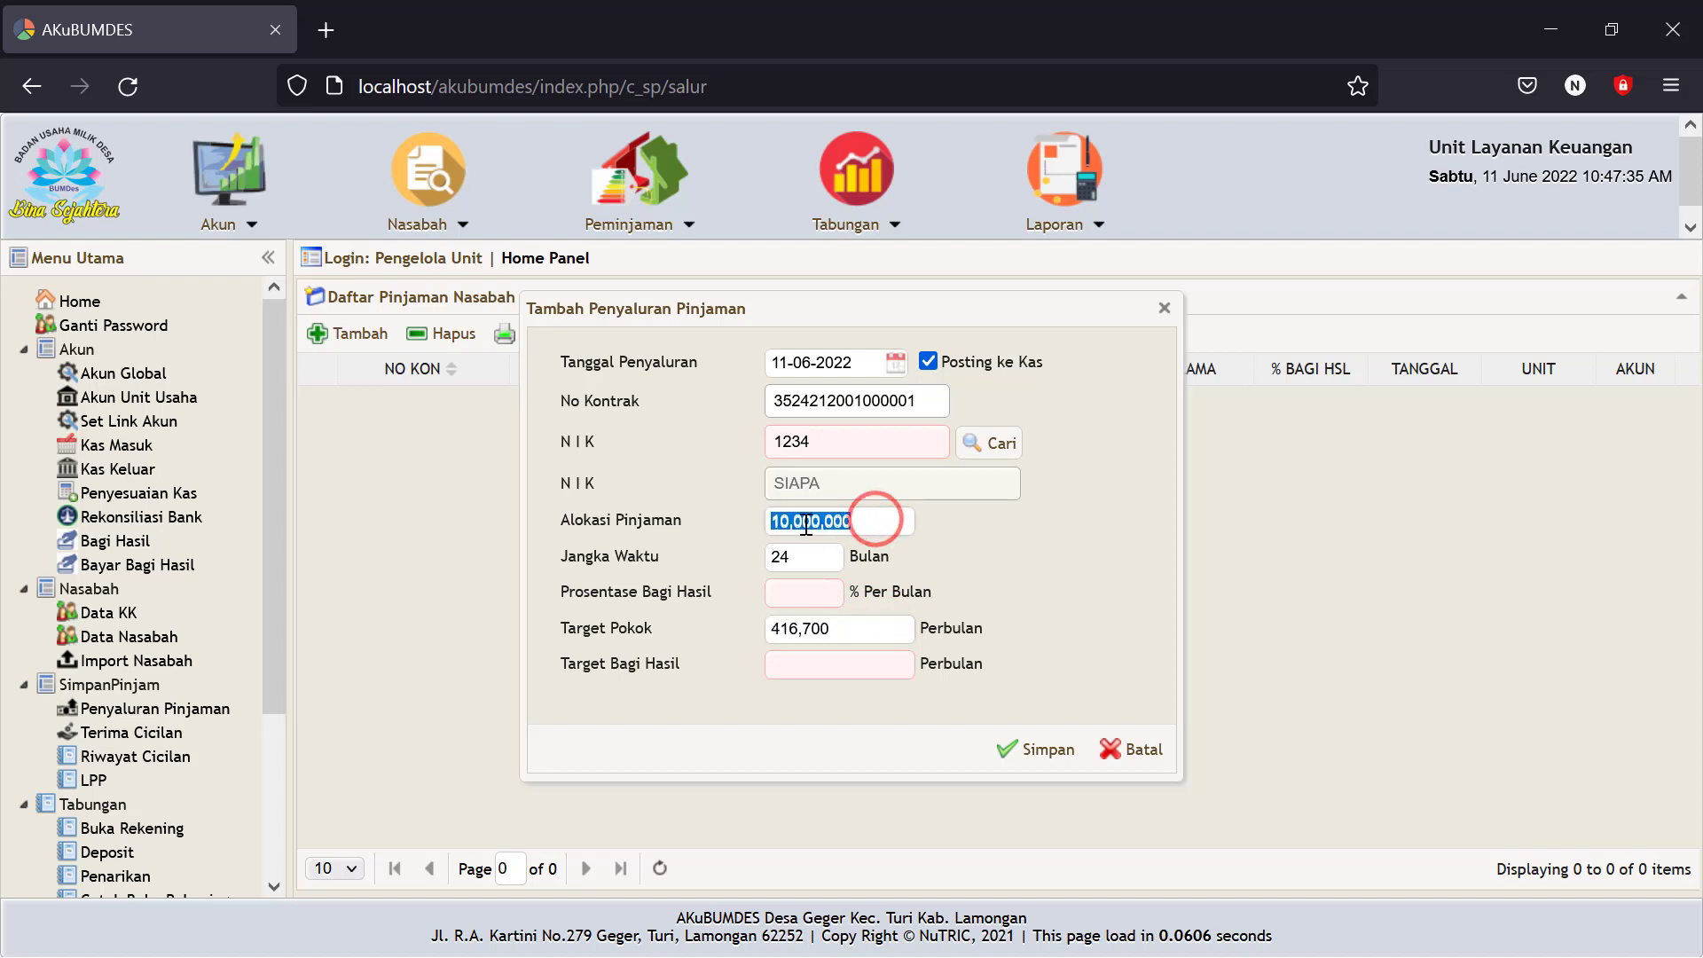
{"action": "left_click_drag", "start_coordinate": [850, 632], "coordinate": [736, 628]}
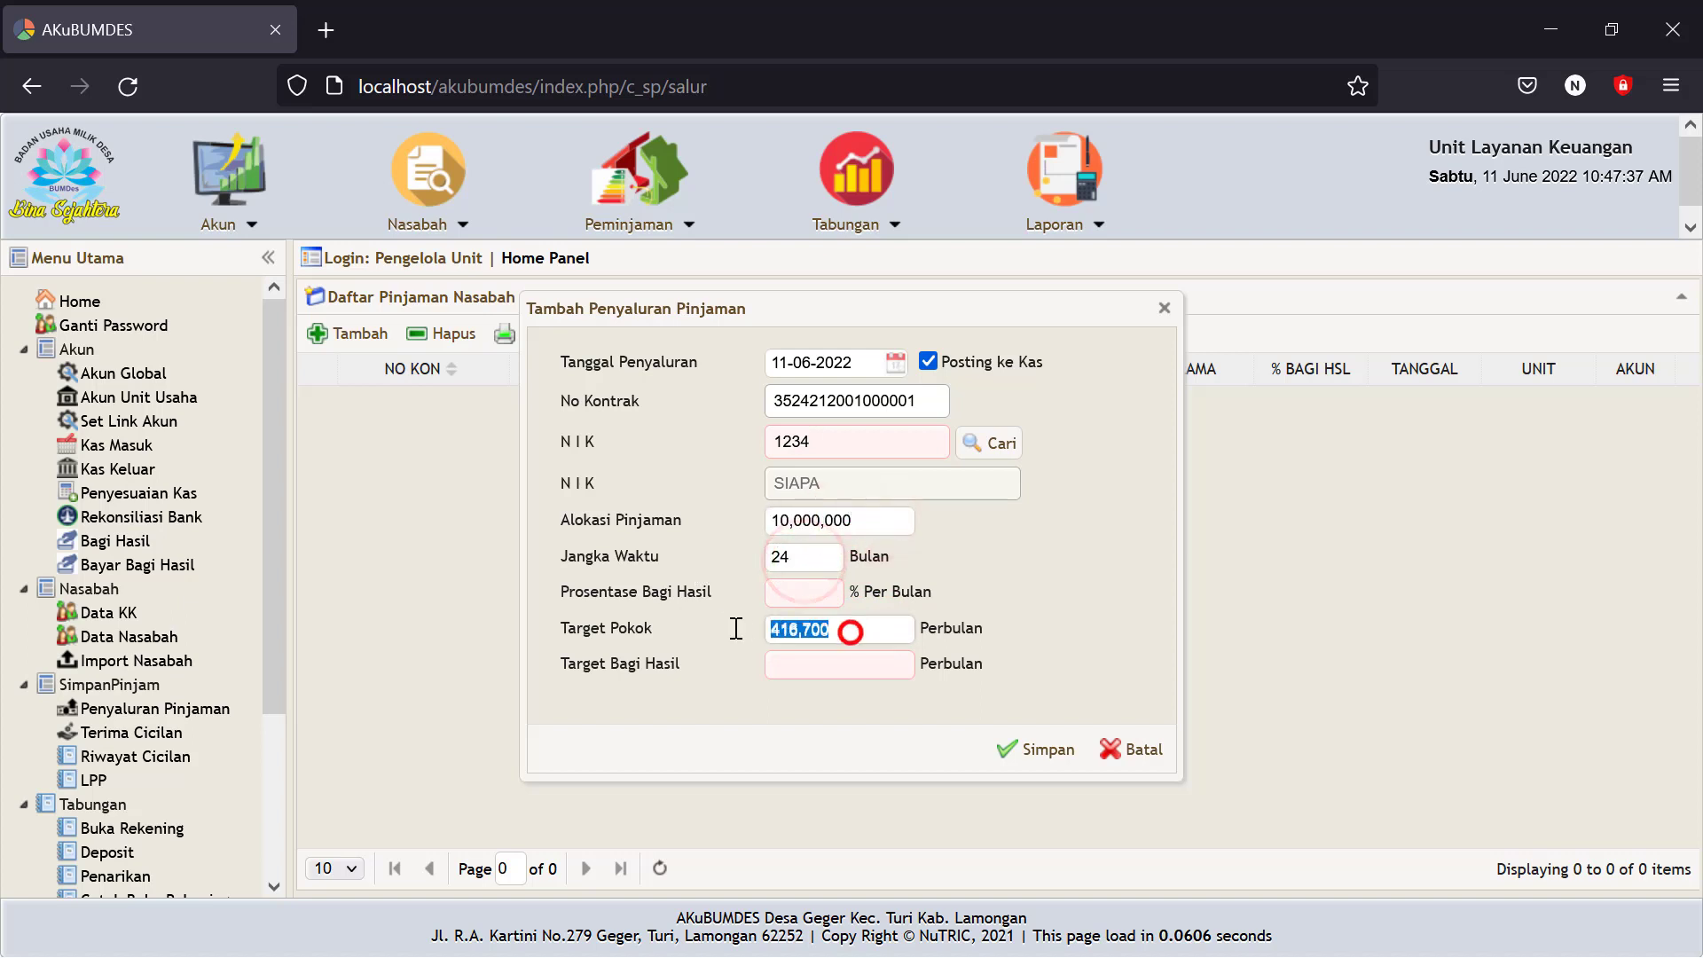
Set Prosentase Bagi Hasil to 0.33% per month.
{"action": "left_click", "coordinate": [791, 591]}
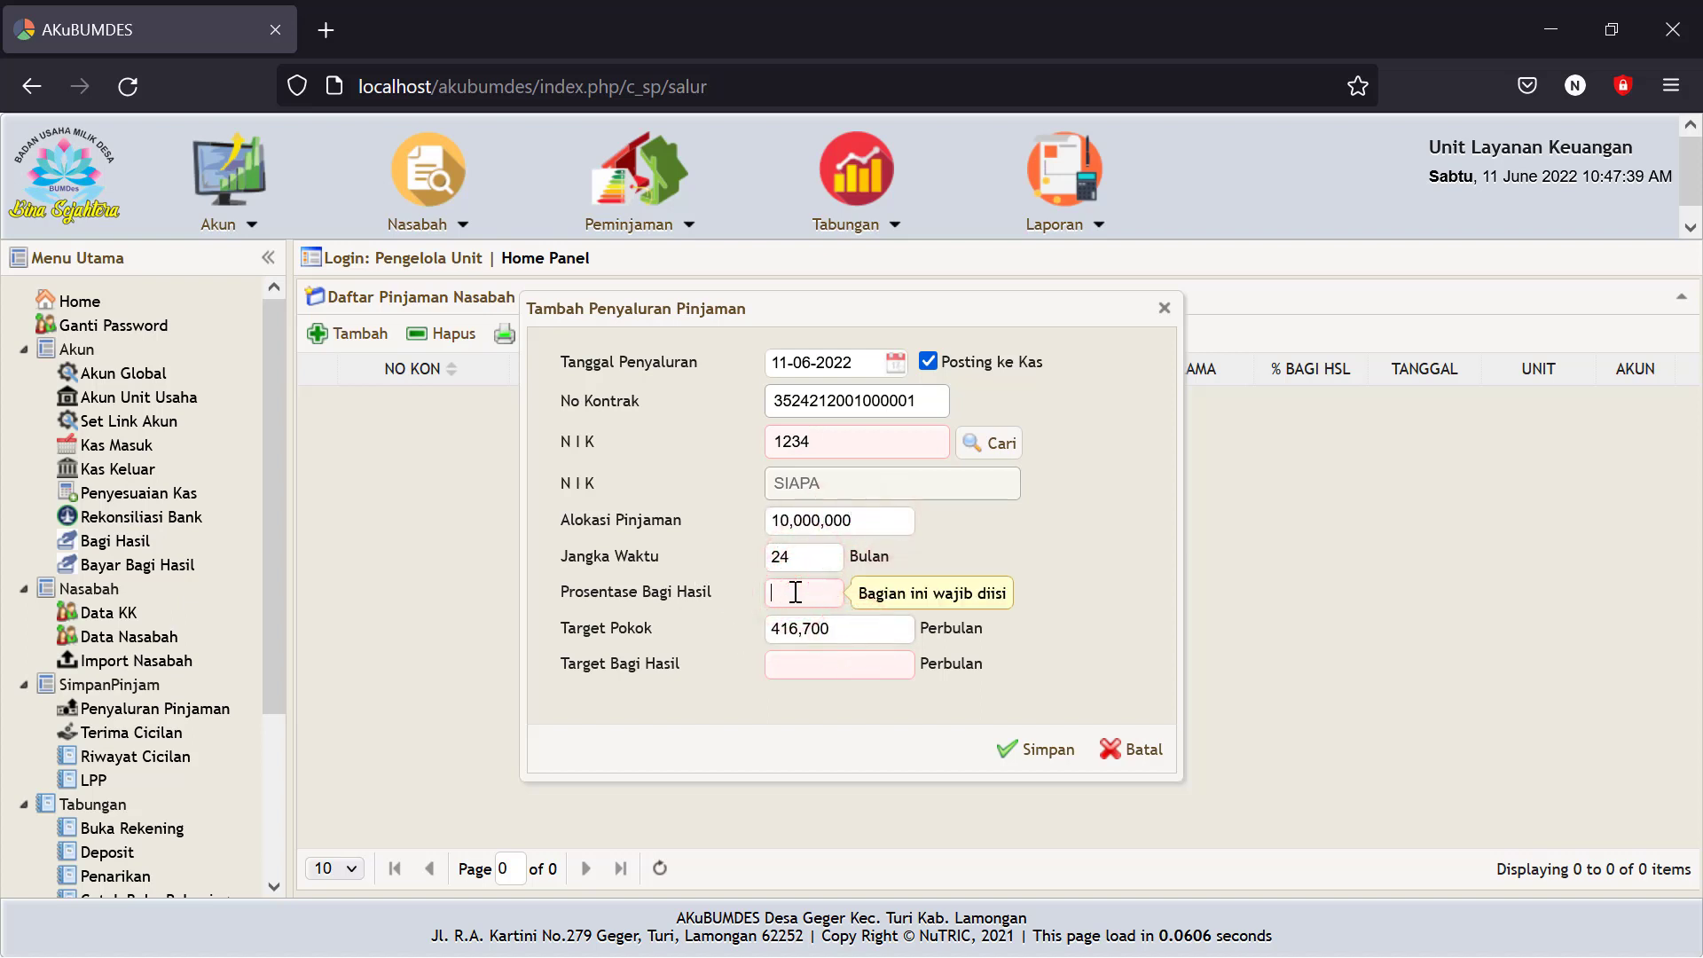
{"action": "type", "text": "0."}
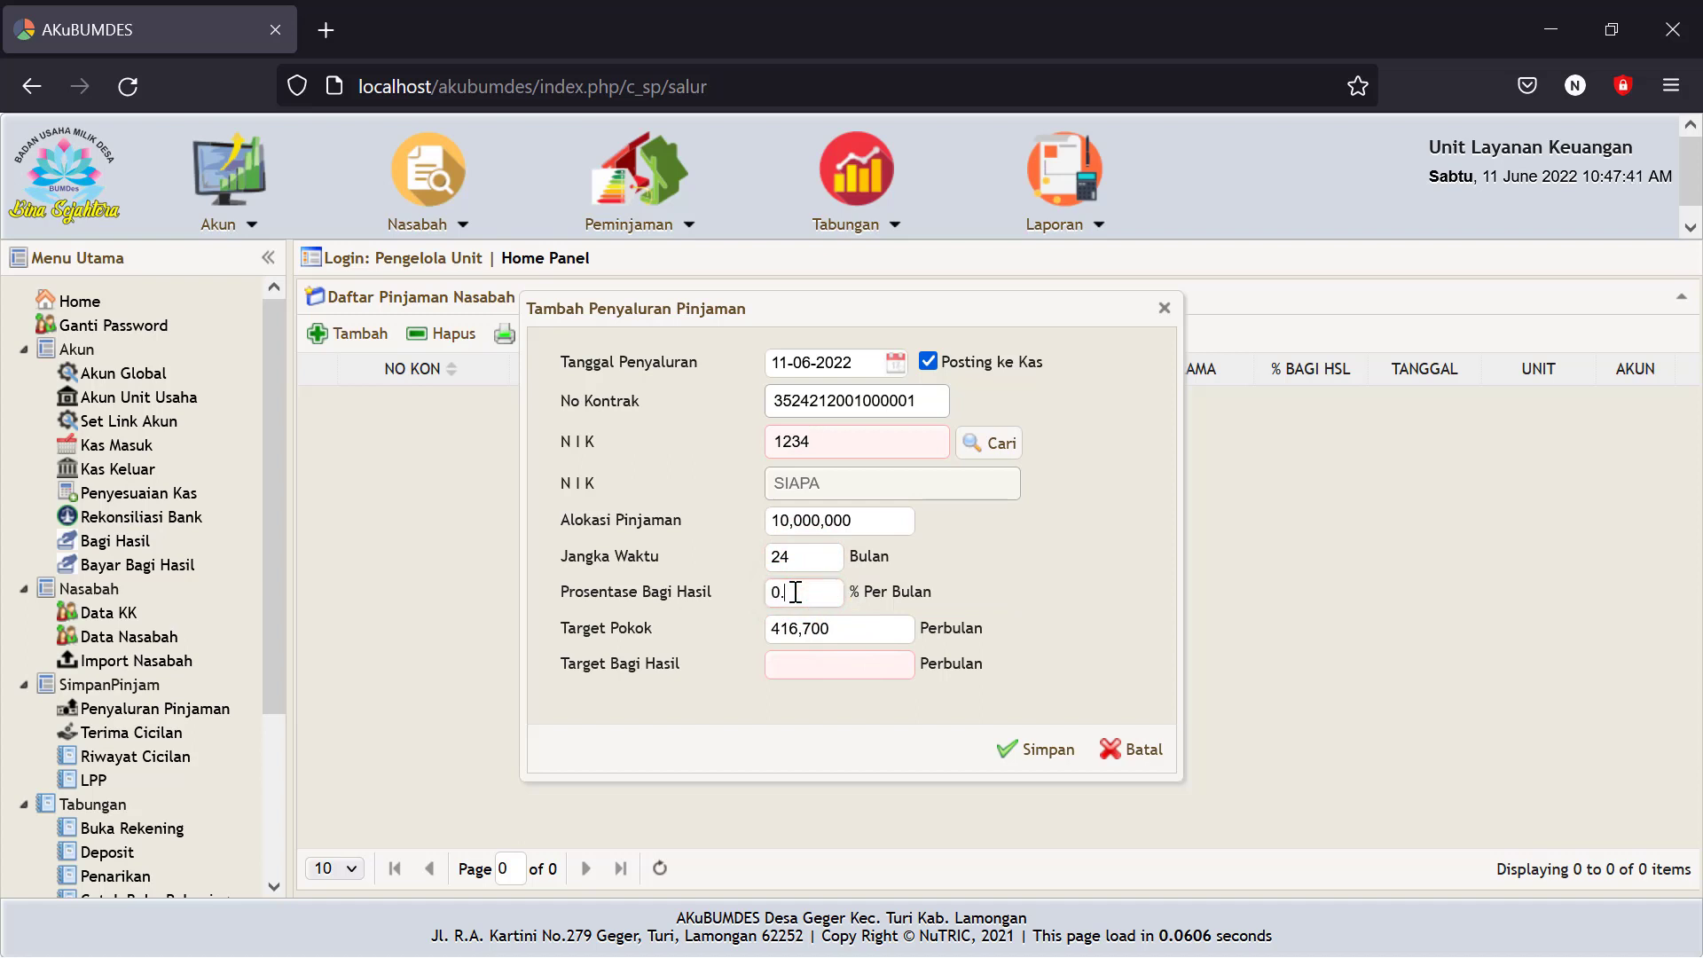
{"action": "type", "text": "33"}
{"action": "left_click", "coordinate": [1040, 568]}
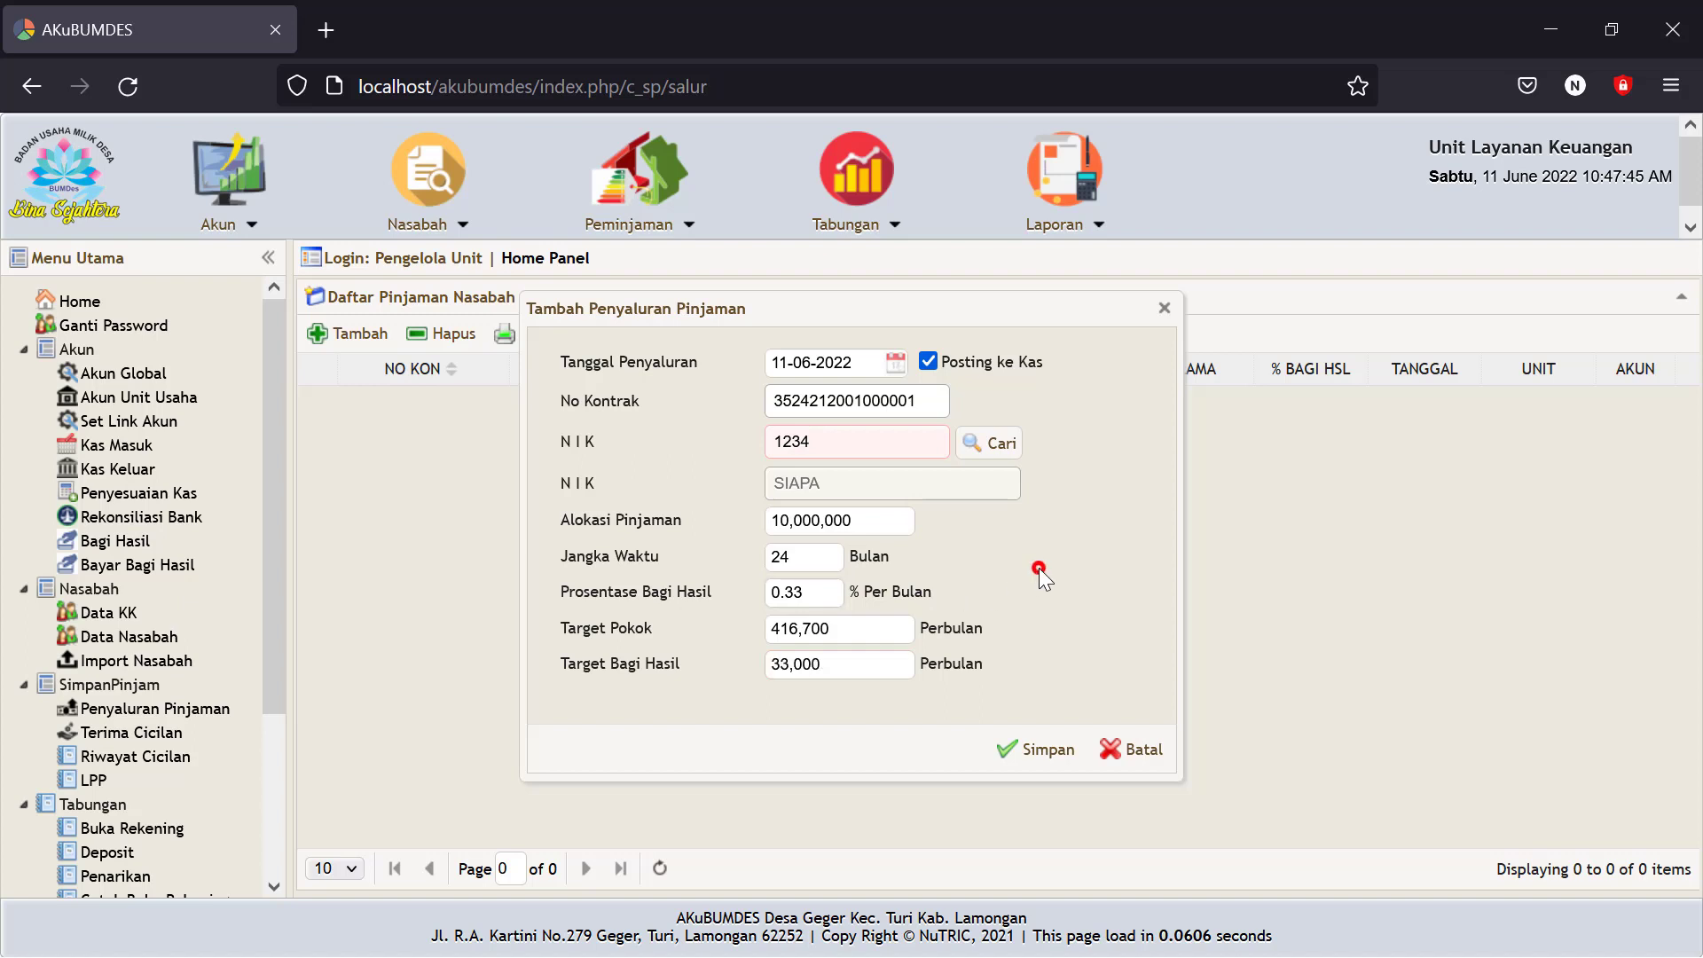
Review the loan allocation and the monthly Target Pokok and Target Bagi Hasil, and save the loan disbursement.
{"action": "left_click", "coordinate": [854, 672]}
{"action": "double_click", "coordinate": [855, 672]}
{"action": "left_click_drag", "start_coordinate": [874, 521], "coordinate": [714, 594]}
{"action": "left_click_drag", "start_coordinate": [826, 629], "coordinate": [747, 662]}
{"action": "left_click", "coordinate": [842, 662]}
{"action": "left_click", "coordinate": [1048, 587]}
{"action": "left_click", "coordinate": [1034, 750]}
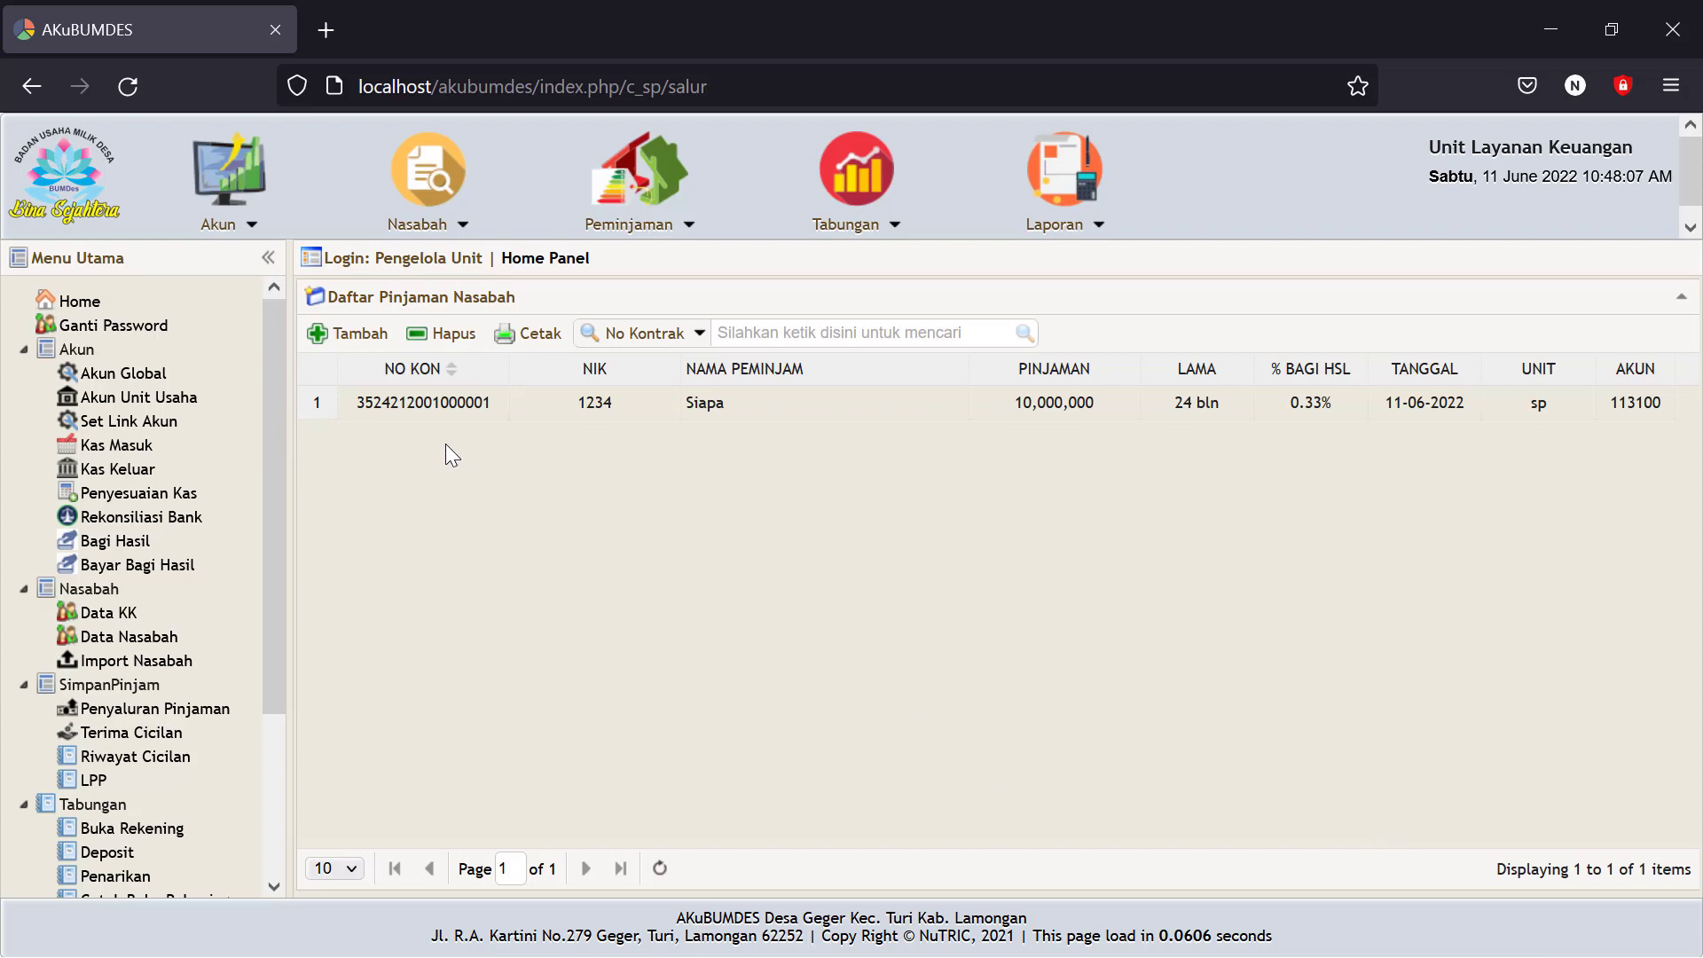
Print the installment card for the new loan in Daftar Pinjaman Nasabah.
{"action": "left_click", "coordinate": [428, 406]}
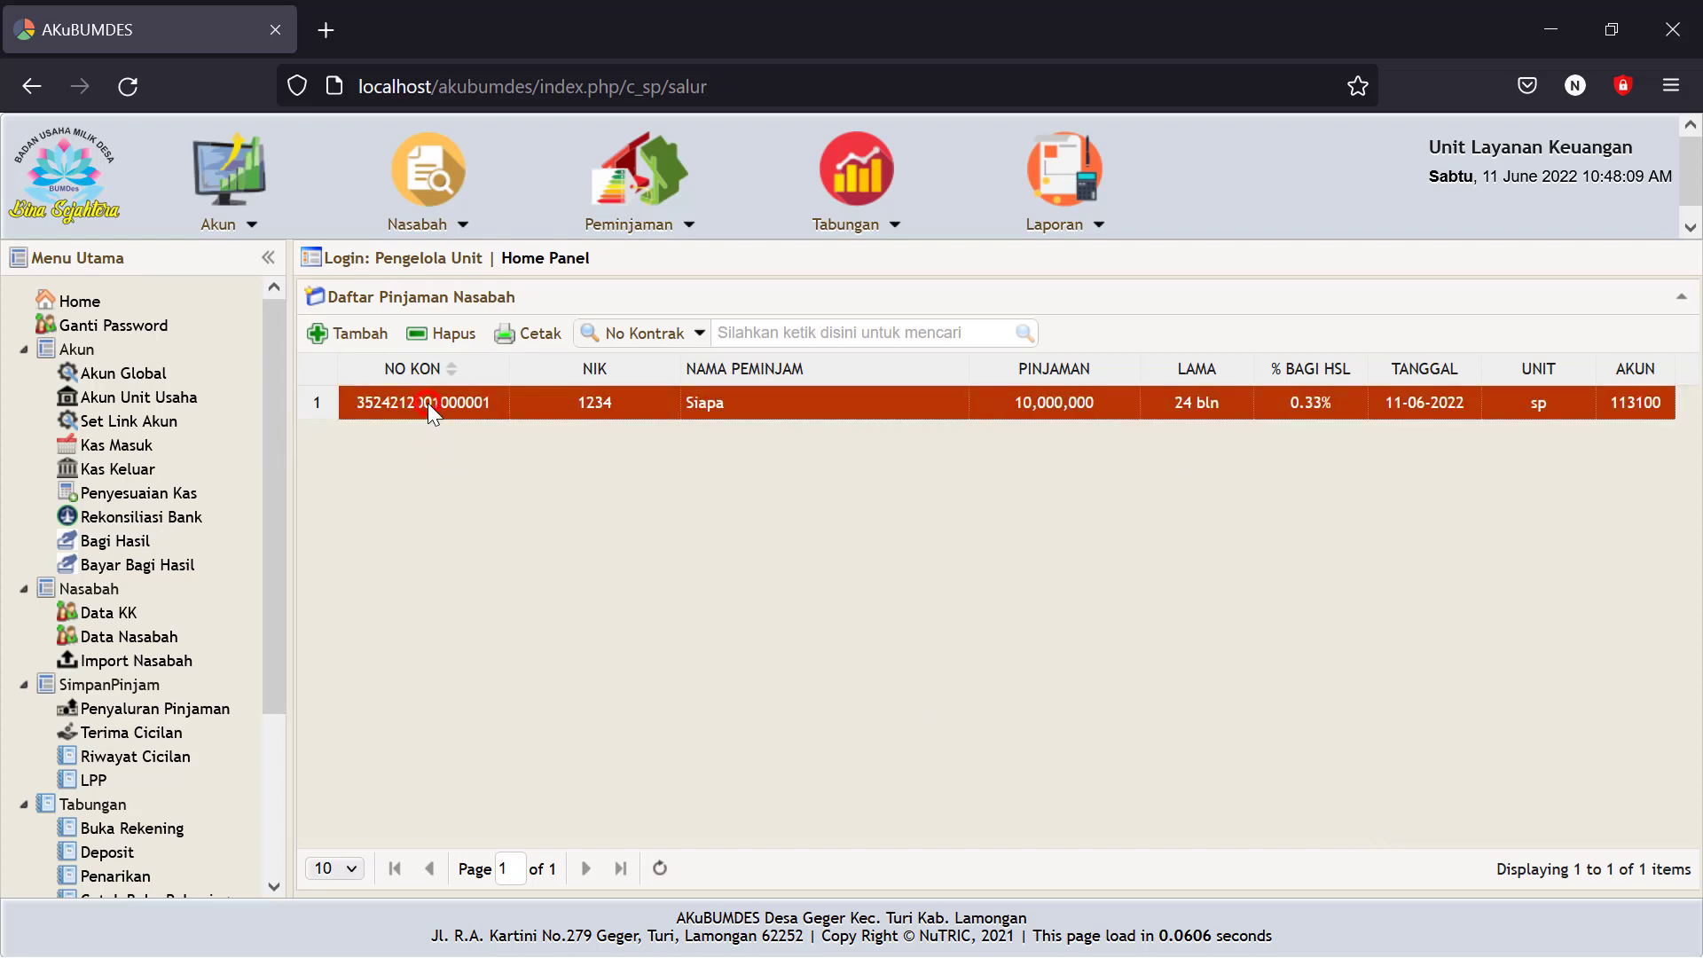
{"action": "left_click", "coordinate": [535, 336]}
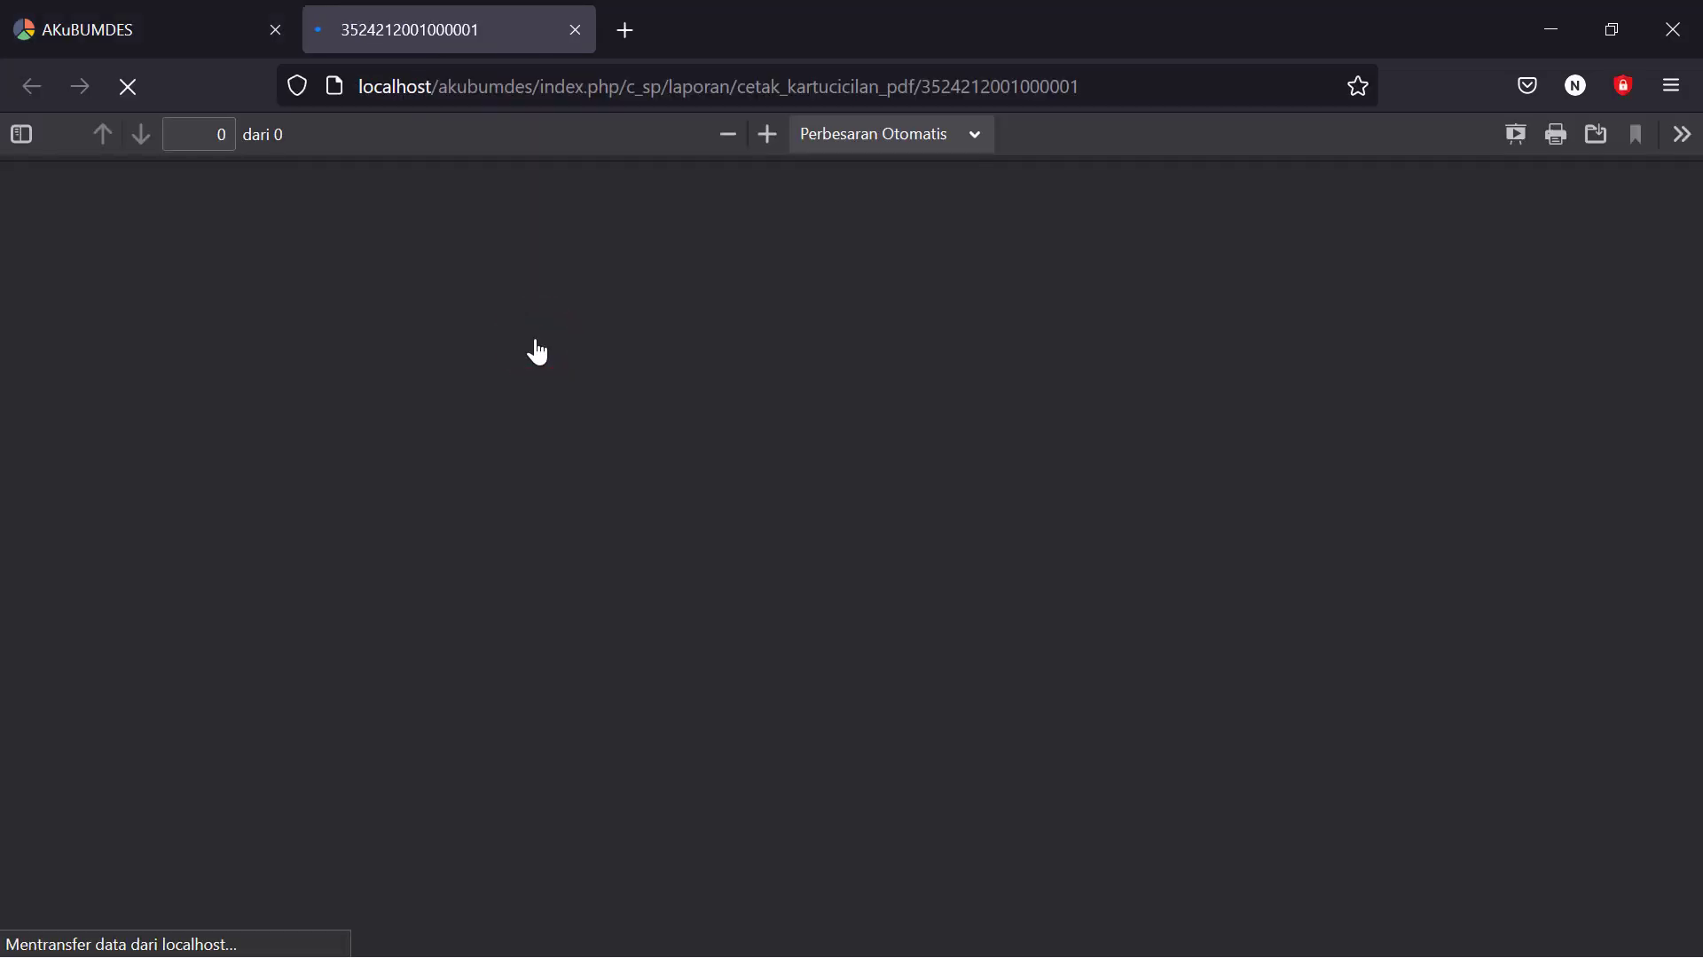
Review the loan details and the installment table on both pages of the printed Kartu Cicilan, and close it.
{"action": "scroll", "coordinate": [638, 537], "scroll_direction": "down", "scroll_amount": 5}
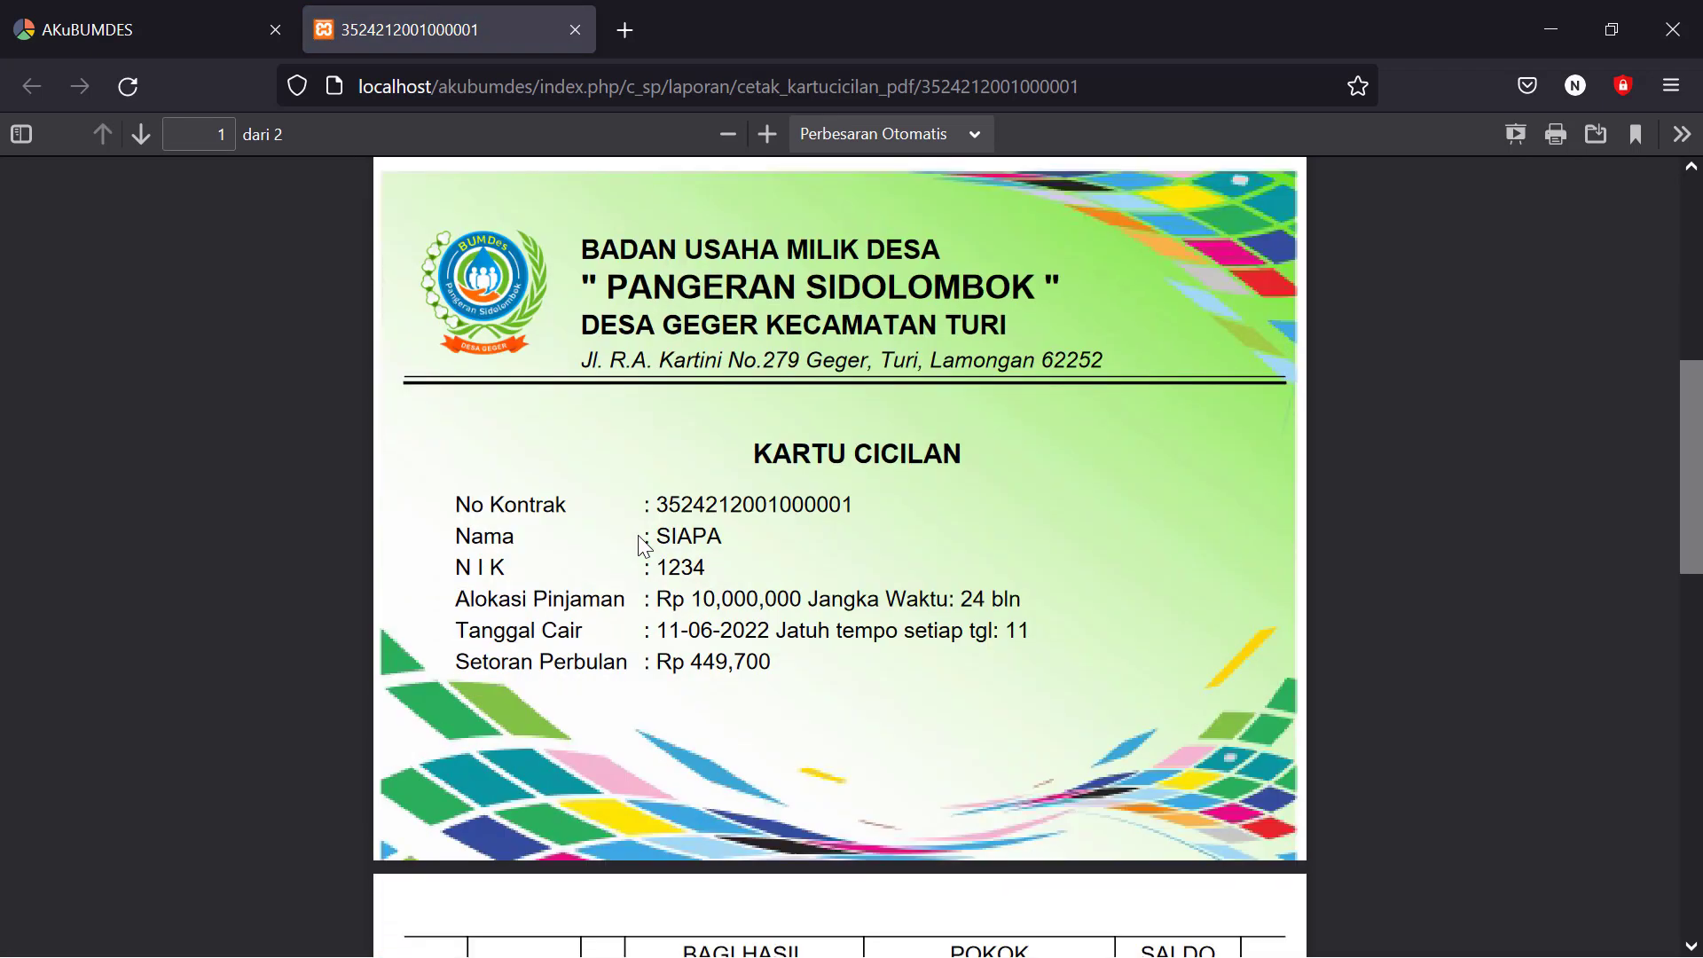
{"action": "scroll", "coordinate": [639, 536], "scroll_direction": "up", "scroll_amount": 3}
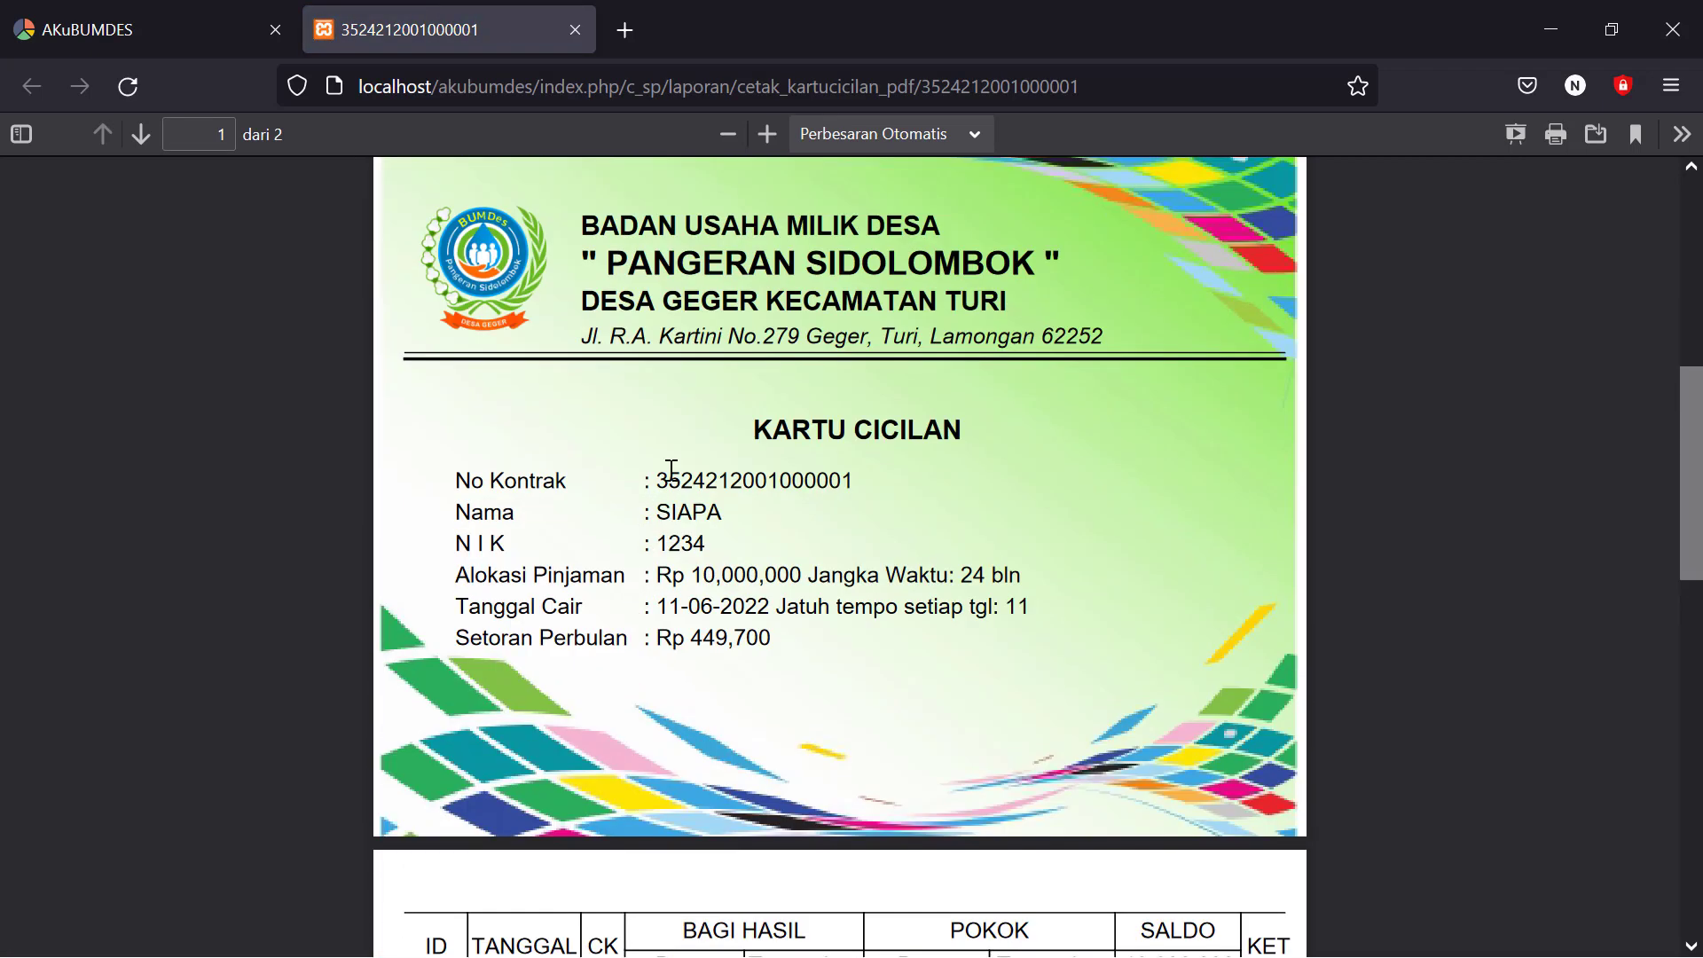
{"action": "scroll", "coordinate": [671, 468], "scroll_direction": "down", "scroll_amount": 4}
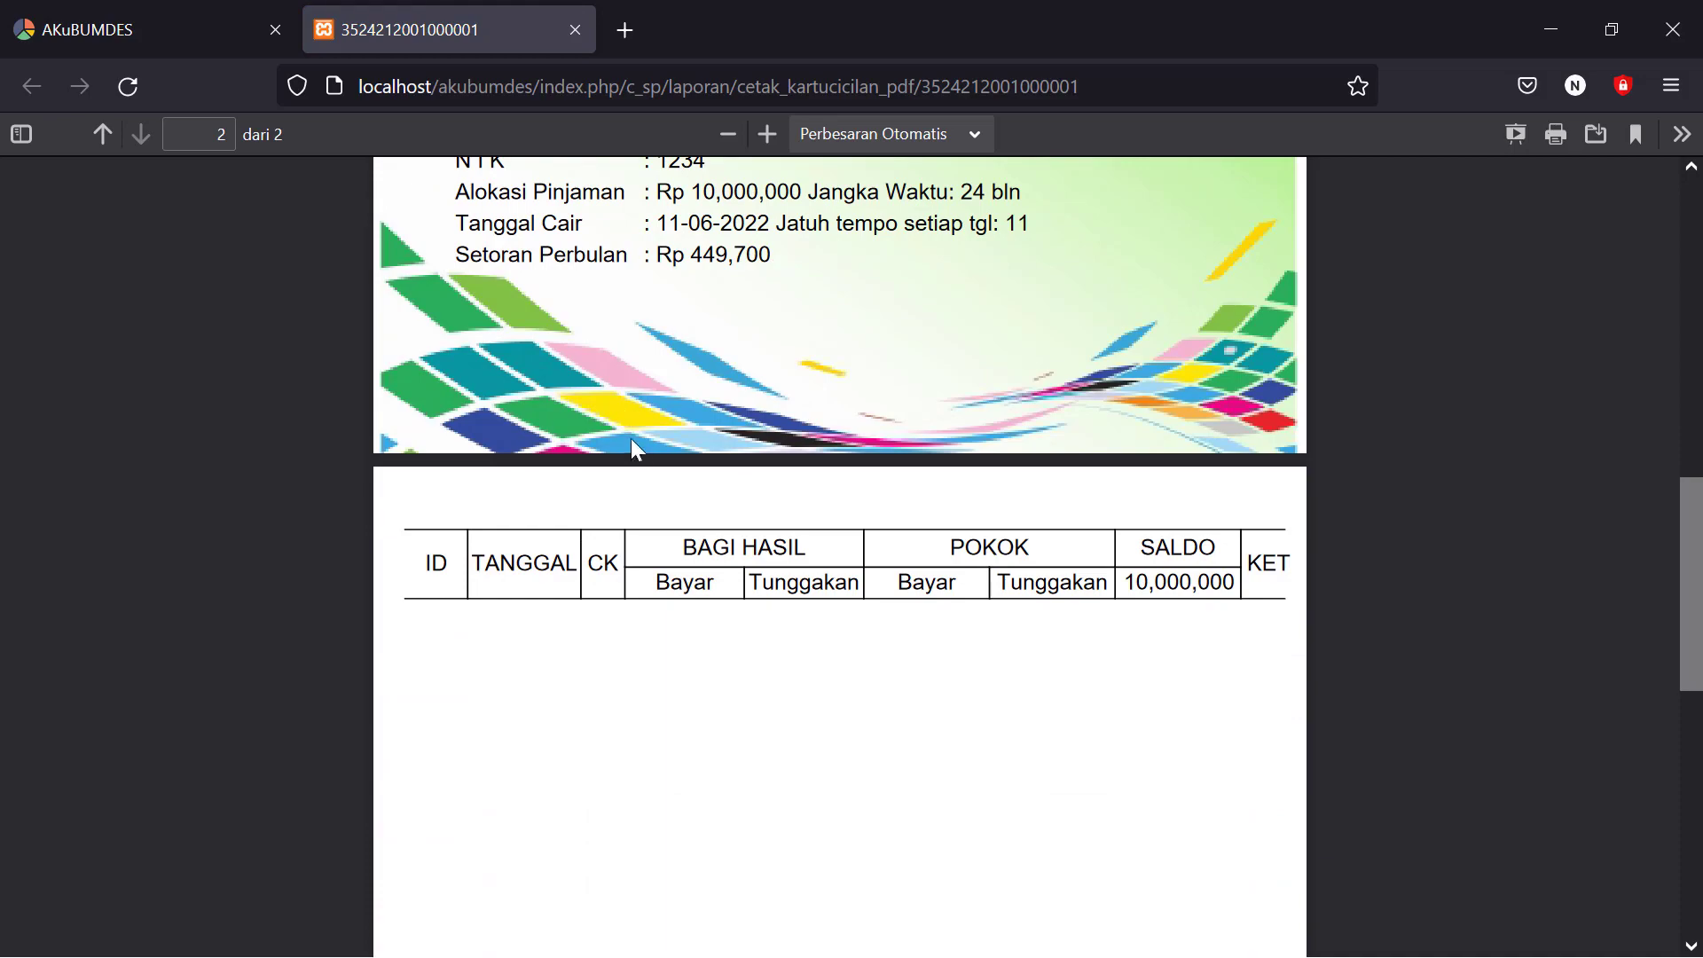
{"action": "scroll", "coordinate": [635, 443], "scroll_direction": "up", "scroll_amount": 4}
{"action": "scroll", "coordinate": [631, 443], "scroll_direction": "up", "scroll_amount": 5}
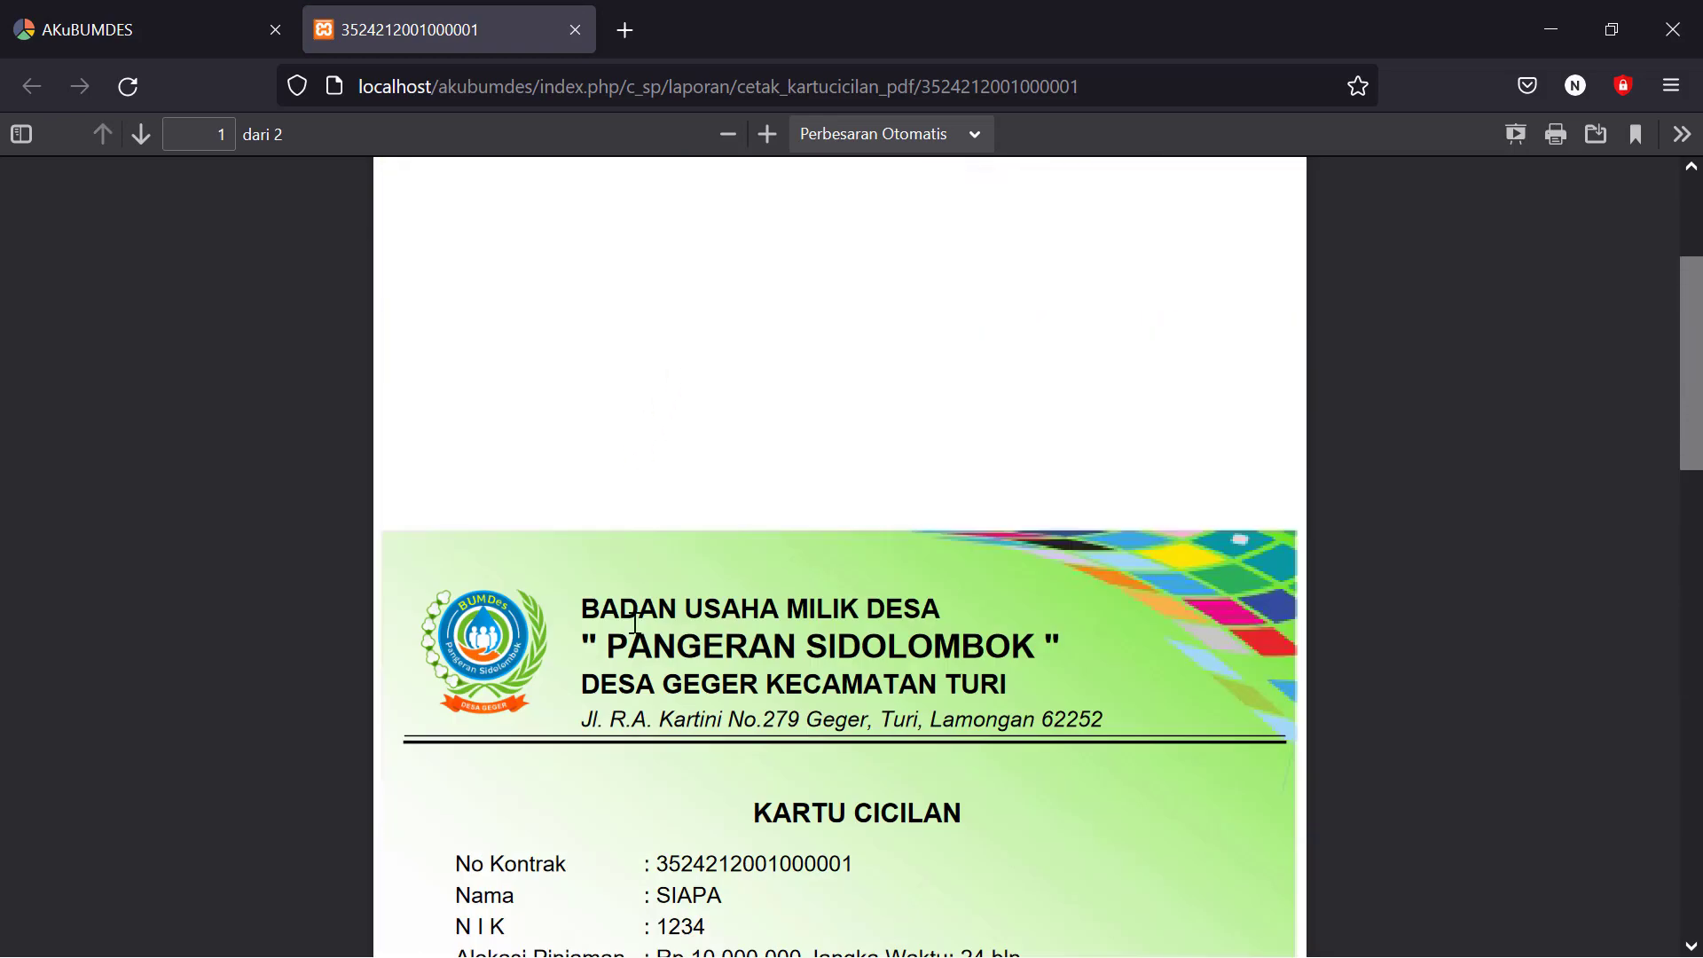
{"action": "scroll", "coordinate": [652, 426], "scroll_direction": "down", "scroll_amount": 8}
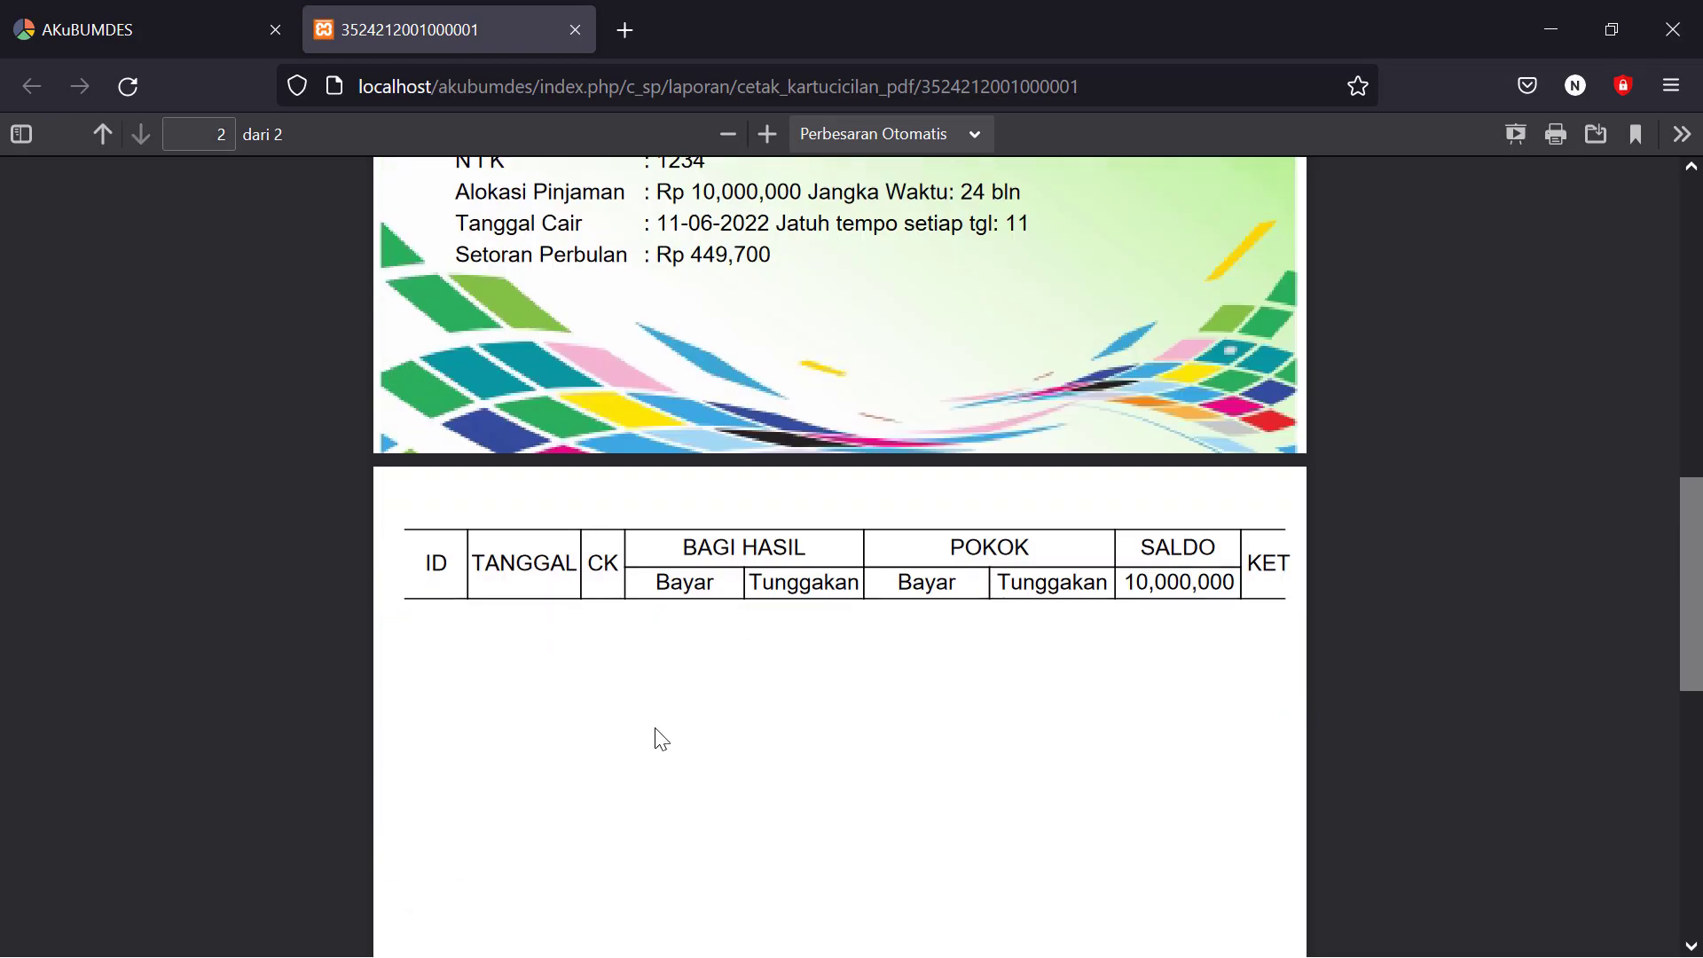
{"action": "scroll", "coordinate": [763, 683], "scroll_direction": "up", "scroll_amount": 3}
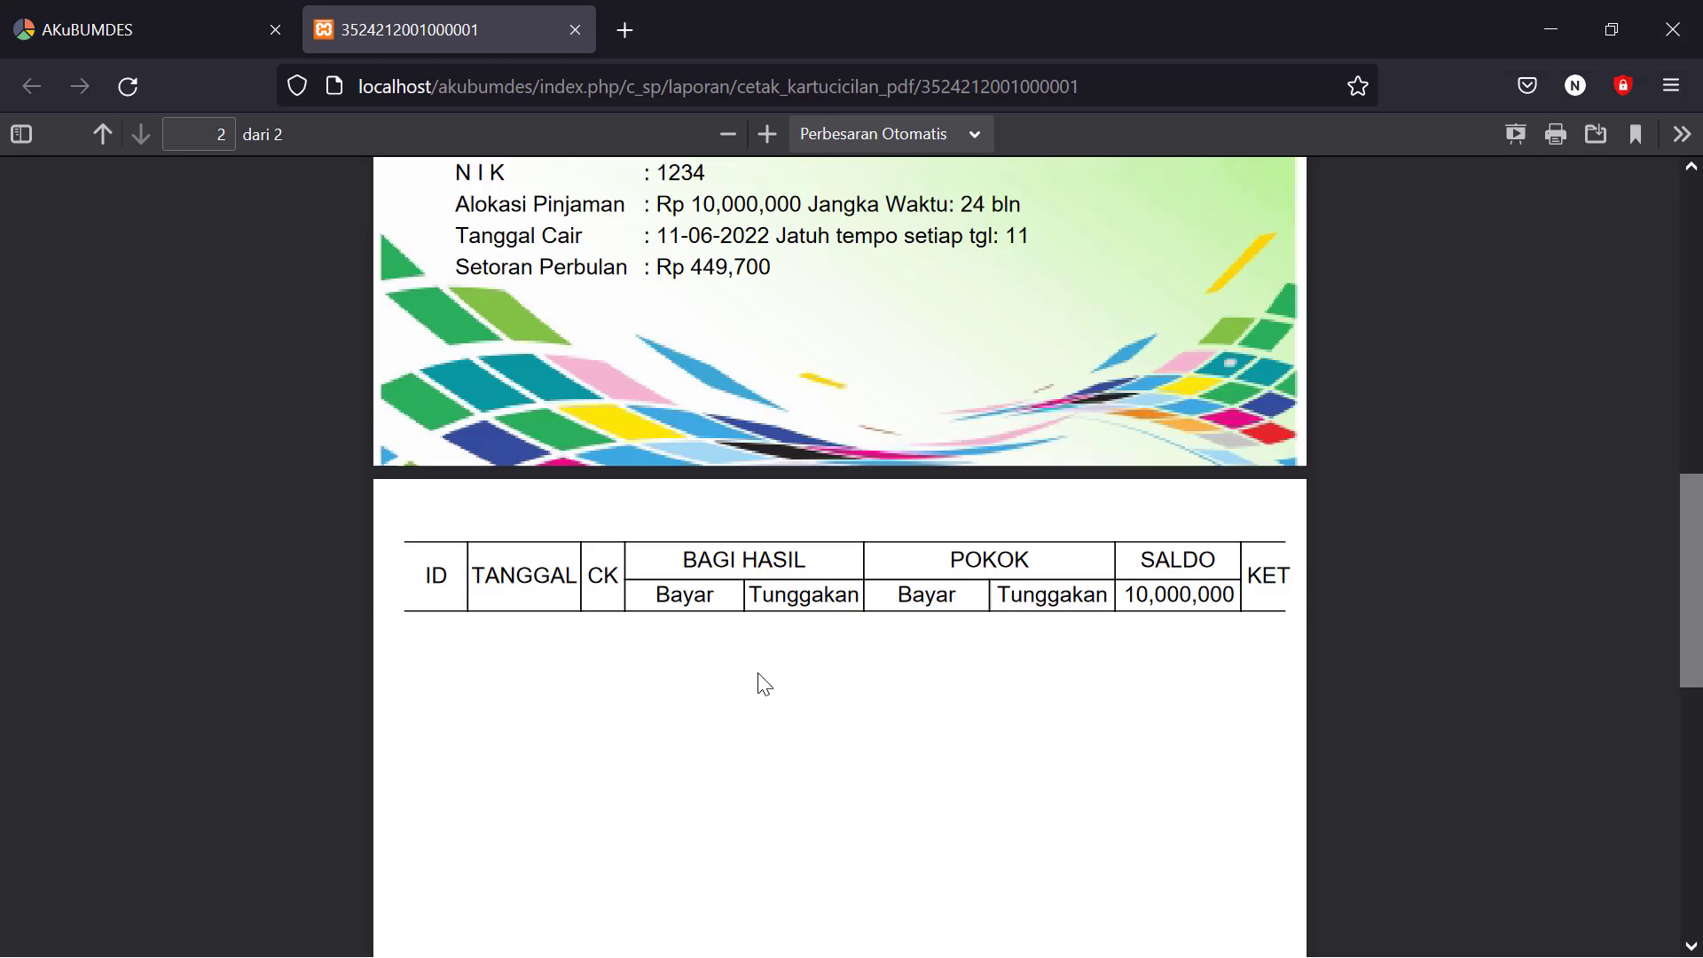
{"action": "left_click", "coordinate": [576, 28]}
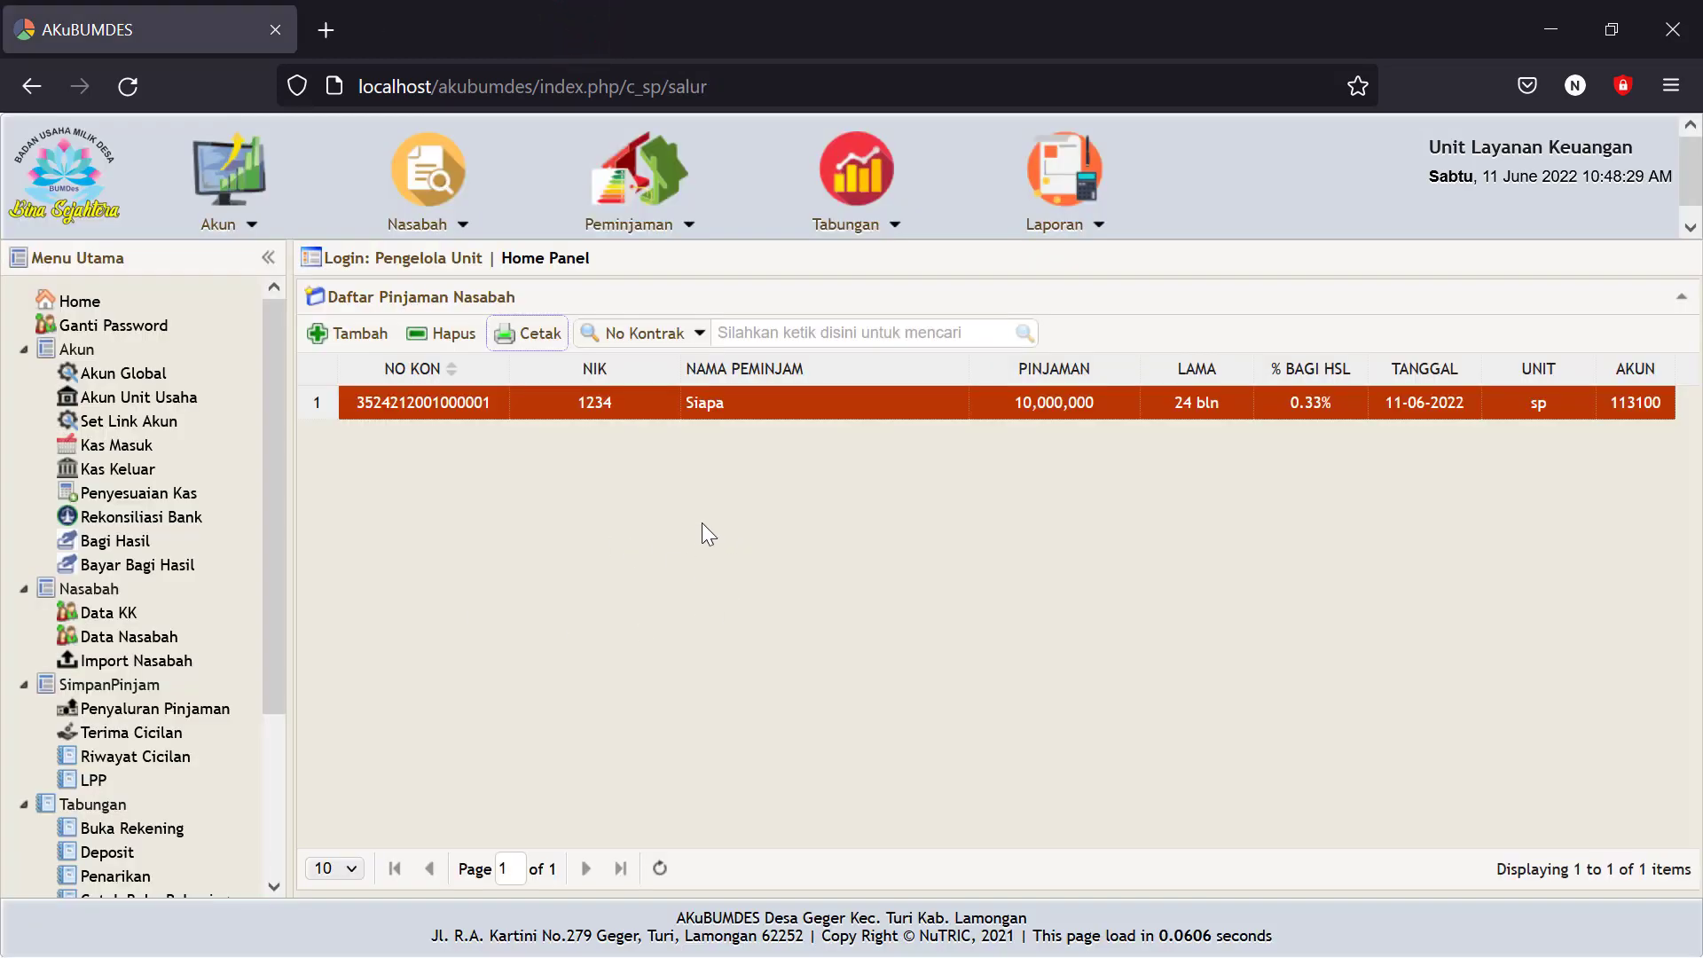
Display the Neraca report for 11-06-2022.
{"action": "left_click_drag", "start_coordinate": [275, 663], "coordinate": [274, 861]}
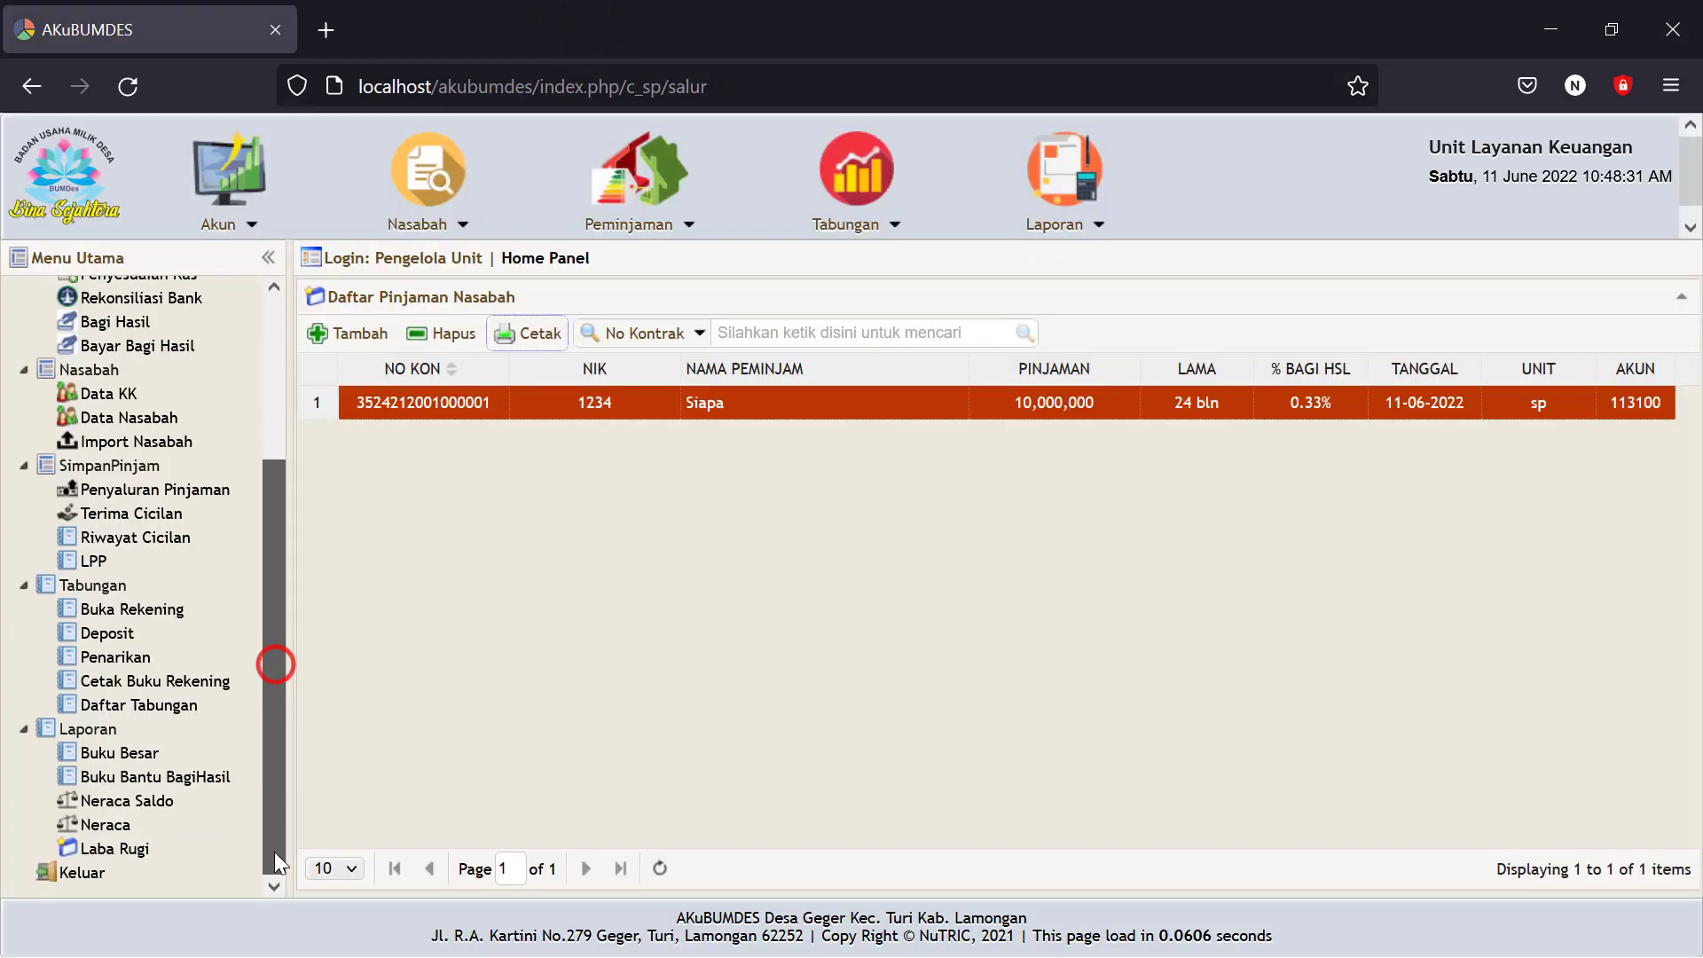
{"action": "left_click", "coordinate": [119, 832]}
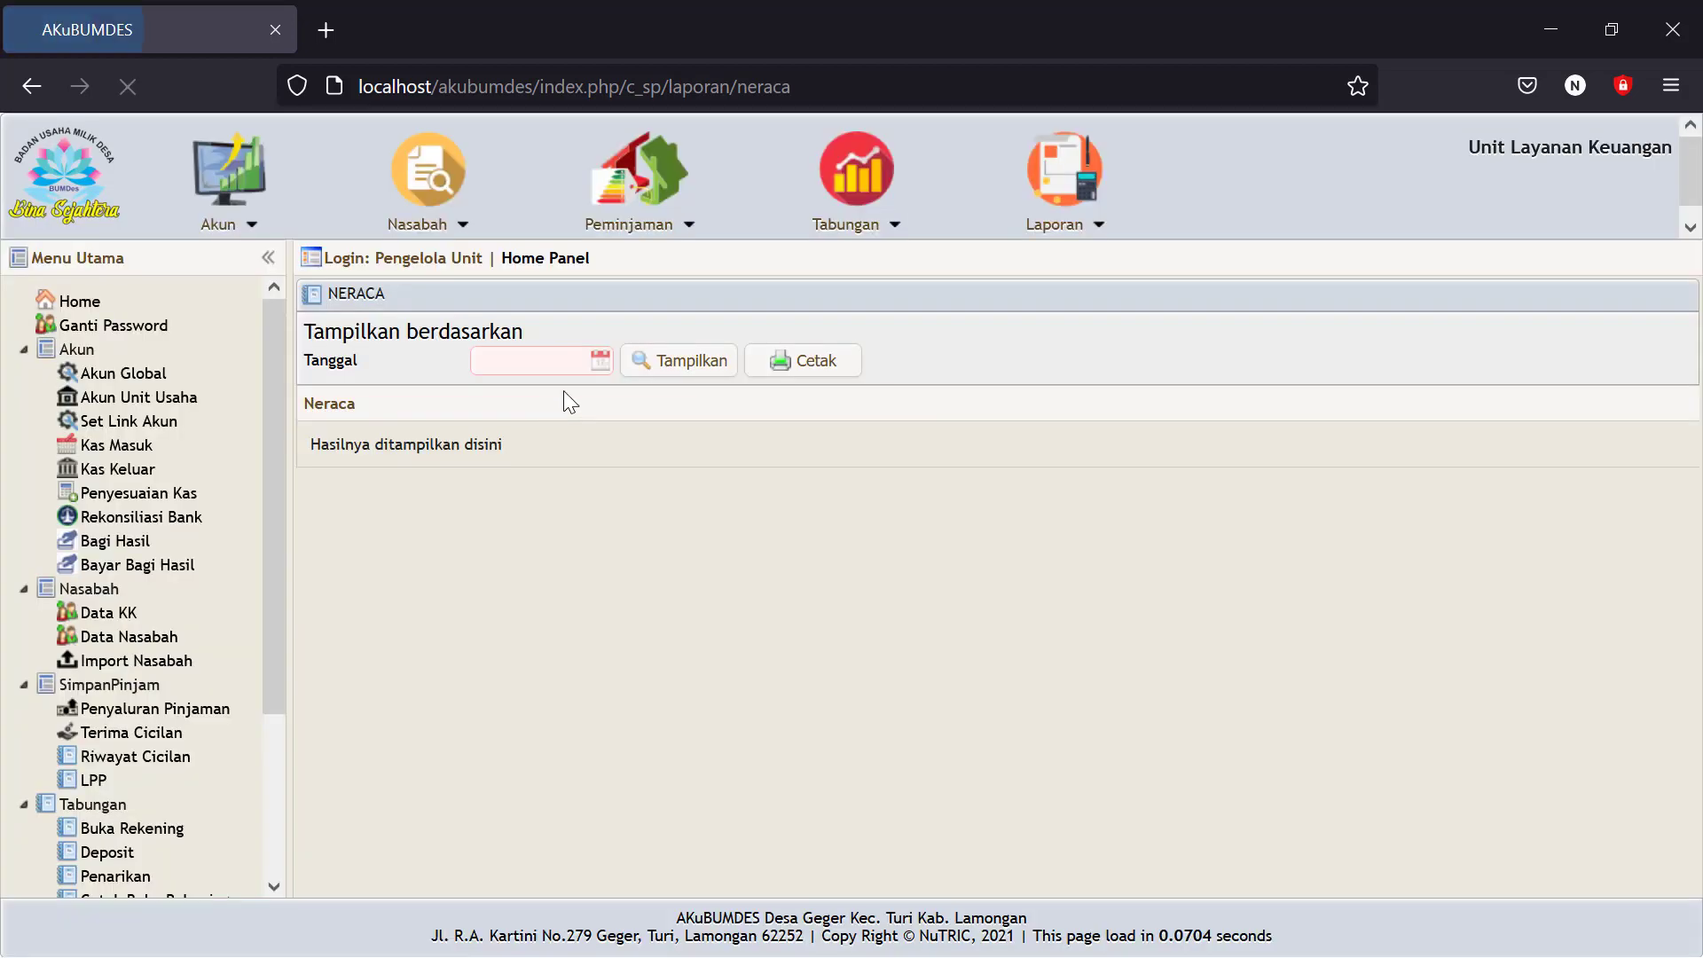
{"action": "left_click", "coordinate": [599, 358]}
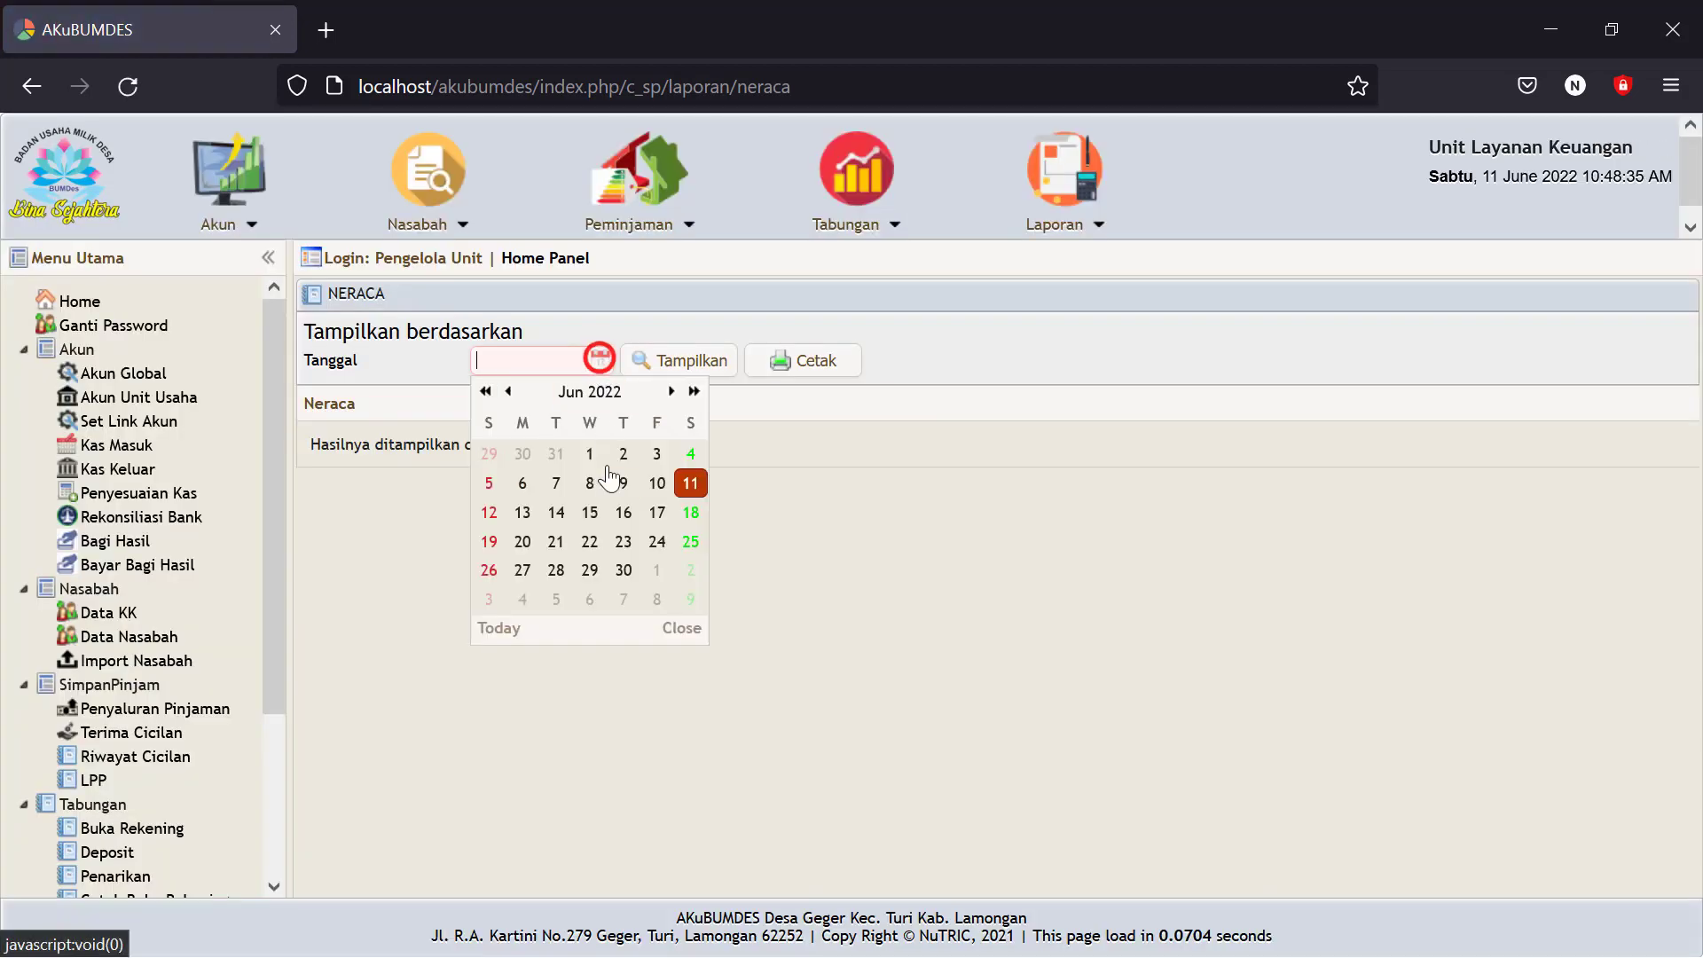
{"action": "left_click", "coordinate": [690, 482]}
{"action": "left_click", "coordinate": [690, 356]}
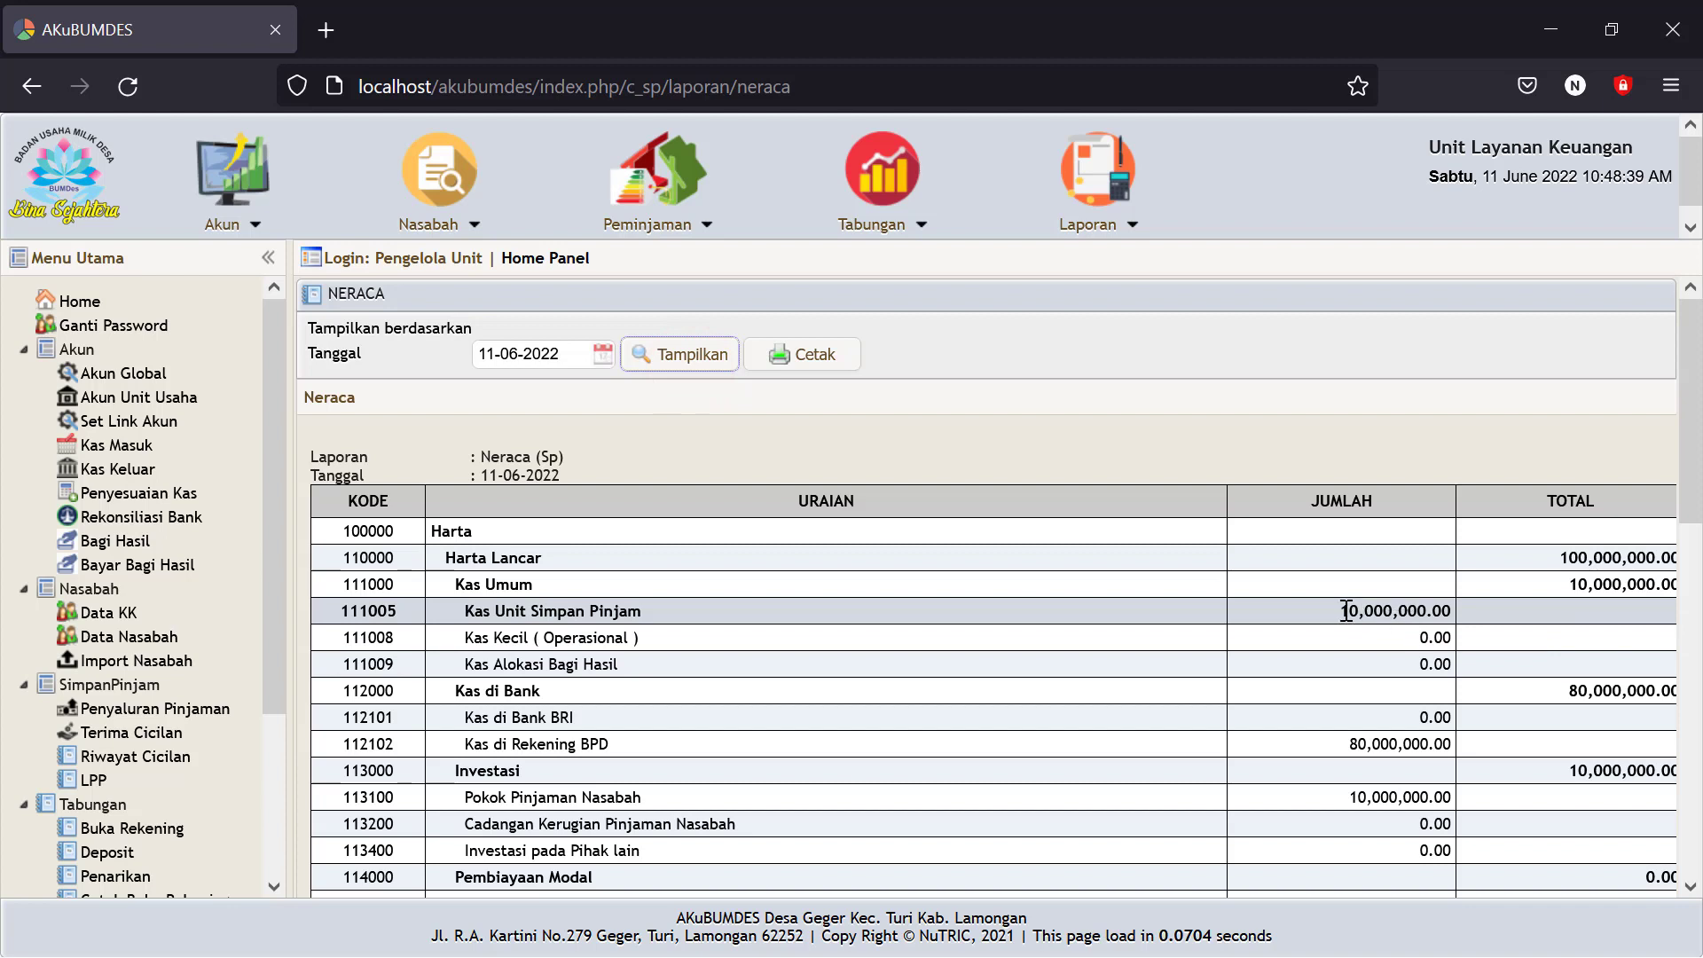
Examine the Neraca amounts for Kas Unit Simpan Pinjam, Kas di Rekening BPD and Pokok Pinjaman Nasabah.
{"action": "left_click_drag", "start_coordinate": [1347, 610], "coordinate": [1457, 610]}
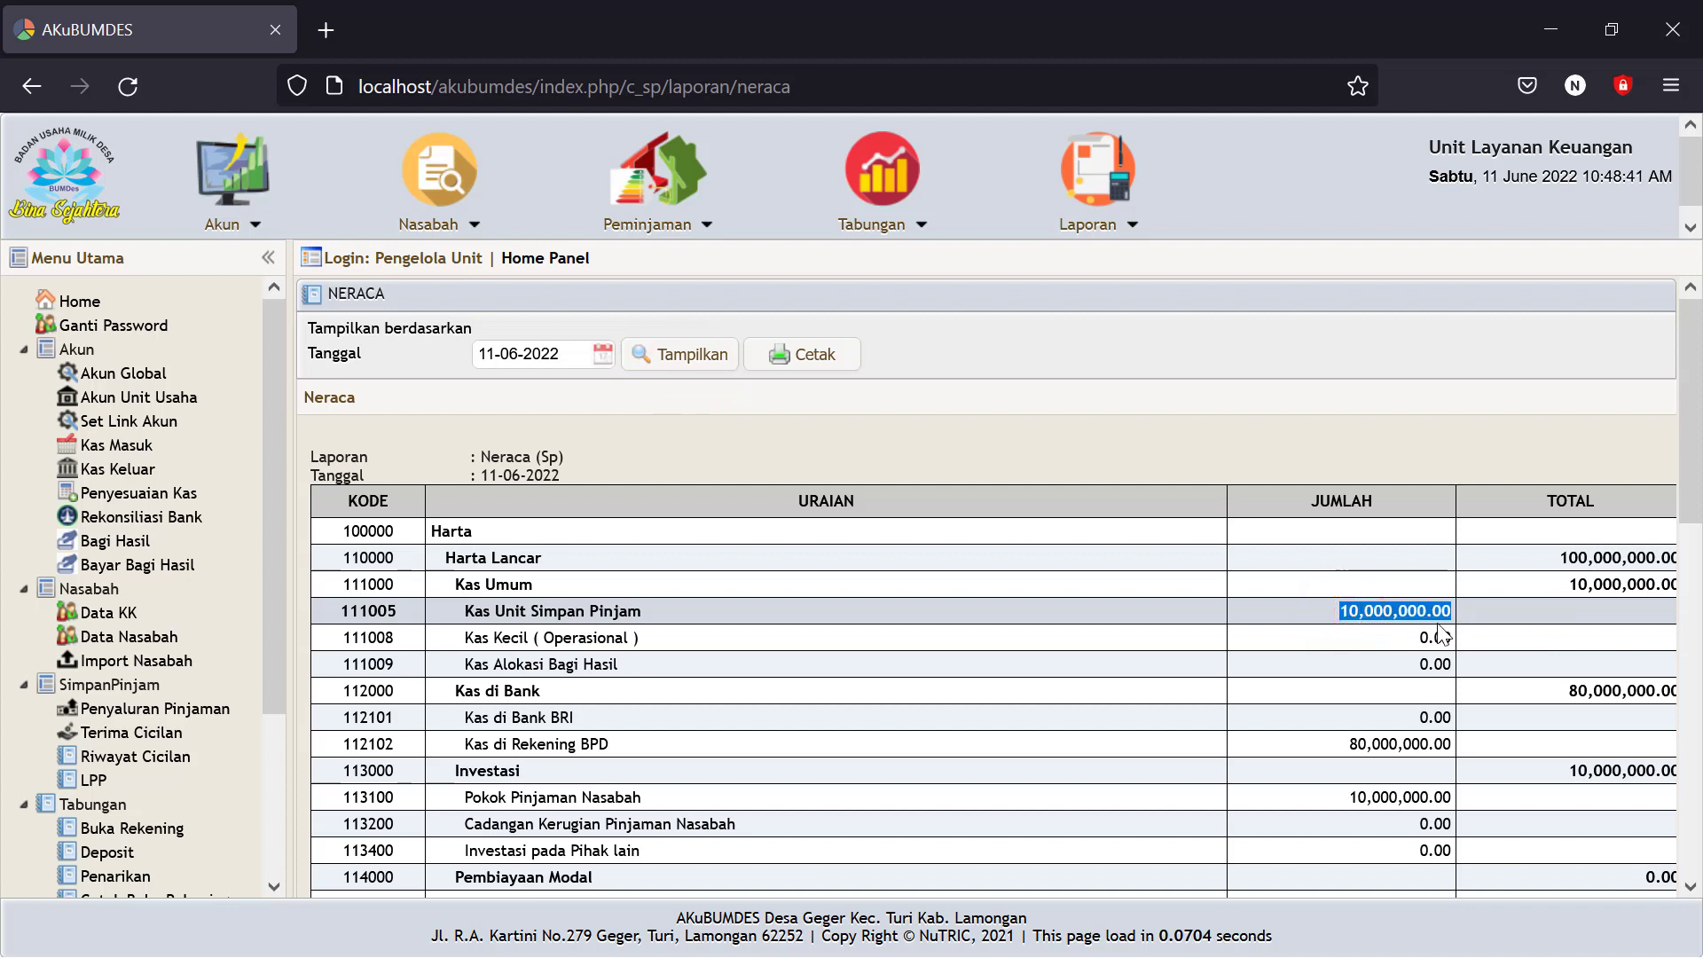
{"action": "left_click", "coordinate": [1313, 667]}
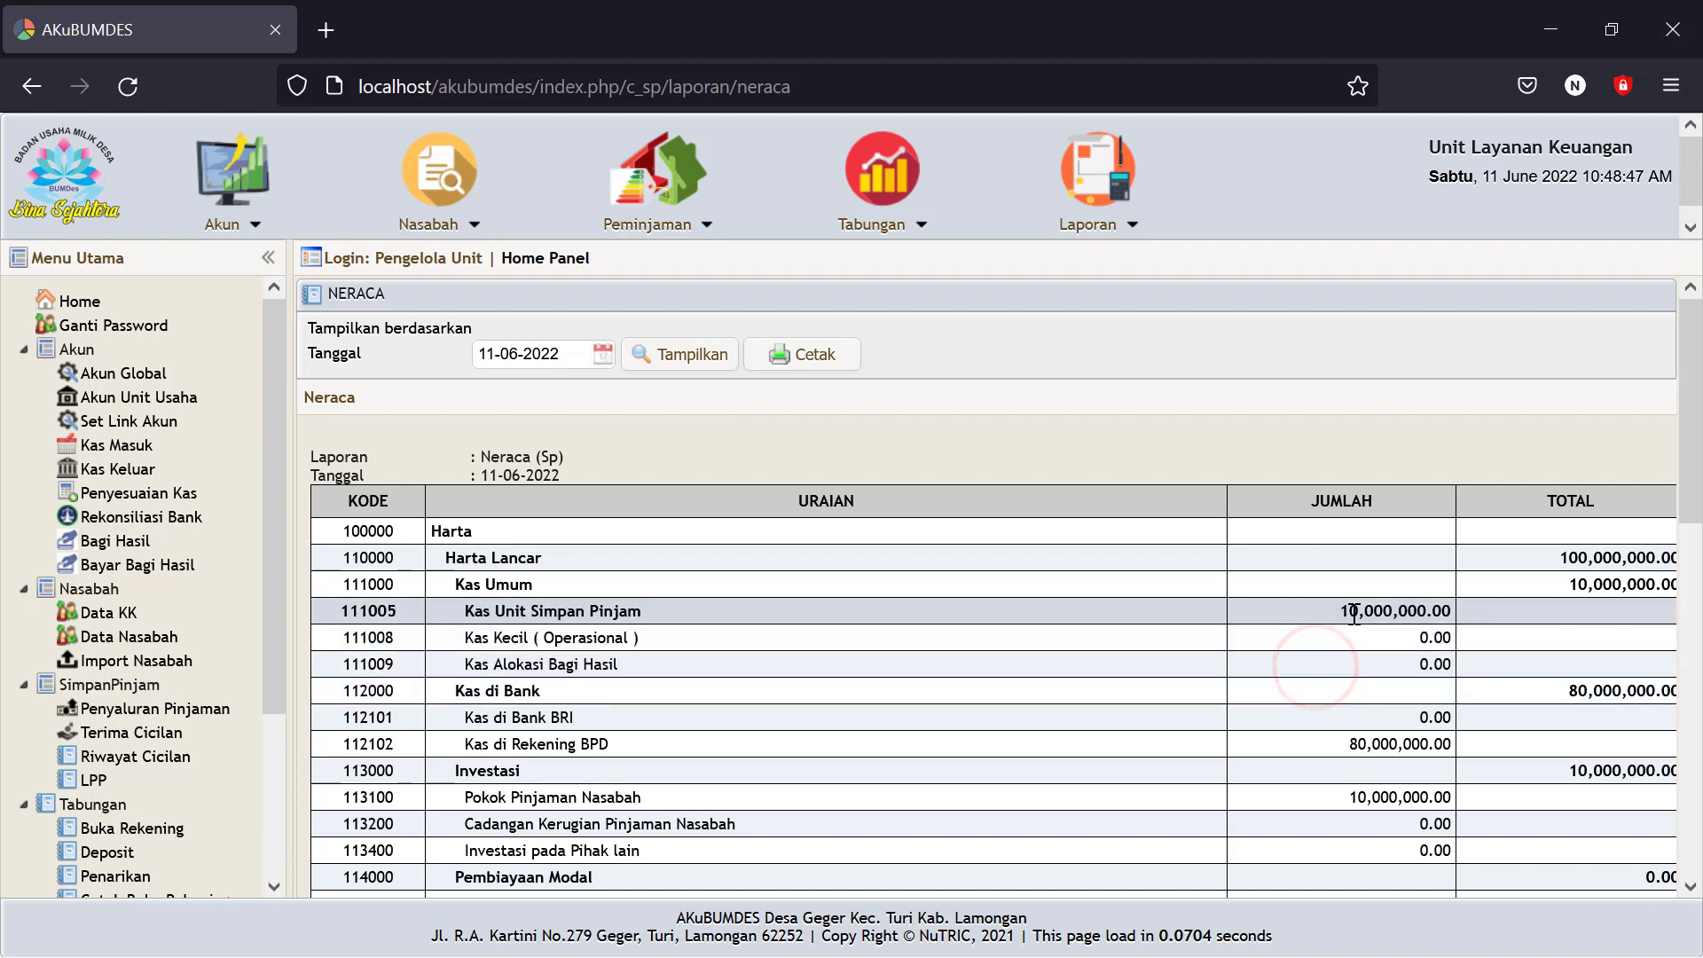
{"action": "left_click_drag", "start_coordinate": [1331, 611], "coordinate": [1469, 610]}
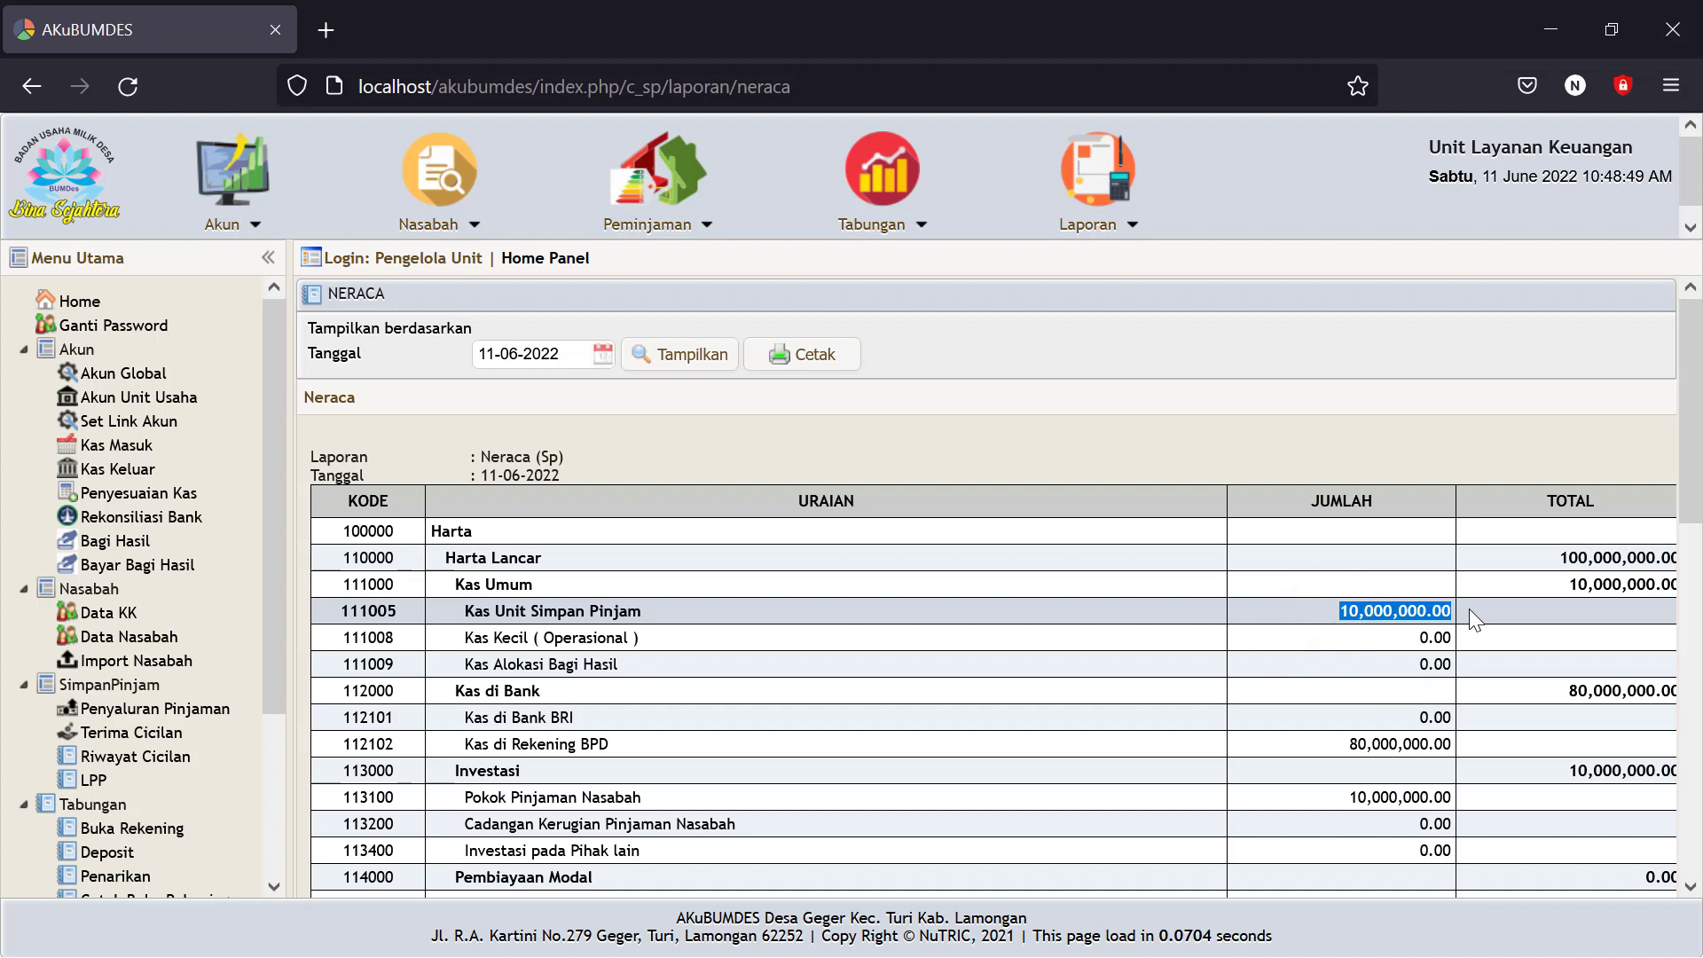
{"action": "left_click_drag", "start_coordinate": [1326, 744], "coordinate": [1472, 752]}
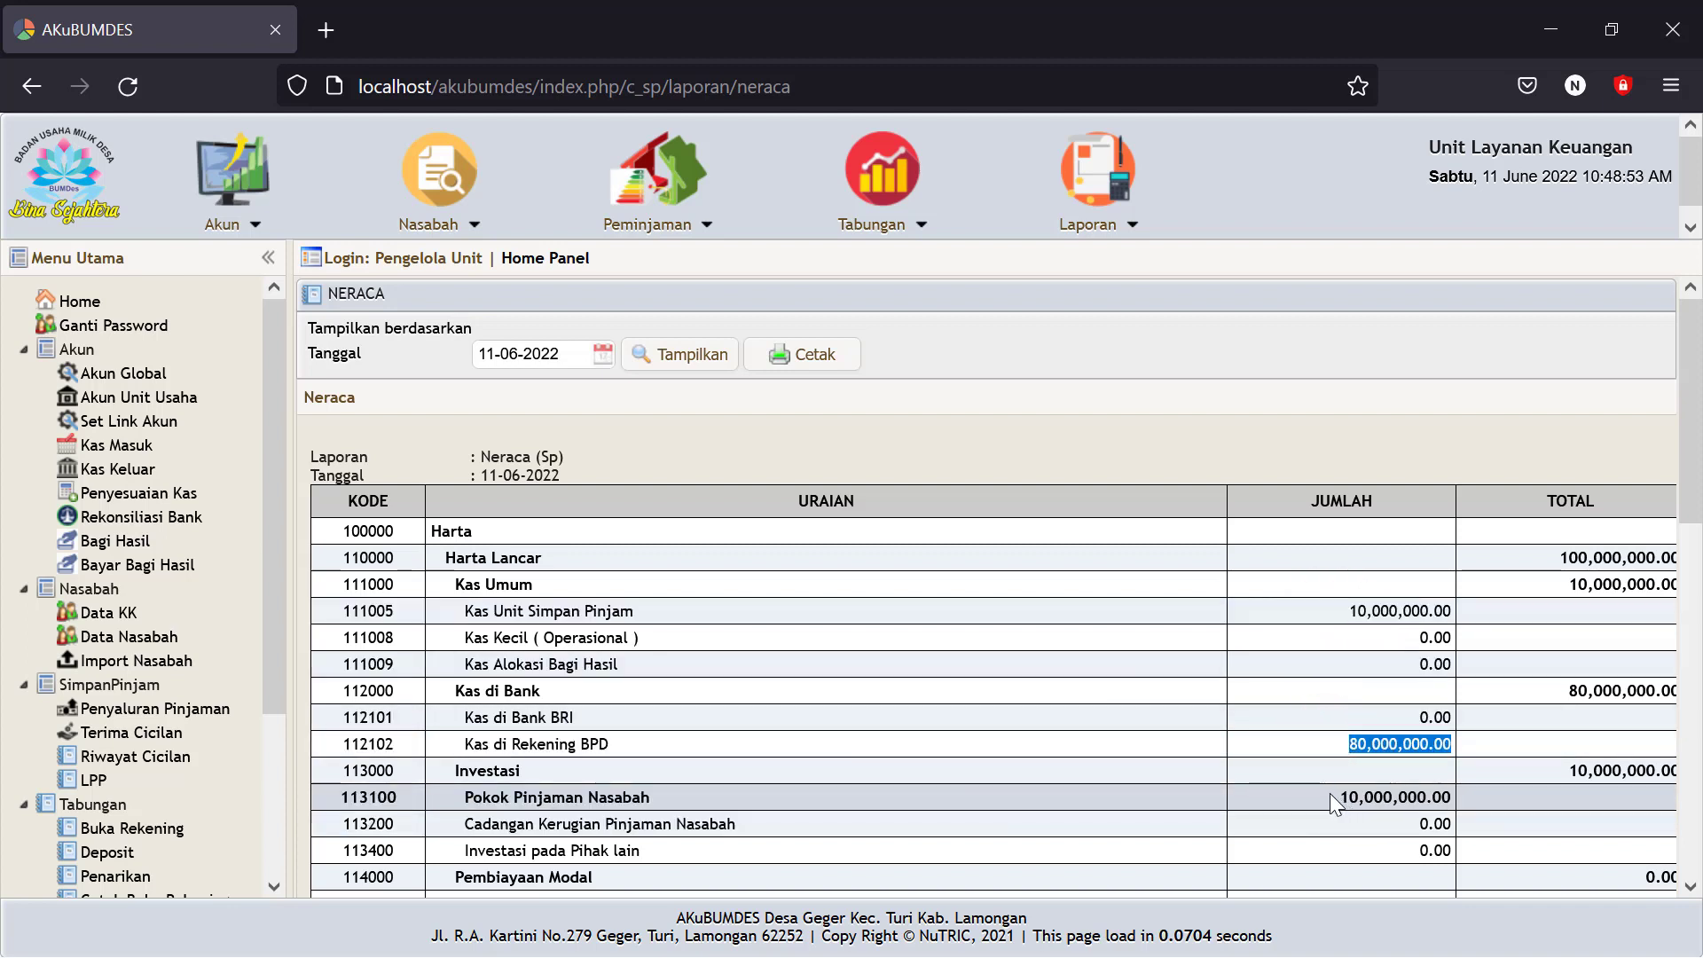
{"action": "left_click_drag", "start_coordinate": [1329, 793], "coordinate": [1469, 800]}
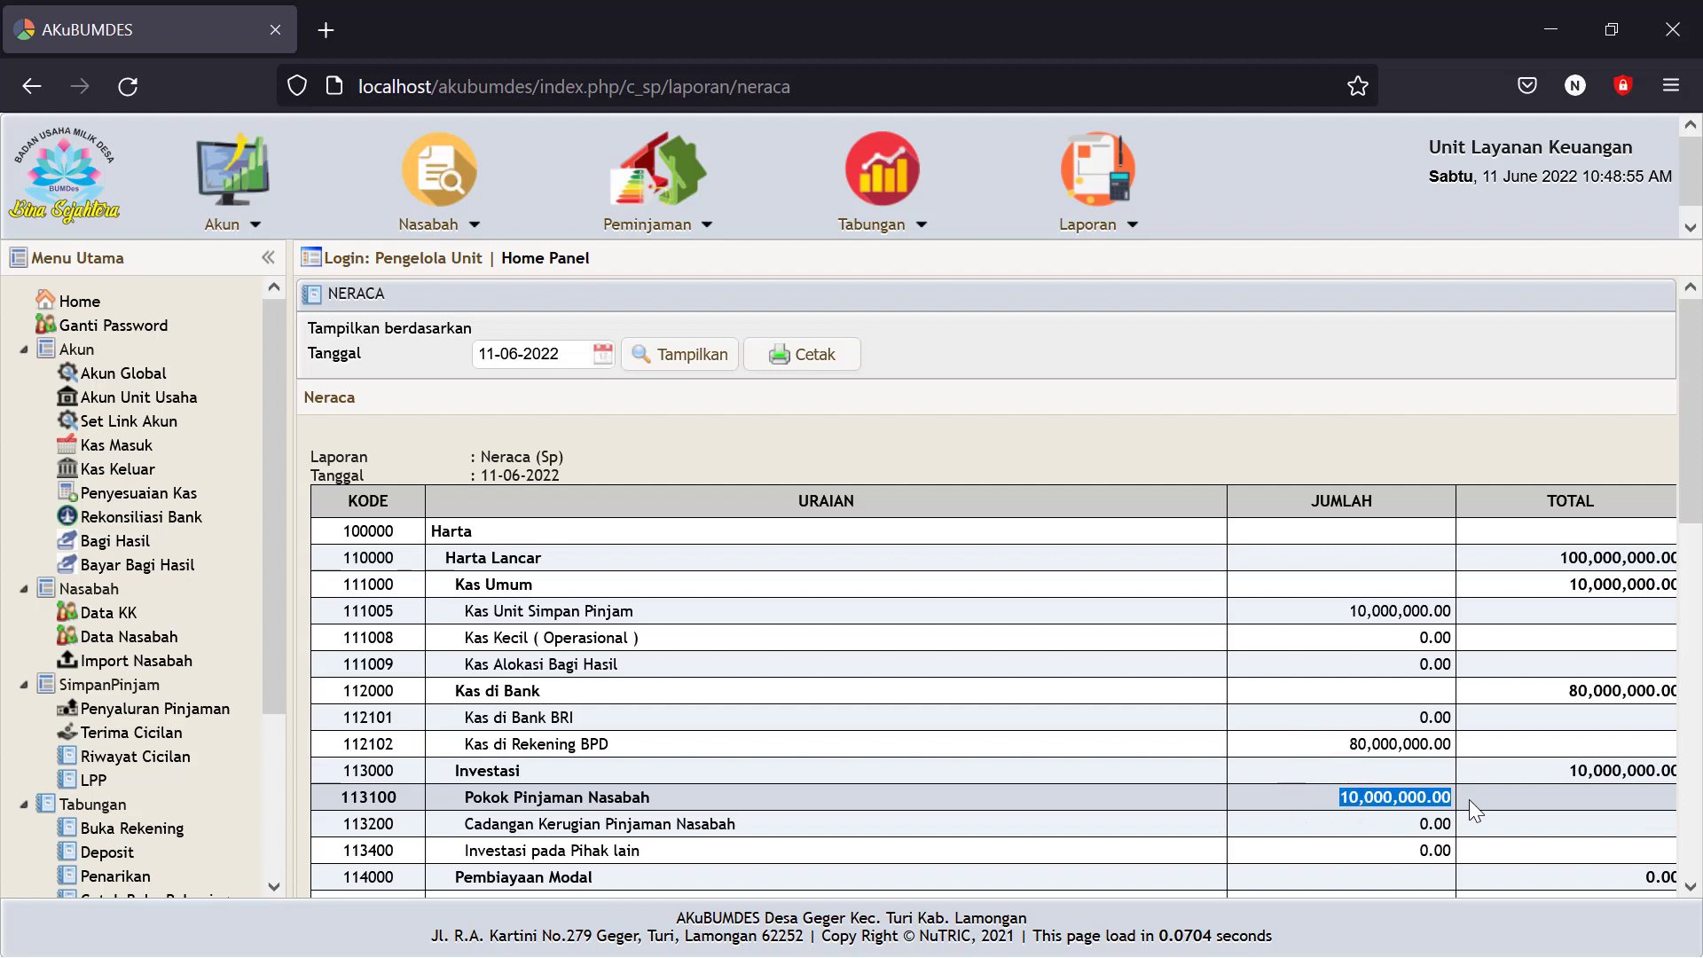
{"action": "left_click", "coordinate": [1395, 796]}
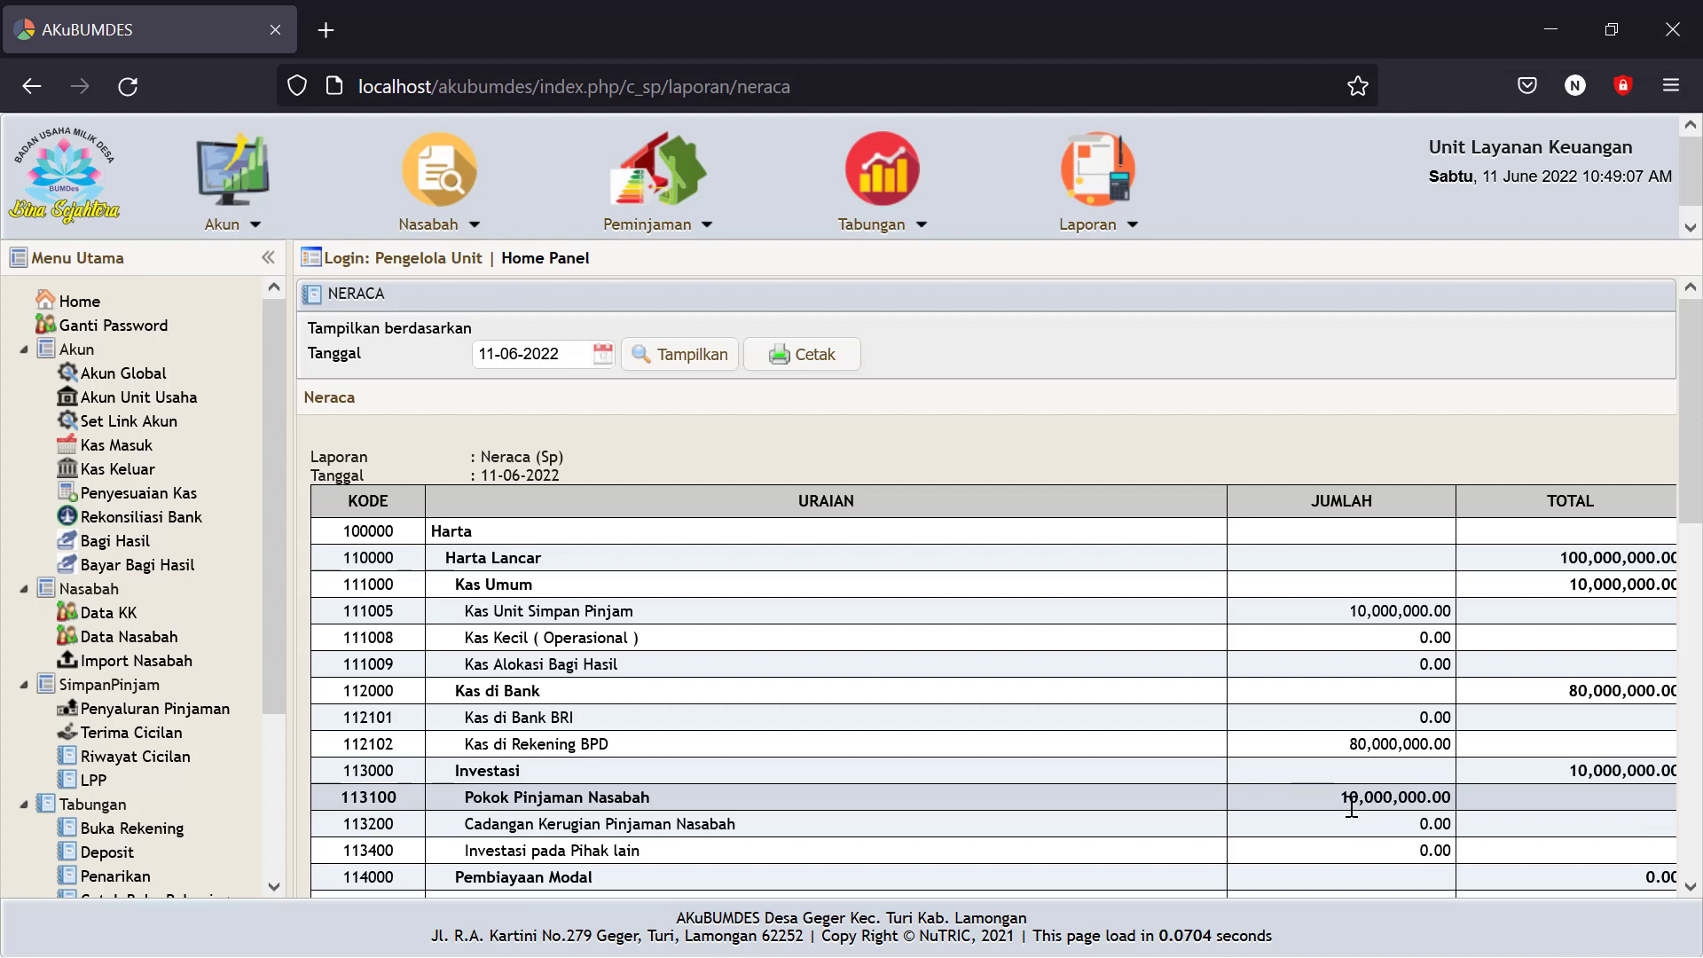
{"action": "left_click_drag", "start_coordinate": [1322, 796], "coordinate": [1461, 795]}
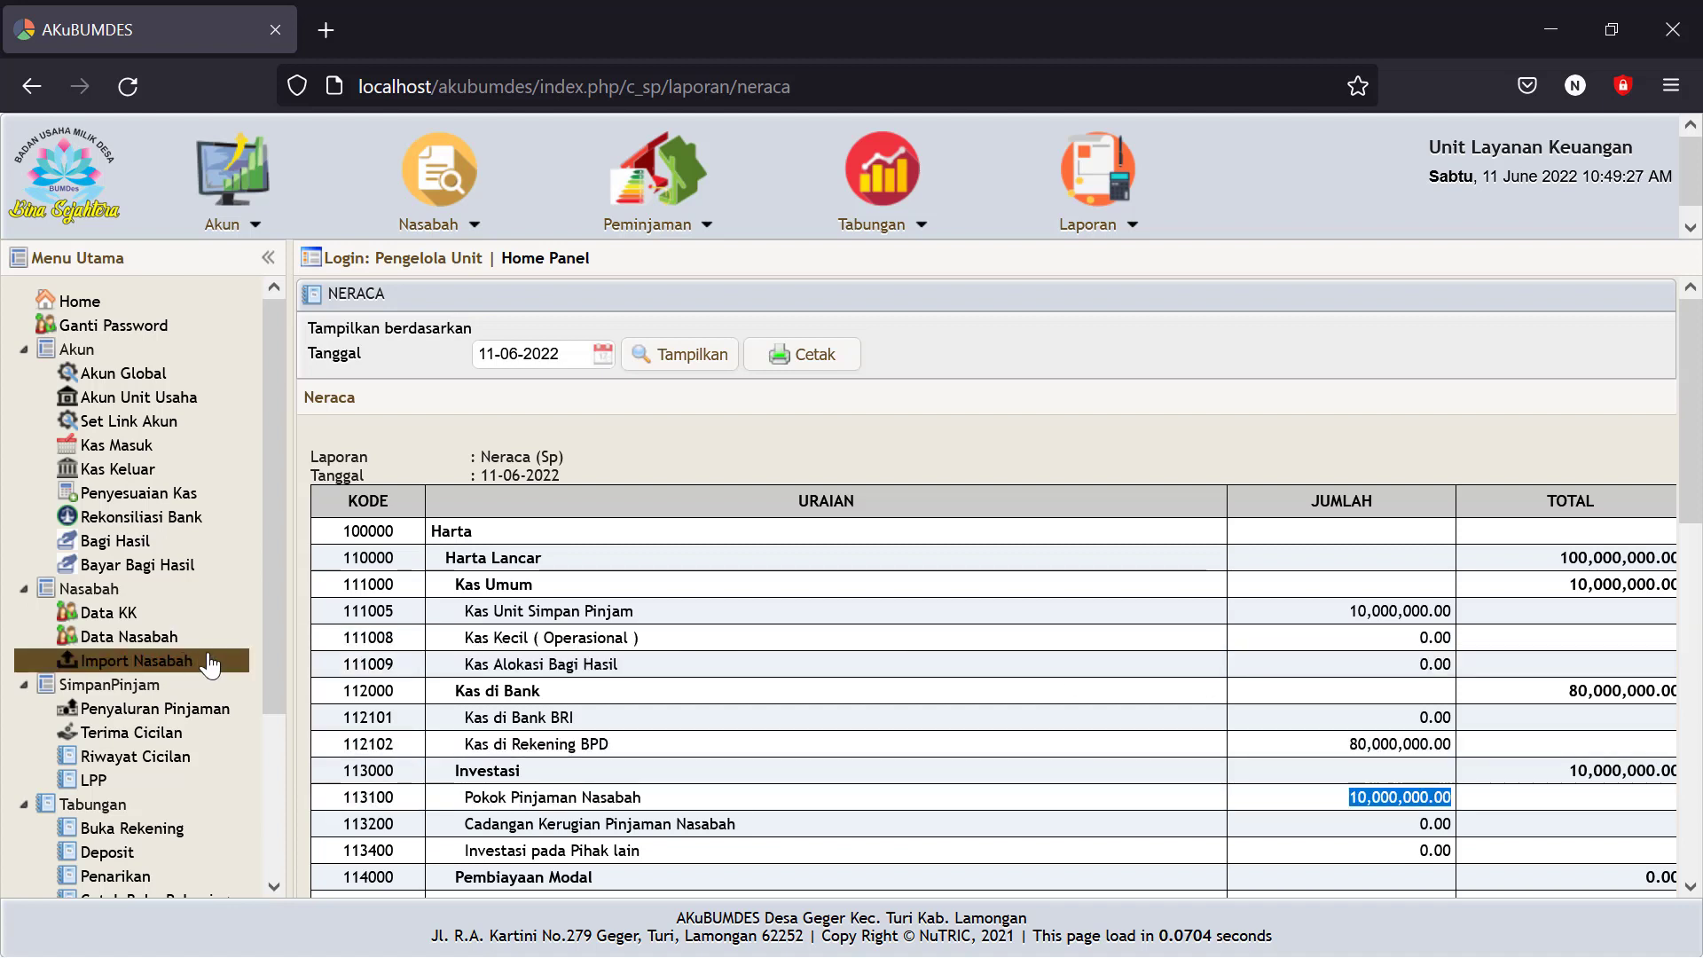
Create a new Kas Masuk entry dated 11-06-2022.
{"action": "left_click", "coordinate": [104, 453]}
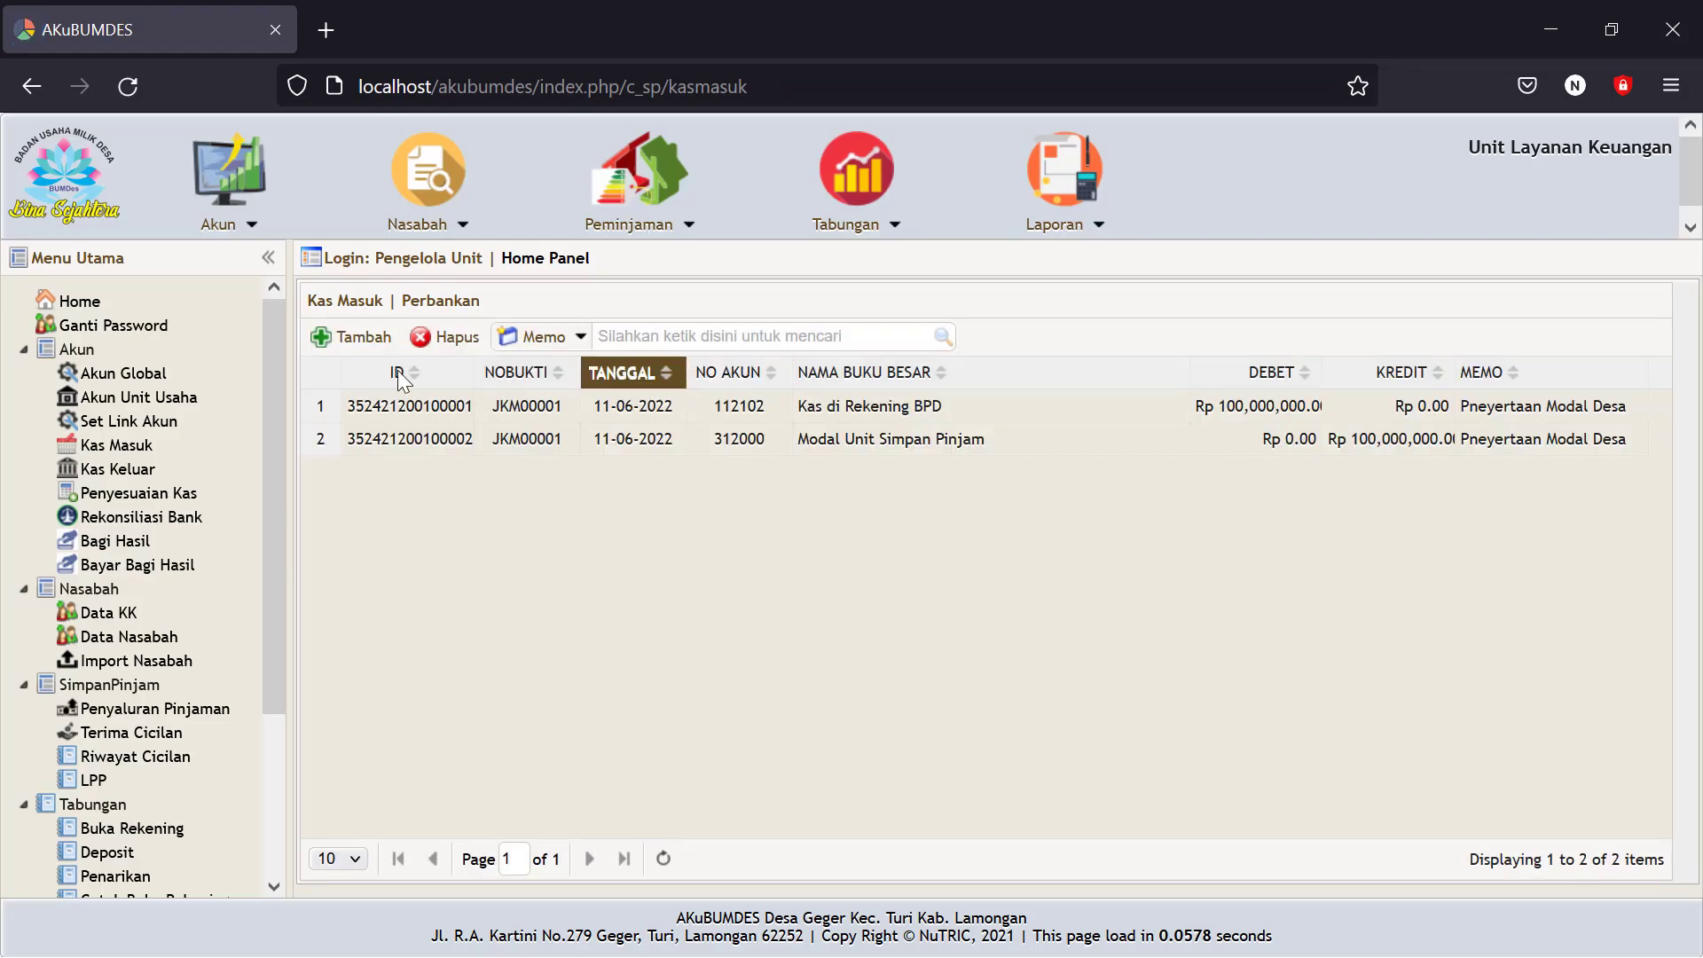
{"action": "left_click", "coordinate": [353, 336]}
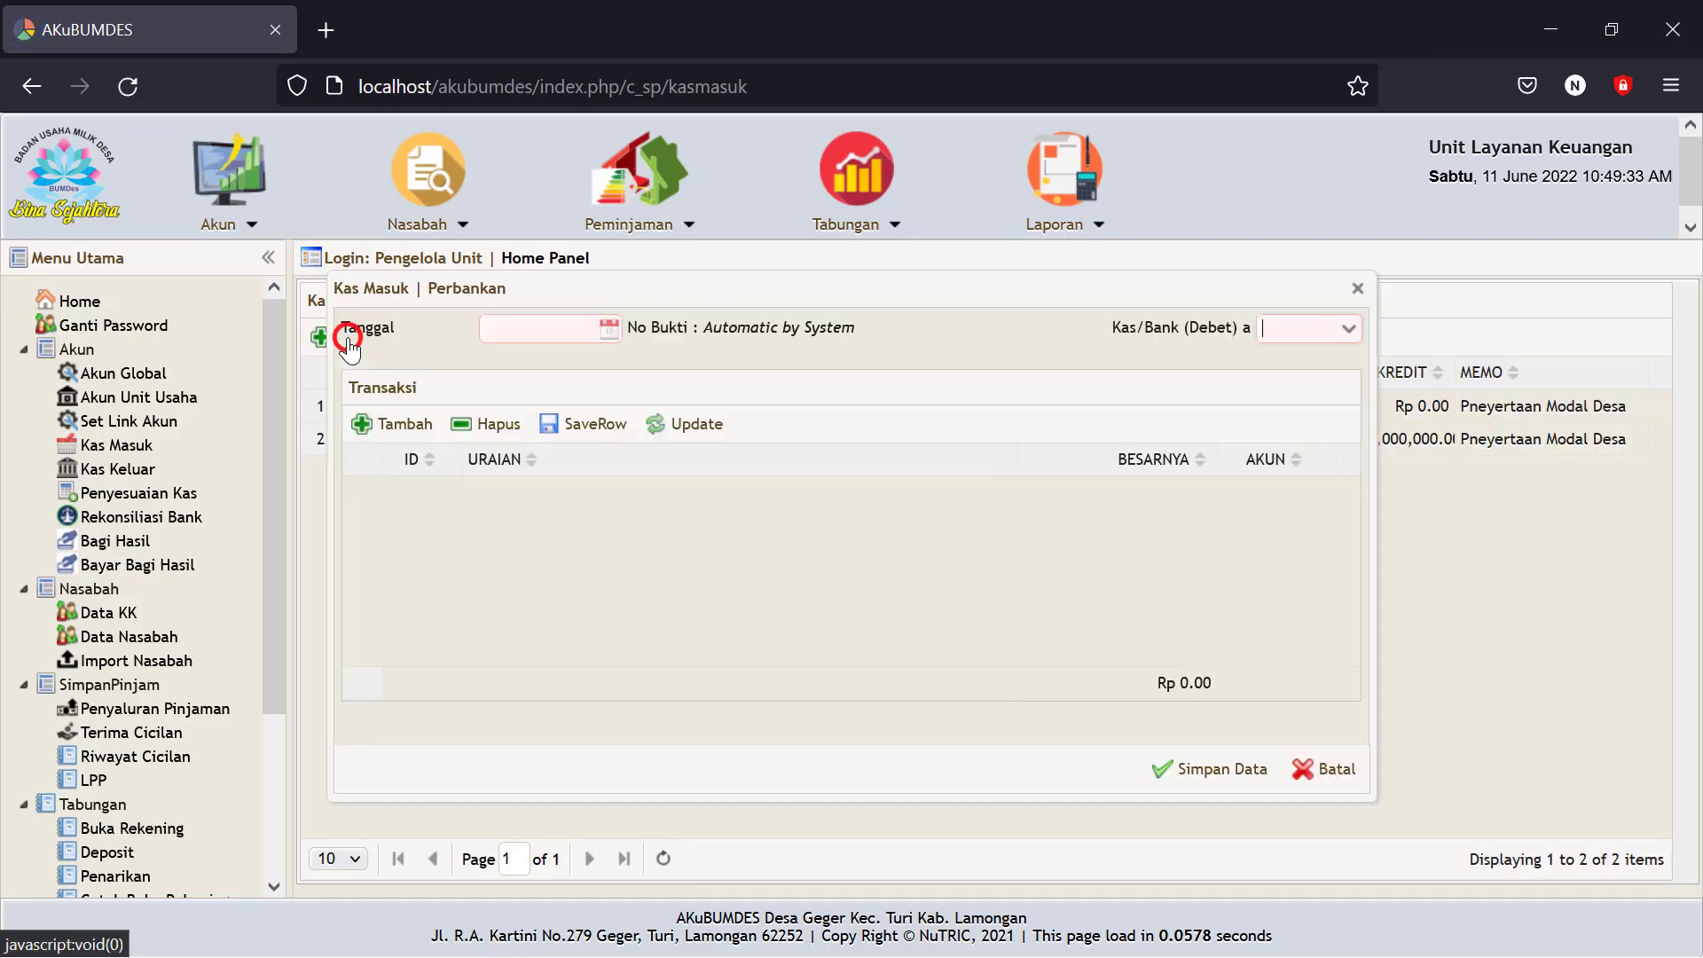
{"action": "left_click", "coordinate": [609, 330]}
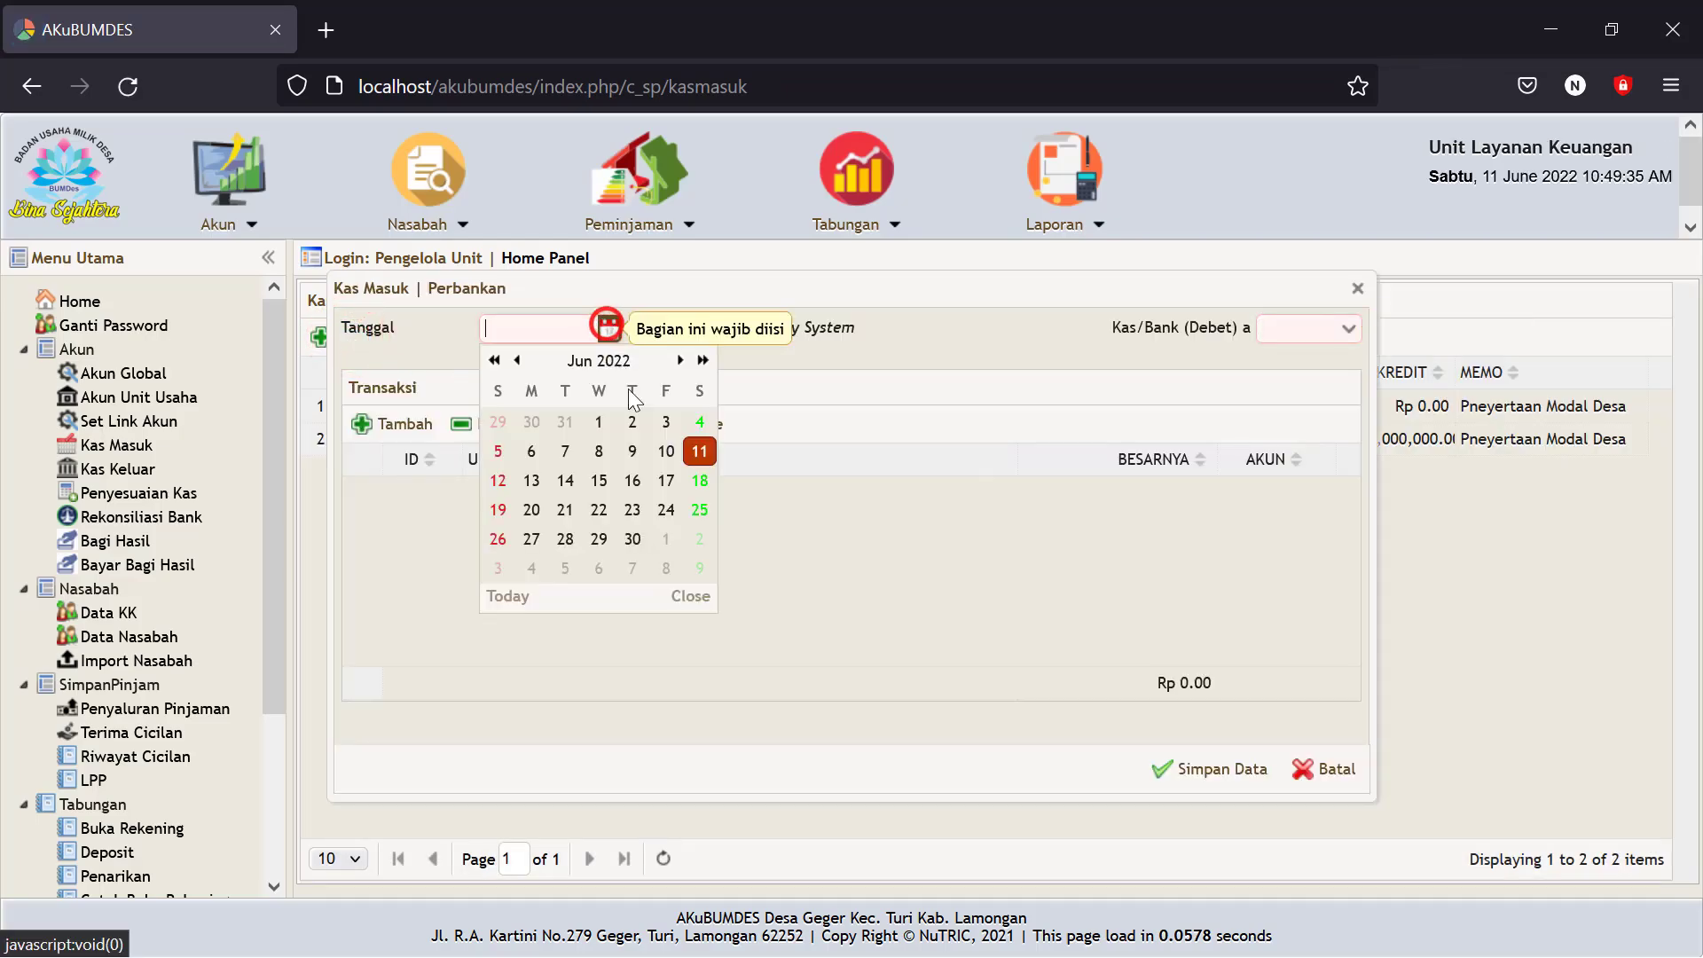
{"action": "left_click", "coordinate": [700, 450]}
Set the entry's Kas/Bank (Debet) account to 111008, Kas Kecil (Operasional).
{"action": "left_click", "coordinate": [1341, 329]}
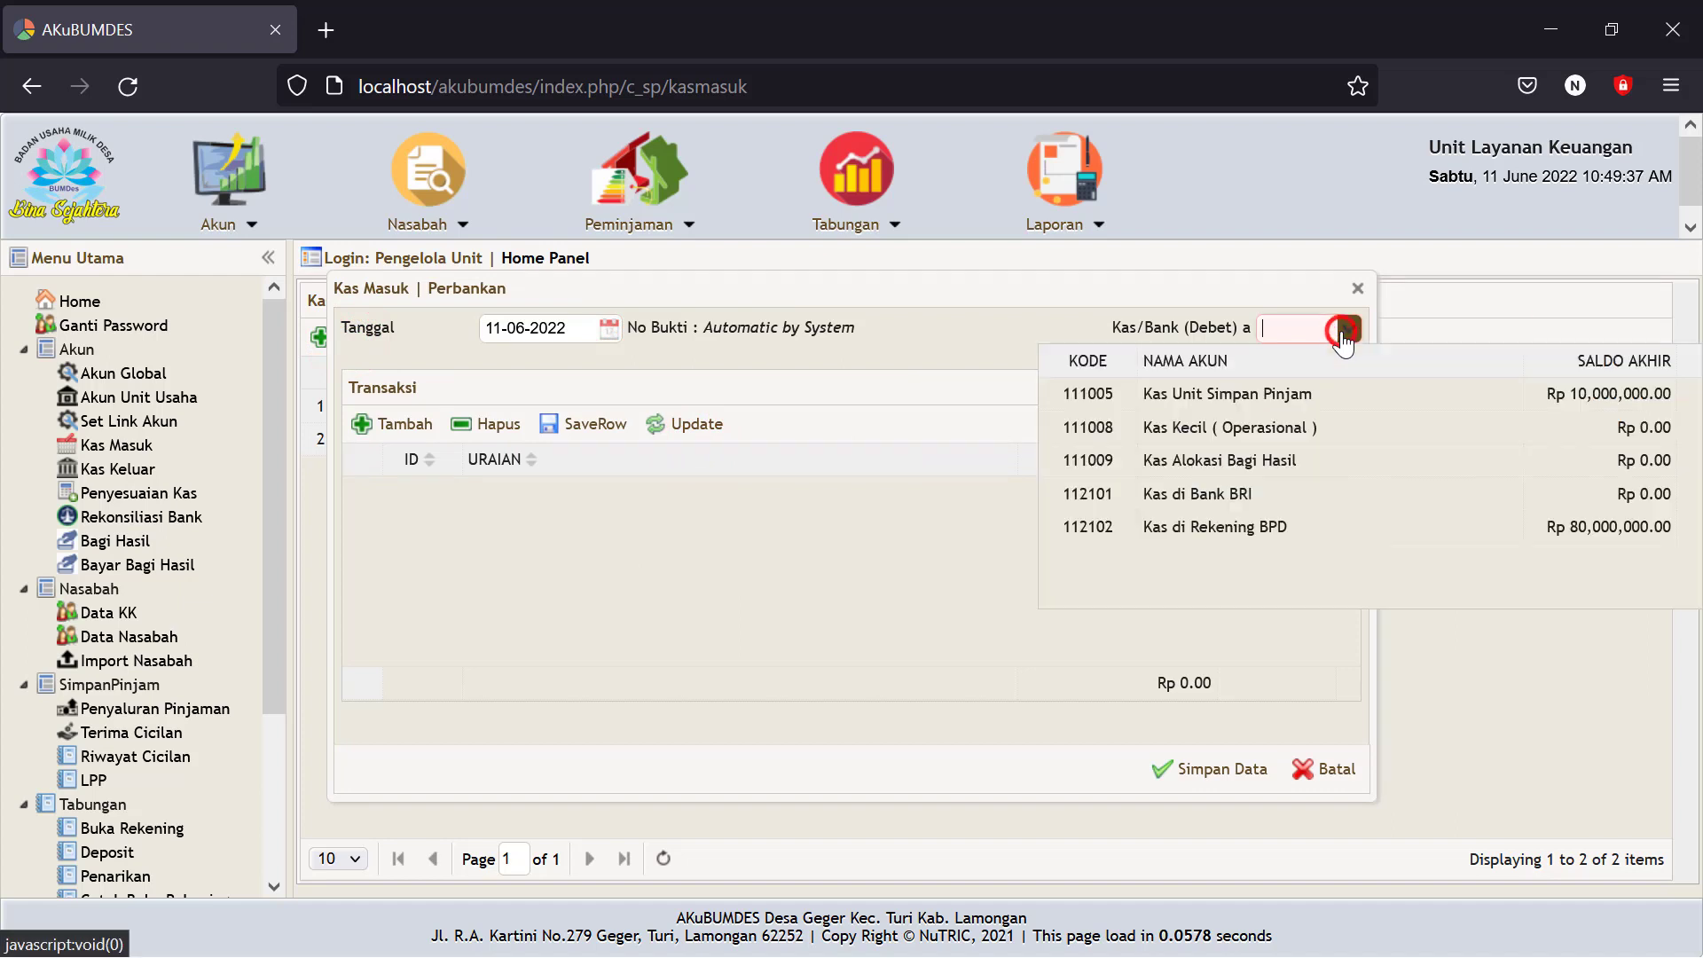
{"action": "left_click", "coordinate": [1252, 397]}
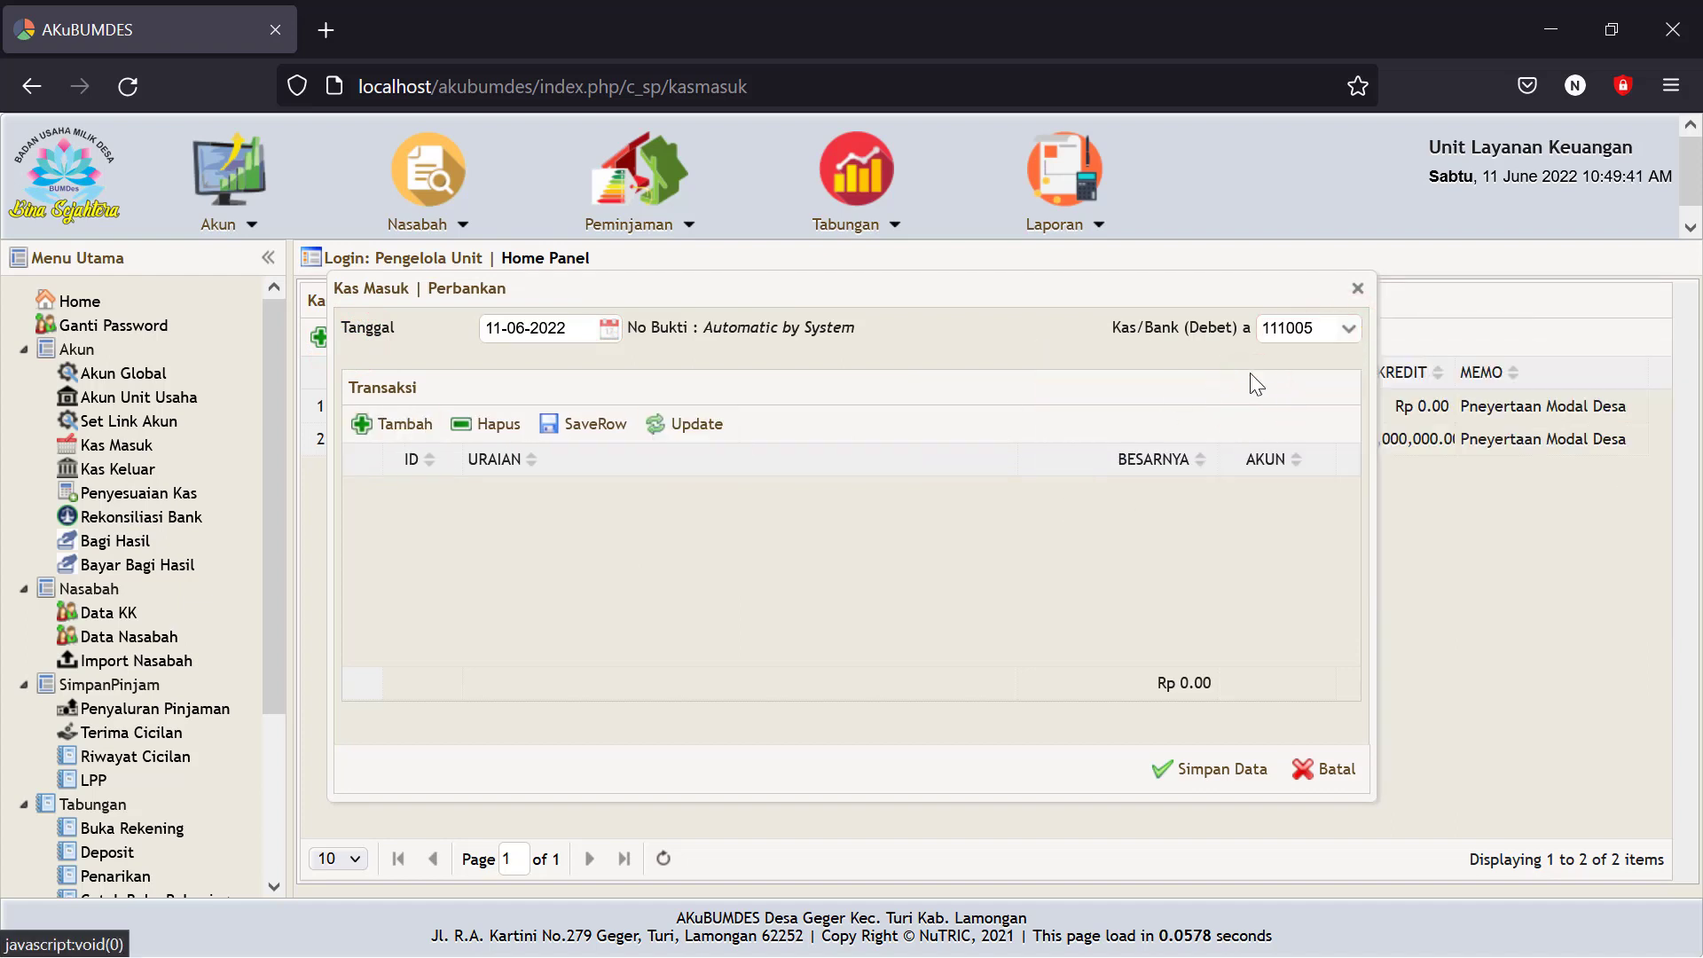
{"action": "left_click", "coordinate": [1343, 329]}
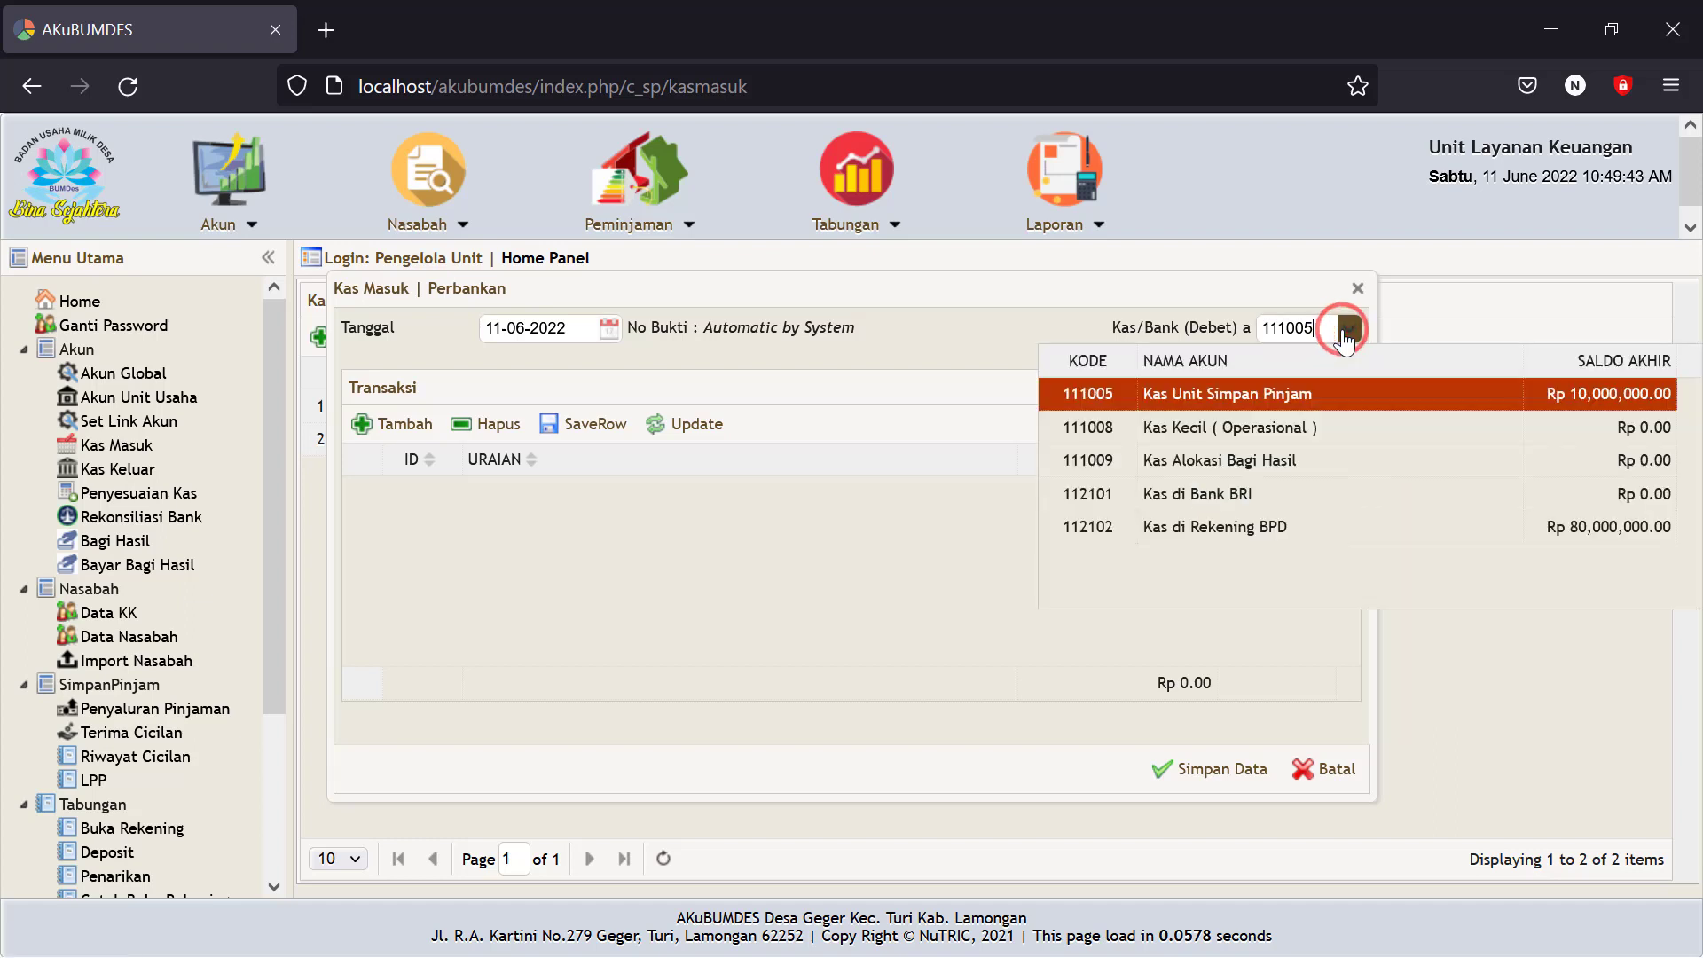
{"action": "left_click", "coordinate": [1218, 427]}
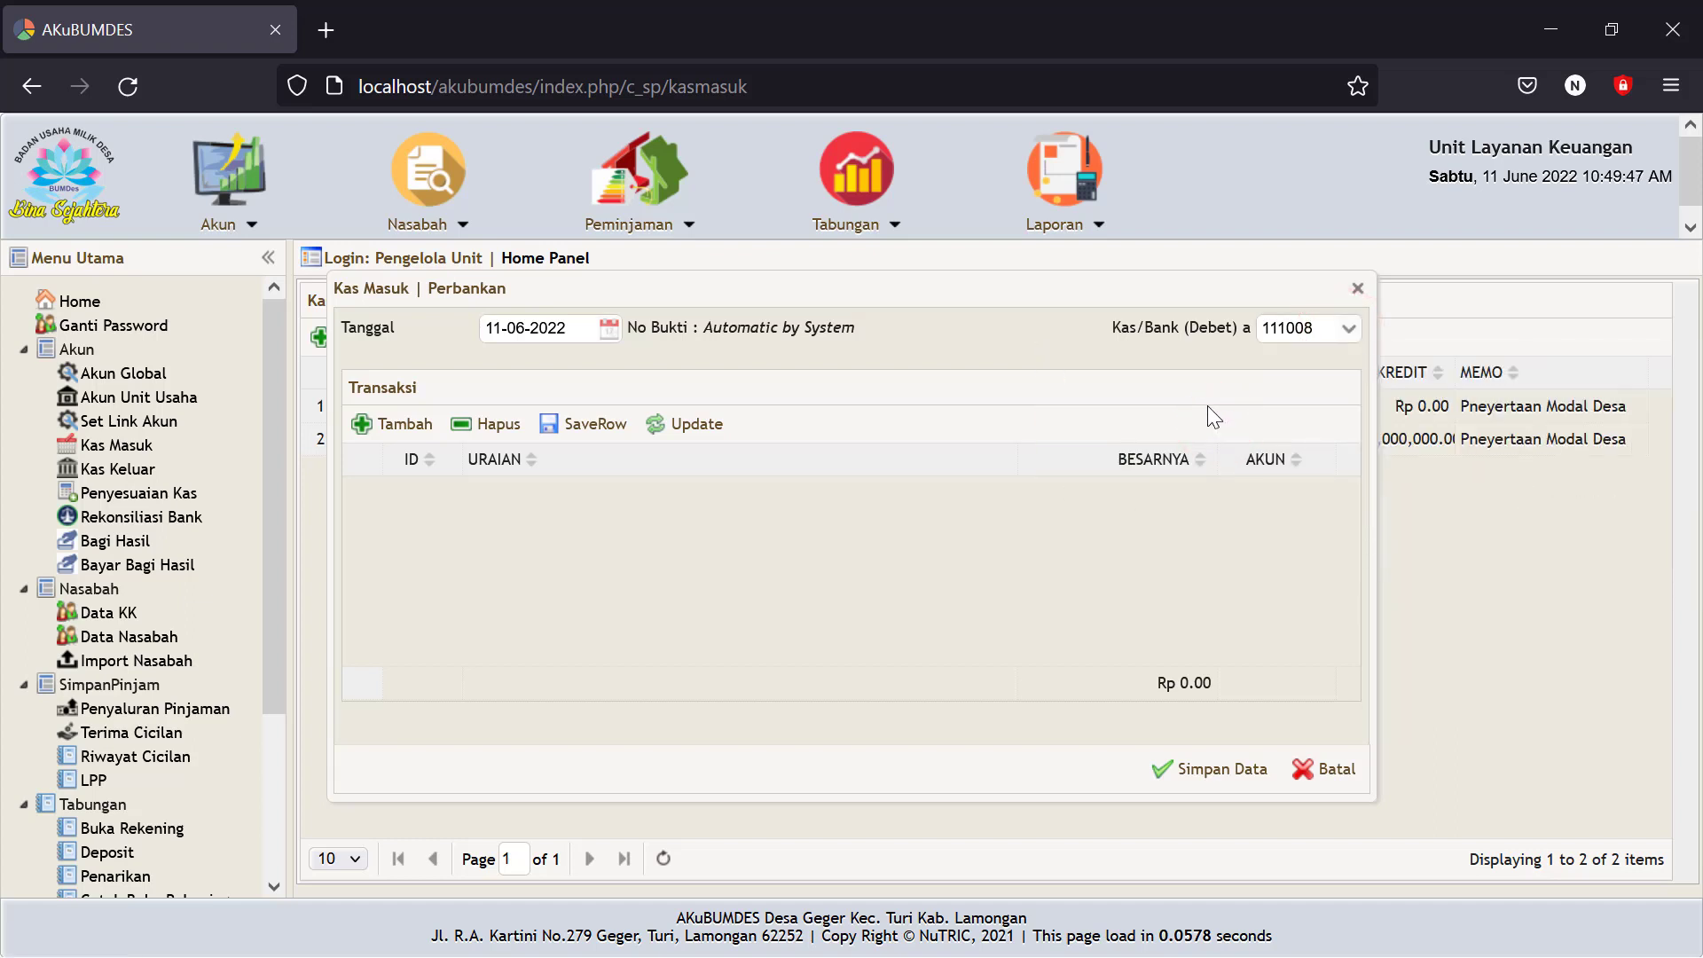
{"action": "left_click", "coordinate": [1342, 328]}
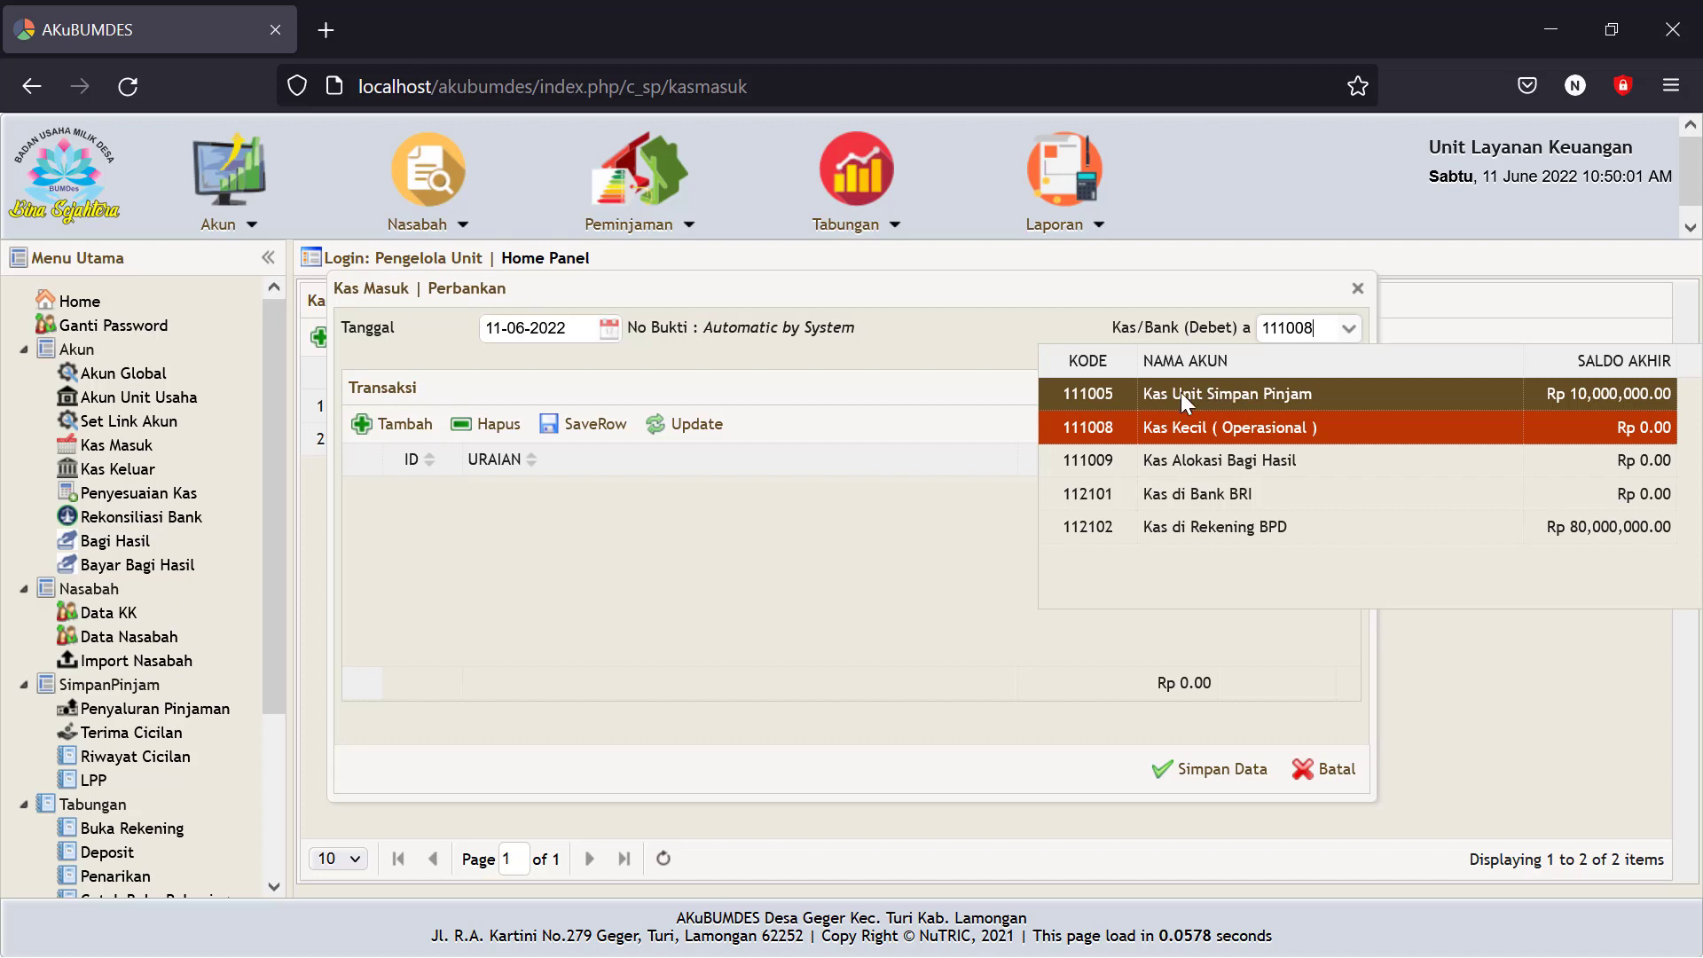
{"action": "left_click", "coordinate": [1180, 419]}
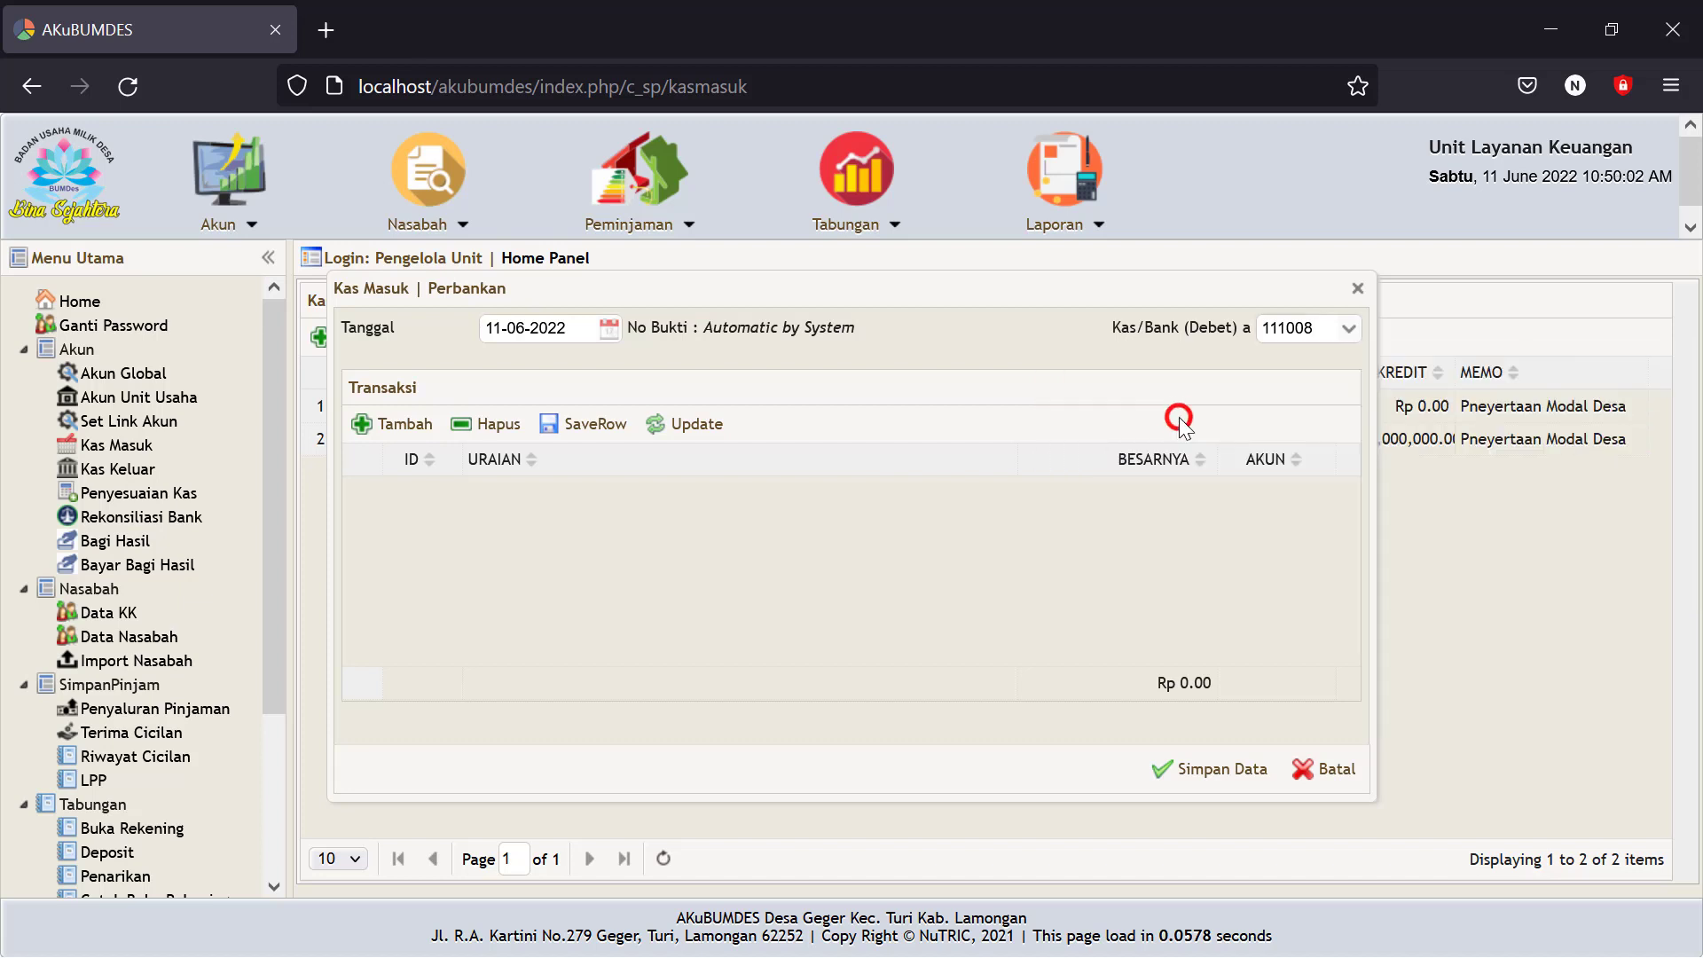
{"action": "left_click", "coordinate": [1351, 330]}
{"action": "left_click", "coordinate": [1263, 417]}
Start a transaction row in the cash entry with Pendapatan Admin dan Provisi (432000) as its Nomor Akun.
{"action": "left_click", "coordinate": [390, 423]}
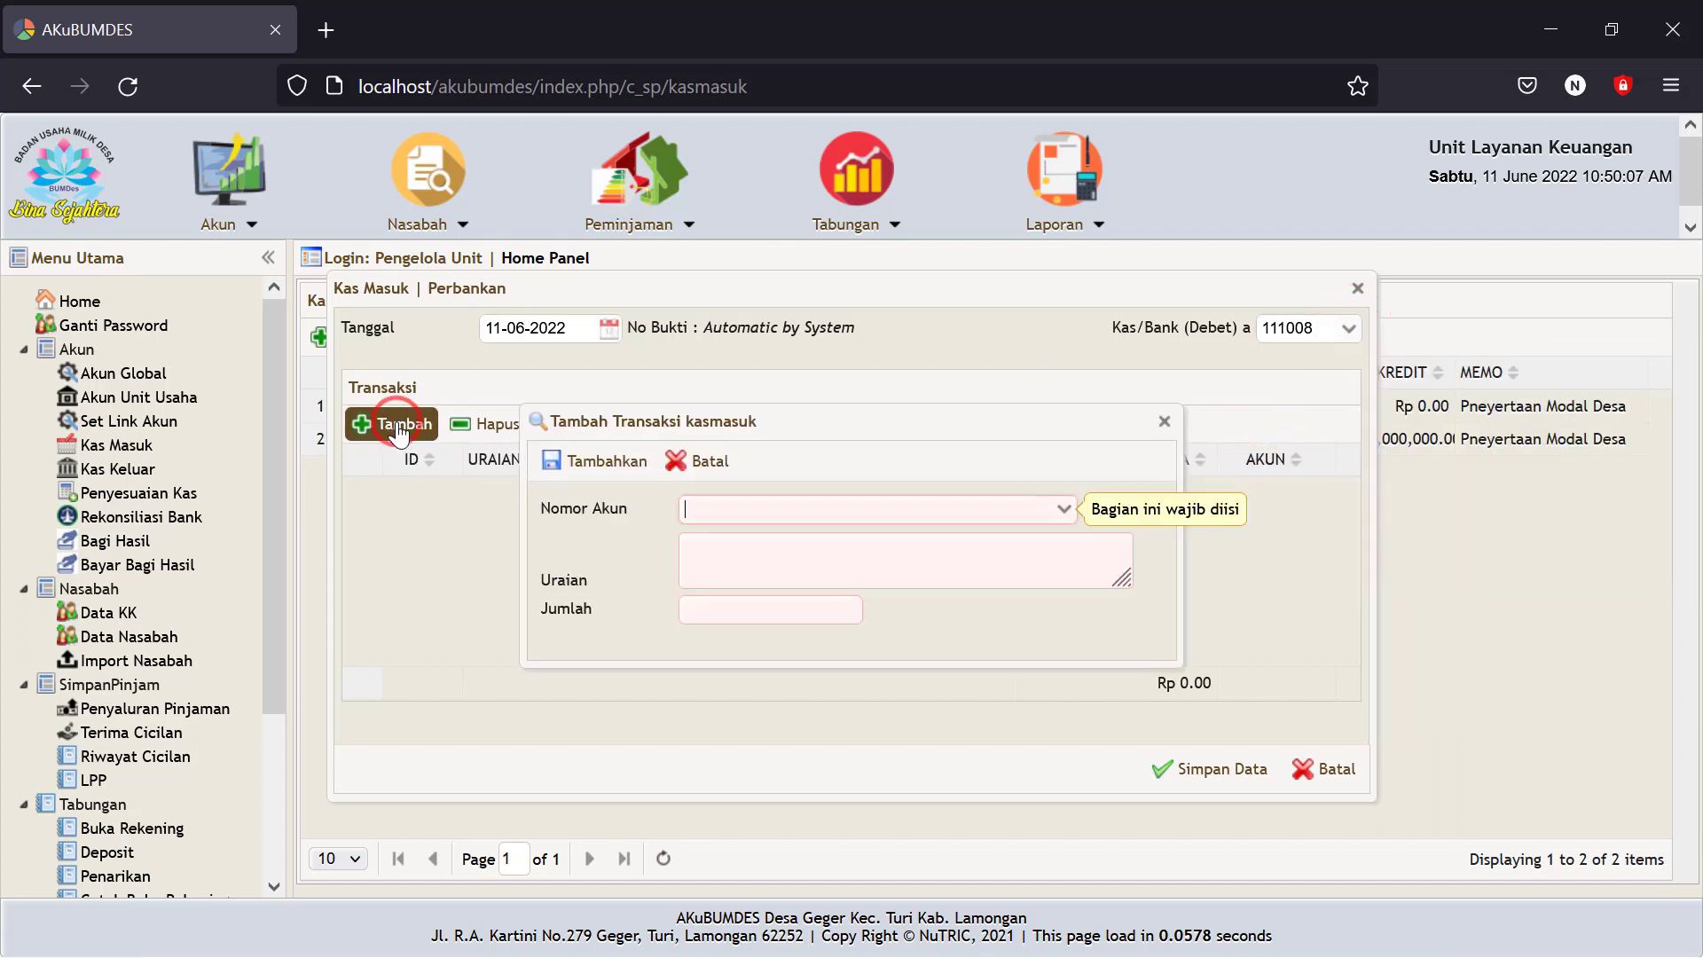
{"action": "left_click", "coordinate": [712, 504]}
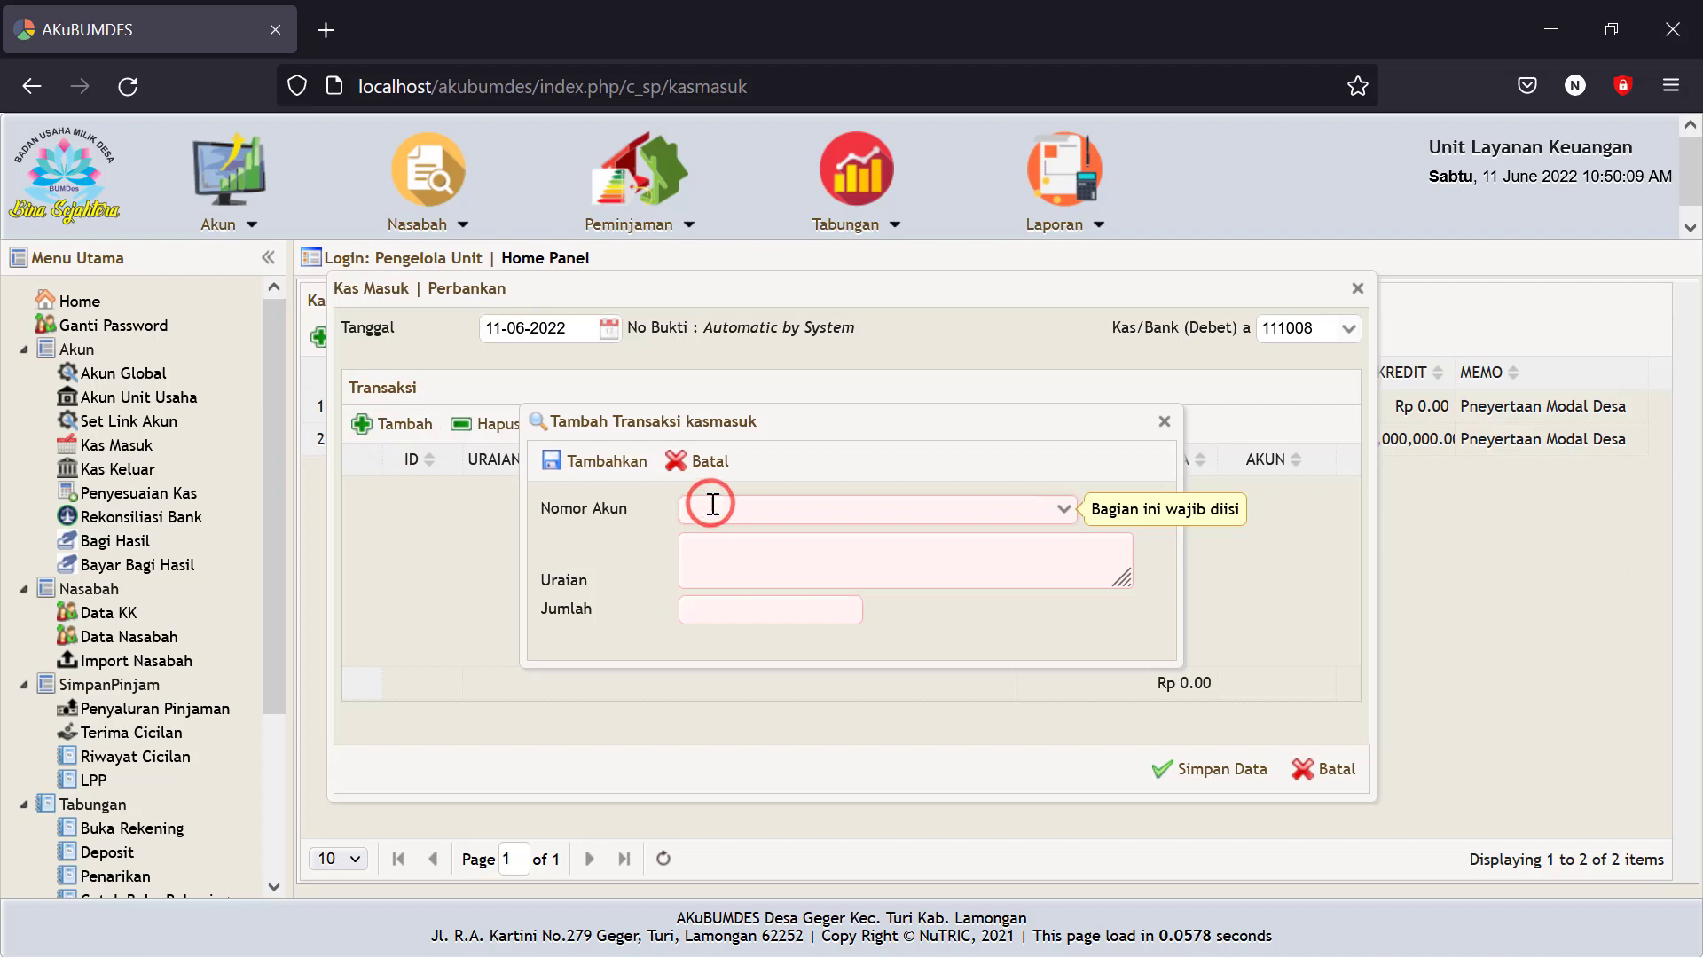
{"action": "type", "text": "p"}
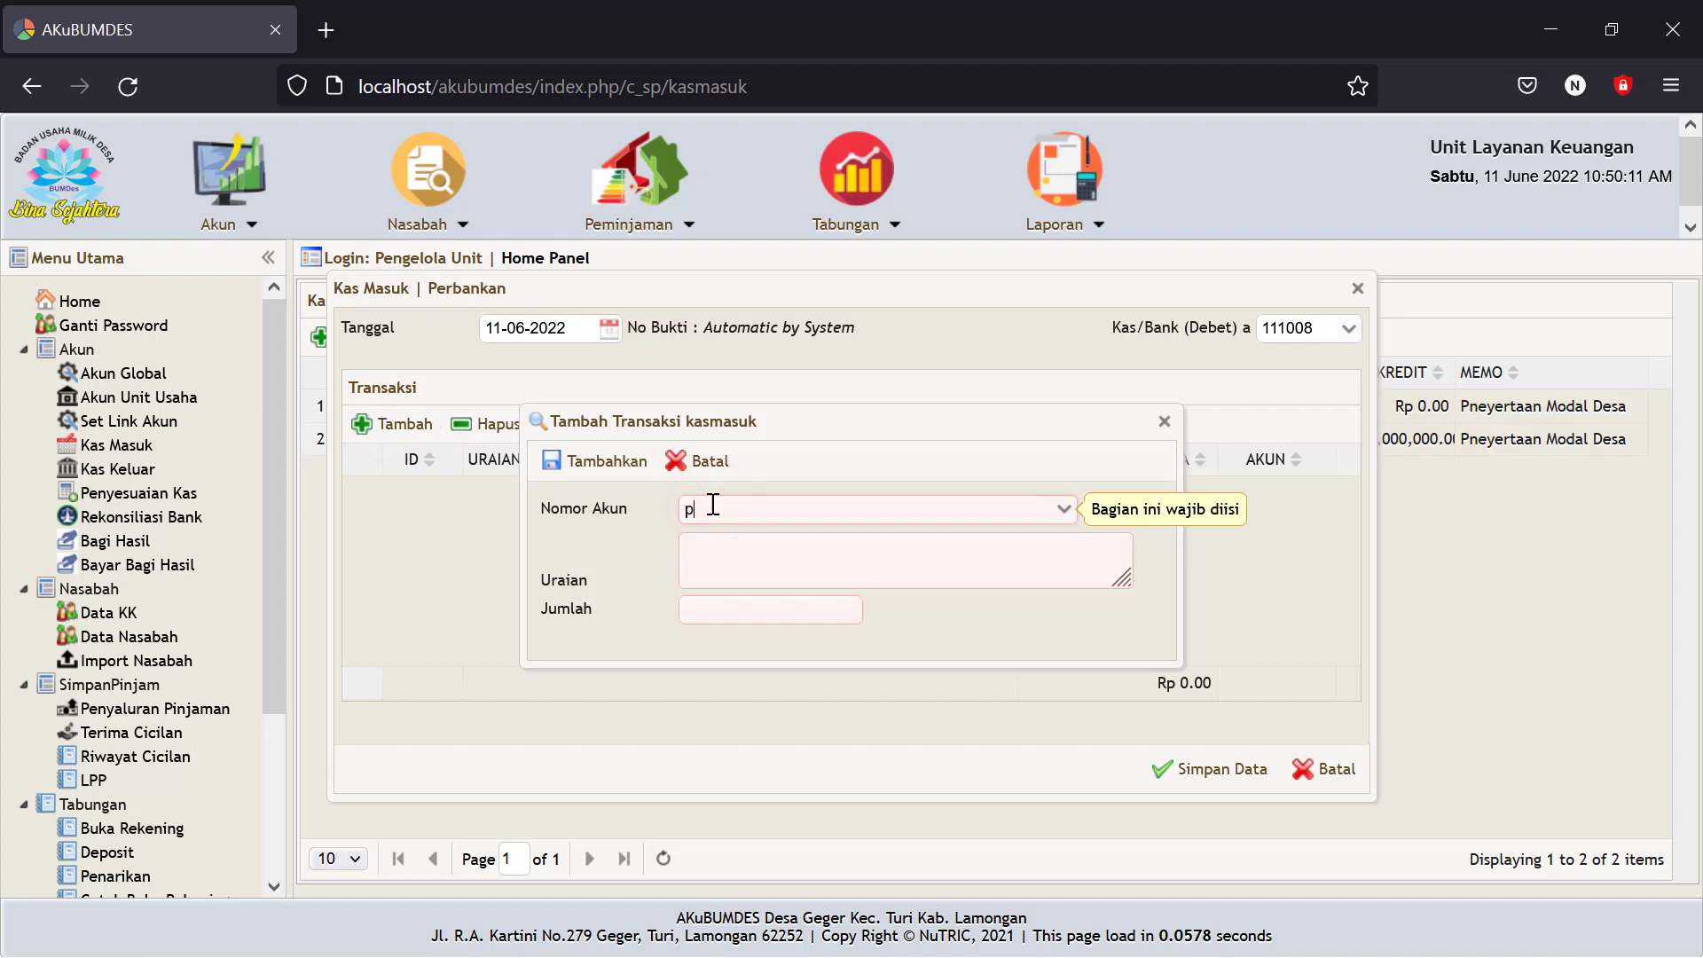
{"action": "type", "text": "endapatan"}
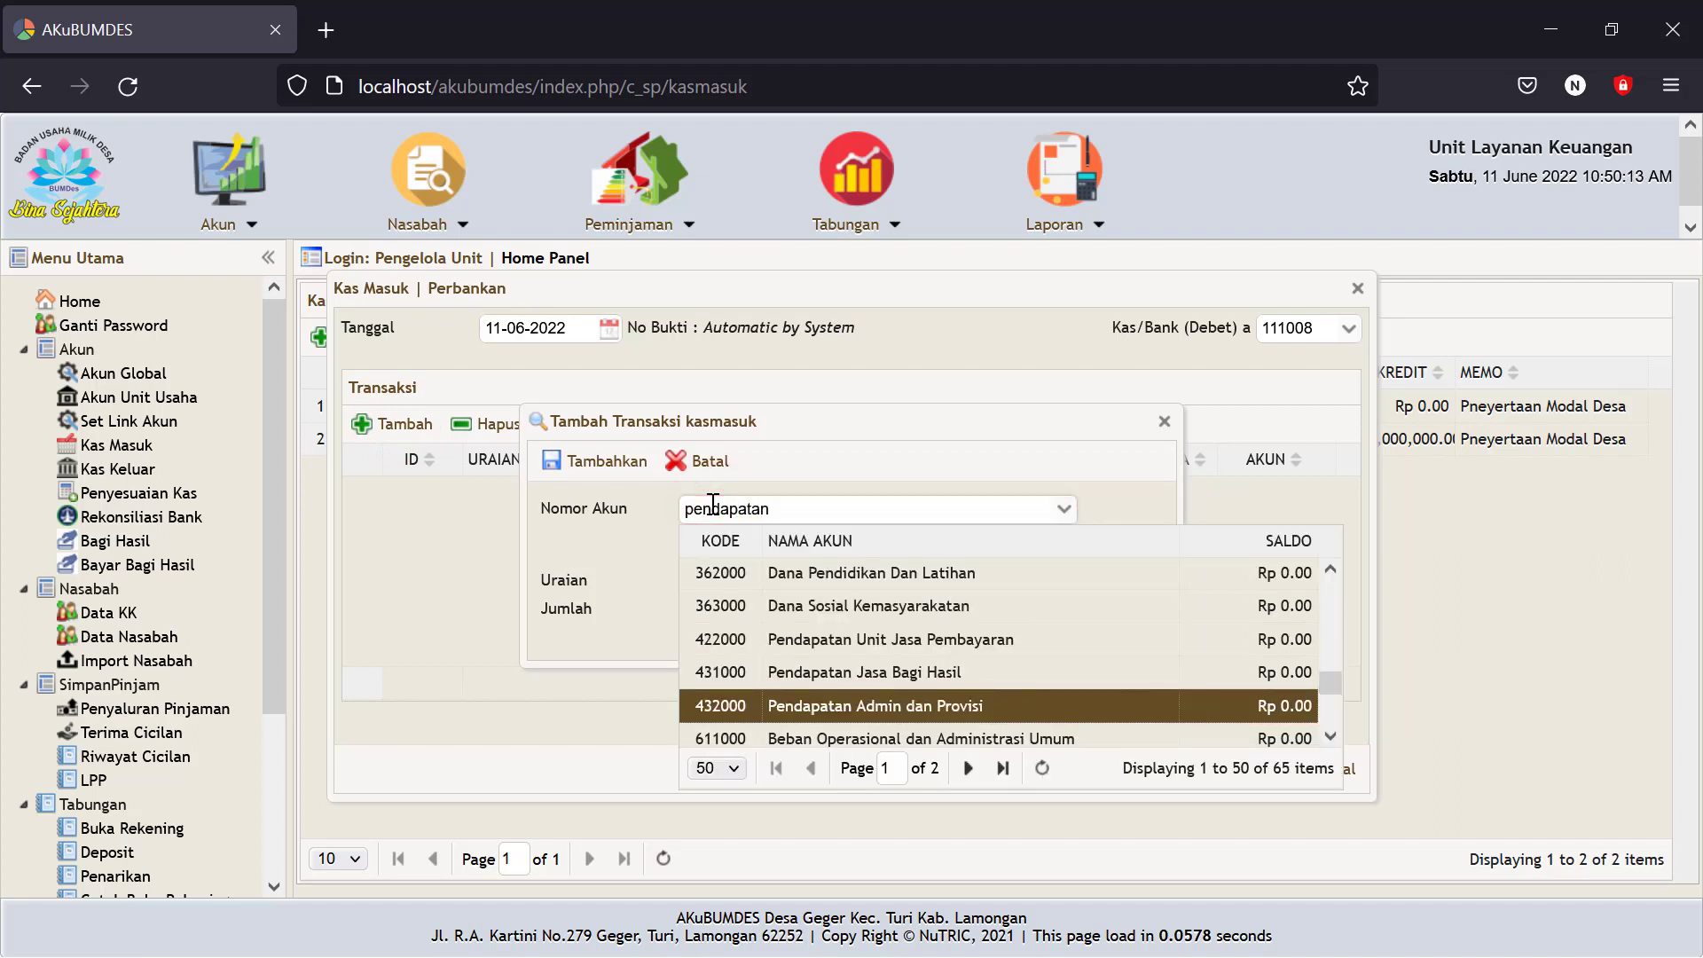
{"action": "left_click", "coordinate": [837, 706]}
Enter "Biaya admin penyaluran pinjaman" as the transaction's Uraian.
{"action": "left_click", "coordinate": [720, 560]}
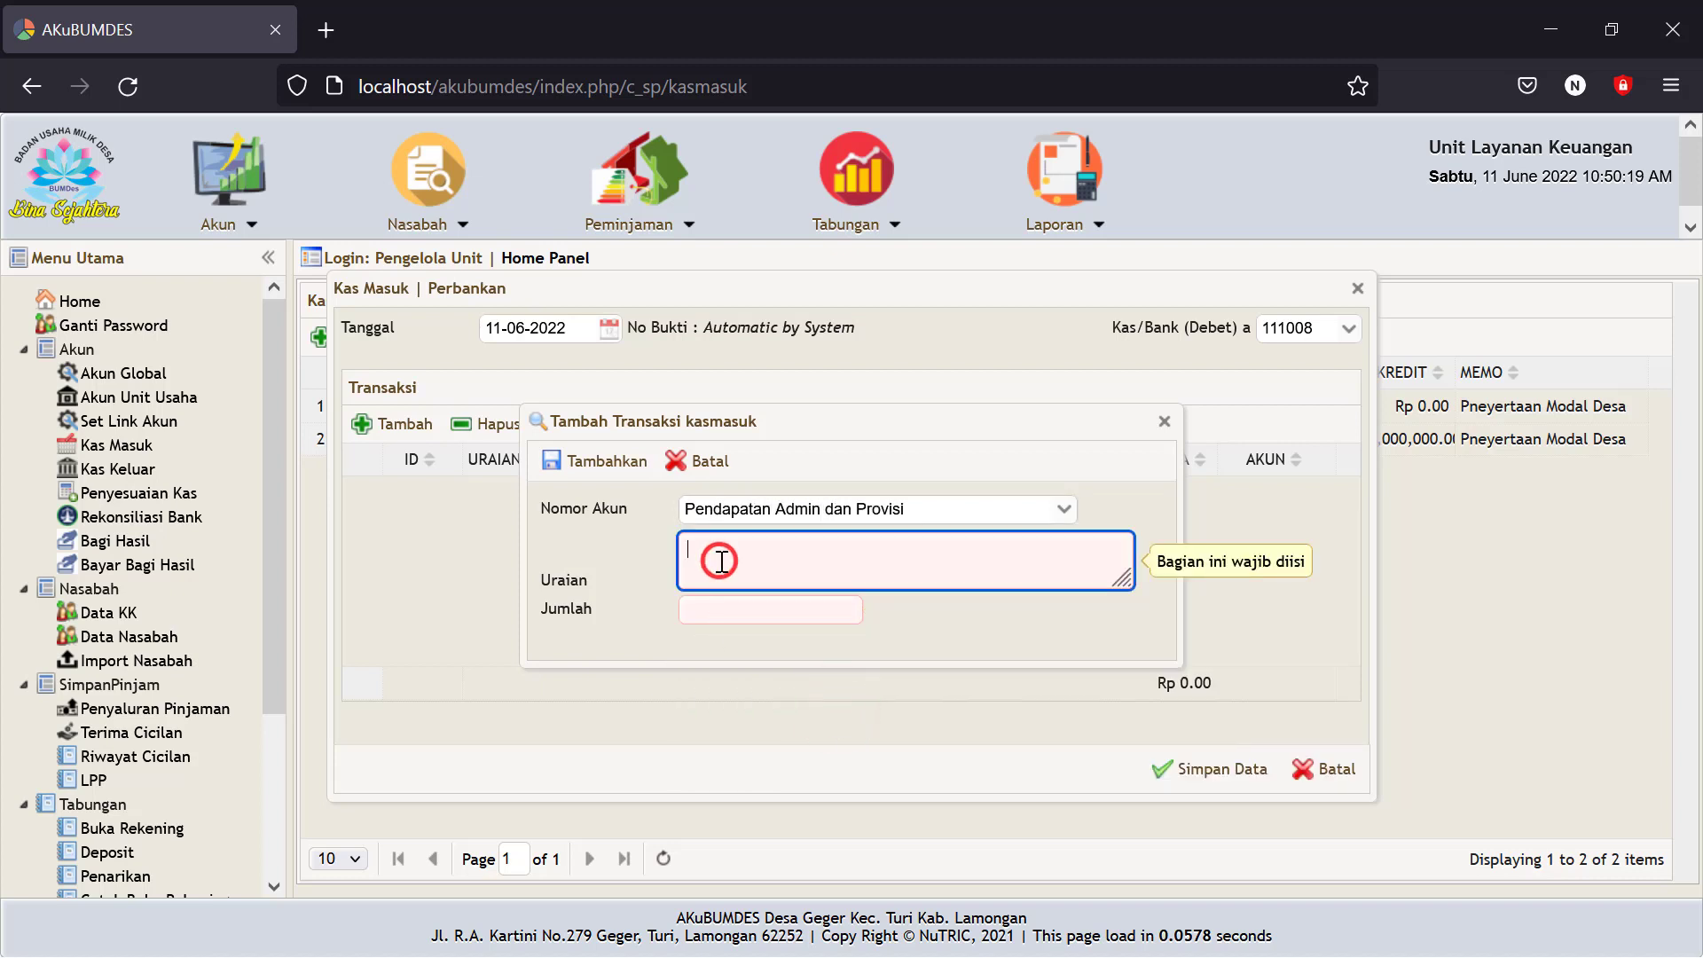
{"action": "type", "text": "Biaya "}
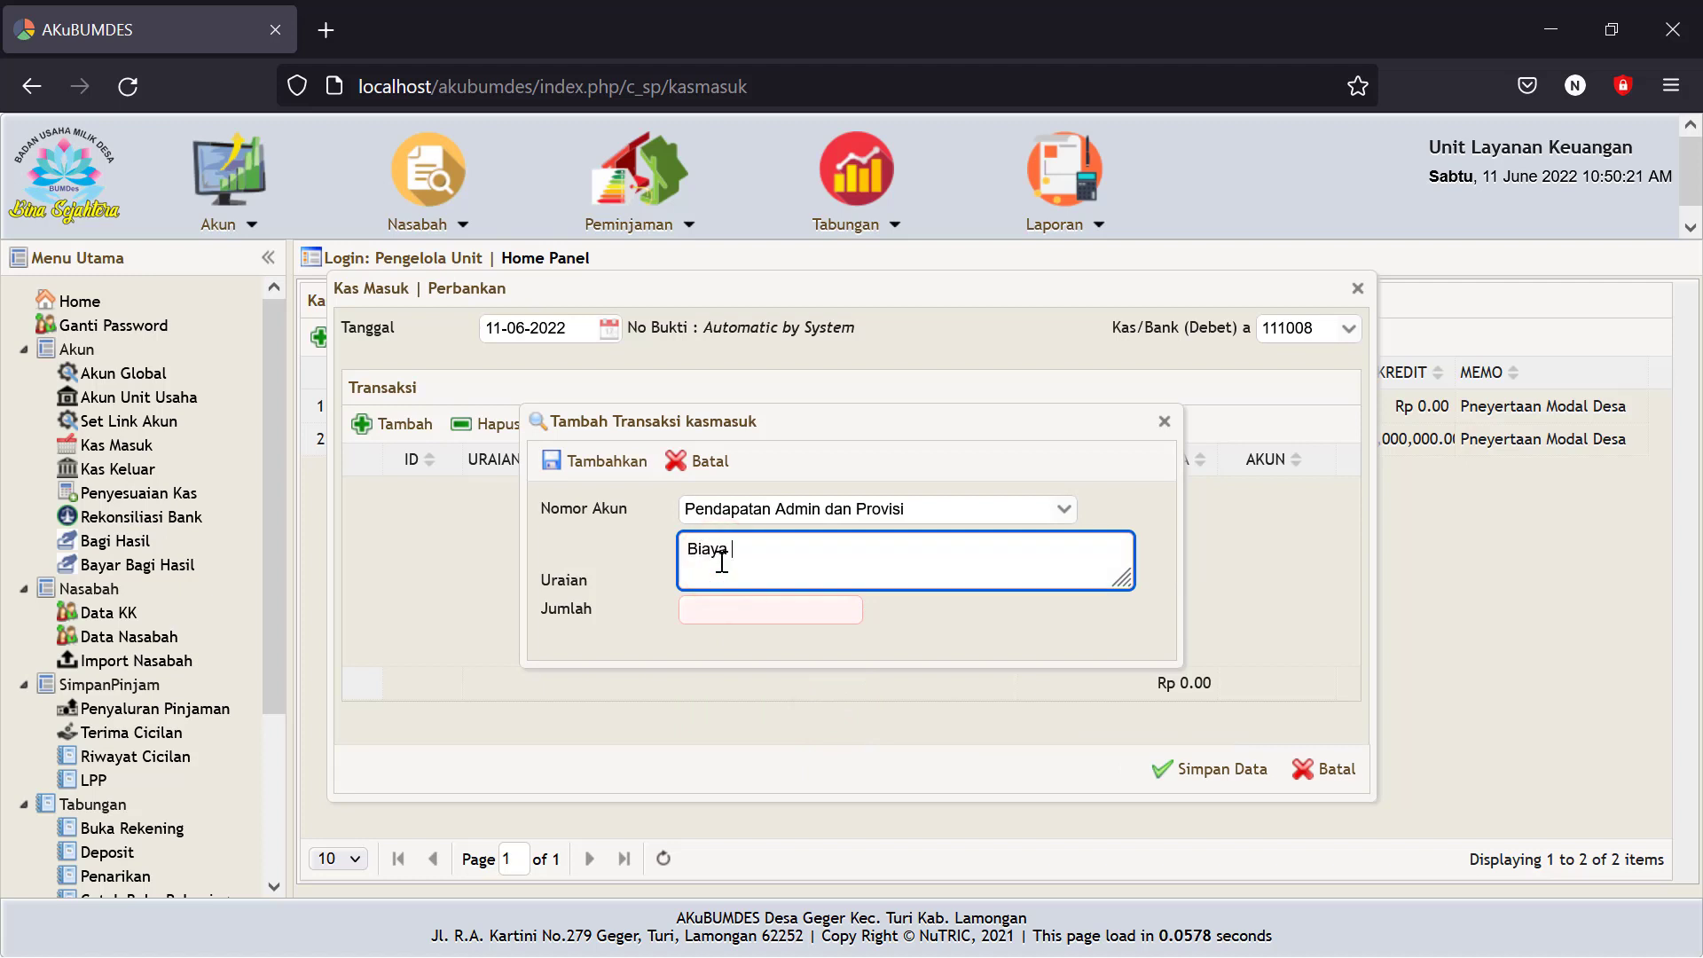
{"action": "type", "text": "admin penyaluran pinajamnan"}
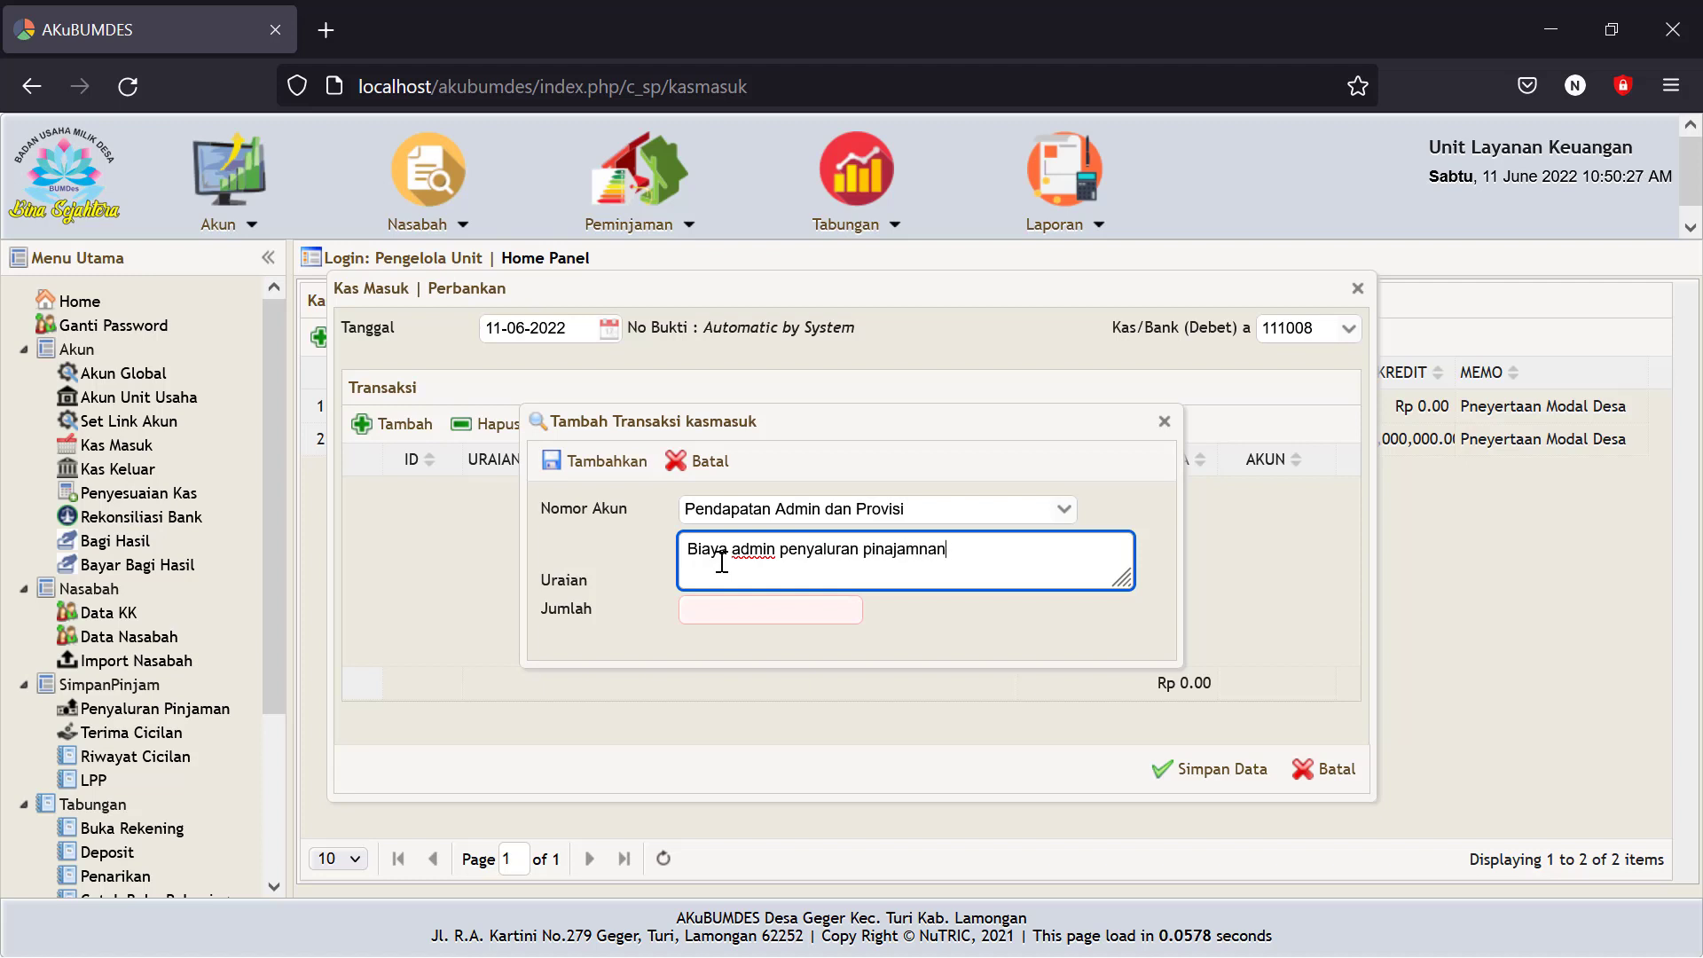
{"action": "key", "text": "BackSpace"}
{"action": "key", "text": "BackSpace"}
{"action": "key", "text": "BackSpace"}
{"action": "key", "text": "BackSpace"}
{"action": "key", "text": "BackSpace"}
{"action": "key", "text": "BackSpace"}
{"action": "key", "text": "BackSpace"}
{"action": "type", "text": "jaman"}
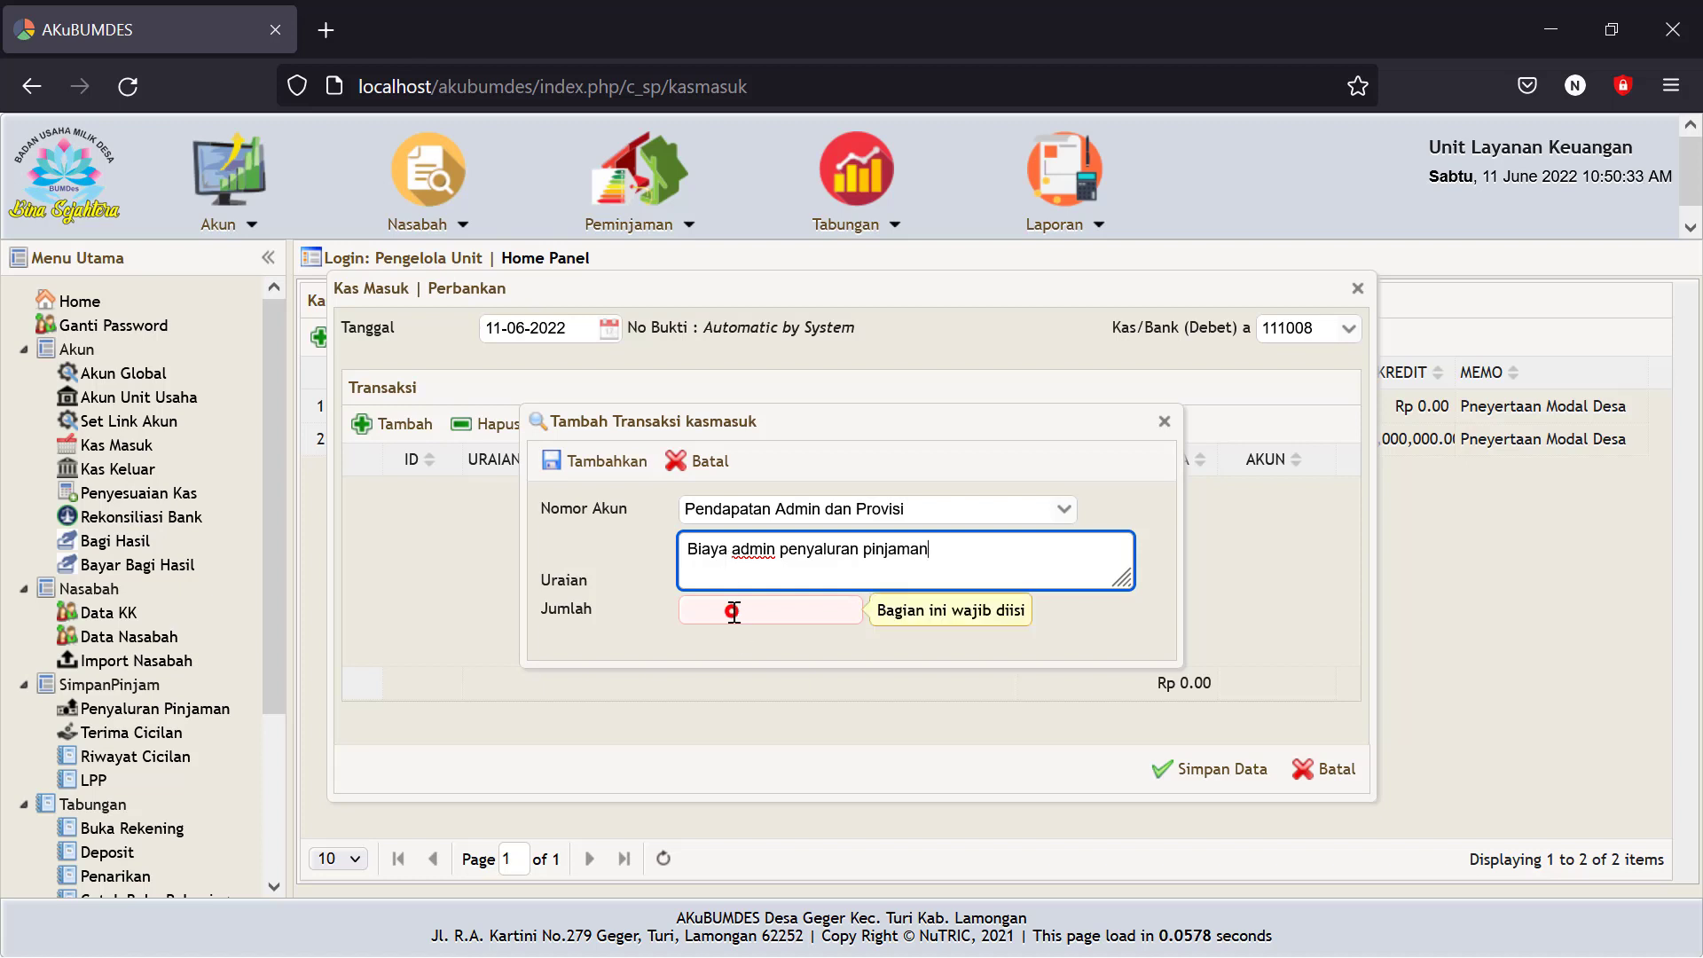
Add the transaction row with a Jumlah of Rp 10.000 and save the Kas Masuk entry.
{"action": "left_click", "coordinate": [734, 612]}
{"action": "type", "text": "10000"}
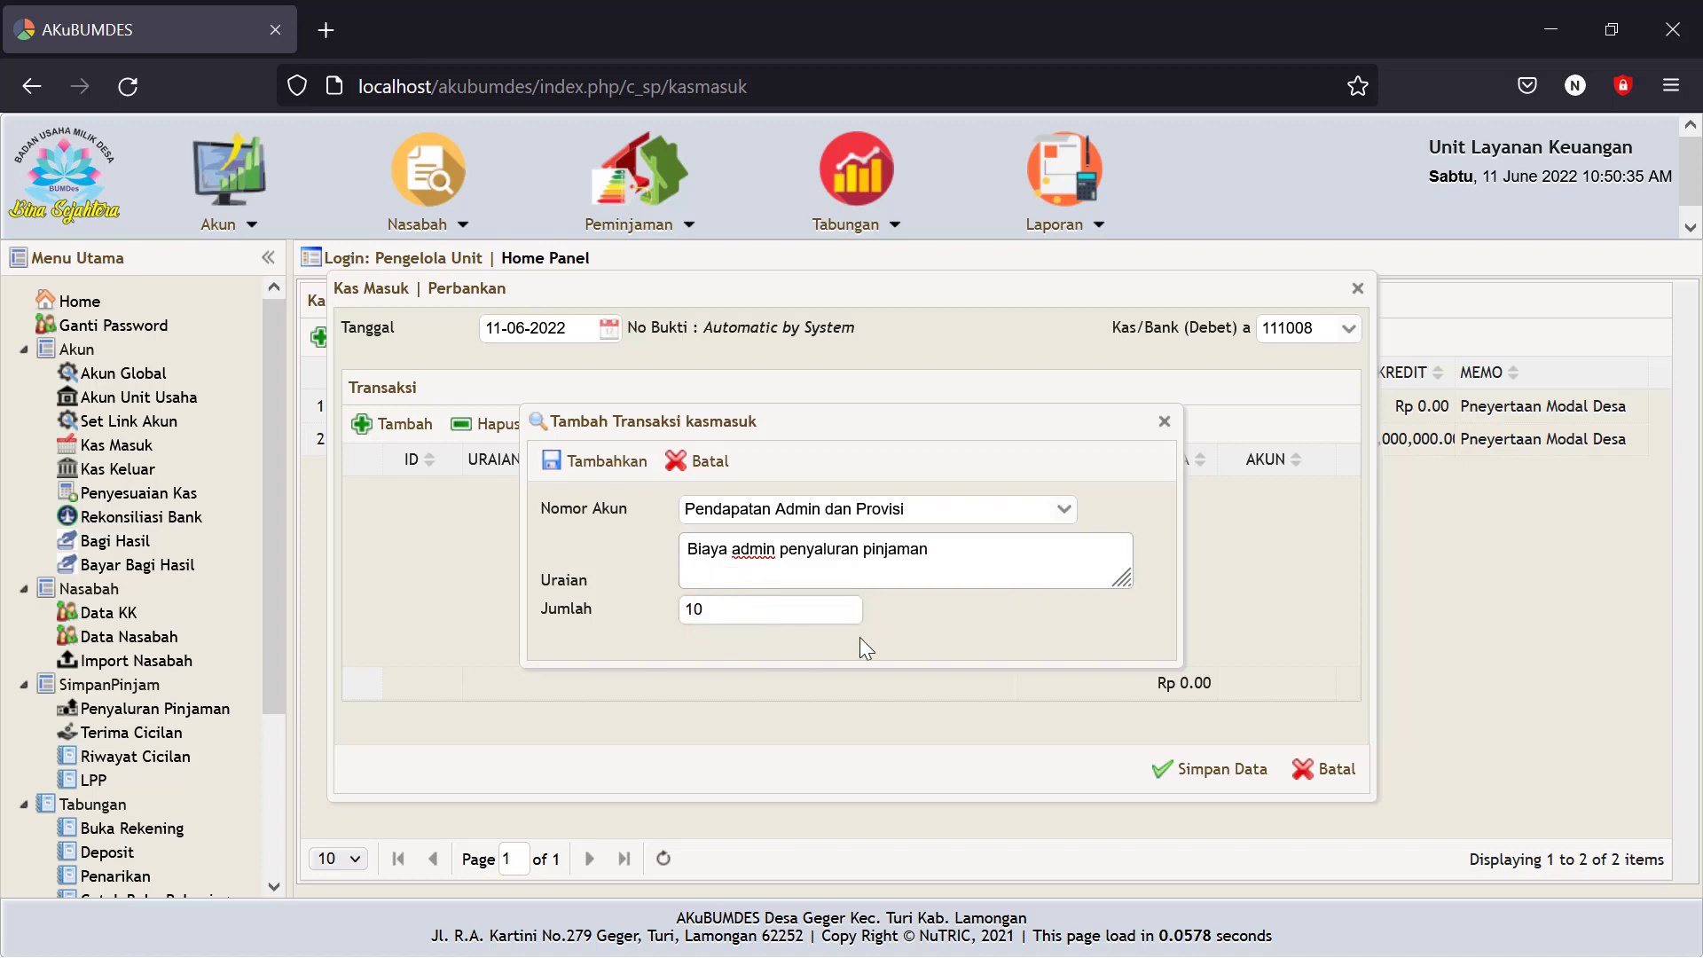
{"action": "left_click", "coordinate": [882, 646]}
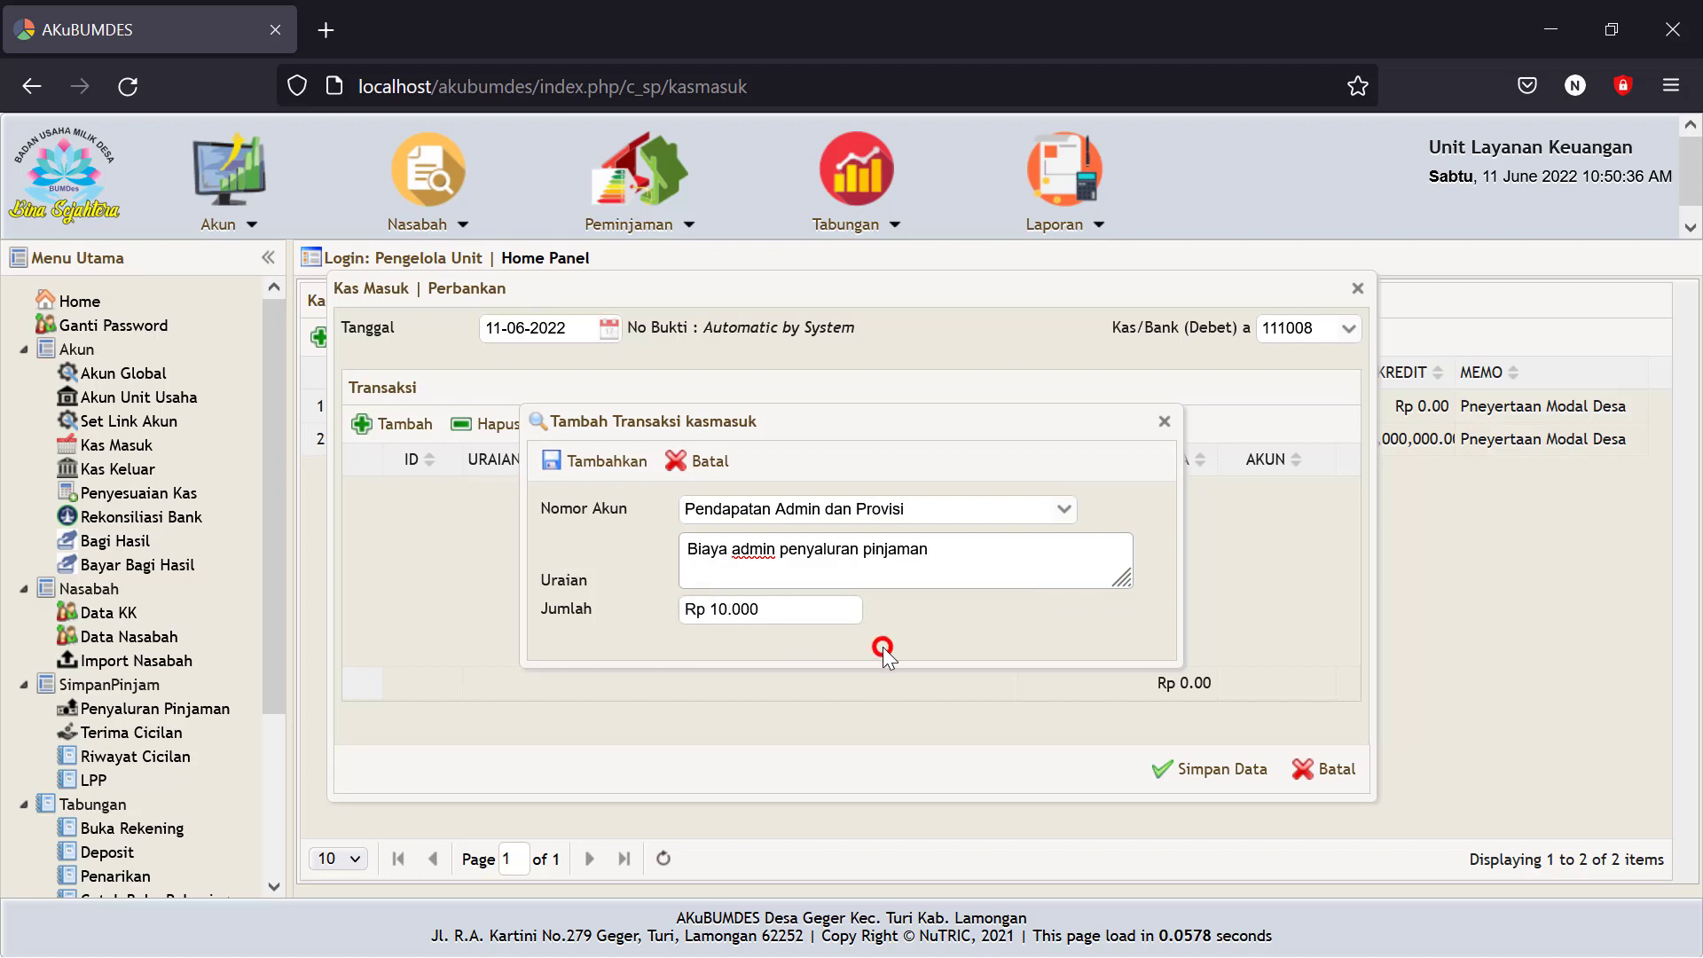
{"action": "left_click", "coordinate": [611, 461]}
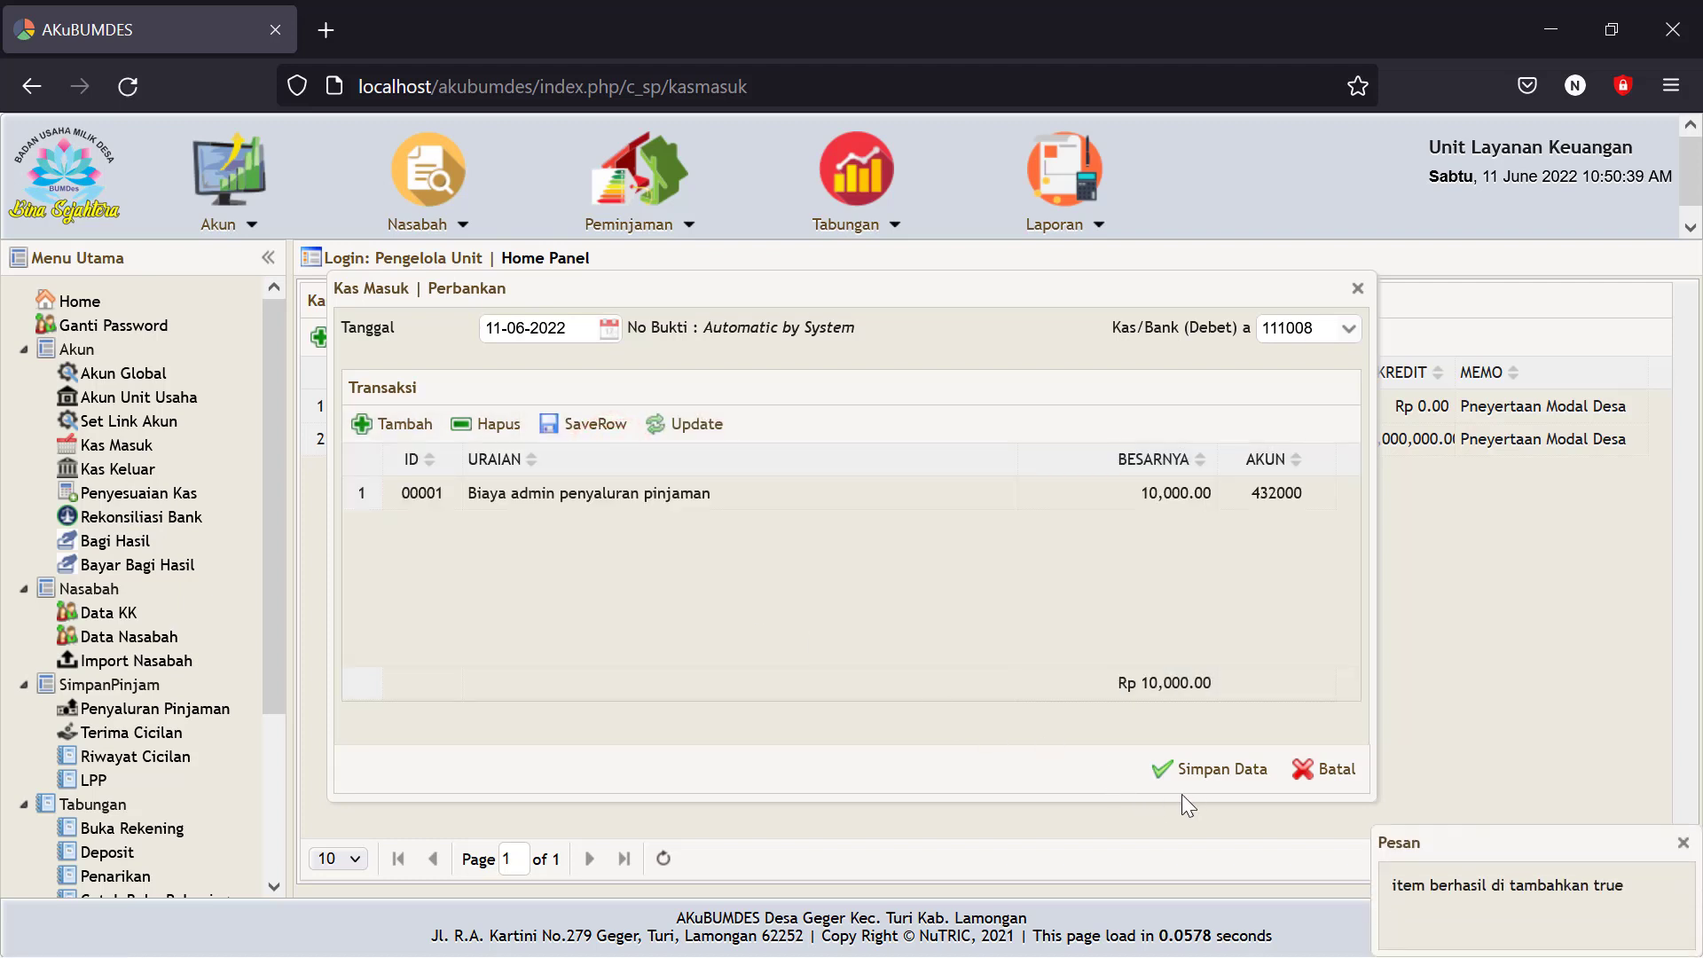
{"action": "left_click", "coordinate": [1206, 771]}
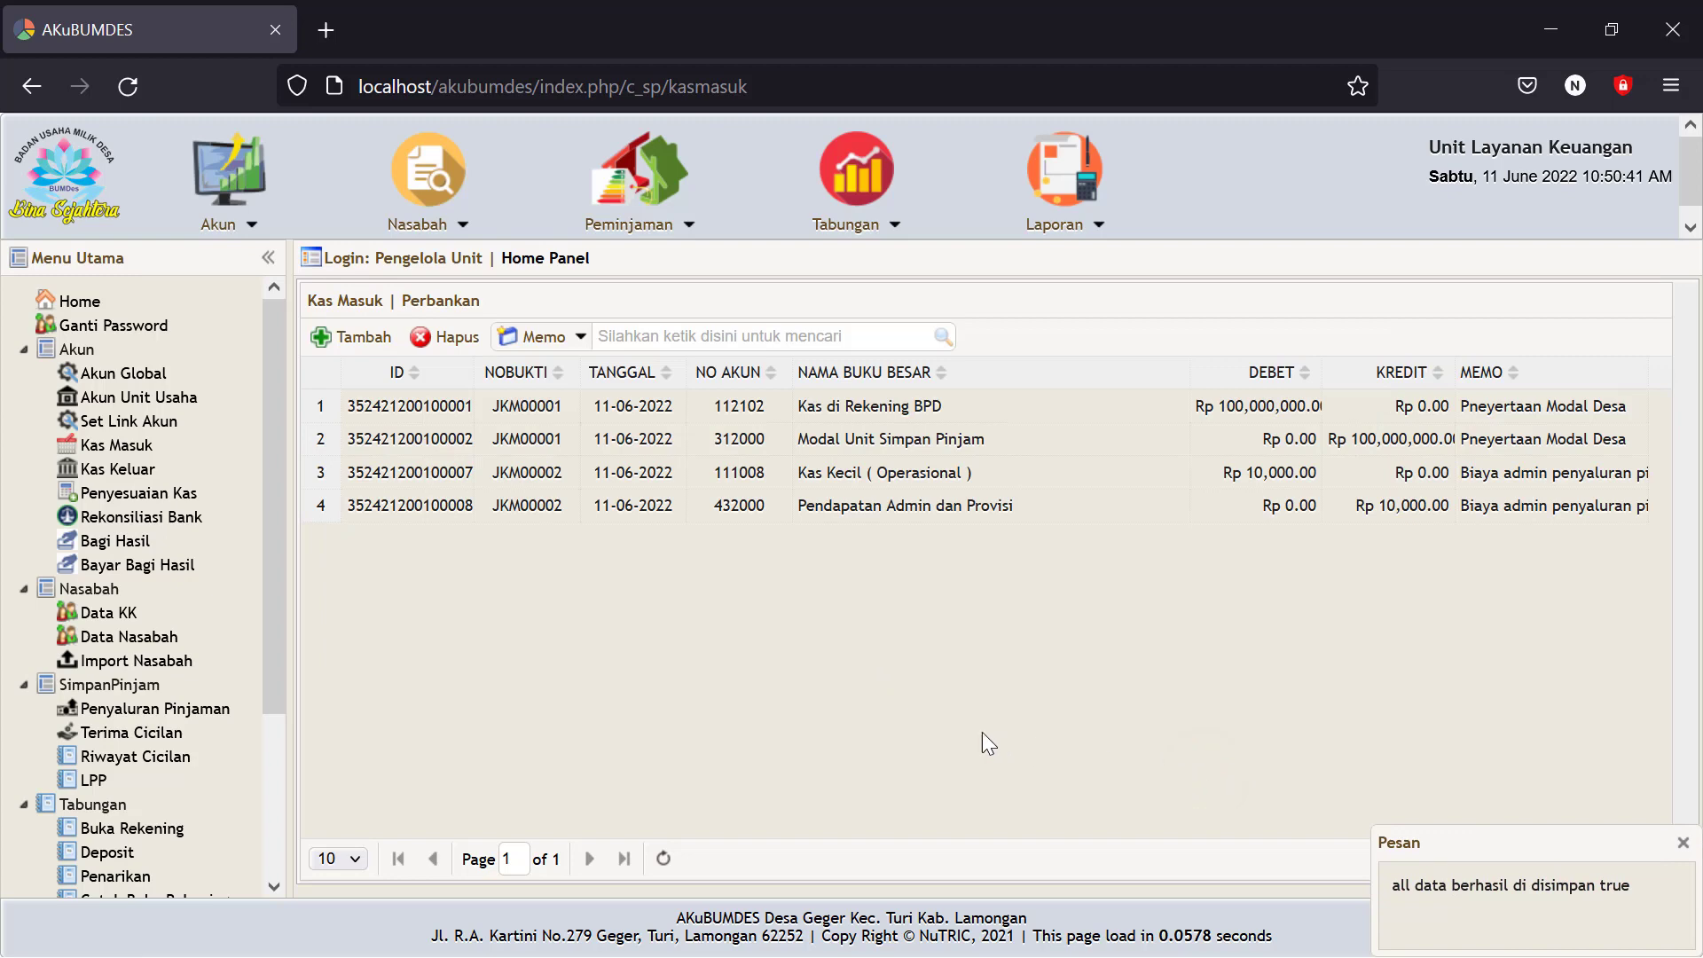
Display the Neraca report for the date 11-06-2022.
{"action": "left_click", "coordinate": [274, 614]}
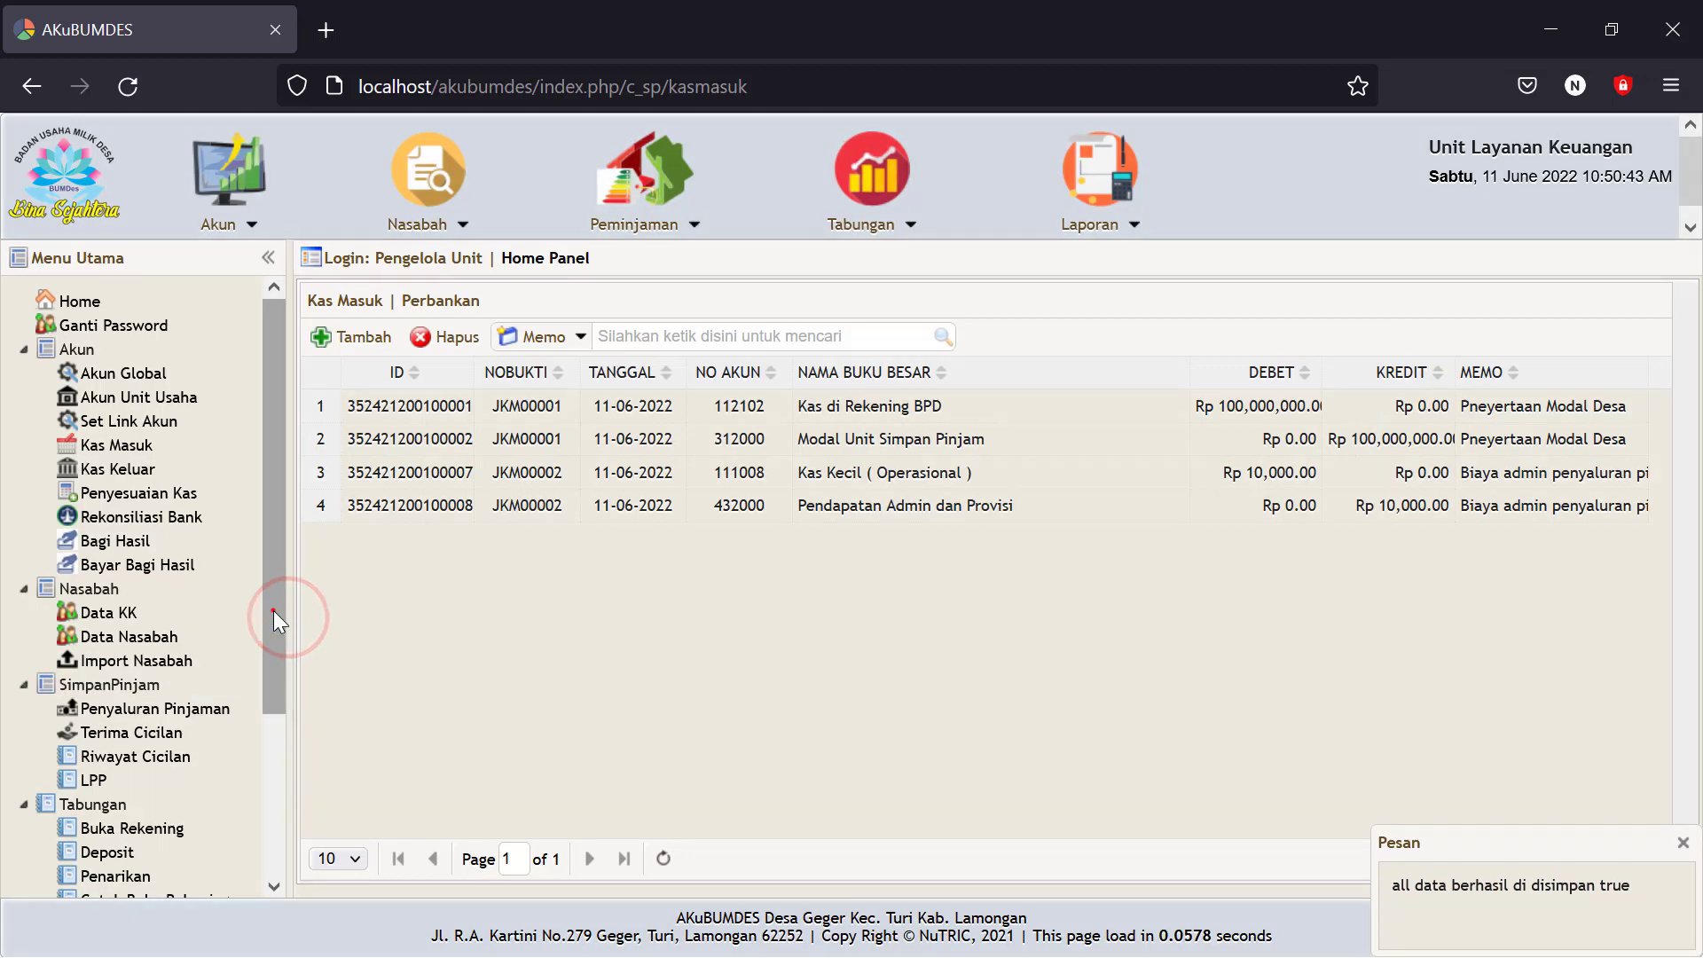
{"action": "left_click_drag", "start_coordinate": [273, 611], "coordinate": [268, 838]}
{"action": "left_click", "coordinate": [86, 826]}
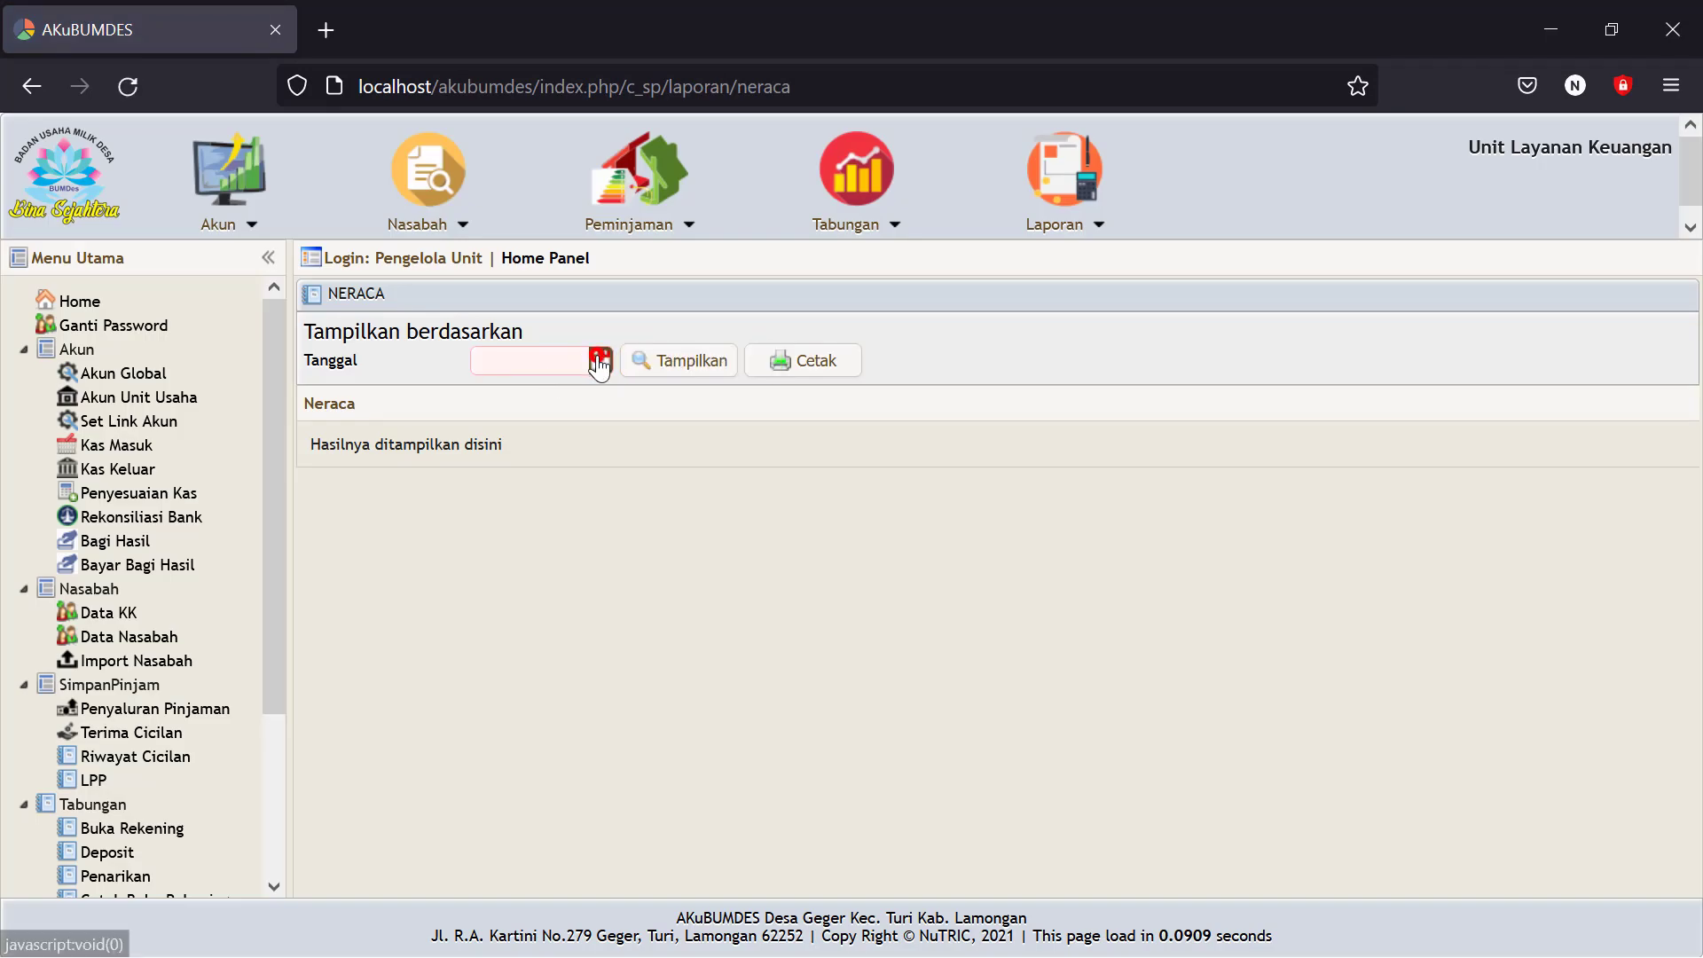
{"action": "left_click", "coordinate": [600, 362]}
{"action": "left_click", "coordinate": [688, 477]}
{"action": "left_click", "coordinate": [677, 361]}
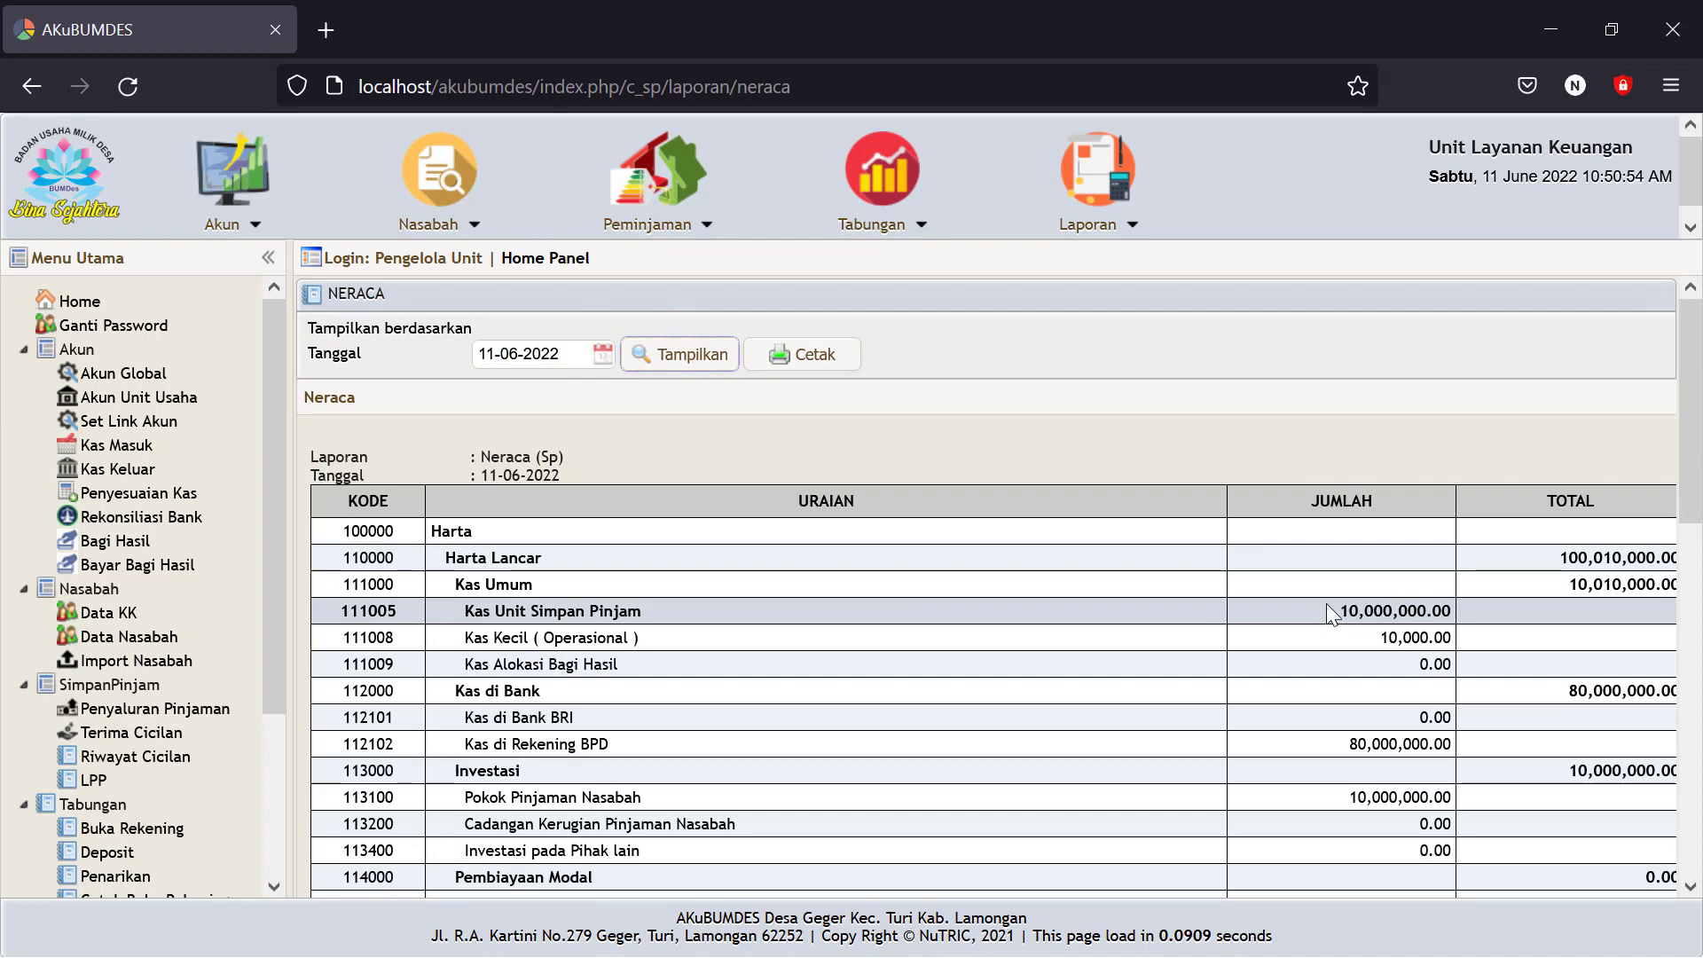
Examine the Kas Unit Simpan Pinjam, Kas Kecil (Operasional) and Laba Berjalan amounts in the Neraca.
{"action": "left_click_drag", "start_coordinate": [1327, 607], "coordinate": [1453, 612]}
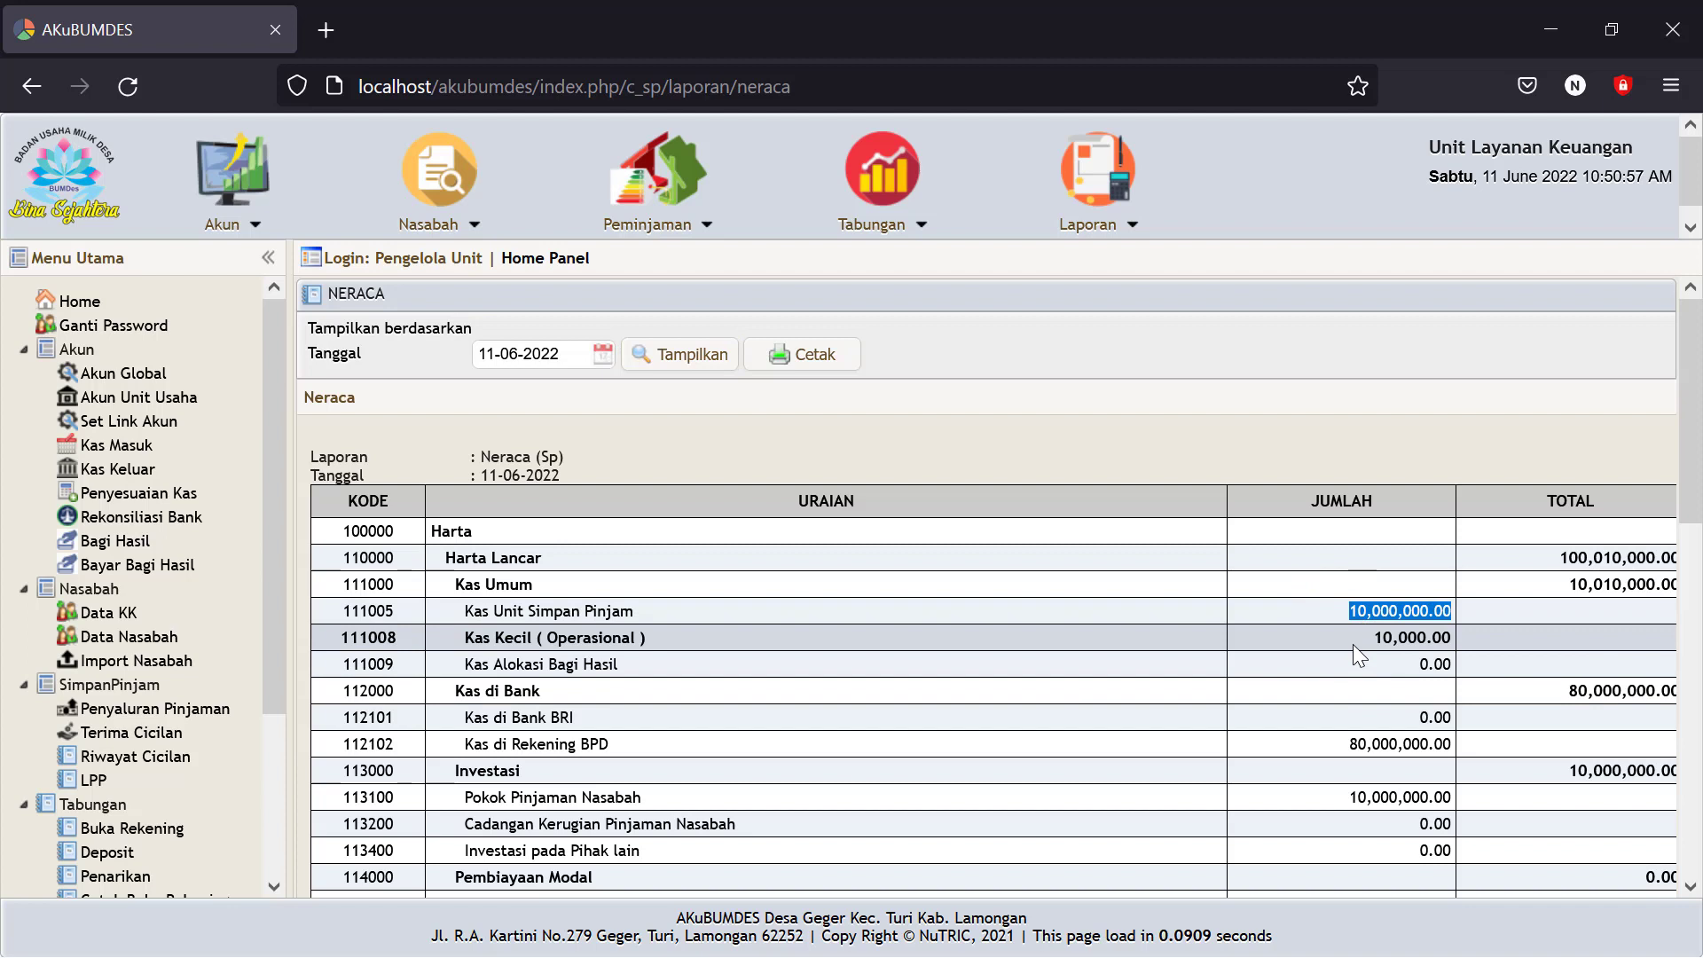
{"action": "left_click_drag", "start_coordinate": [1355, 643], "coordinate": [1466, 641]}
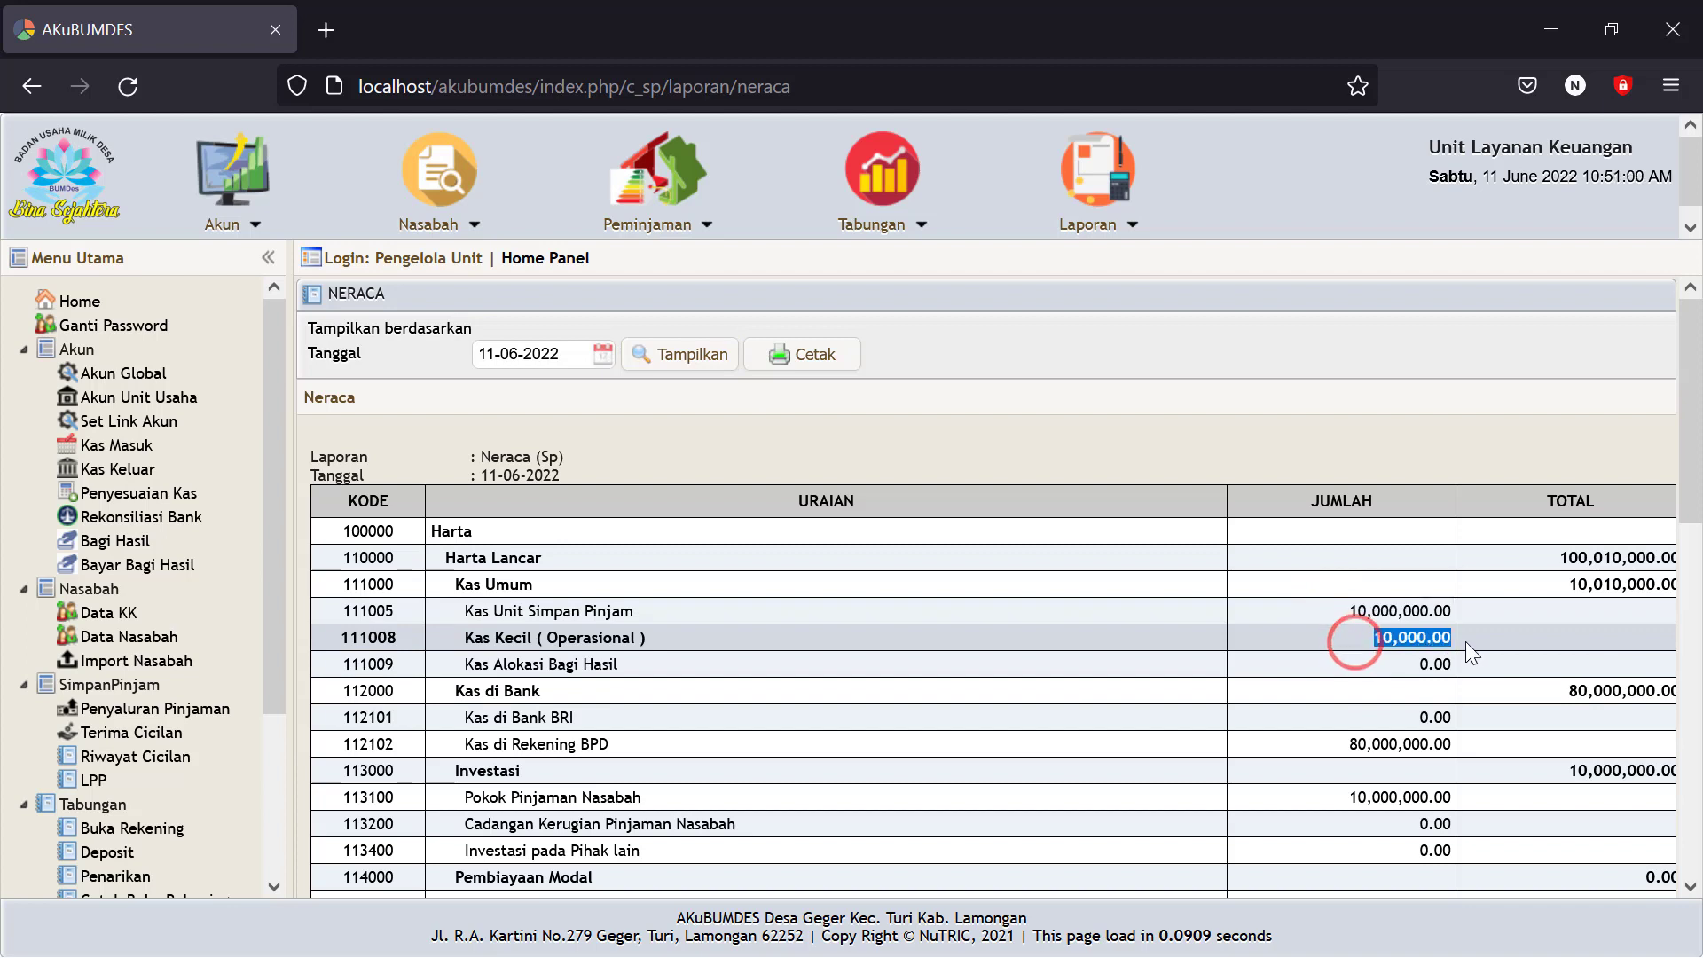
{"action": "left_click", "coordinate": [1408, 639]}
{"action": "left_click_drag", "start_coordinate": [1357, 638], "coordinate": [1459, 641]}
{"action": "scroll", "coordinate": [1296, 663], "scroll_direction": "down", "scroll_amount": 7}
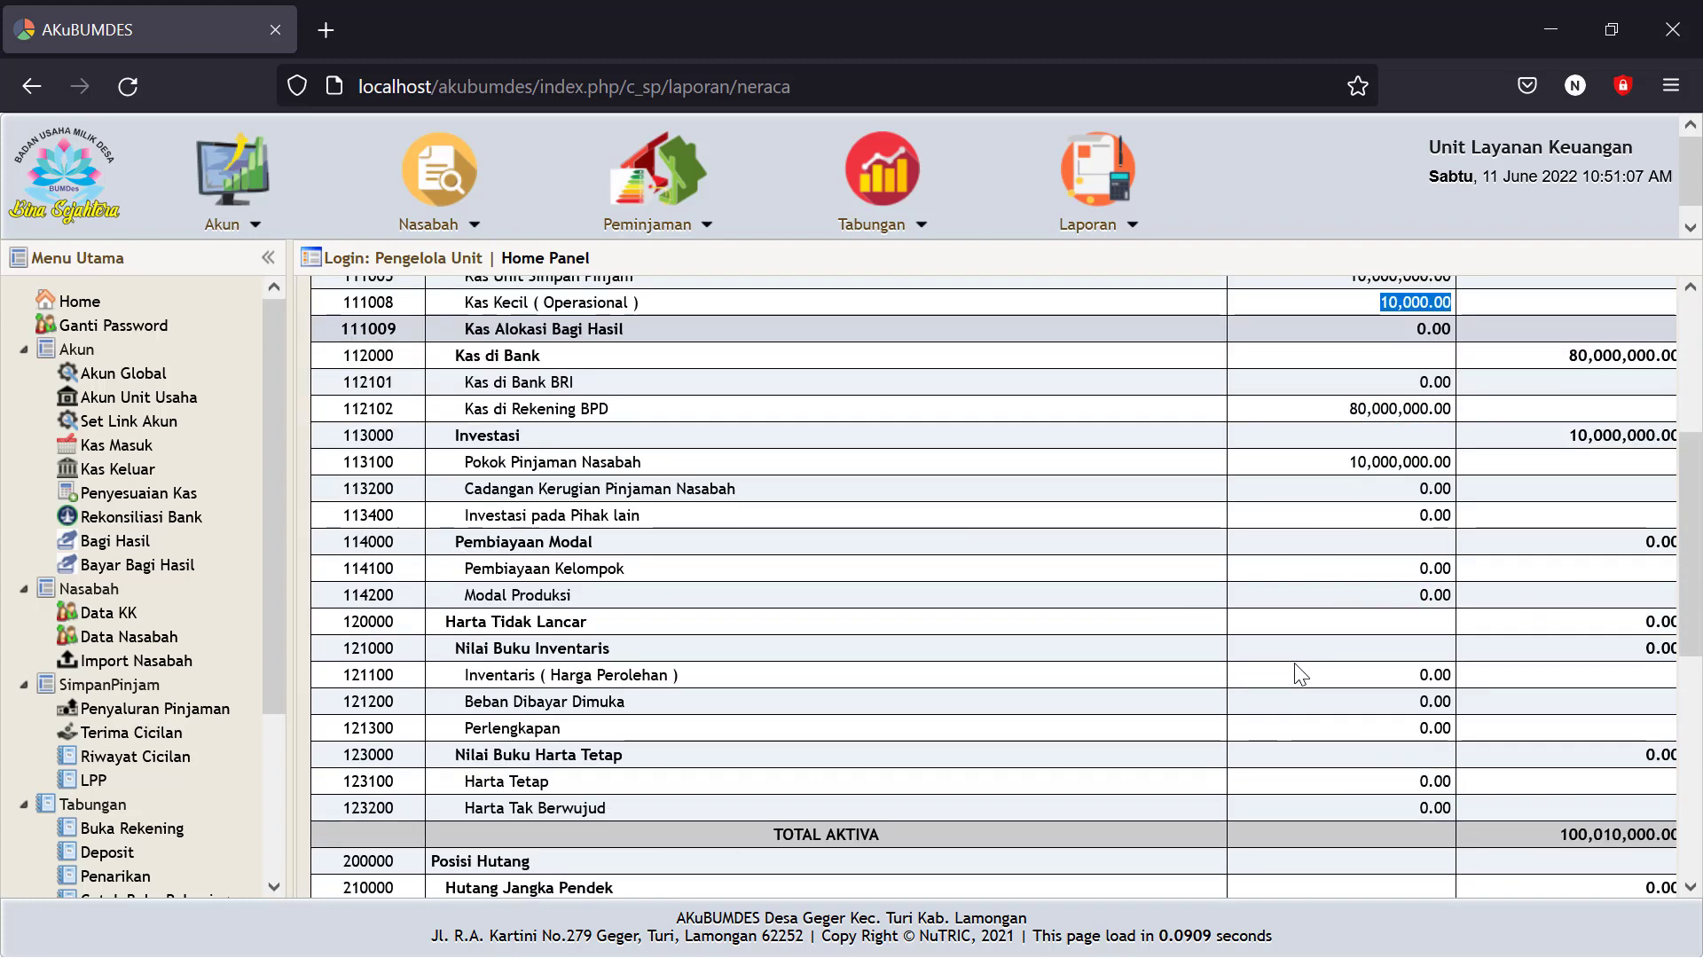
{"action": "scroll", "coordinate": [1297, 663], "scroll_direction": "down", "scroll_amount": 3}
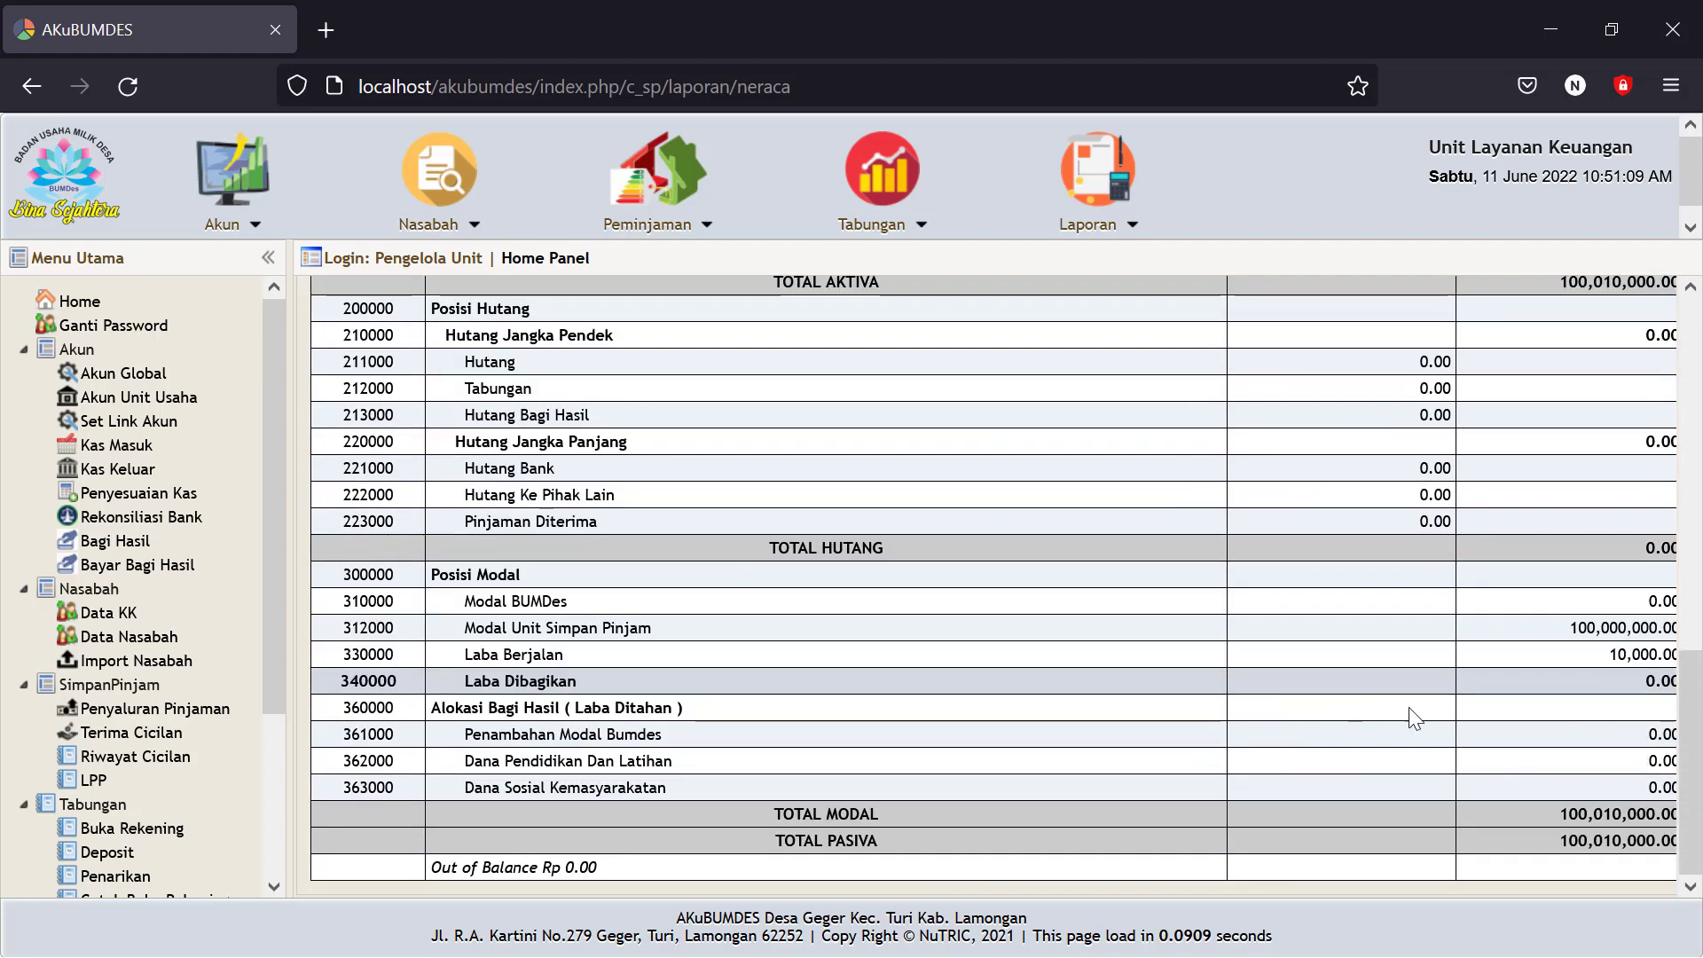
{"action": "double_click", "coordinate": [1607, 654]}
{"action": "scroll", "coordinate": [1362, 676], "scroll_direction": "up", "scroll_amount": 10}
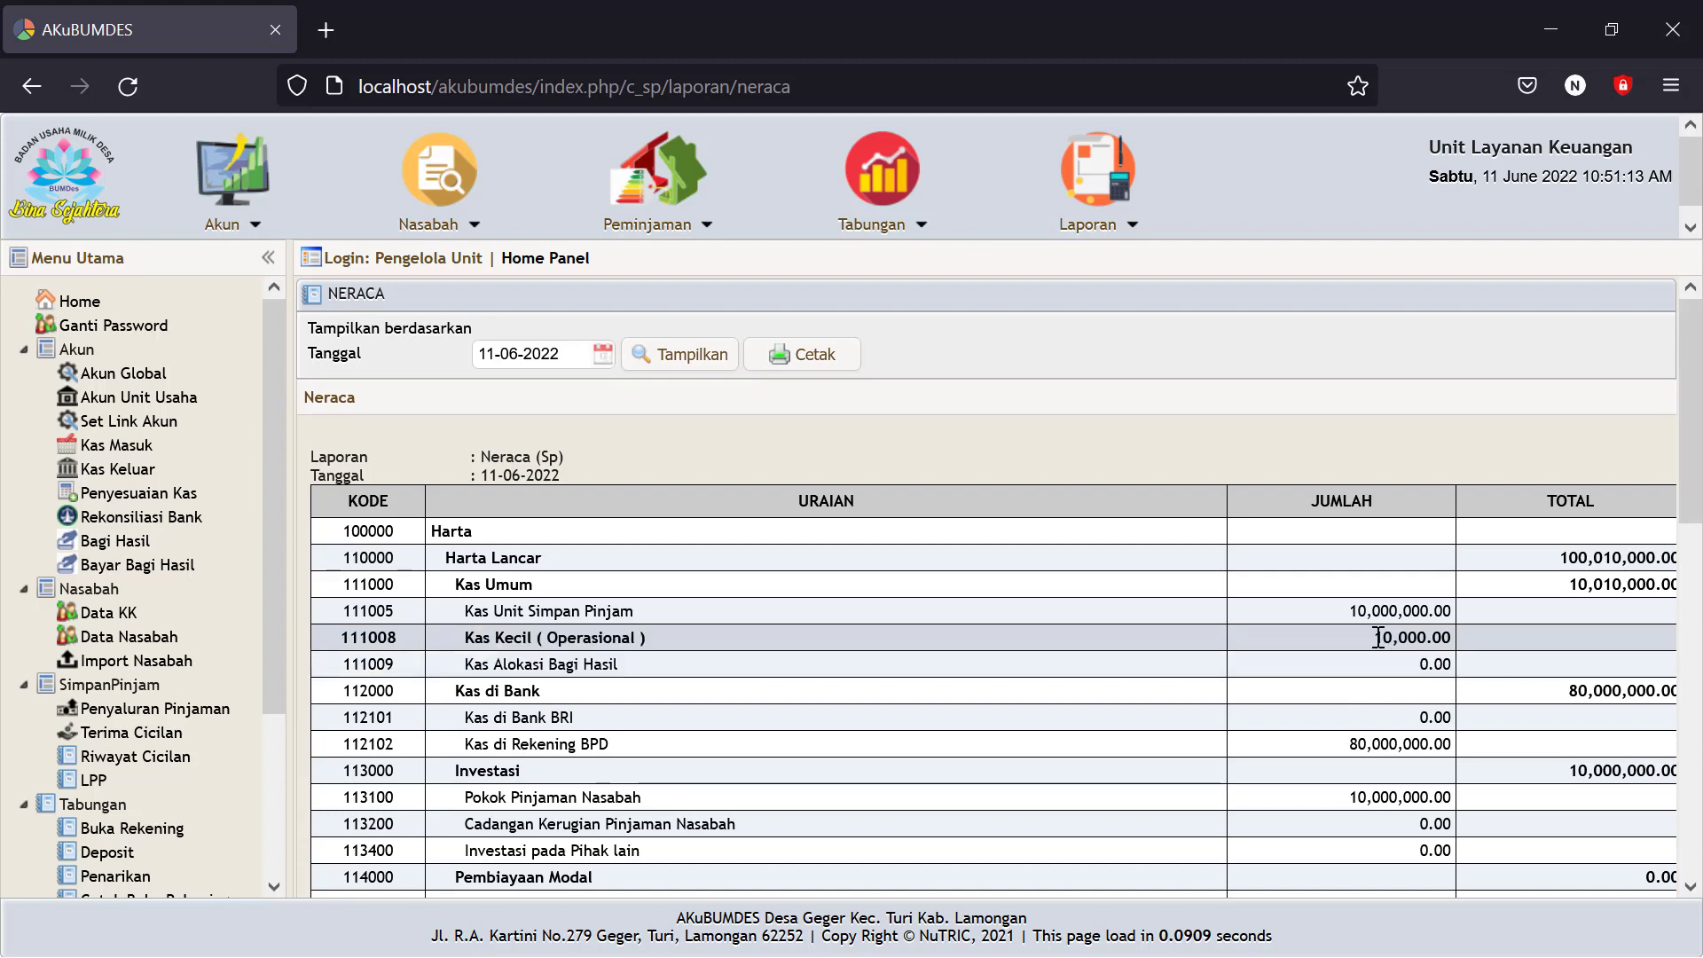
{"action": "left_click_drag", "start_coordinate": [1362, 636], "coordinate": [1455, 645]}
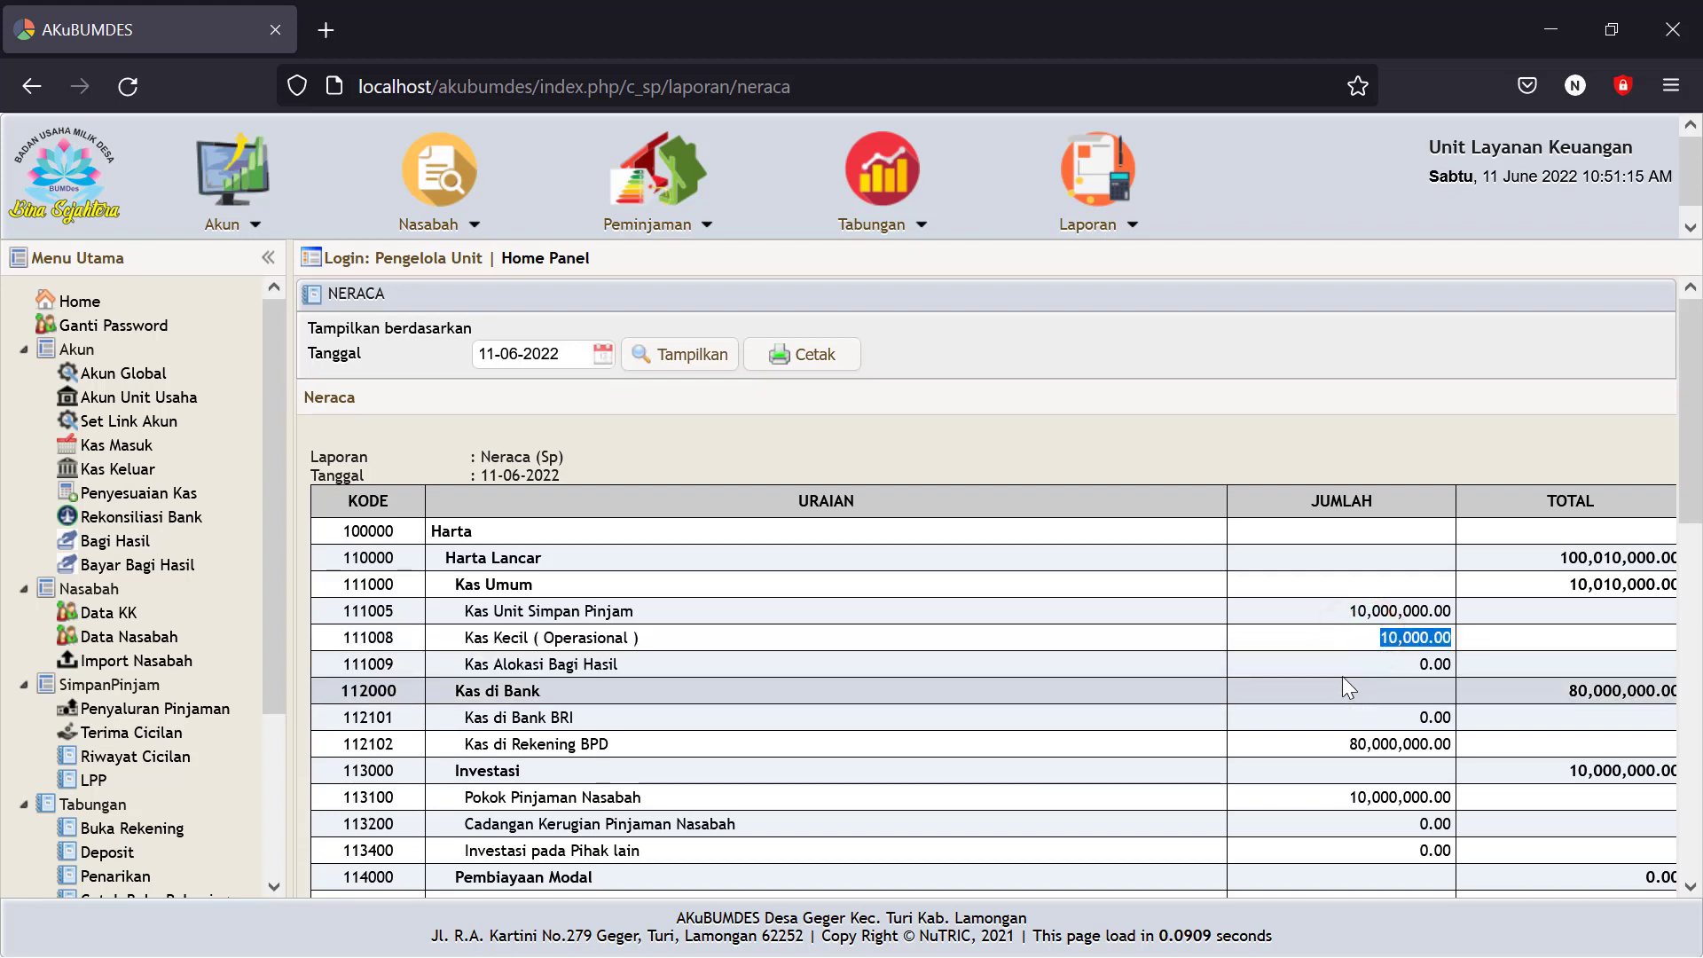
{"action": "scroll", "coordinate": [1525, 631], "scroll_direction": "down", "scroll_amount": 5}
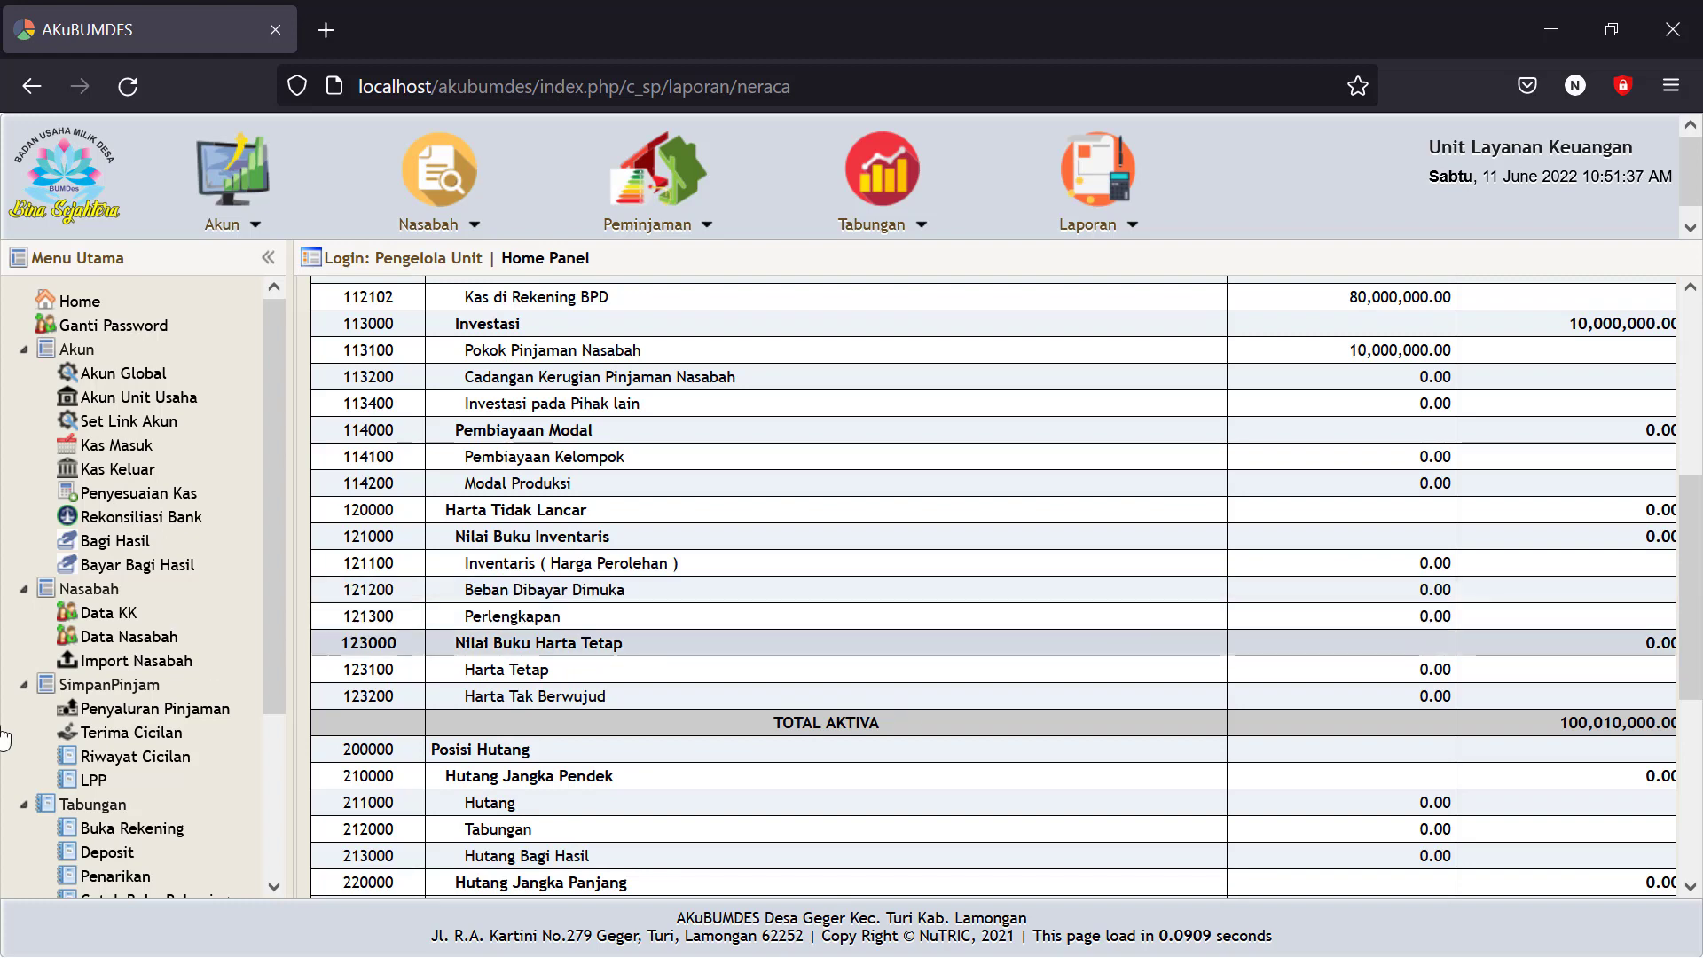
Start a new savings account in Buka Rekening with 11-06-2022 as its Tanggal Buka Rek.
{"action": "left_click_drag", "start_coordinate": [278, 655], "coordinate": [253, 780]}
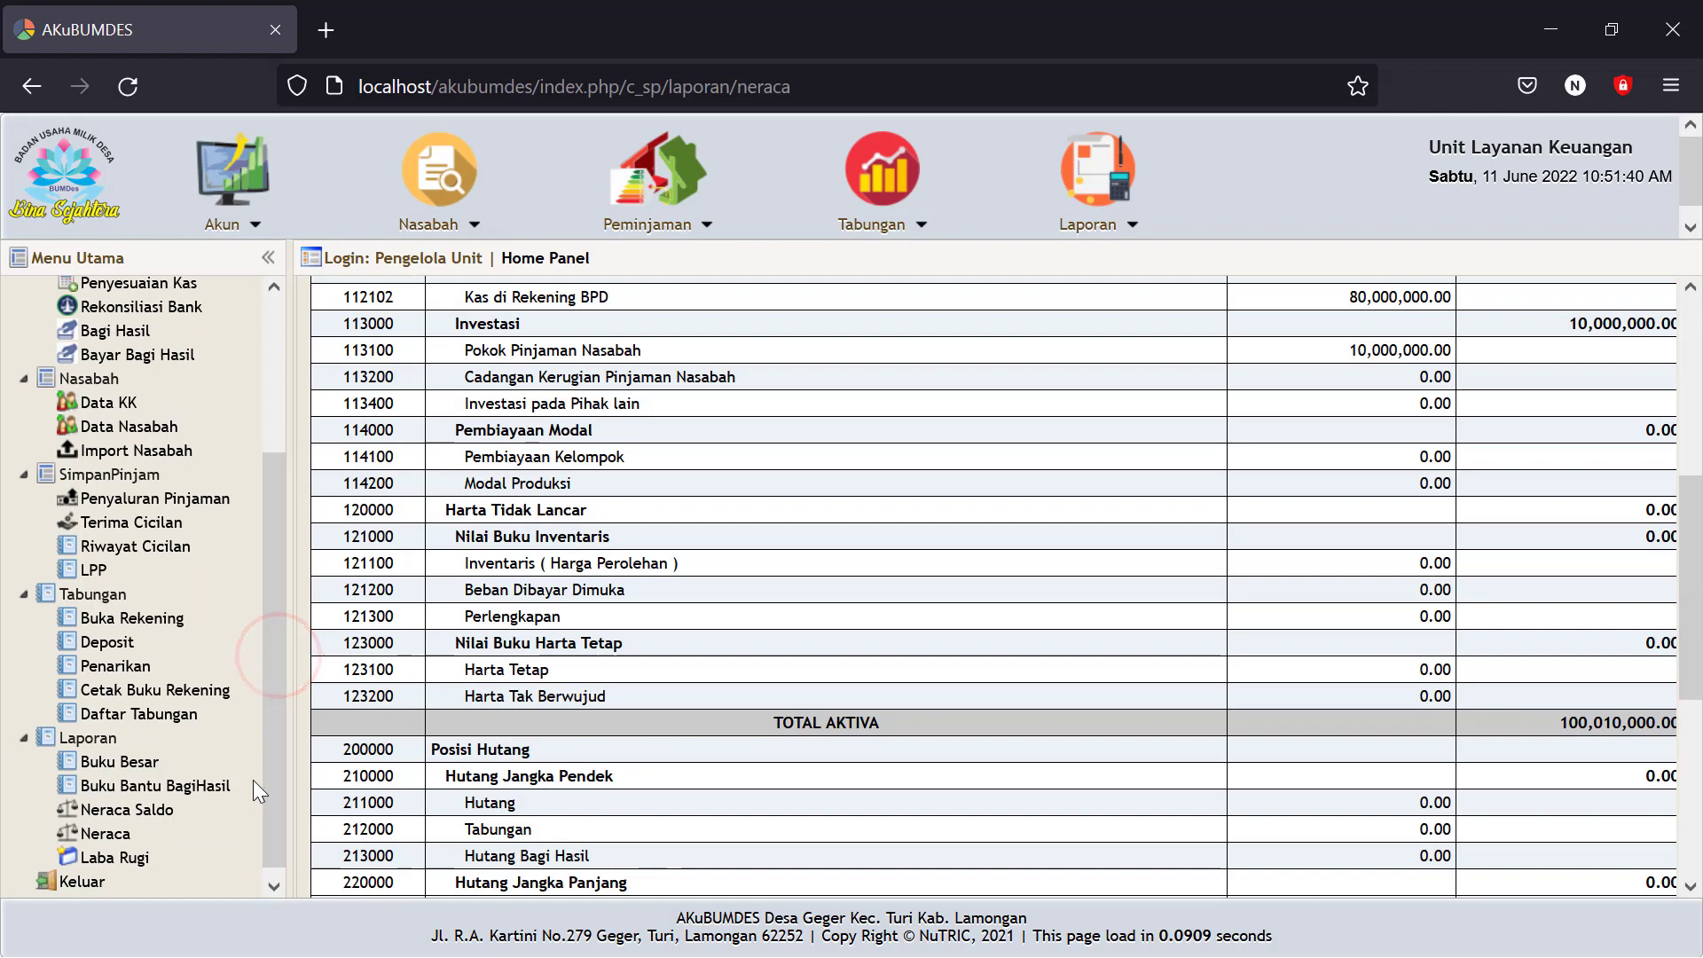
{"action": "left_click", "coordinate": [110, 615]}
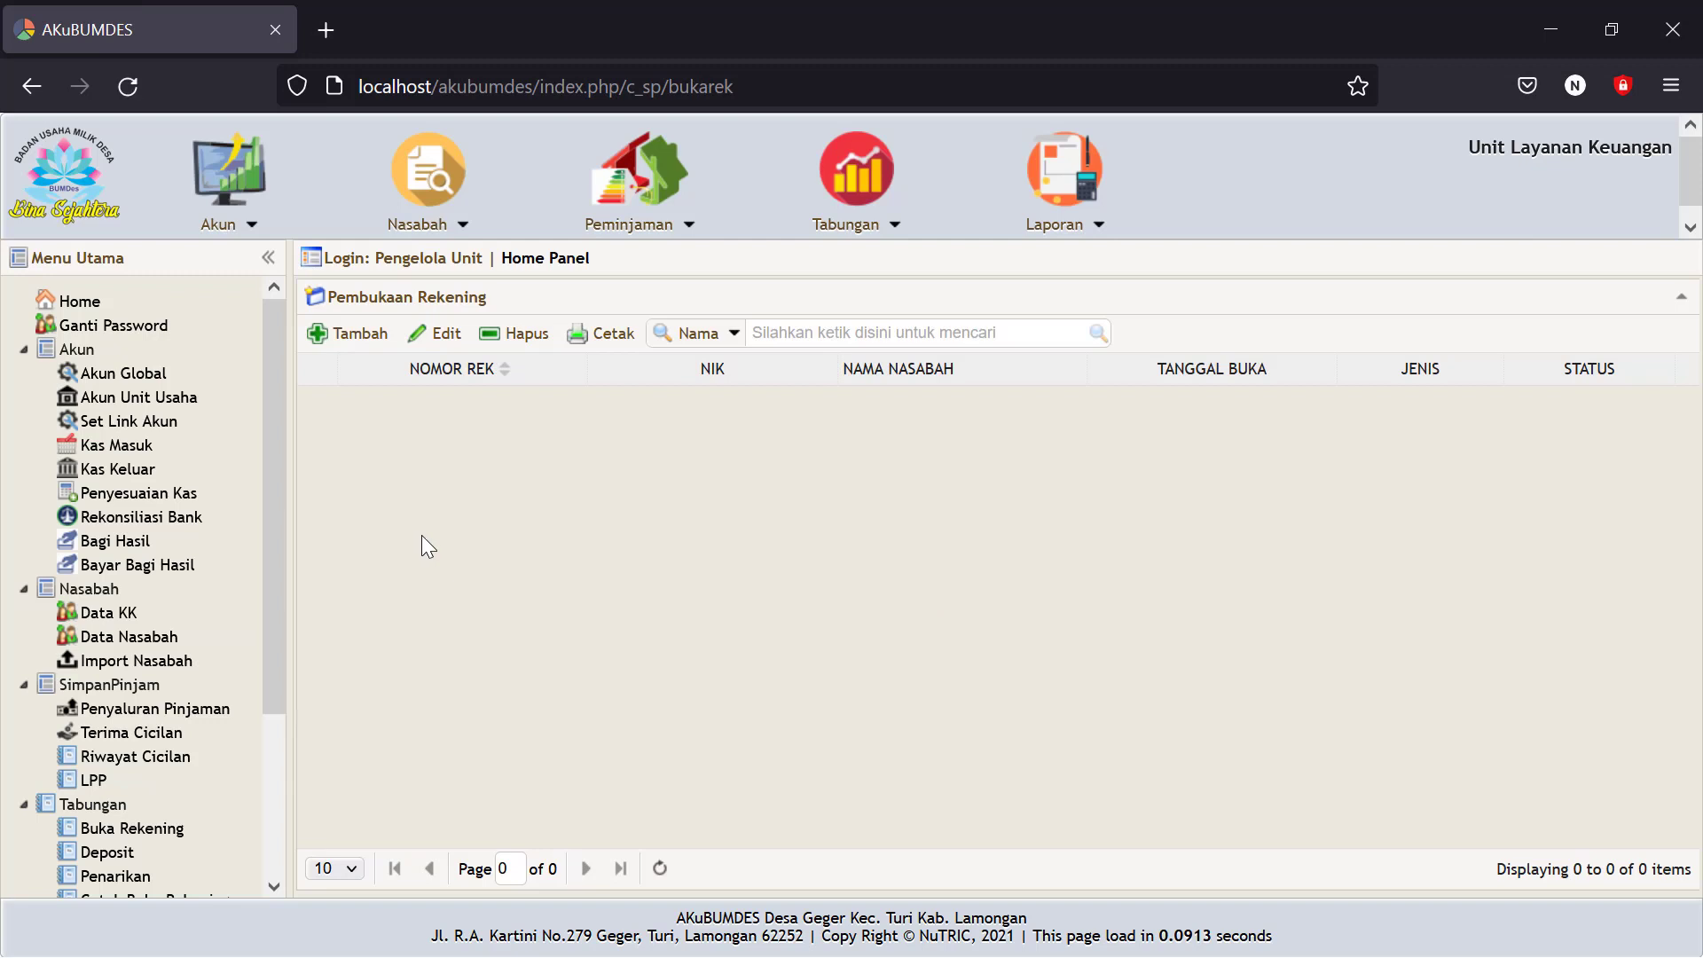
{"action": "scroll", "coordinate": [142, 727], "scroll_direction": "down", "scroll_amount": 3}
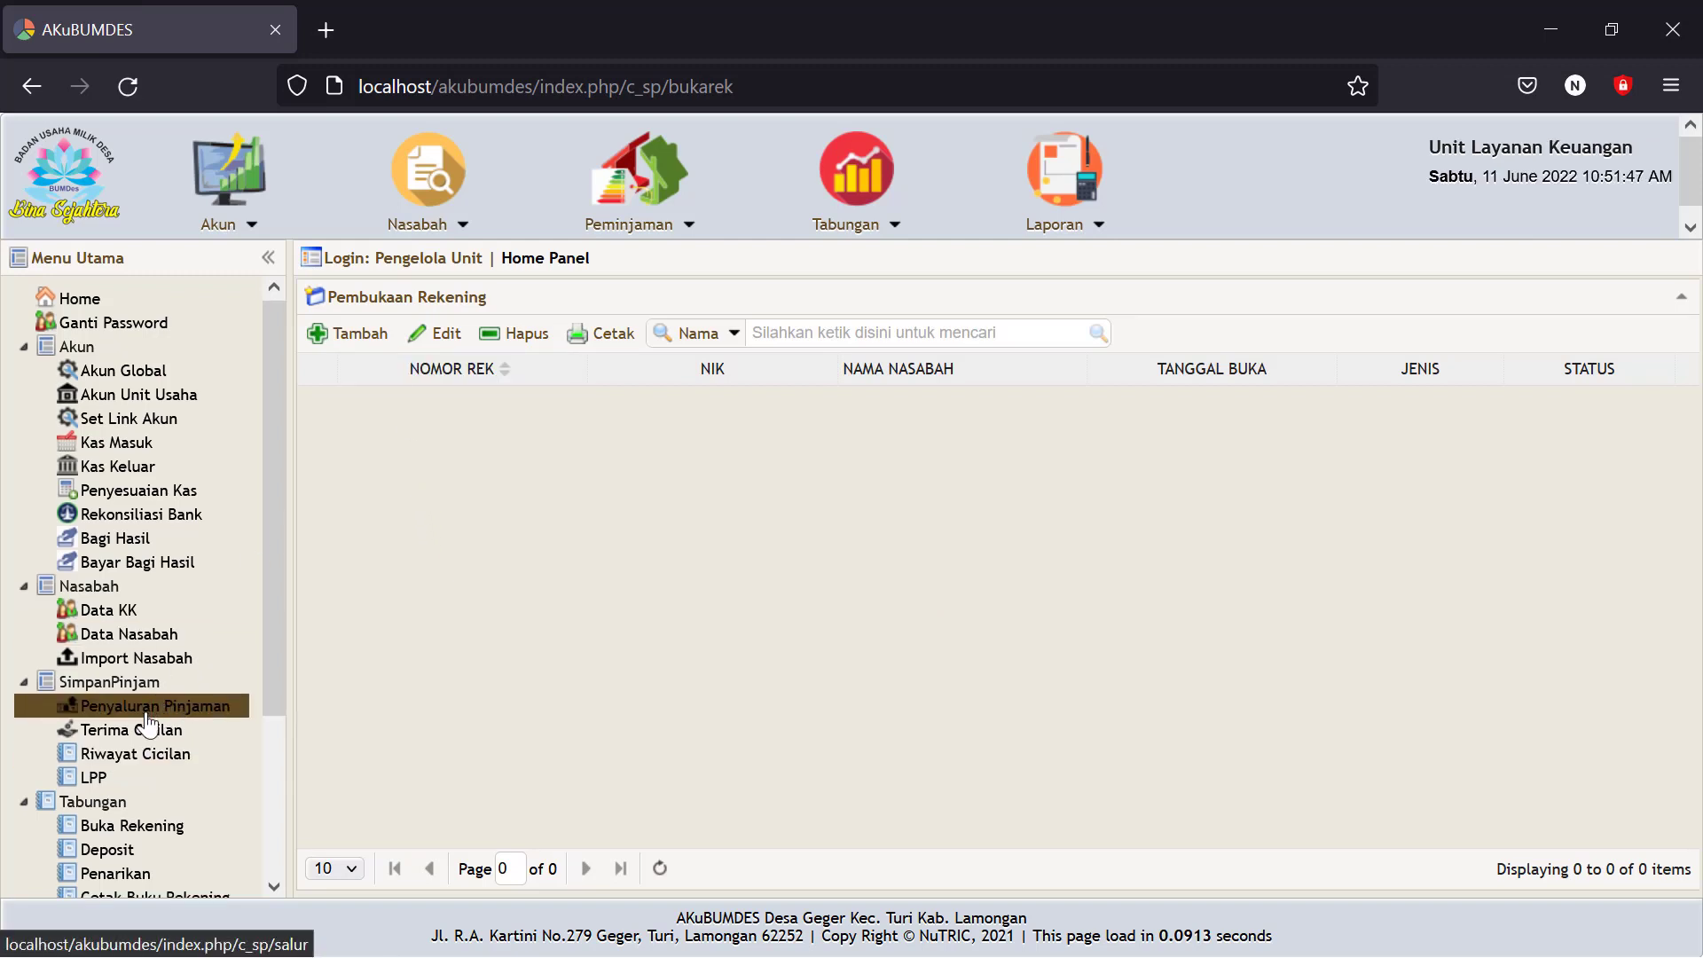
{"action": "left_click", "coordinate": [348, 334]}
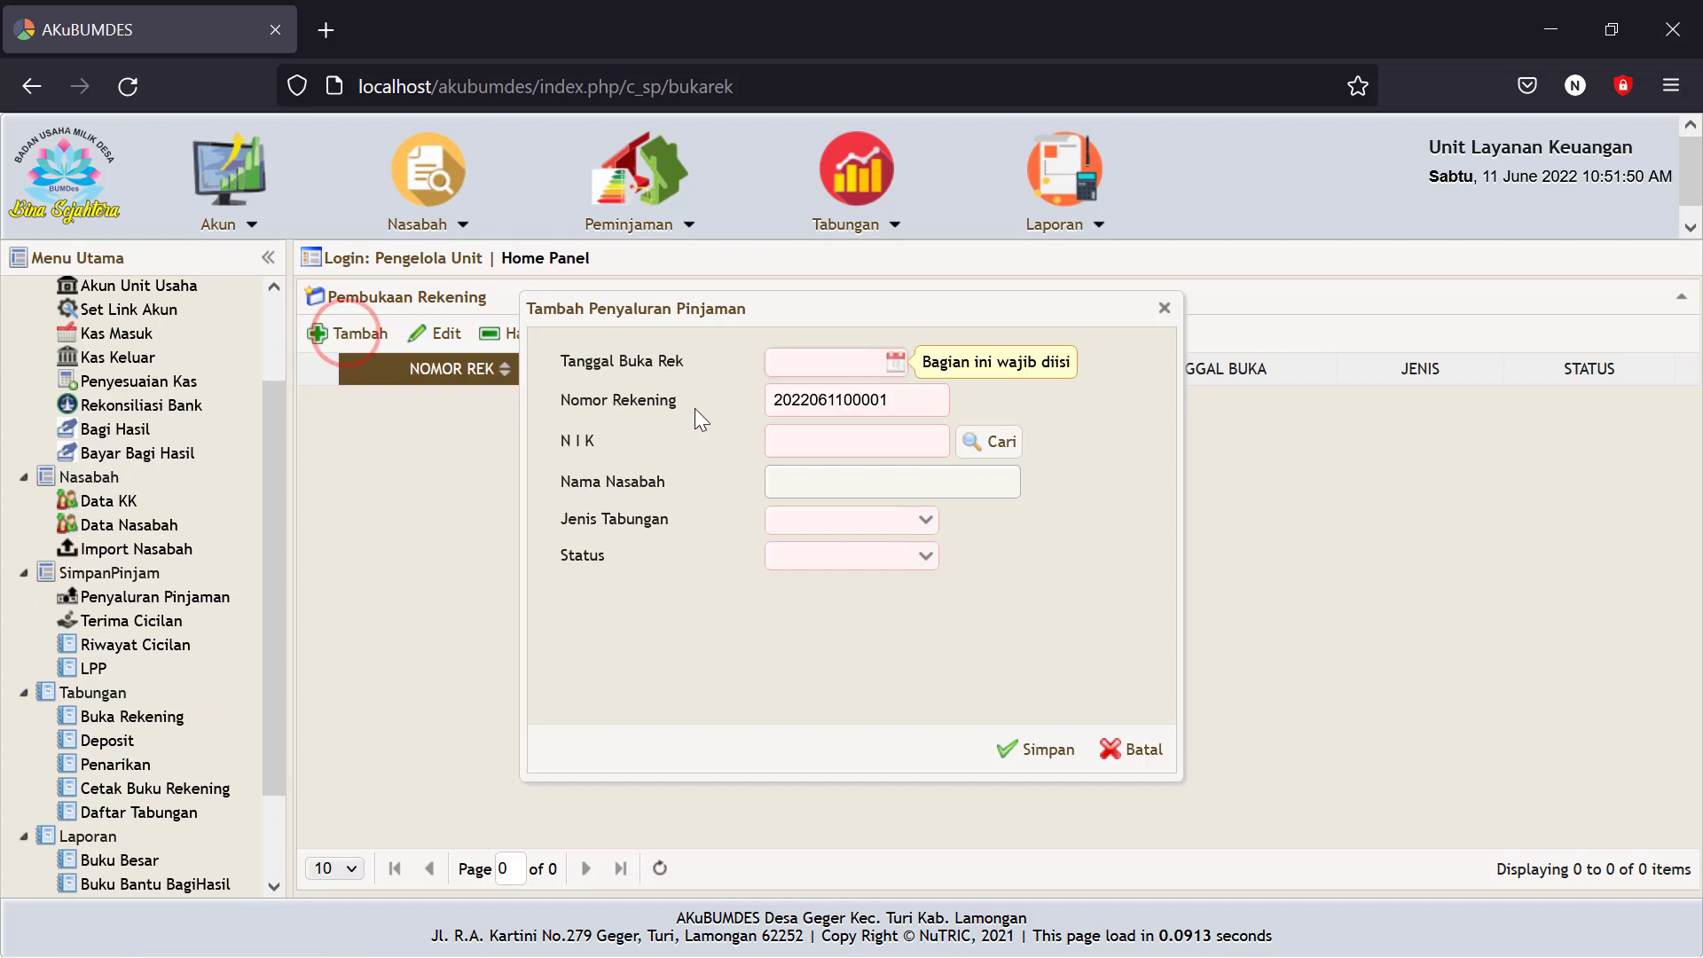
{"action": "left_click", "coordinate": [896, 361]}
{"action": "left_click", "coordinate": [985, 485]}
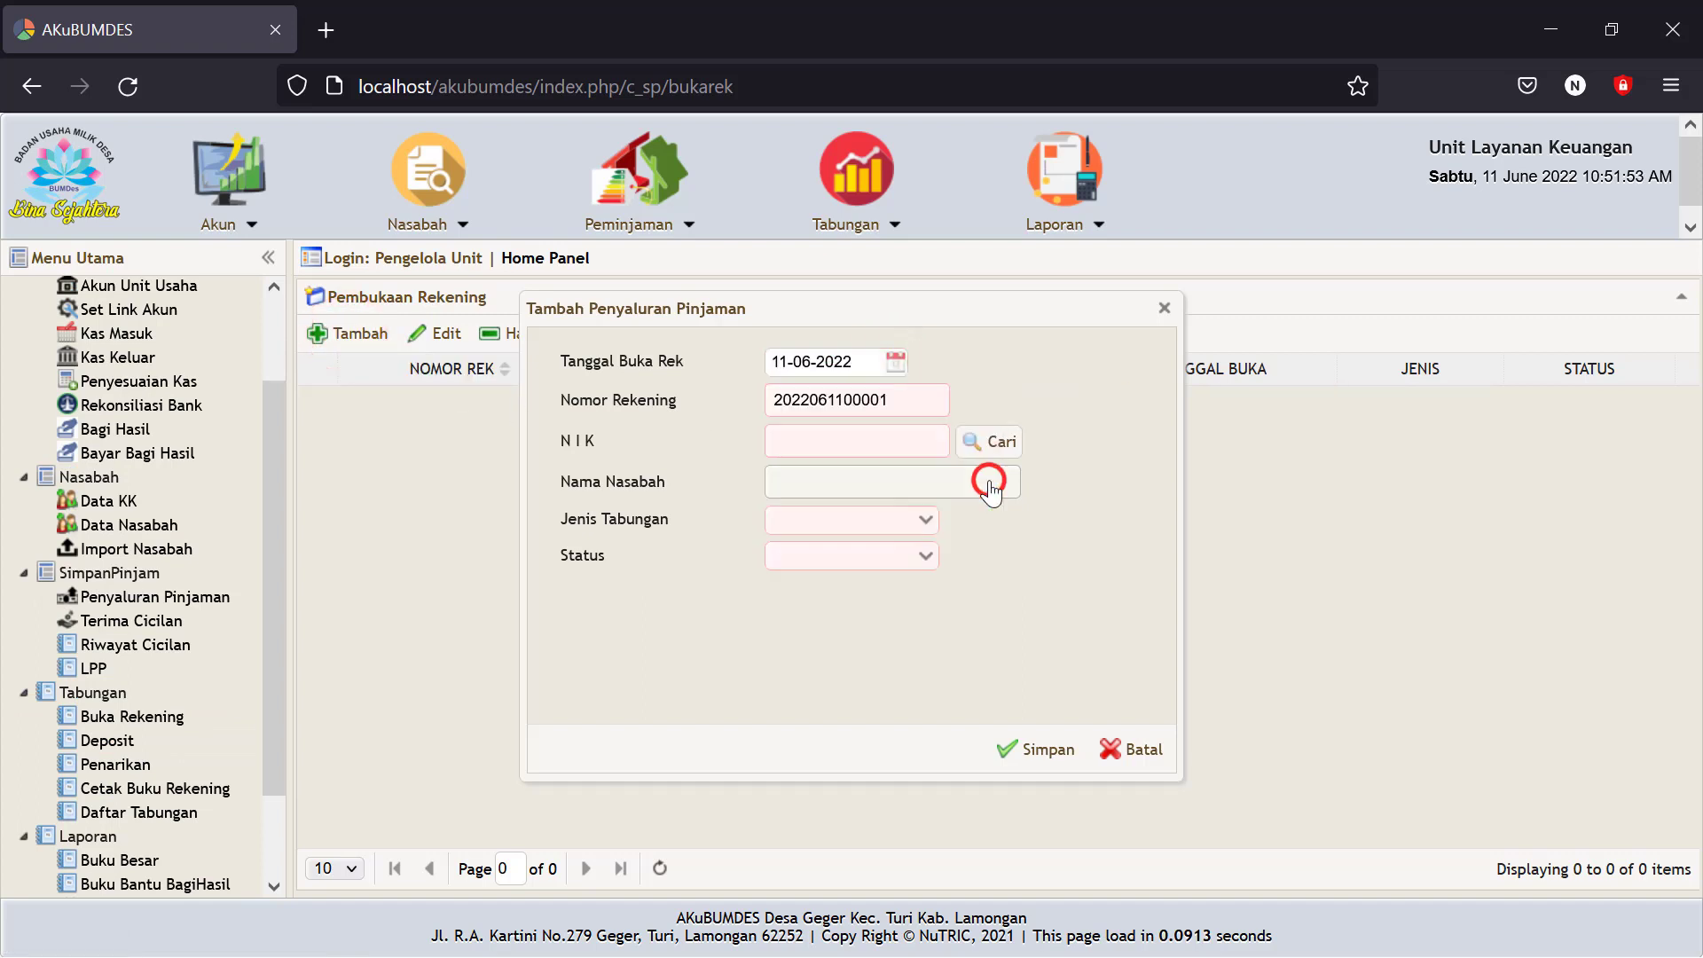
Fill in the new account's NIK and Nama Nasabah by picking the listed customer from the Daftar Penduduk.
{"action": "left_click", "coordinate": [893, 403]}
{"action": "left_click_drag", "start_coordinate": [892, 403], "coordinate": [747, 405]}
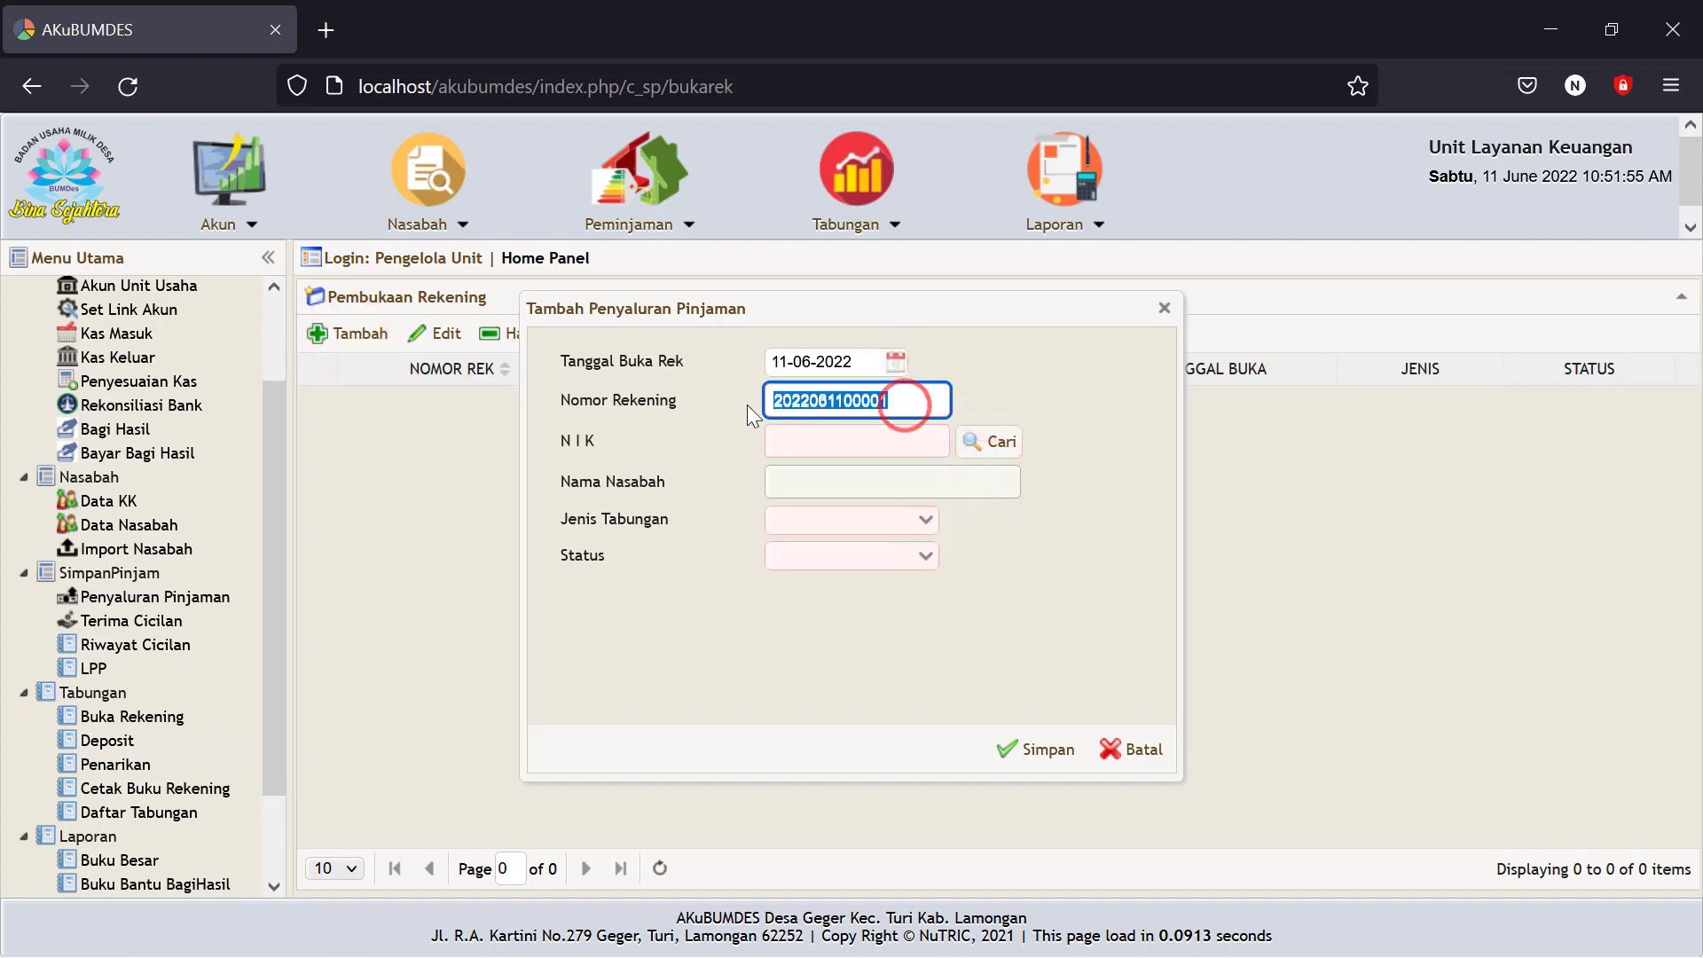
{"action": "left_click", "coordinate": [1047, 390]}
{"action": "left_click", "coordinate": [994, 443]}
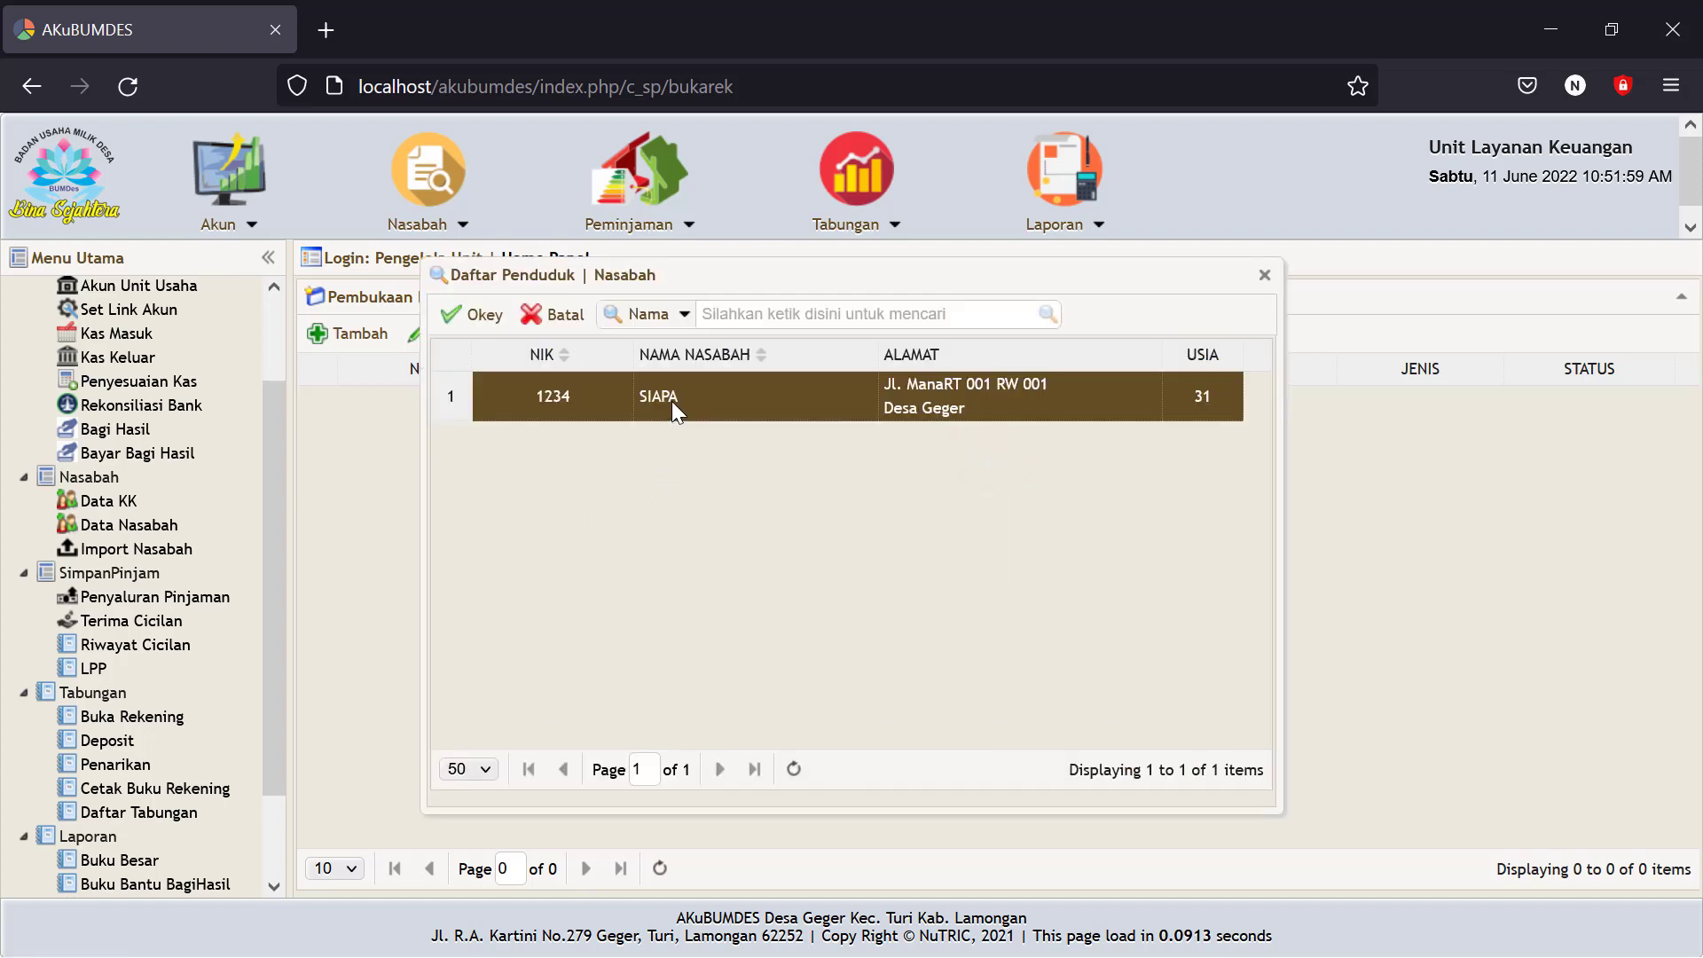
{"action": "left_click", "coordinate": [673, 401]}
{"action": "left_click", "coordinate": [477, 315]}
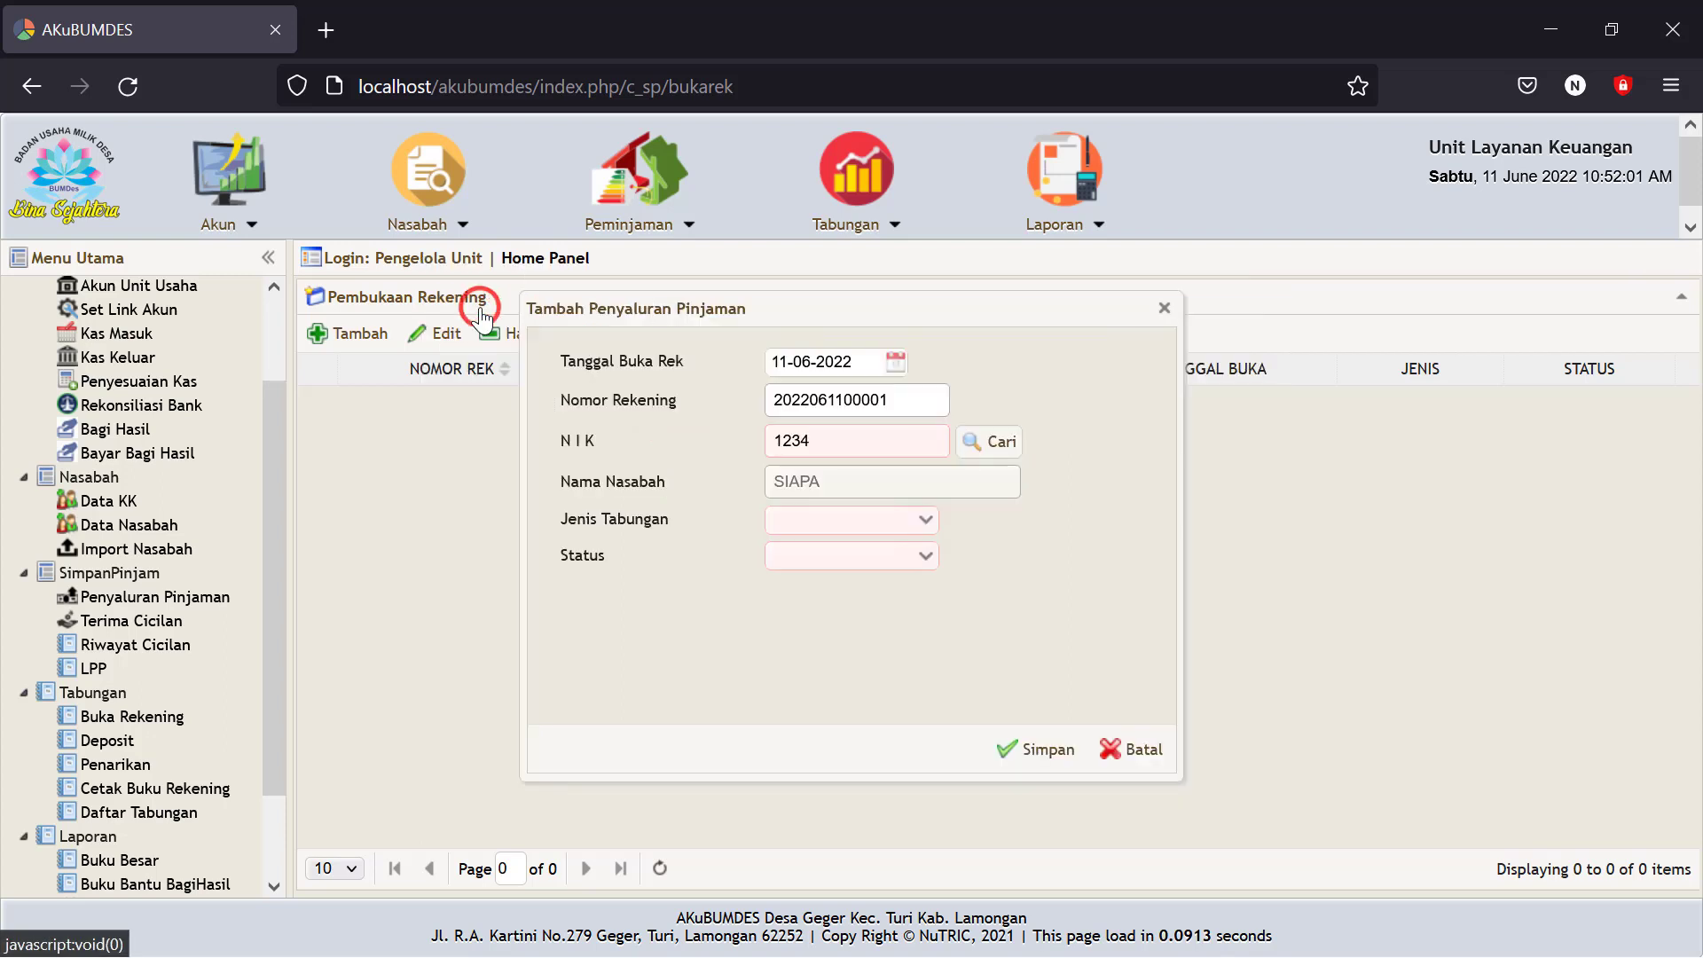
Set the account's Jenis Tabungan to Berjangka and its Status to Aktif, and save it.
{"action": "left_click", "coordinate": [923, 523]}
{"action": "left_click", "coordinate": [836, 550]}
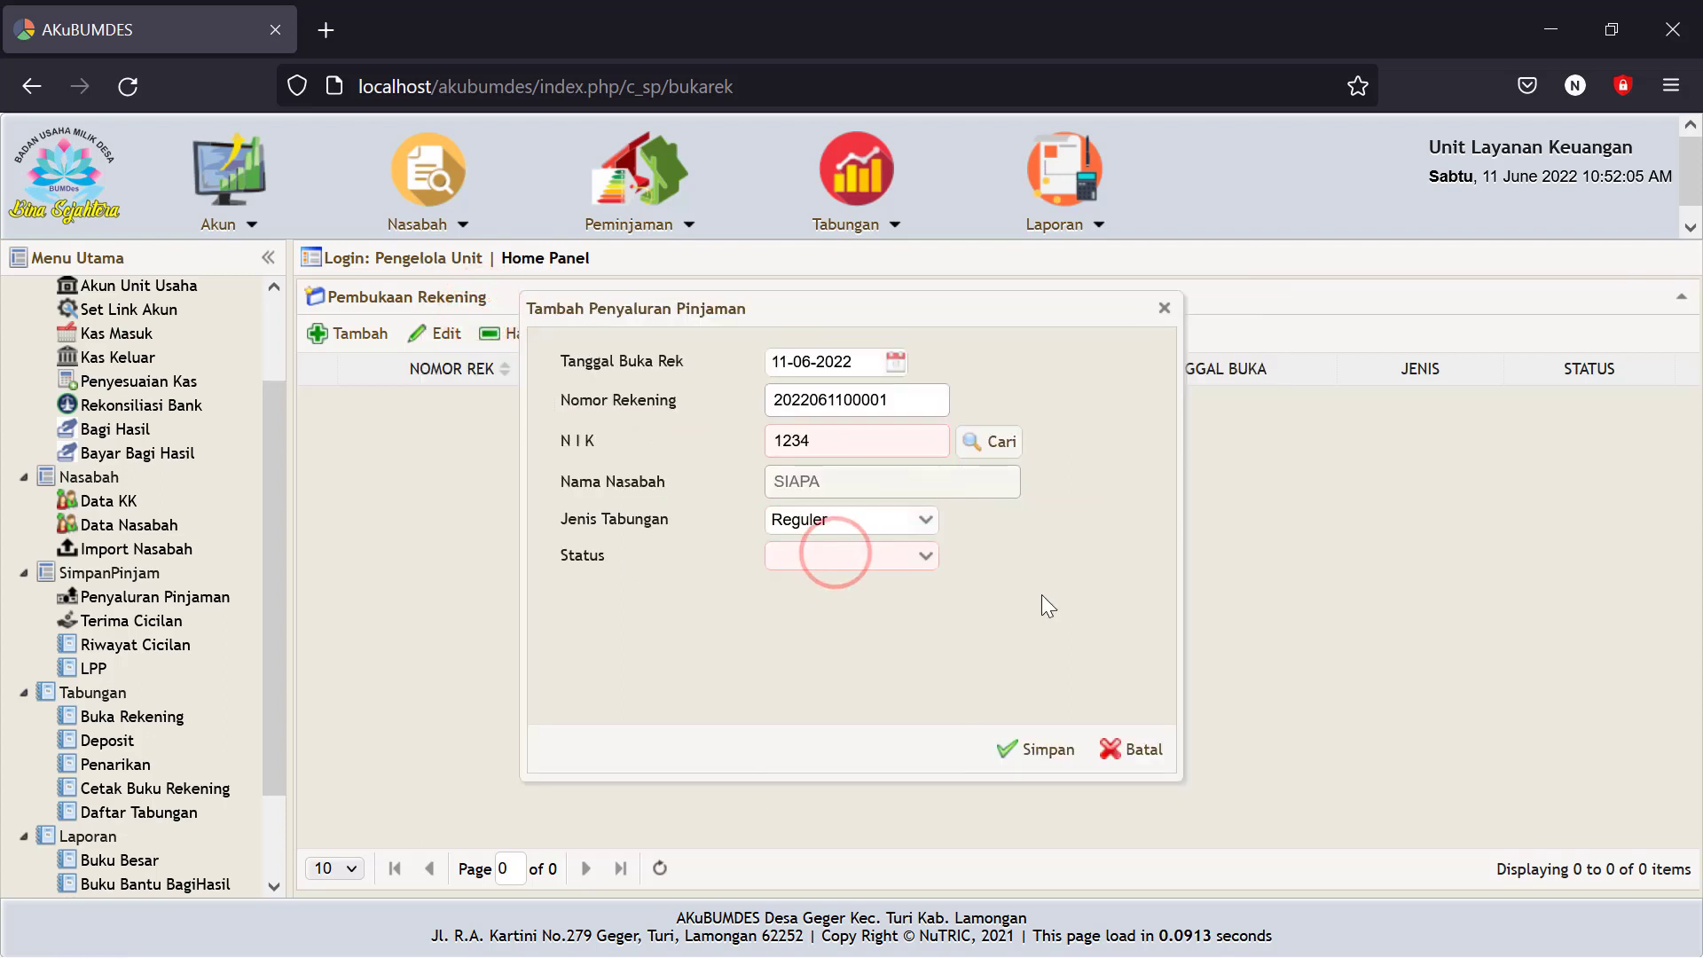
{"action": "left_click", "coordinate": [923, 527]}
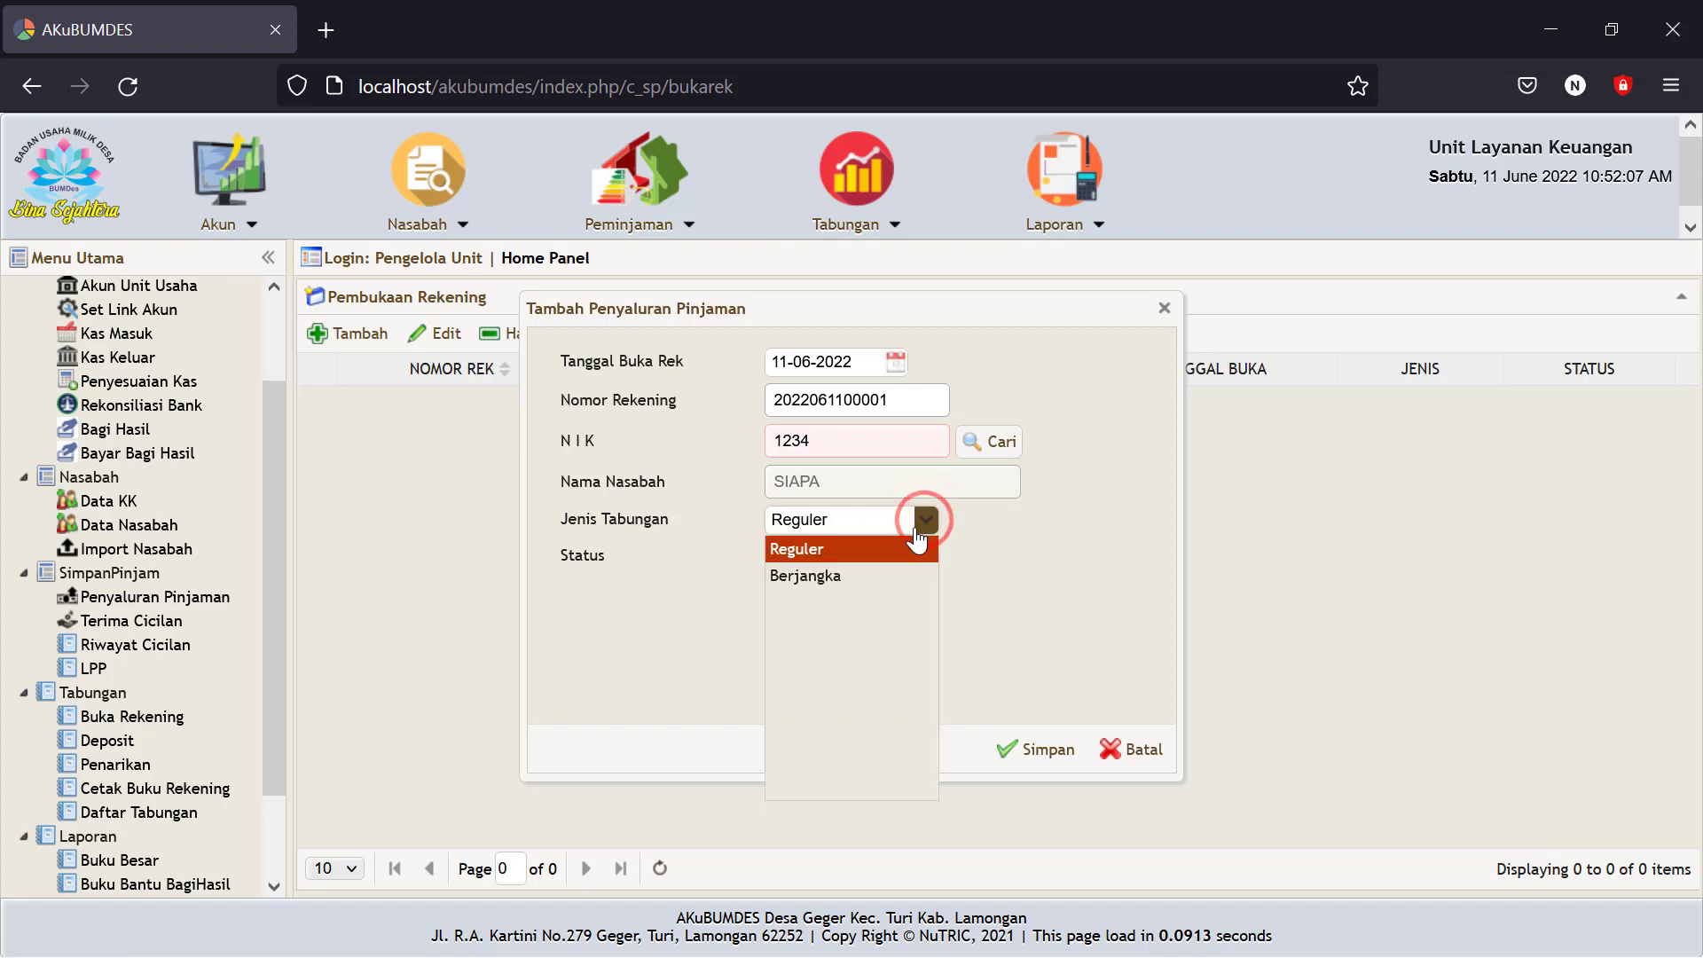
{"action": "left_click", "coordinate": [820, 578]}
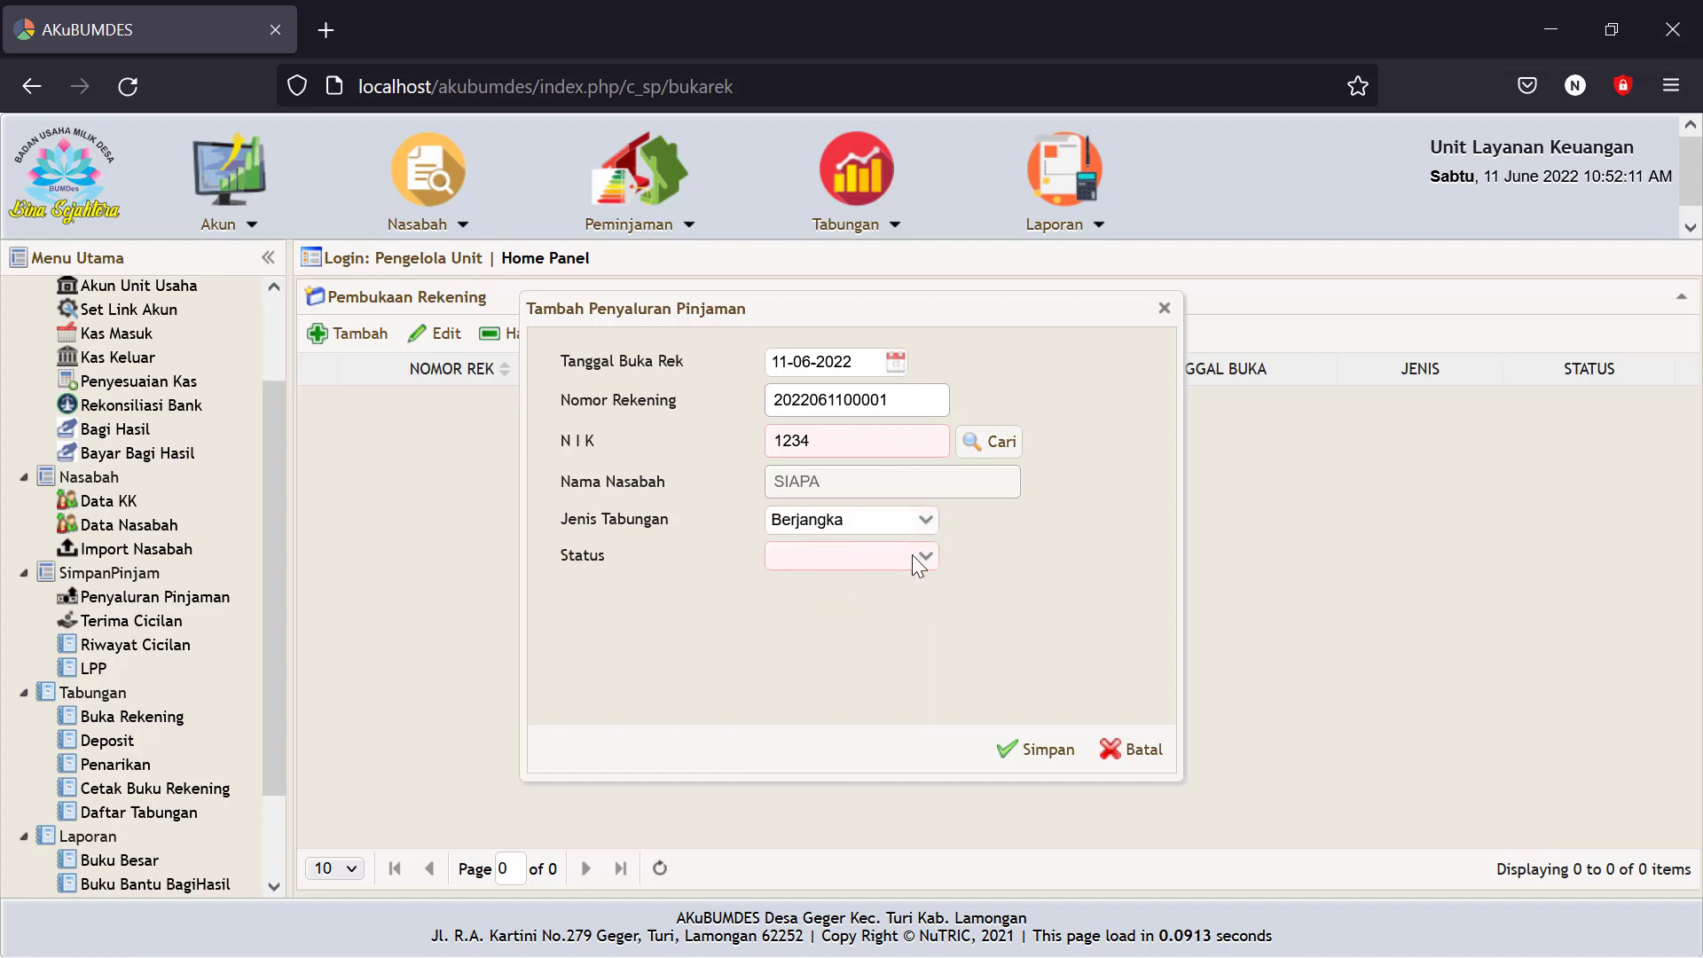
{"action": "left_click", "coordinate": [914, 555]}
{"action": "left_click", "coordinate": [802, 583]}
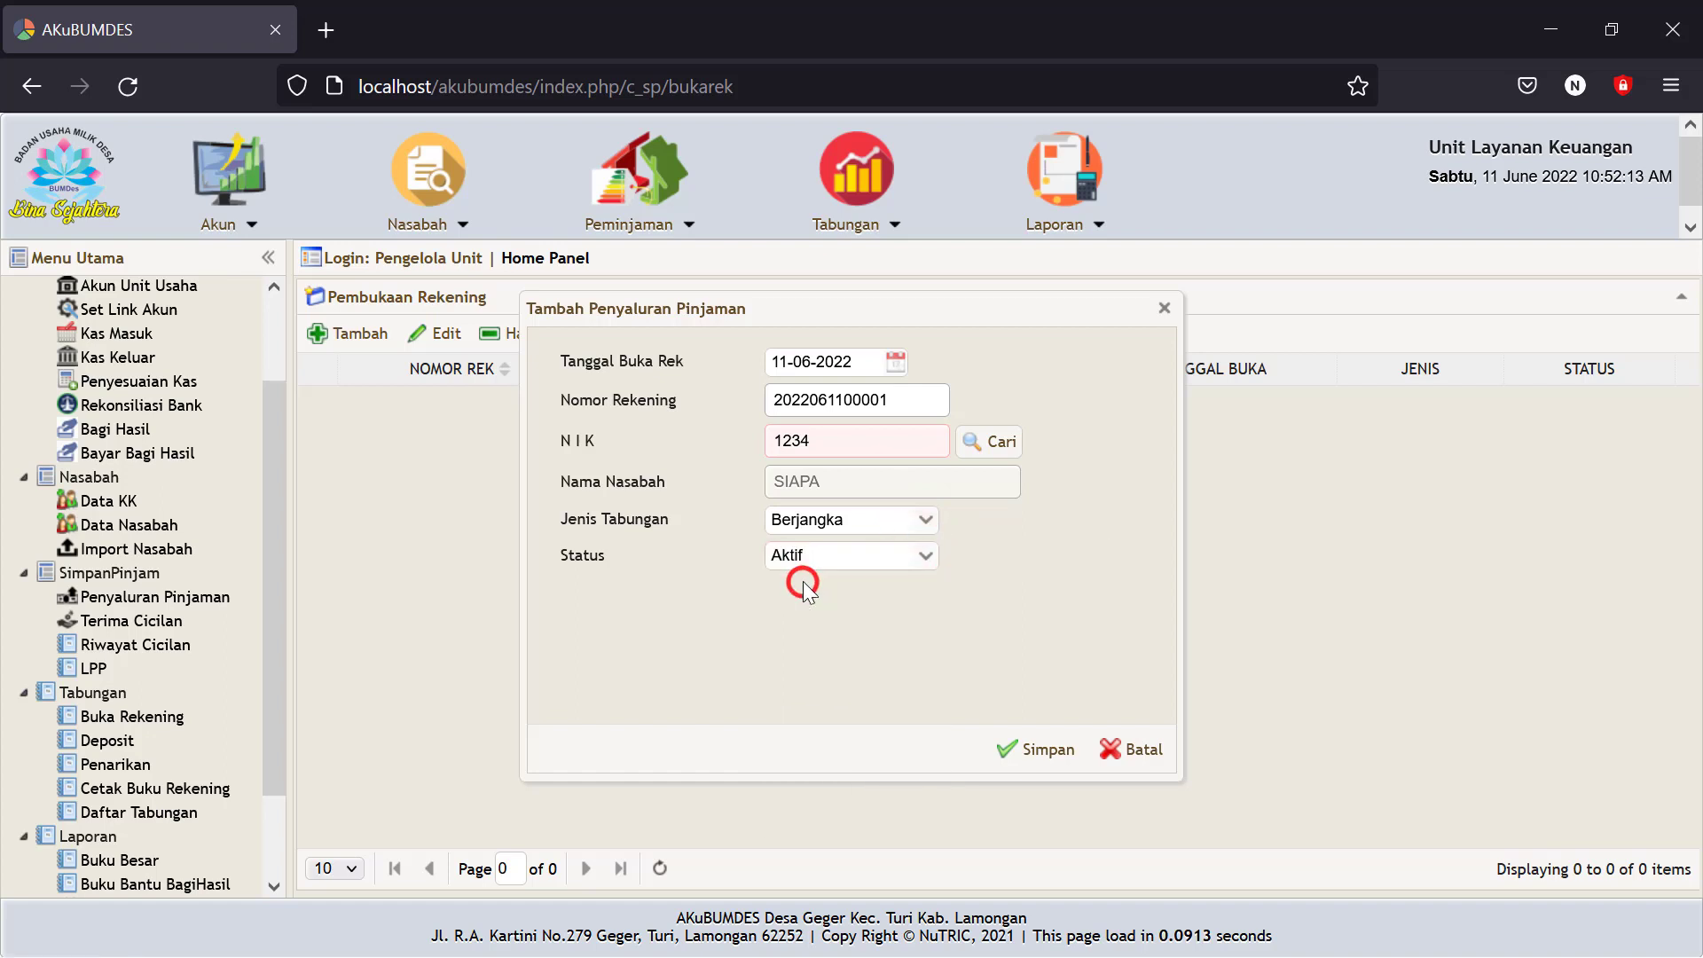
{"action": "left_click", "coordinate": [1034, 749]}
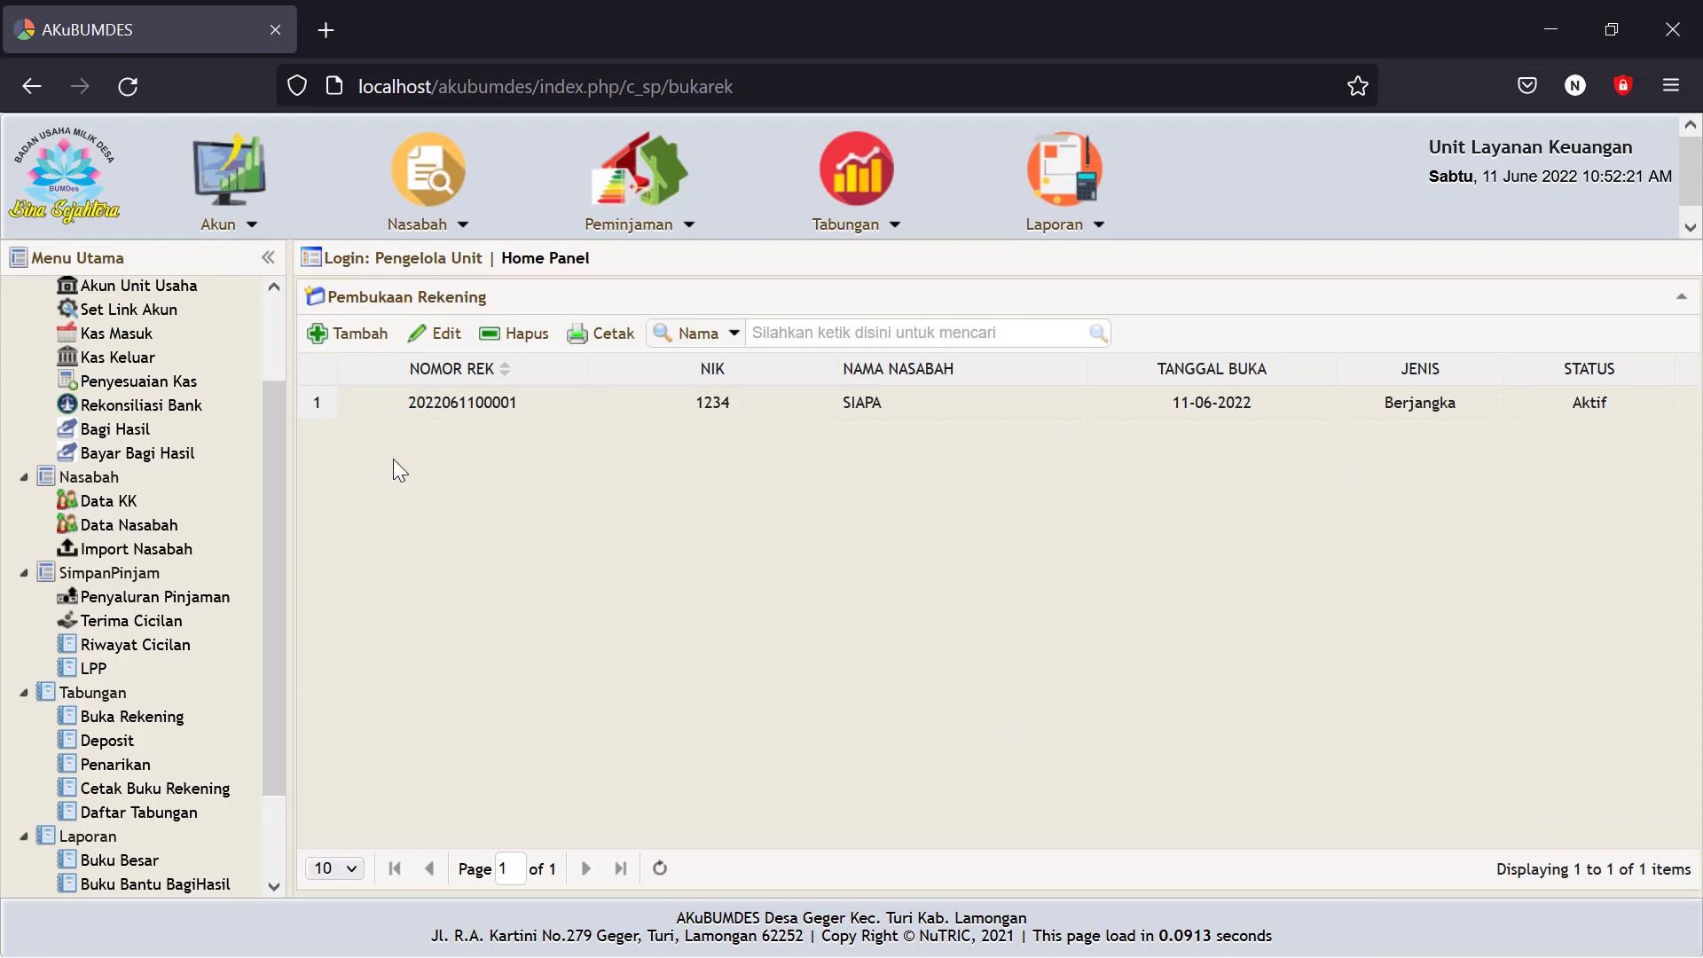
Generate the new account's Buku Tabungan PDF, review its cover and transaction page, and close it.
{"action": "left_click", "coordinate": [451, 404]}
{"action": "left_click", "coordinate": [612, 328]}
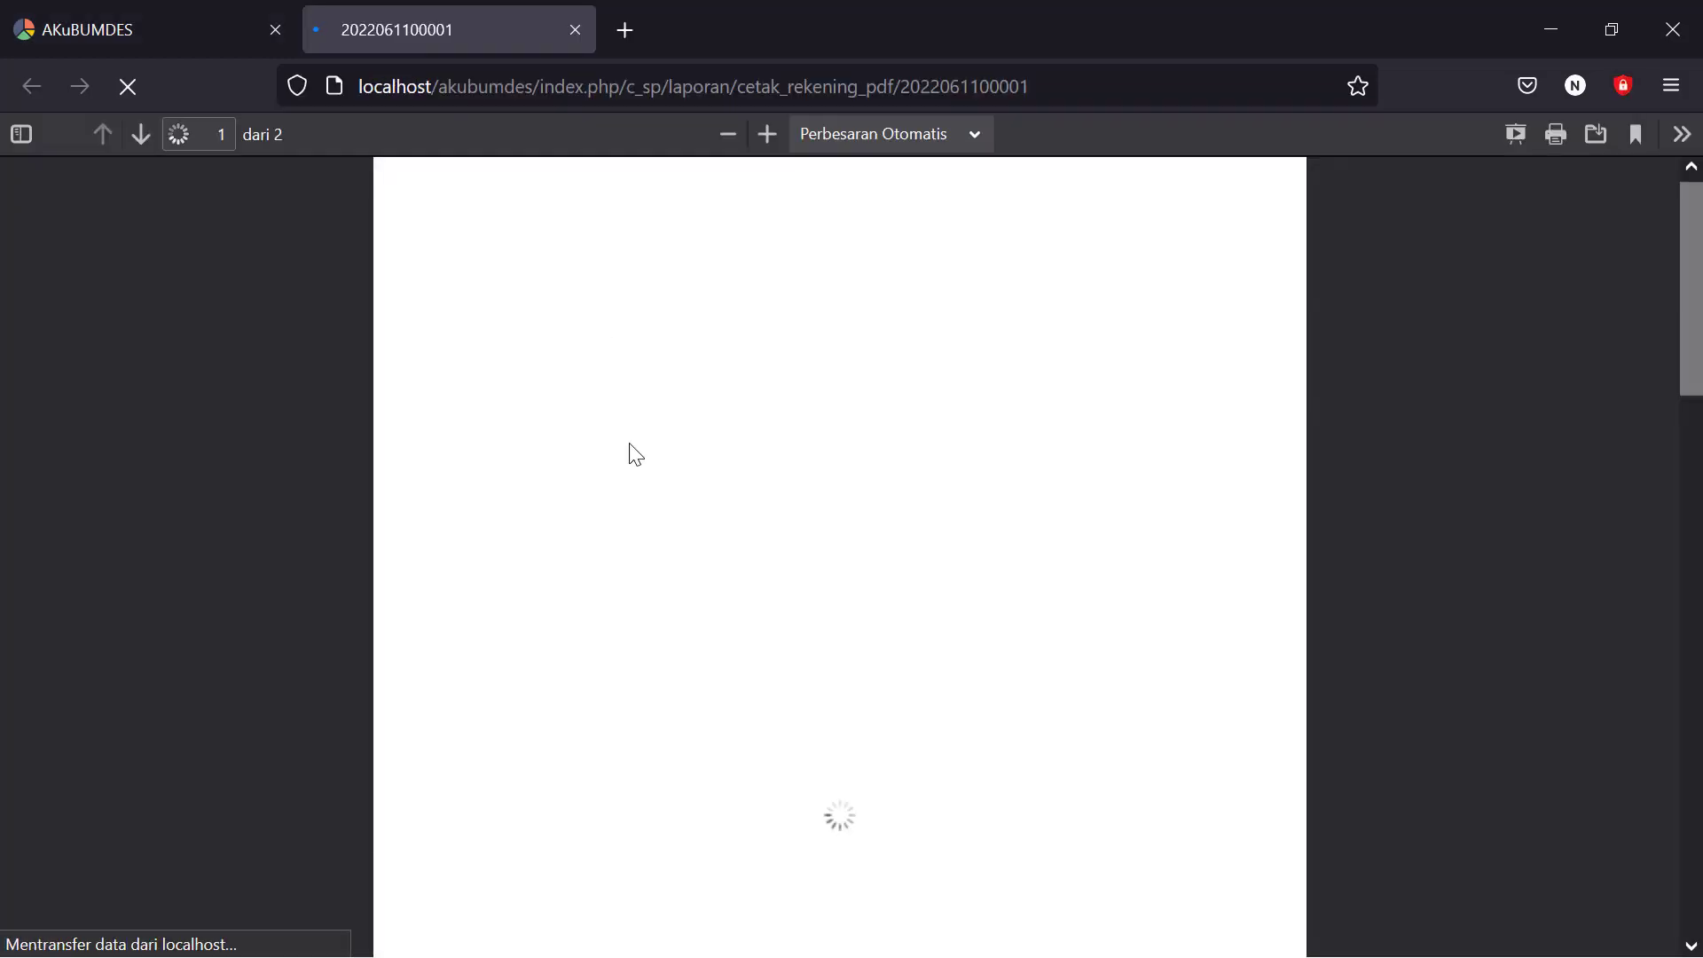
{"action": "scroll", "coordinate": [798, 595], "scroll_direction": "down", "scroll_amount": 10}
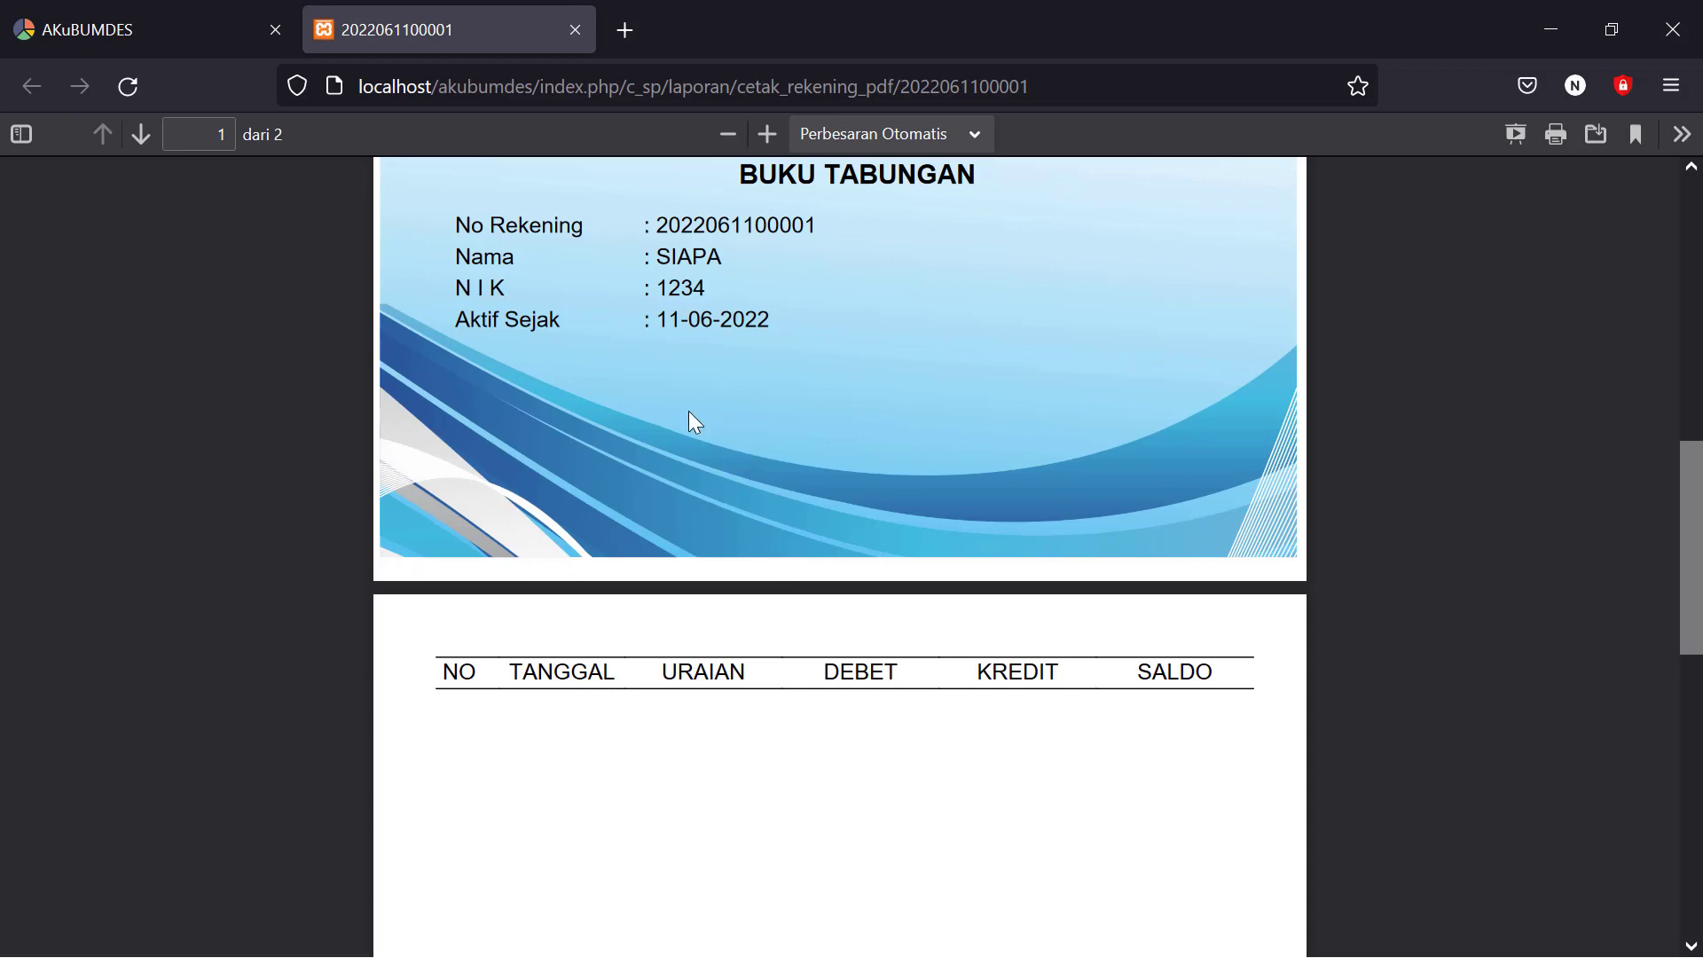
{"action": "scroll", "coordinate": [688, 412], "scroll_direction": "up", "scroll_amount": 2}
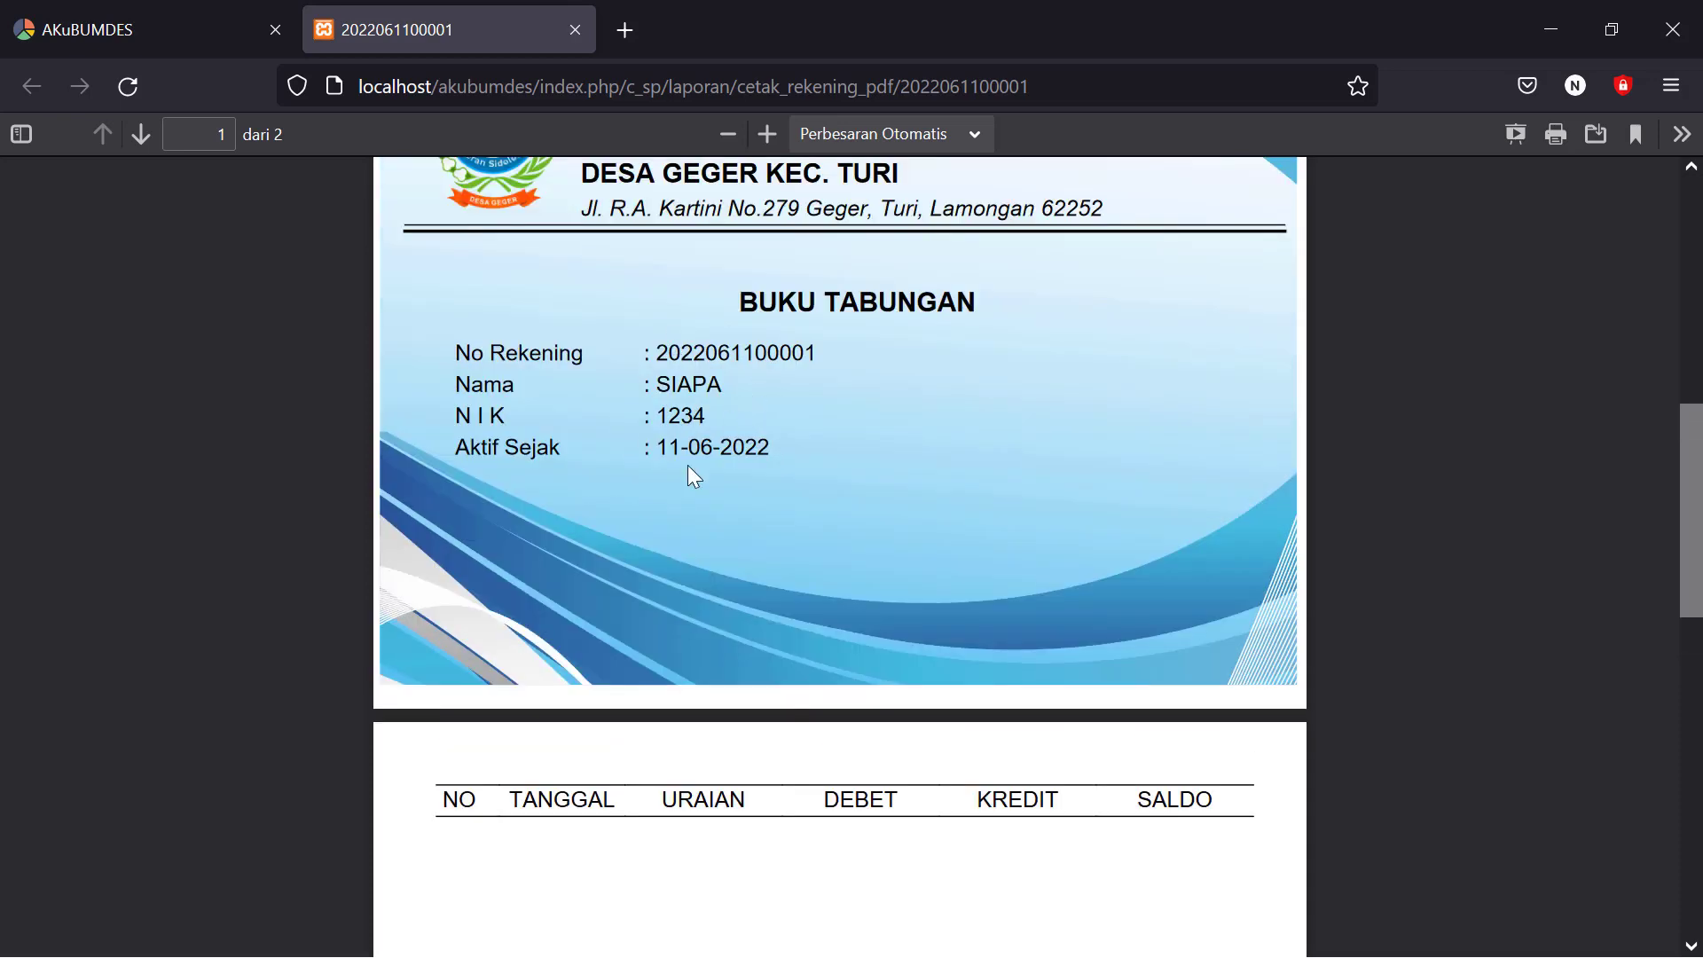
{"action": "scroll", "coordinate": [711, 627], "scroll_direction": "down", "scroll_amount": 3}
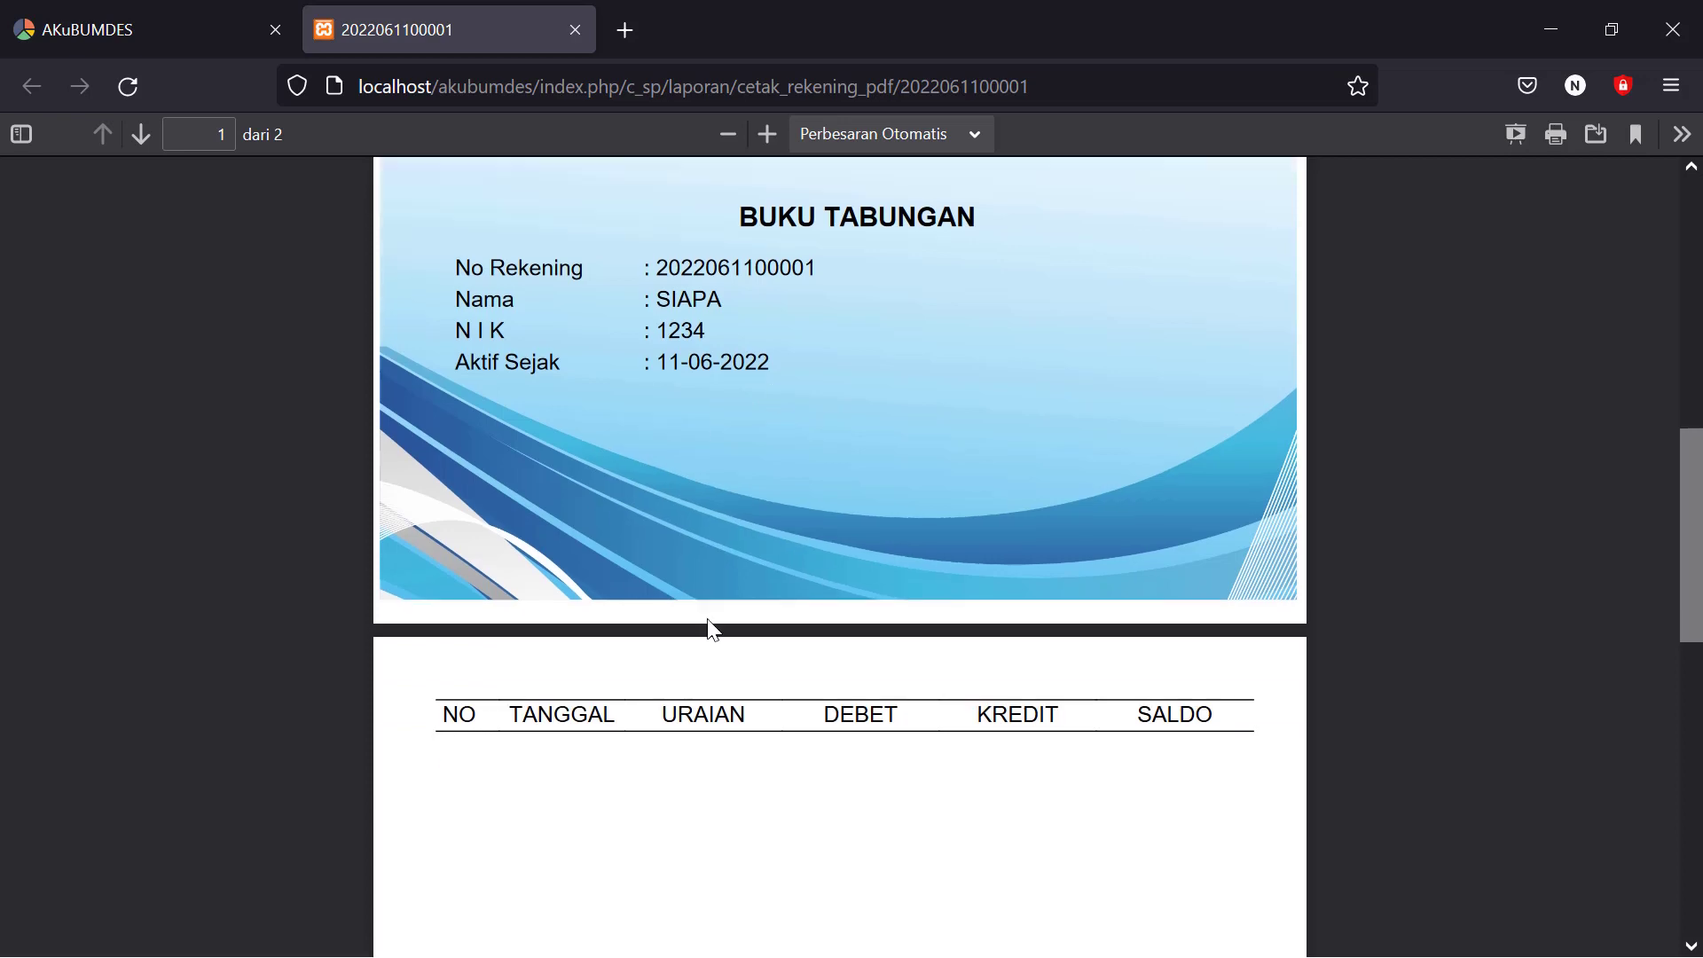
{"action": "scroll", "coordinate": [583, 415], "scroll_direction": "up", "scroll_amount": 3}
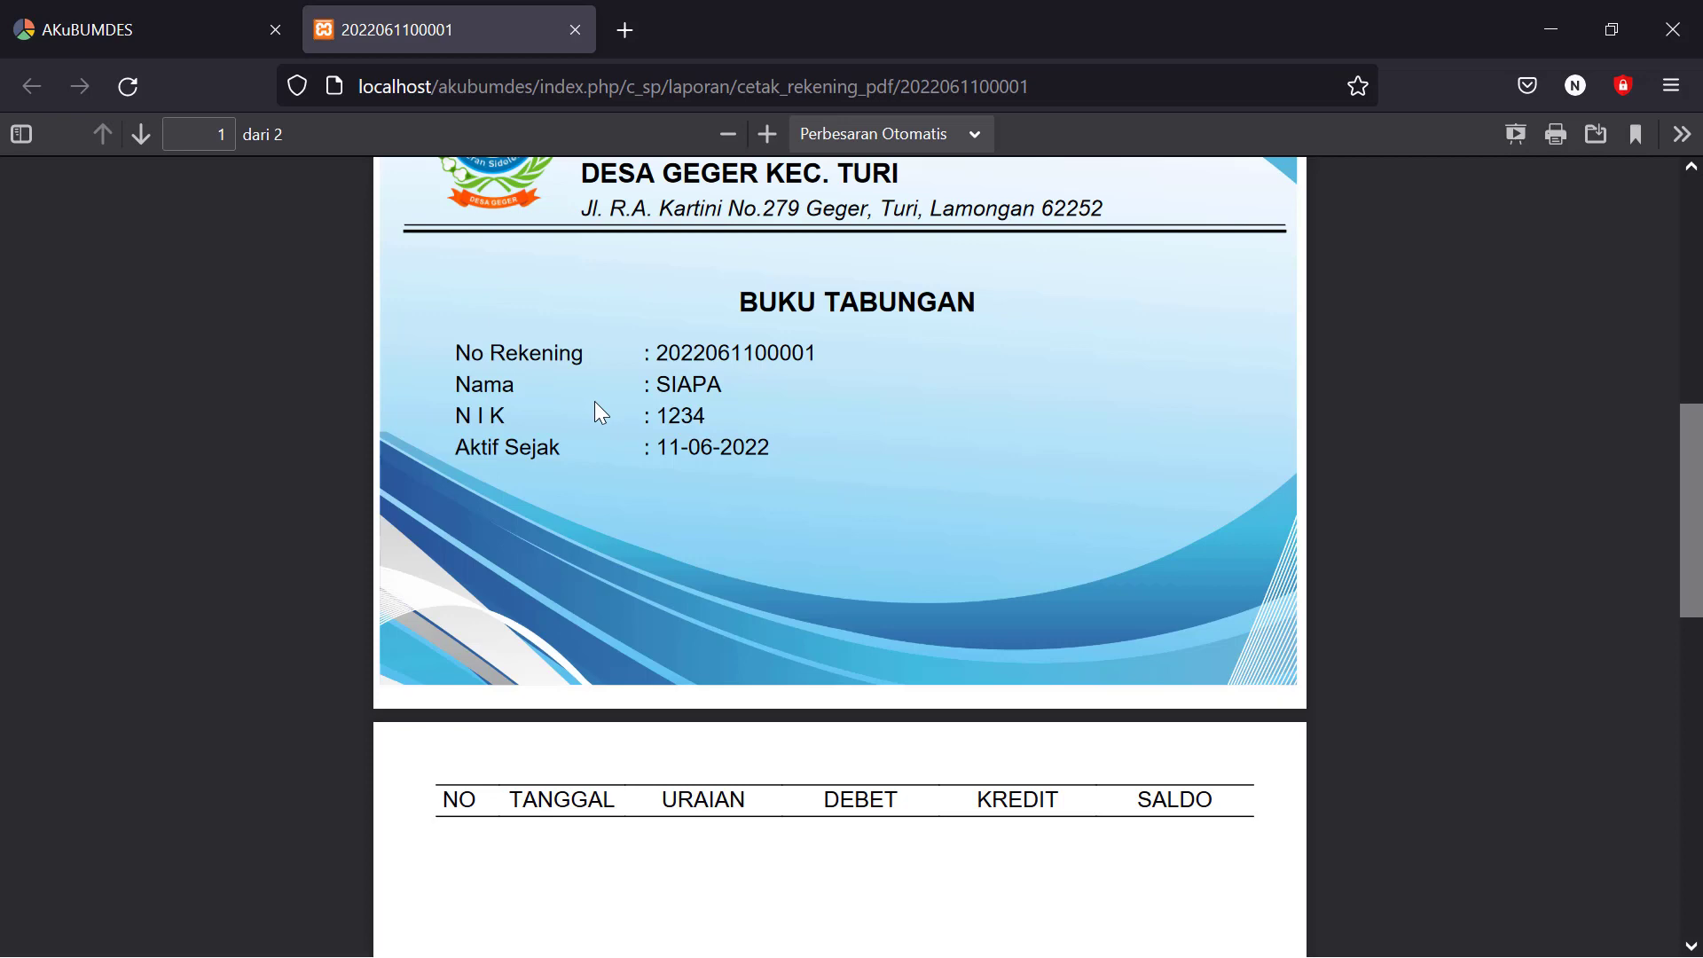
{"action": "left_click", "coordinate": [575, 32]}
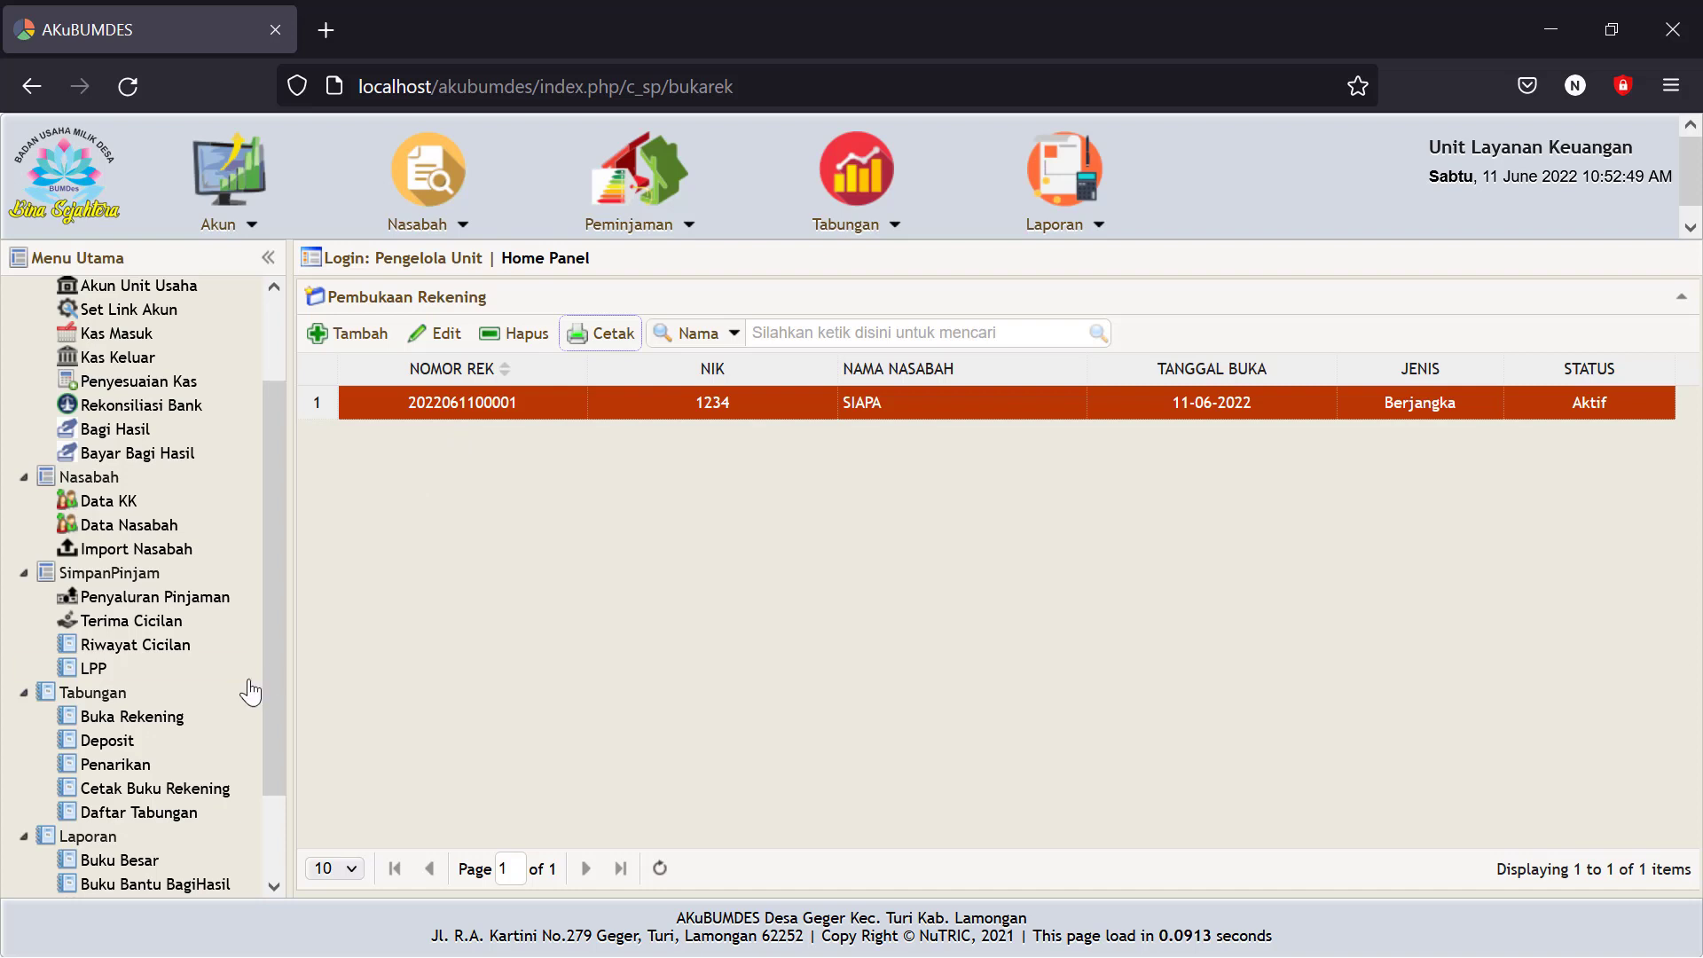
Start a new customer deposit in Deposit with 11-06-2022 as its Tanggal Transaksi.
{"action": "left_click_drag", "start_coordinate": [275, 663], "coordinate": [259, 754]}
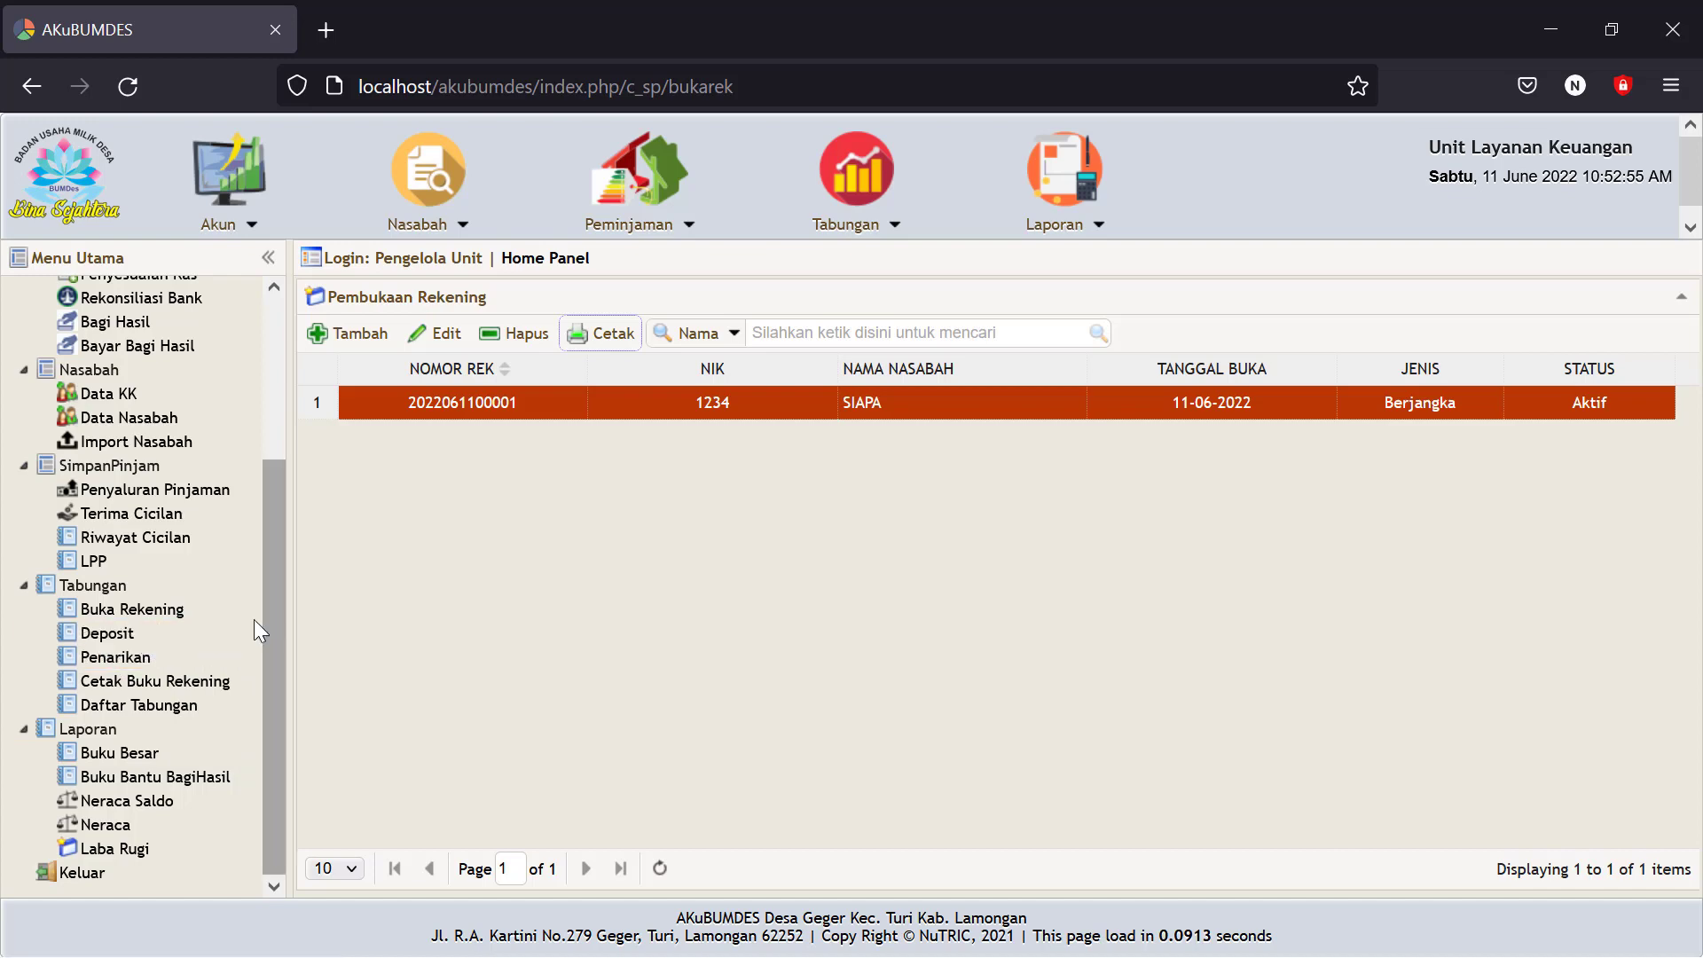
{"action": "left_click", "coordinate": [101, 634]}
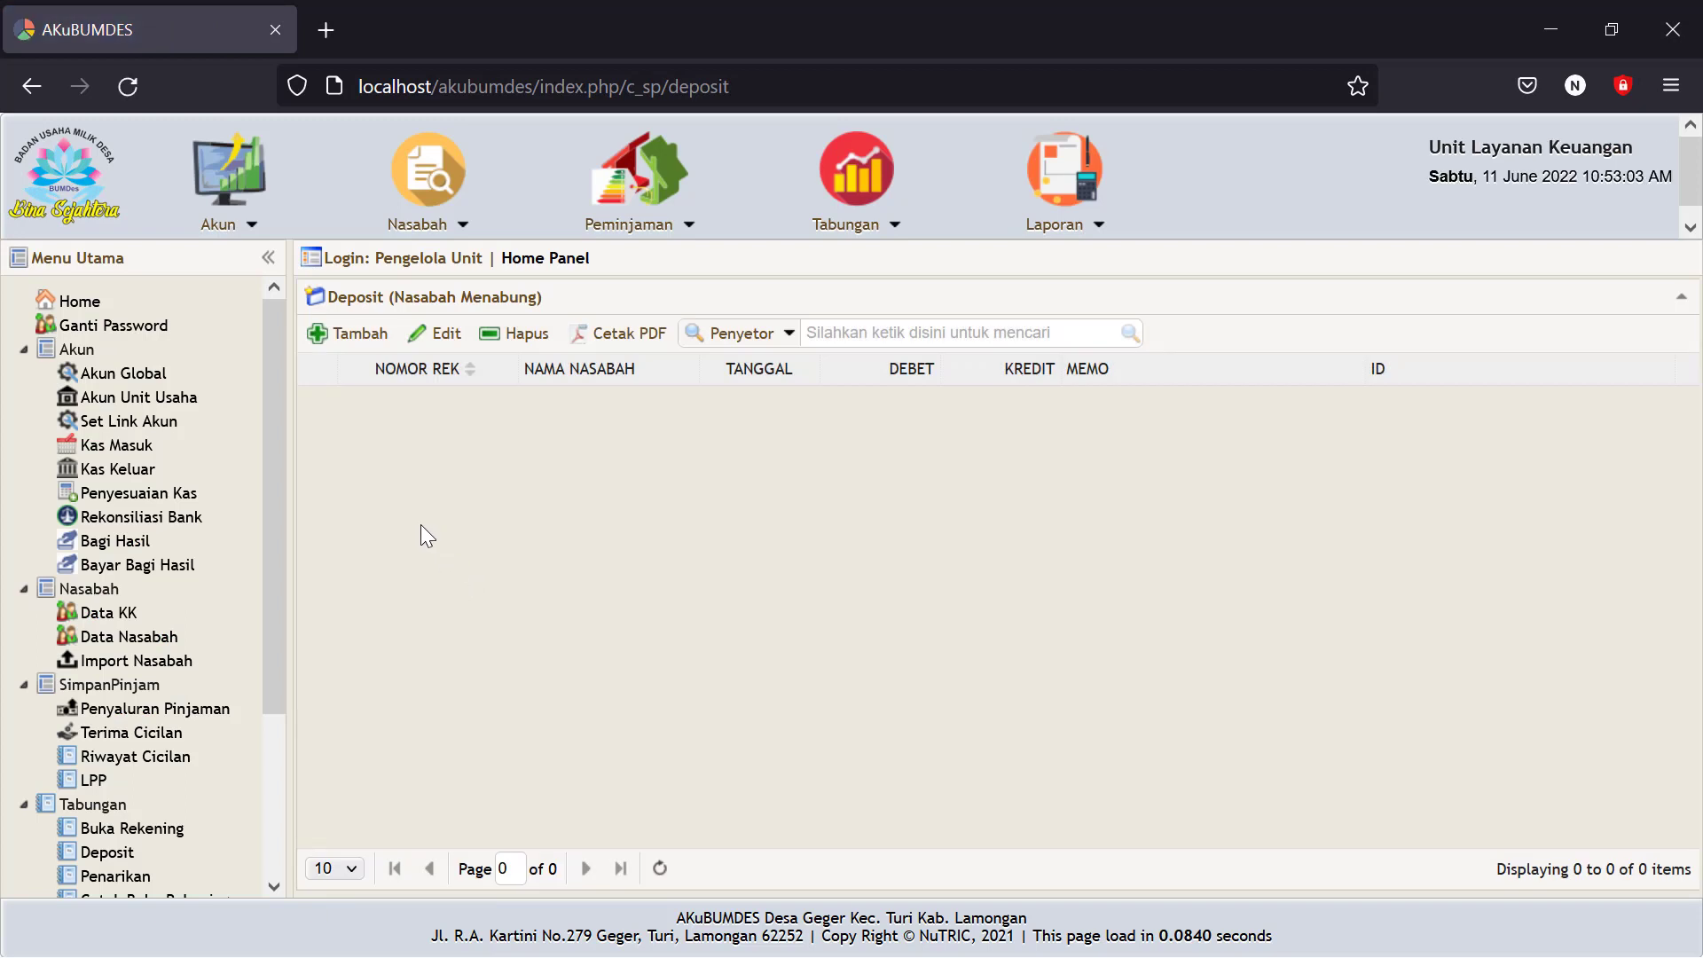
{"action": "left_click", "coordinate": [356, 353]}
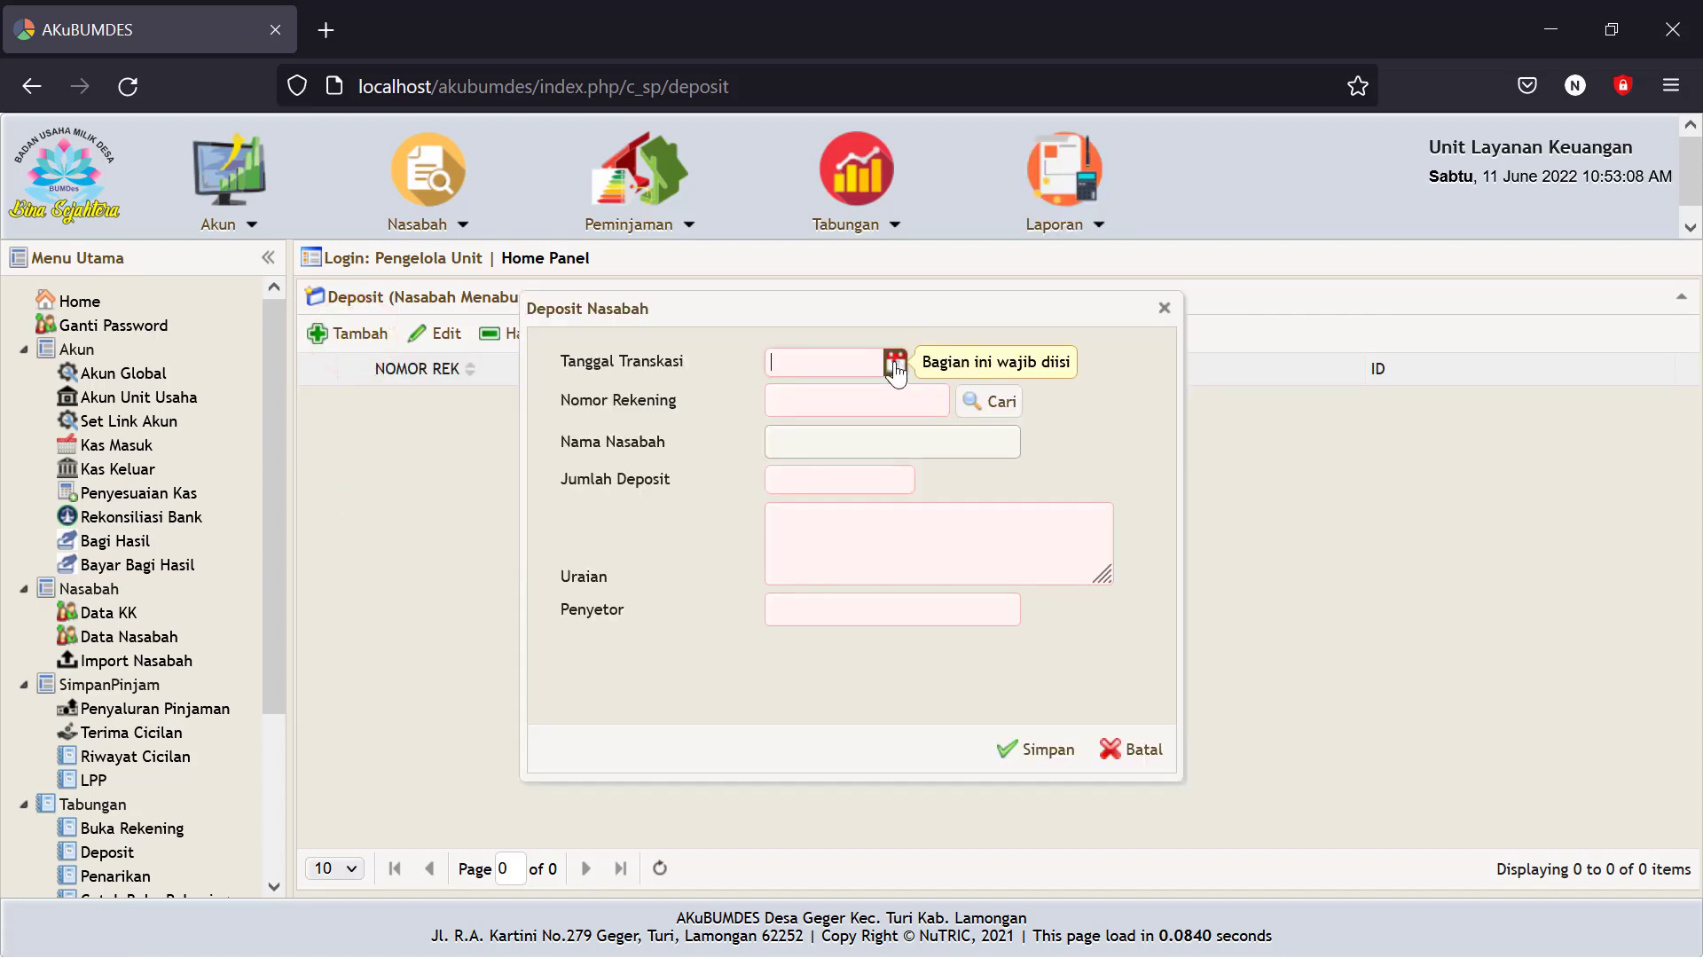
{"action": "left_click", "coordinate": [896, 364]}
{"action": "left_click", "coordinate": [983, 484]}
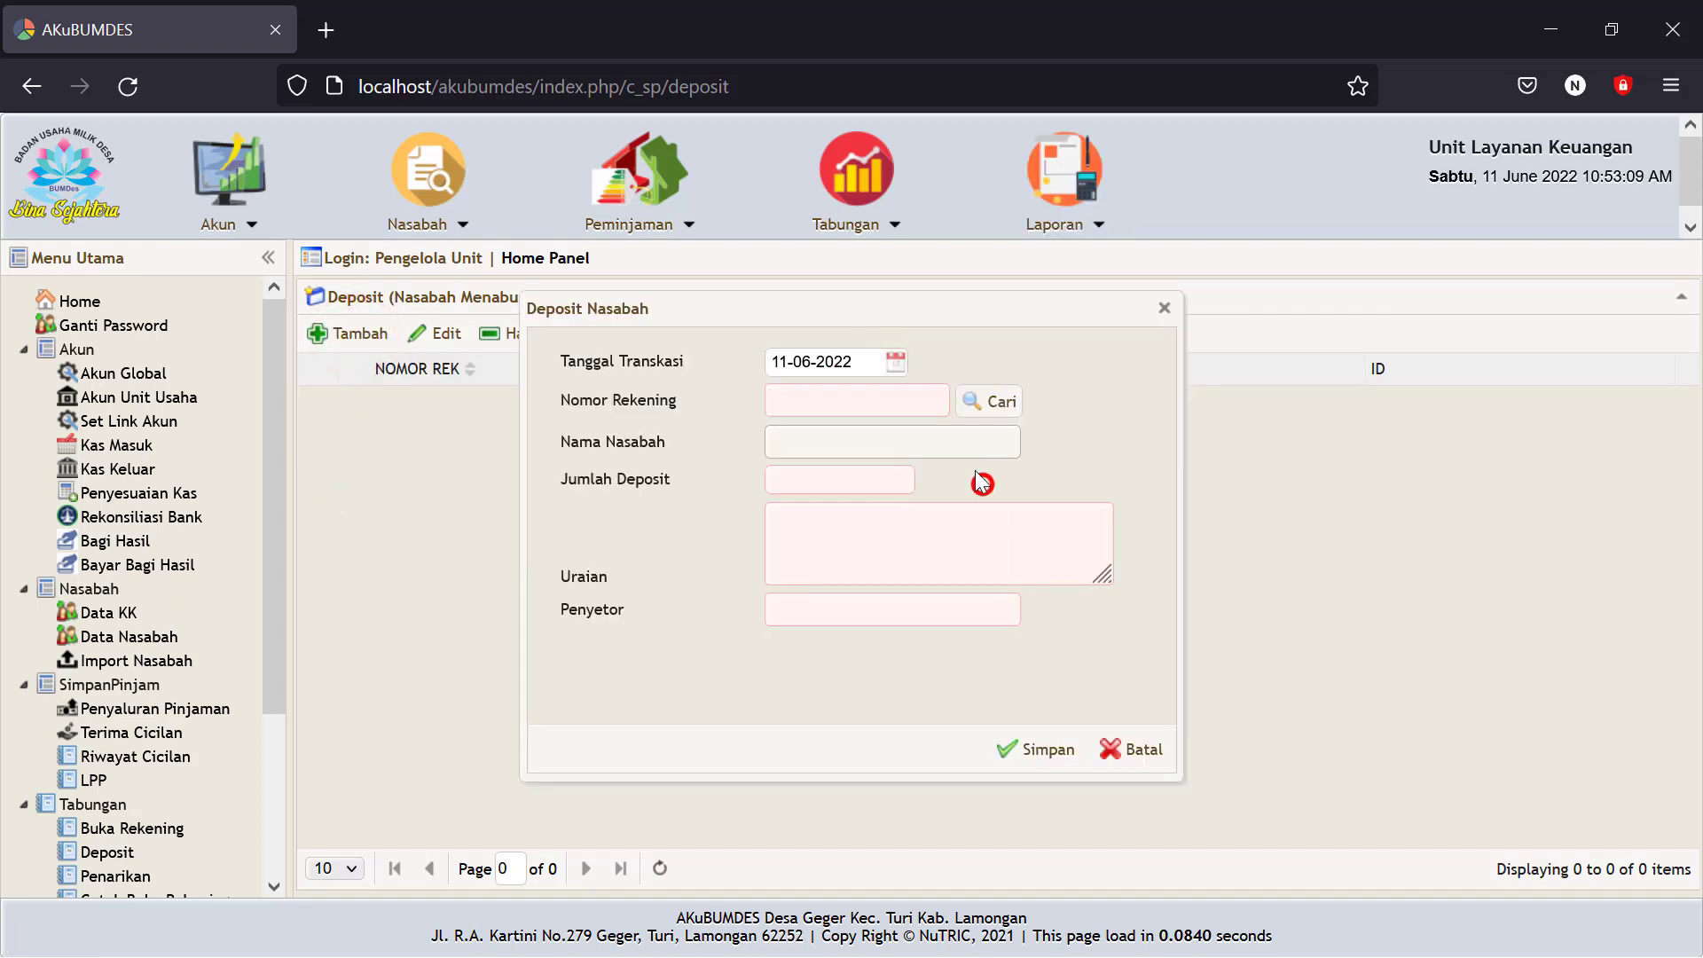
Fill in the deposit's Nomor Rekening and Nama Nasabah by picking the listed savings account from the customer list.
{"action": "left_click", "coordinate": [980, 403]}
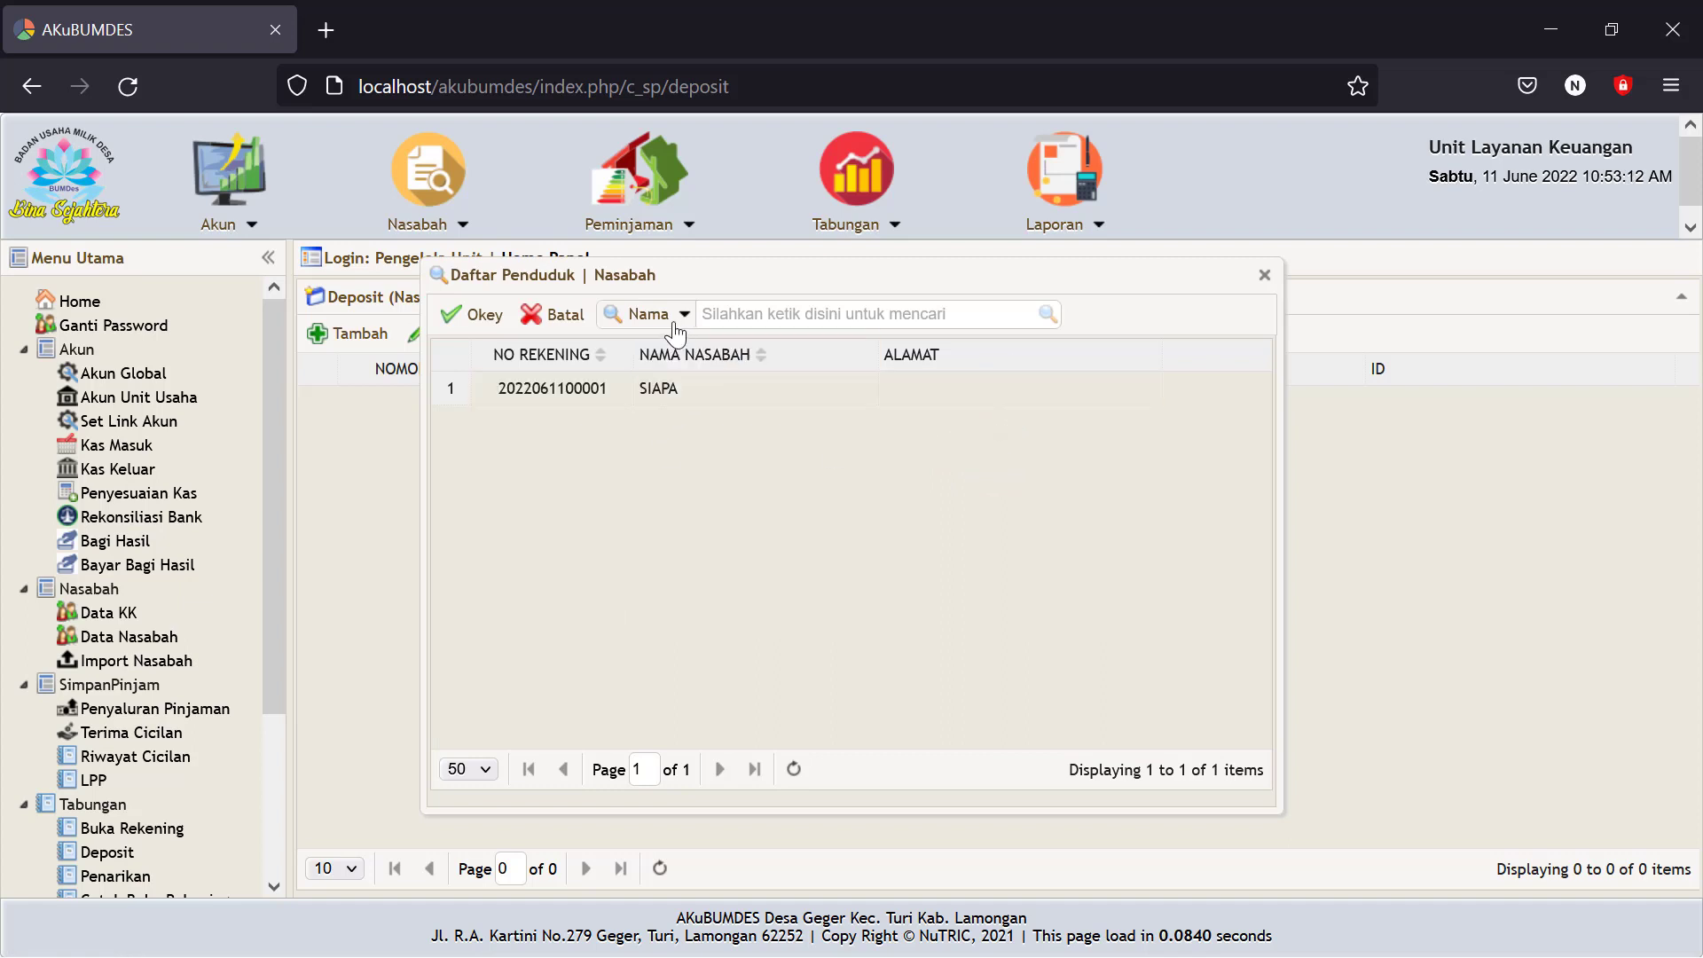
{"action": "left_click", "coordinate": [674, 328]}
{"action": "left_click", "coordinate": [669, 343]}
{"action": "left_click", "coordinate": [746, 315]}
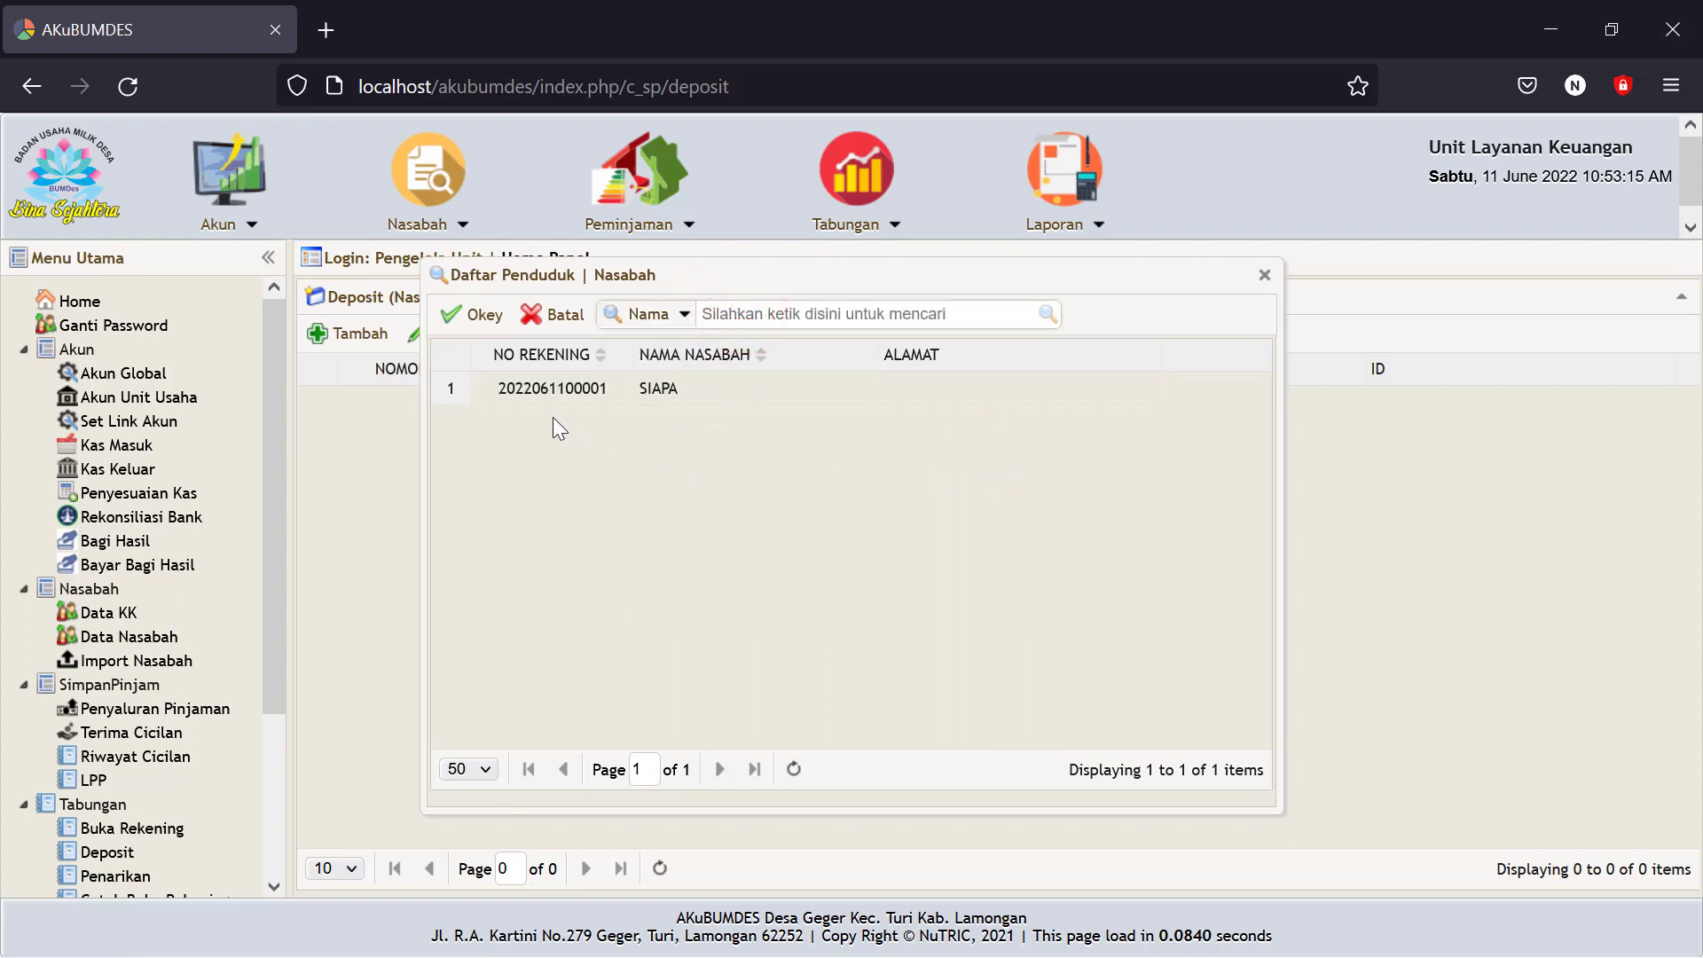
{"action": "left_click", "coordinate": [556, 386]}
{"action": "left_click", "coordinate": [479, 315]}
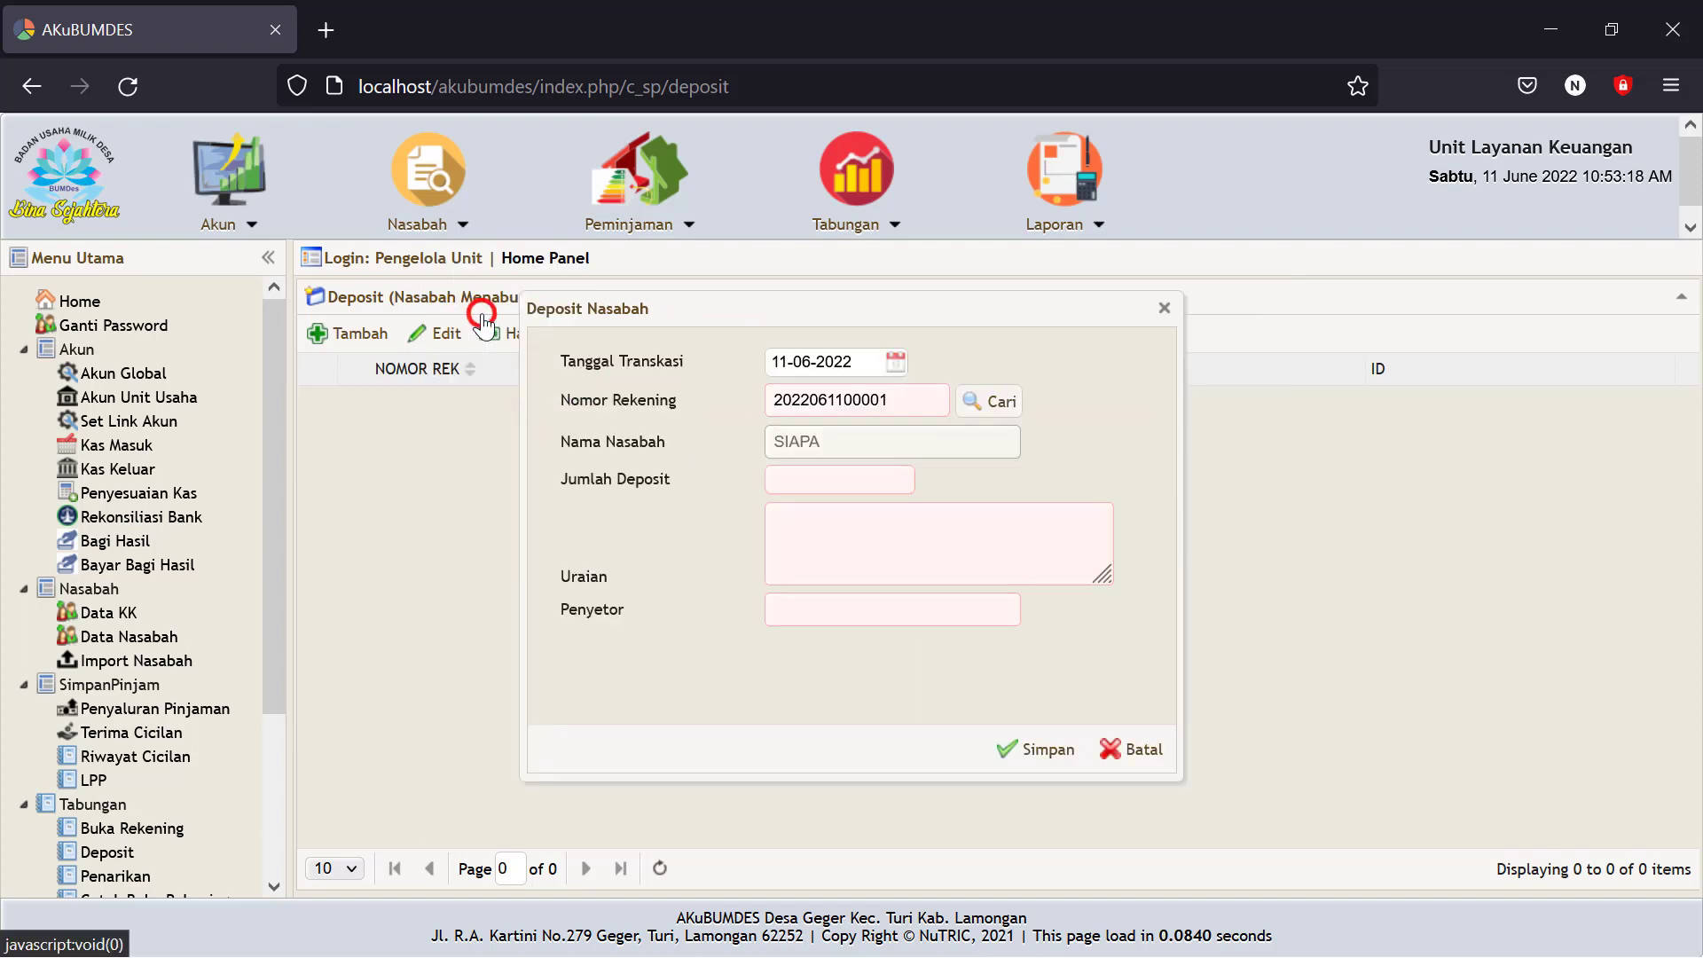
Set the Jumlah Deposit to 250,000 and enter "Simpanan wajib" as the Uraian.
{"action": "left_click", "coordinate": [794, 479]}
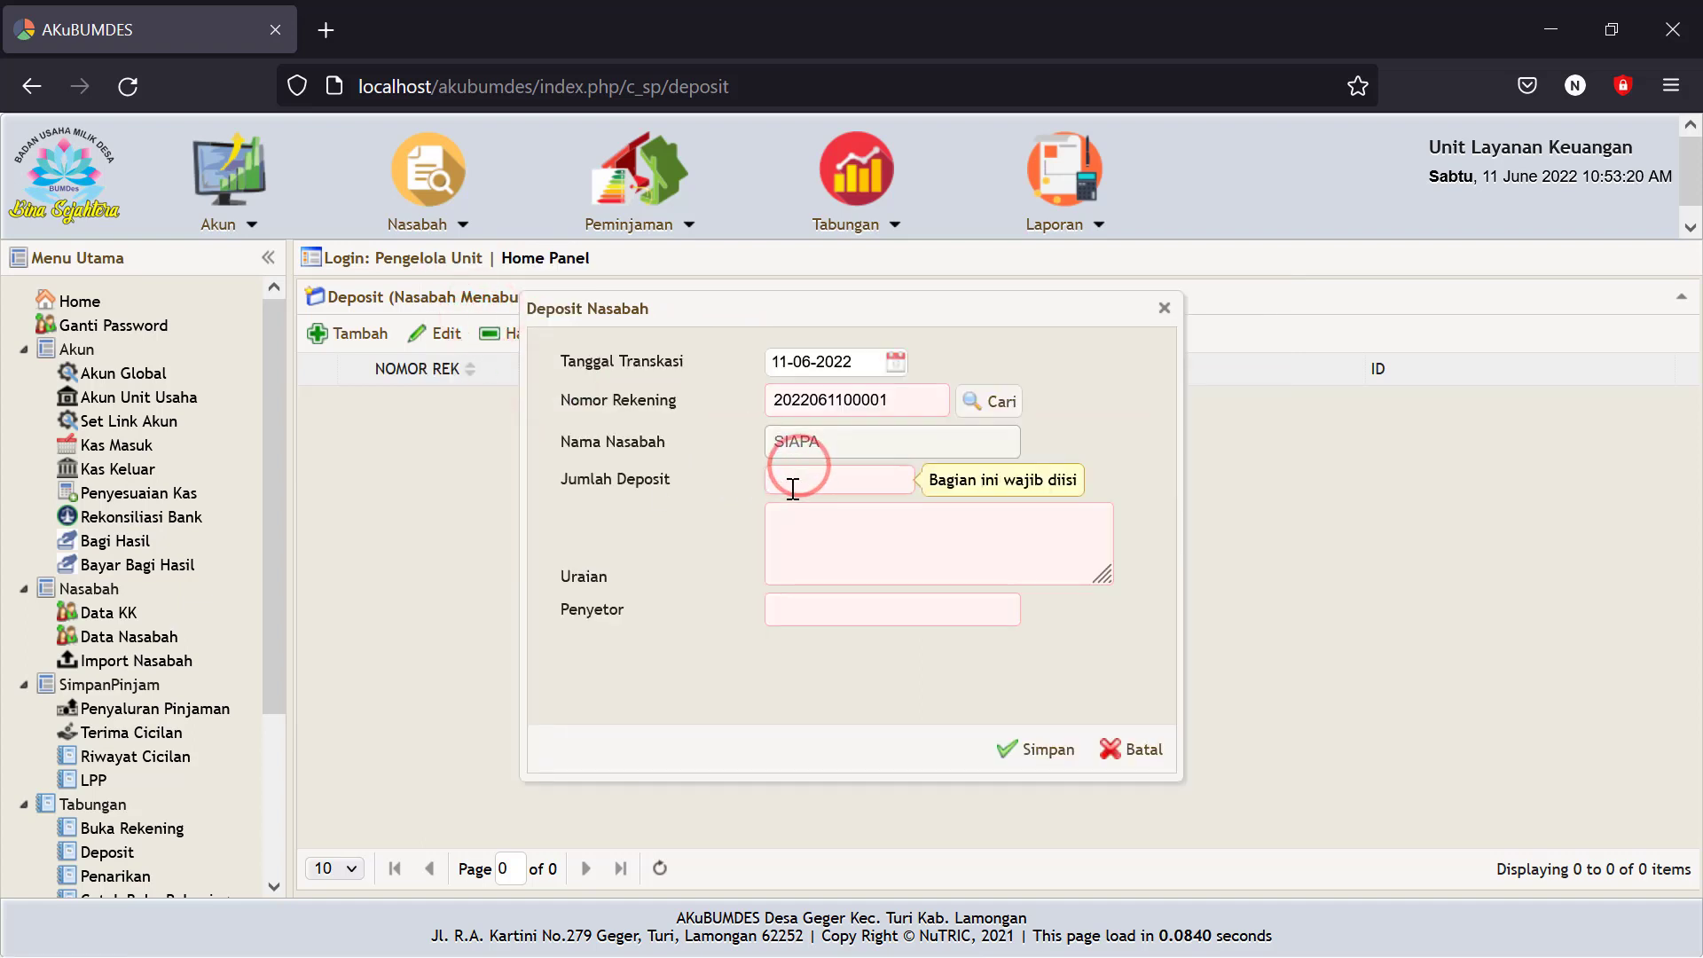
{"action": "type", "text": "250000"}
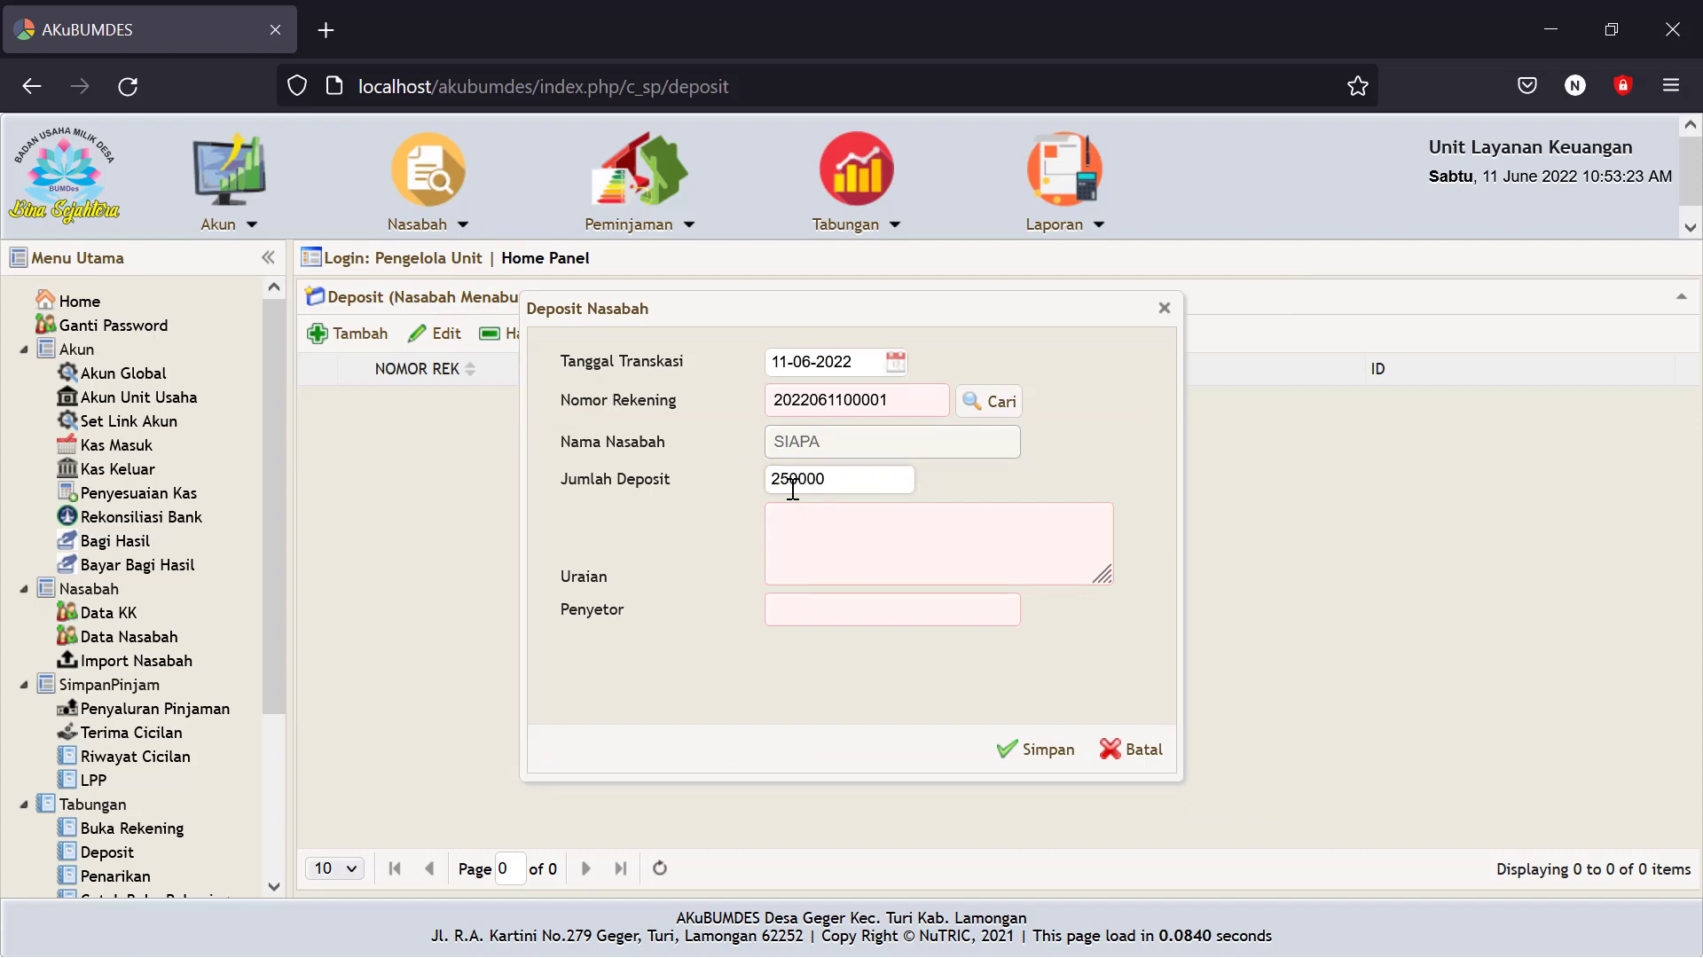
{"action": "type", "text": ",000"}
{"action": "left_click", "coordinate": [982, 481]}
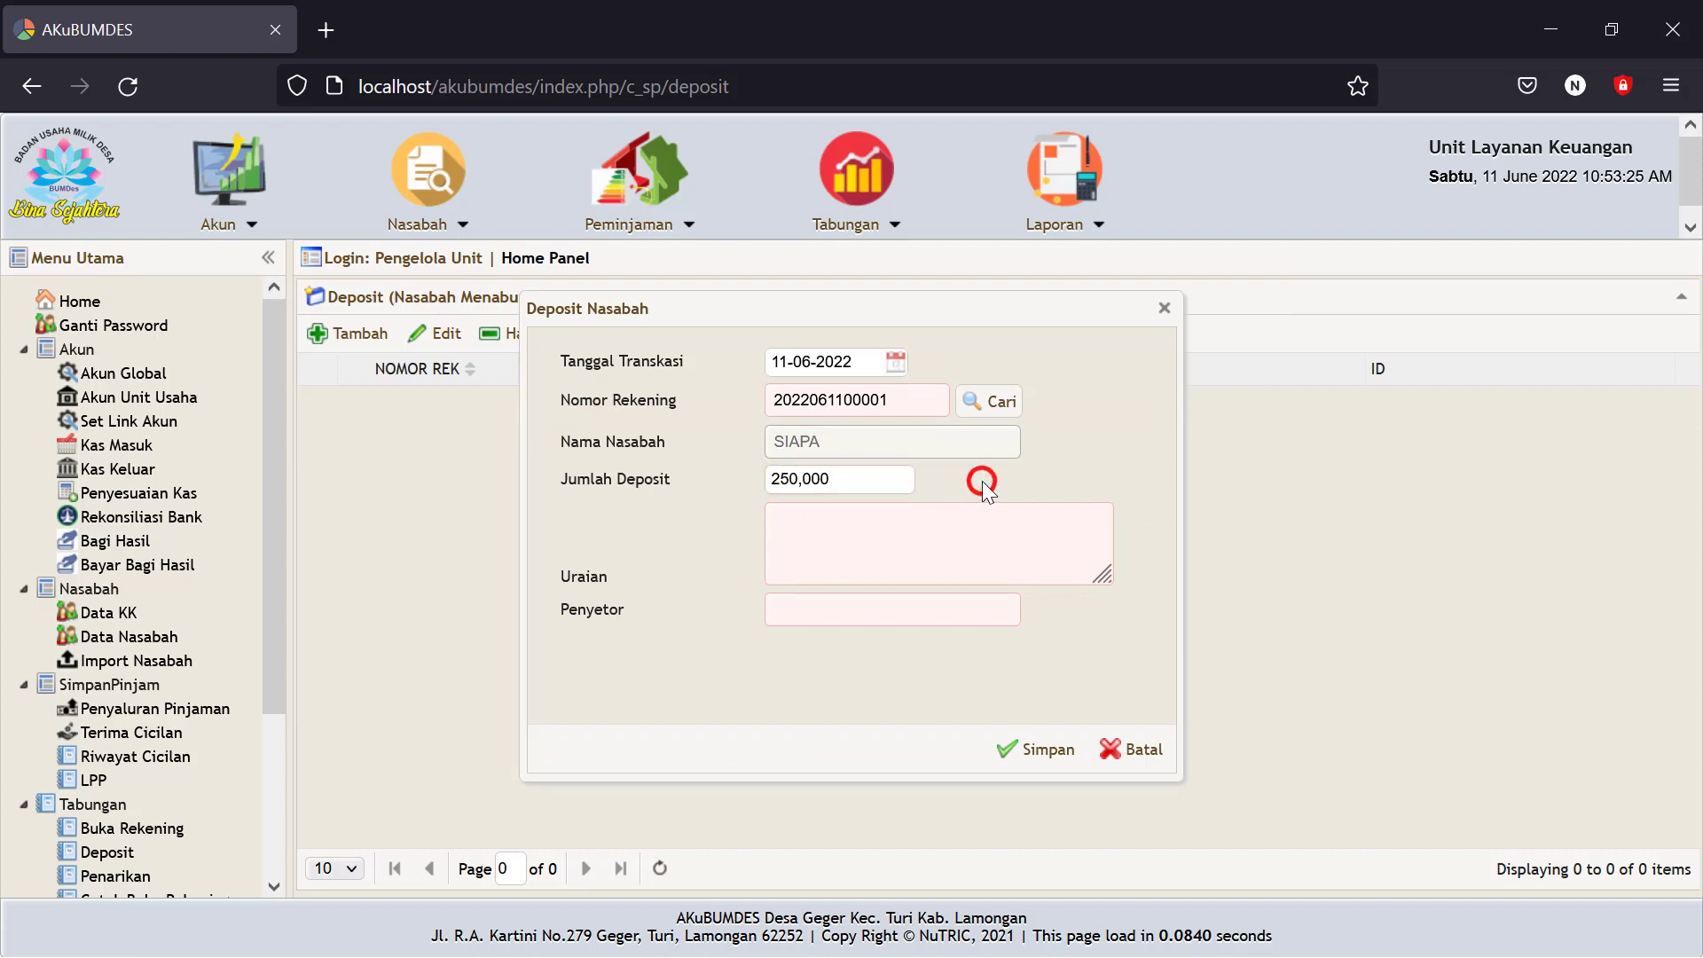
{"action": "left_click", "coordinate": [818, 520]}
{"action": "type", "text": "Simpanan wajib"}
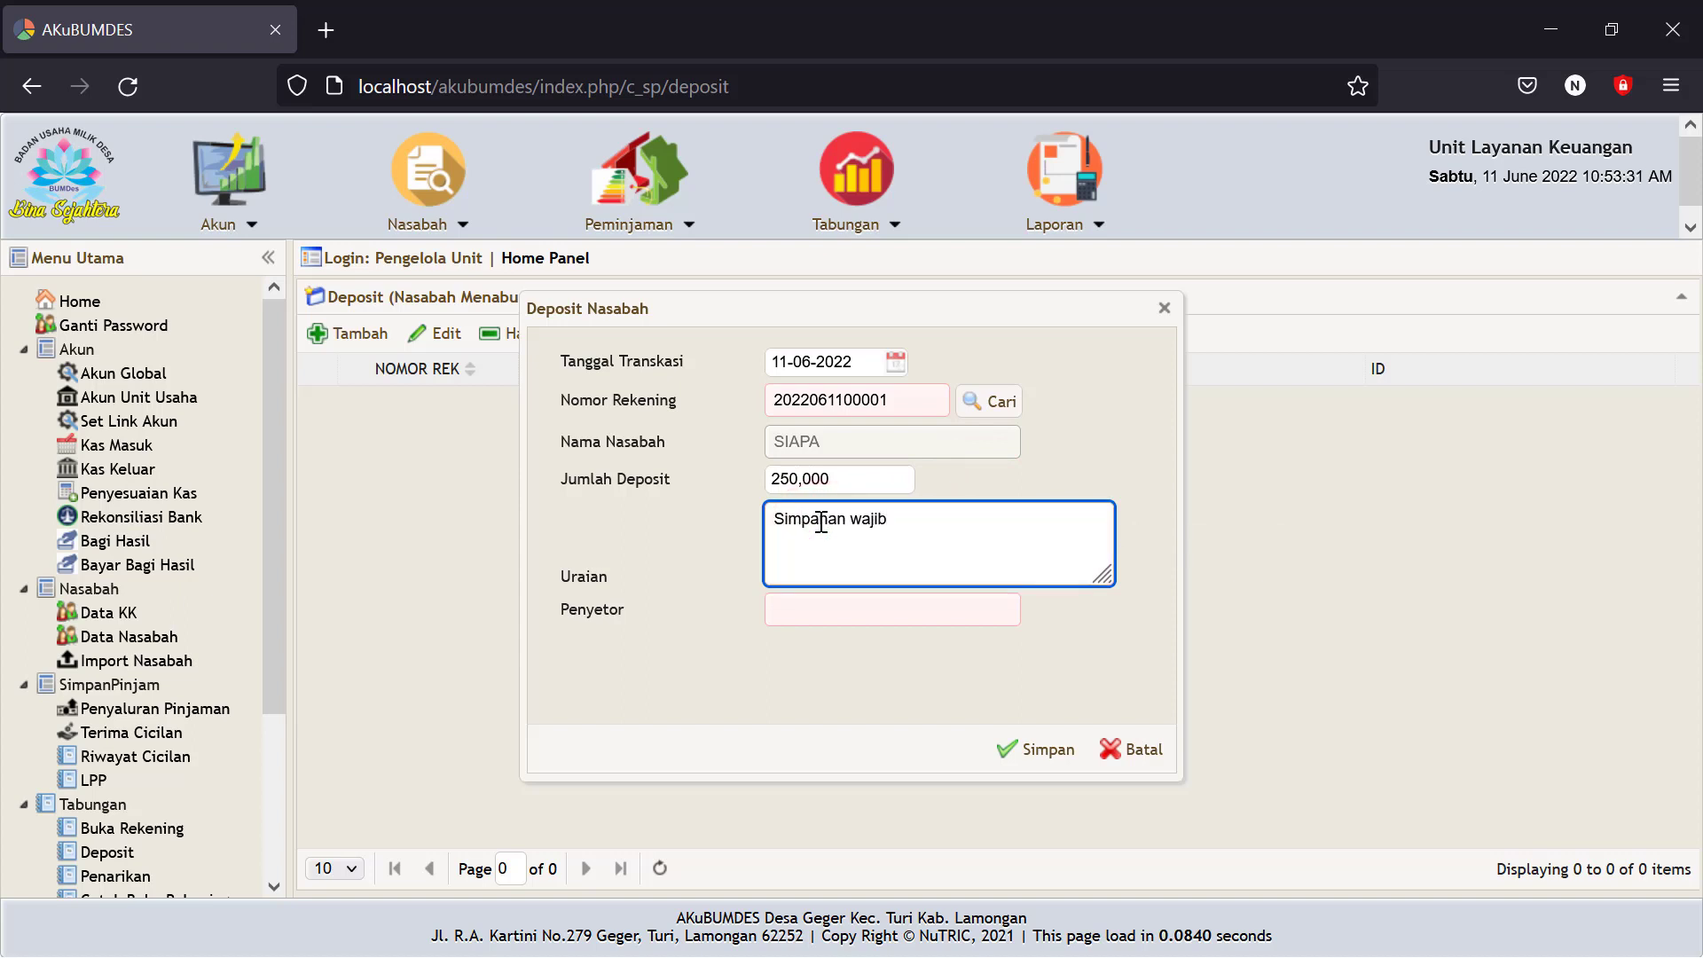
Enter the depositor's name as Penyetor and save the deposit.
{"action": "left_click", "coordinate": [811, 611]}
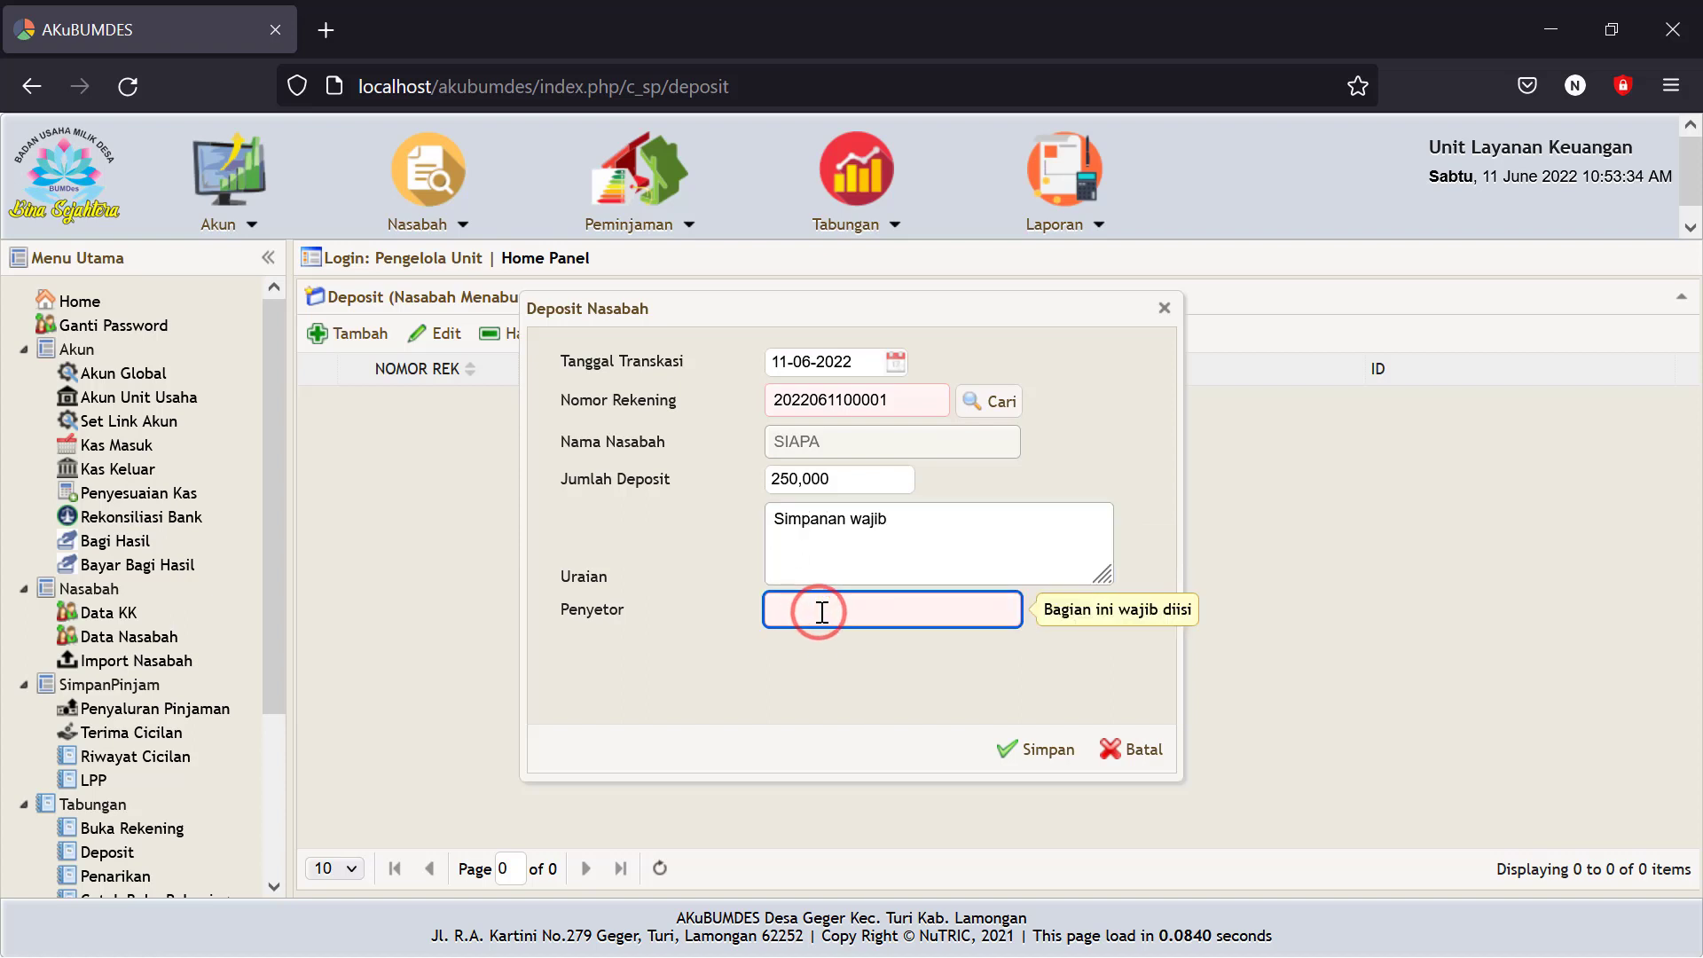
{"action": "type", "text": "siapa"}
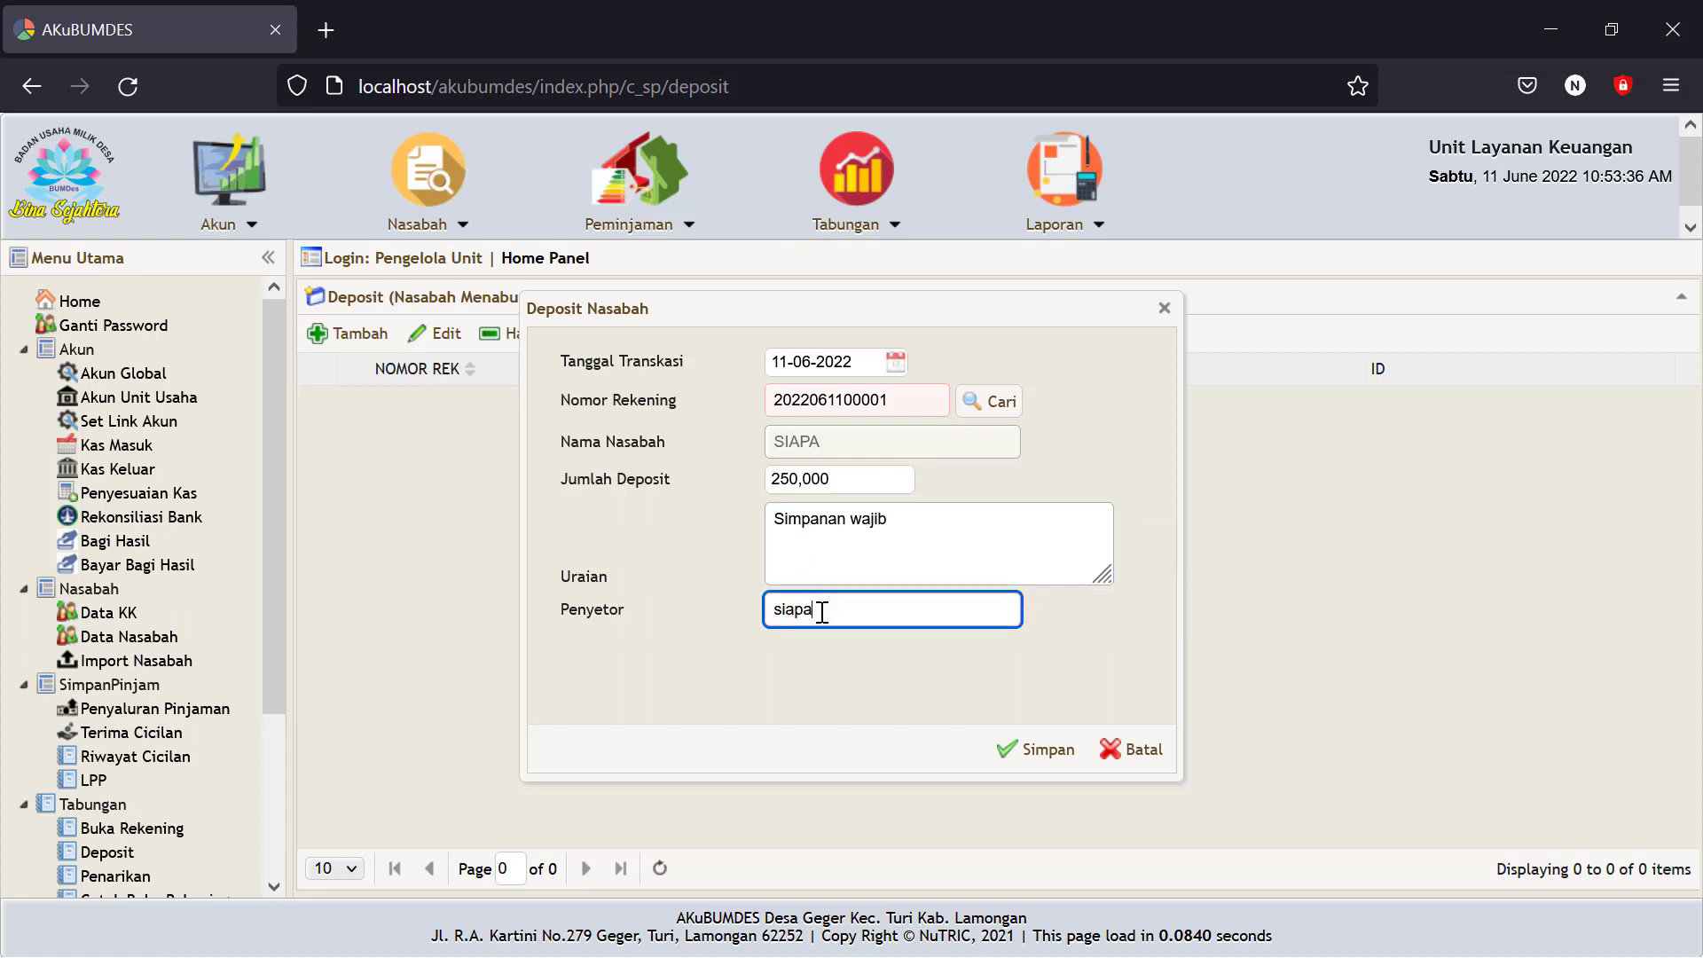
{"action": "left_click", "coordinate": [1060, 644]}
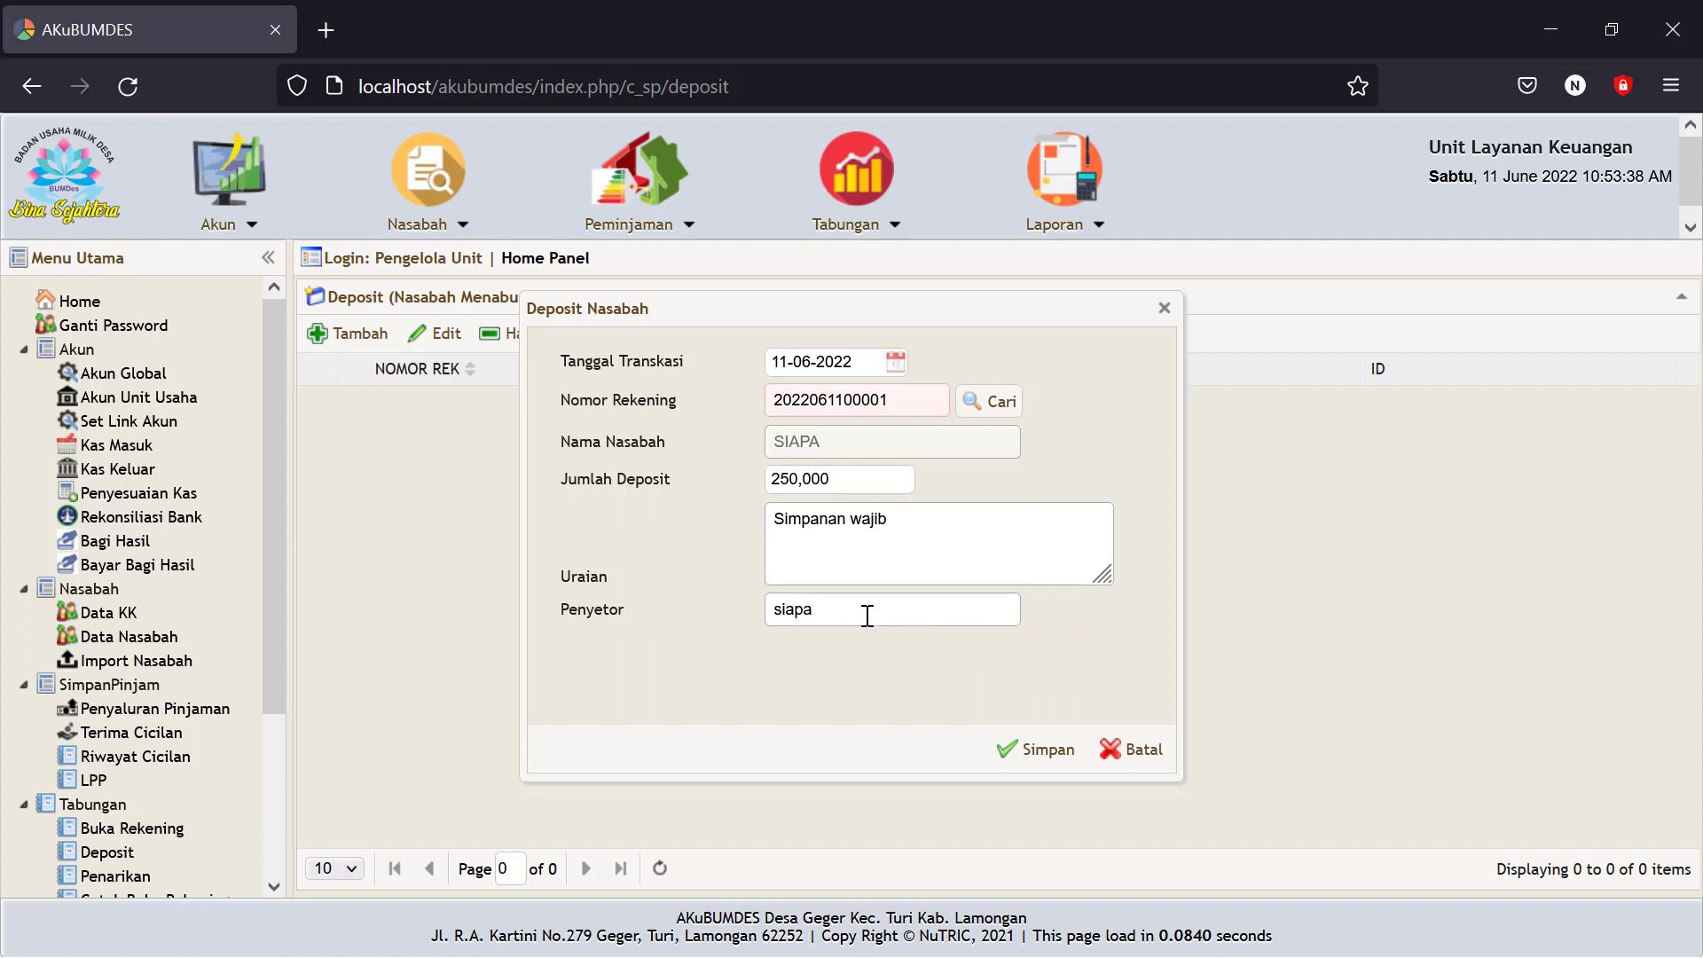
{"action": "left_click", "coordinate": [1046, 750]}
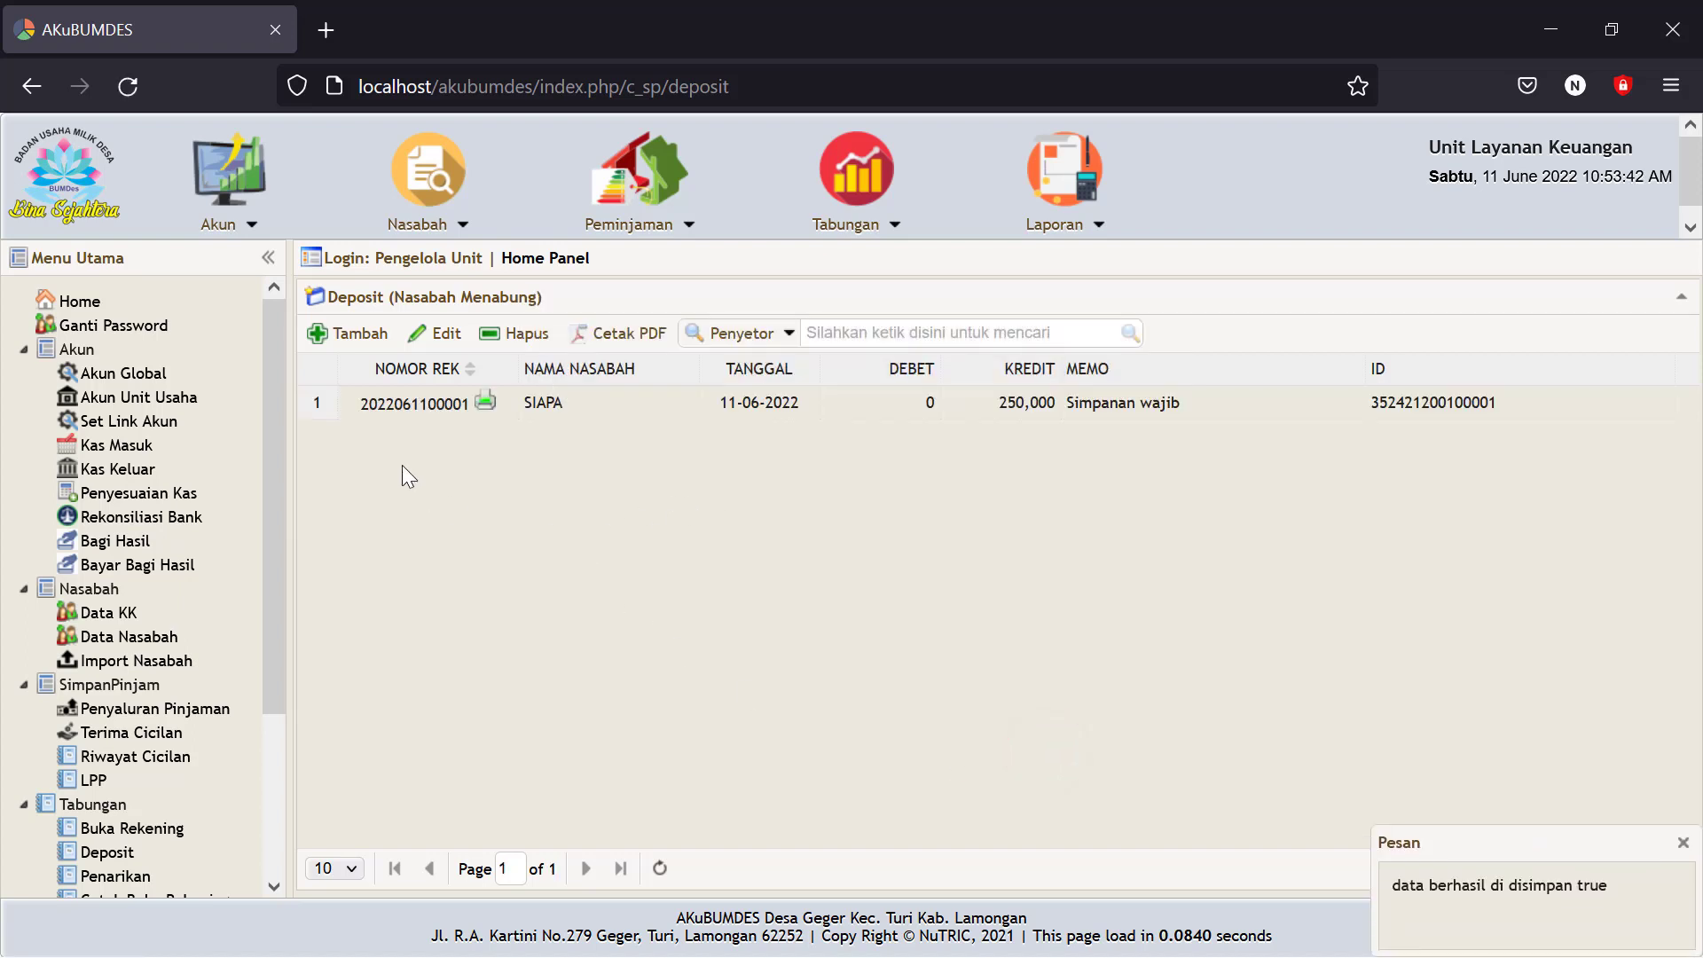
Generate the saved deposit's Slip Setoran Tabungan PDF, review it, and close it.
{"action": "left_click", "coordinate": [545, 403]}
{"action": "left_click", "coordinate": [544, 403]}
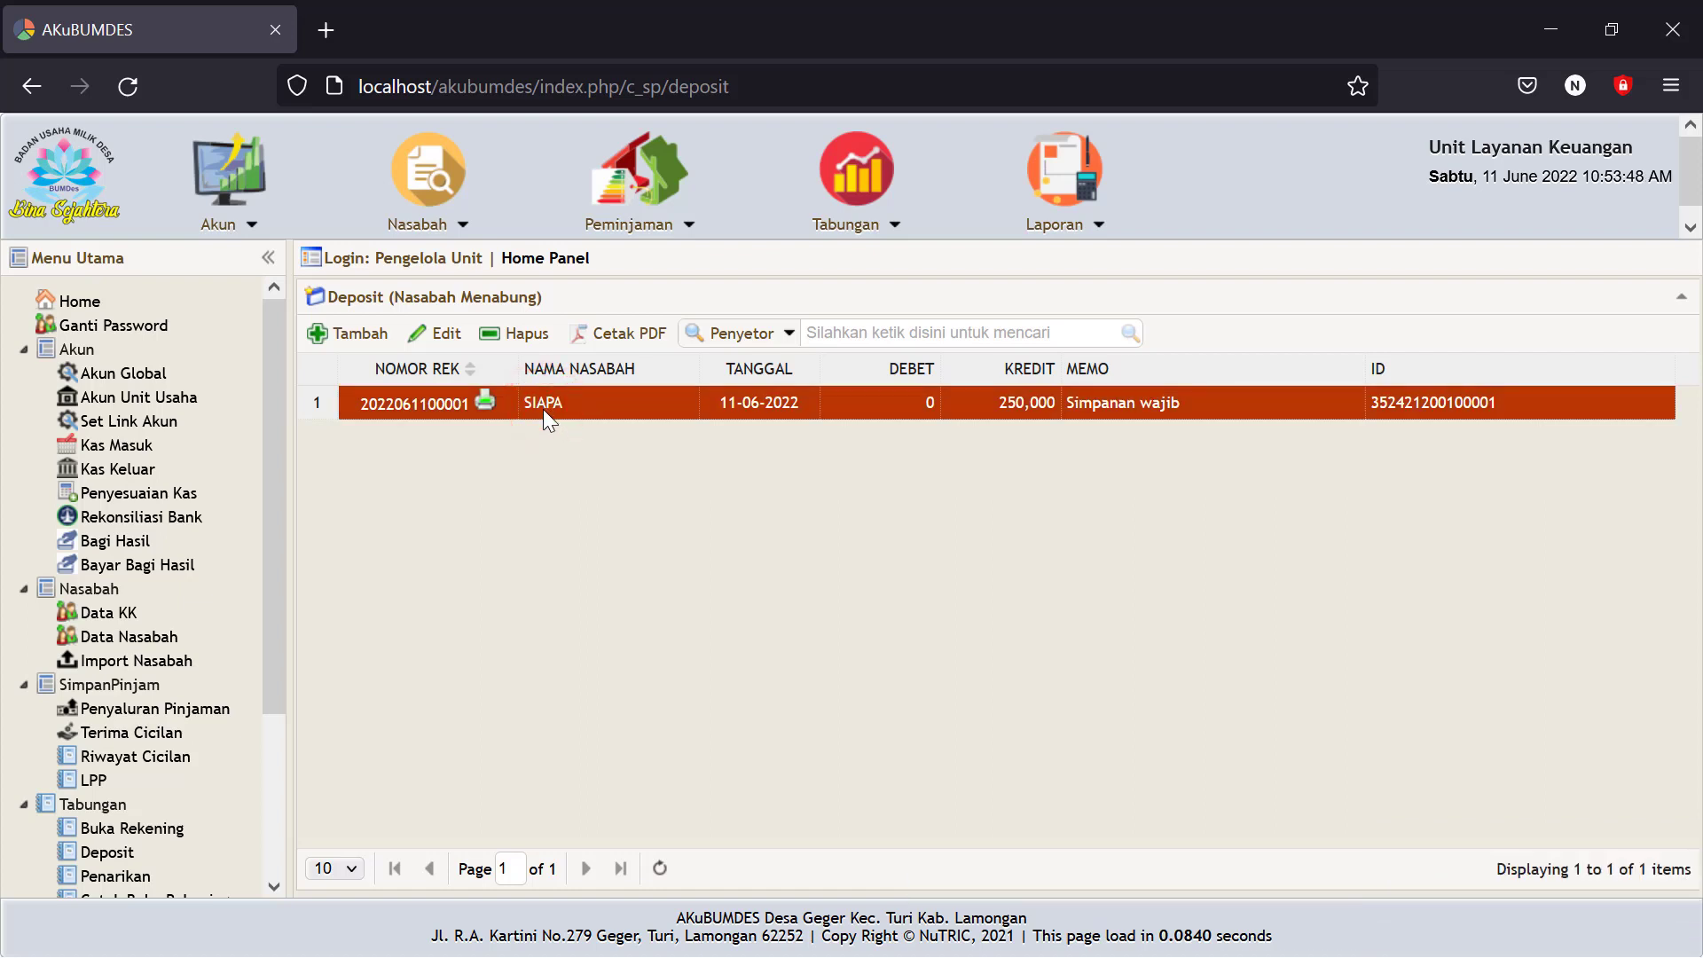
{"action": "left_click", "coordinate": [616, 332]}
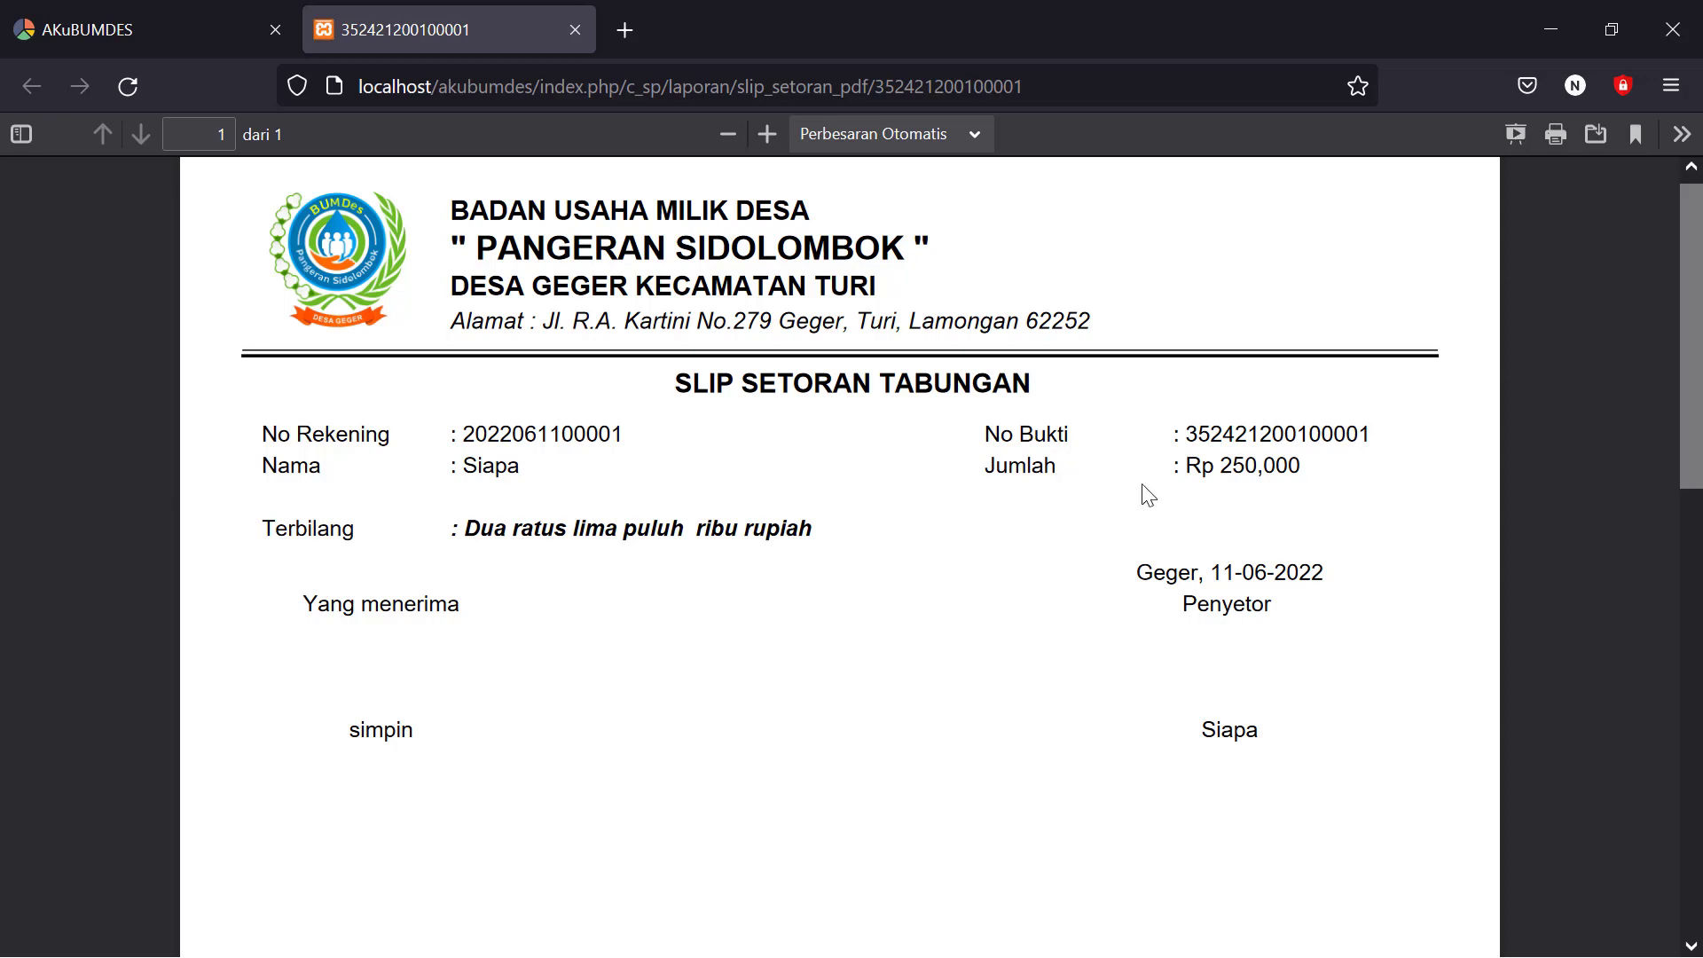
{"action": "left_click", "coordinate": [580, 23]}
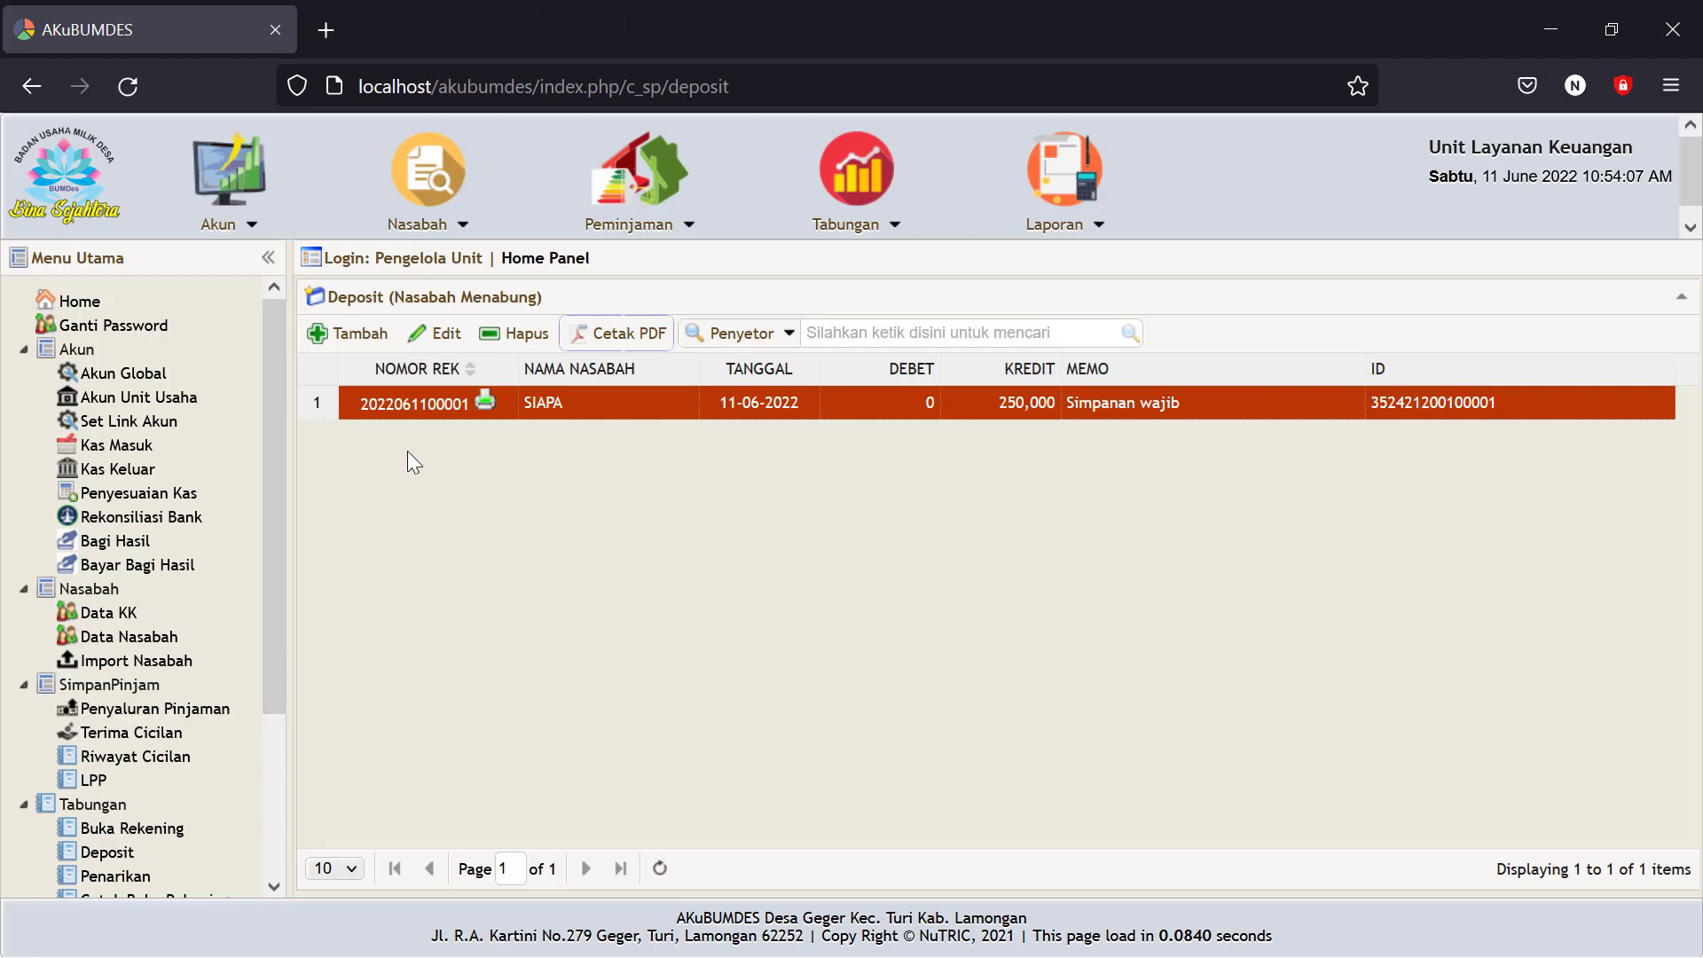
Display the Neraca report for 11-06-2022.
{"action": "left_click_drag", "start_coordinate": [273, 566], "coordinate": [259, 764]}
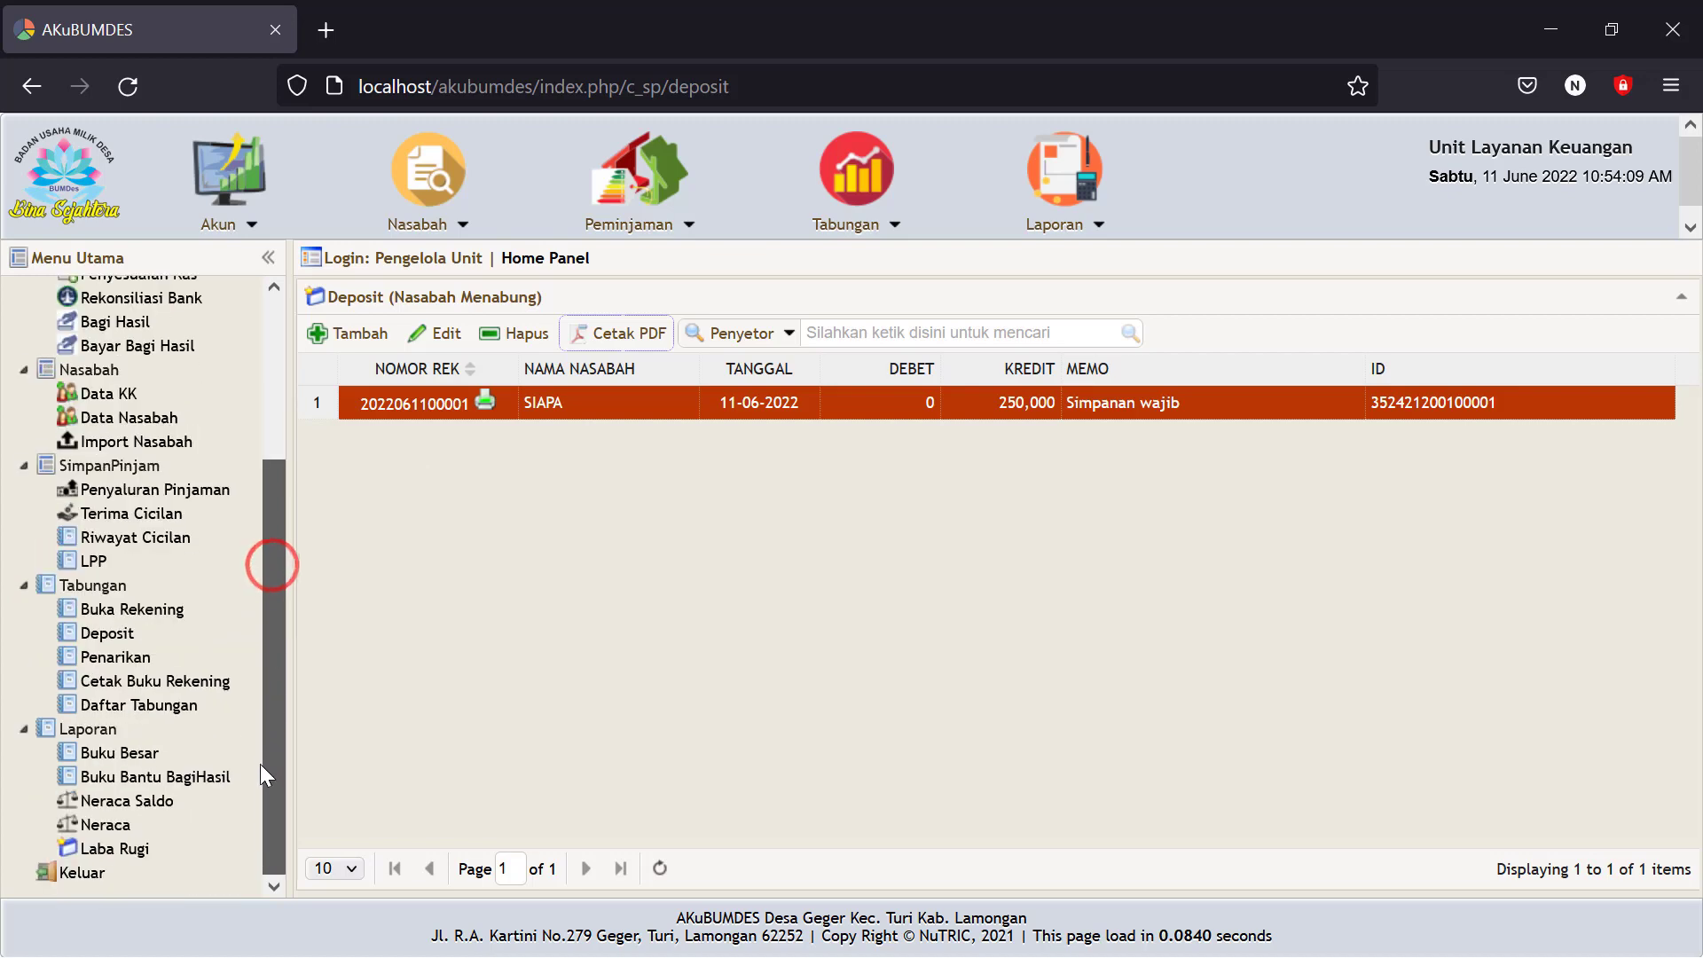
{"action": "left_click", "coordinate": [88, 824]}
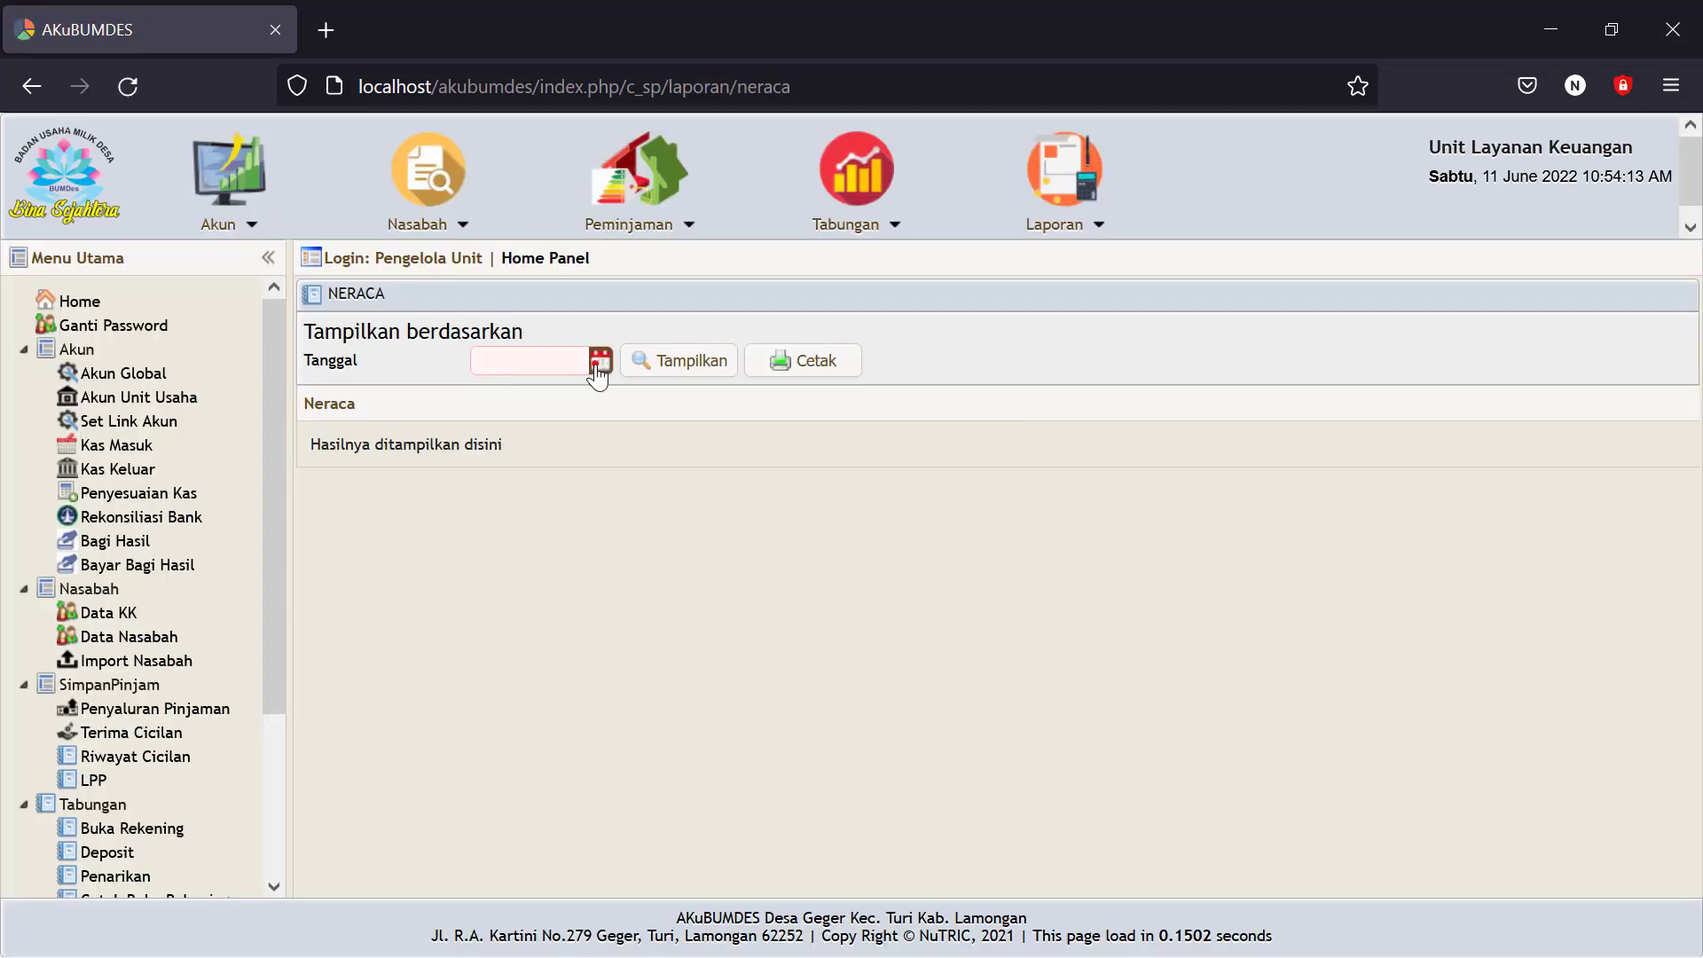
{"action": "left_click", "coordinate": [596, 365]}
{"action": "left_click", "coordinate": [689, 480]}
{"action": "left_click", "coordinate": [691, 364]}
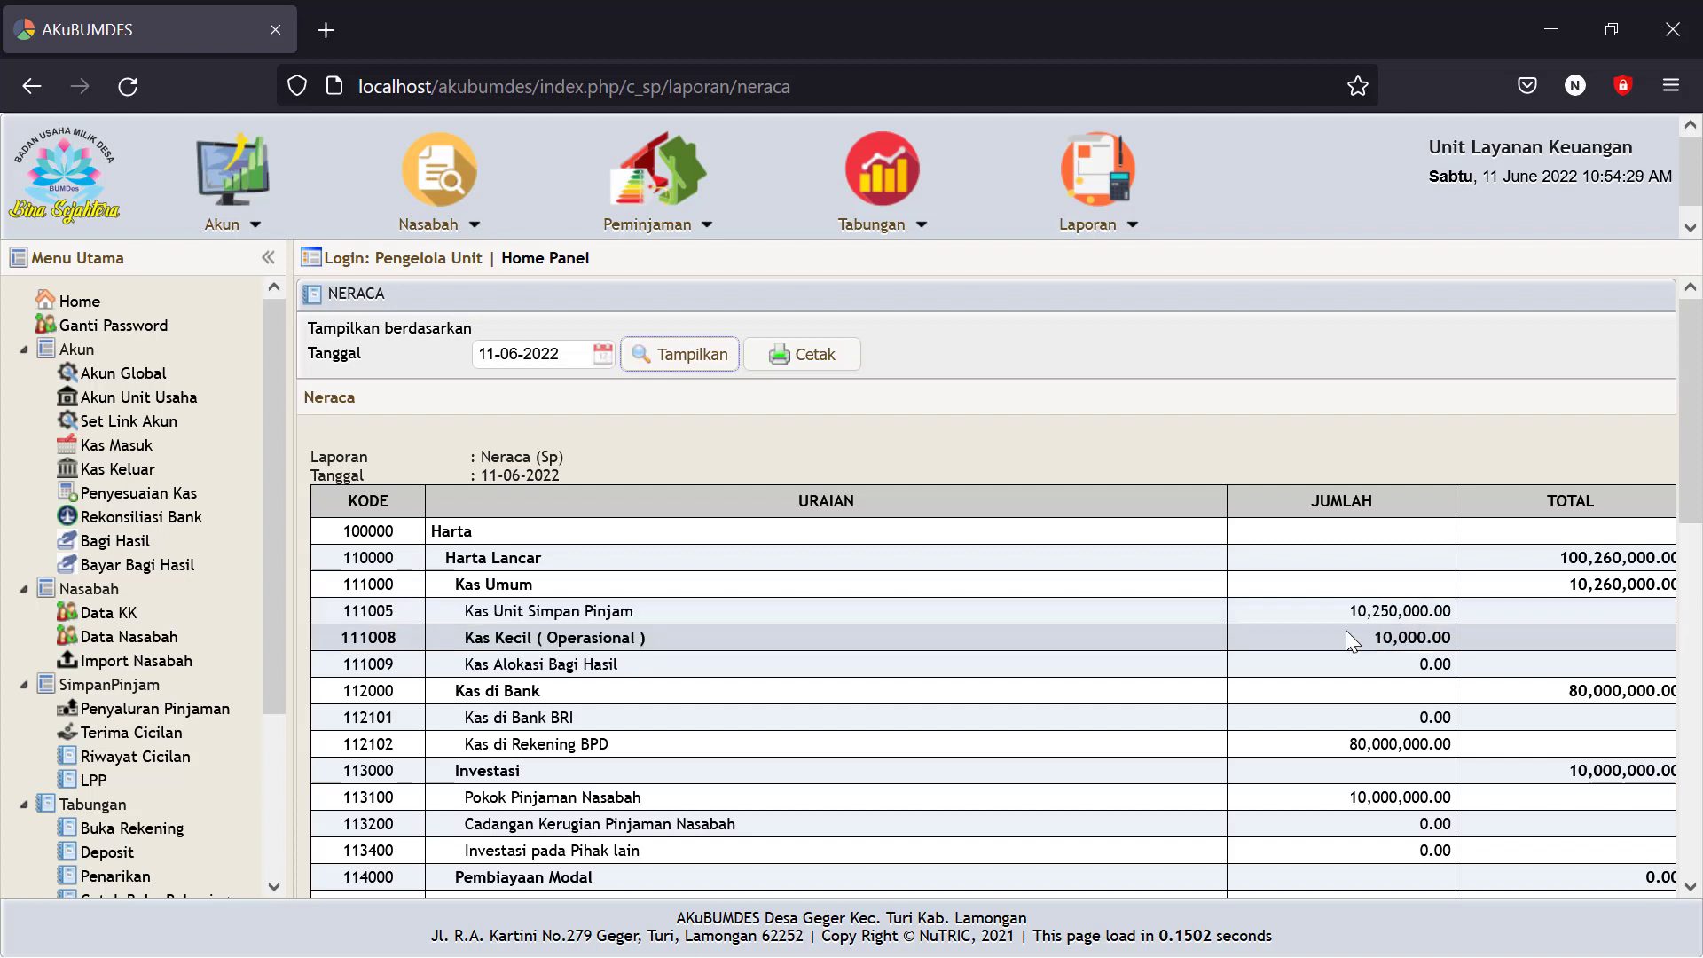
Examine the Neraca's cash accounts, the Tabungan liability, and the asset, debt, capital and pasiva totals for the deposit's effect.
{"action": "scroll", "coordinate": [1338, 656], "scroll_direction": "down", "scroll_amount": 2}
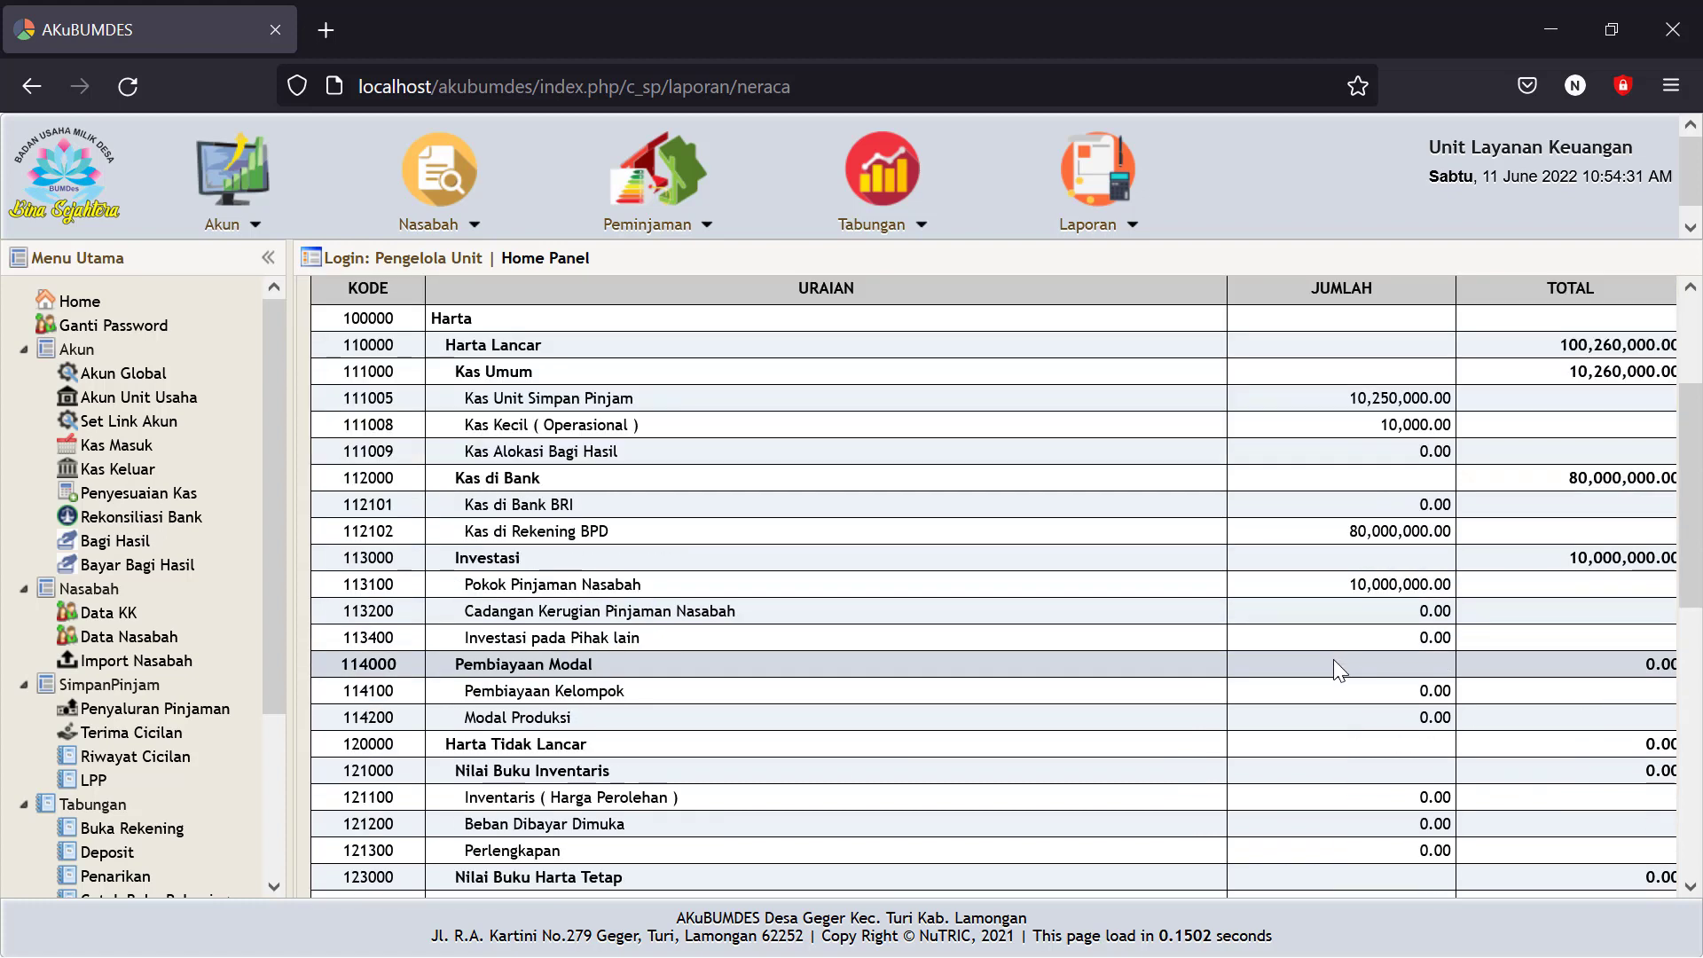
{"action": "scroll", "coordinate": [1333, 660], "scroll_direction": "down", "scroll_amount": 3}
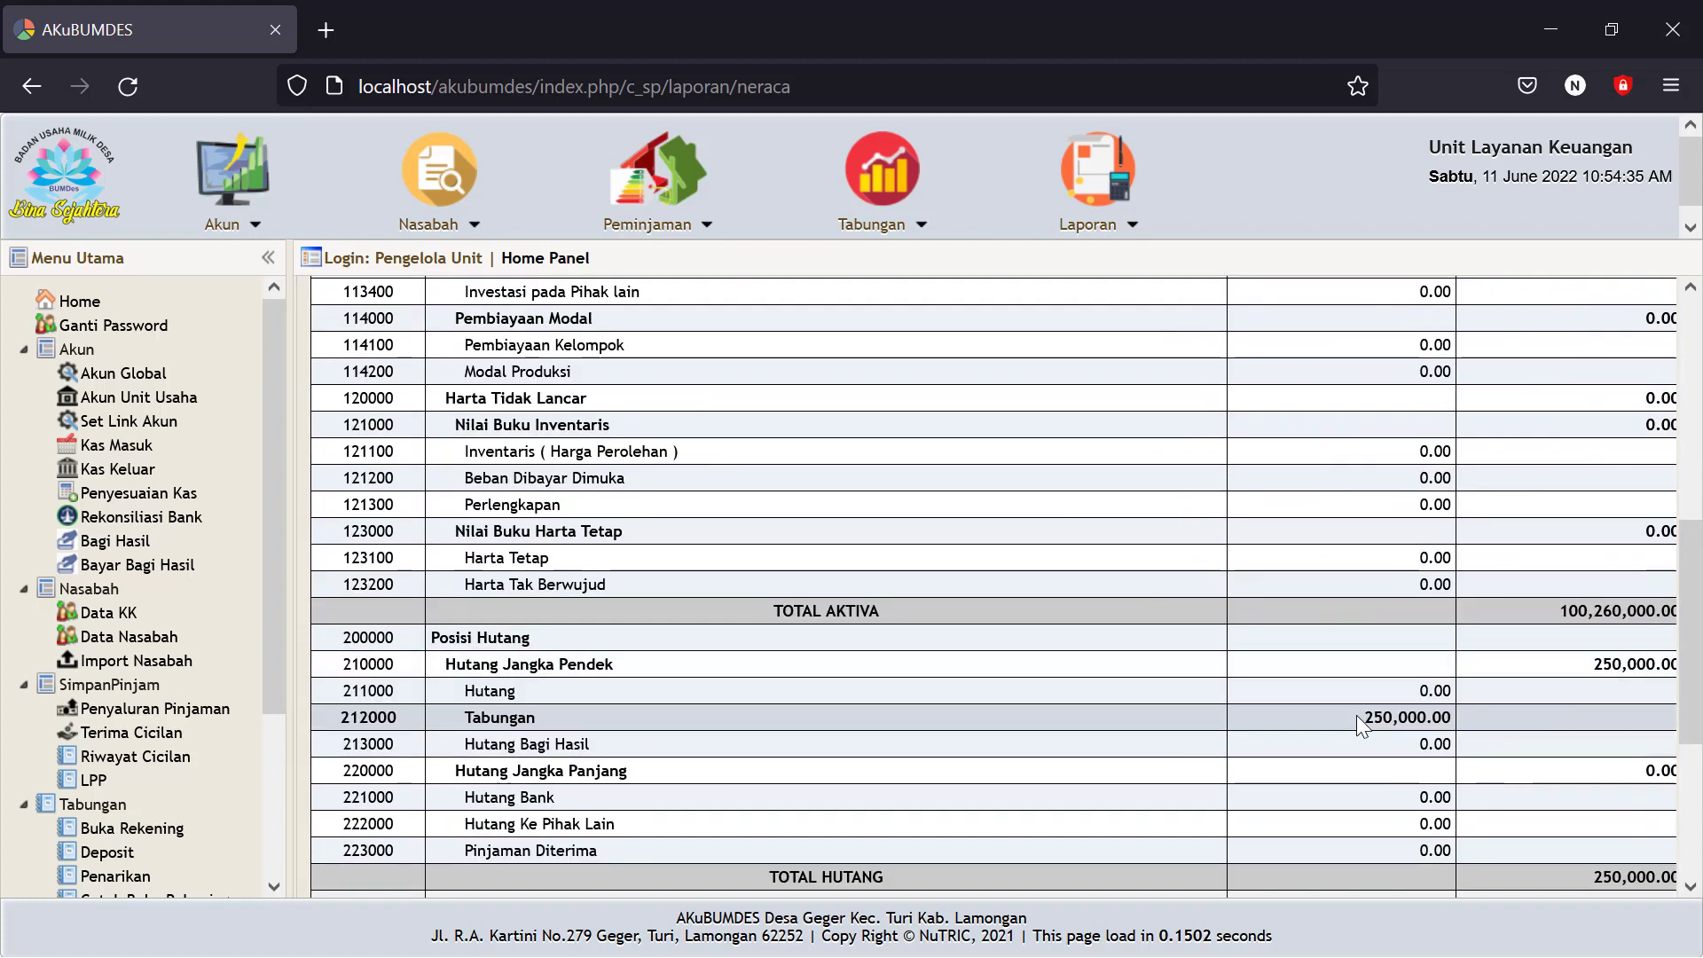
{"action": "left_click_drag", "start_coordinate": [1356, 716], "coordinate": [1451, 721]}
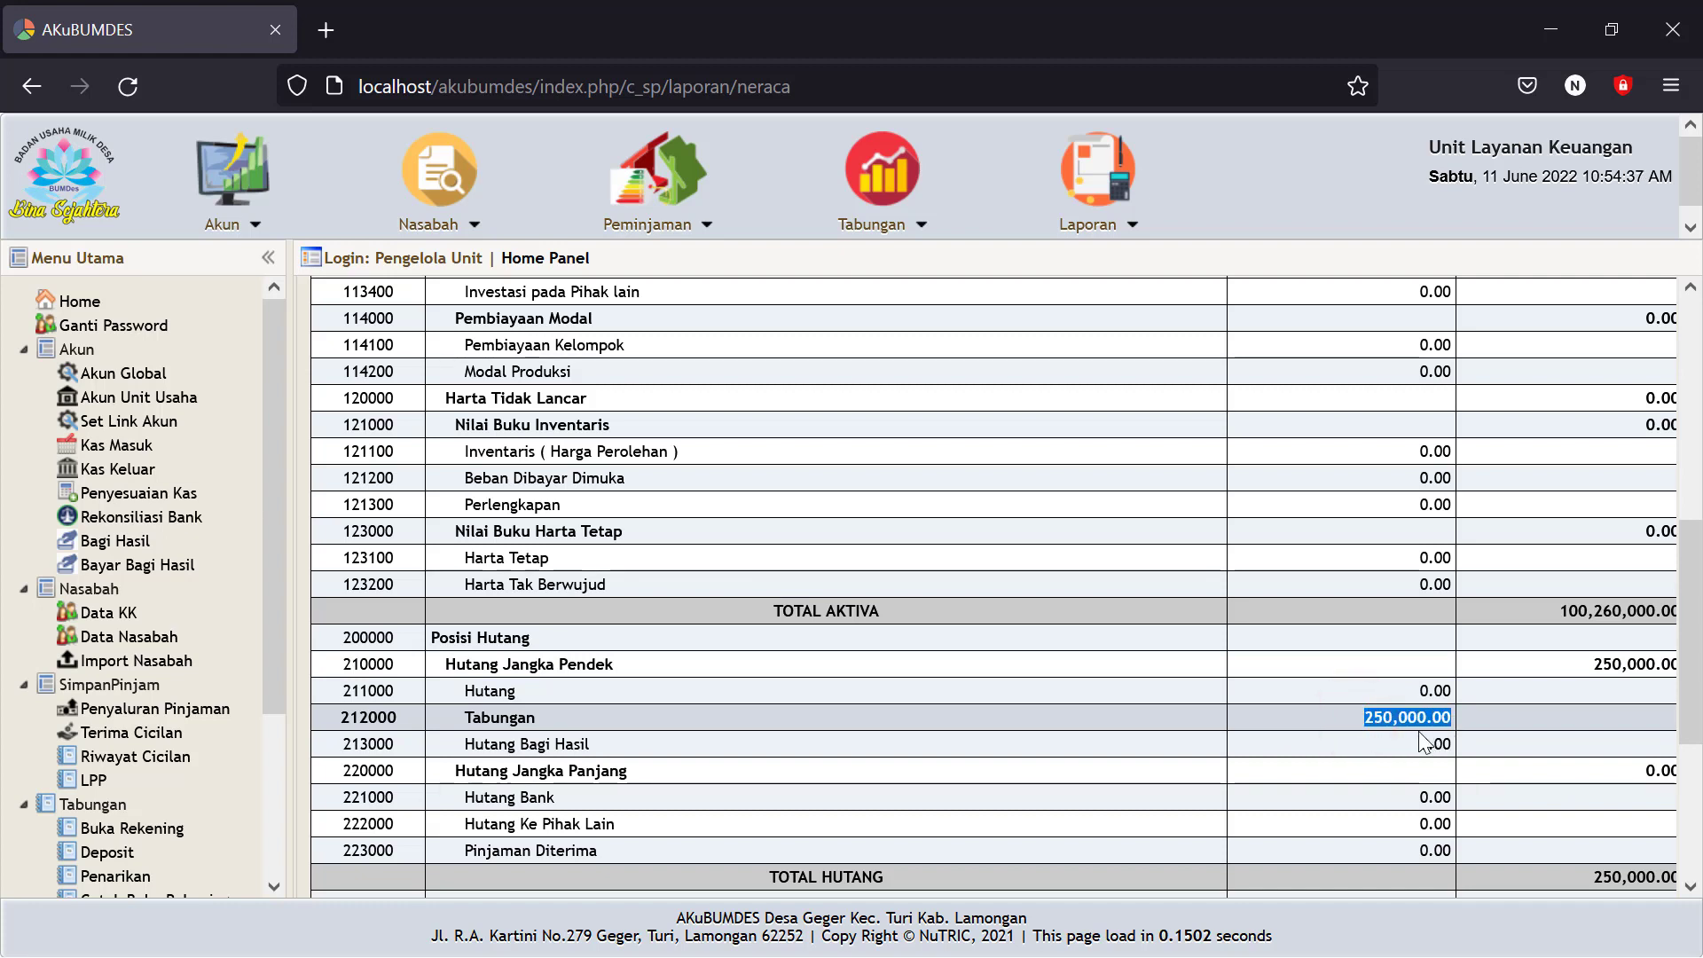
{"action": "scroll", "coordinate": [1368, 683], "scroll_direction": "down", "scroll_amount": 1}
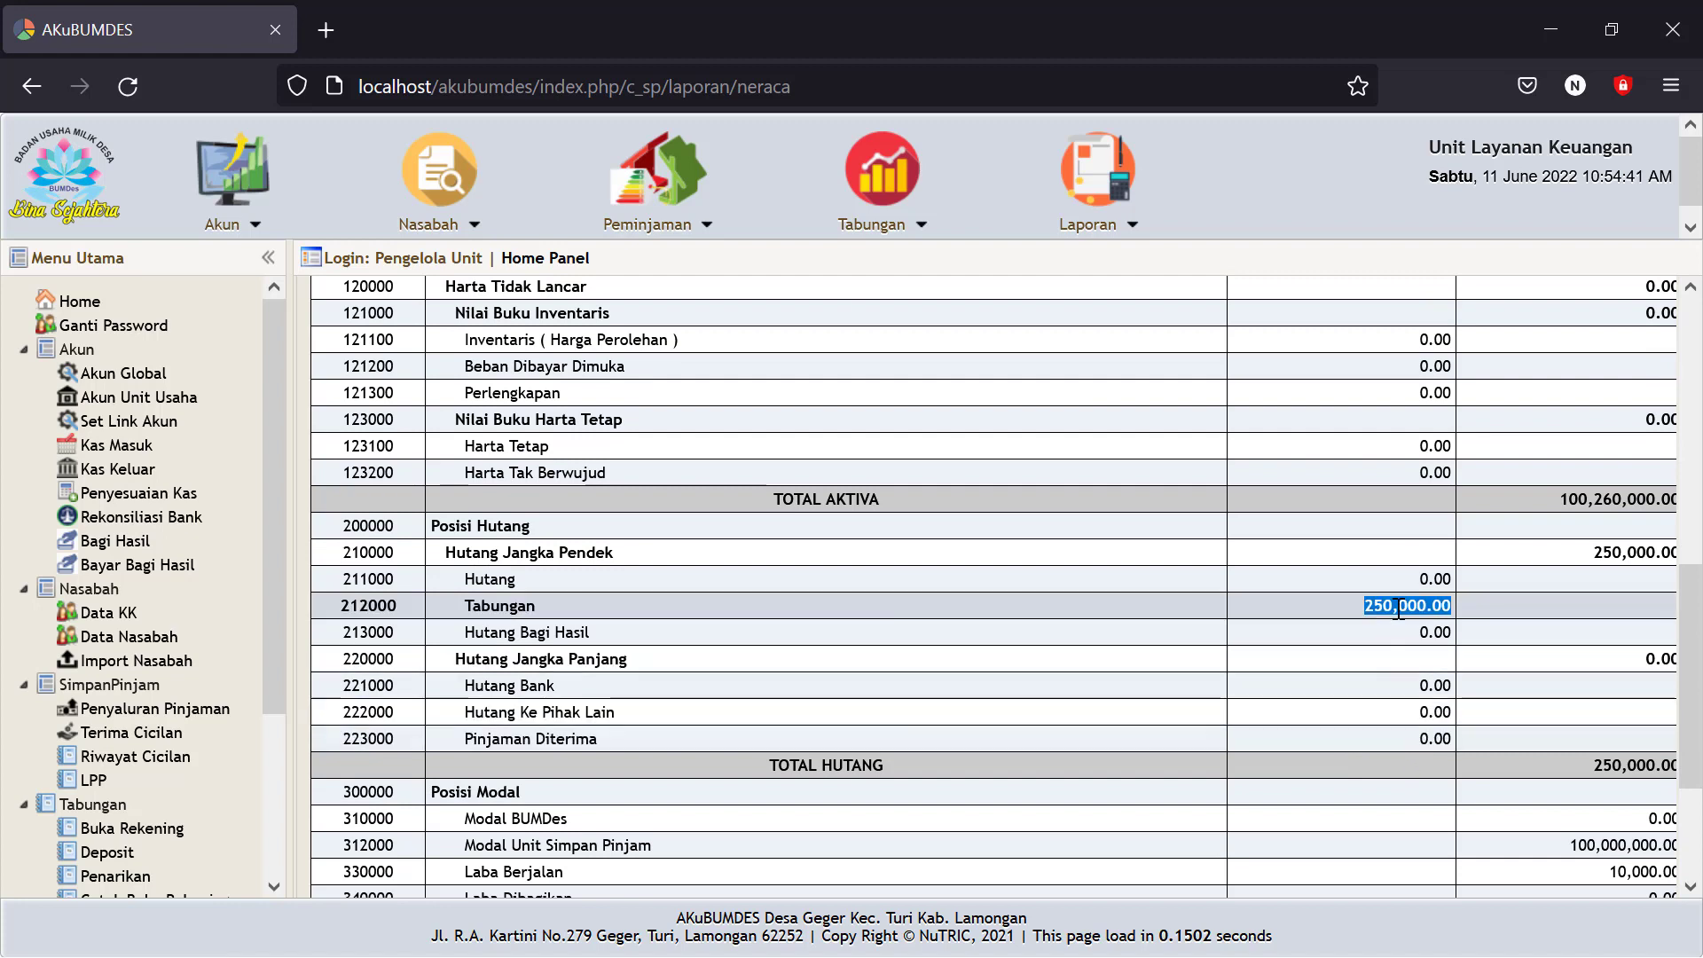
{"action": "scroll", "coordinate": [1411, 754], "scroll_direction": "down", "scroll_amount": 2}
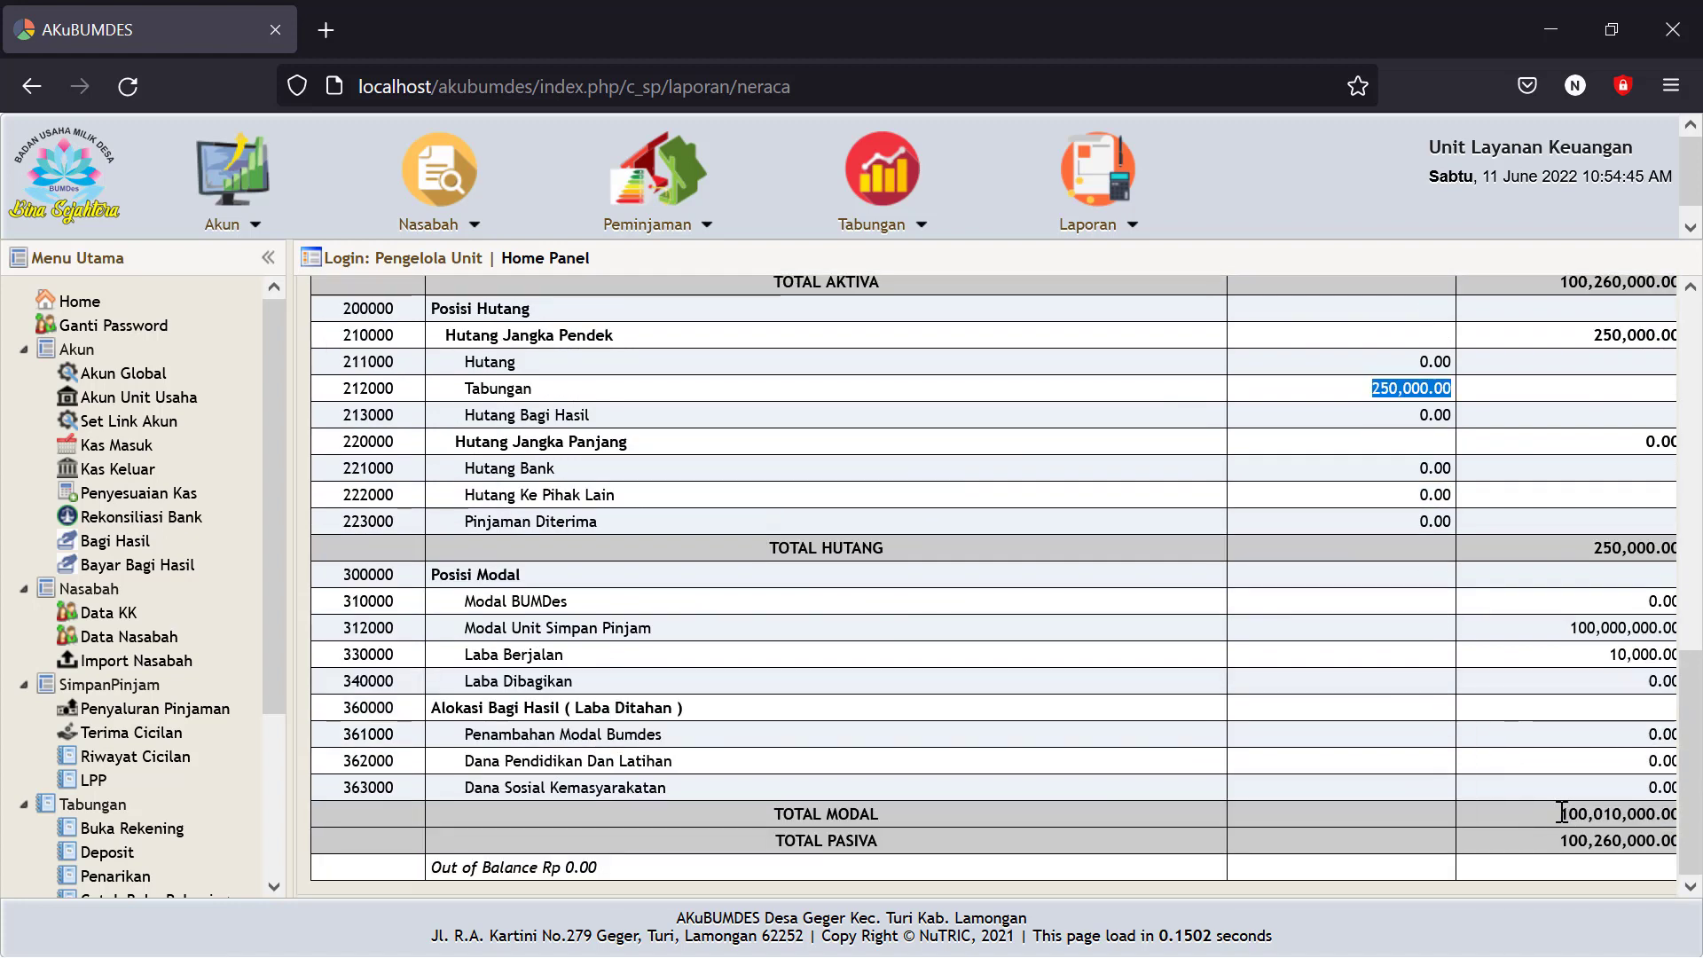
{"action": "left_click_drag", "start_coordinate": [1562, 813], "coordinate": [1611, 841]}
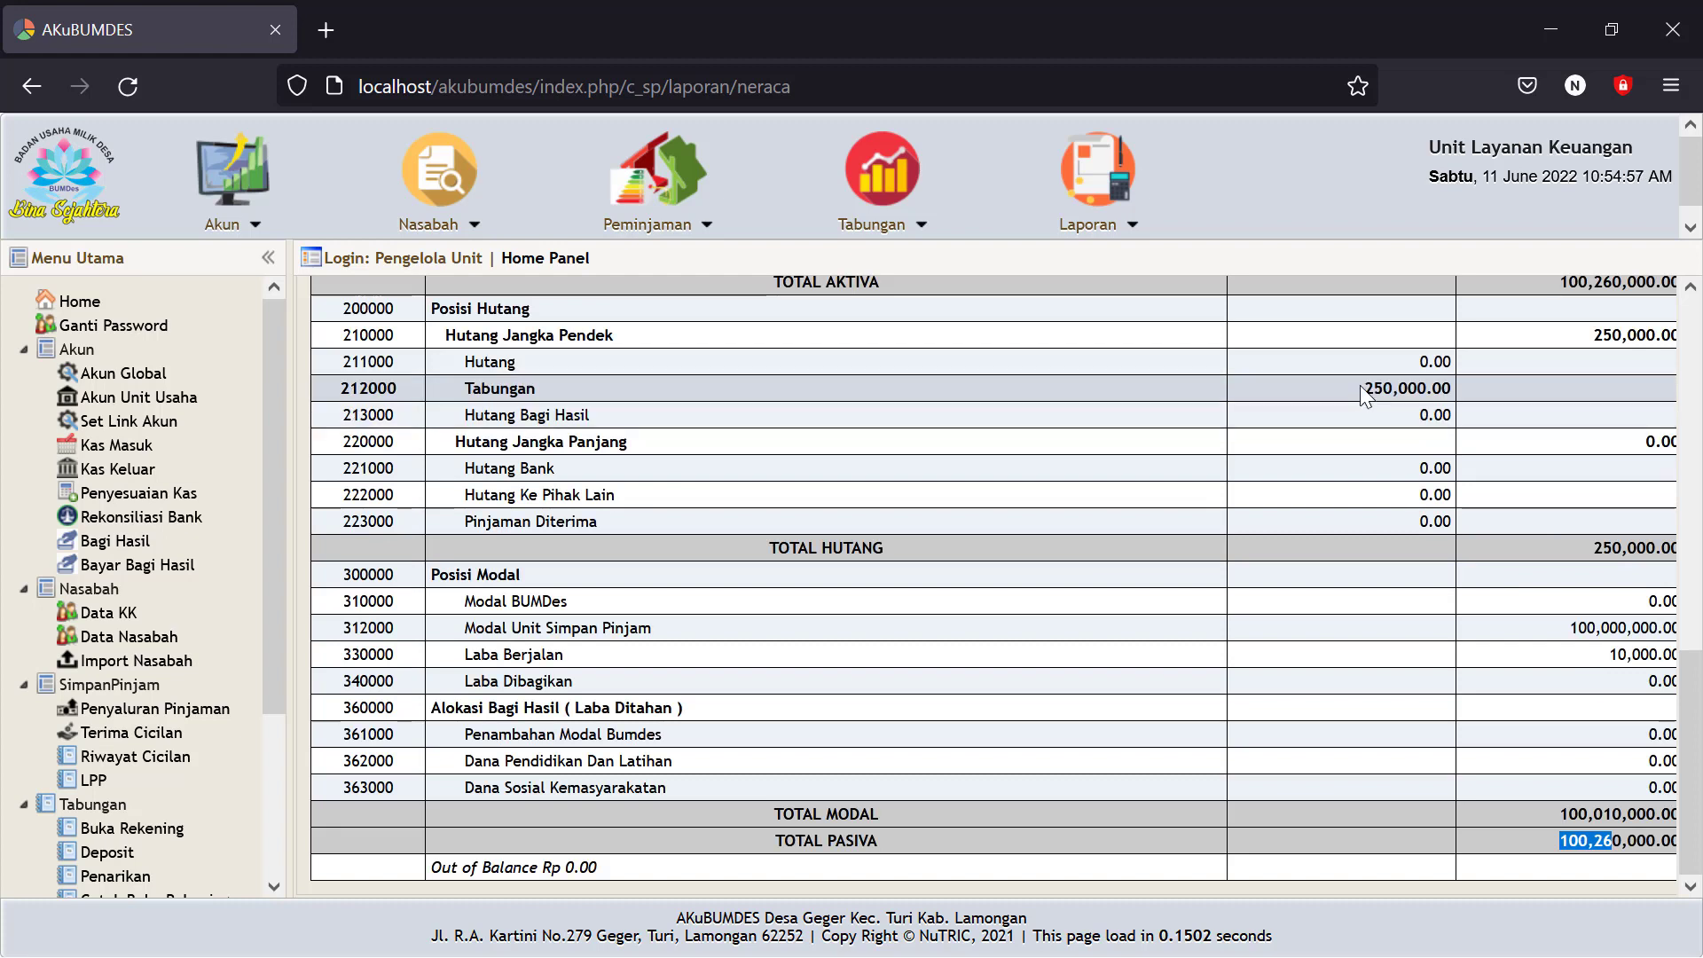
{"action": "left_click_drag", "start_coordinate": [1357, 387], "coordinate": [1460, 387]}
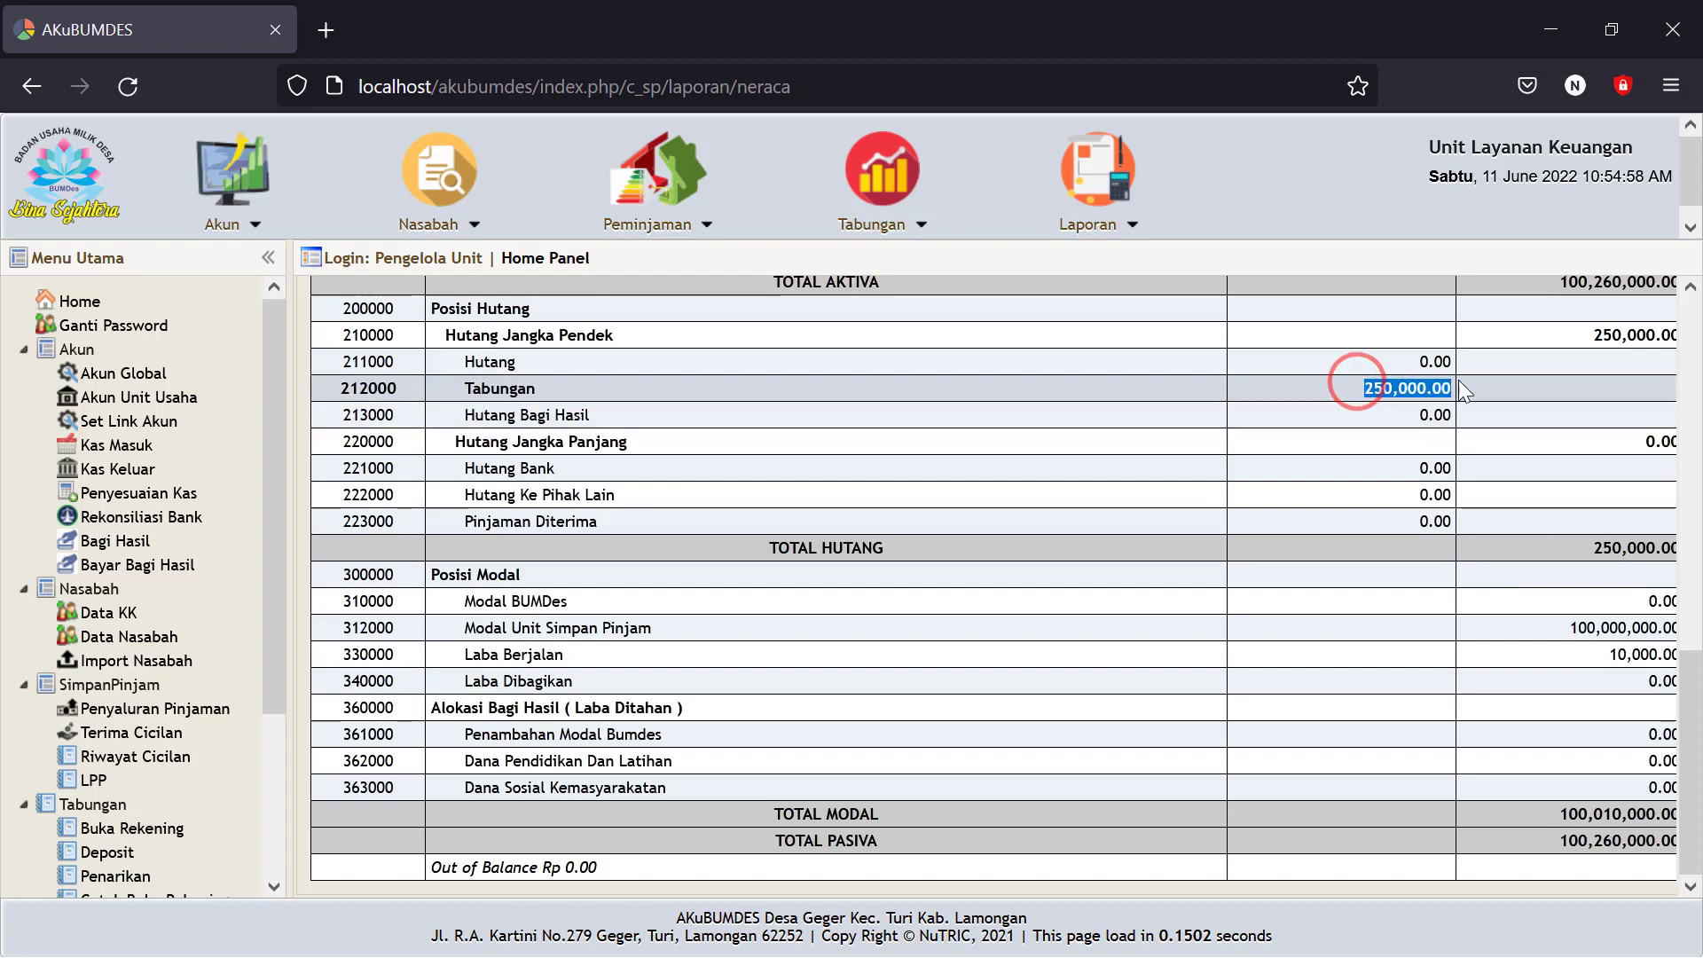
{"action": "left_click", "coordinate": [1404, 397]}
{"action": "left_click_drag", "start_coordinate": [1357, 387], "coordinate": [1468, 388]}
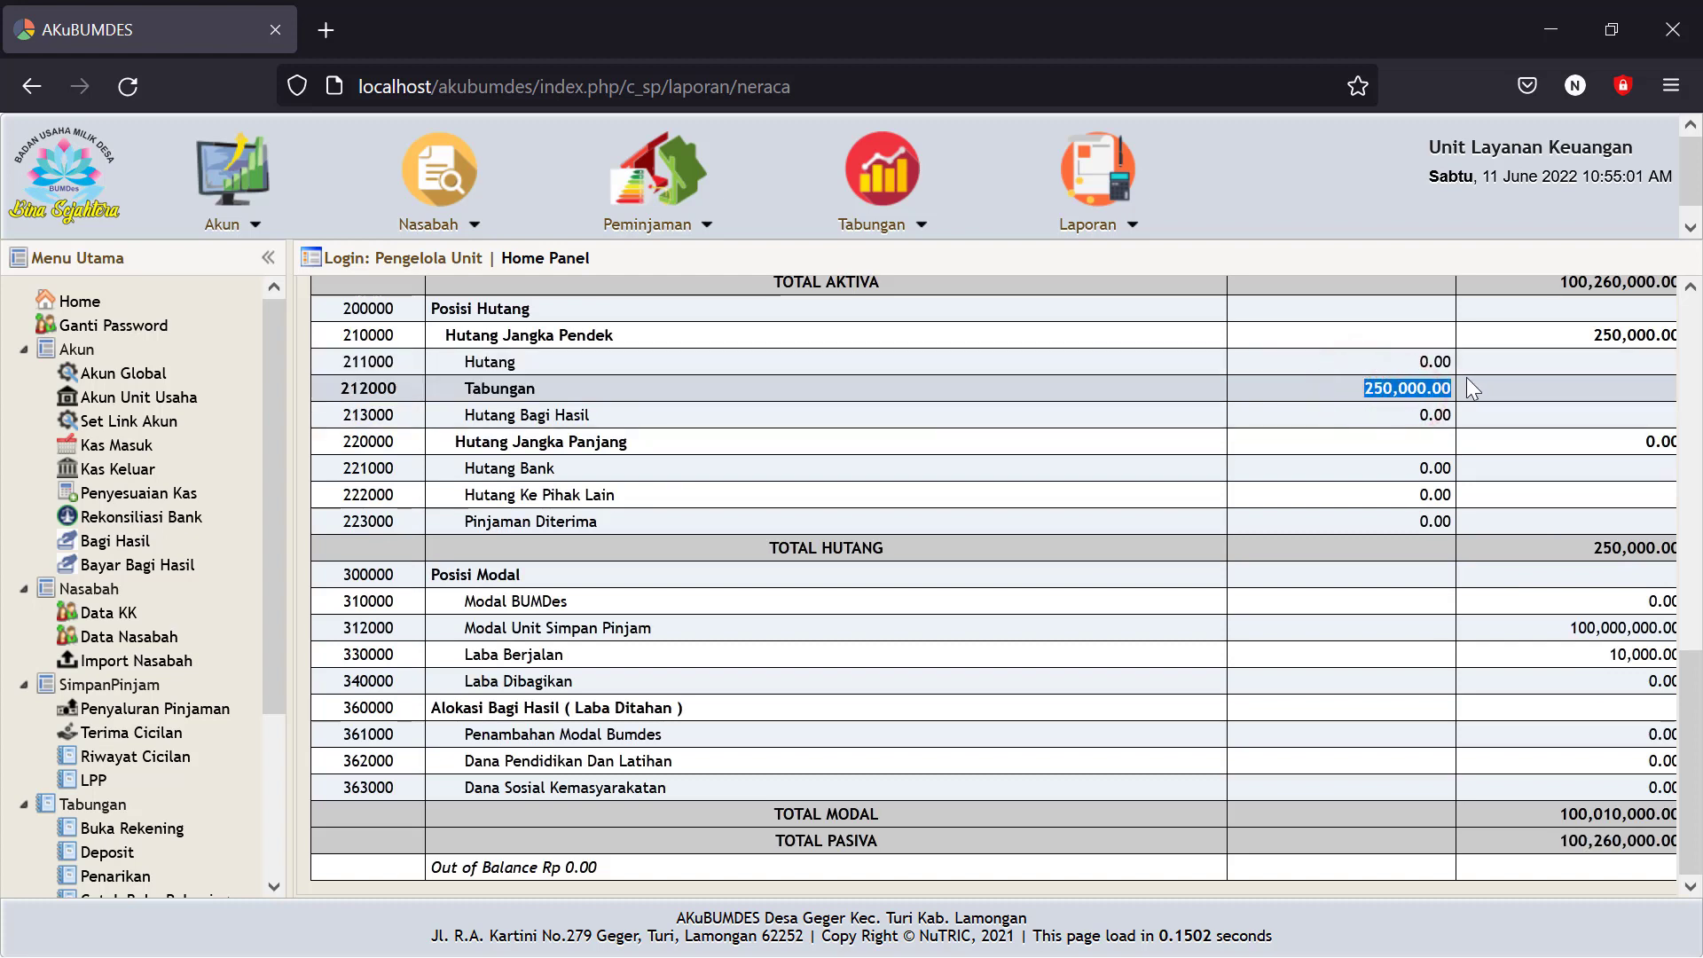